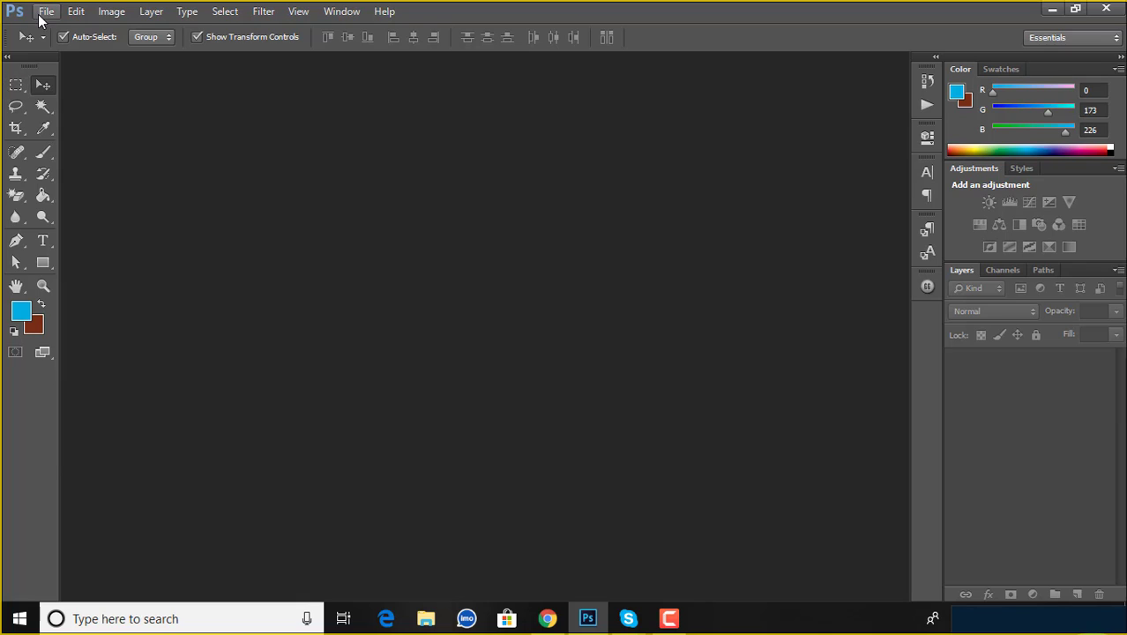
Start a new Photoshop document named Tri-fold.
left_click(44, 11)
left_click(39, 27)
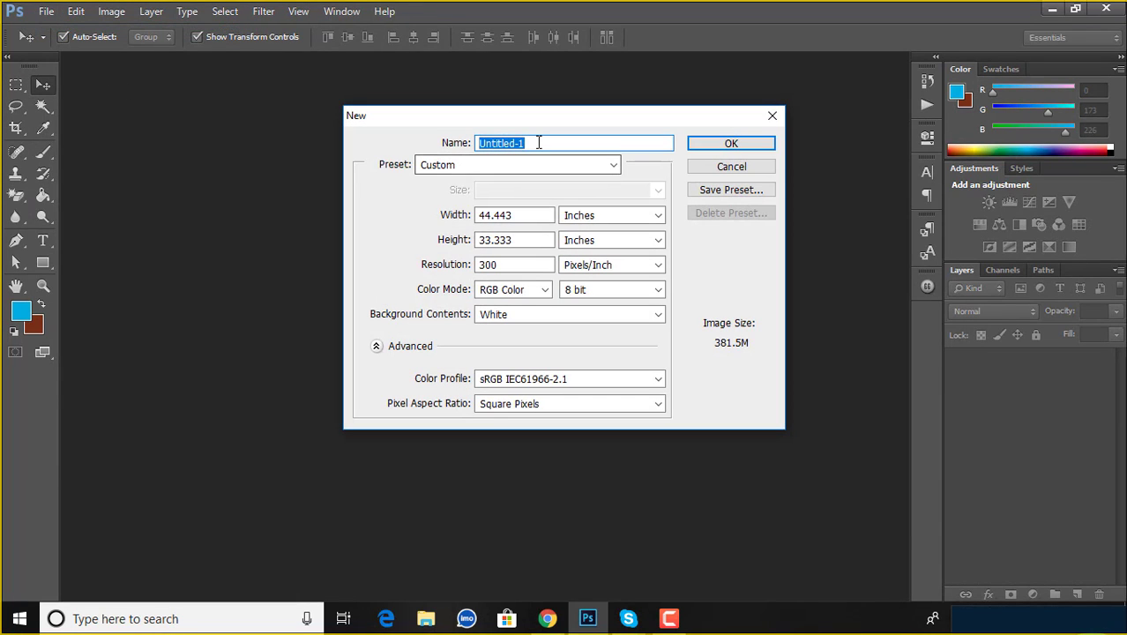
type("Tr")
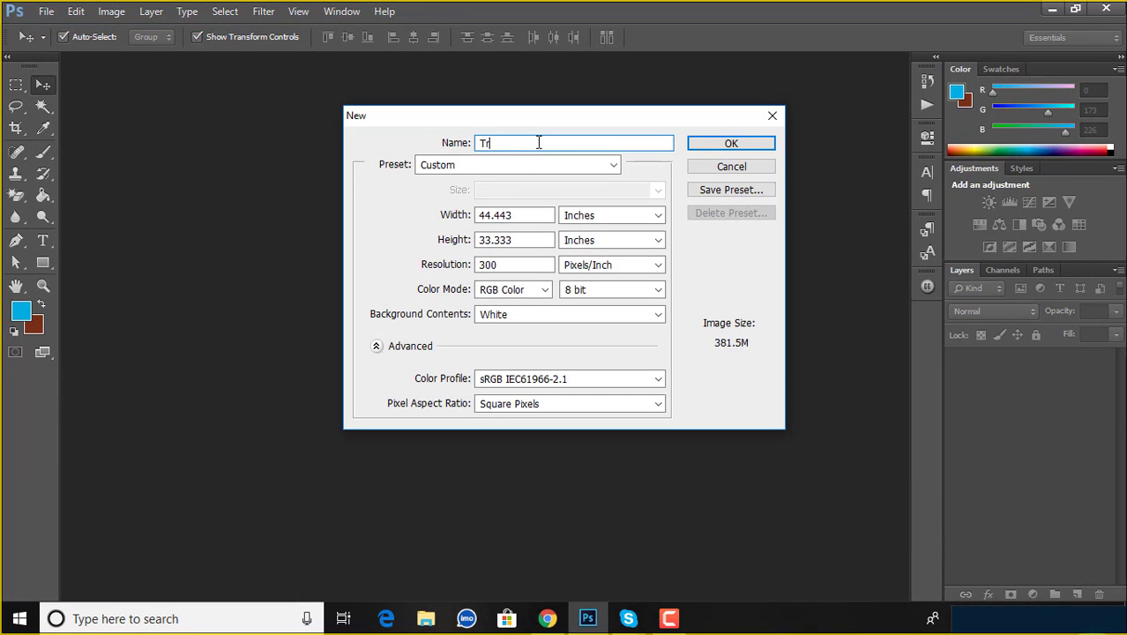
type("i")
type("i")
type("fold")
Set the document width to 8.25 inches and dismiss the invalid-entry error.
left_click_drag(538, 214, 372, 239)
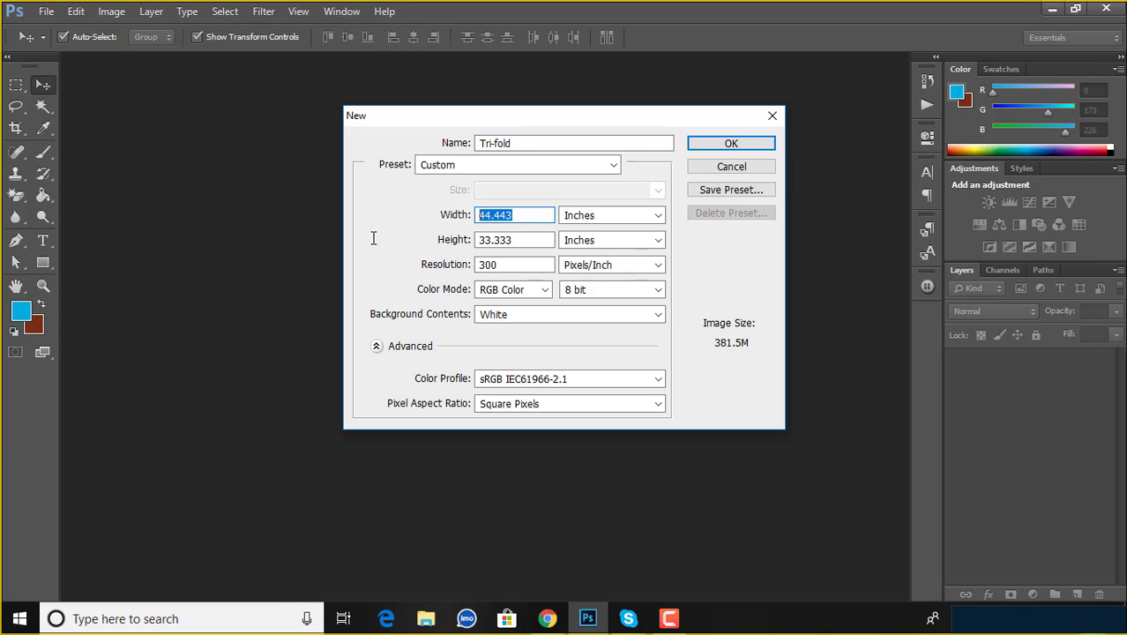
key("BackSpace")
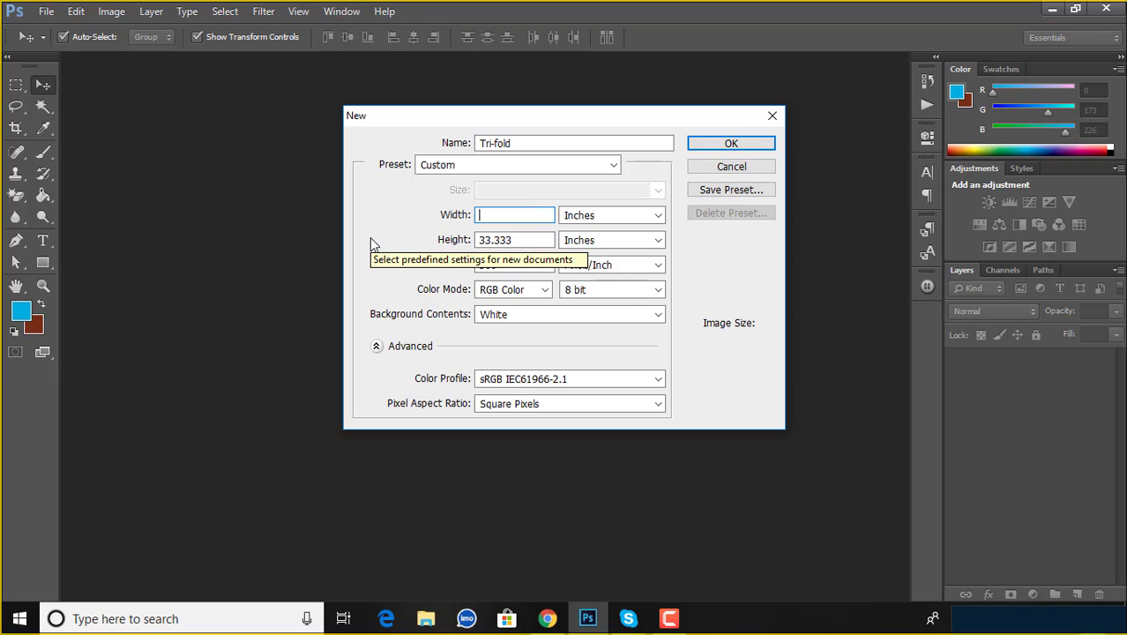
type("8")
key("BackSpace")
type("8.")
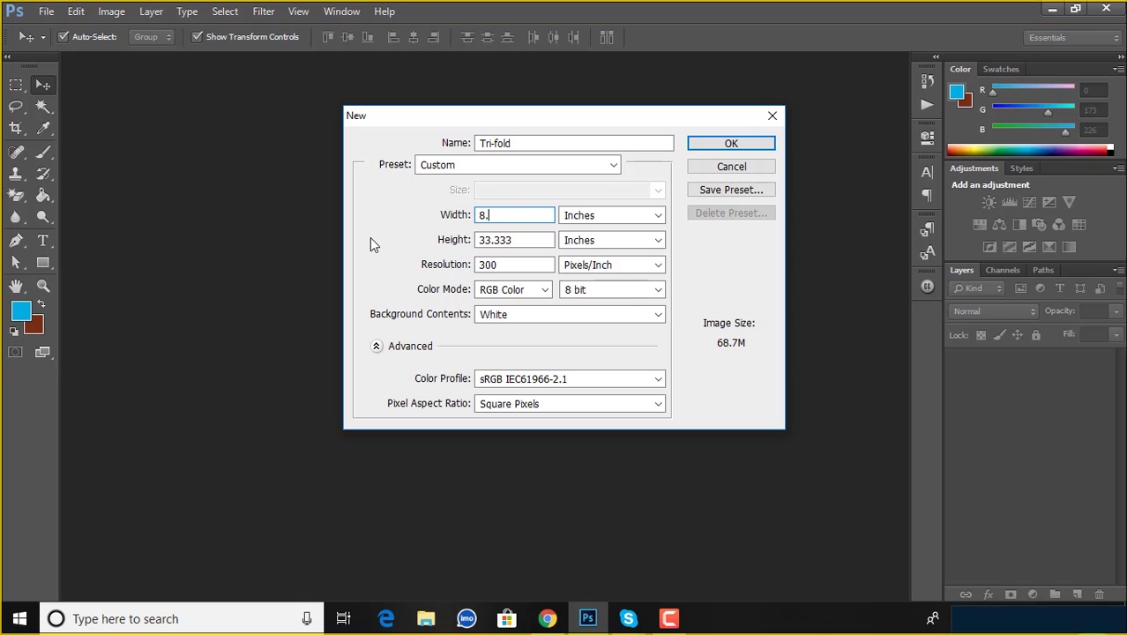
type("25")
key("Tab")
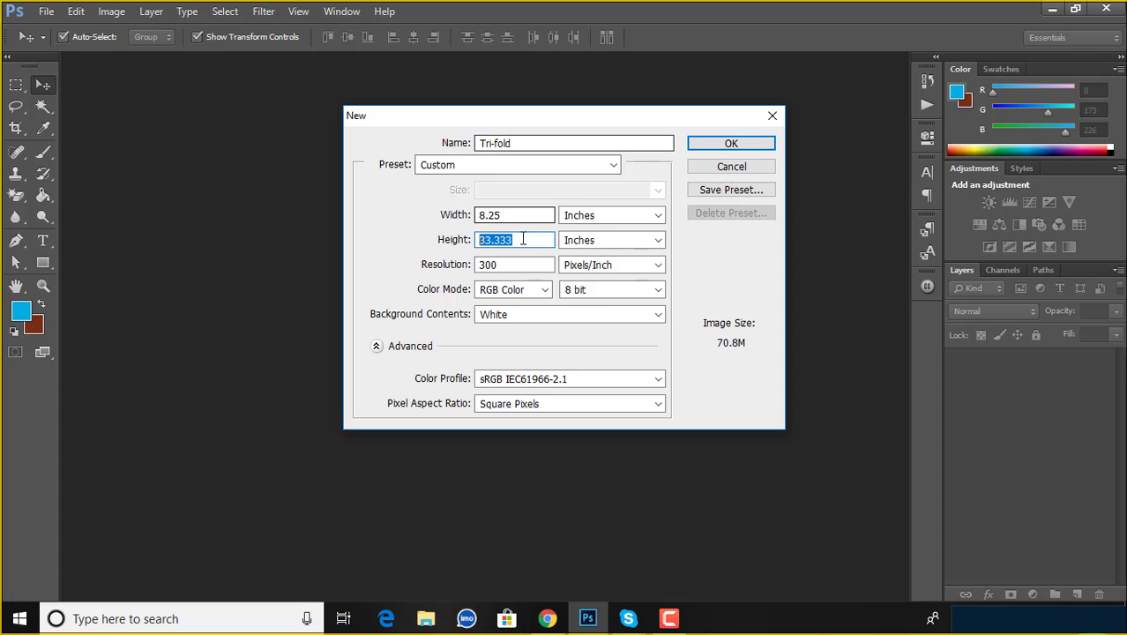
key("shift+Tab")
key("BackSpace")
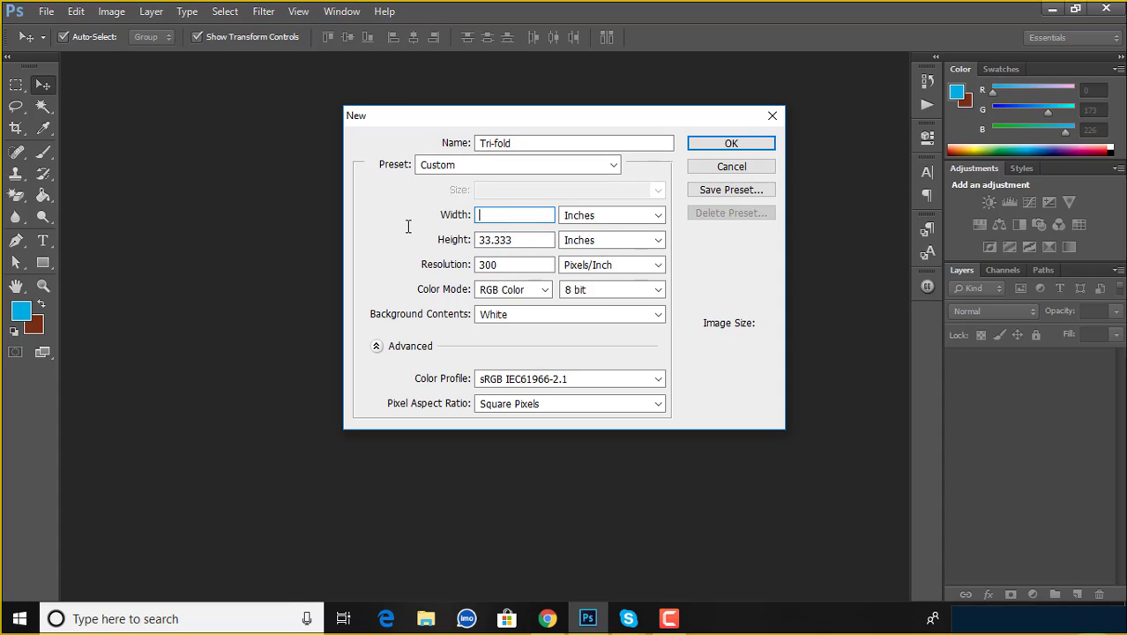
key("Tab")
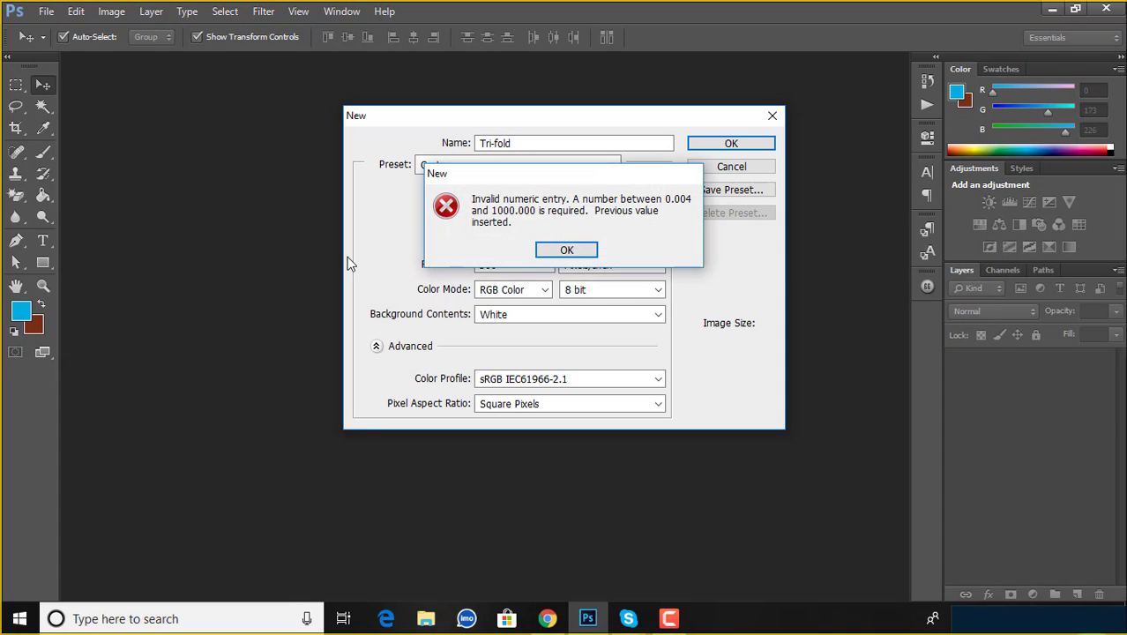
left_click(591, 250)
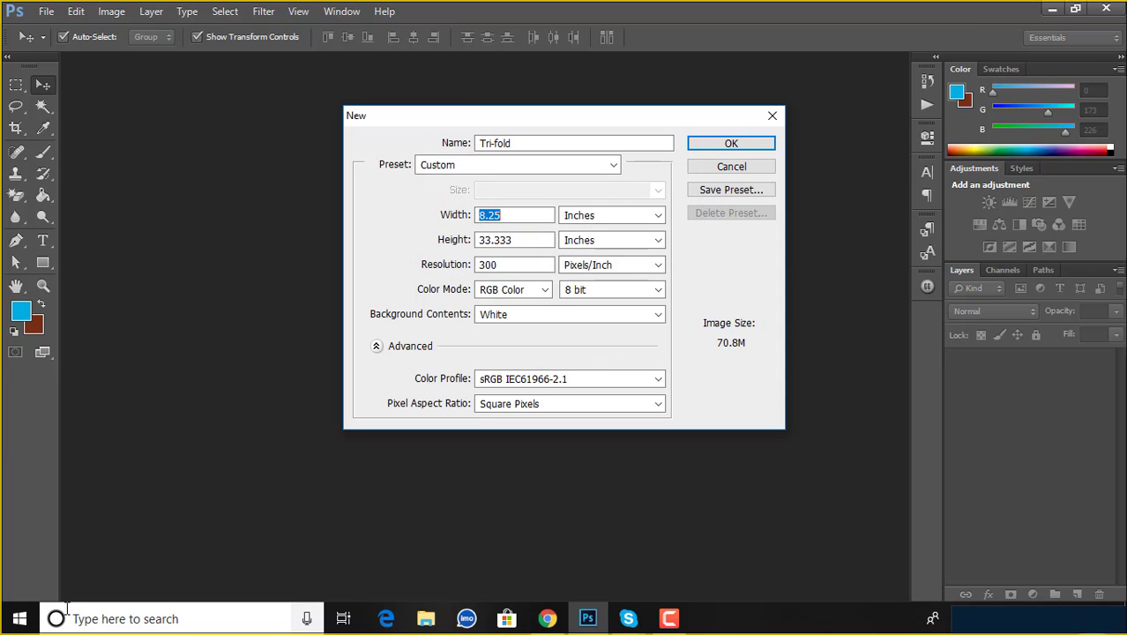
left_click(98, 608)
Open Notepad and note the Flyer size: height 11, weight 8.5.
type("no")
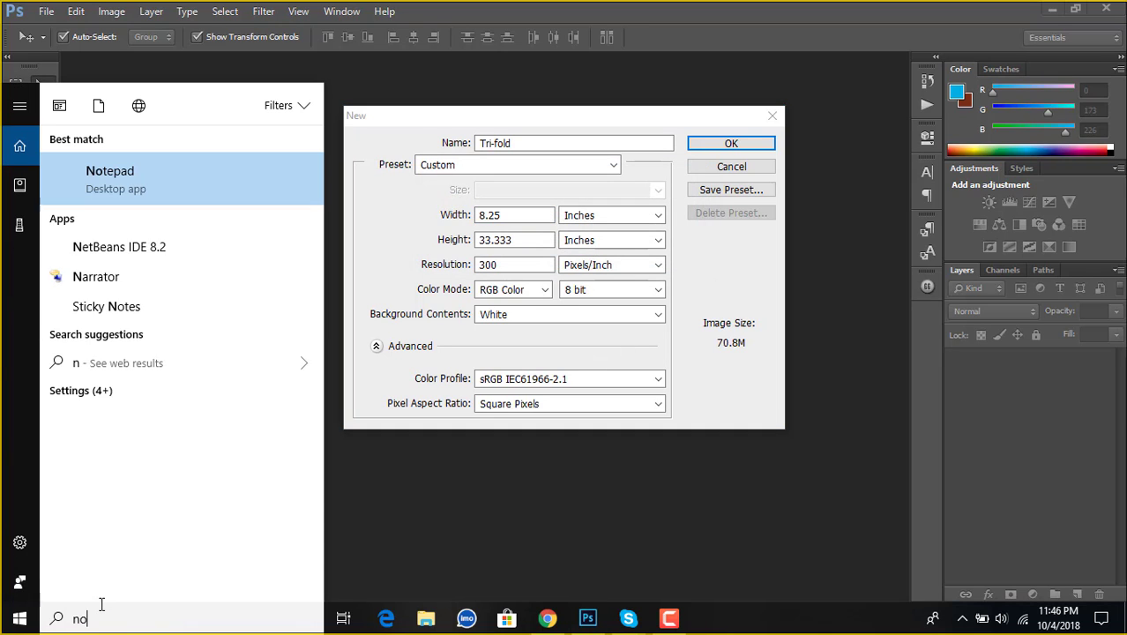
type("te")
left_click(211, 169)
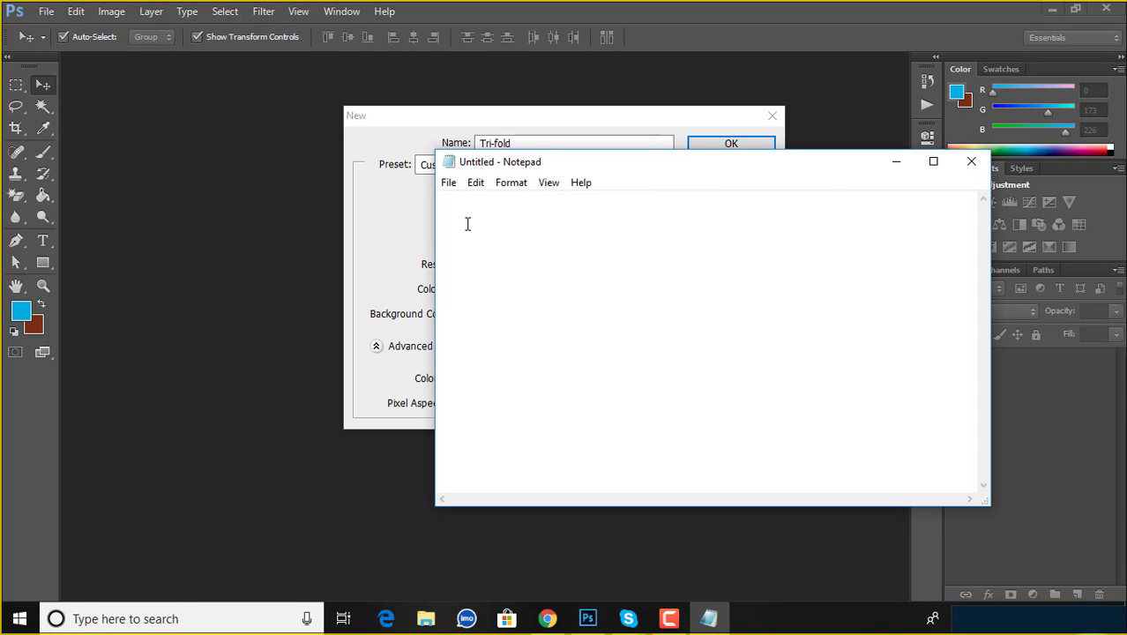
type("Flyer")
key("Return")
type("heig")
type("ht")
type(":")
type("wigh")
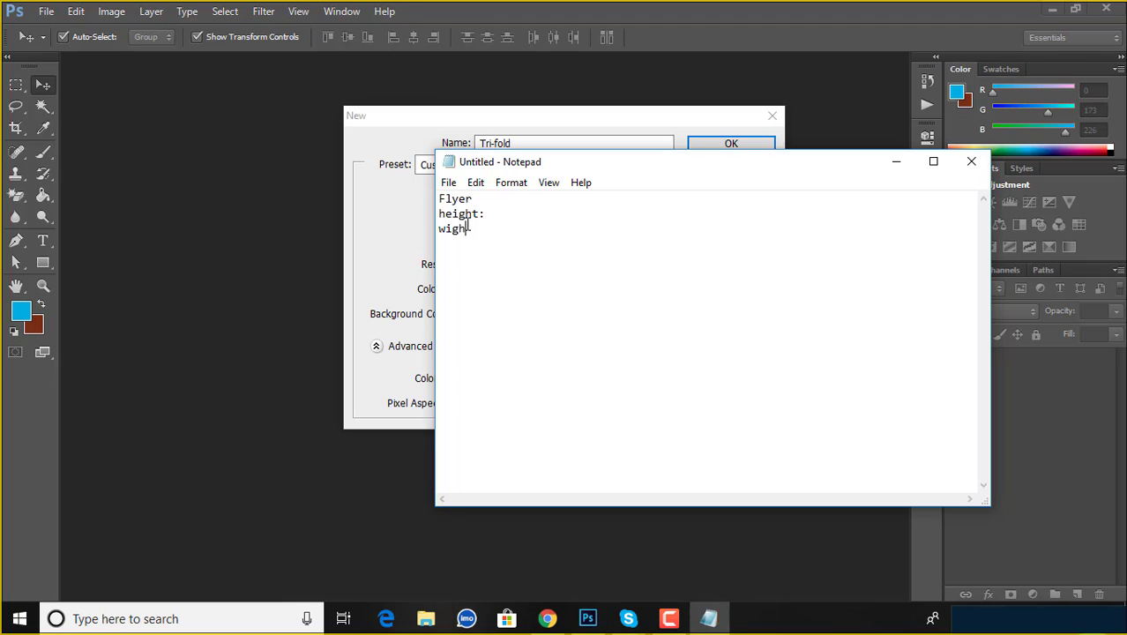
key("BackSpace")
key("BackSpace")
type("eight")
type(":")
type("11")
left_click(491, 229)
type("8")
type(".5")
Add a Bi-fold entry and paste the Flyer's height and weight lines under it.
key("Return")
key("Return")
type("Bi")
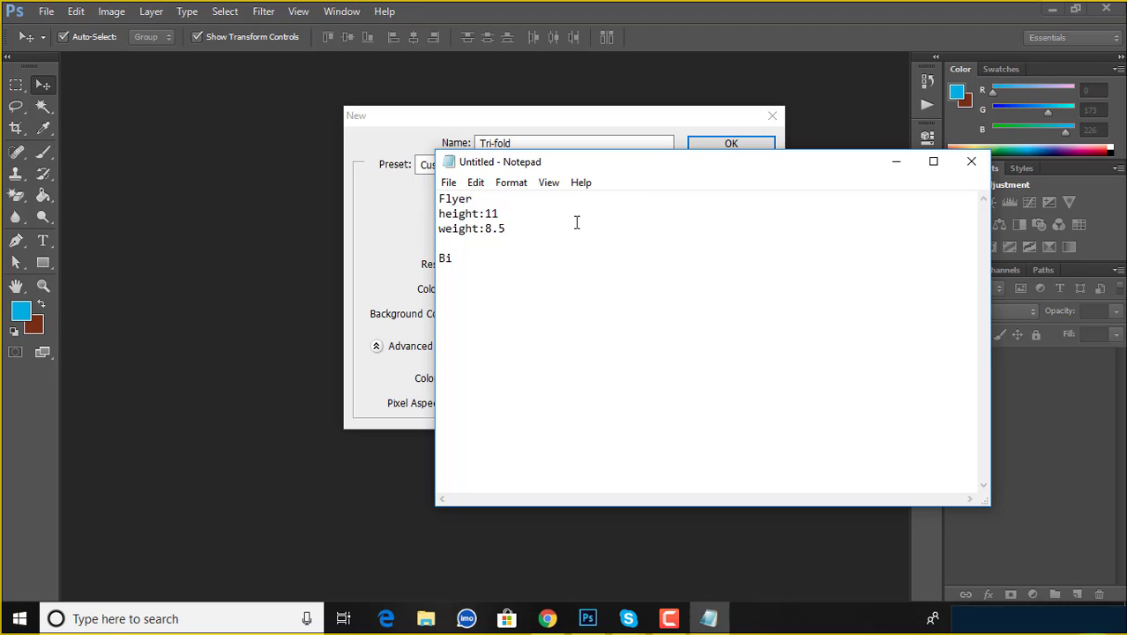
type("_")
key("BackSpace")
type("-fold")
key("Return")
left_click_drag(508, 229, 439, 212)
right_click(441, 221)
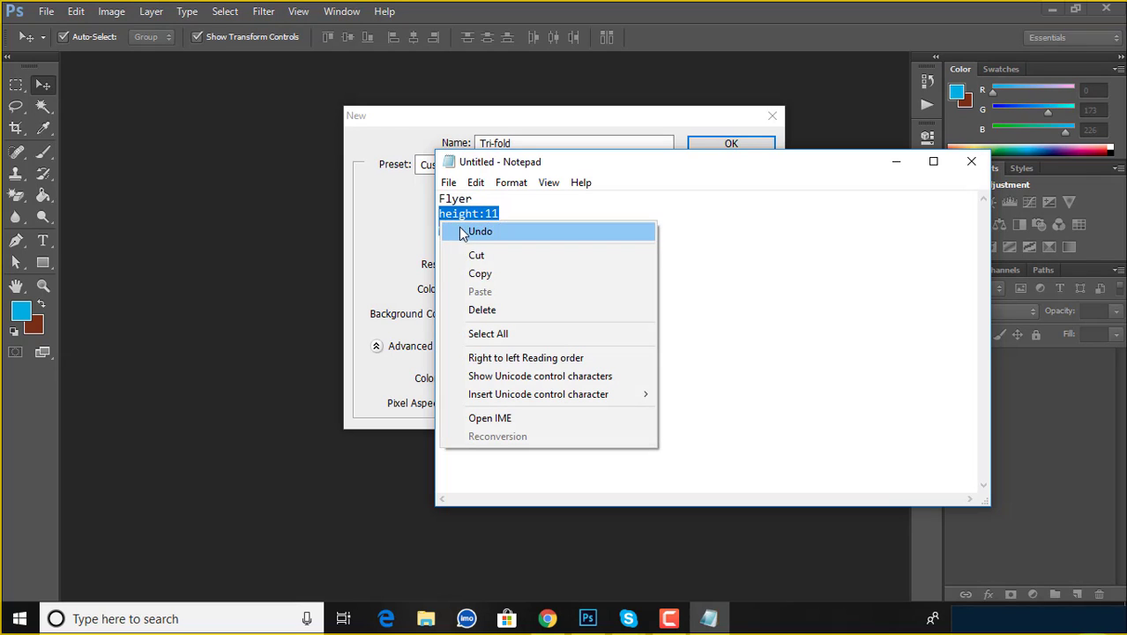
left_click(480, 273)
left_click(443, 272)
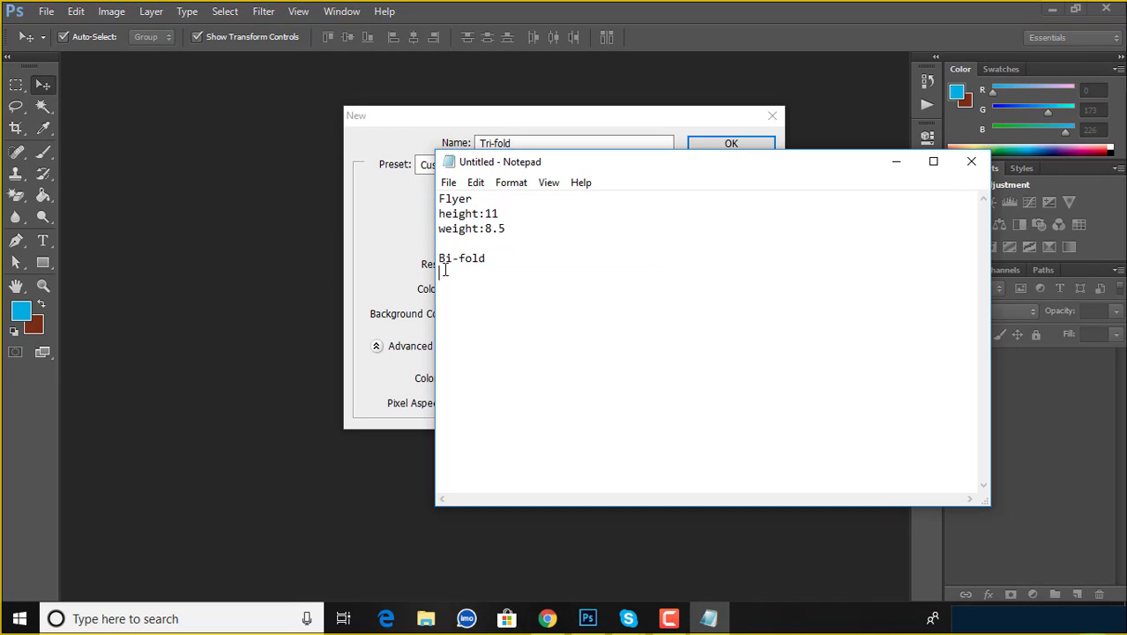
key("ctrl+v")
Change the Bi-fold values to height 8.5 and weight 11.
left_click_drag(498, 273, 486, 273)
type("8")
type(".5")
double_click(507, 287)
left_click(509, 296)
left_click_drag(509, 290, 484, 291)
type("11")
left_click_drag(507, 290, 438, 267)
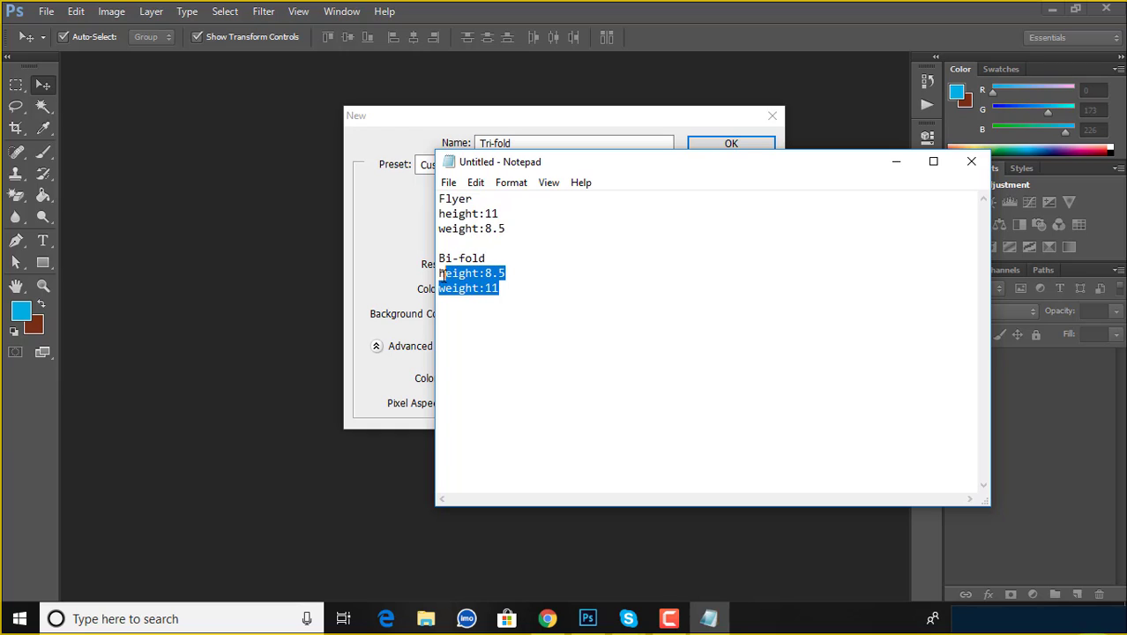
left_click(520, 297)
Set the height to 10.75 inches and create the 8.25 × 10.75 in Tri-fold document.
left_click(897, 160)
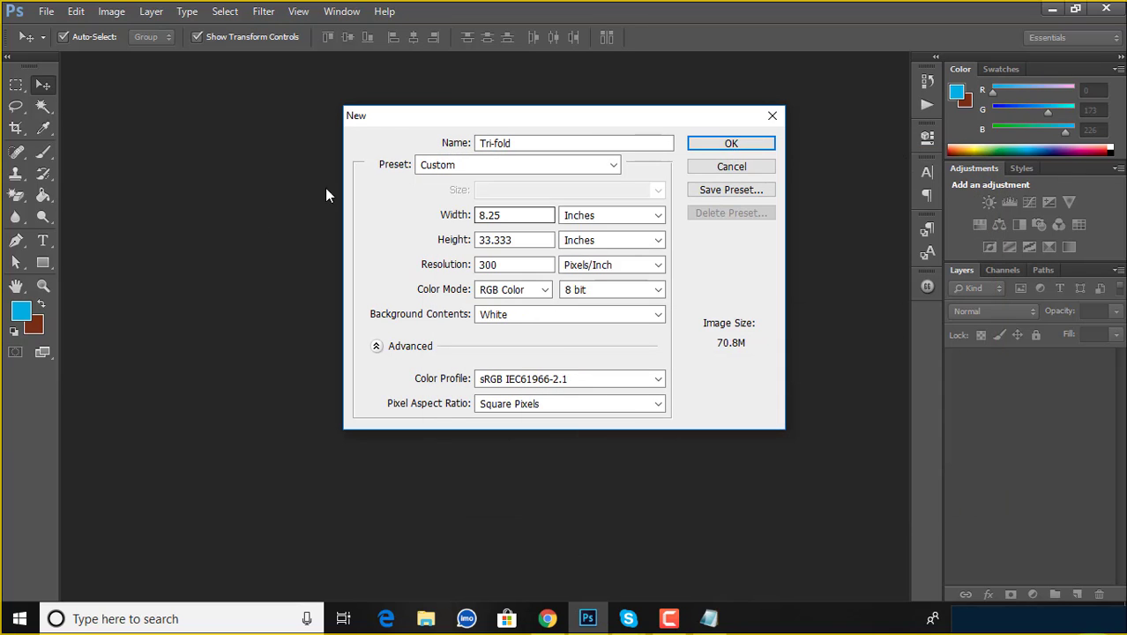
left_click_drag(477, 240, 584, 240)
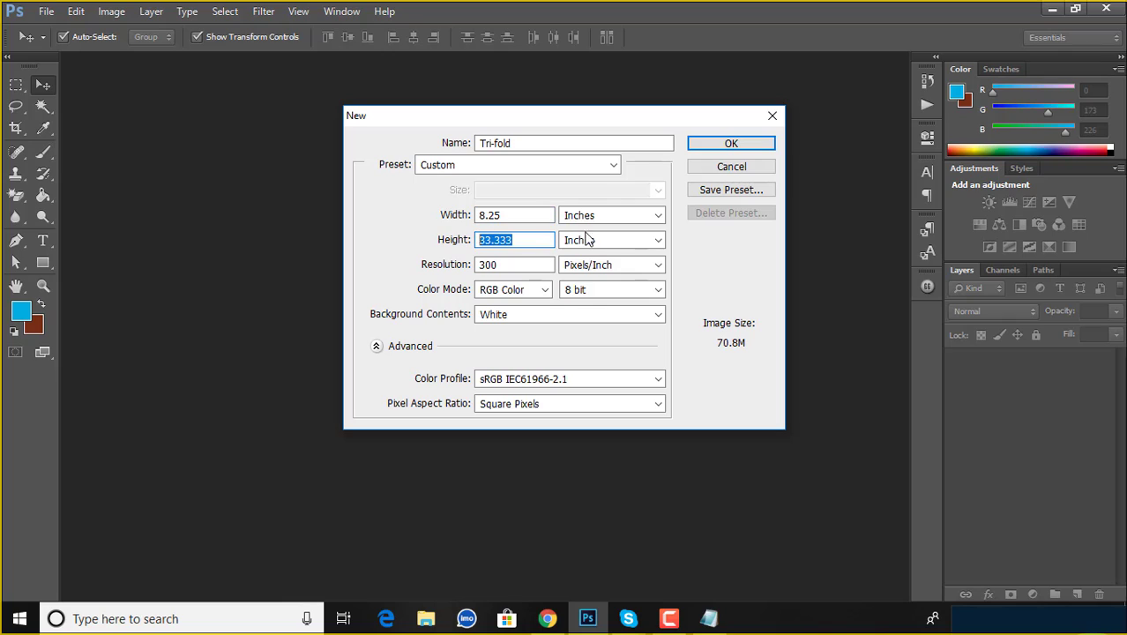
type("11")
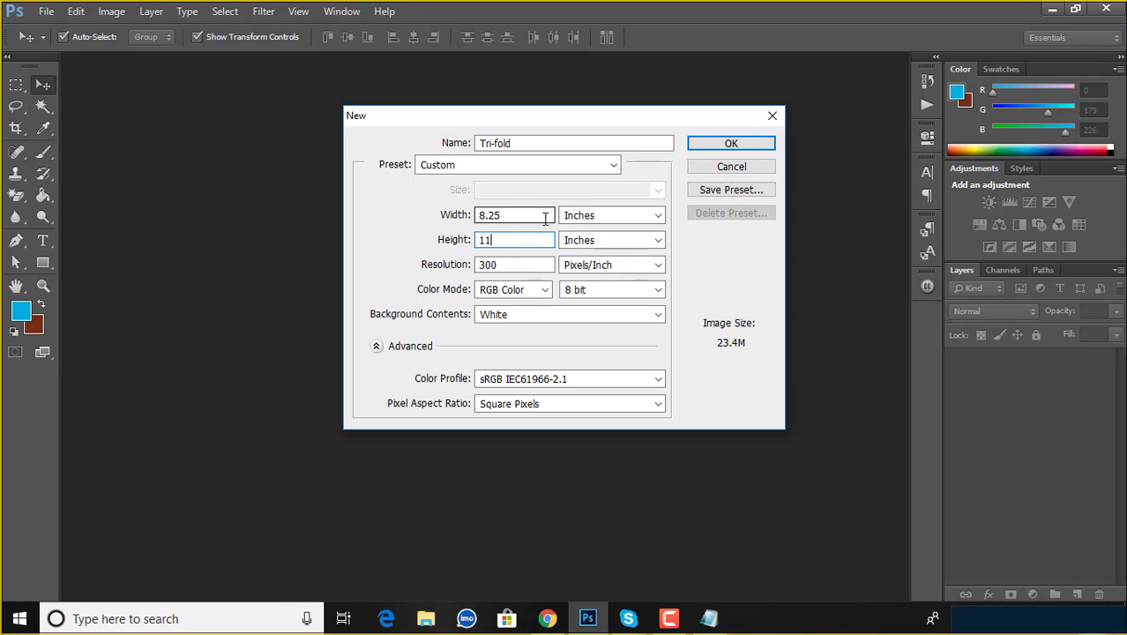
key("BackSpace")
type("0.")
type("2")
key("BackSpace")
type("7")
type("5")
key("BackSpace")
type("5")
left_click(714, 145)
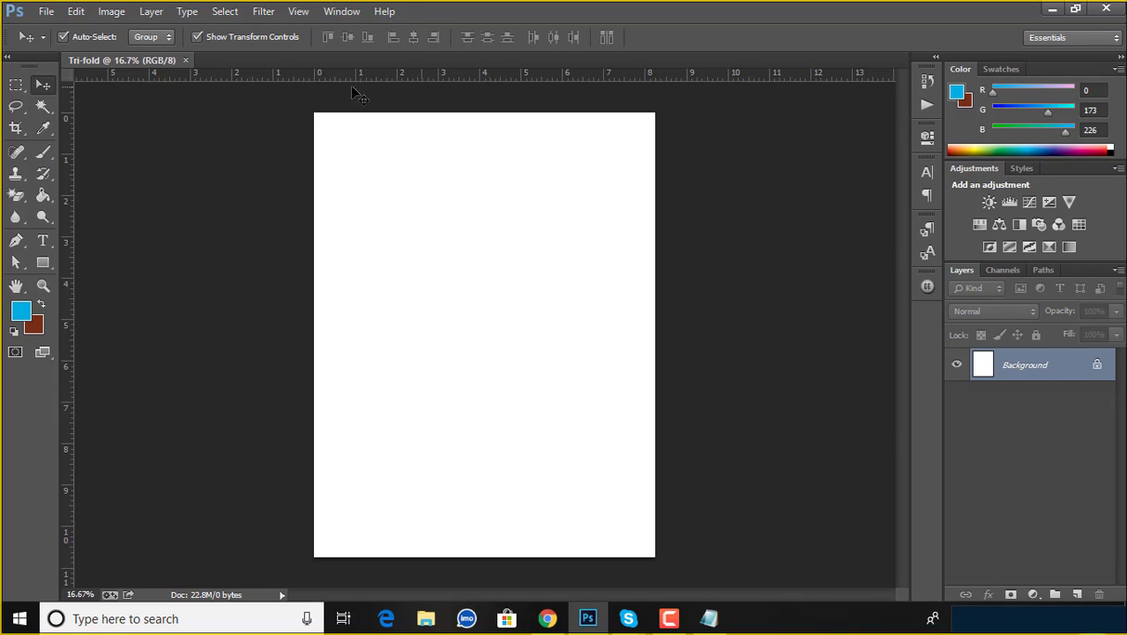
Close the Tri-fold document and enter 10.25 × 8.25 inches for a new document.
left_click(185, 60)
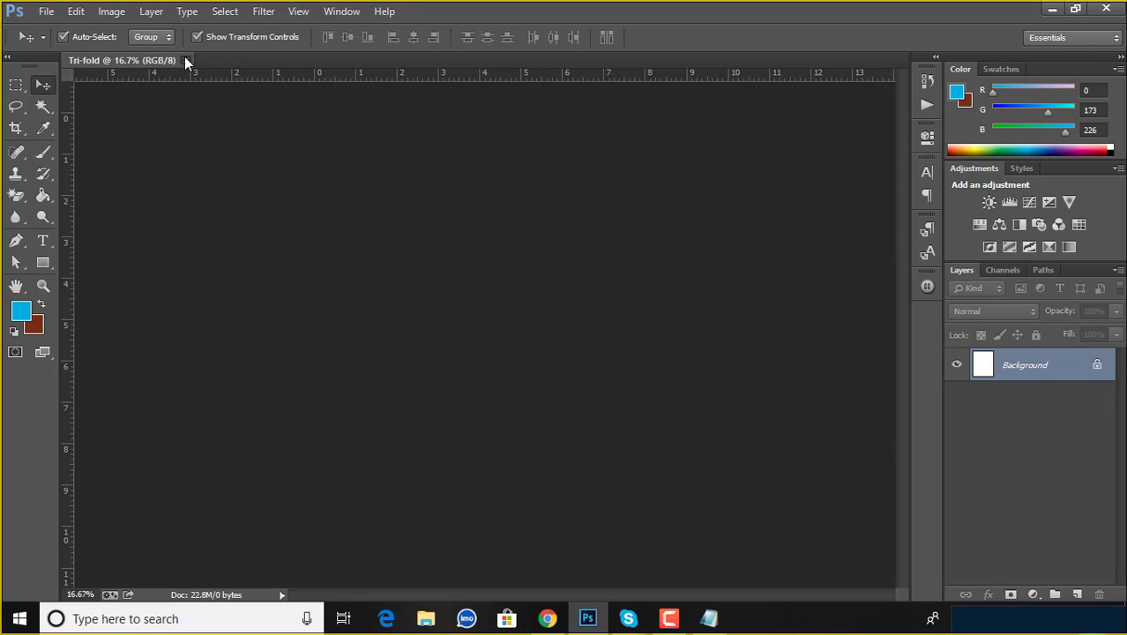
left_click(46, 11)
left_click(50, 27)
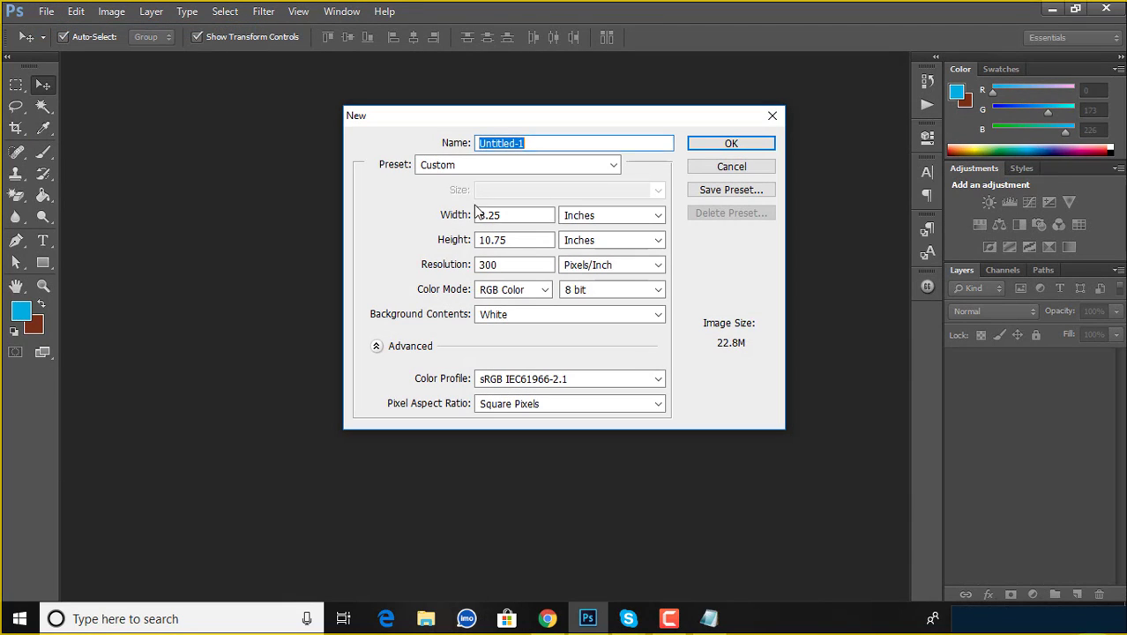
left_click_drag(516, 214, 483, 211)
type("1")
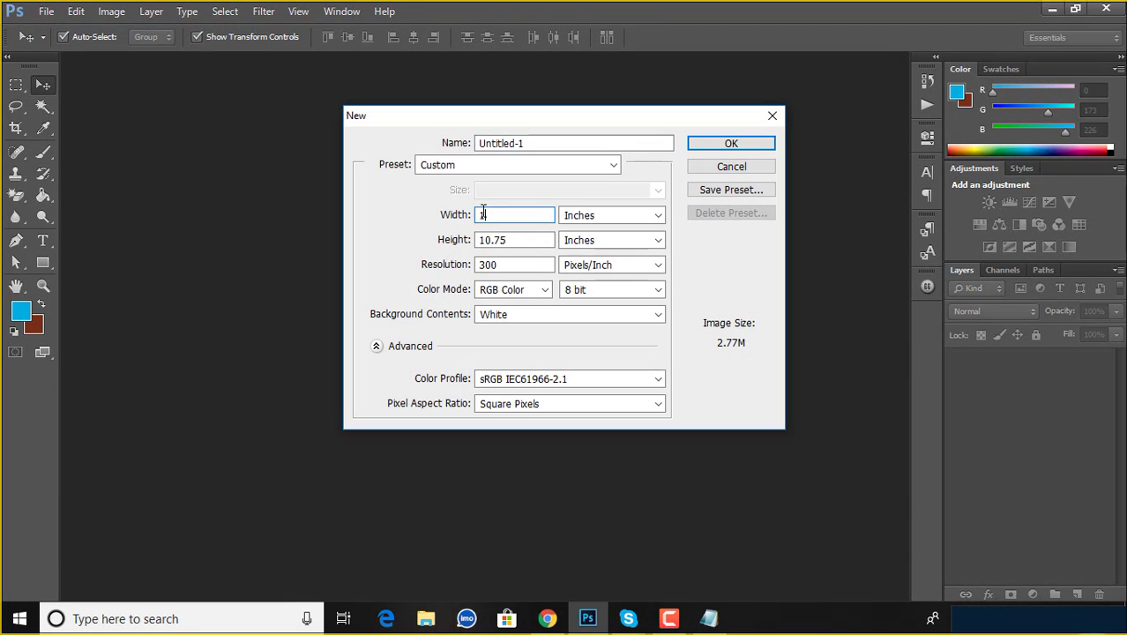
type("0.2")
type("5")
key("BackSpace")
type("5")
left_click_drag(516, 240, 476, 240)
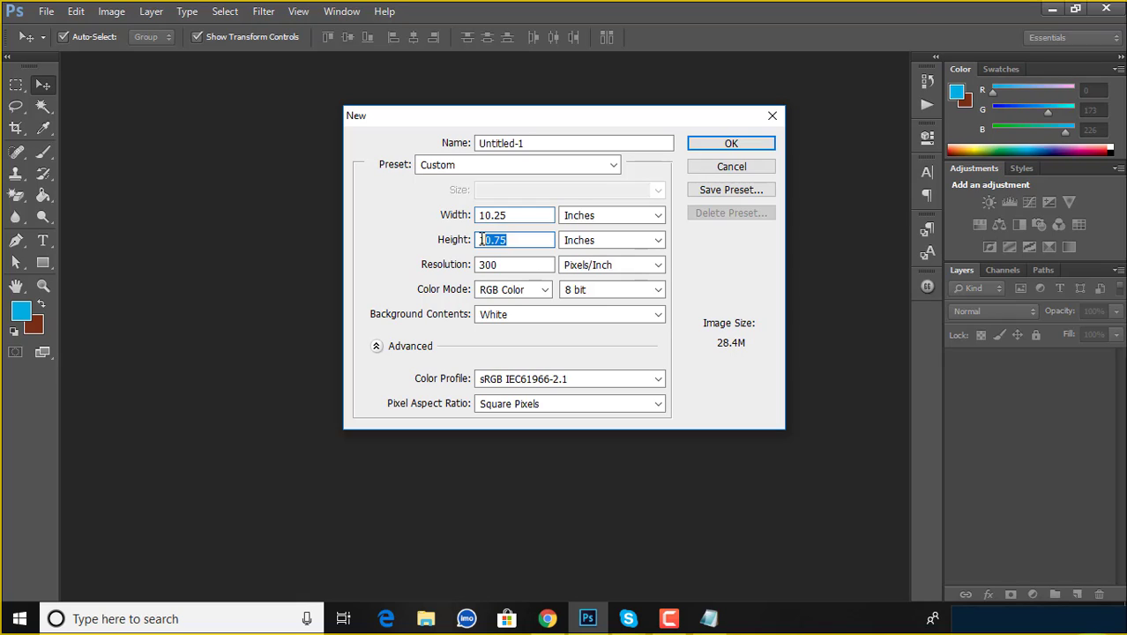
type("8.")
type("25")
left_click(528, 216)
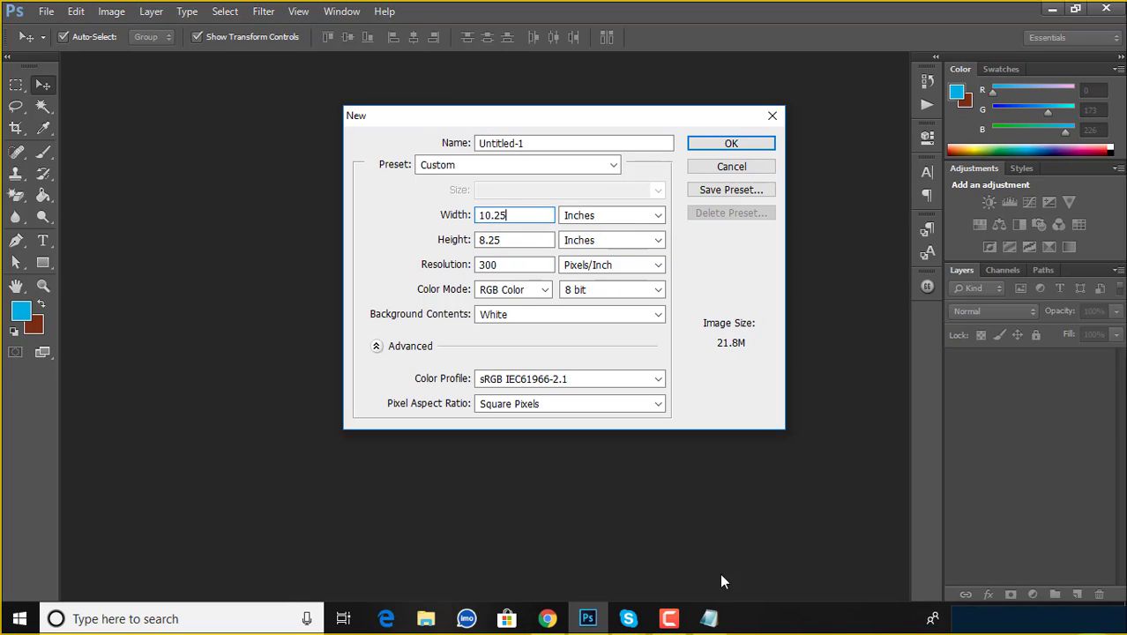
left_click(710, 620)
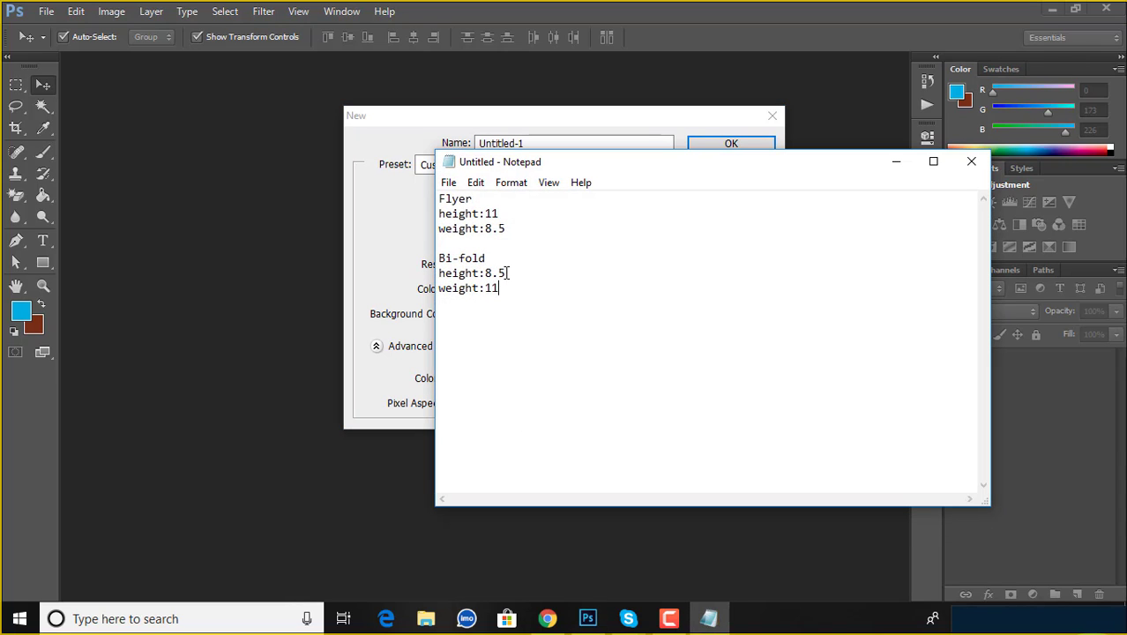
Change the Bi-fold entry to height 11 and weight 8.5.
left_click_drag(507, 273, 485, 275)
key("BackSpace")
type("11")
left_click_drag(499, 288, 484, 289)
key("BackSpace")
type("8.")
type("5")
Edit the Flyer entry back to height 11 and weight 8.5.
left_click_drag(506, 228, 507, 228)
left_click(503, 213)
key("BackSpace")
key("BackSpace")
type("8.5")
left_click_drag(505, 229, 485, 228)
type("1")
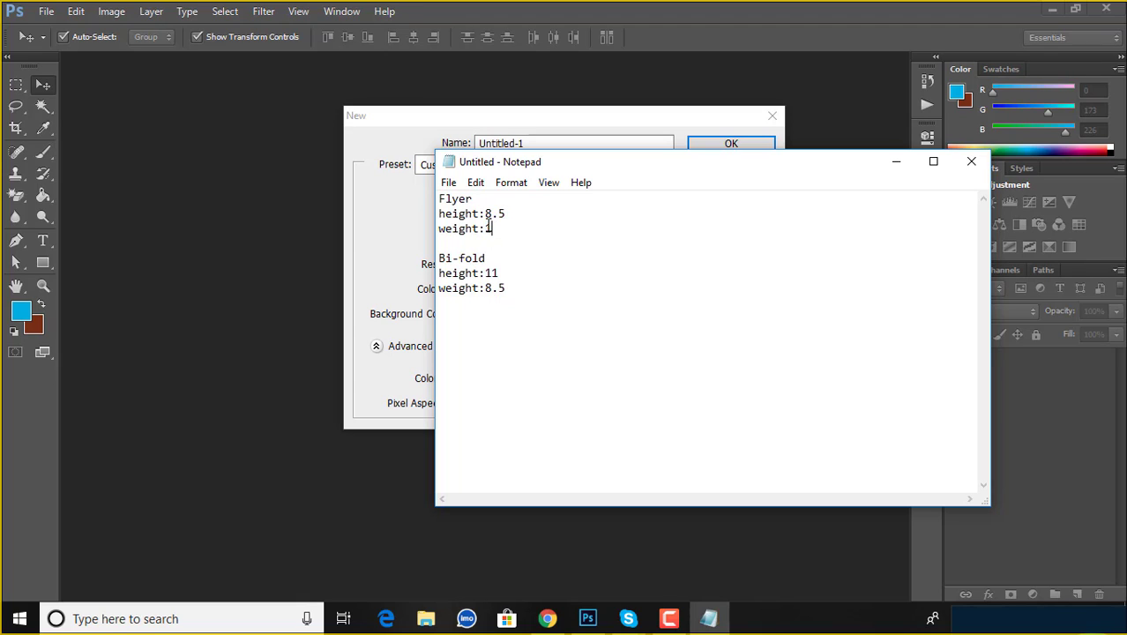
type("1")
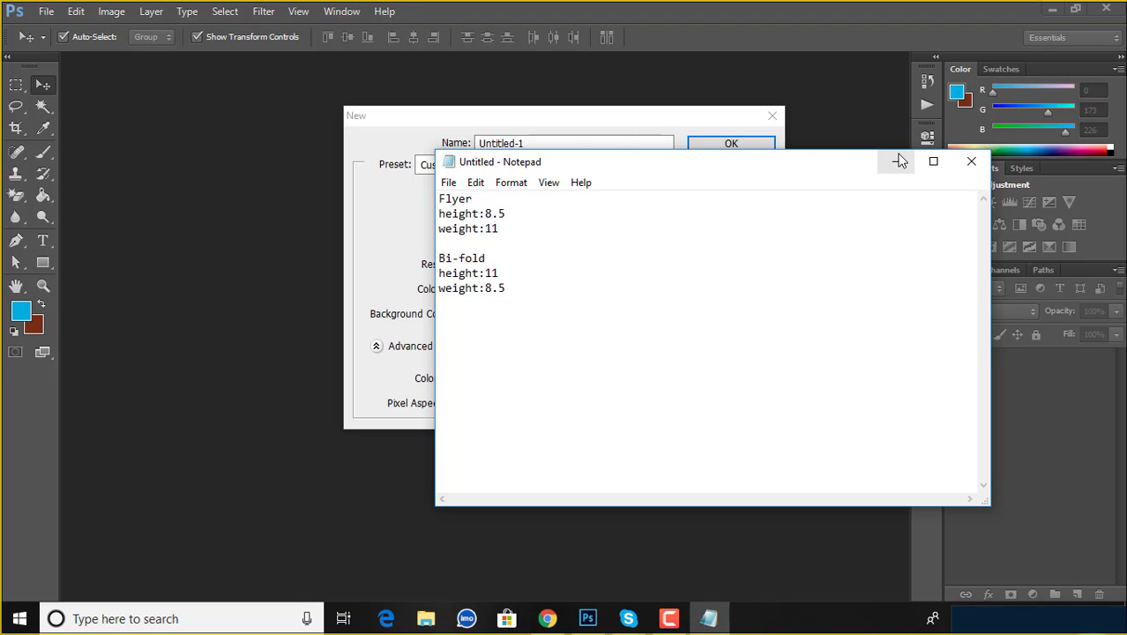
double_click(492, 228)
left_click(513, 229)
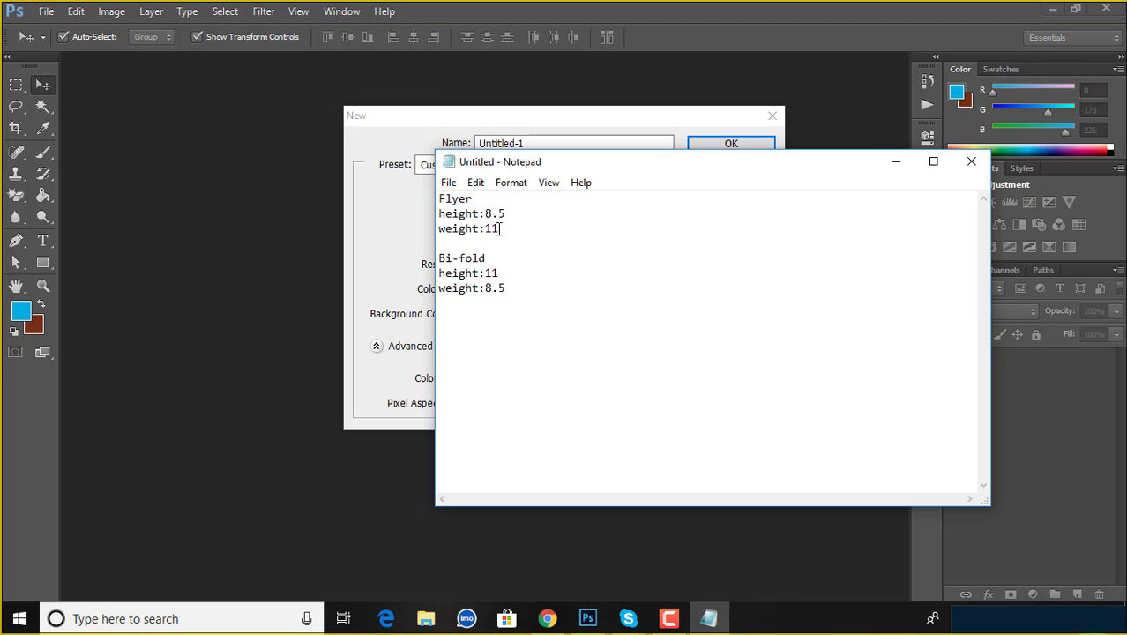
double_click(496, 228)
left_click(502, 198)
left_click_drag(516, 212, 494, 213)
left_click_drag(498, 228, 491, 228)
type("8.5")
left_click(895, 161)
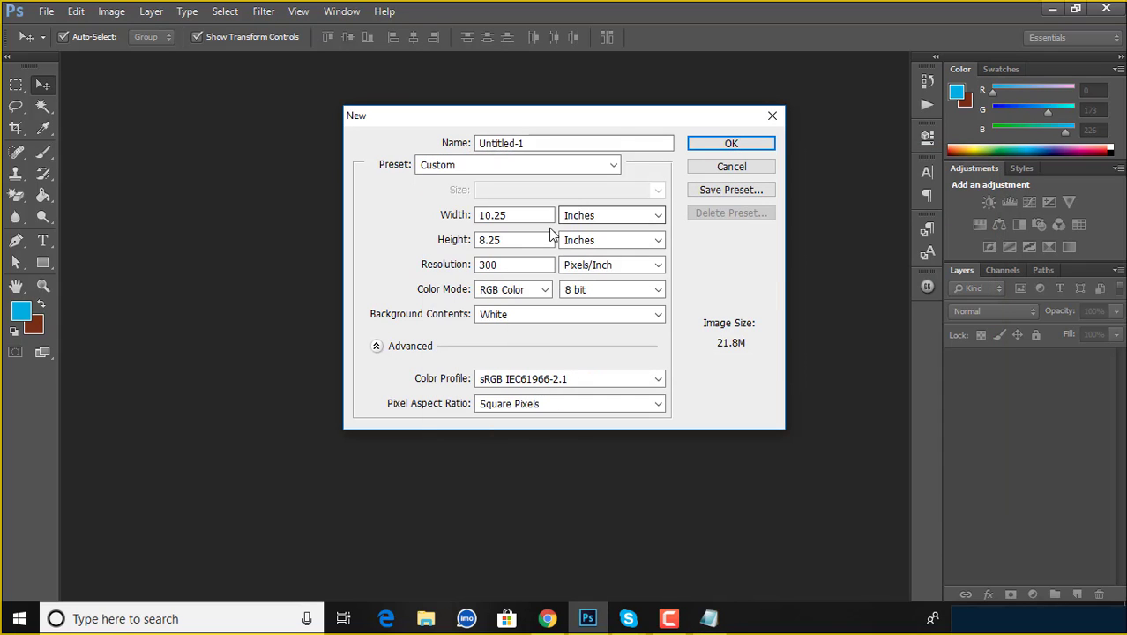
Create the 10.25 × 8.25 in document and check Image Size without changing it.
left_click(722, 143)
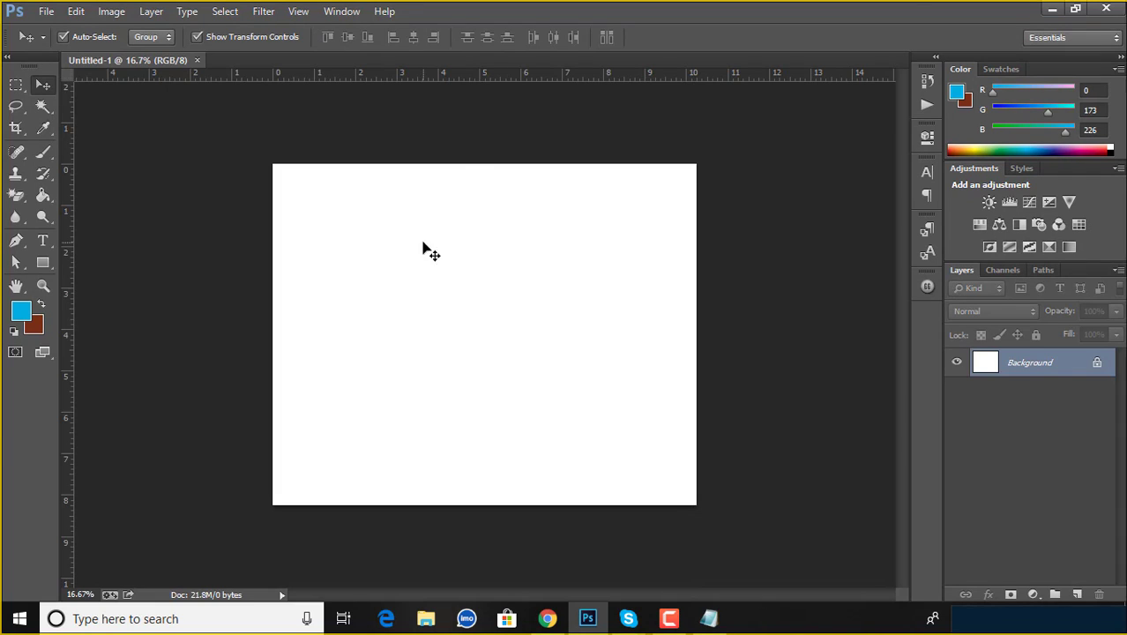
scroll(511, 216, "up", 1)
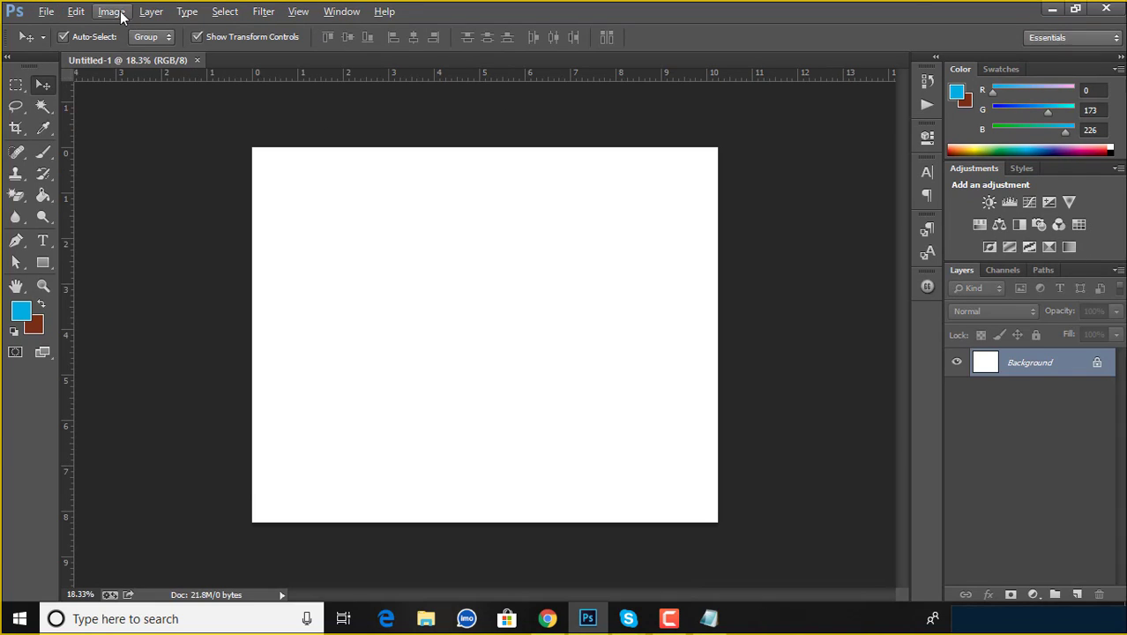
left_click(113, 11)
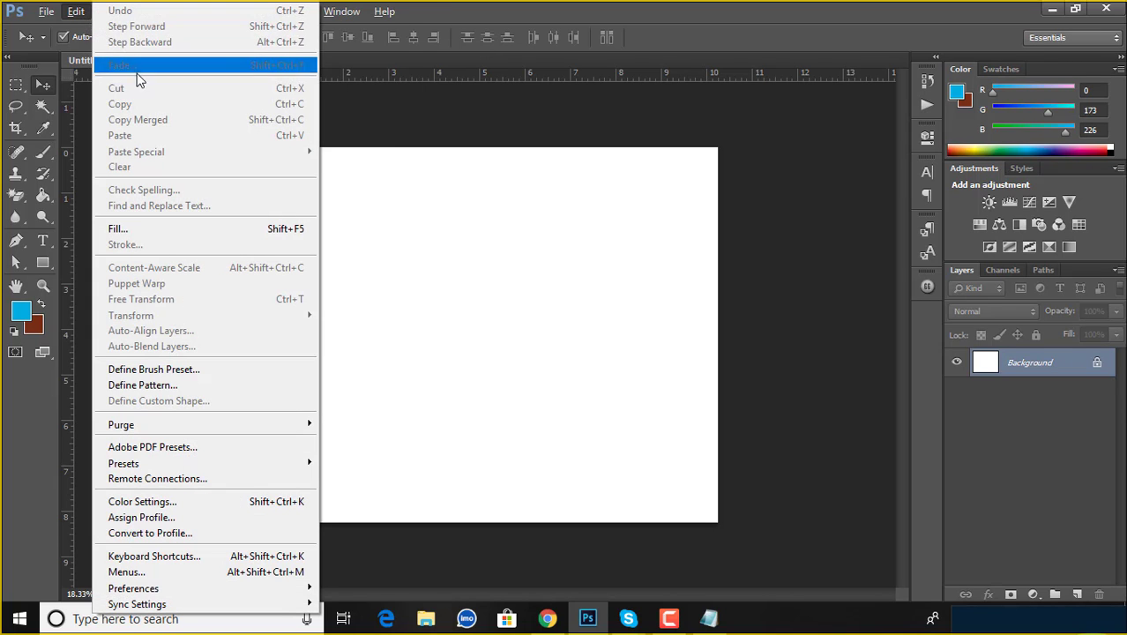
left_click(402, 125)
left_click(113, 11)
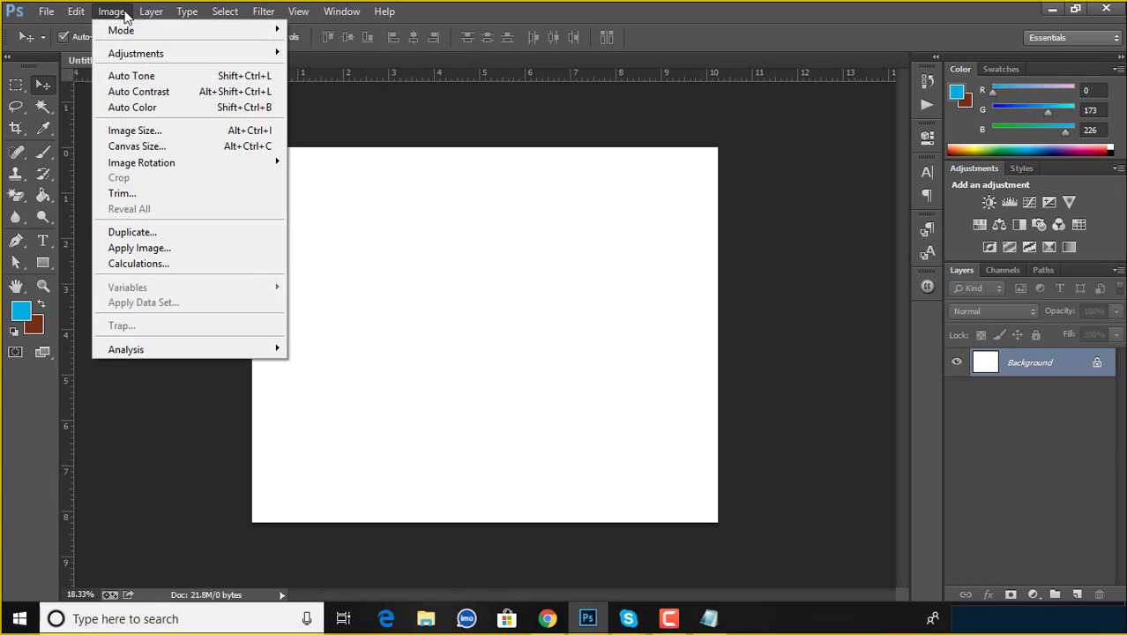
left_click(154, 130)
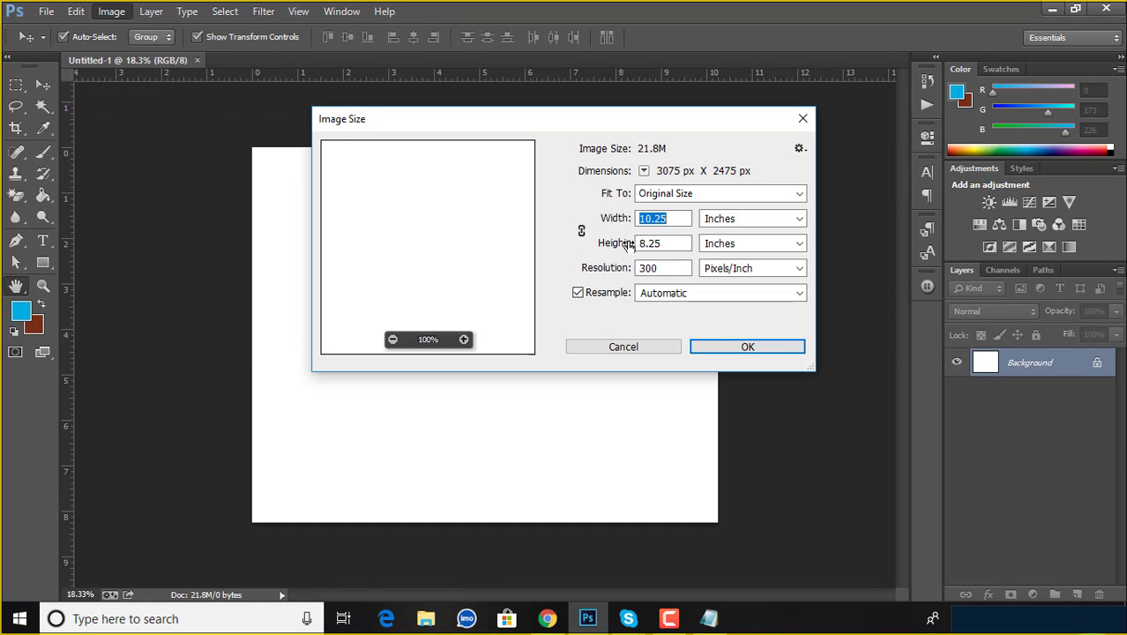
left_click(803, 118)
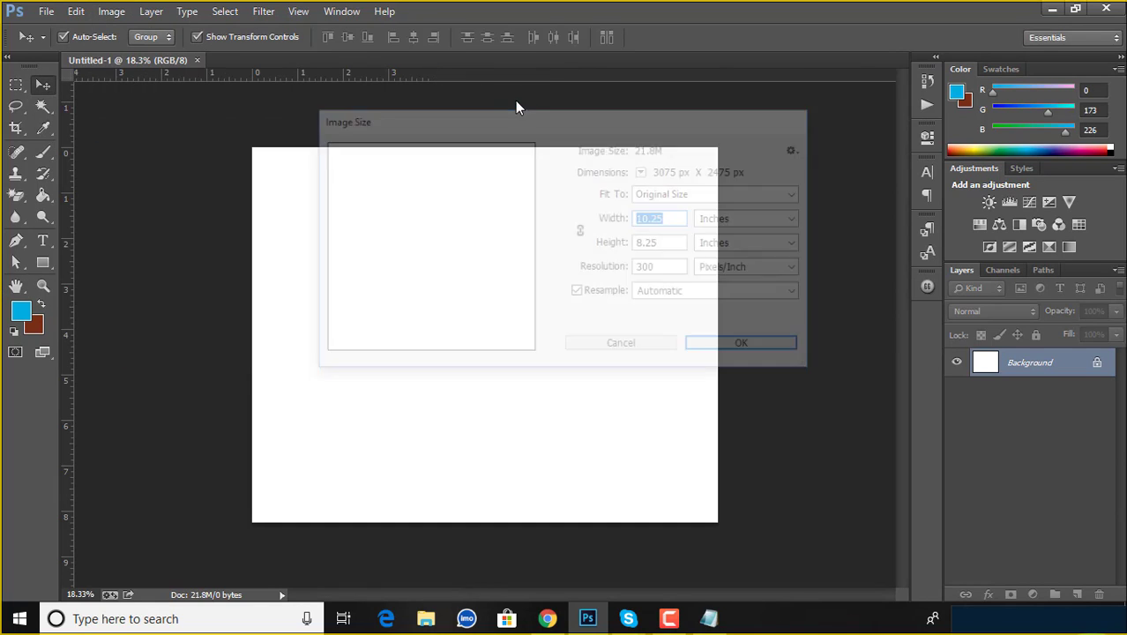
Place guides along the top, bottom, left and right canvas edges.
left_click_drag(507, 75, 507, 146)
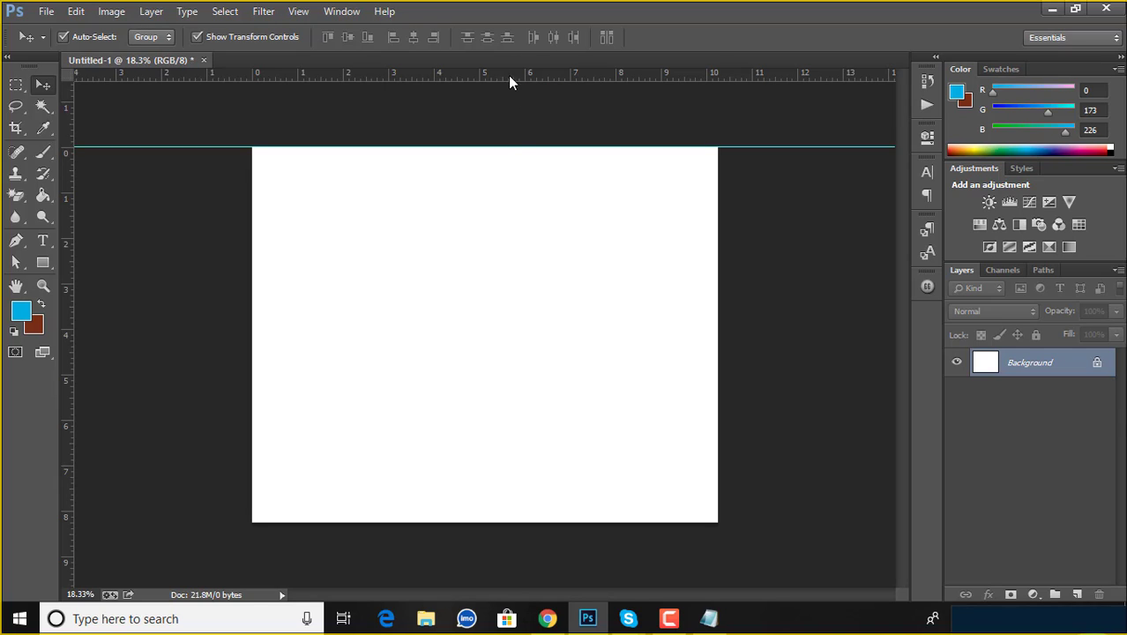
left_click_drag(508, 75, 447, 520)
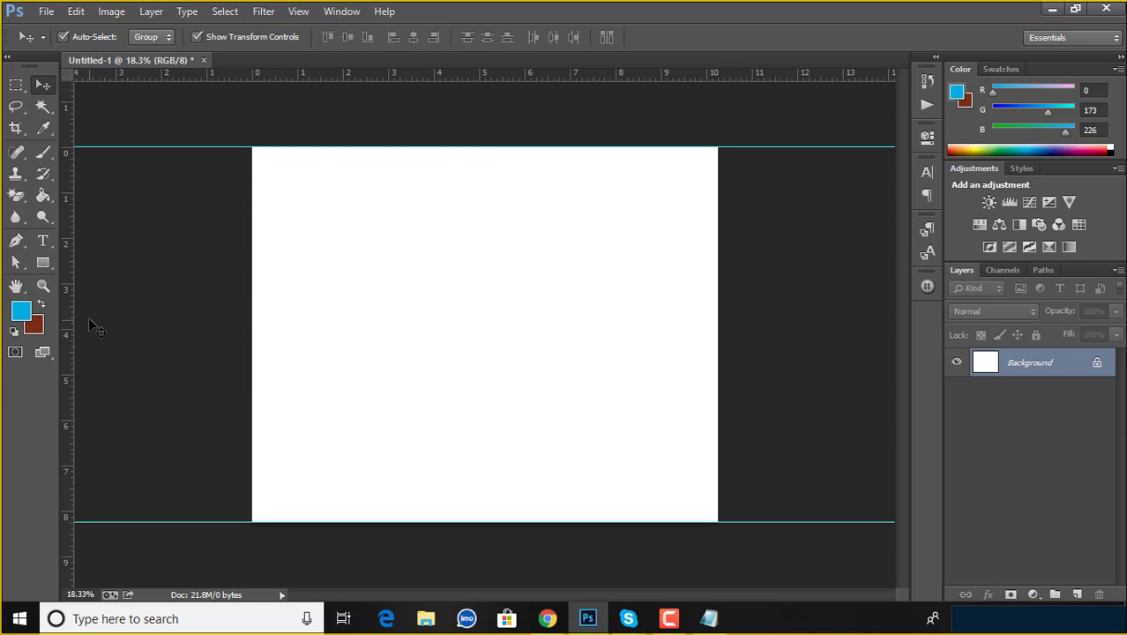
left_click_drag(74, 313, 251, 322)
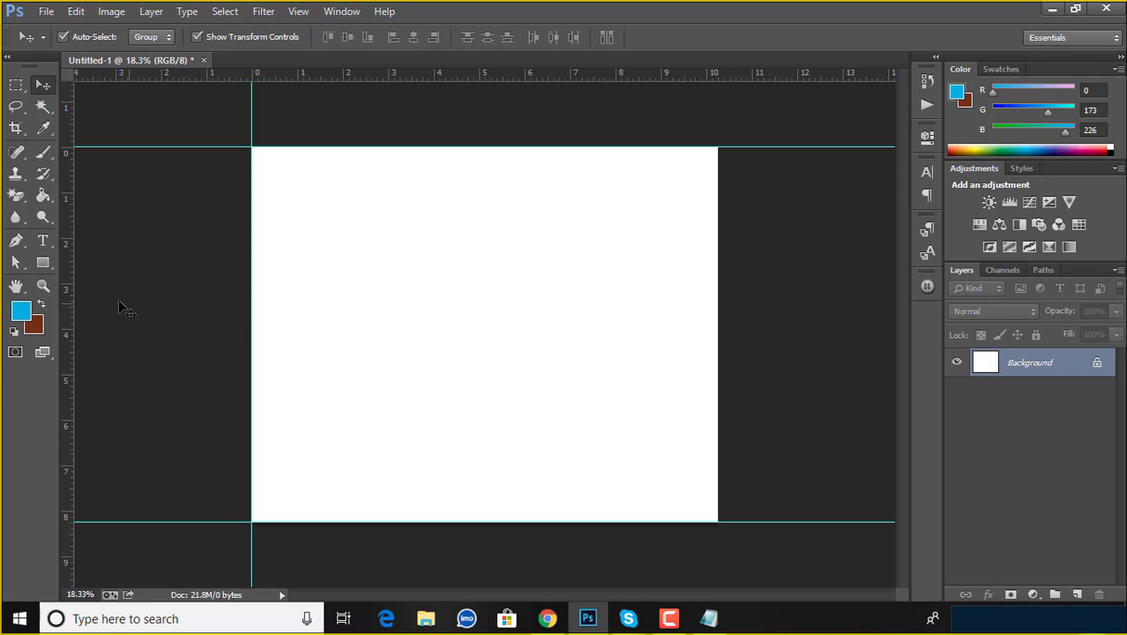
mouse_move(67, 255)
left_mouse_down()
mouse_move(297, 270)
mouse_move(717, 335)
left_mouse_up()
left_click(103, 12)
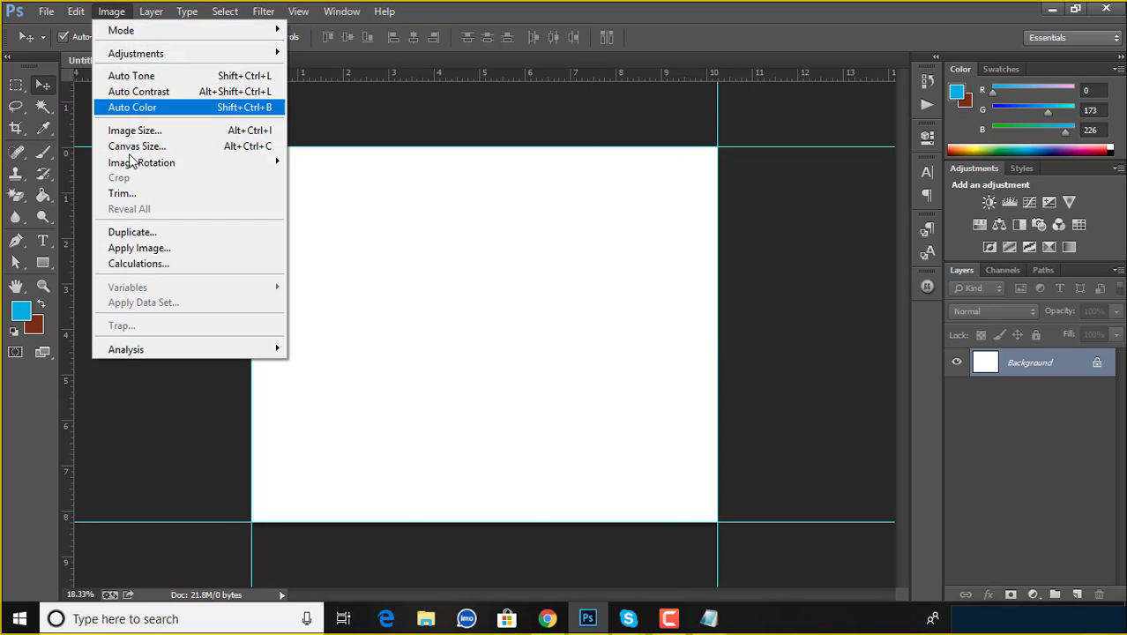
left_click(141, 146)
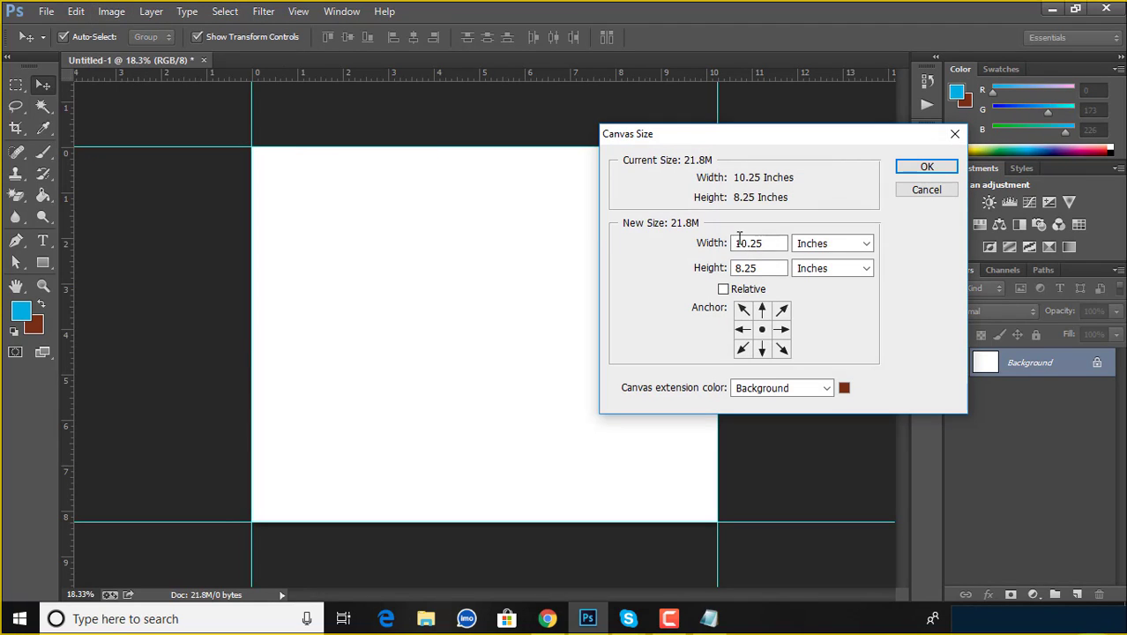
type("11")
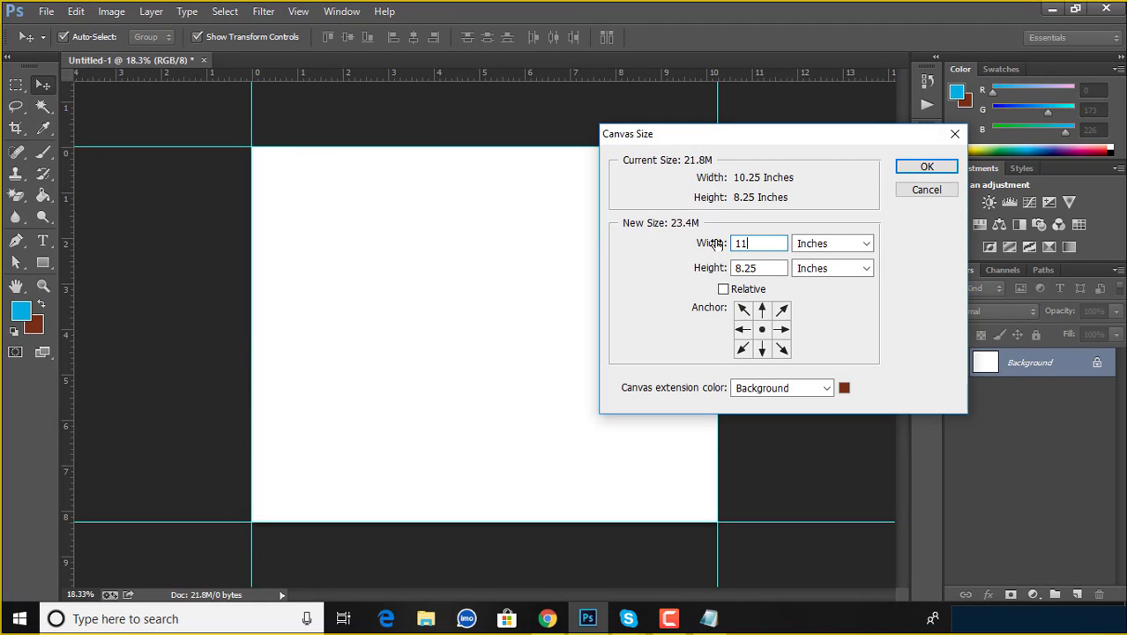
left_click_drag(758, 268, 741, 274)
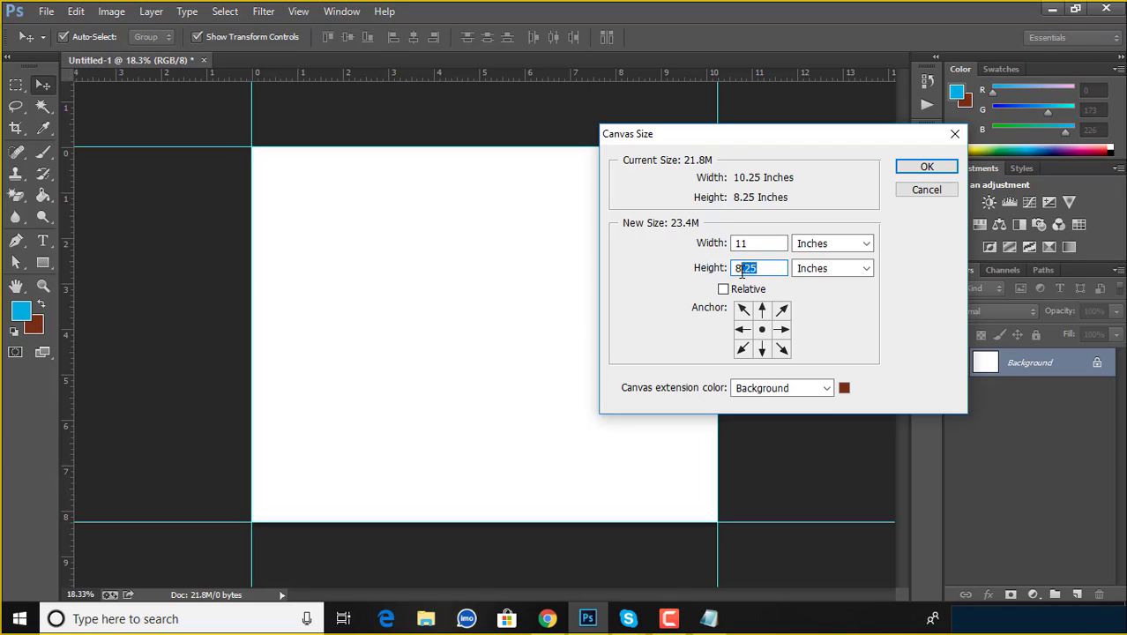
key("BackSpace")
type("5")
key("Return")
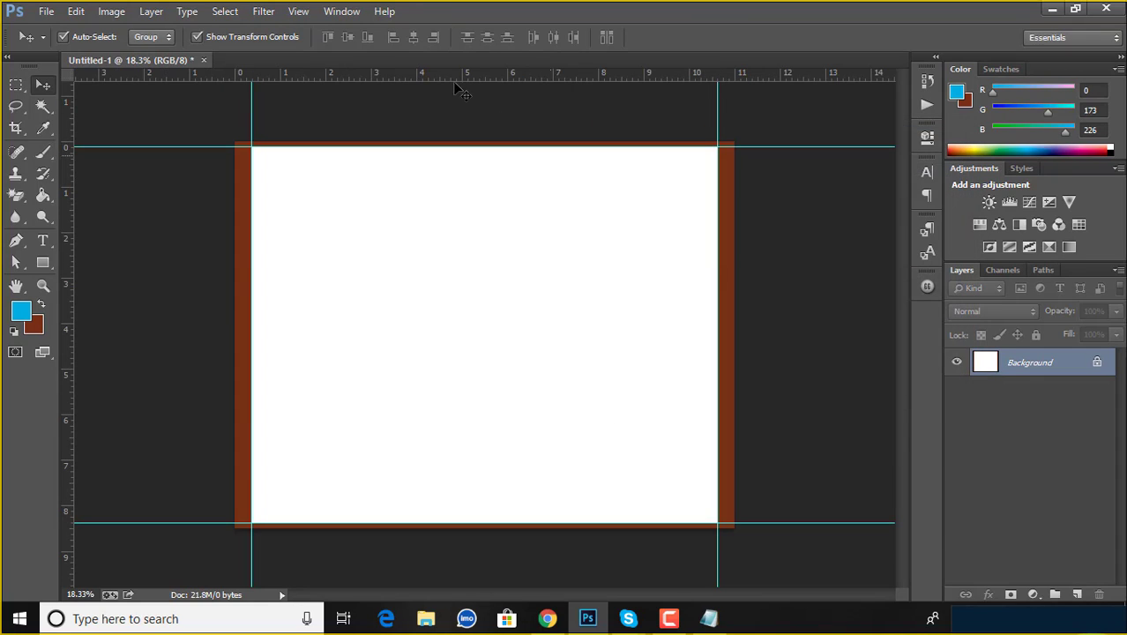
left_click(111, 12)
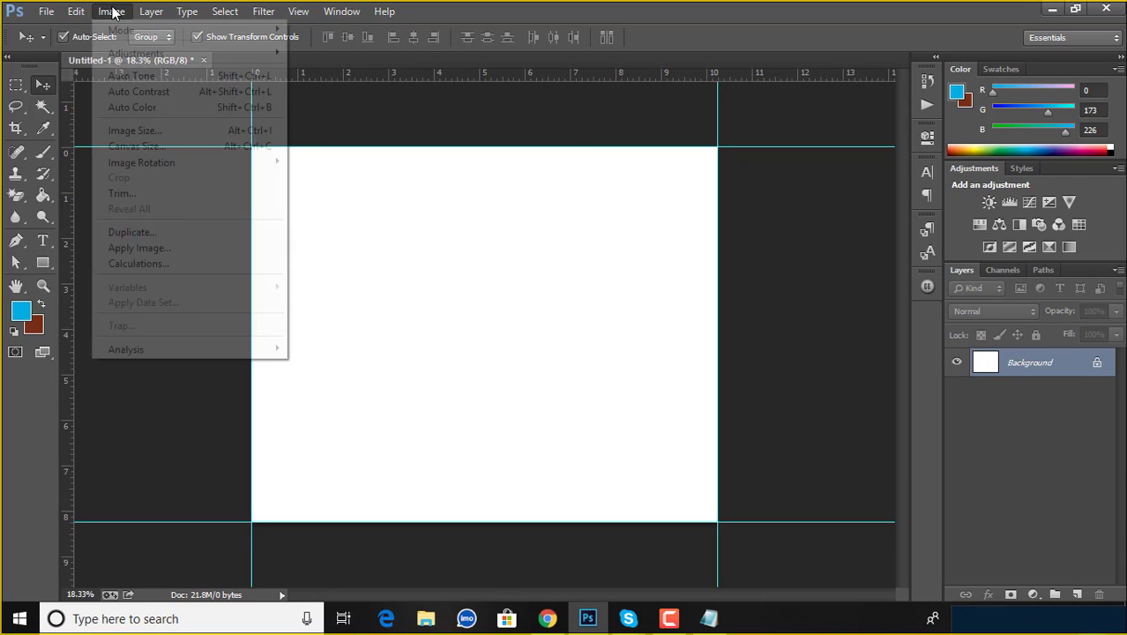
left_click(136, 146)
left_click(758, 268)
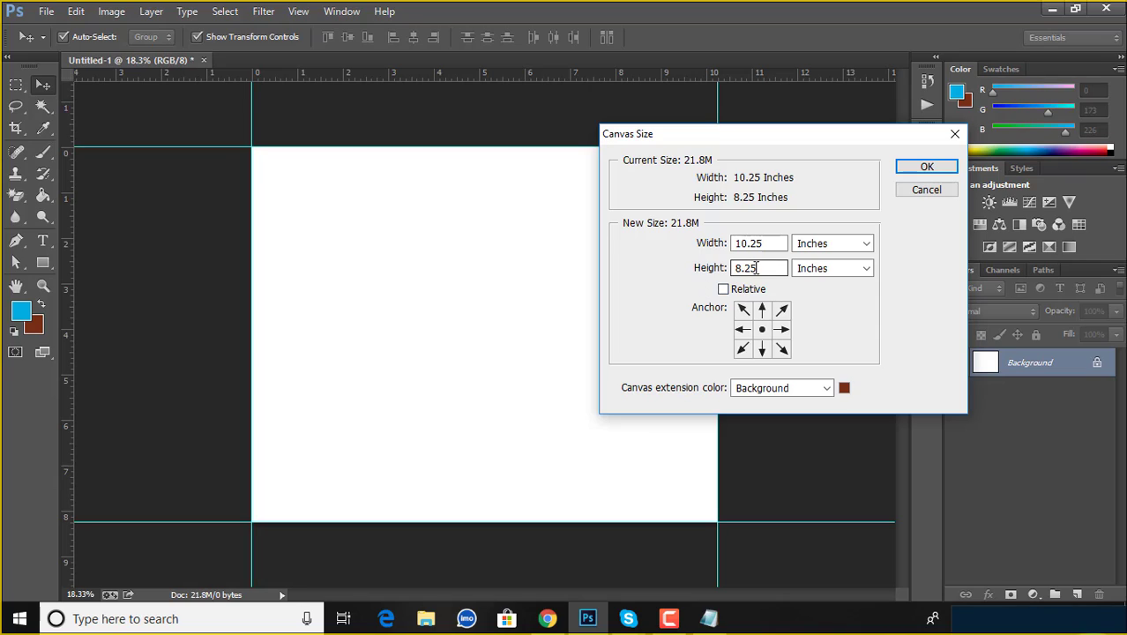
key("BackSpace")
key("BackSpace")
type("5")
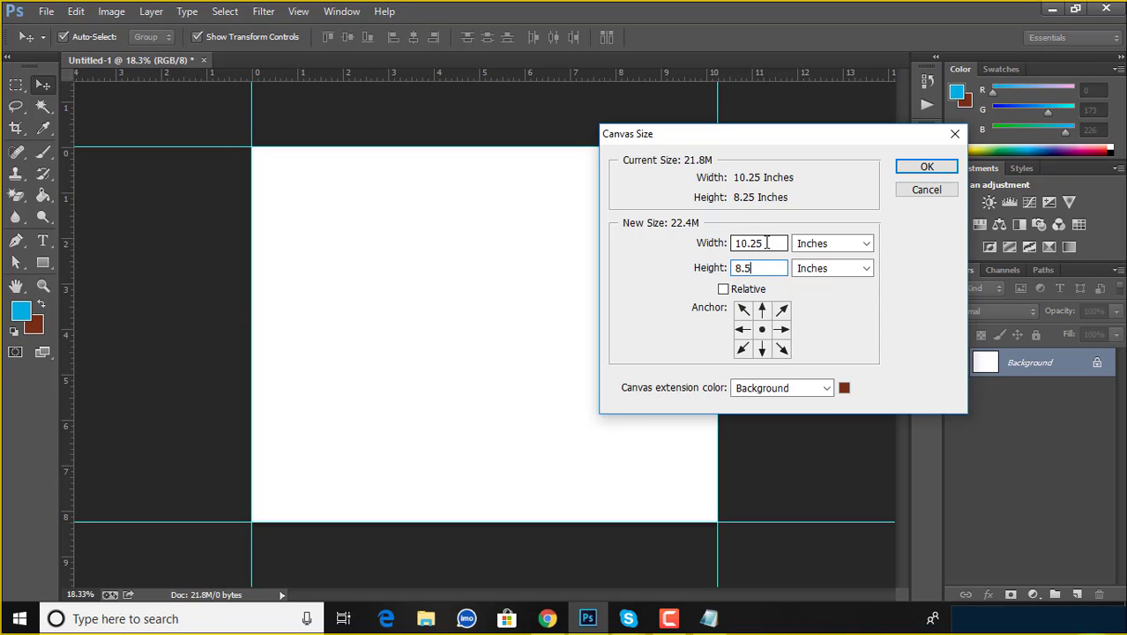
left_click(762, 244)
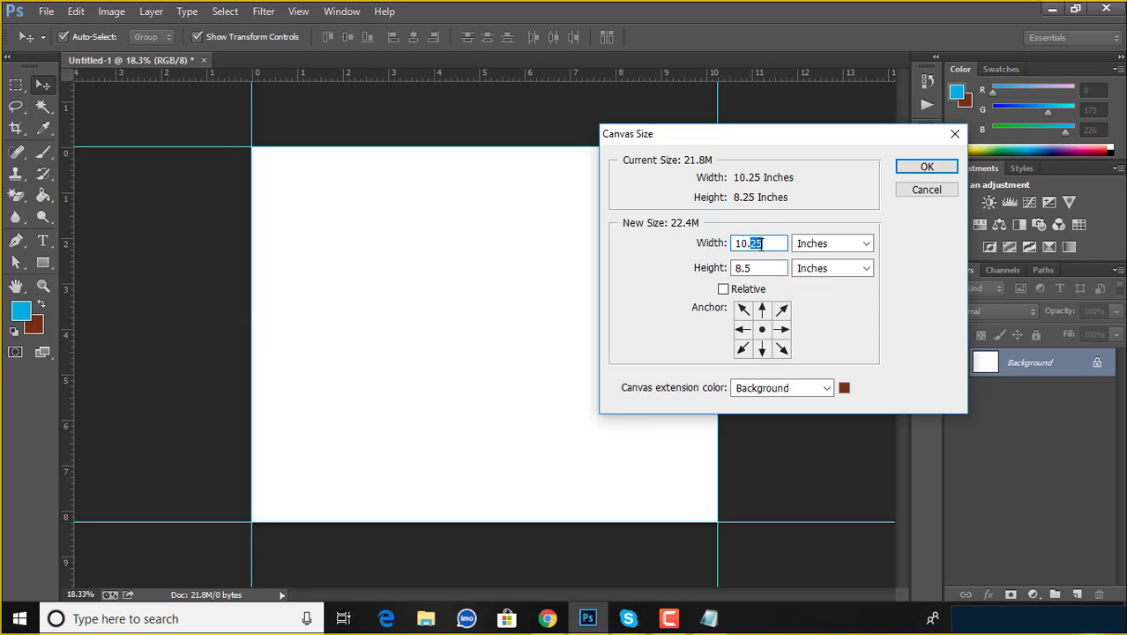
left_click(925, 189)
Resize the image width to 10.75 inches.
left_click(111, 12)
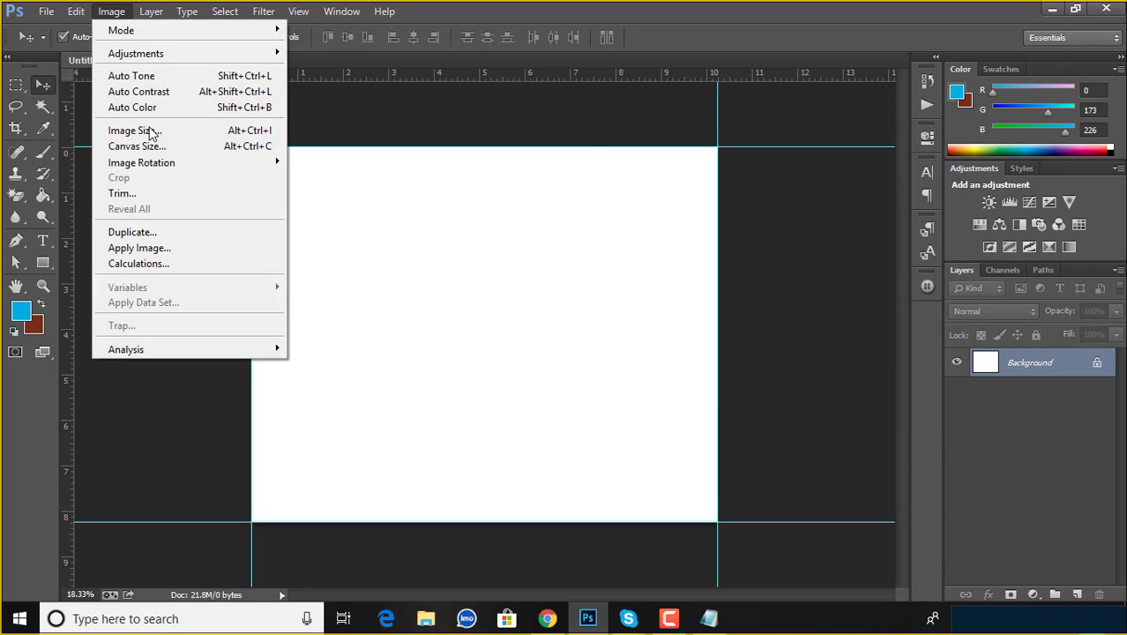
left_click(134, 130)
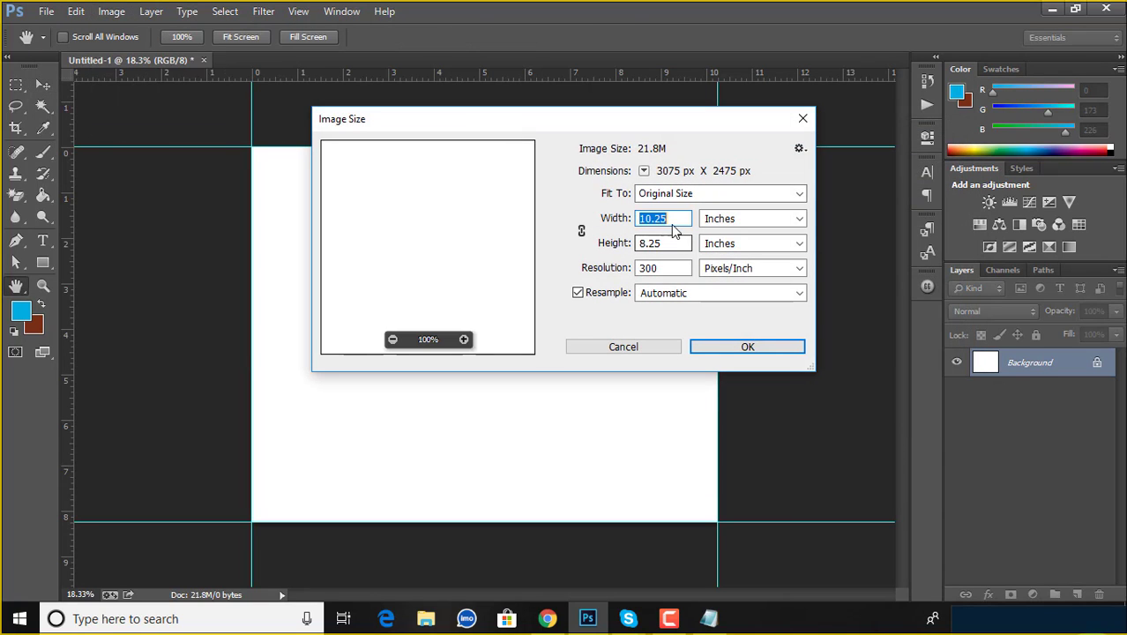
left_click(675, 220)
key("BackSpace")
key("BackSpace")
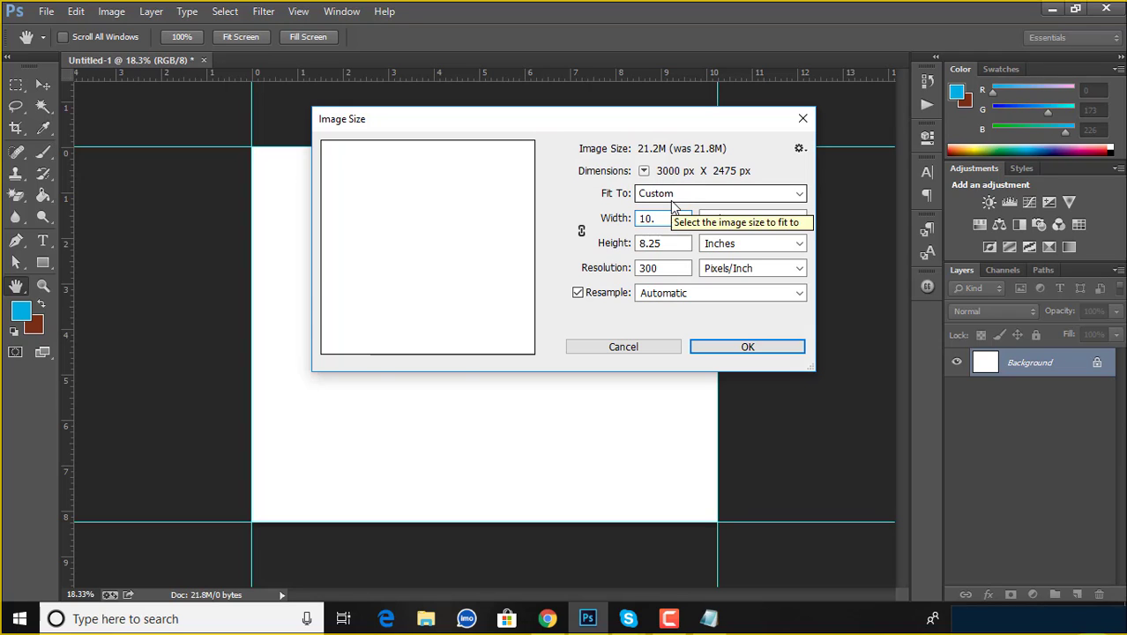
type("75")
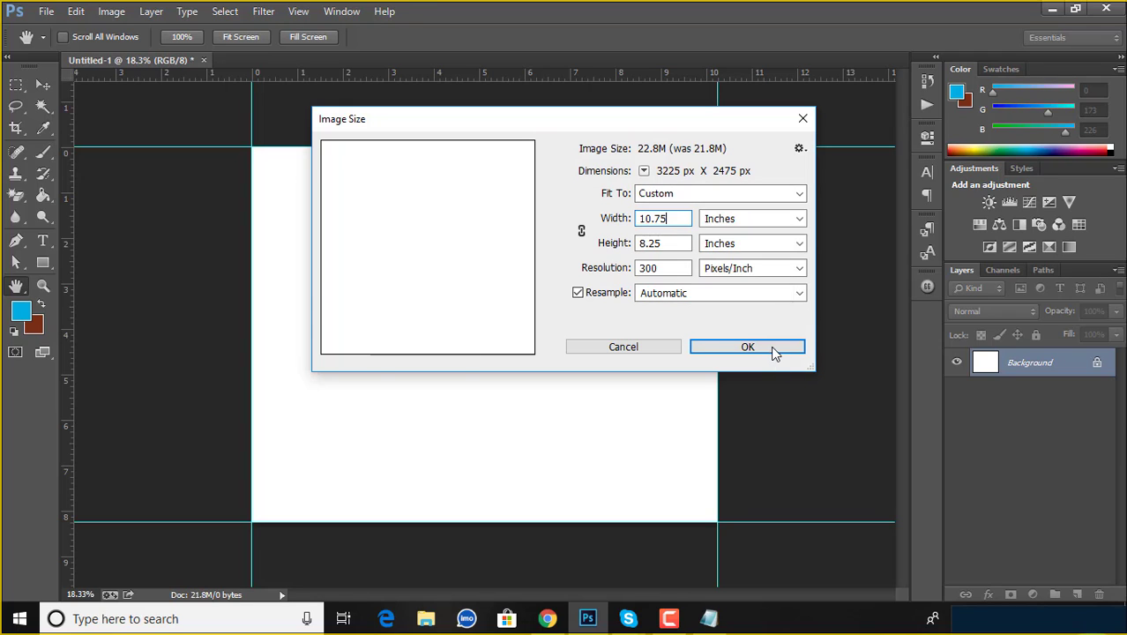
left_click(773, 350)
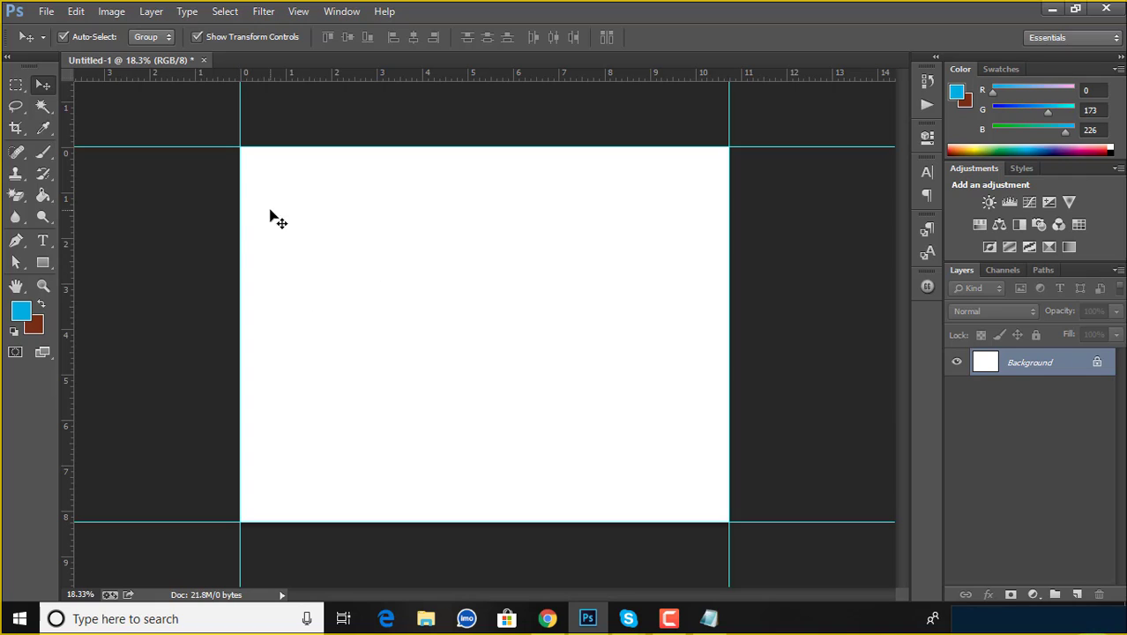
Enlarge the canvas to 11 × 8.5 inches.
left_click(112, 10)
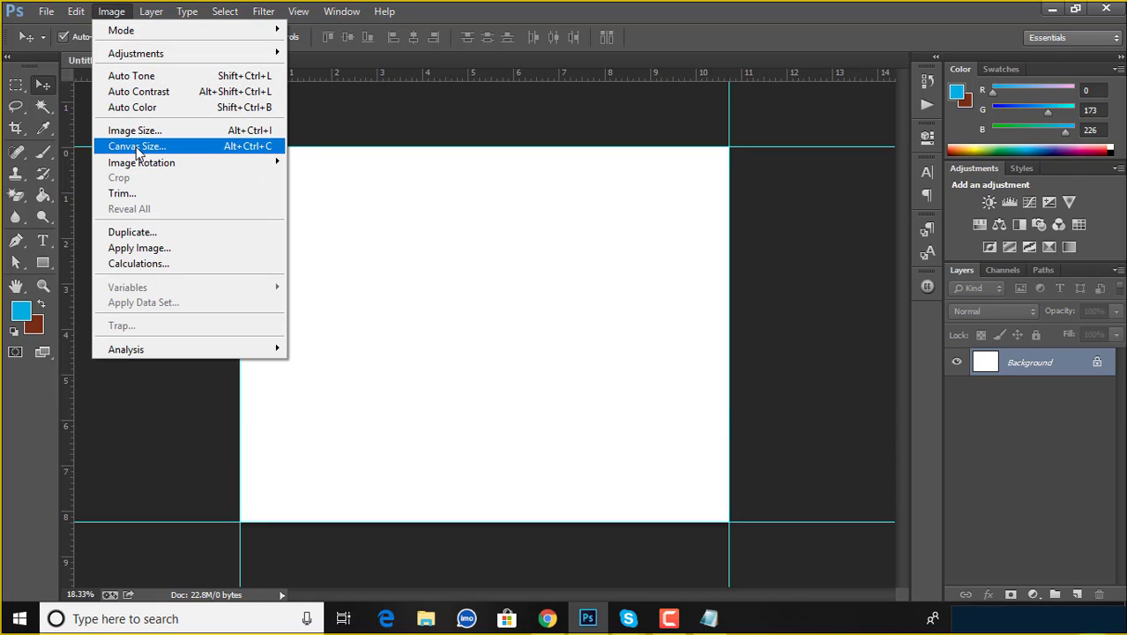
left_click(151, 146)
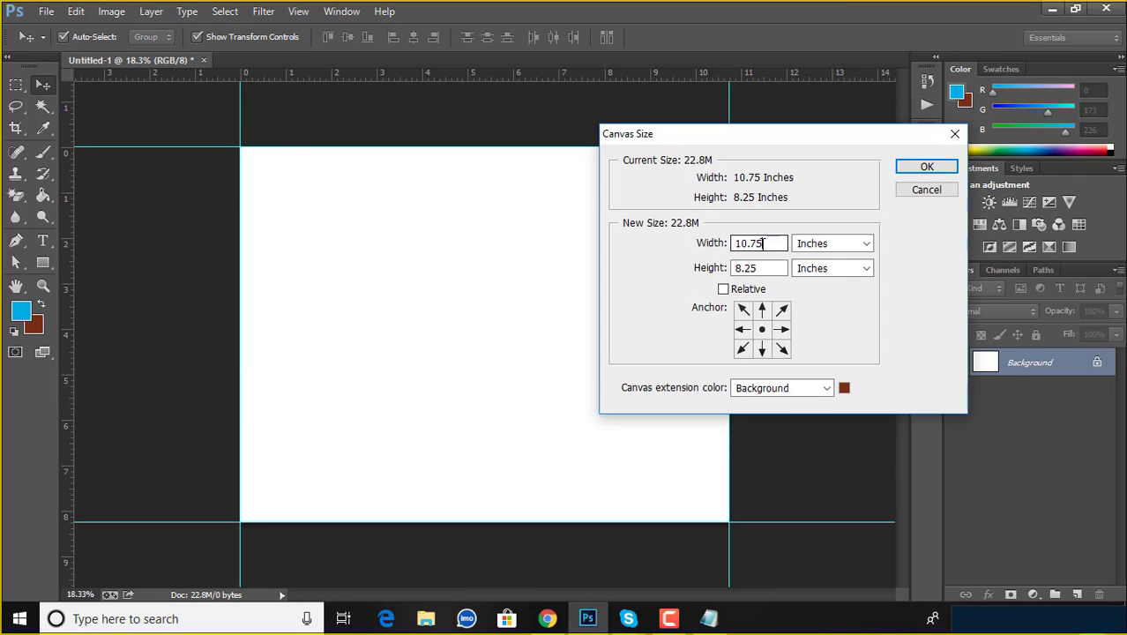
mouse_move(765, 244)
left_mouse_down()
mouse_move(737, 243)
mouse_move(746, 267)
left_mouse_up()
type("11")
left_click(752, 267)
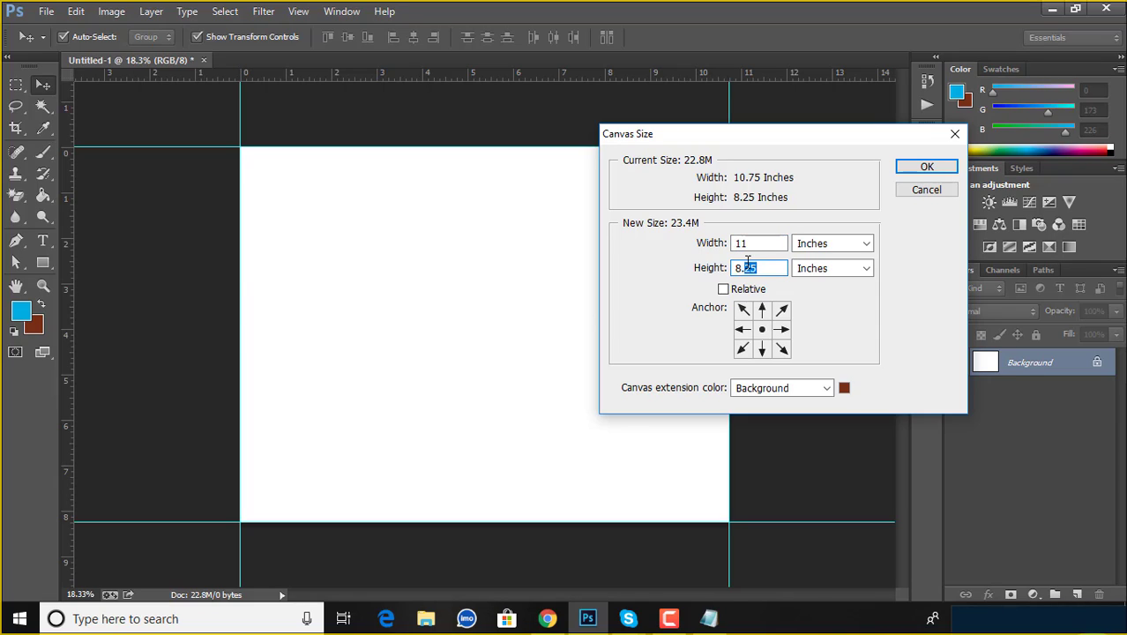
type("5")
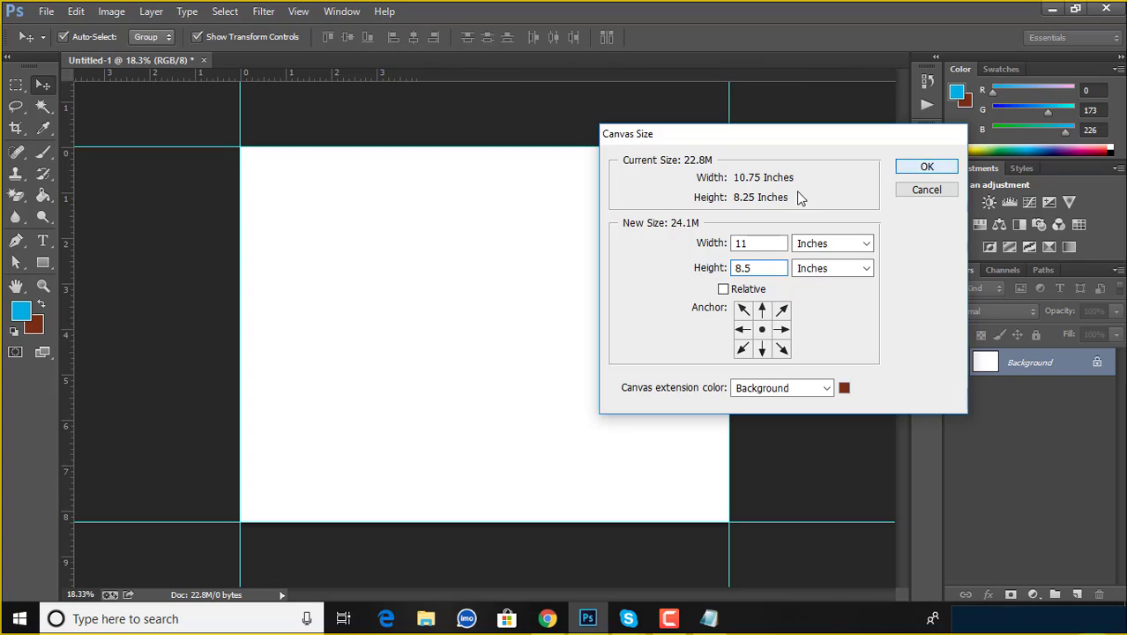
key("Return")
Add a horizontal guide and vertical guides at the canvas's left and right edges.
mouse_move(568, 76)
left_mouse_down()
mouse_move(588, 226)
mouse_move(545, 526)
left_mouse_up()
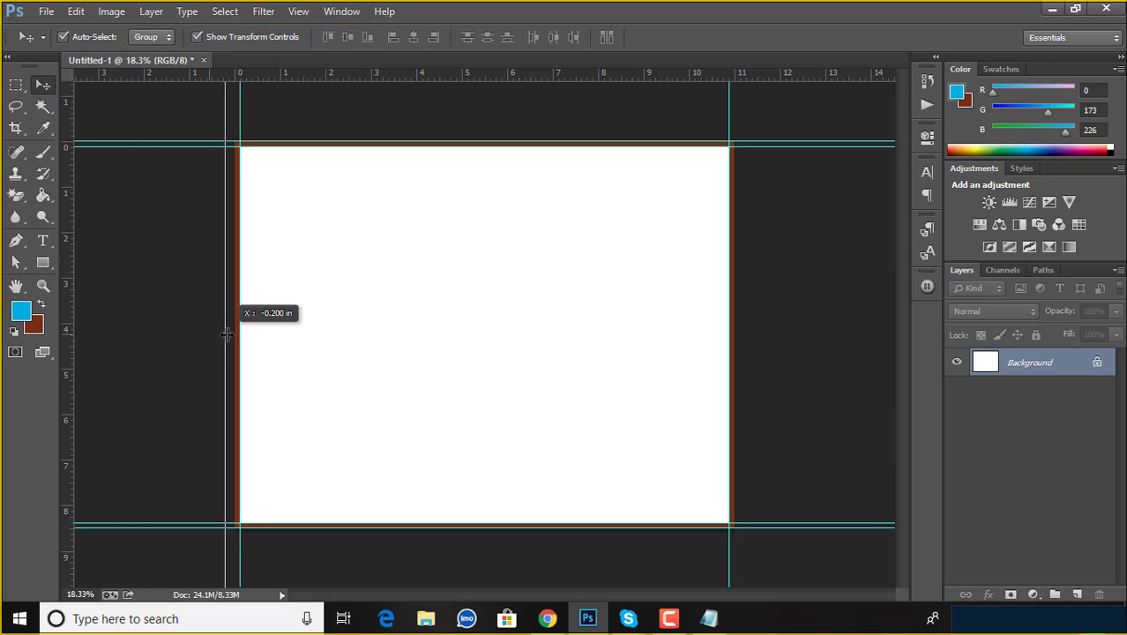
left_click_drag(72, 342, 236, 342)
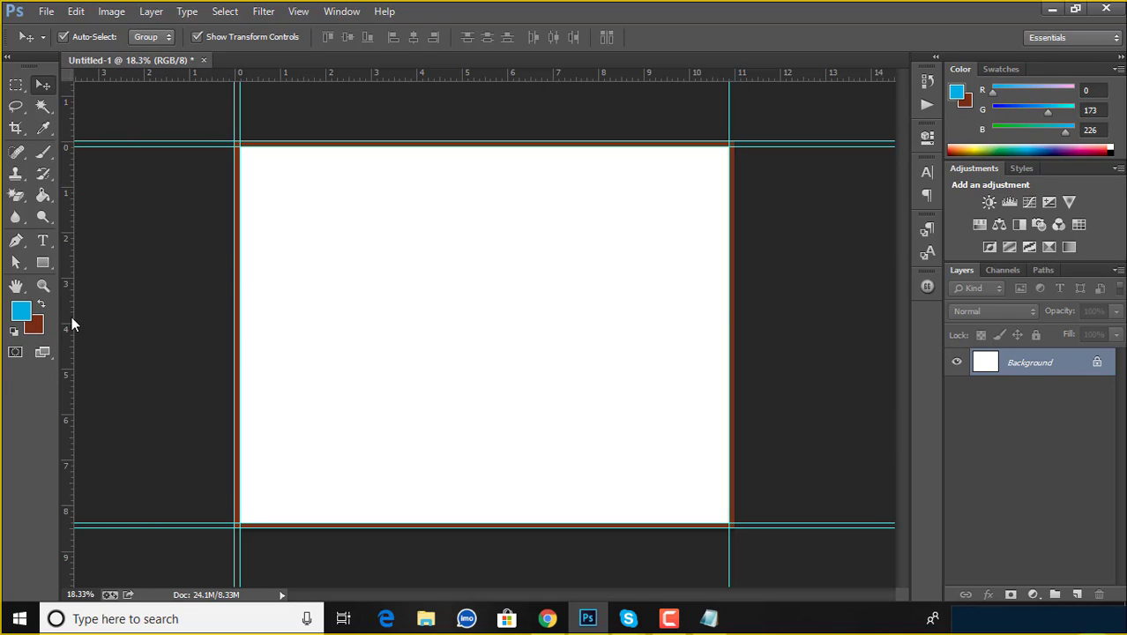
left_click_drag(71, 319, 734, 324)
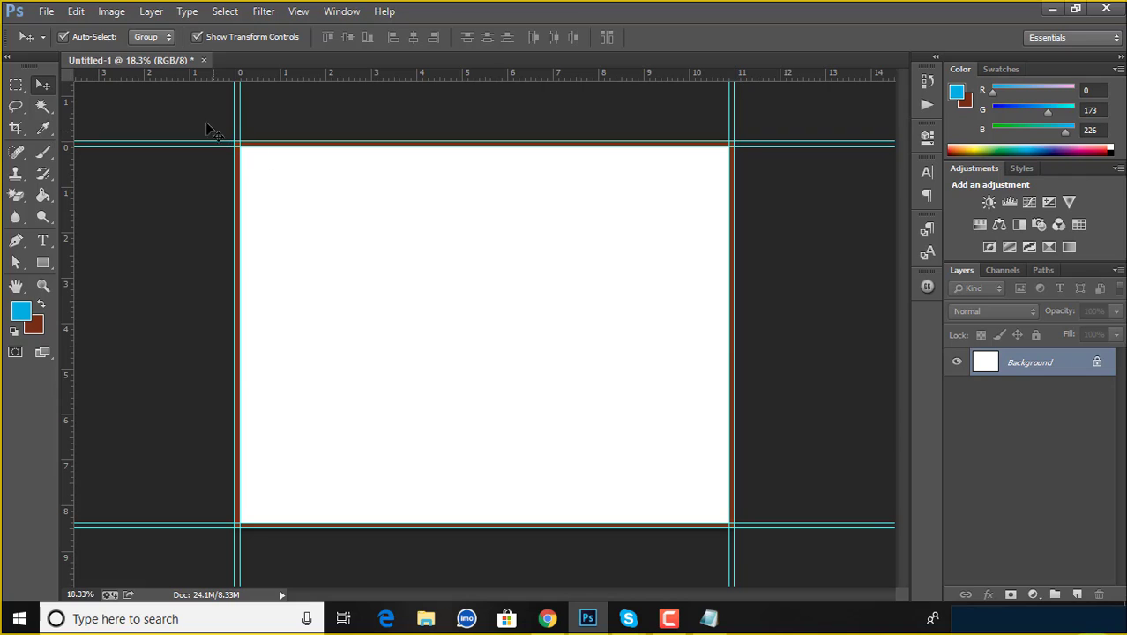
Enlarge the canvas to 11.25 × 8.75 inches and fill it with cyan.
left_click(113, 12)
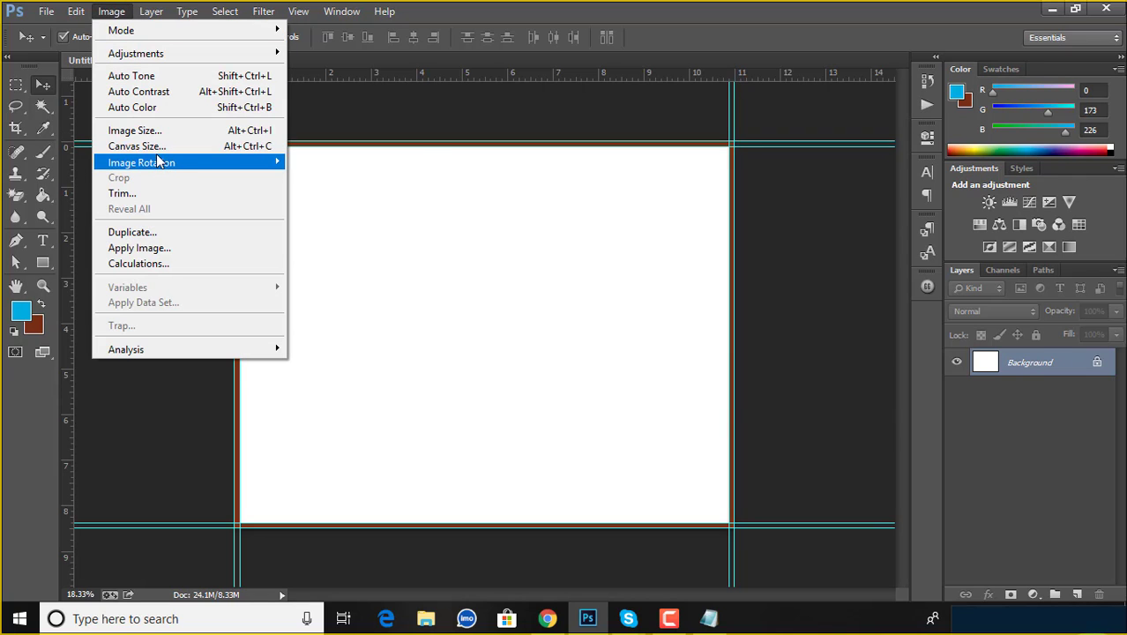
left_click(144, 147)
left_click(760, 244)
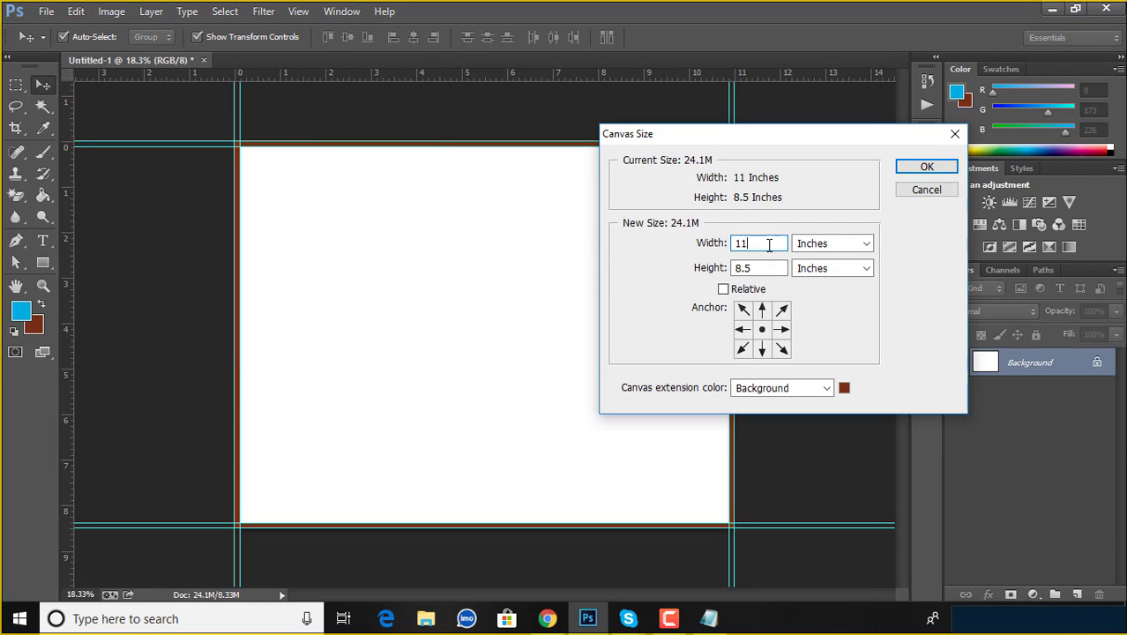
type(".25")
left_click(771, 267)
key("BackSpace")
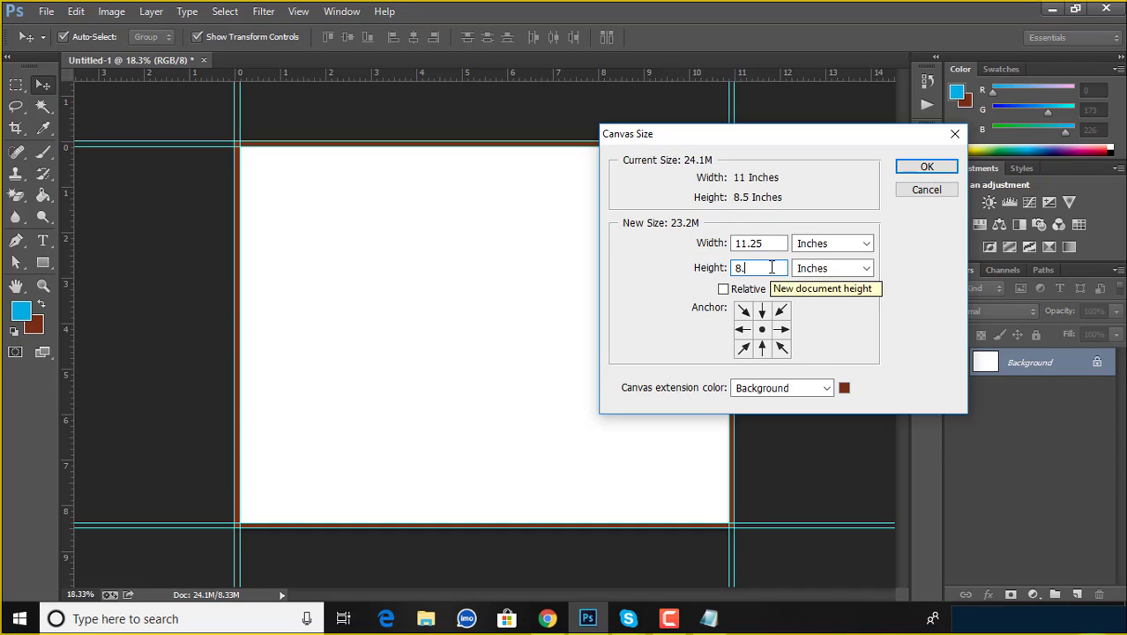
type("75")
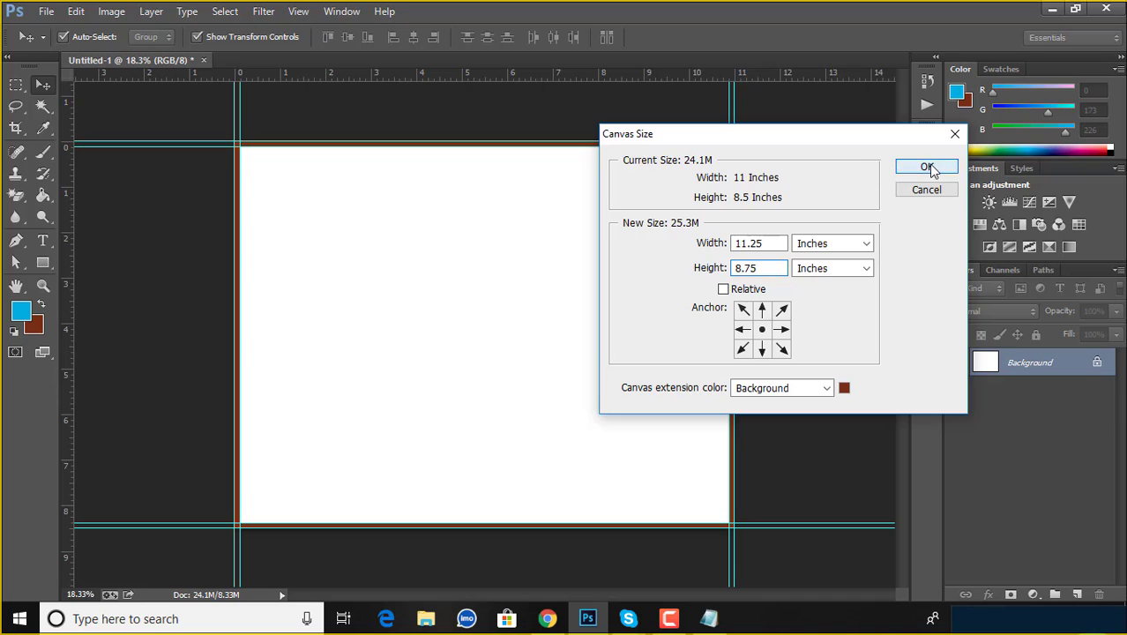
left_click(926, 166)
key("alt+BackSpace")
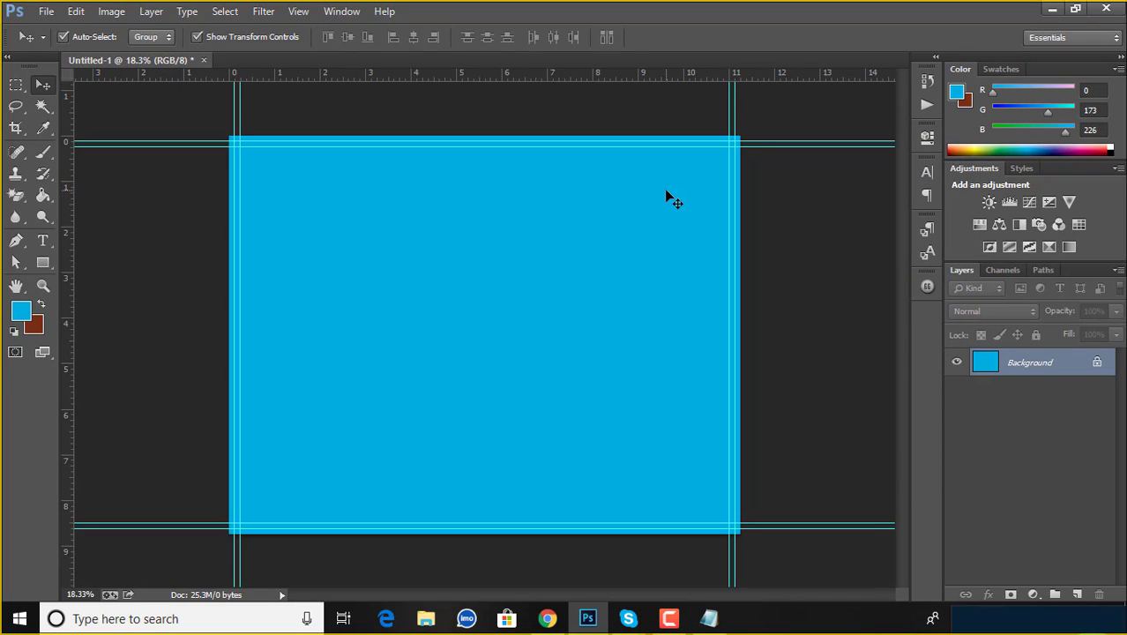
Set the foreground colour to white (ffffff) and fill the canvas with it.
left_click(21, 314)
double_click(1008, 473)
type("ffffff")
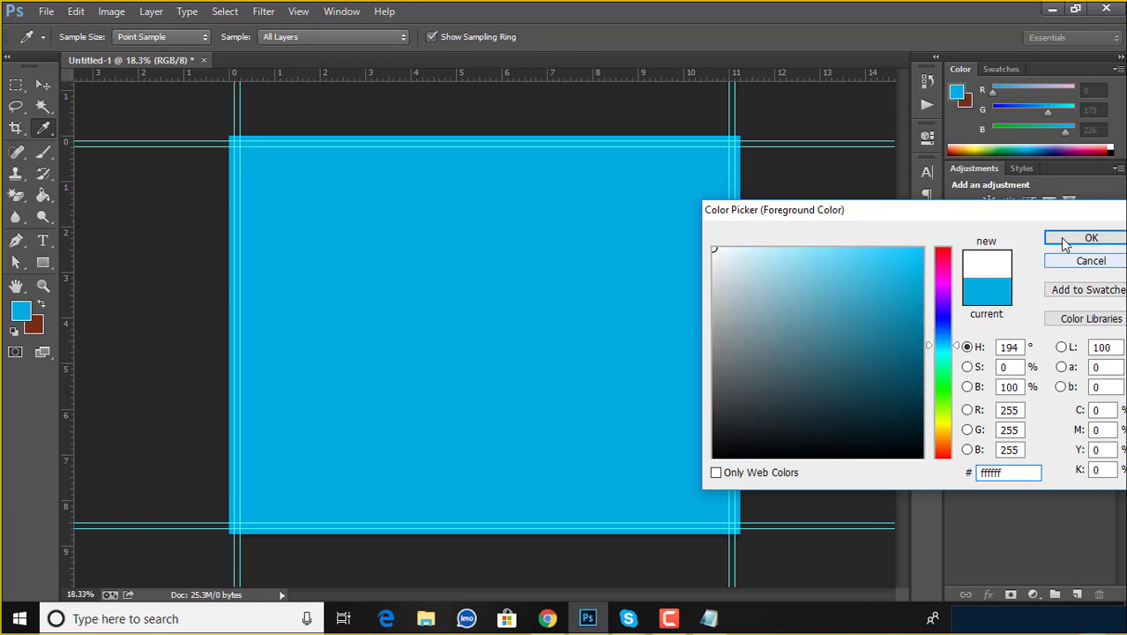
left_click(1090, 238)
key("alt+BackSpace")
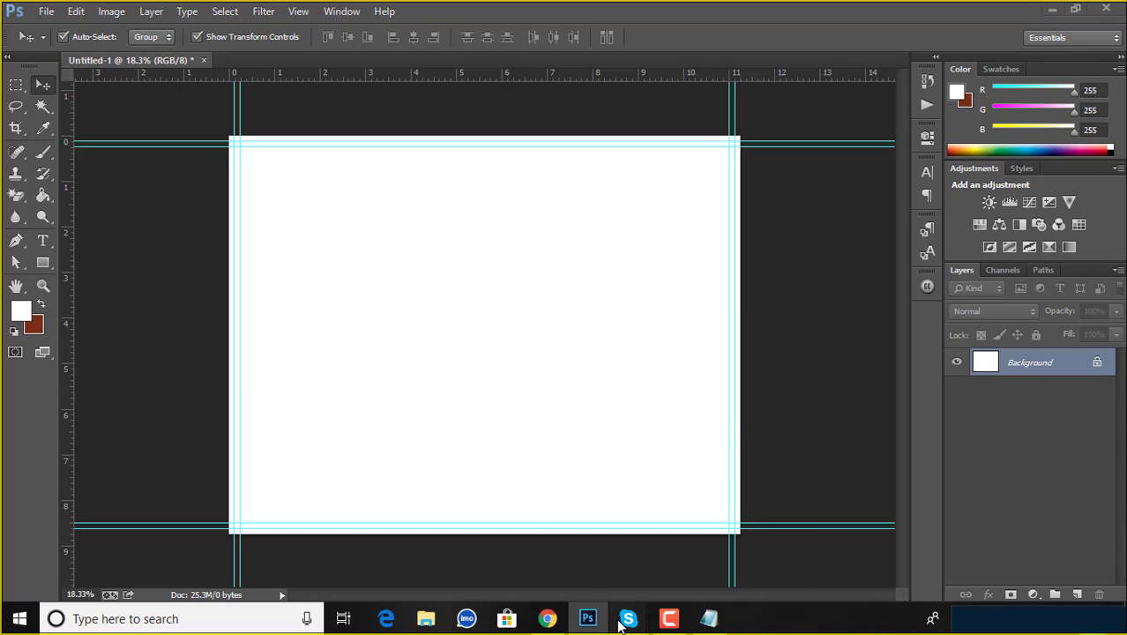
left_click(547, 618)
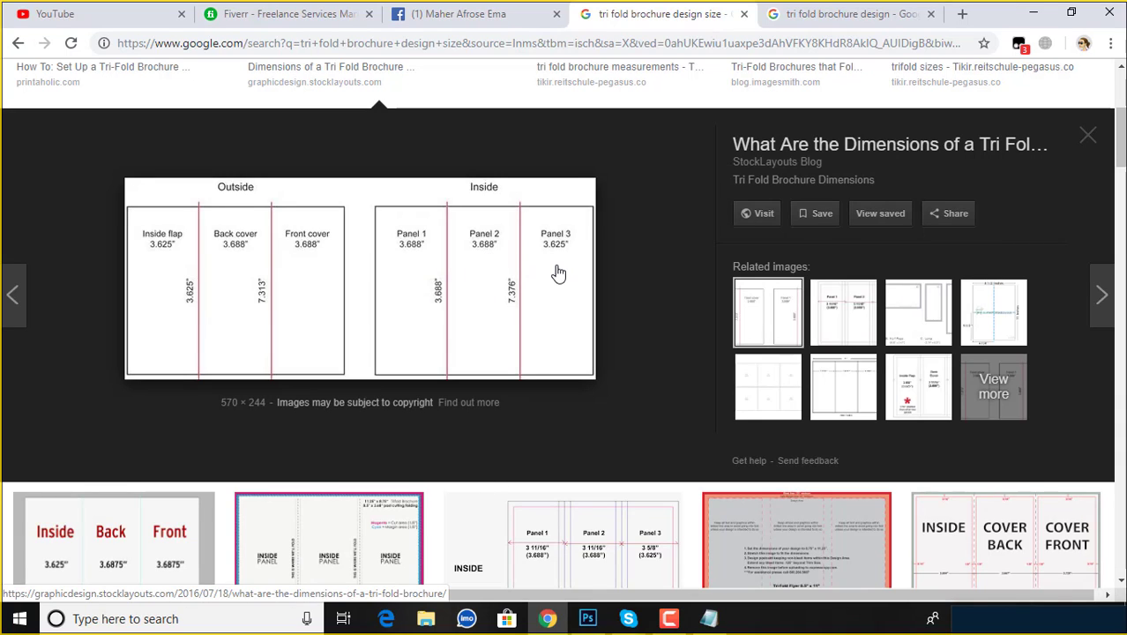
left_click(588, 620)
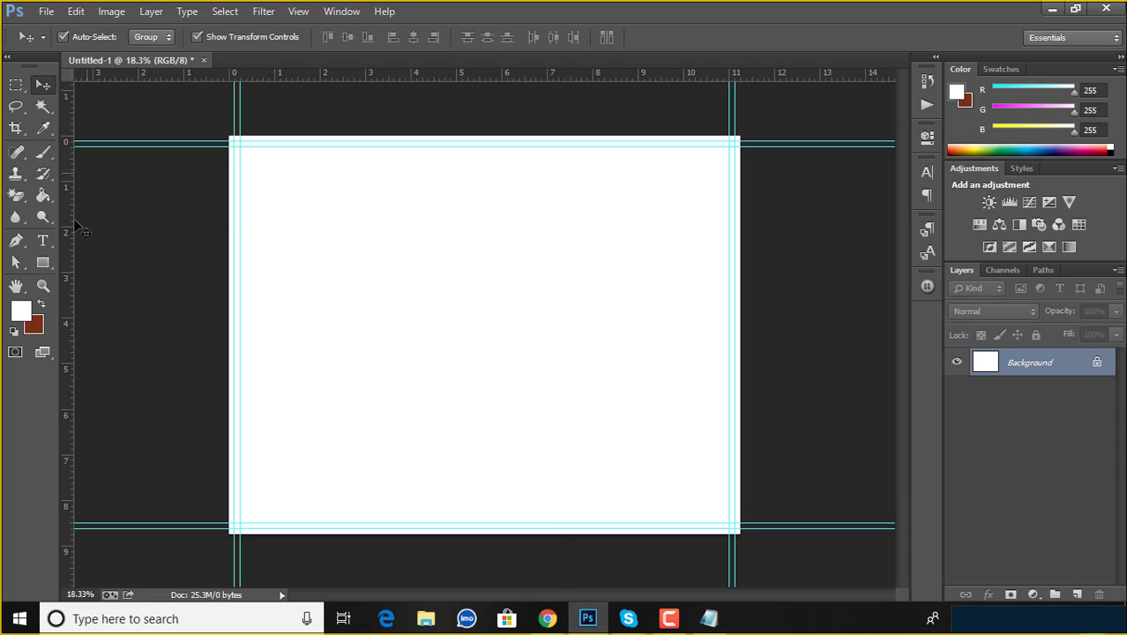
With the Rectangle tool, open Create Rectangle and enter a width of 3.
left_click(43, 262)
left_click(398, 254)
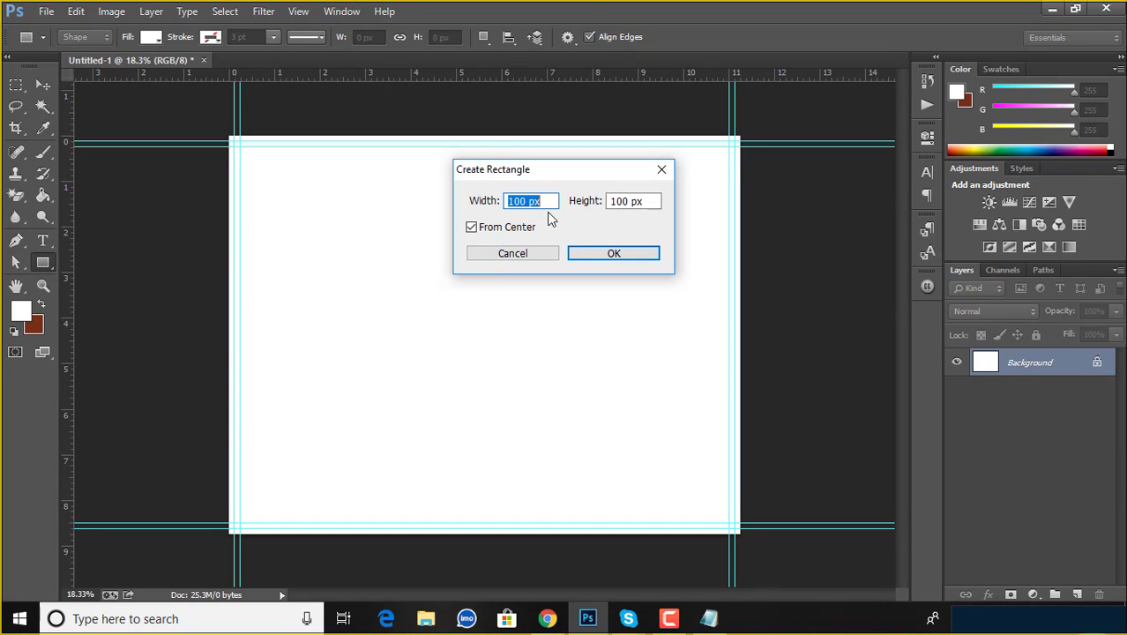
type("3.")
left_click(708, 618)
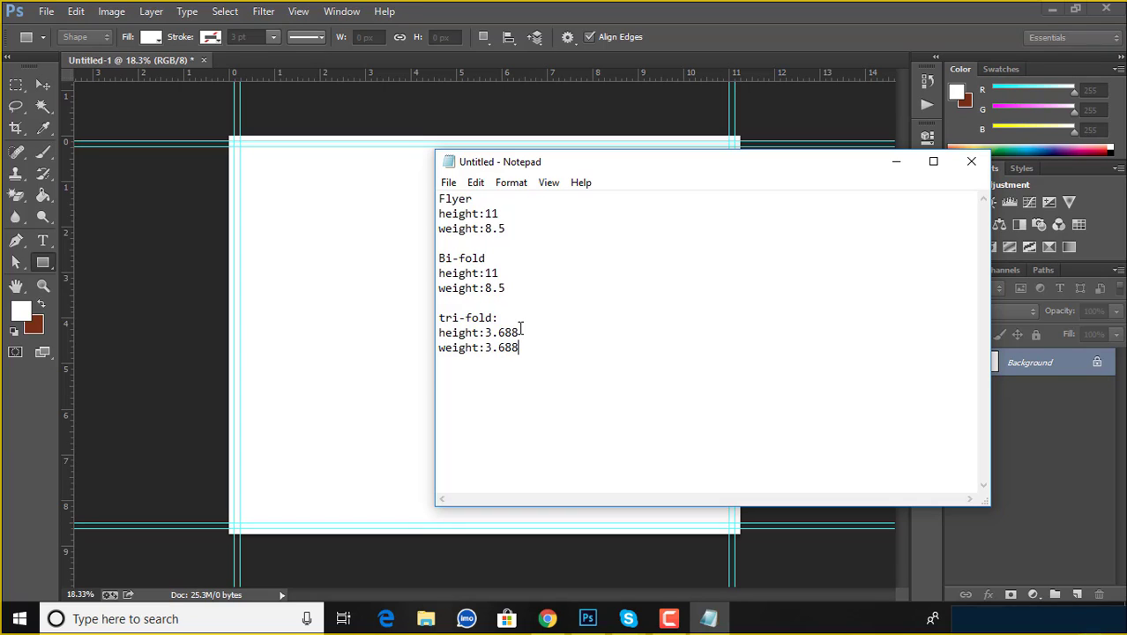
Replace the tri-fold height value 3.688 with 8.5 in the Notepad note.
left_click_drag(520, 330, 488, 330)
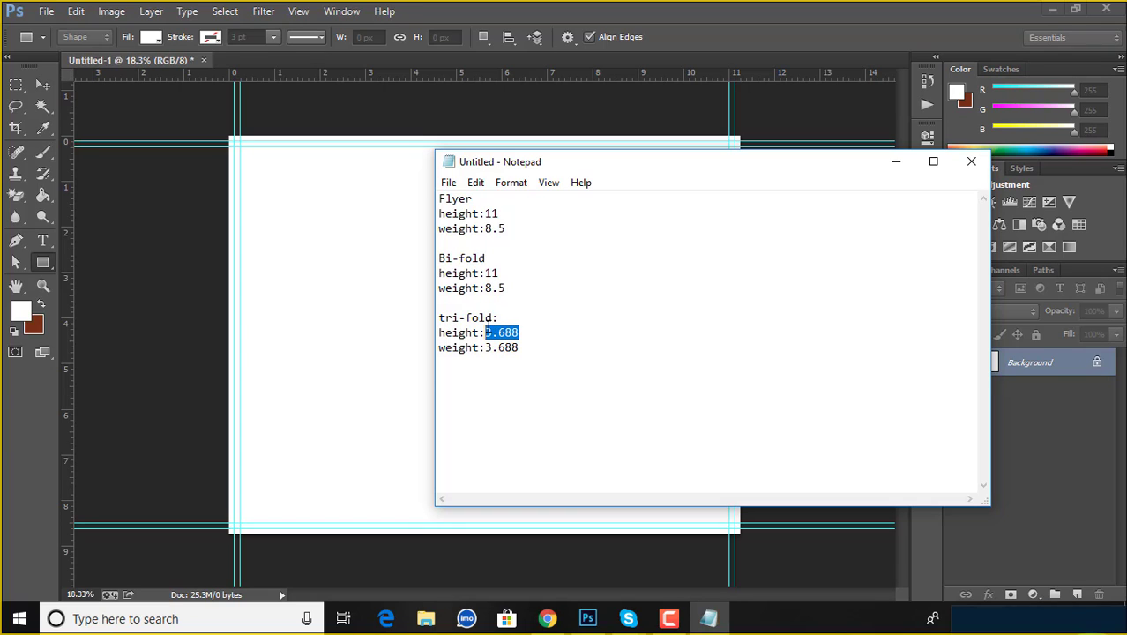
key("BackSpace")
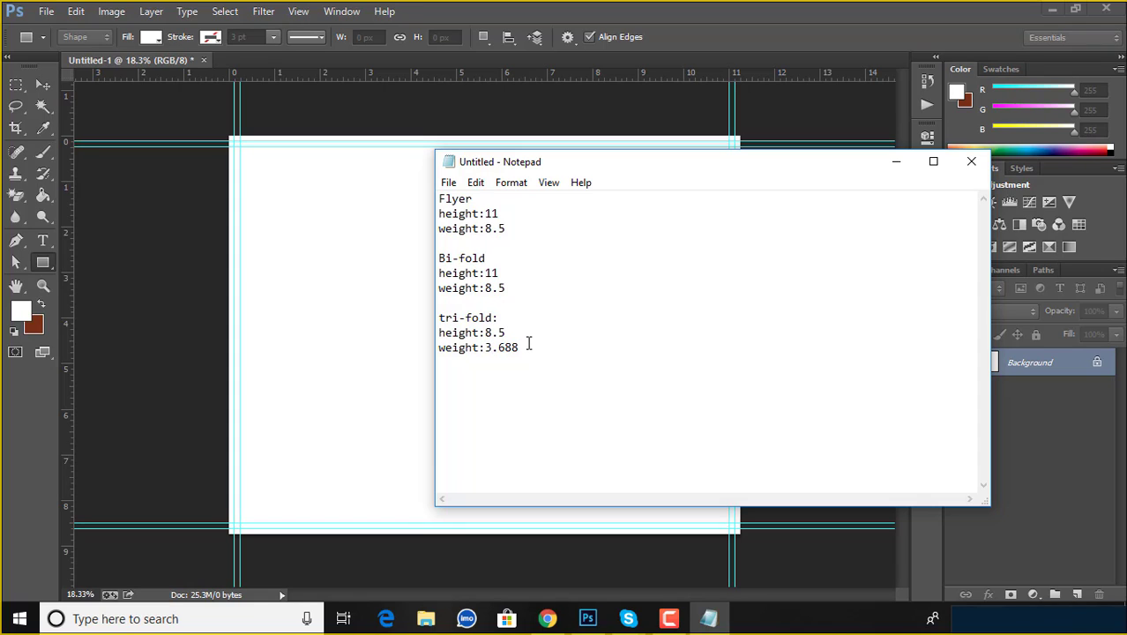
Create Rectangle 1 at 3.688 in wide by 8.5 in tall (1106 × 2550 px).
left_click(896, 161)
type("3.")
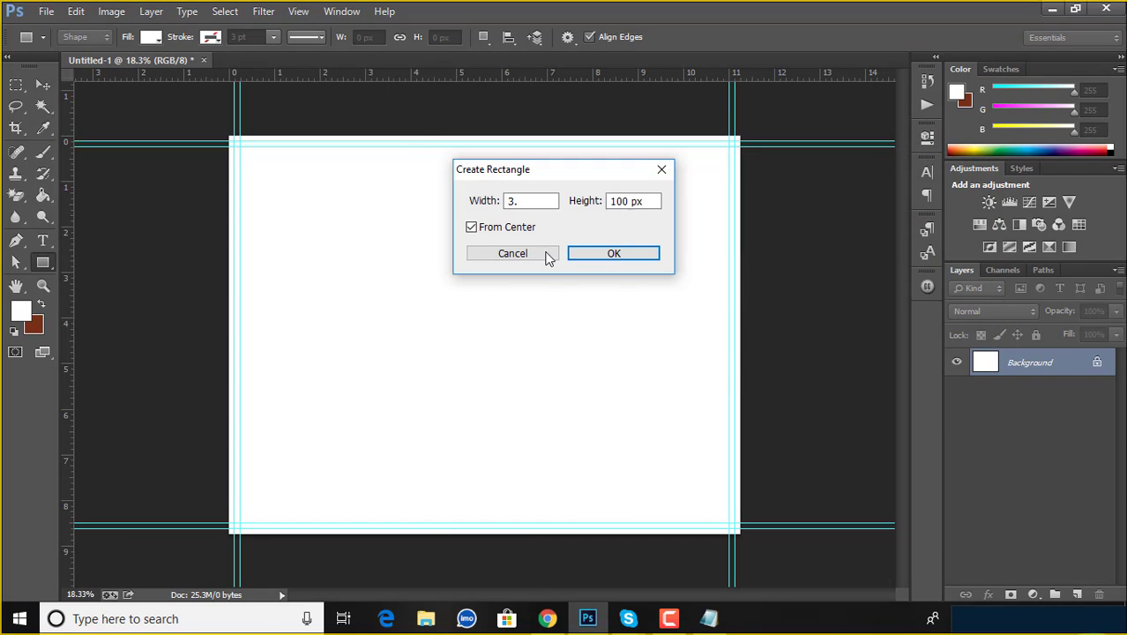
left_click(540, 201)
type(".")
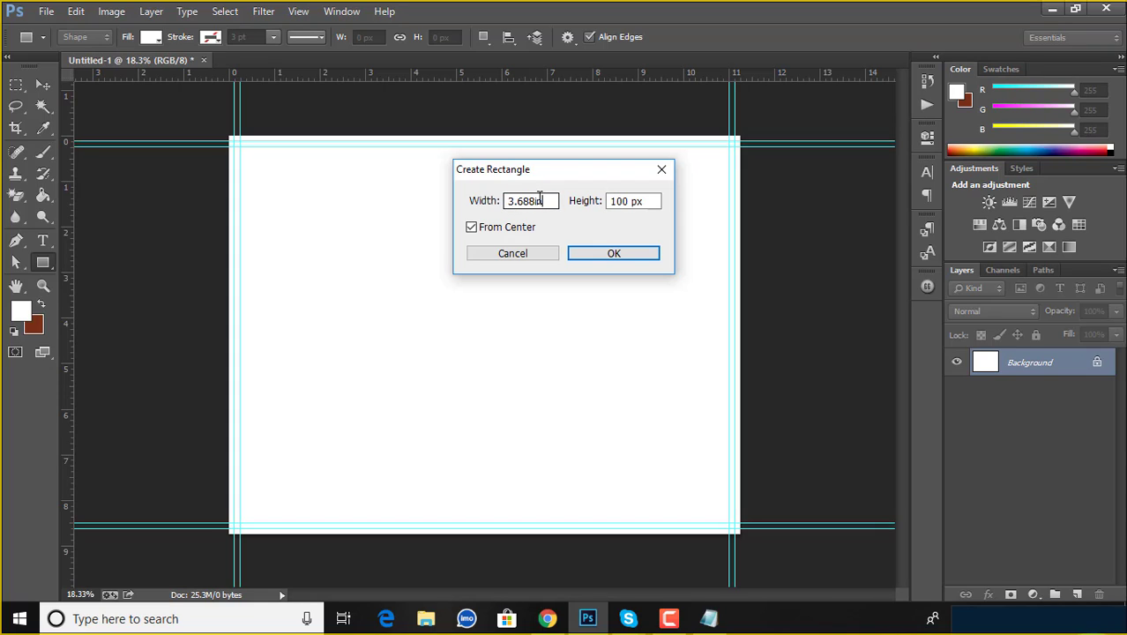
left_click(637, 204)
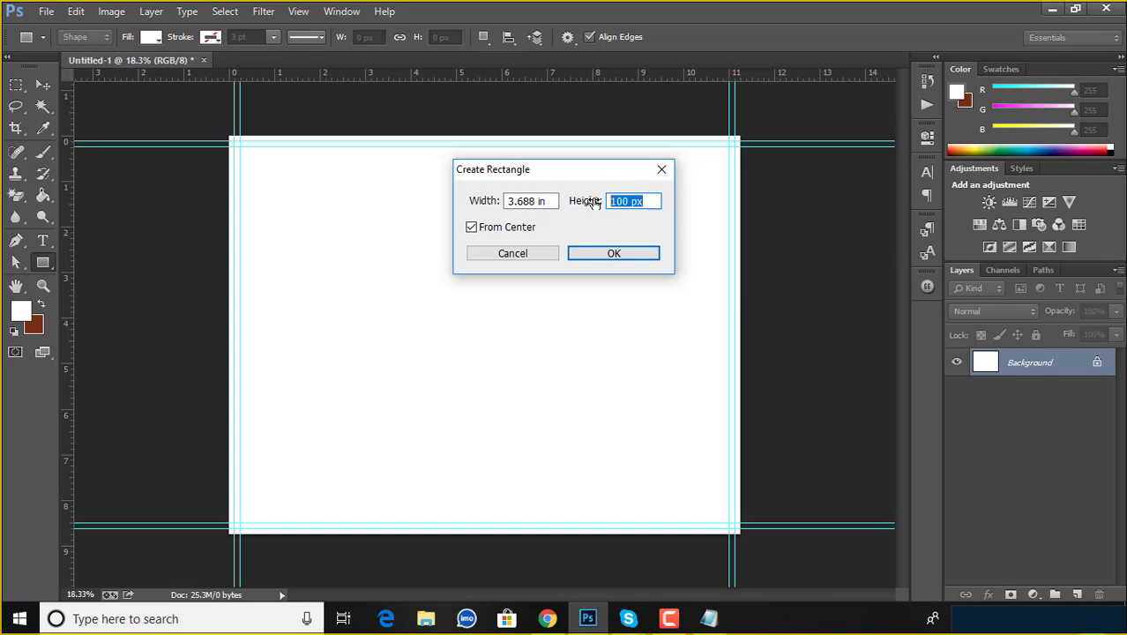
type("8.5")
type("in")
left_click(636, 255)
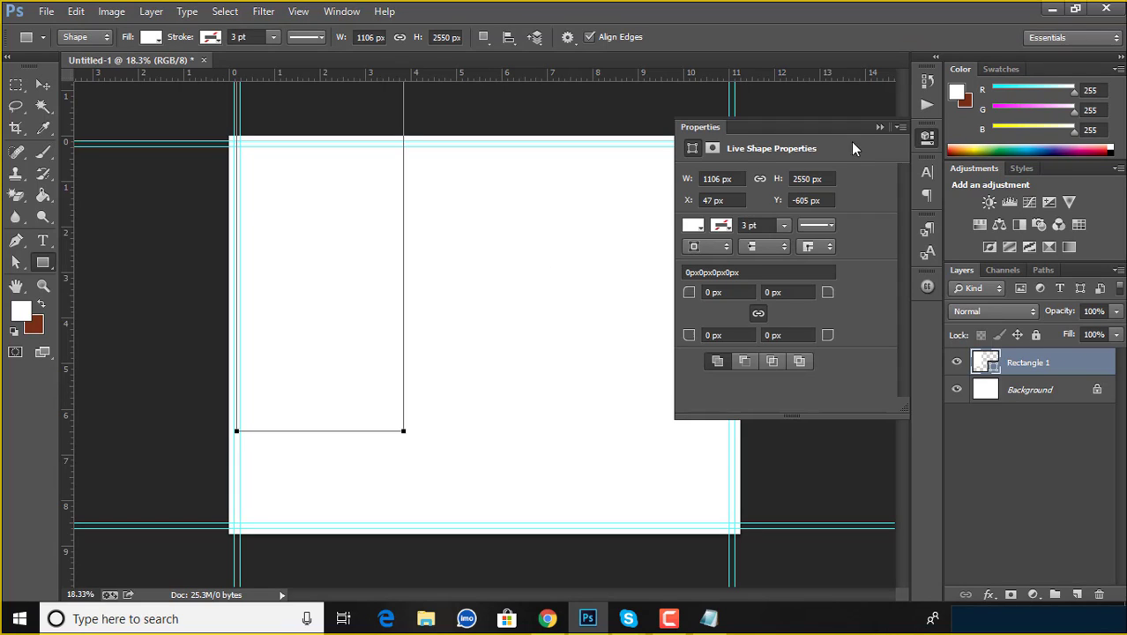
Move the rectangle between the guides and fill it with dusty pink #ab6666.
left_click(872, 124)
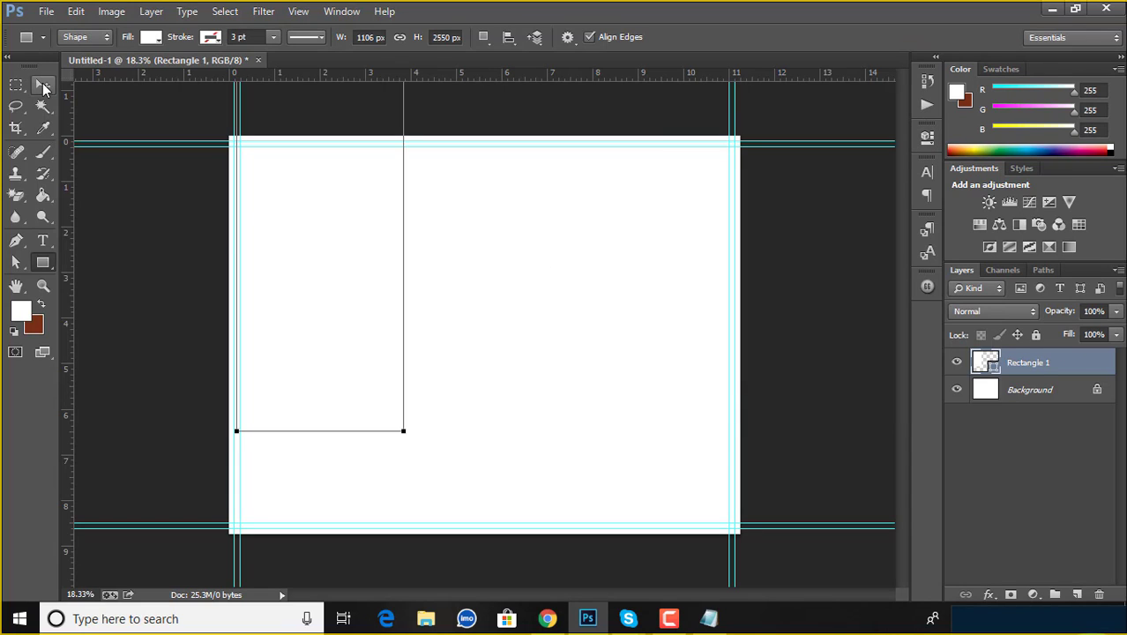
left_click(42, 84)
left_click_drag(294, 241, 301, 339)
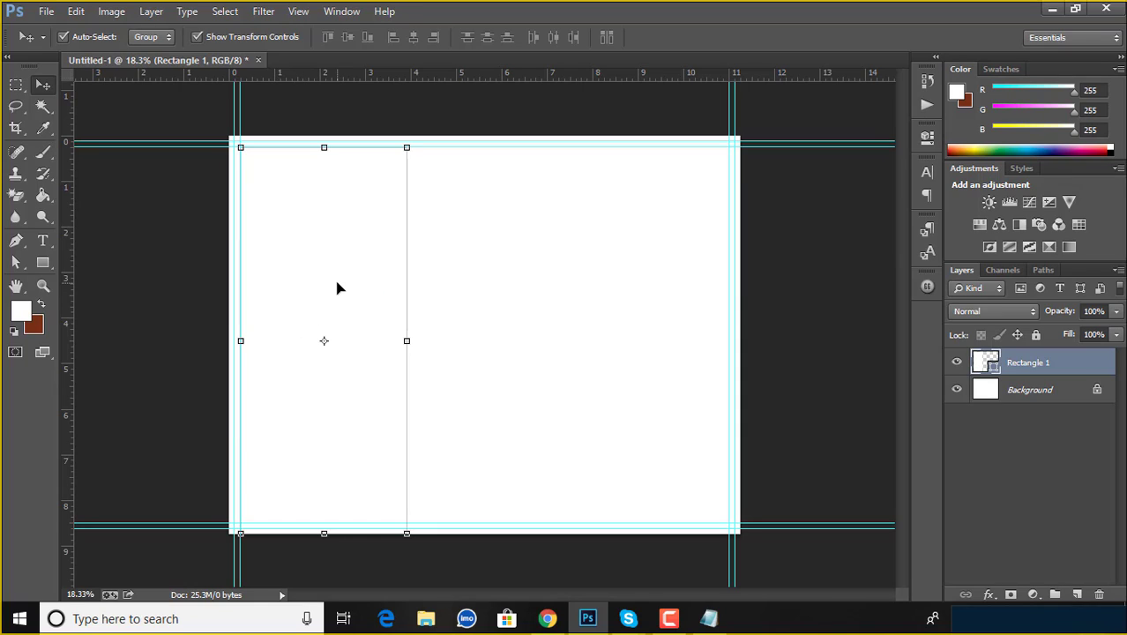
left_click_drag(339, 278, 323, 269)
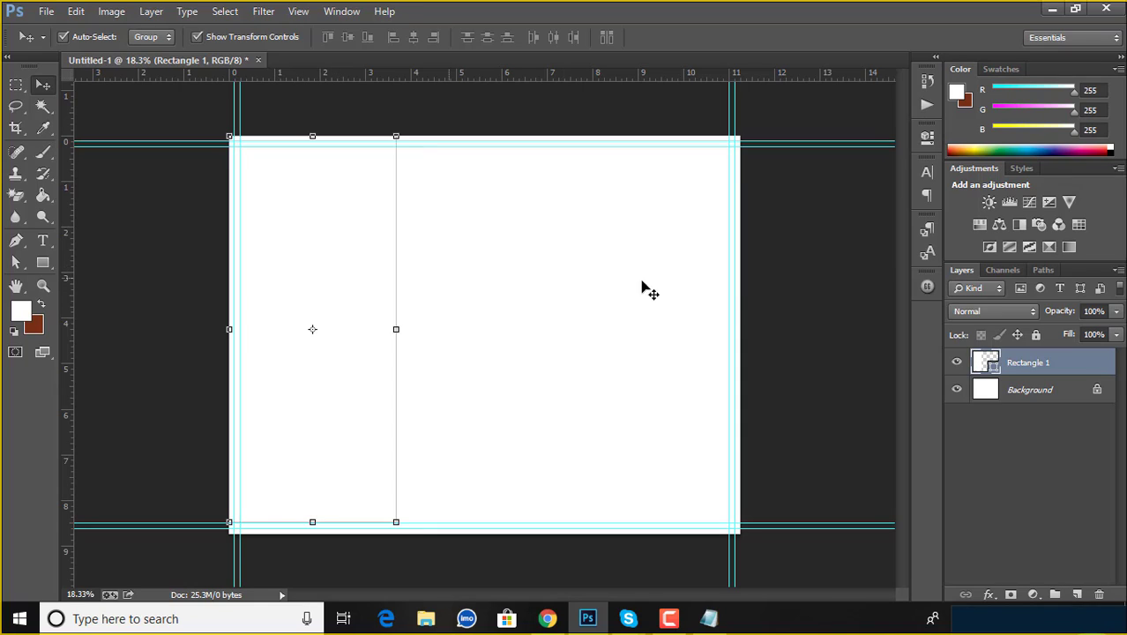
double_click(991, 368)
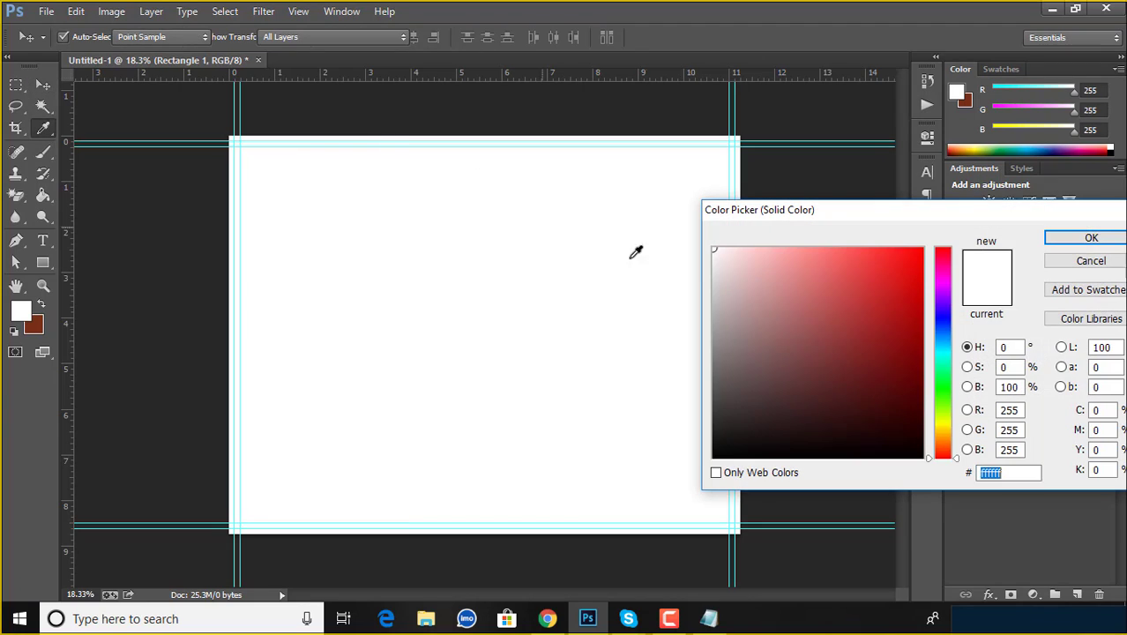
left_click(796, 316)
left_click(1091, 238)
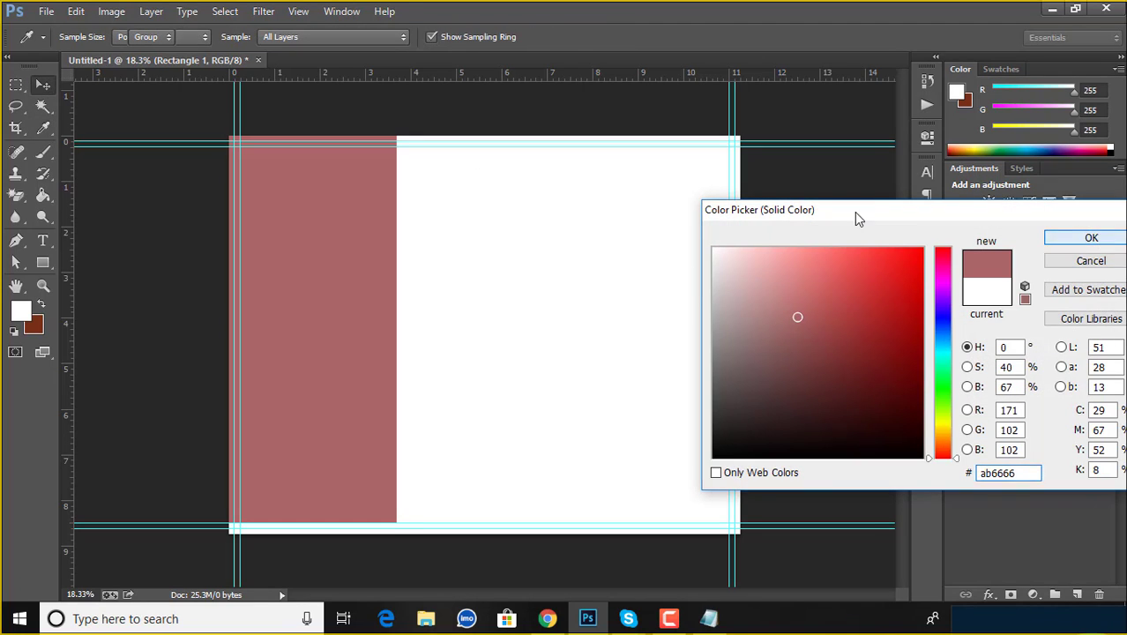
Stretch the pink rectangle up to the canvas top and align it with the inner left guide.
left_click_drag(373, 281, 366, 293)
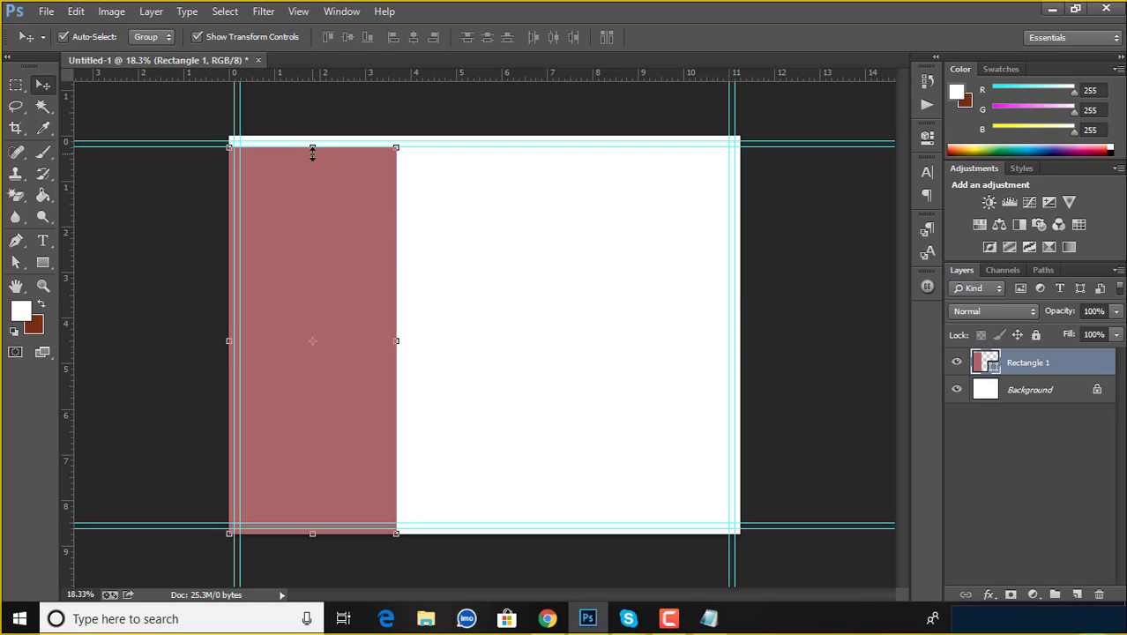
left_click_drag(311, 149, 311, 137)
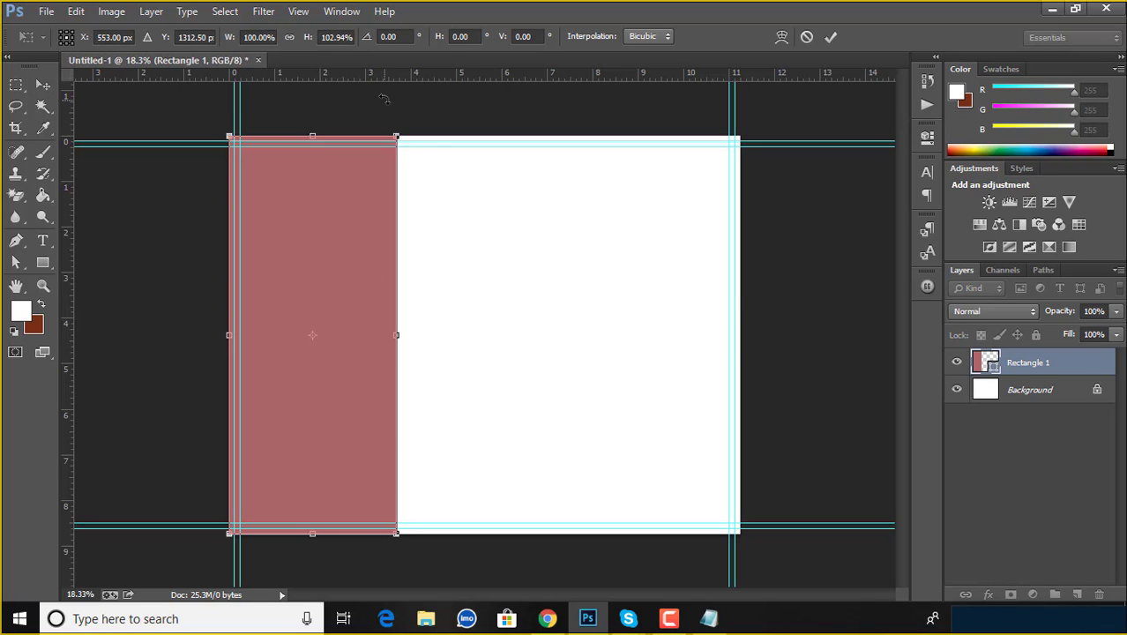
left_click(42, 84)
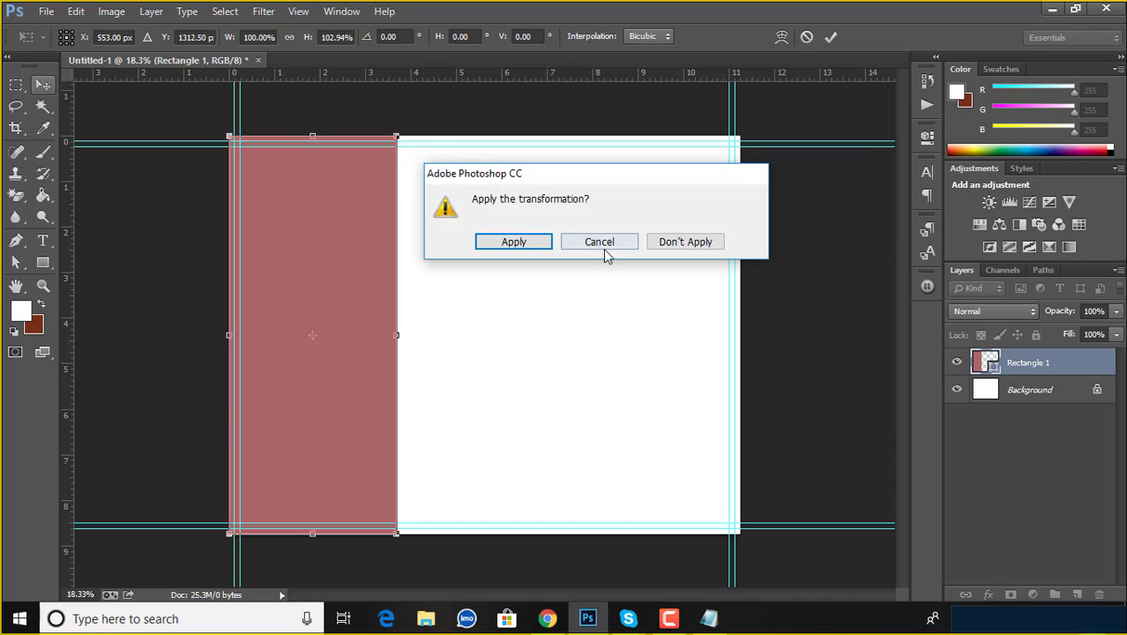
left_click(529, 242)
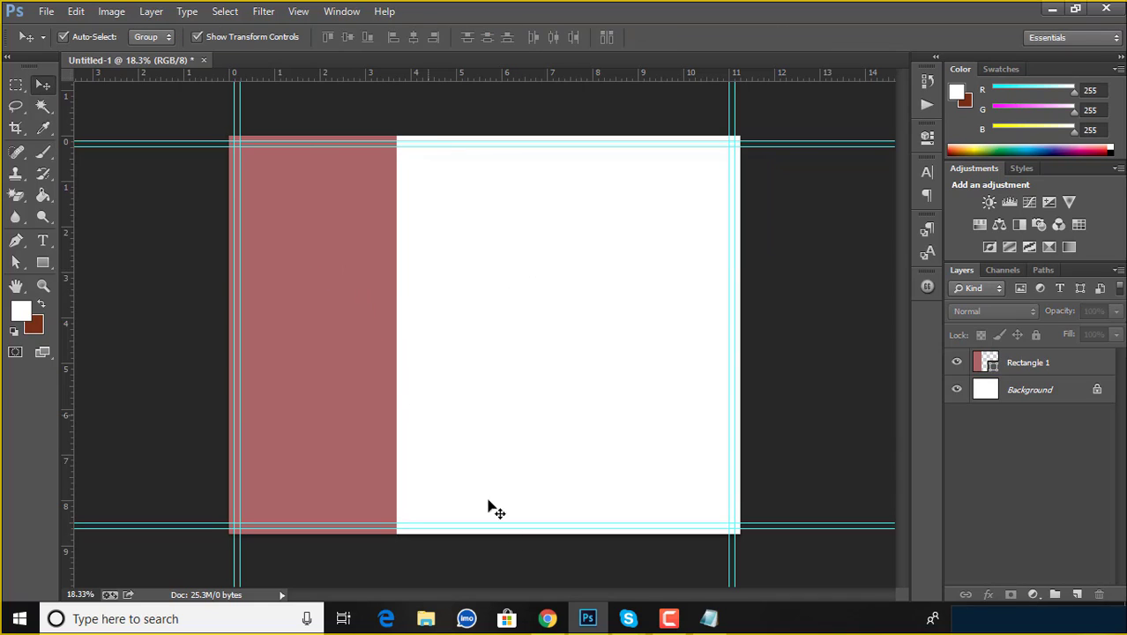
left_click(324, 420)
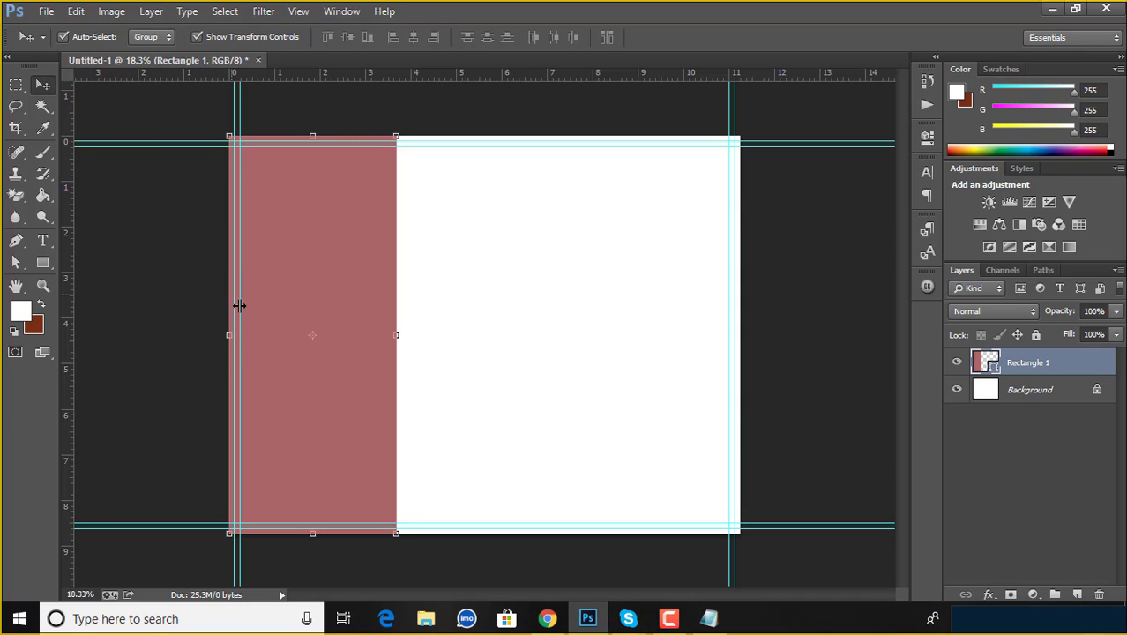
left_click_drag(300, 290, 304, 290)
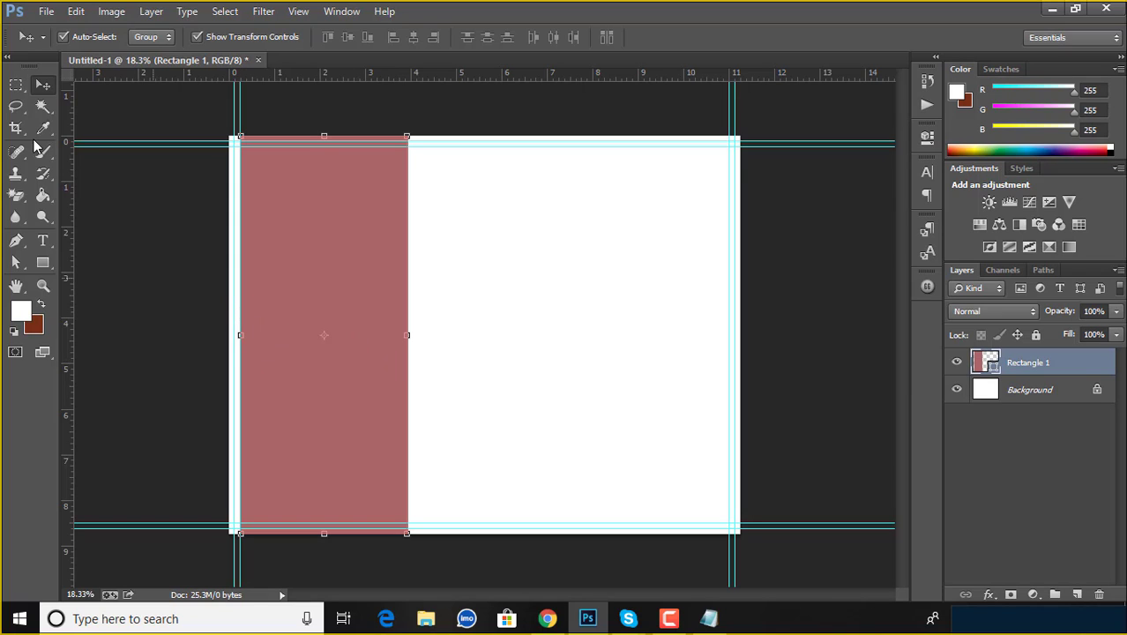
left_click(112, 12)
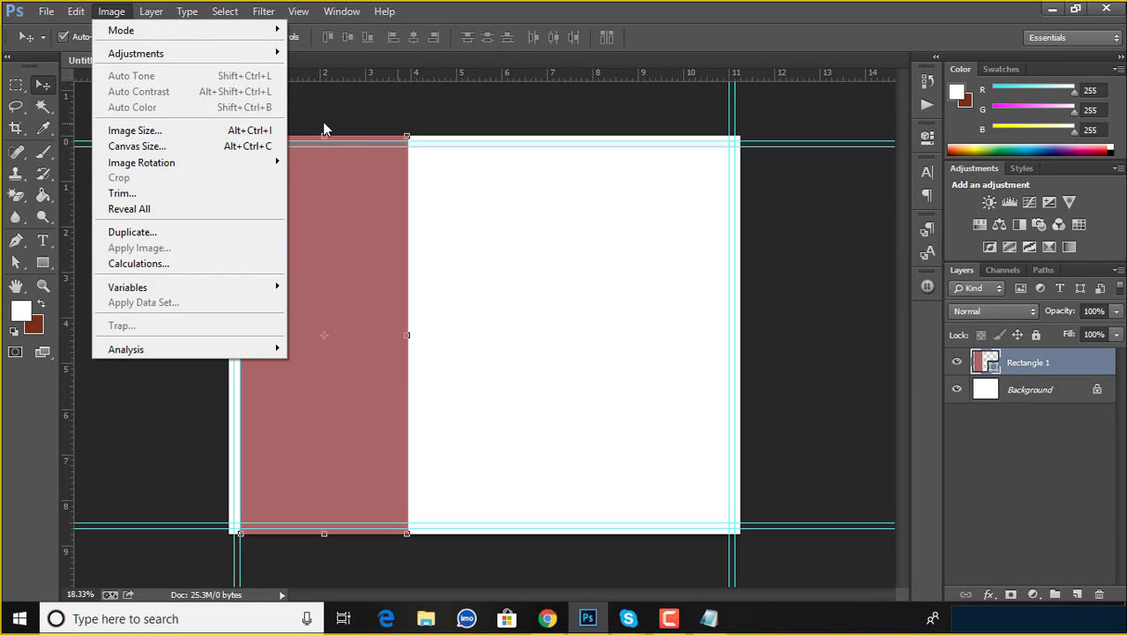
Draw Rectangle 2 at 3.688 × 8.5 in over the right third of the page.
left_click(495, 124)
left_click(42, 262)
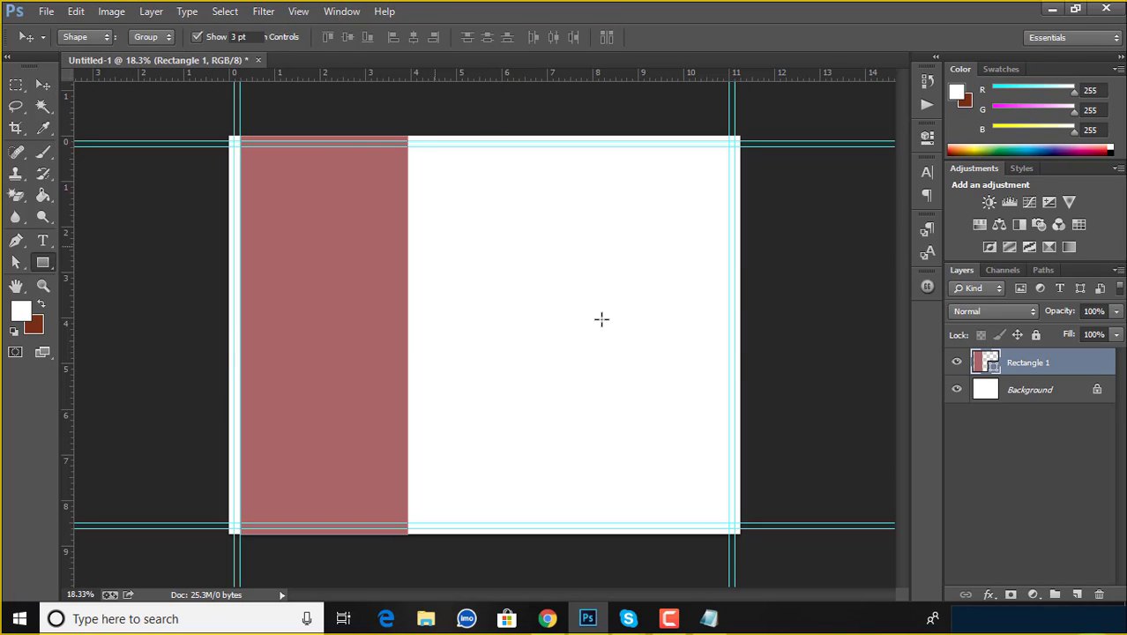
left_click(624, 267)
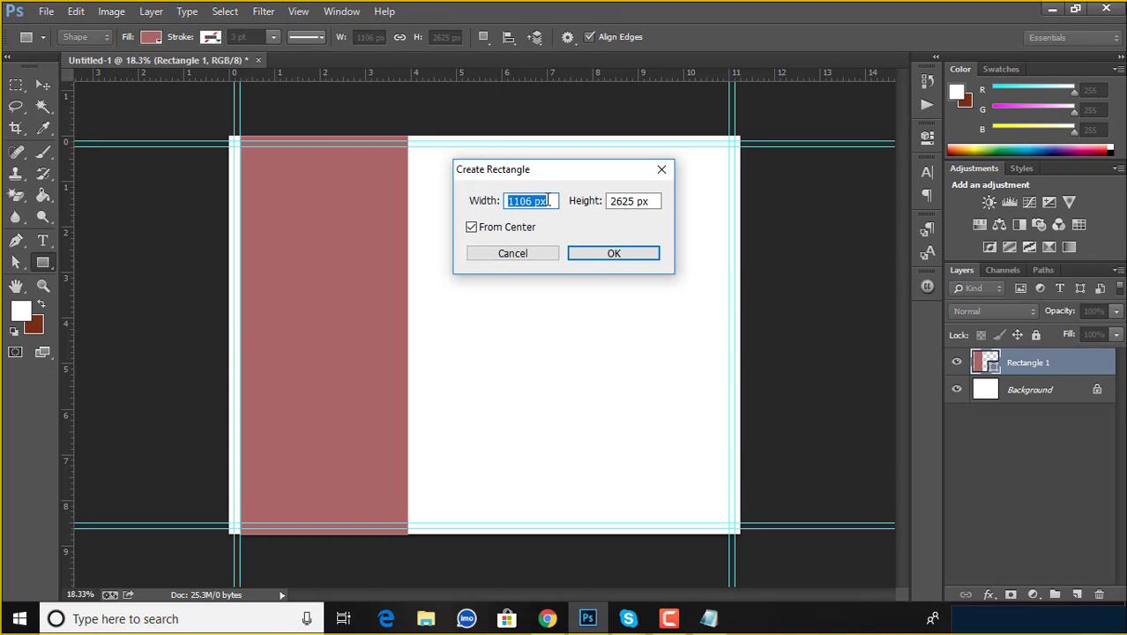
key("BackSpace")
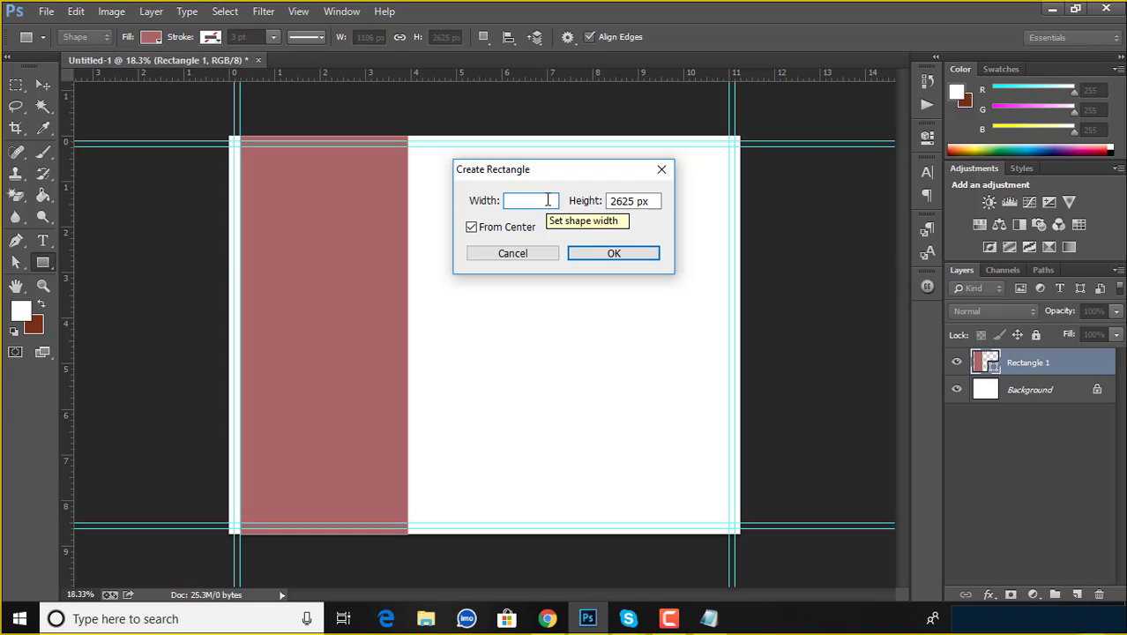
type("3.688in")
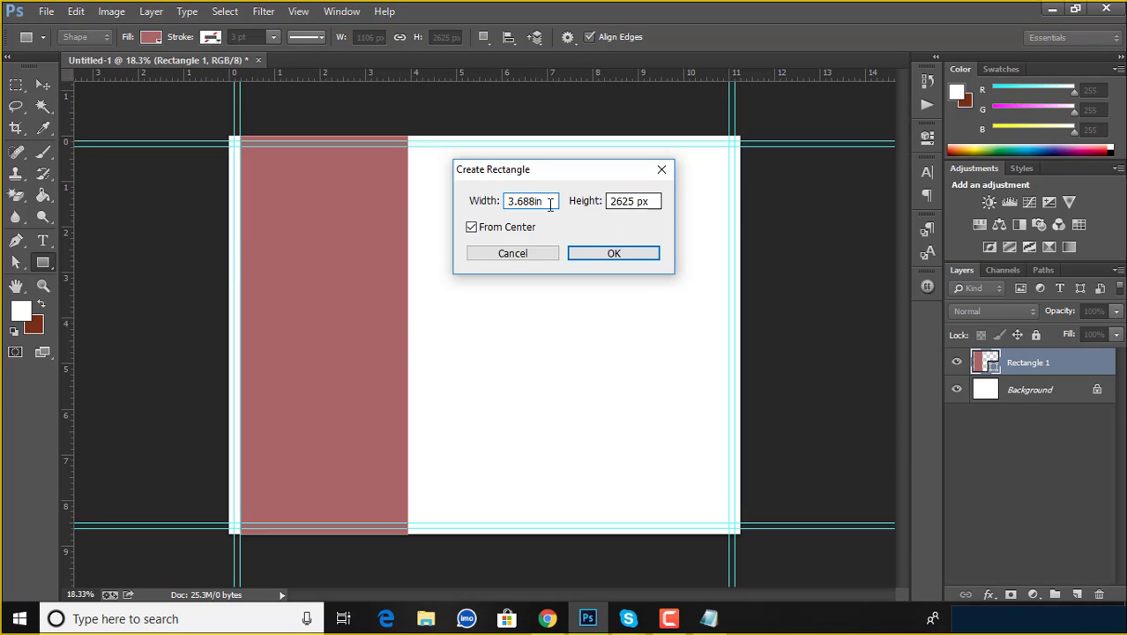
left_click(650, 201)
double_click(650, 201)
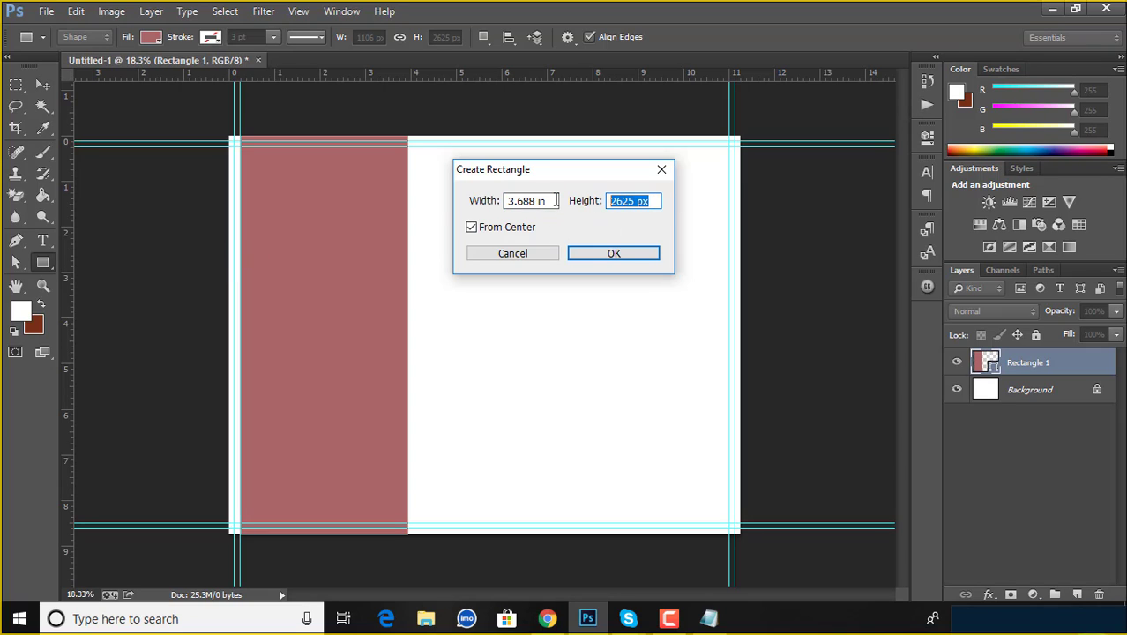
type("8.5")
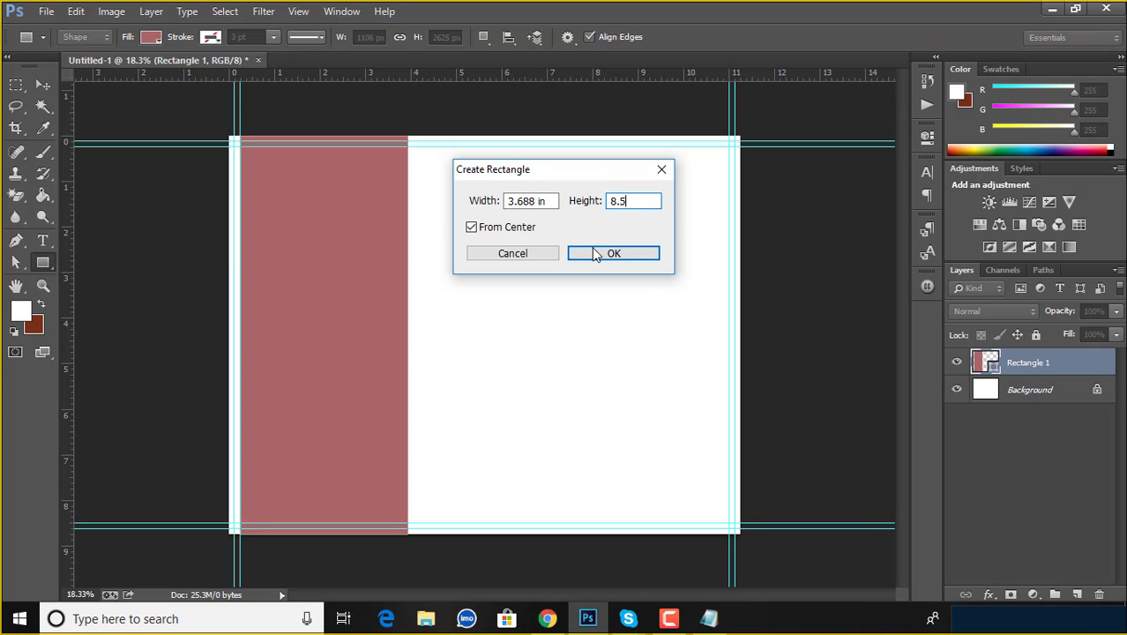
type("in")
key("Return")
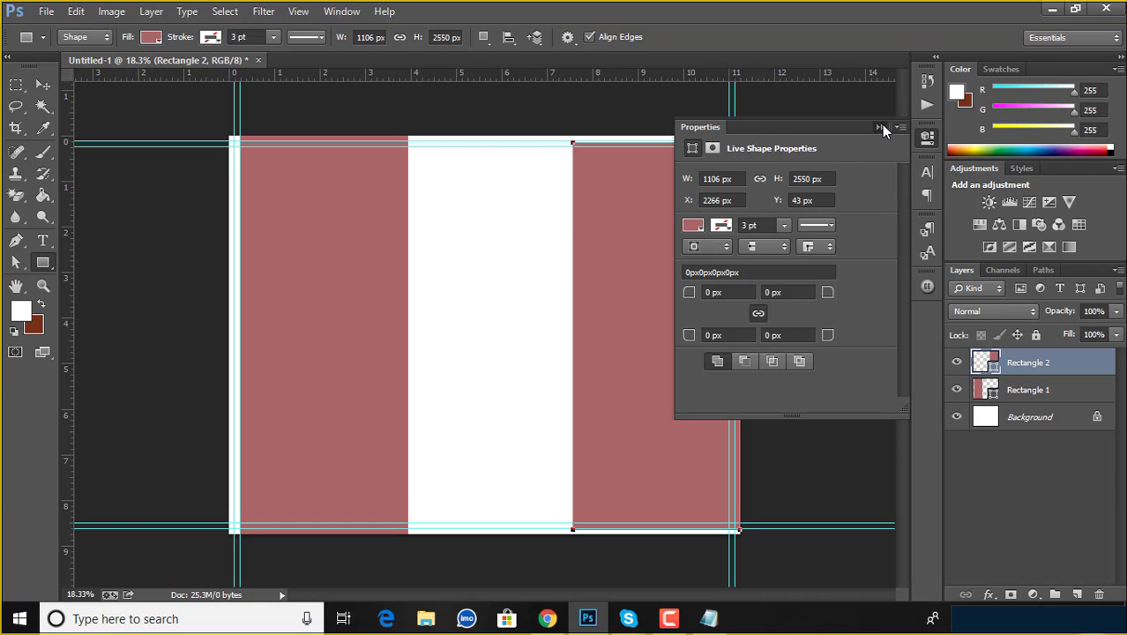
Move Rectangle 2 toward the page middle and try stretching the left rectangle, then undo the stretch.
left_click(881, 127)
left_click(43, 86)
left_click_drag(635, 270, 518, 272)
left_click(353, 312)
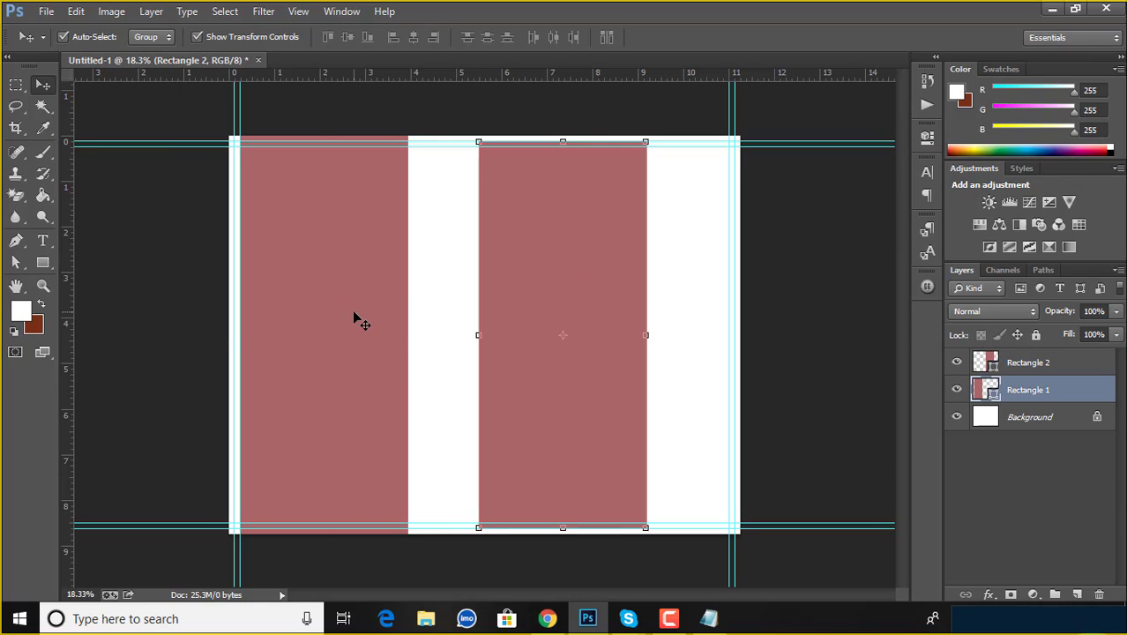
left_click(552, 292)
left_click(264, 334)
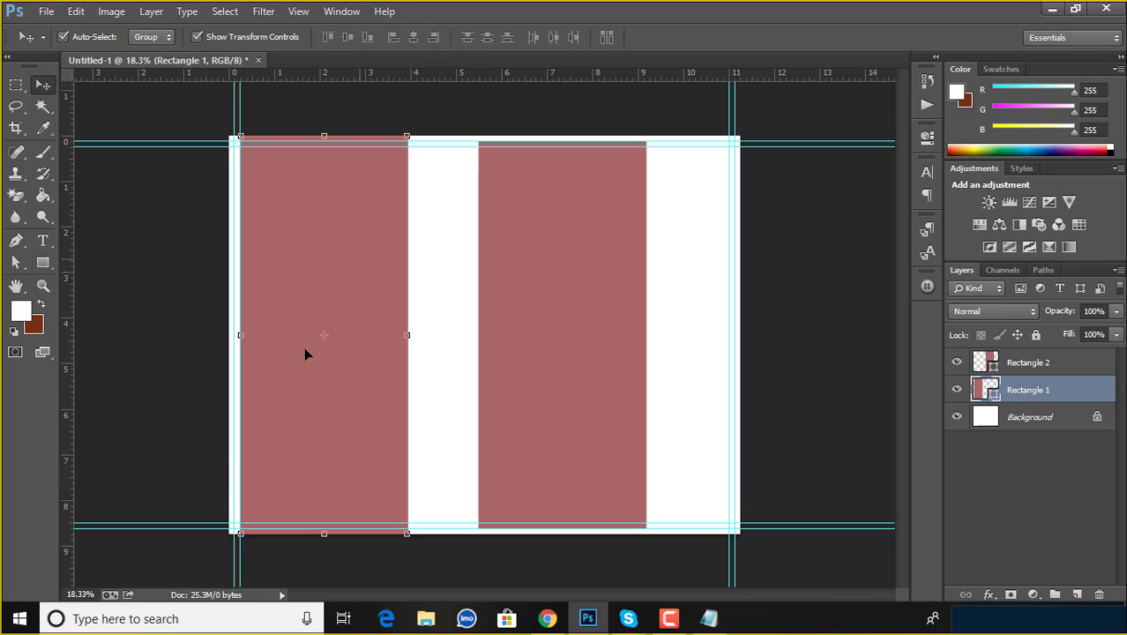
left_click_drag(237, 334, 228, 334)
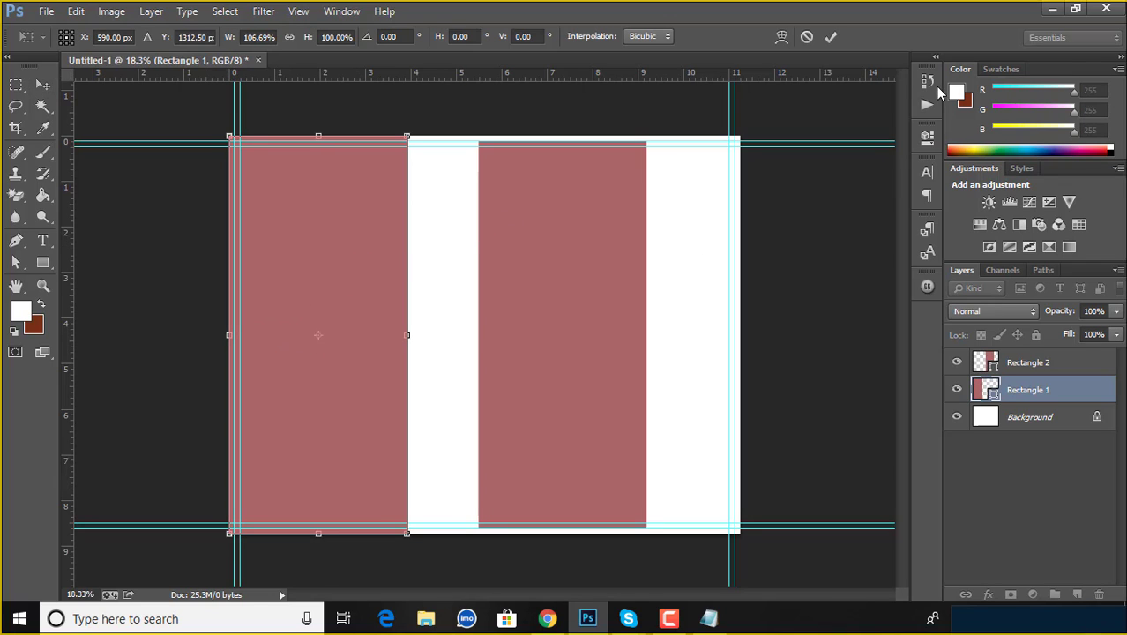
left_click(831, 36)
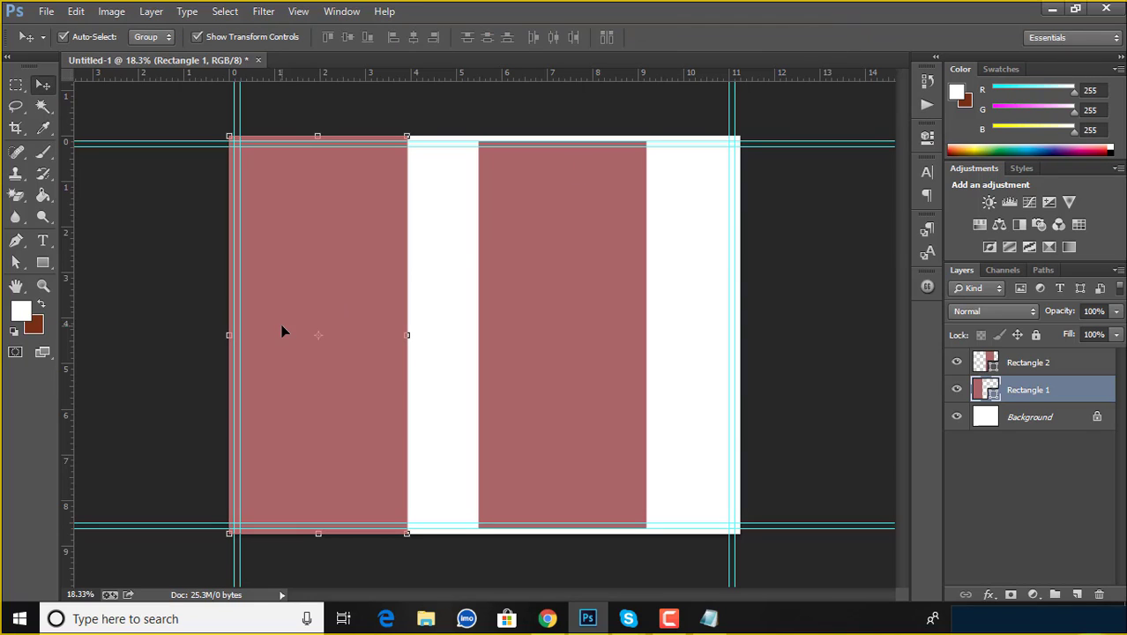
left_click(811, 294)
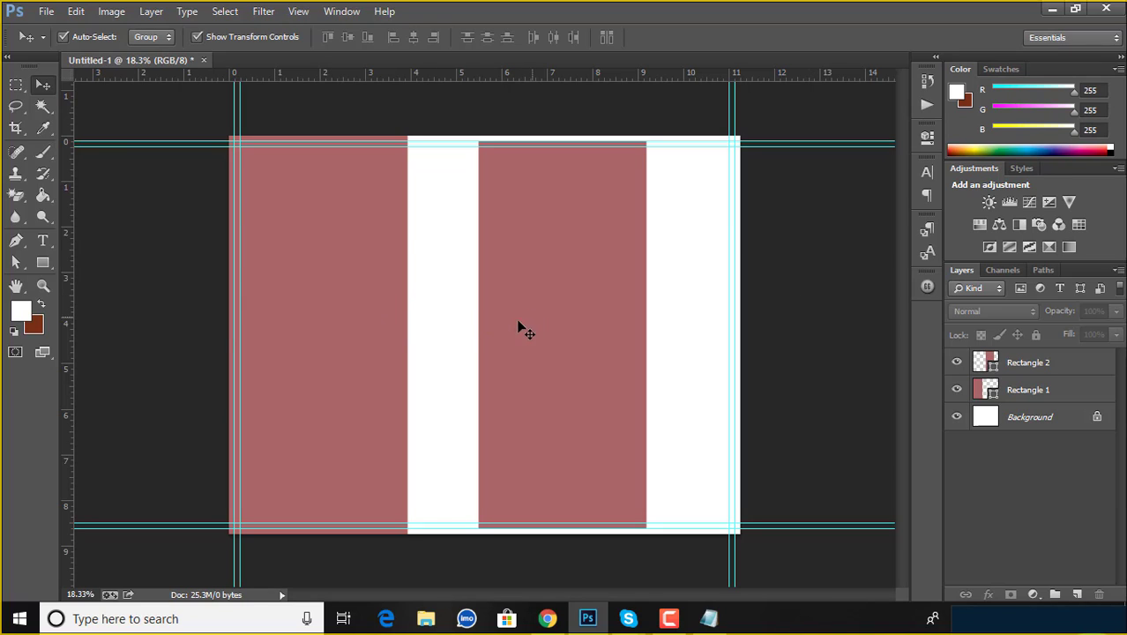
left_click(362, 330)
left_click(574, 333)
left_click(325, 344)
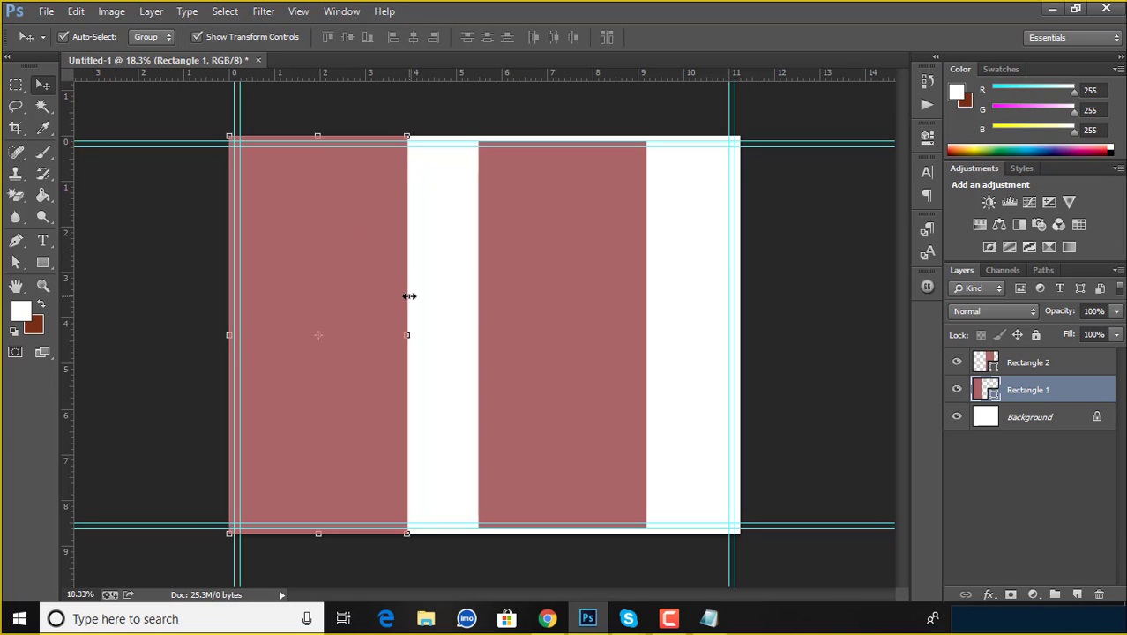
key("ctrl+z")
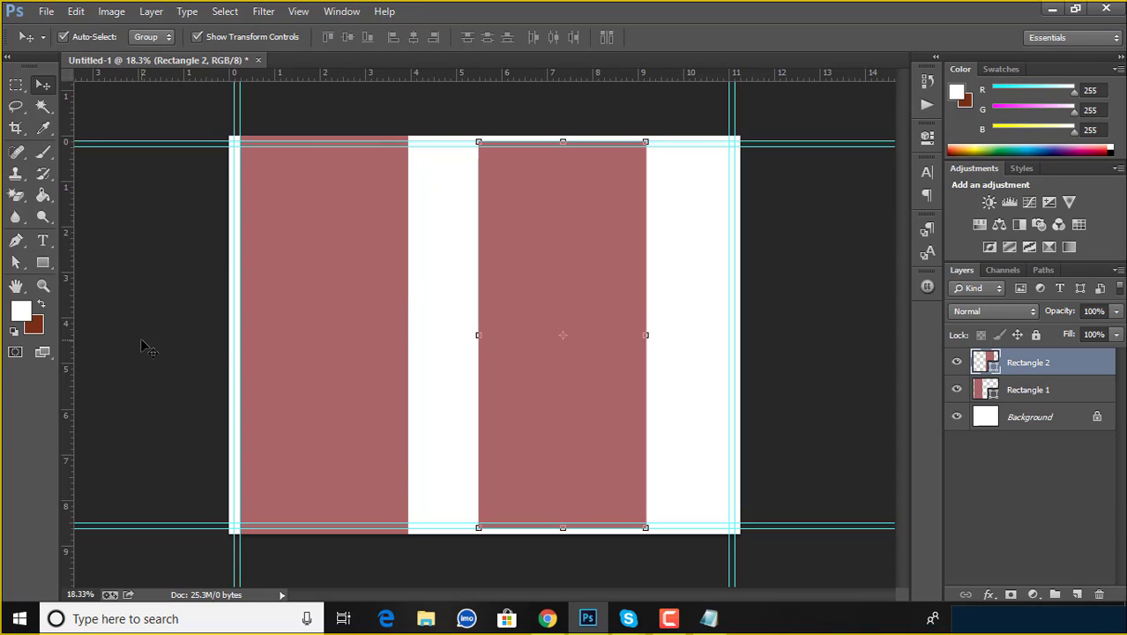
Shift Rectangle 2 right, add a first-fold vertical guide, and duplicate the left rectangle into the gap.
left_click(316, 270)
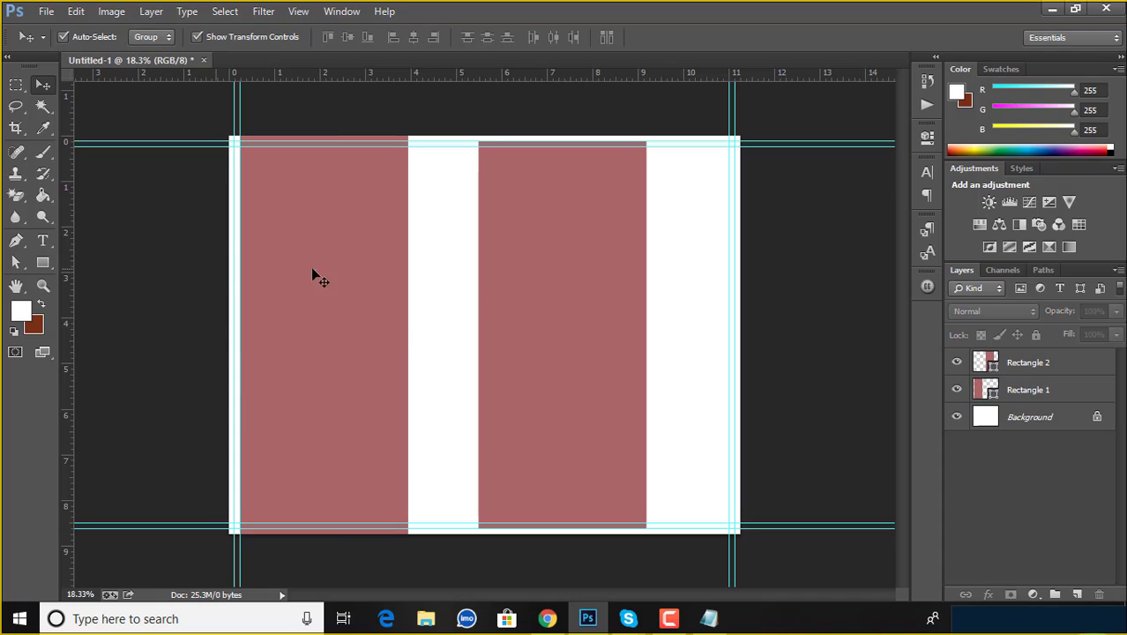
left_click(589, 282)
left_click_drag(587, 280, 652, 276)
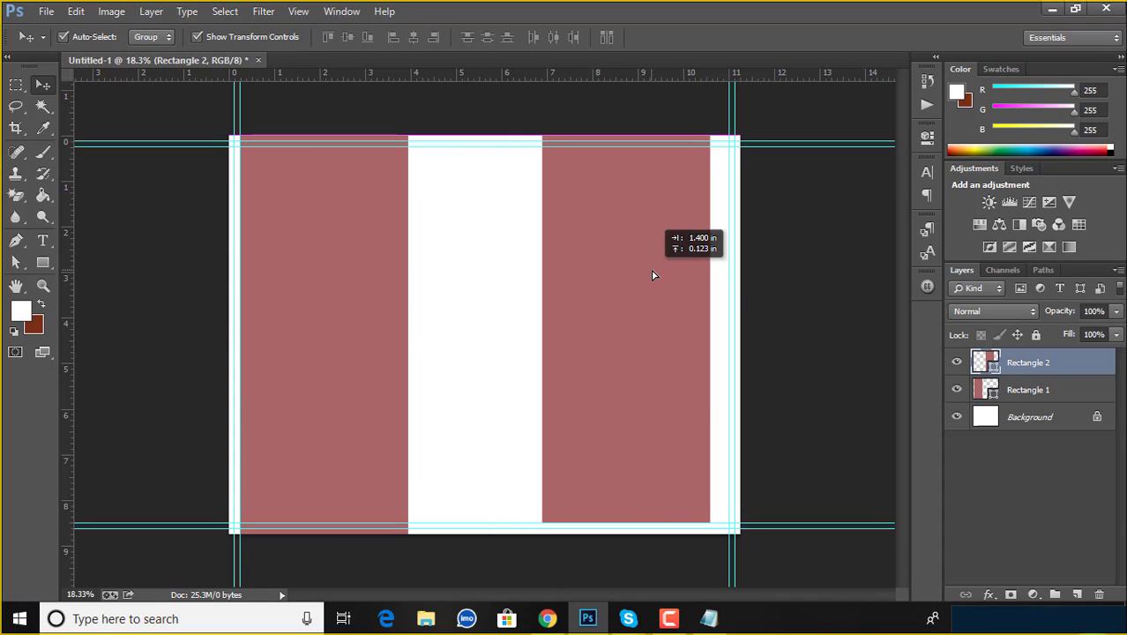
left_click_drag(651, 276, 656, 278)
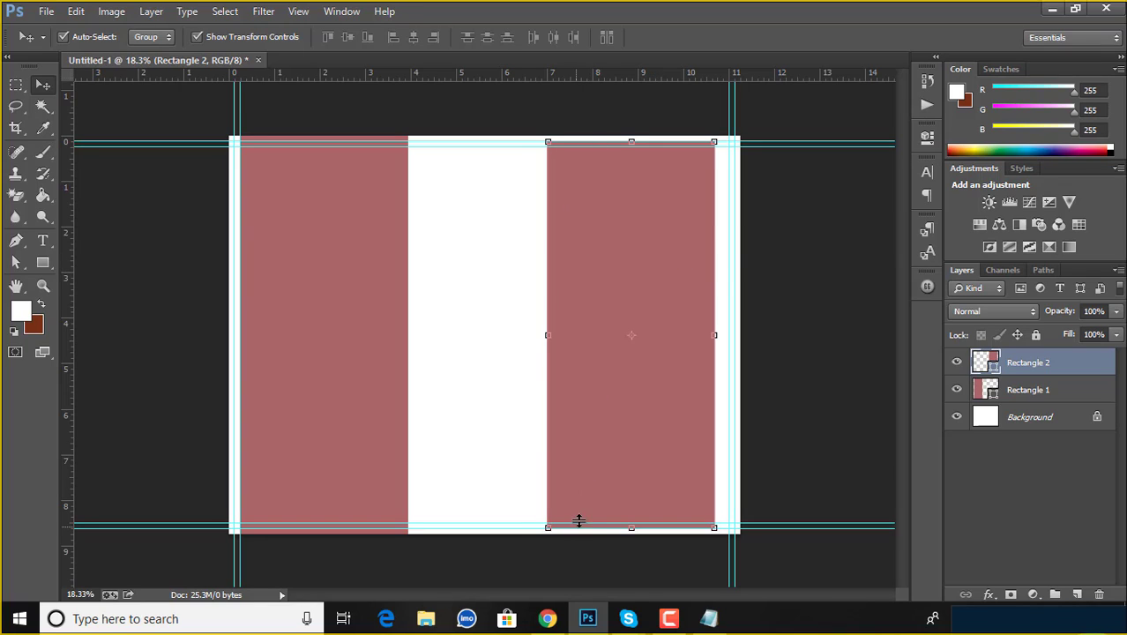
left_click(320, 231)
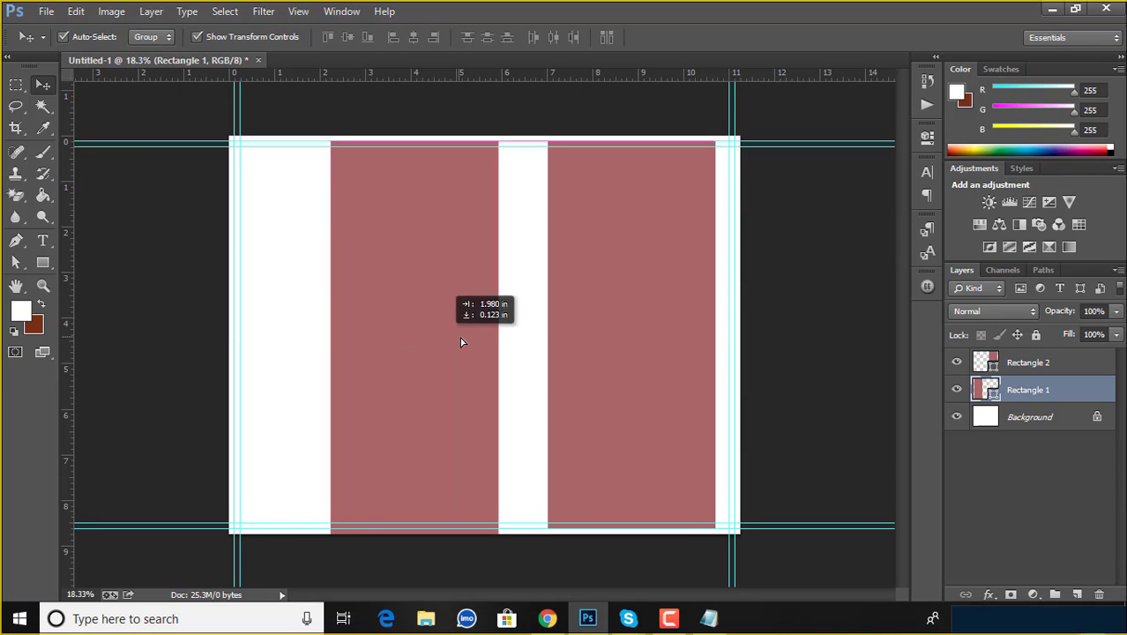
left_click_drag(357, 333, 493, 342)
key("ctrl+z")
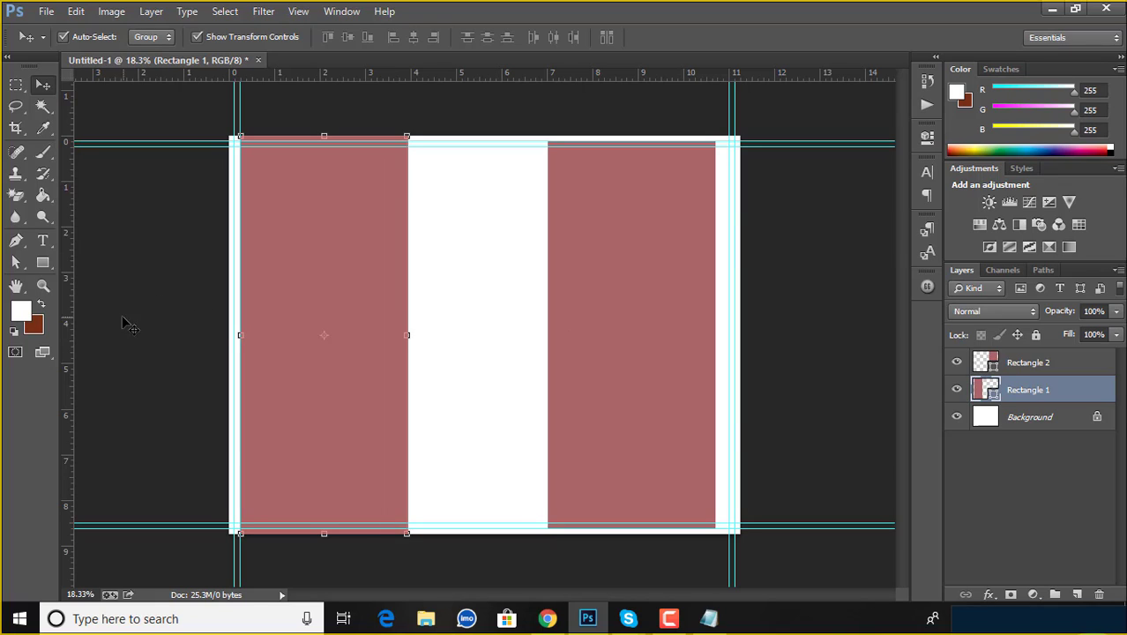
left_click_drag(67, 295, 407, 302)
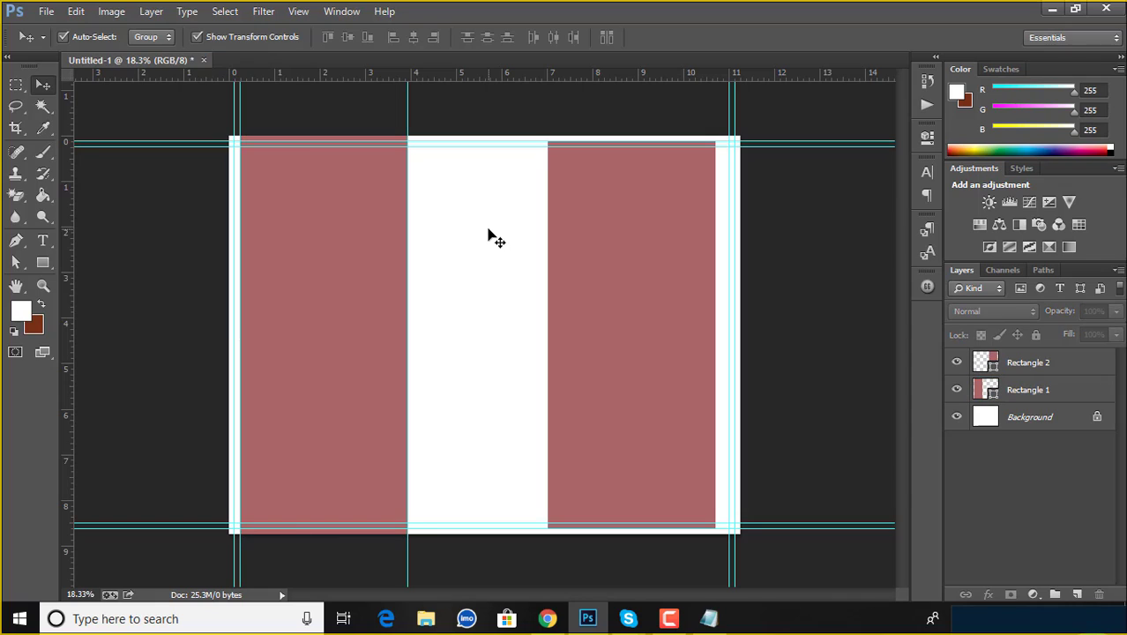
mouse_move(344, 291)
left_mouse_down()
mouse_move(456, 310)
mouse_move(506, 290)
left_mouse_up()
Delete the right rectangle and line the copy up against the left rectangle.
left_click(629, 319)
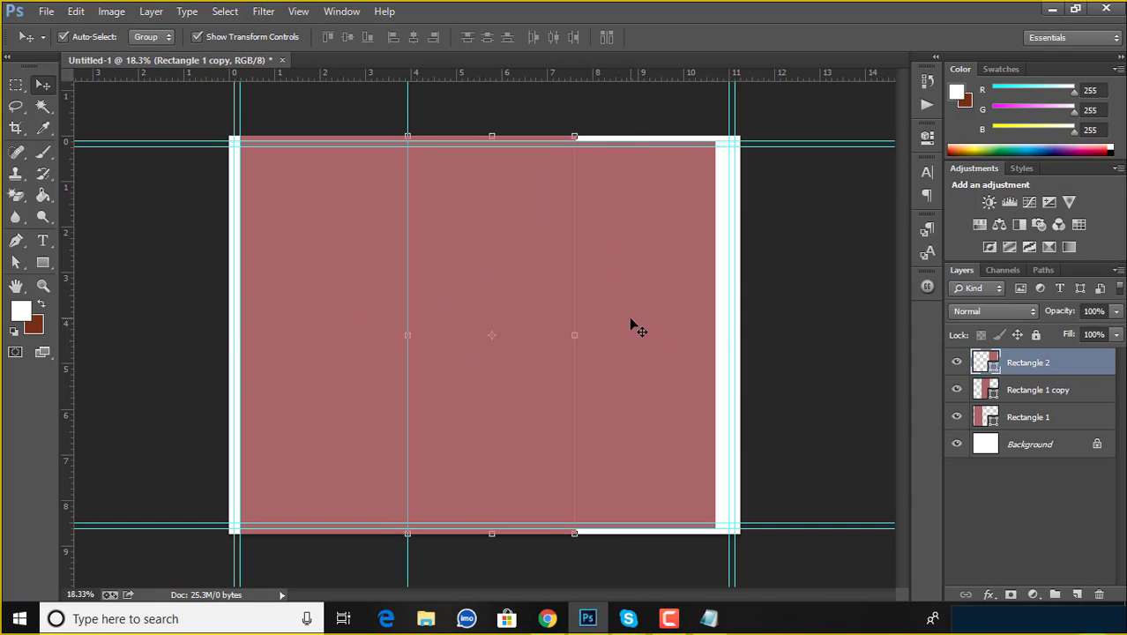
key("Delete")
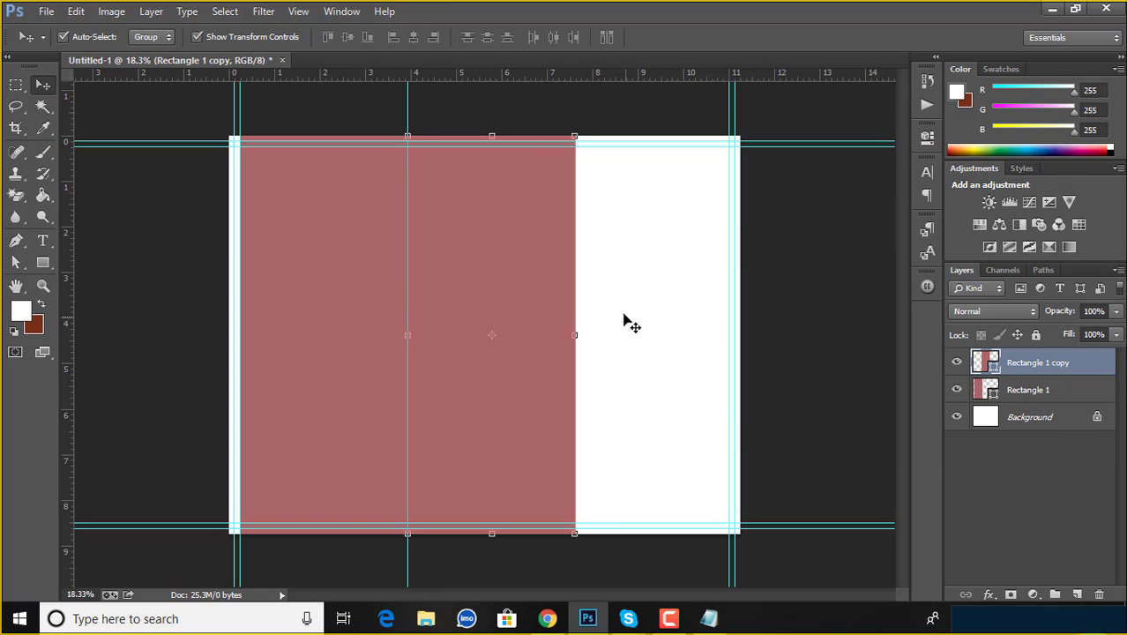
mouse_move(531, 313)
left_mouse_down()
mouse_move(548, 326)
mouse_move(533, 320)
left_mouse_up()
left_click(636, 353)
Stretch the left rectangle out to the page's left edge with Free Transform.
left_click(357, 308)
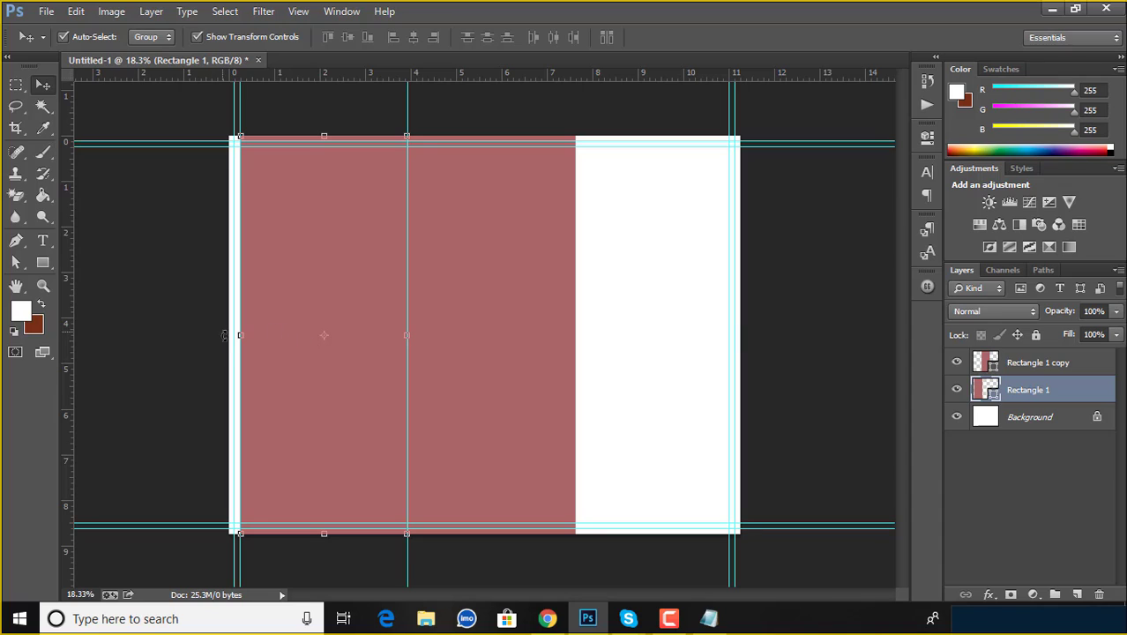
key("ctrl+t")
left_click_drag(242, 336, 229, 336)
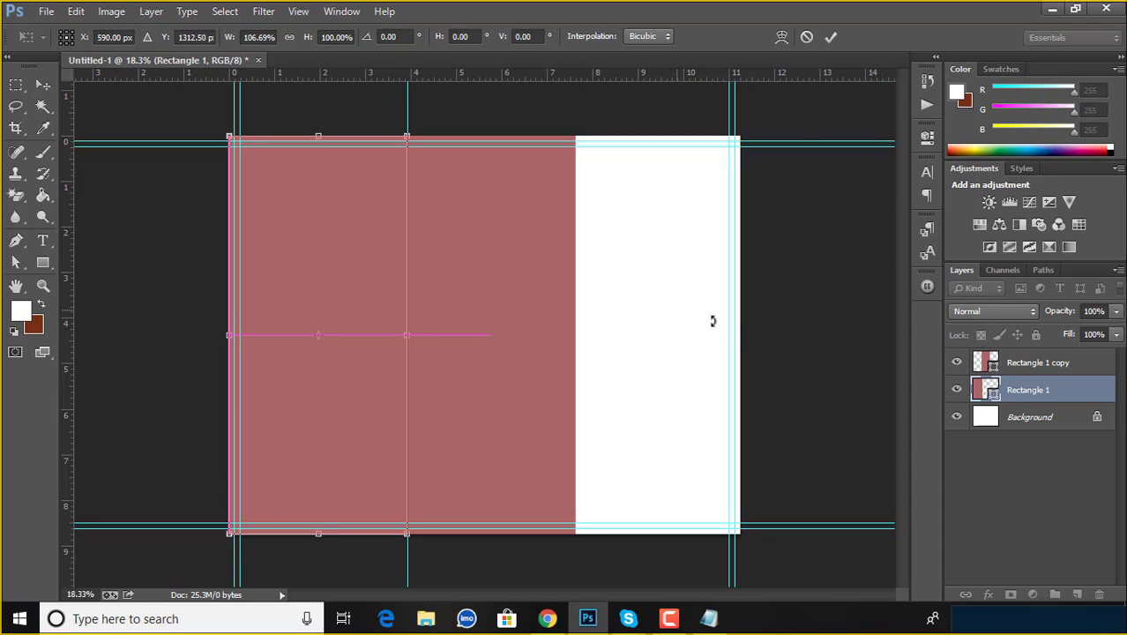
left_click(831, 37)
Give the copied middle rectangle a strong red fill and commit its transform.
left_click(473, 308)
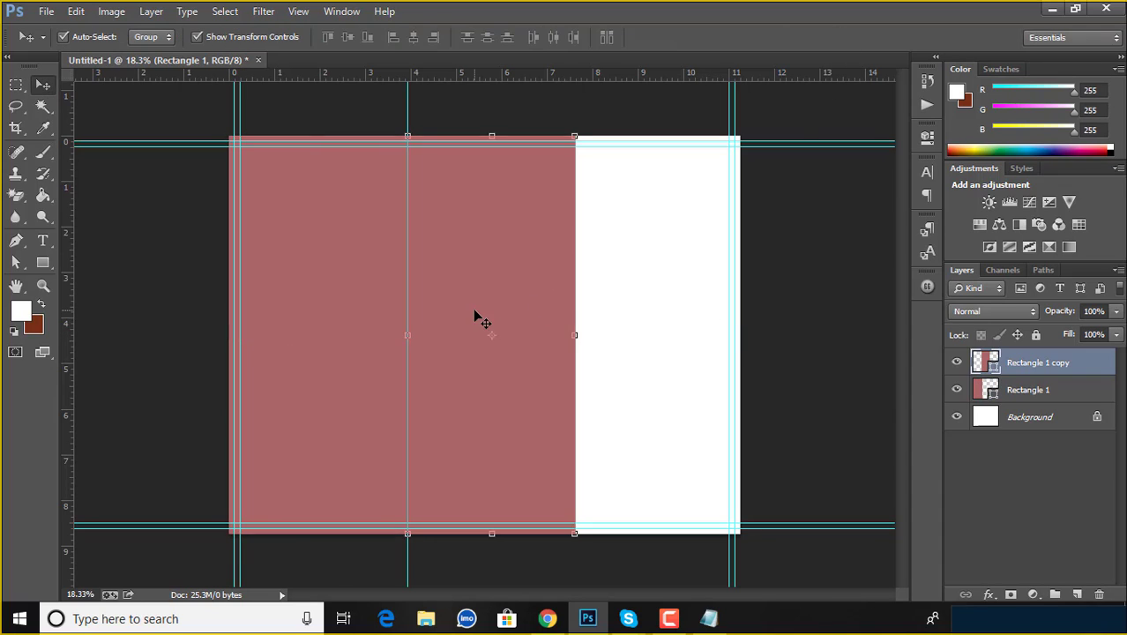
double_click(993, 368)
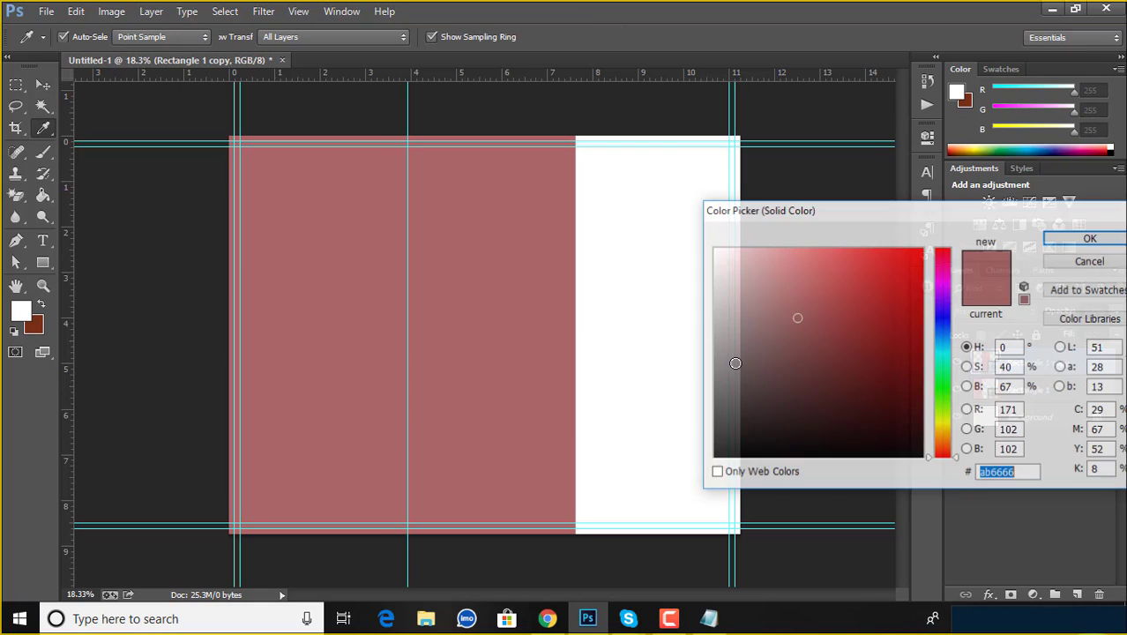
left_click(875, 297)
left_click(1062, 239)
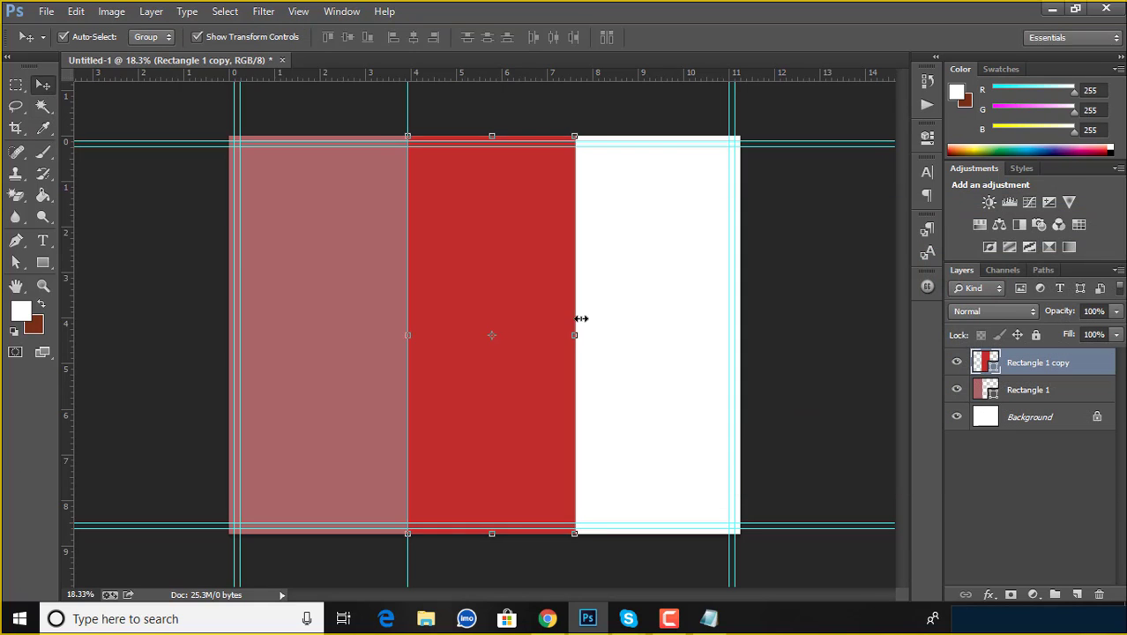
key("ctrl+t")
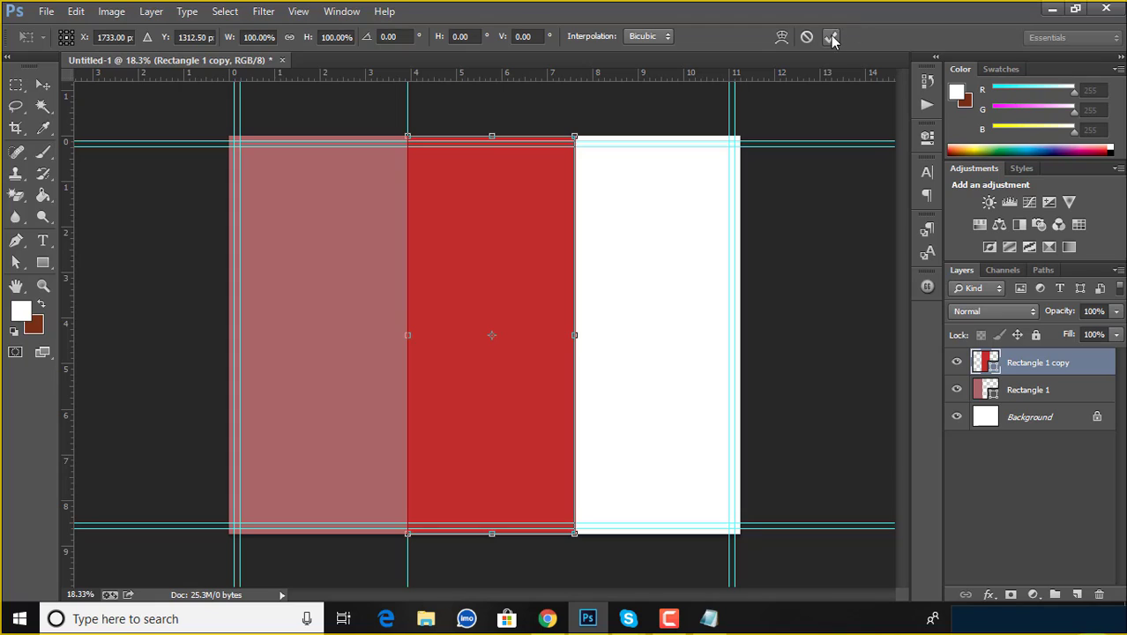
left_click(830, 37)
left_click(659, 269)
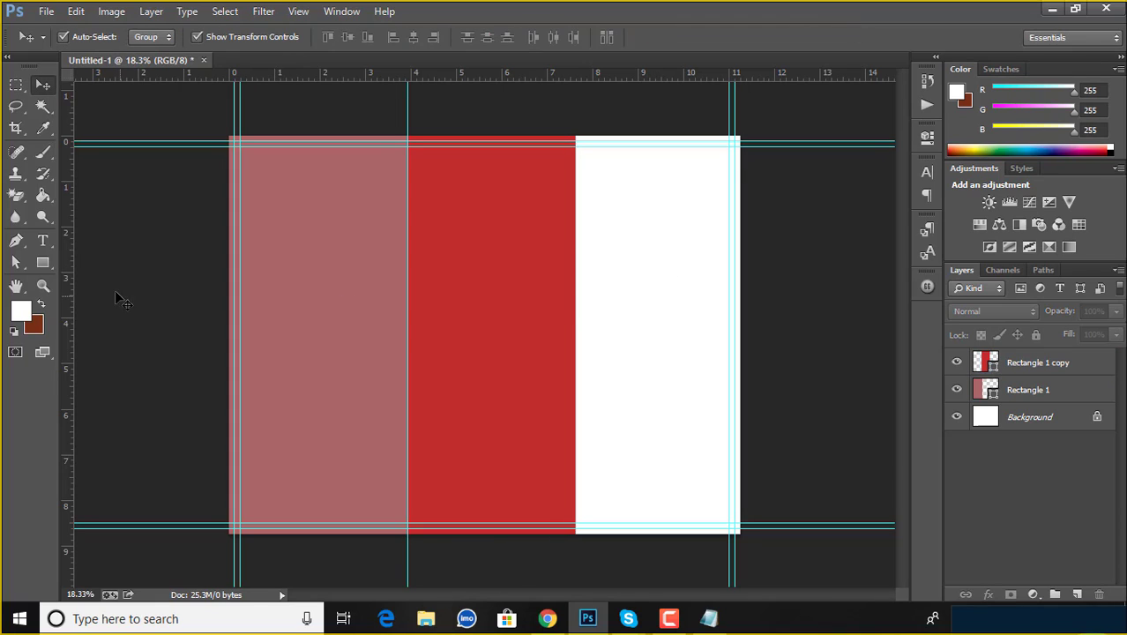
left_click(16, 84)
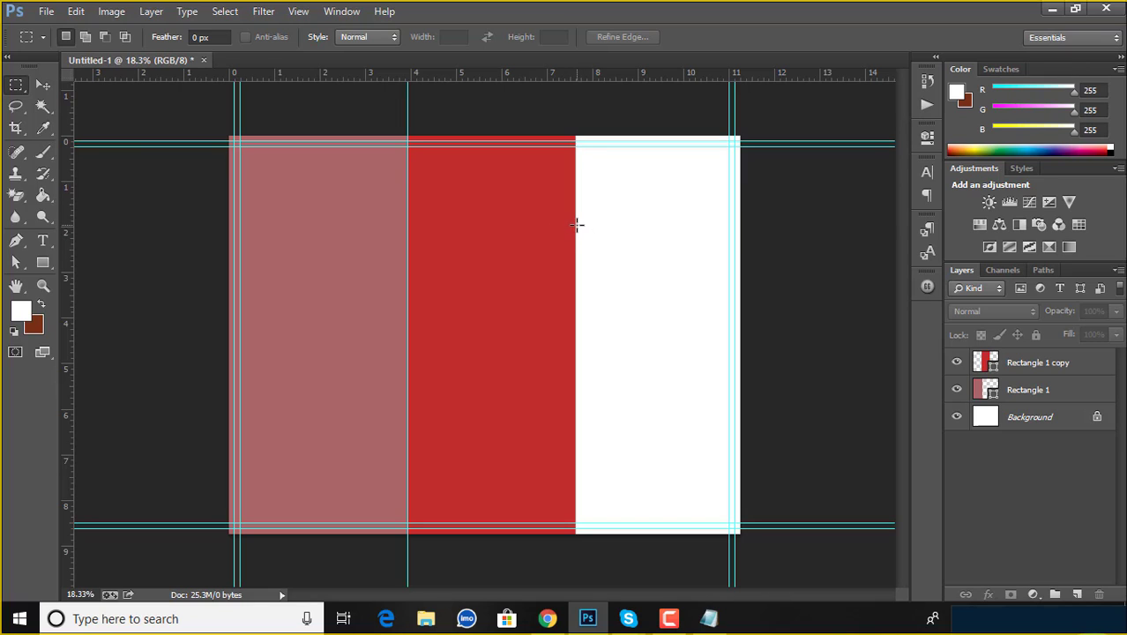
Create a new 3.625 × 8.5 in rectangle, Rectangle 2, for the right panel.
mouse_move(576, 224)
left_mouse_down()
mouse_move(739, 250)
mouse_move(728, 247)
mouse_move(728, 285)
left_mouse_up()
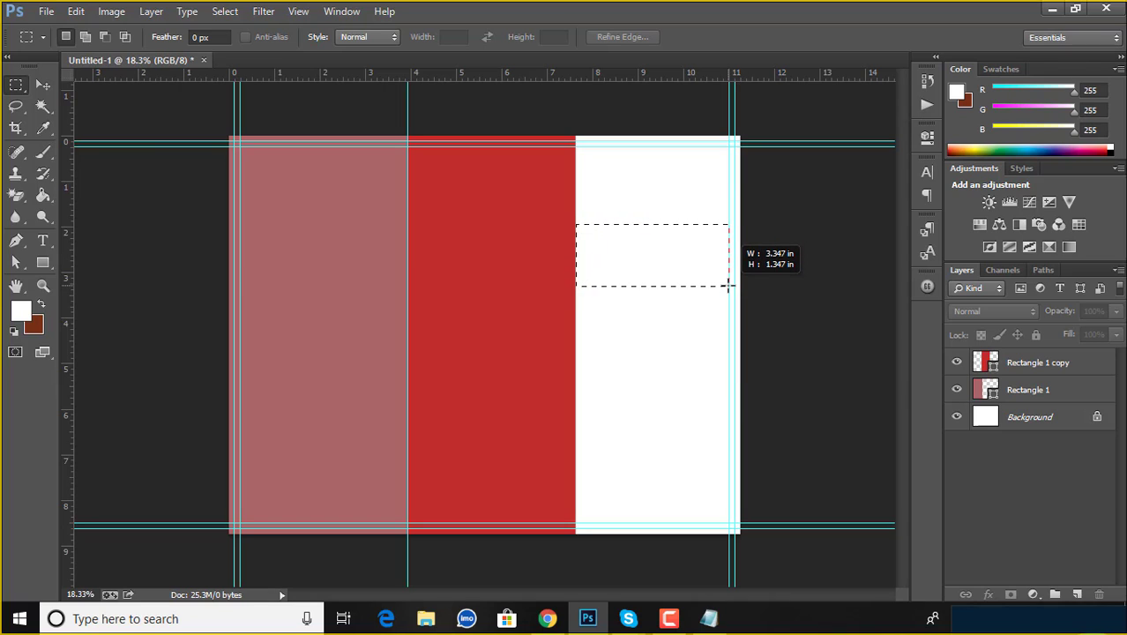
left_click(725, 262)
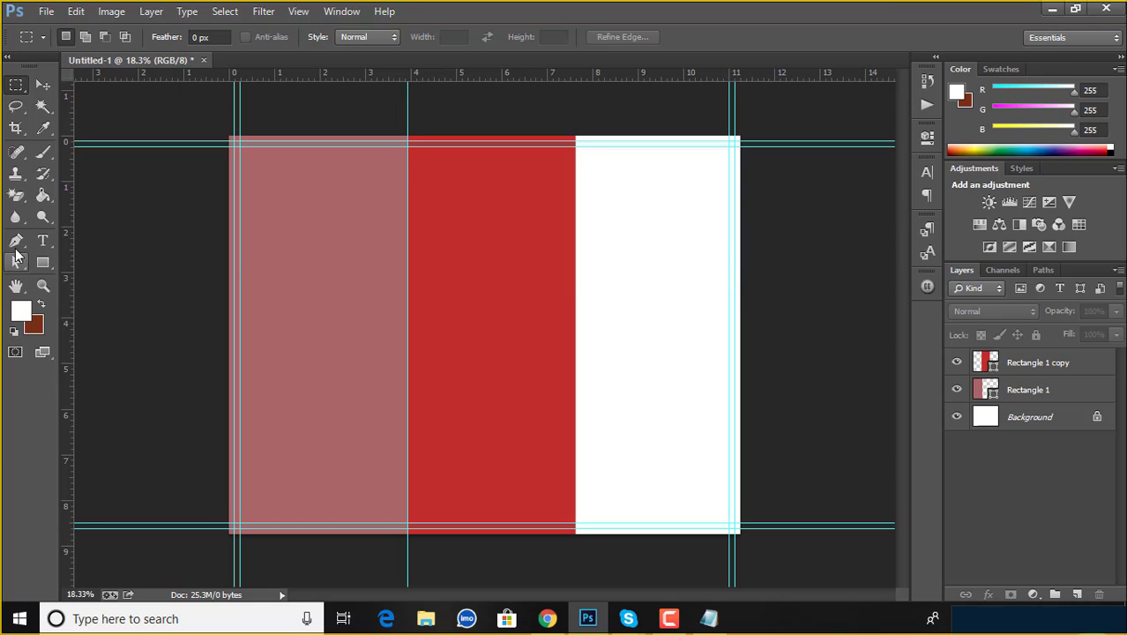
left_click(42, 262)
left_click(661, 310)
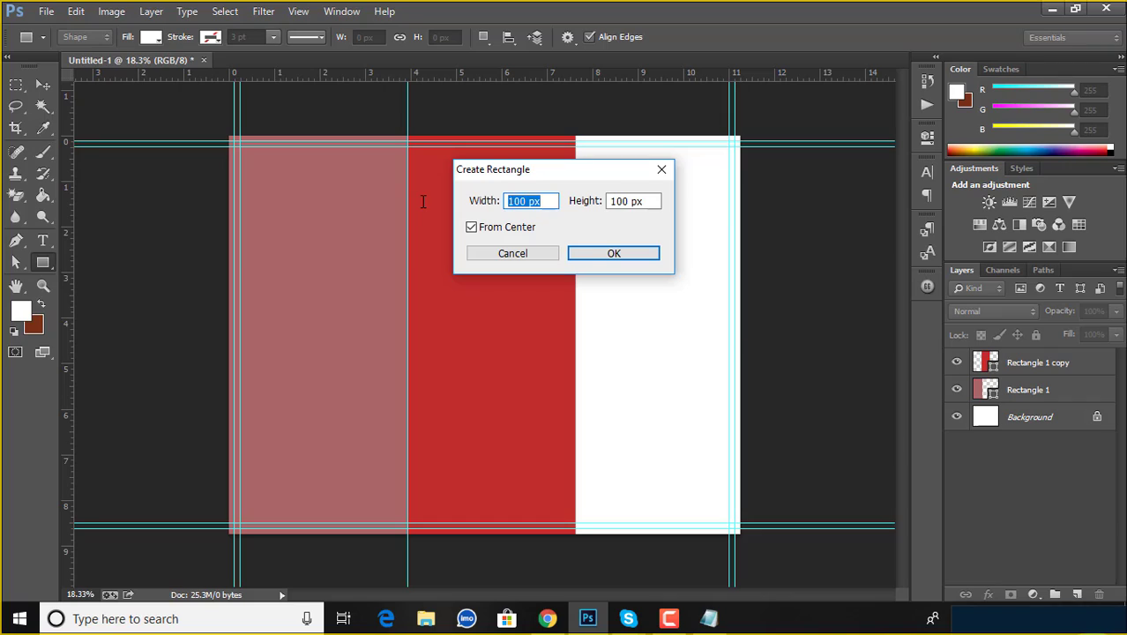
type("3.62")
type("5in")
key("Tab")
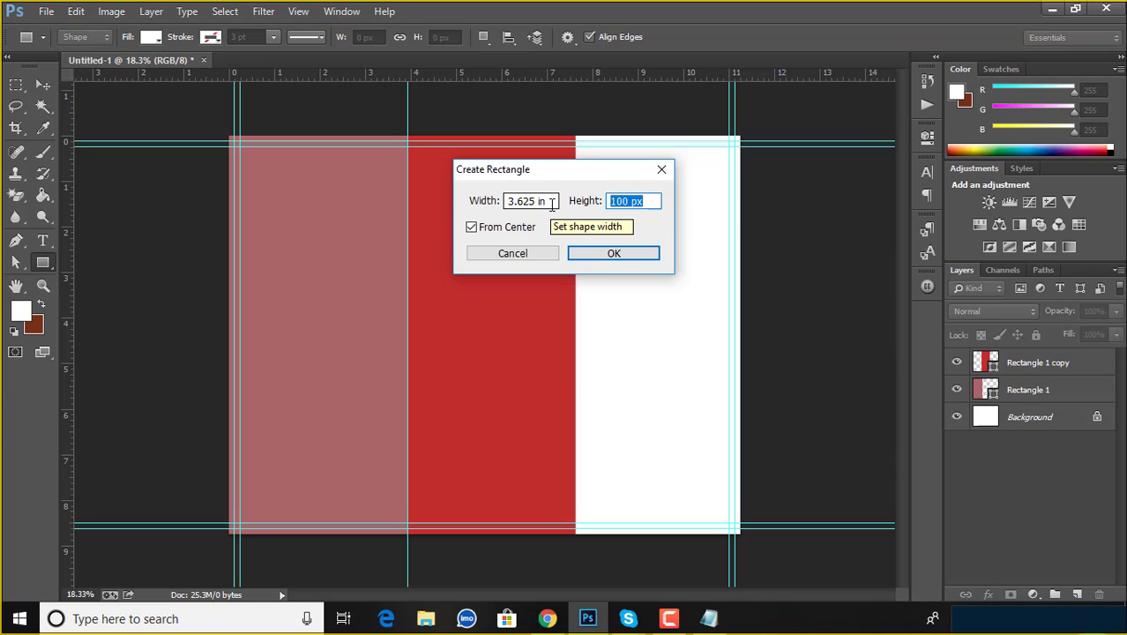
type("8.5in")
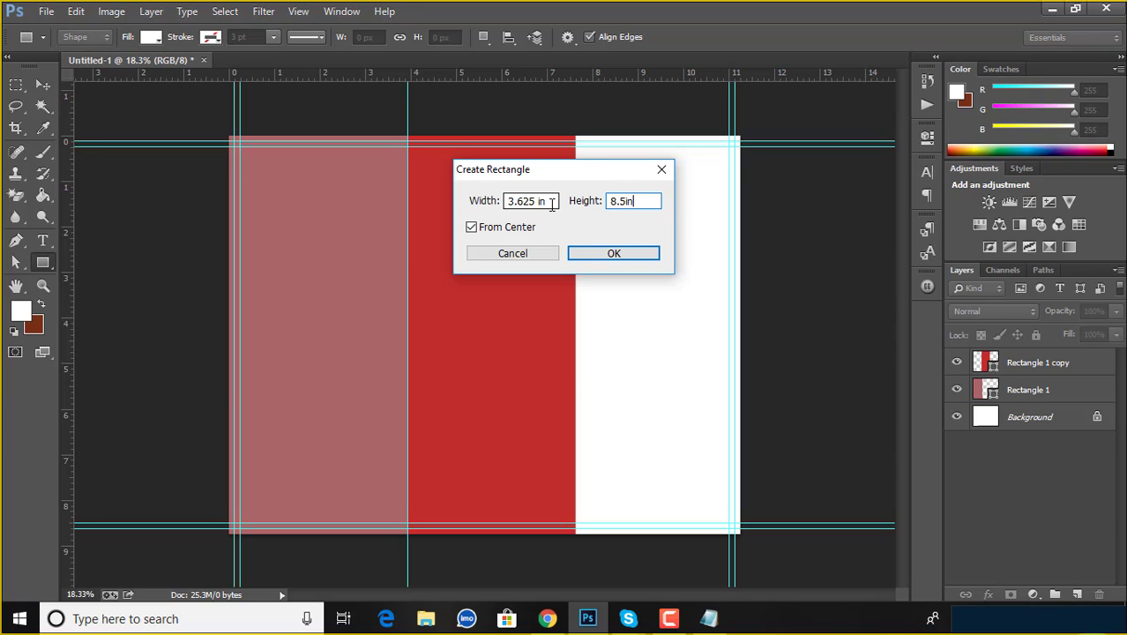
key("Return")
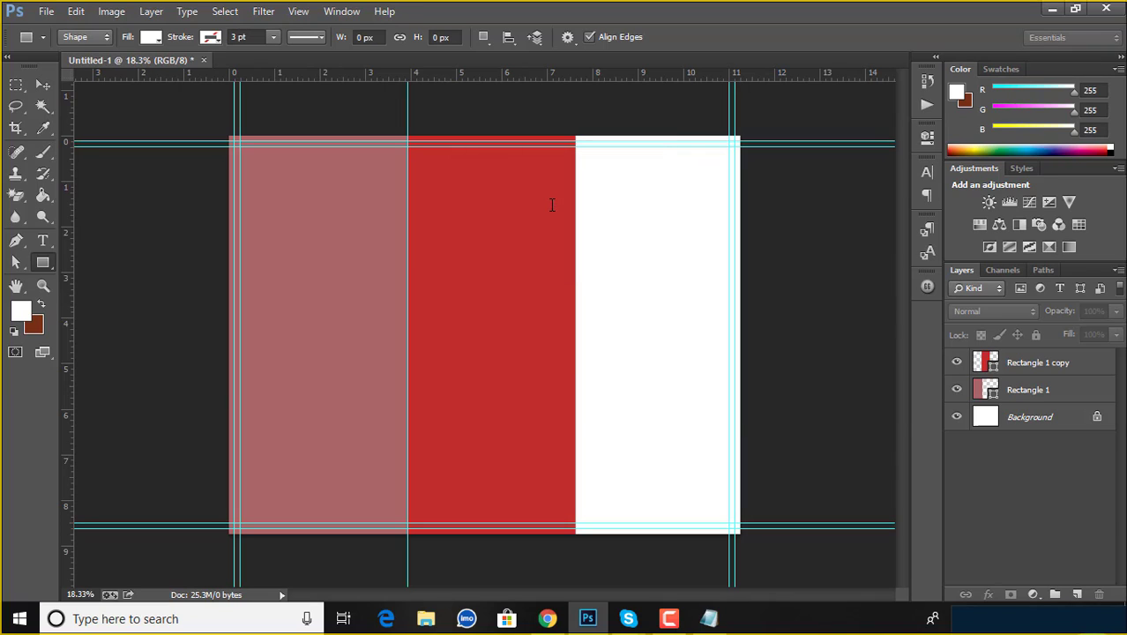
Move Rectangle 2 onto the right panel and fill it with bright red #ef0000.
left_click(885, 125)
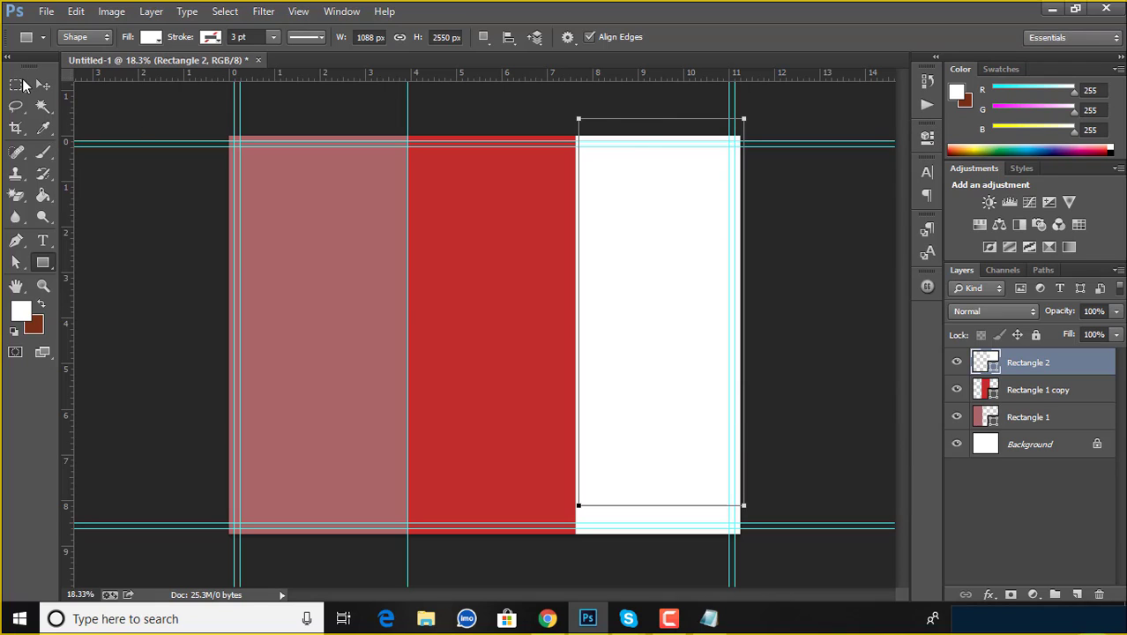
left_click(42, 85)
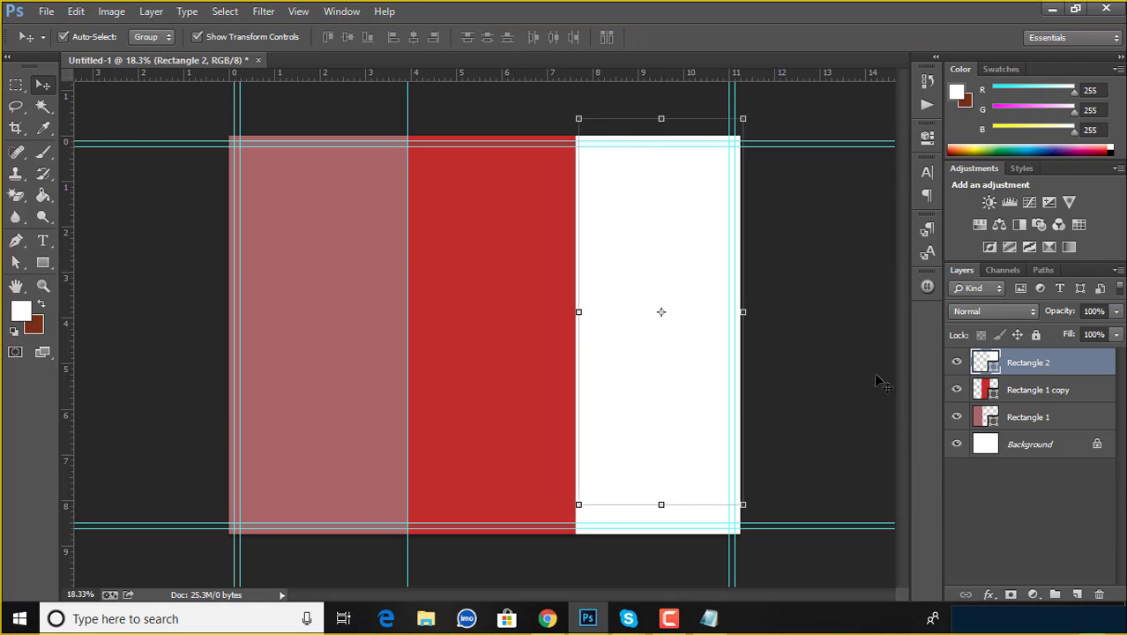
left_click_drag(672, 343, 668, 361)
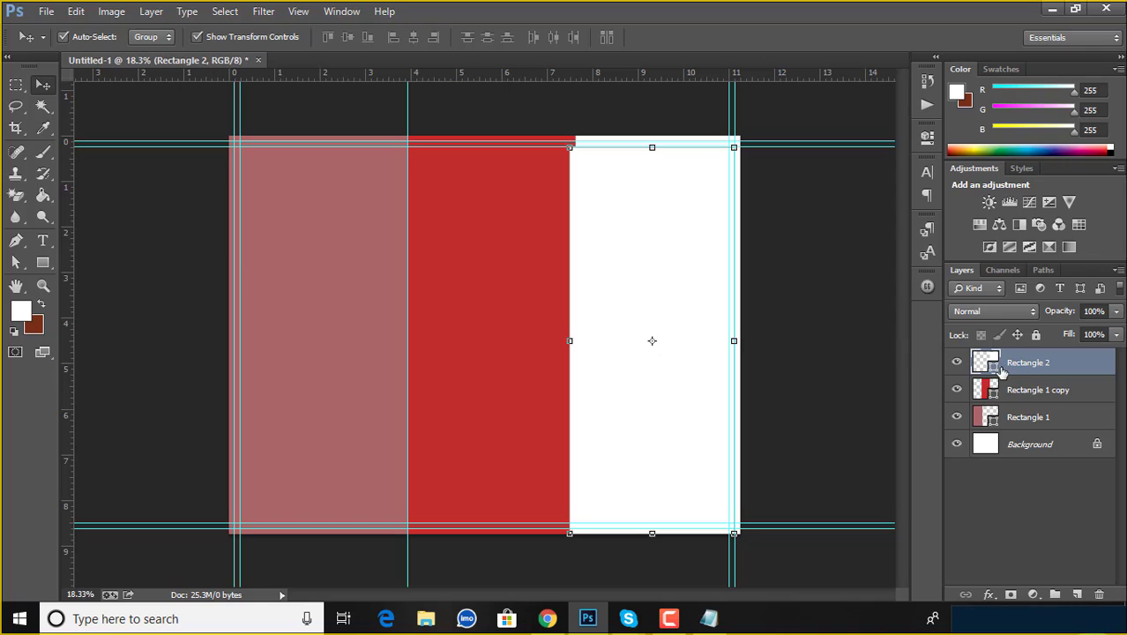
double_click(985, 363)
left_click_drag(768, 268, 938, 264)
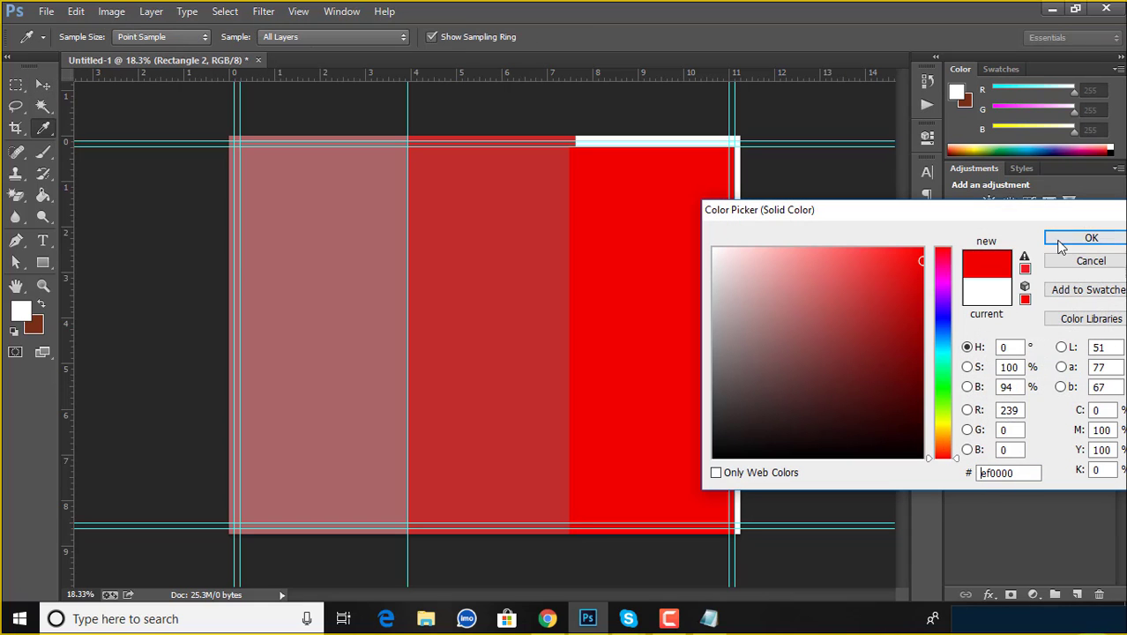
left_click(1090, 238)
mouse_move(680, 251)
left_mouse_down()
mouse_move(690, 248)
mouse_move(690, 259)
mouse_move(688, 247)
left_mouse_up()
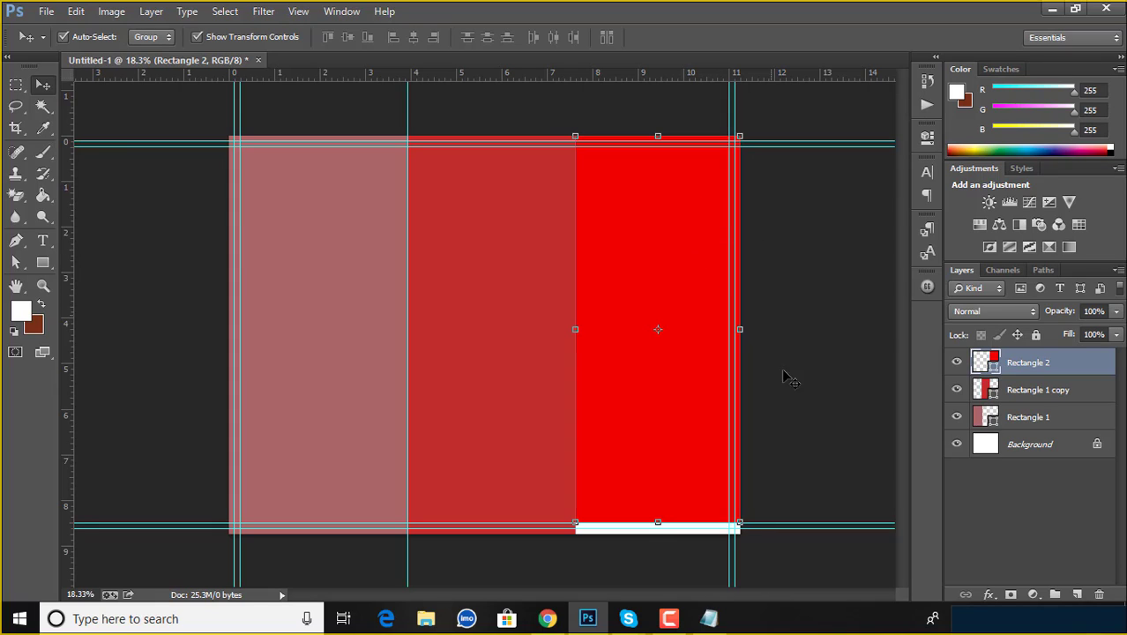
left_click(669, 618)
left_click(507, 618)
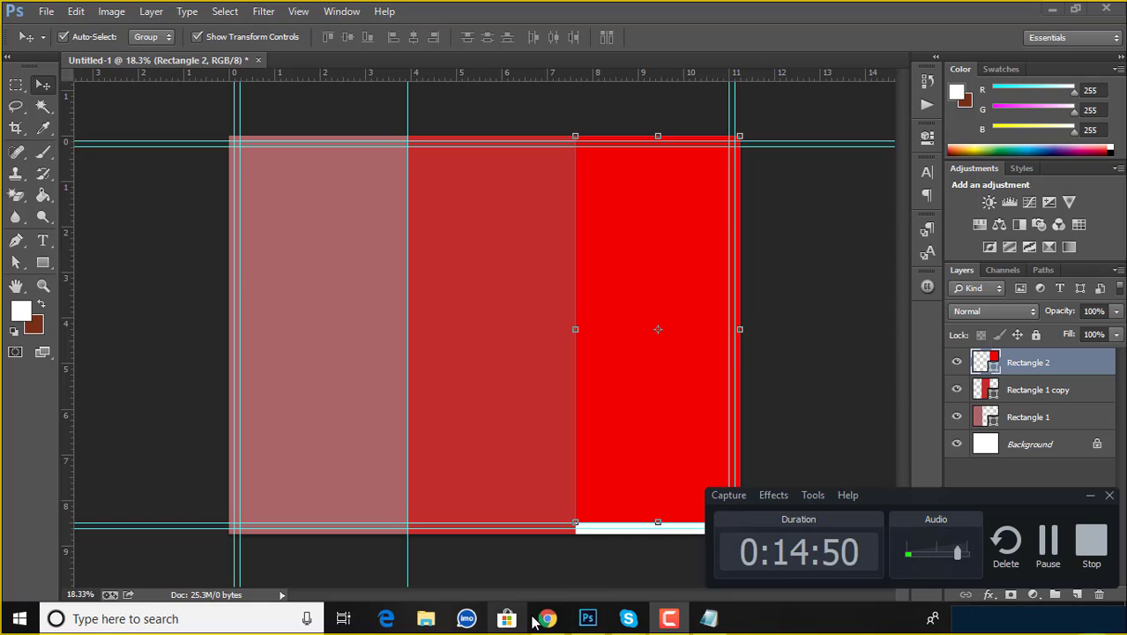
Recheck the tri-fold chart's 3.625 and 3.688 in panel widths in Chrome, then return to Photoshop.
left_click(547, 618)
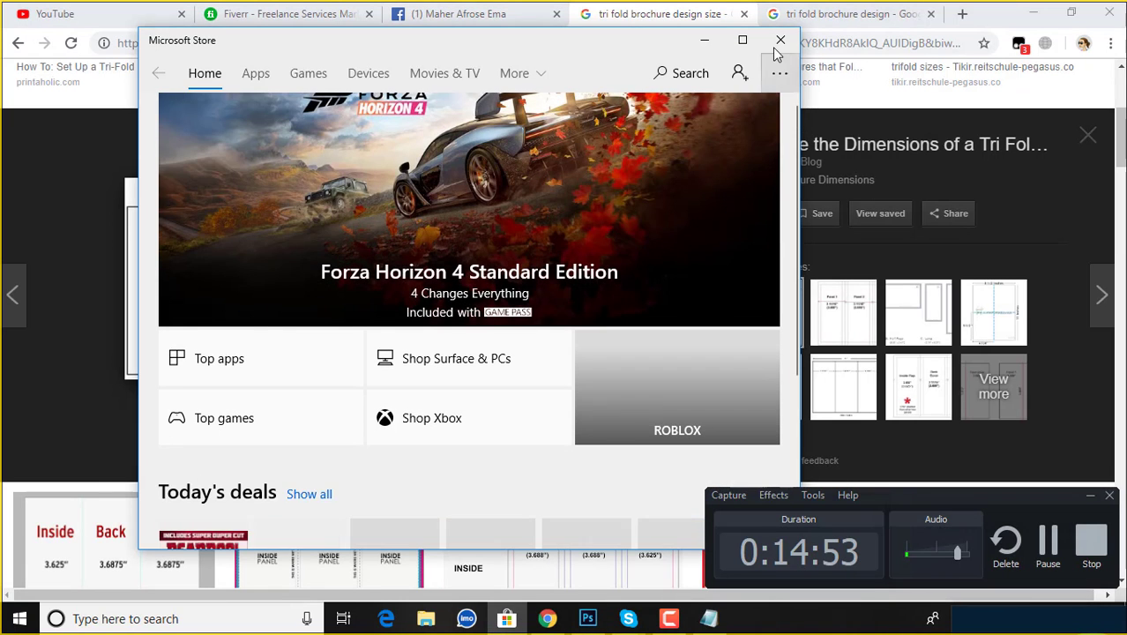
left_click(780, 40)
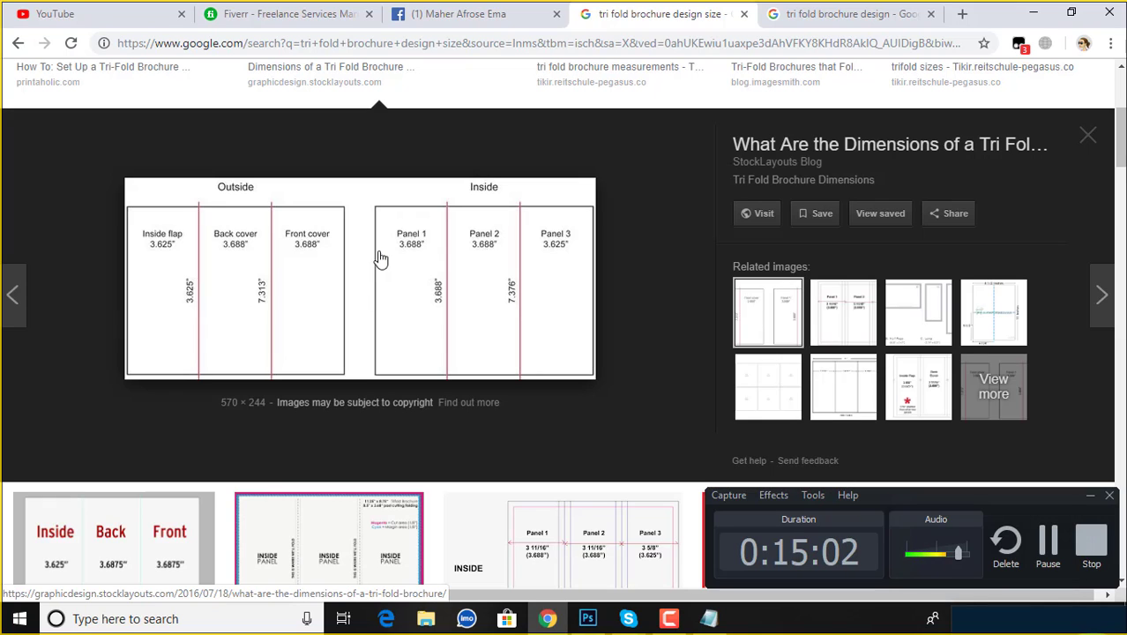
left_click(587, 618)
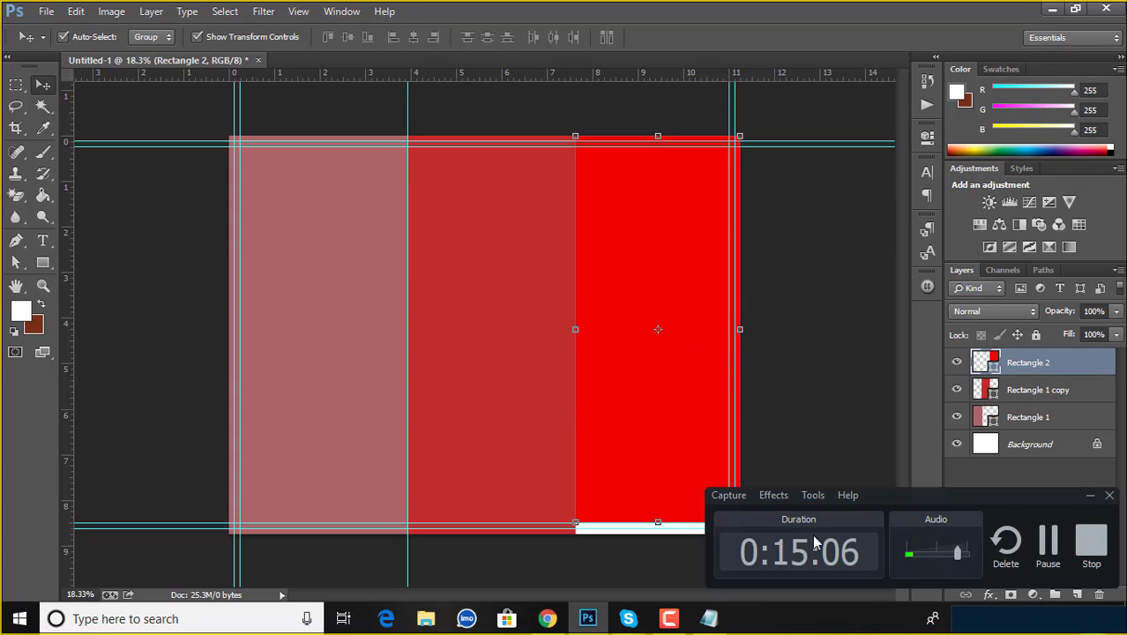
Extend the bright red rectangle to the canvas bottom and add a second-fold guide near 7.7 in.
left_click(1091, 497)
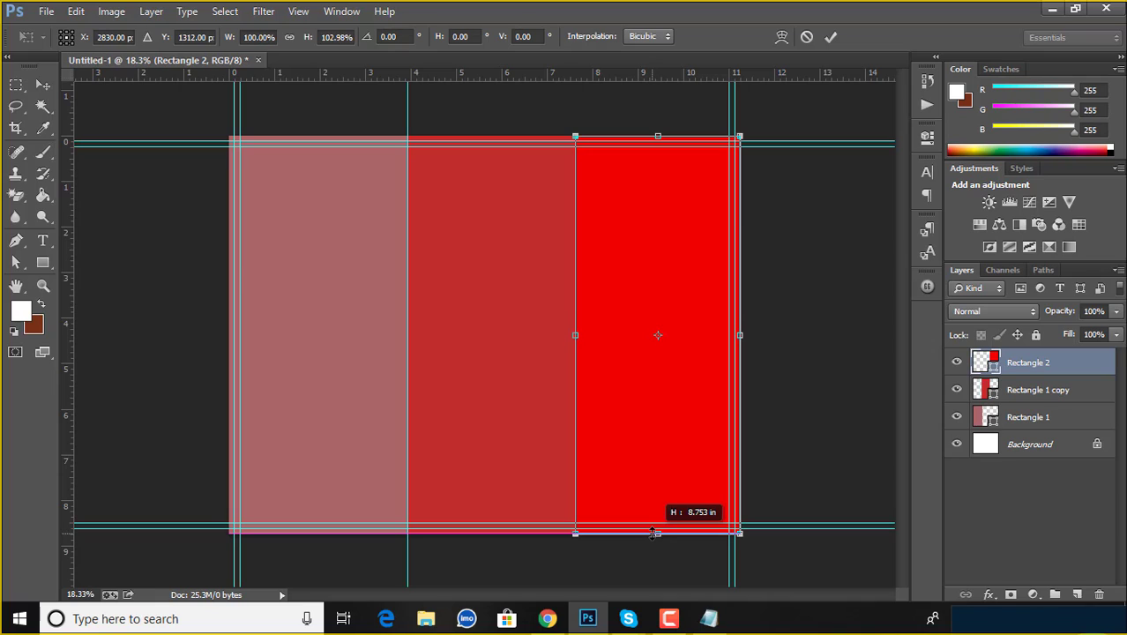
left_click_drag(658, 525, 658, 533)
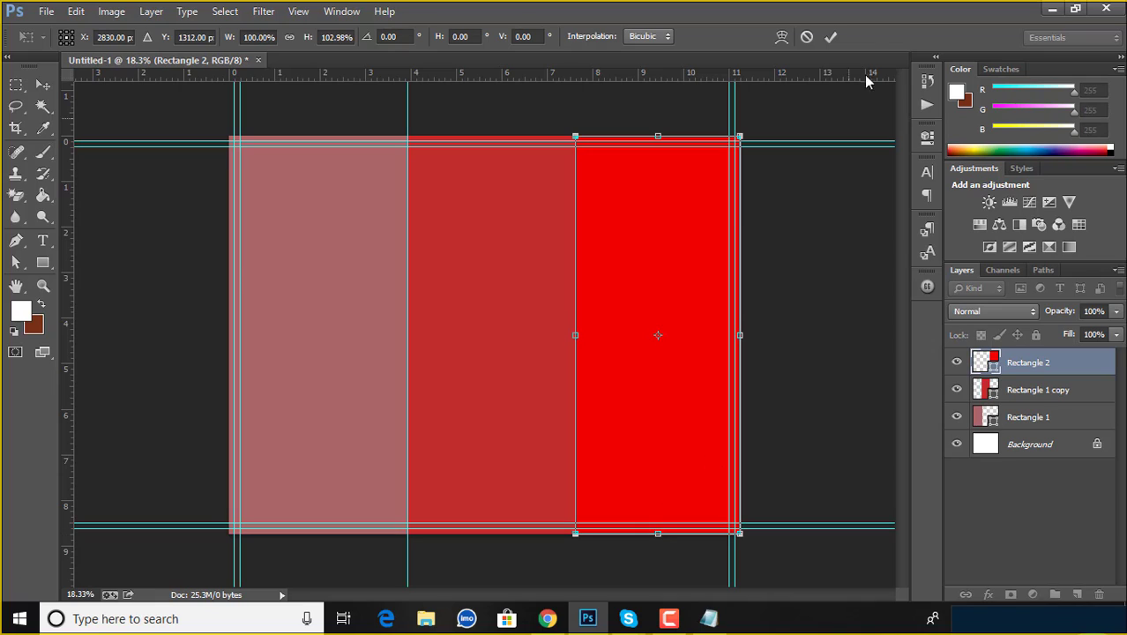
left_click(832, 37)
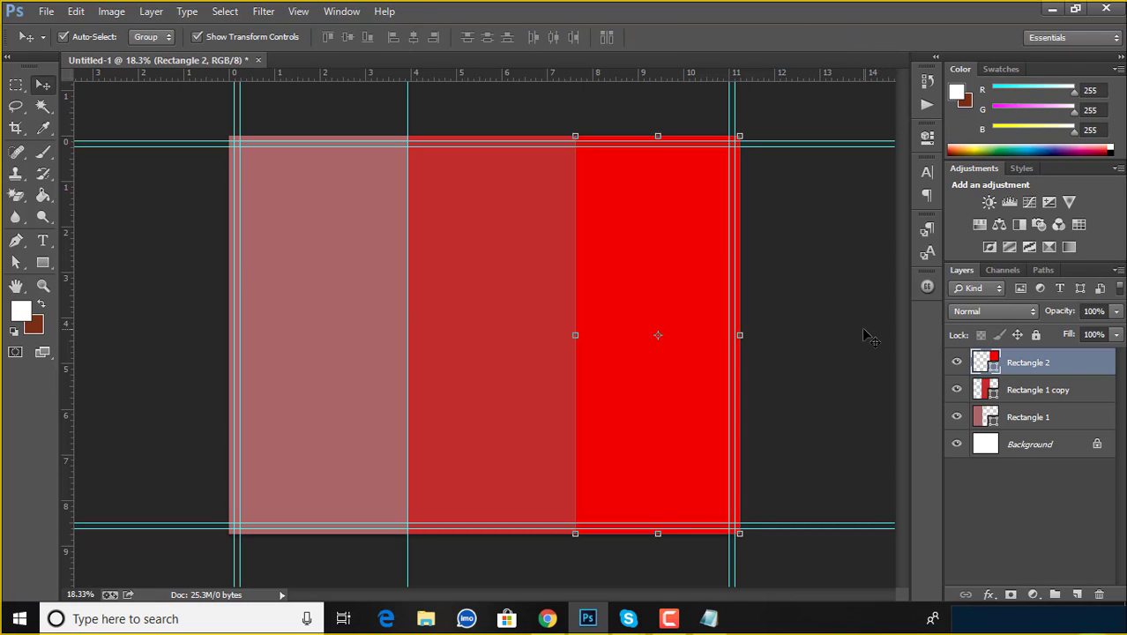
left_click(779, 319)
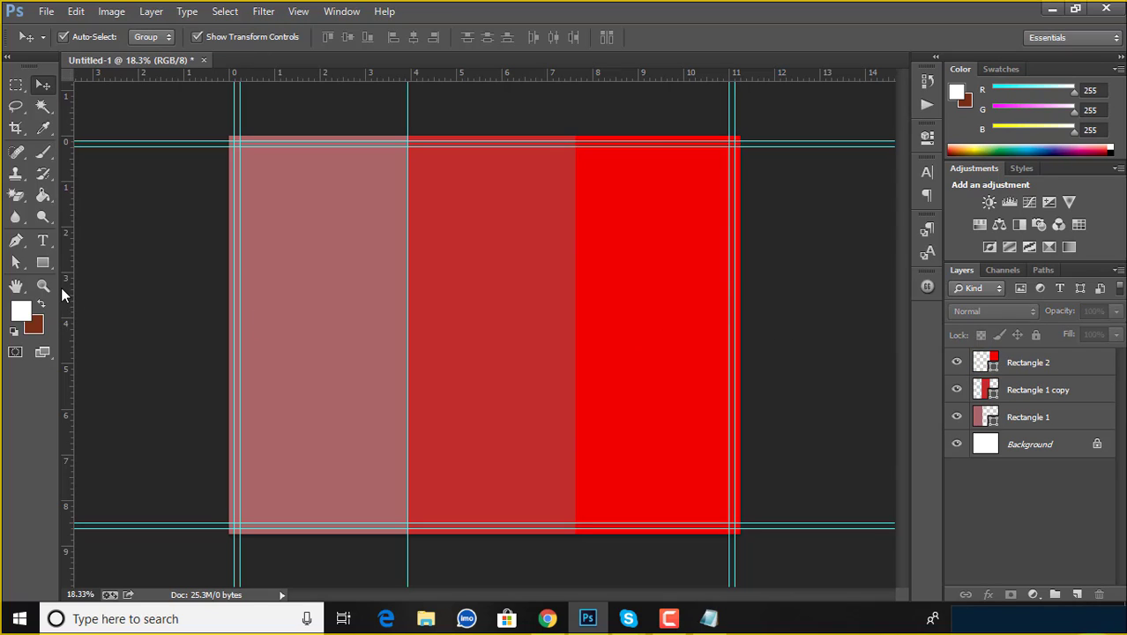
left_click_drag(70, 292, 576, 317)
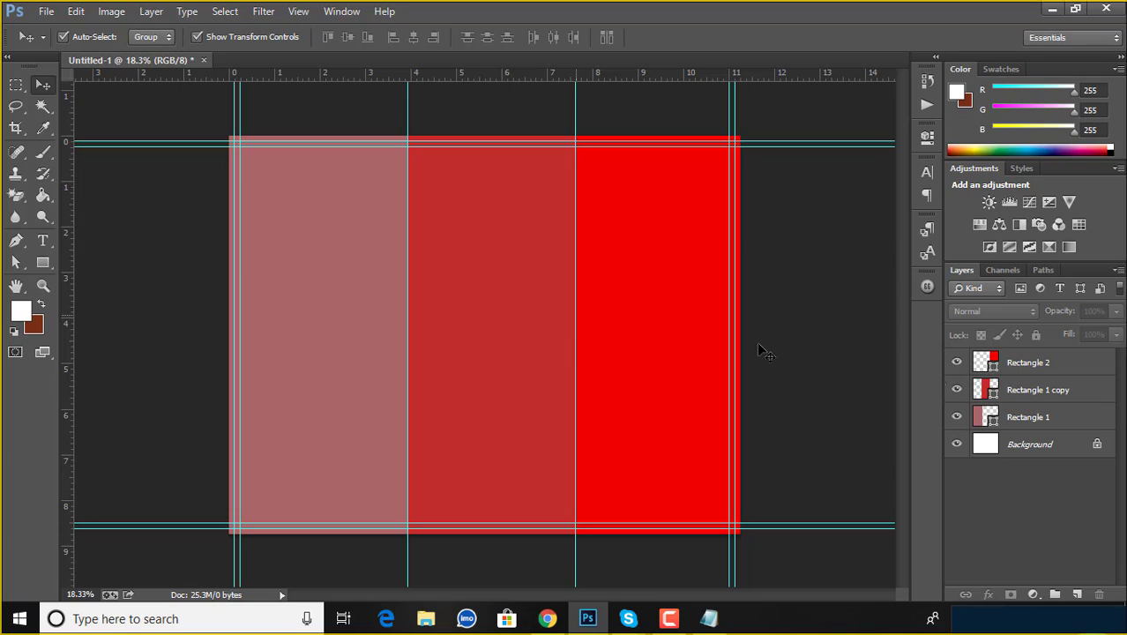
Align the bright red rectangle to the new fold guide and the top guide.
left_click(957, 362)
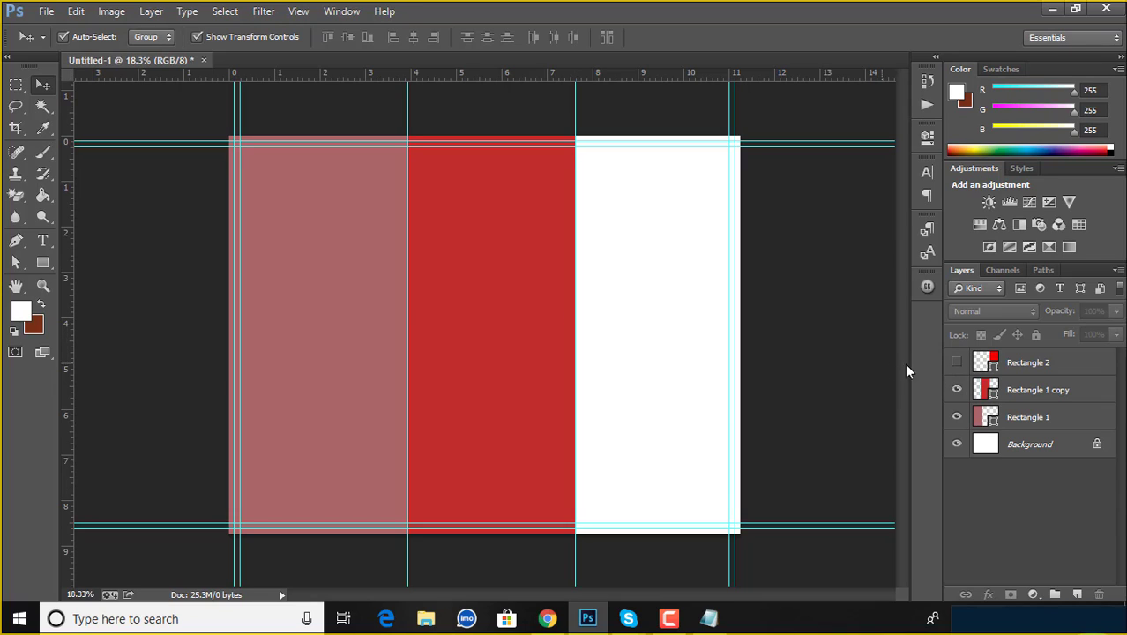
left_click(956, 362)
mouse_move(654, 342)
left_mouse_down()
mouse_move(691, 342)
mouse_move(652, 338)
left_mouse_up()
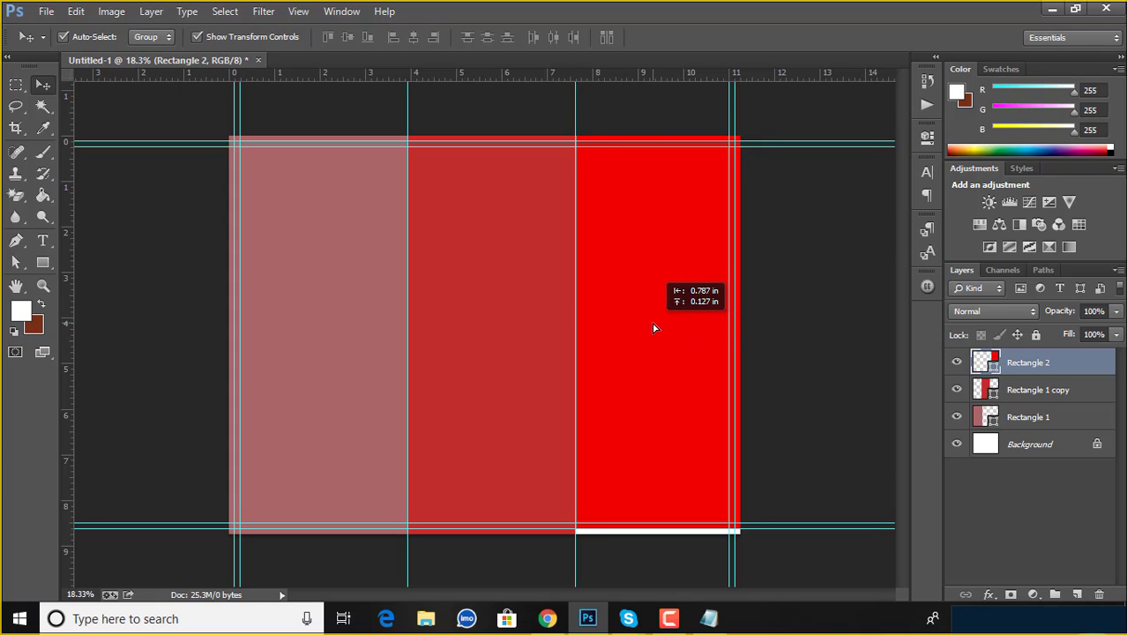
left_click_drag(675, 286, 674, 281)
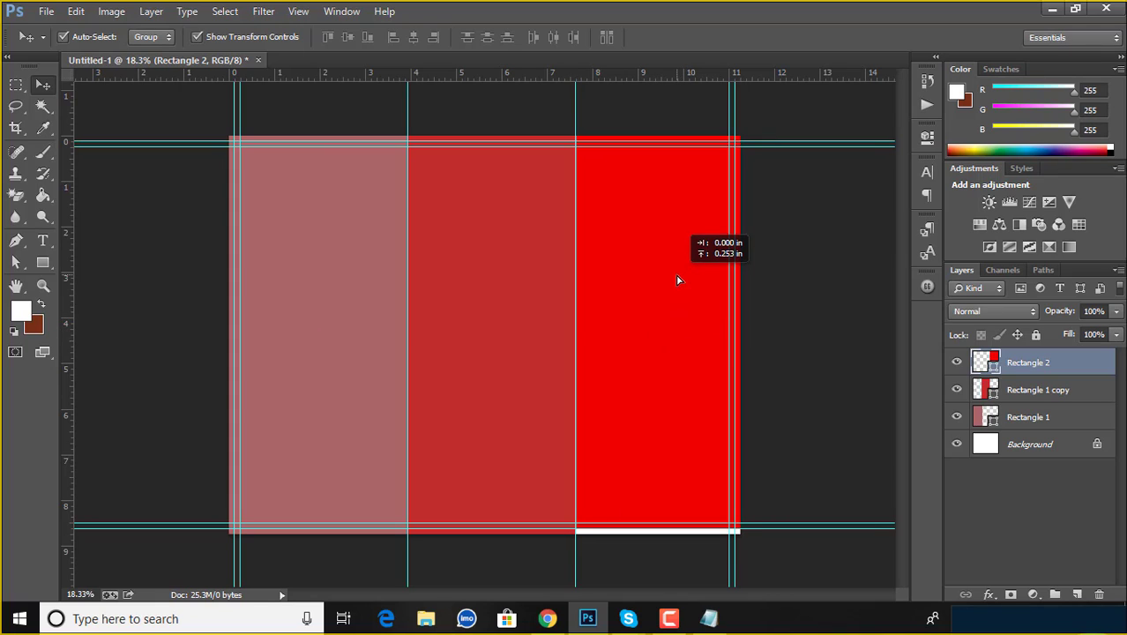
left_click(779, 289)
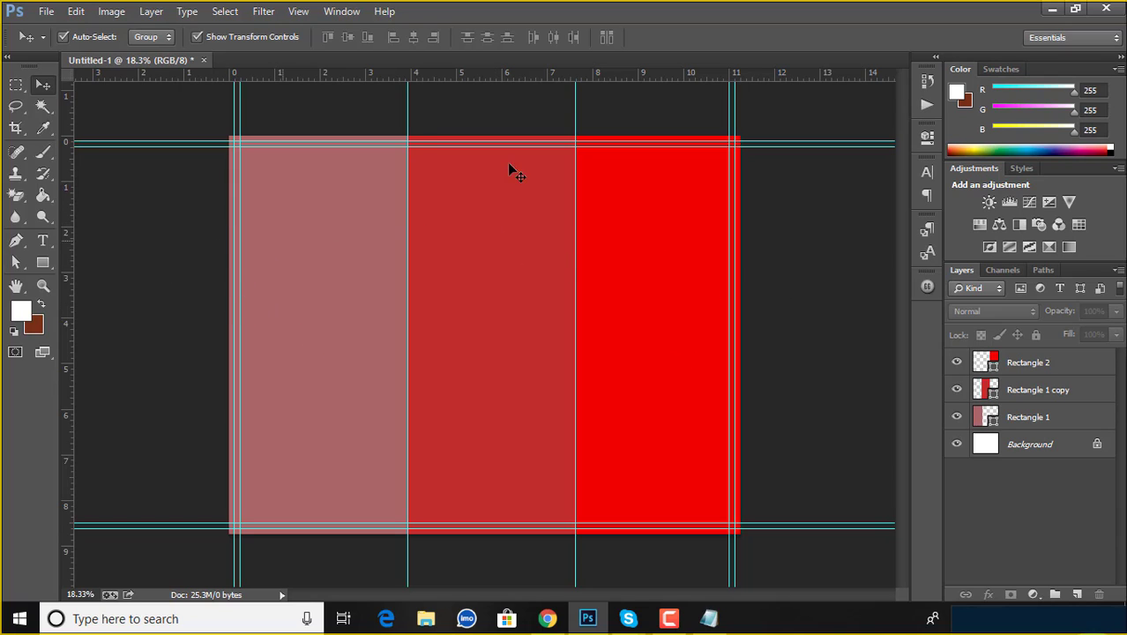
Marquee-select all three red panels together, then deselect them.
left_click_drag(147, 239, 791, 361)
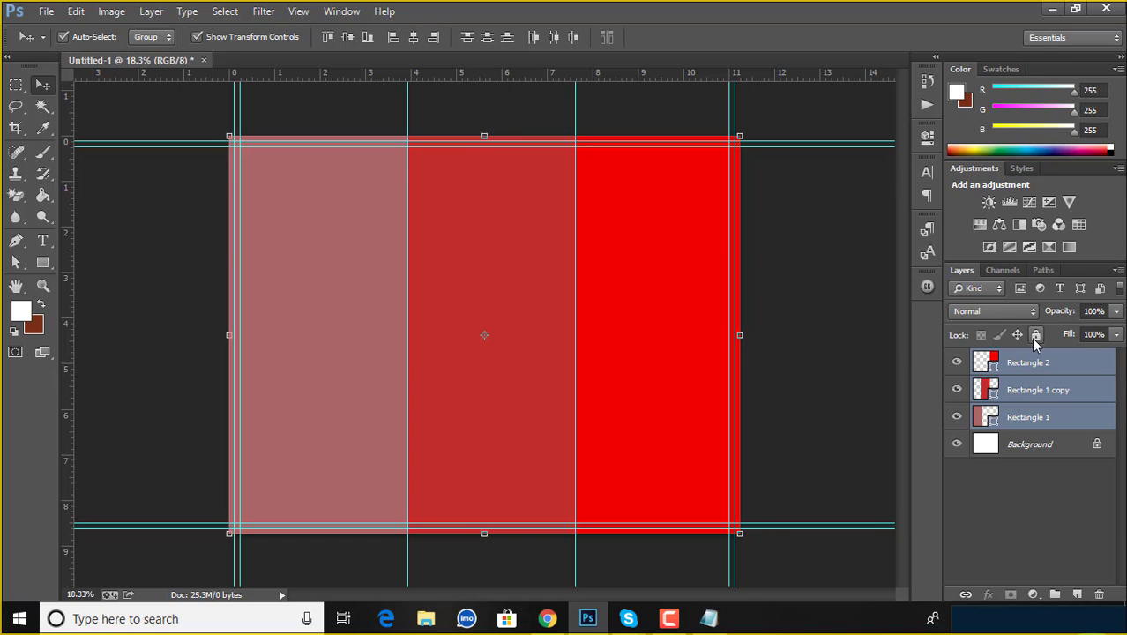
left_click(759, 390)
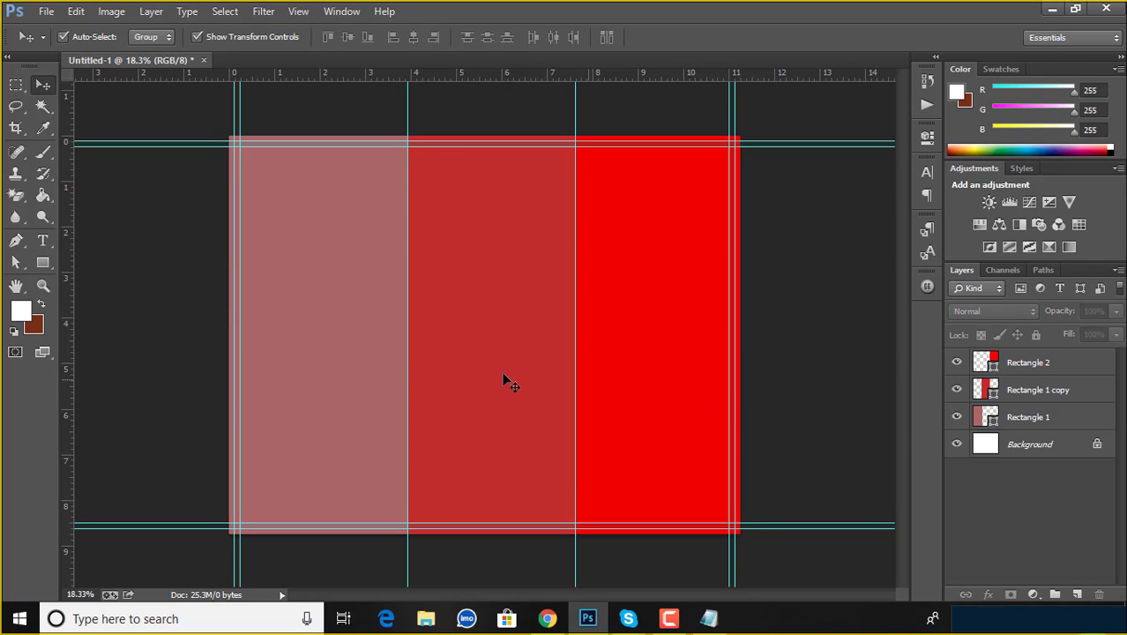
left_click_drag(256, 300, 758, 390)
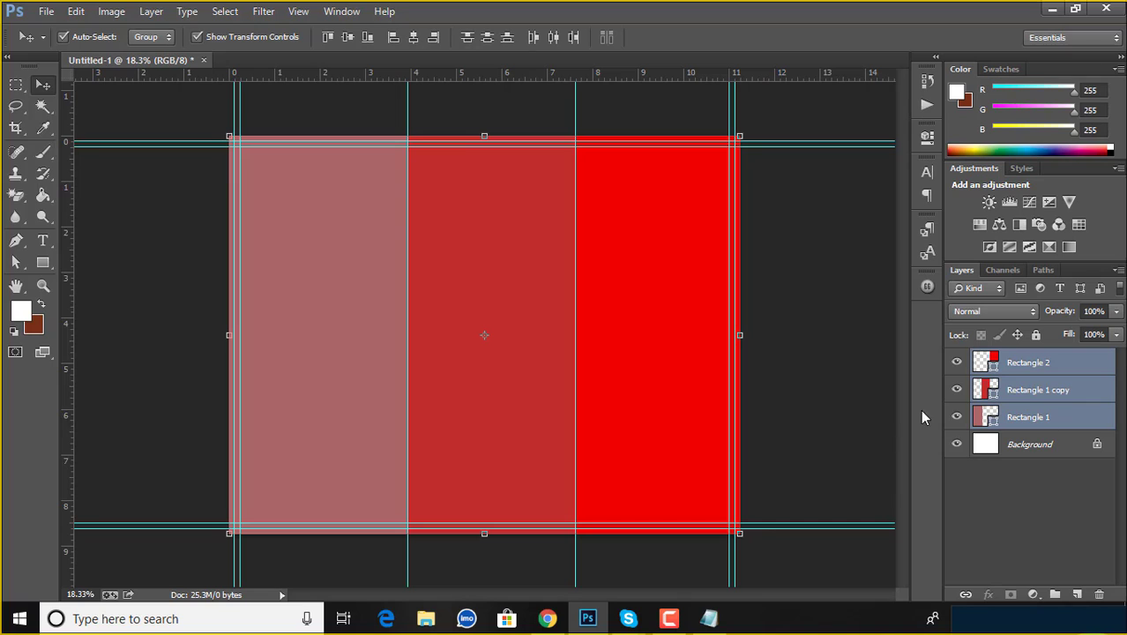
left_click(798, 395)
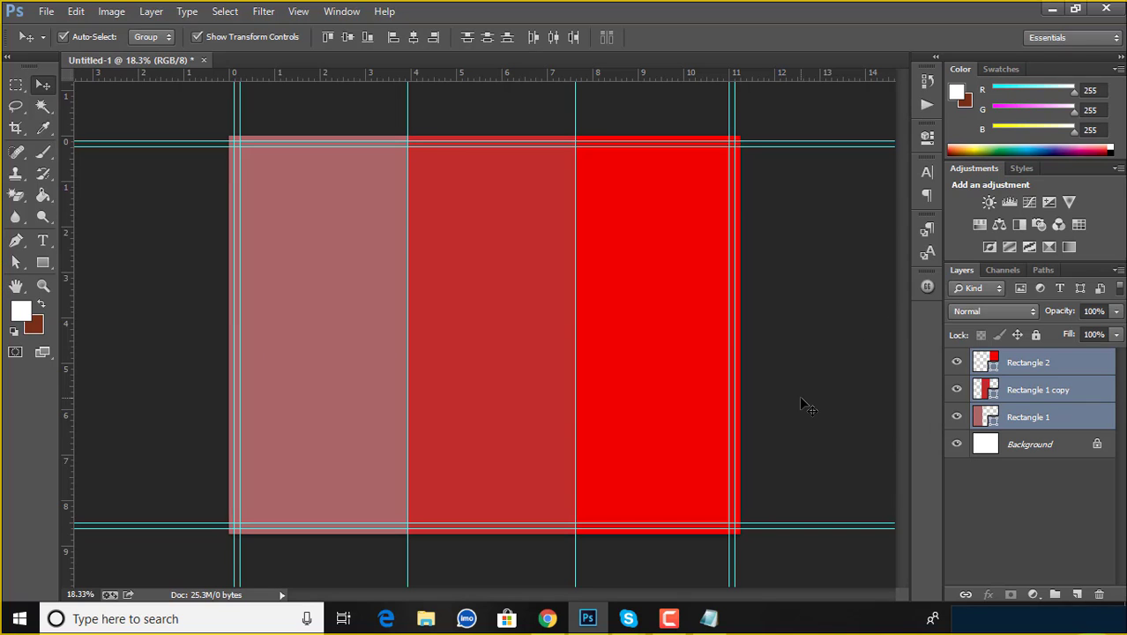
Fill the left and middle rectangles white, then delete all three rectangle layers.
double_click(991, 421)
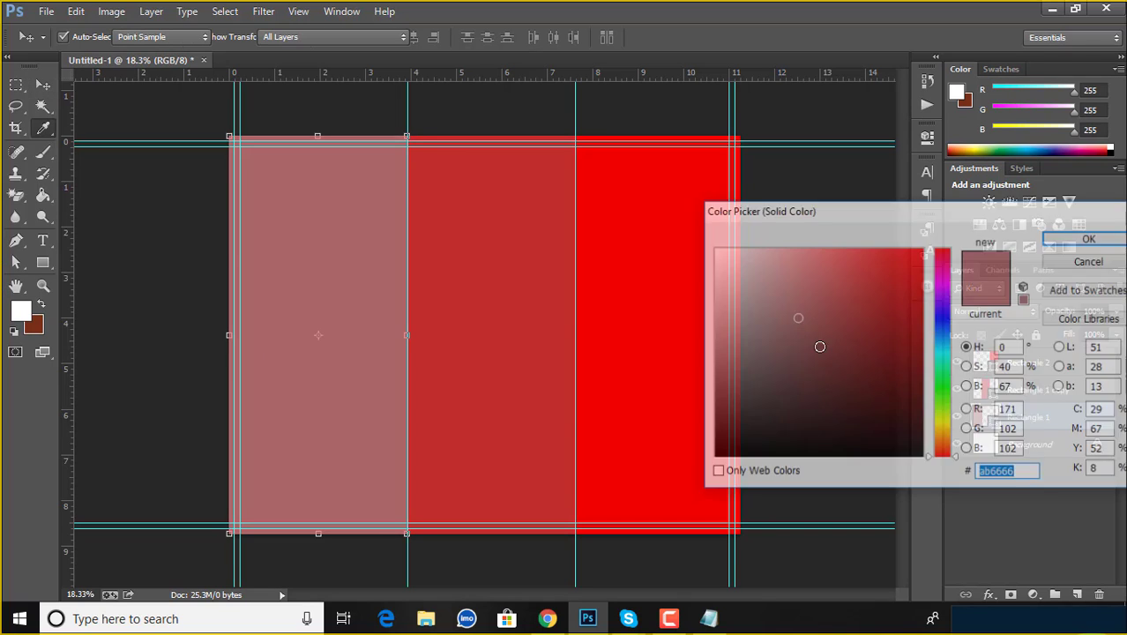
left_click(713, 249)
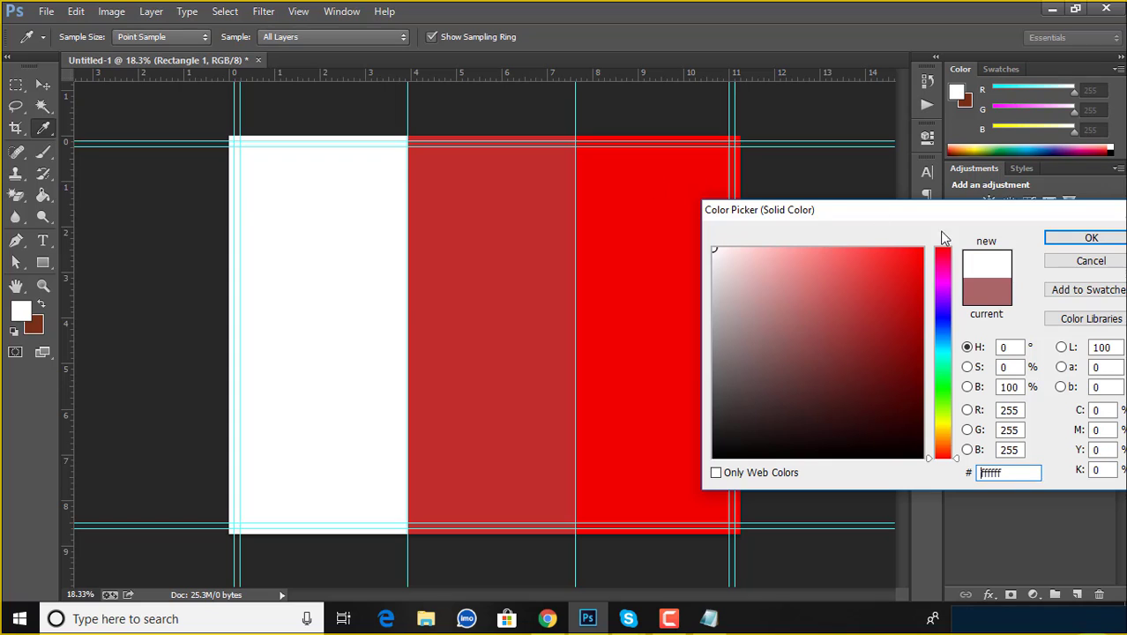
left_click(1089, 238)
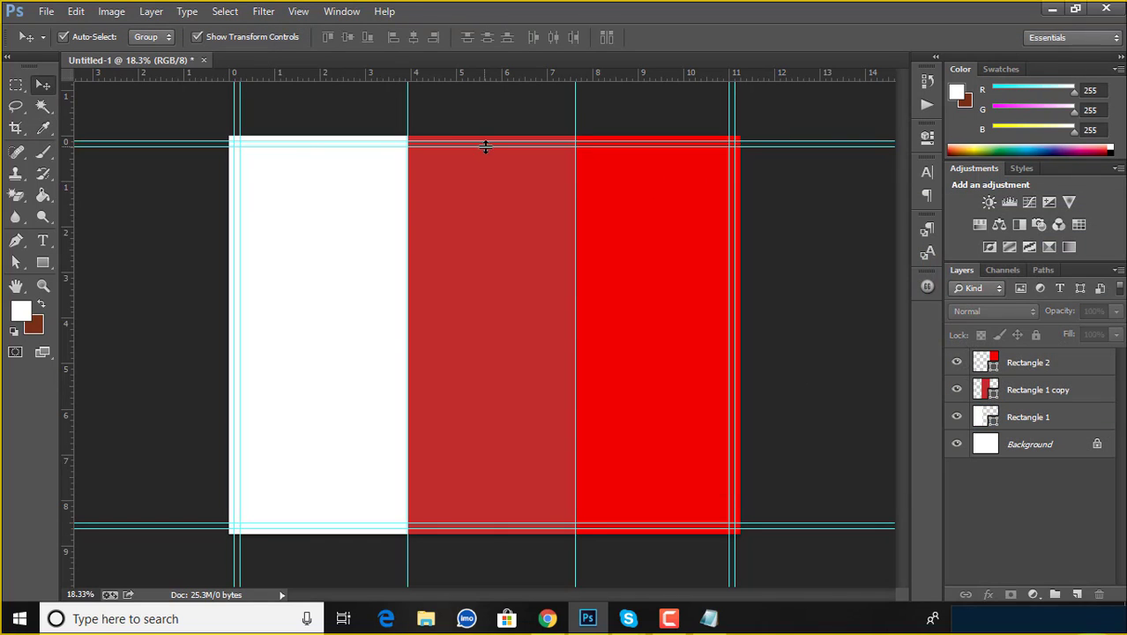
left_click(509, 225)
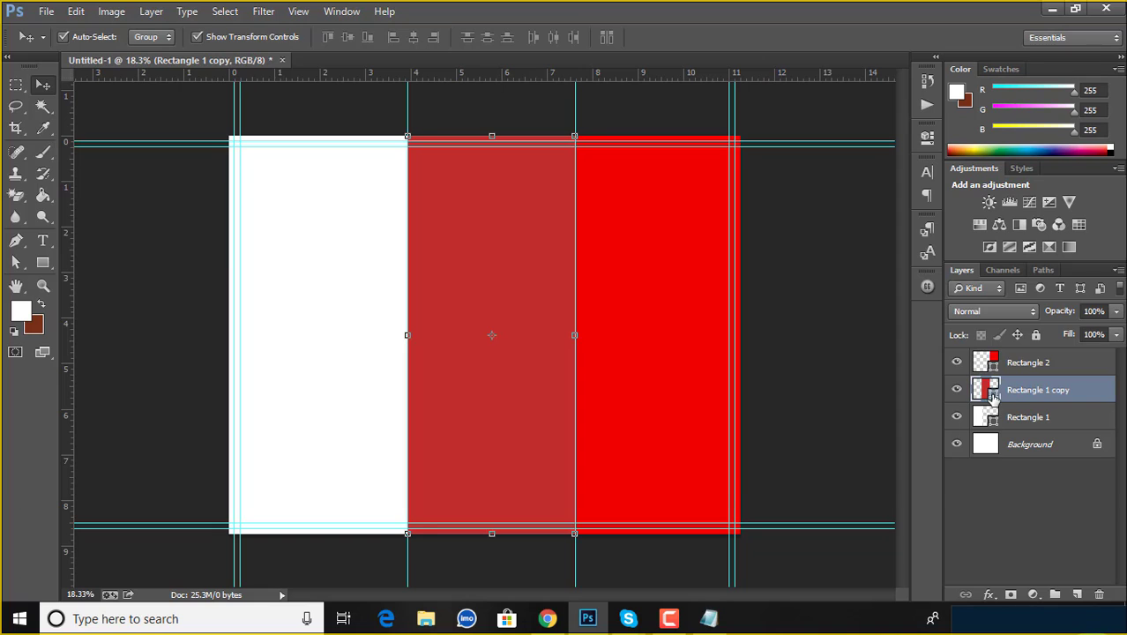
double_click(992, 396)
left_click(713, 249)
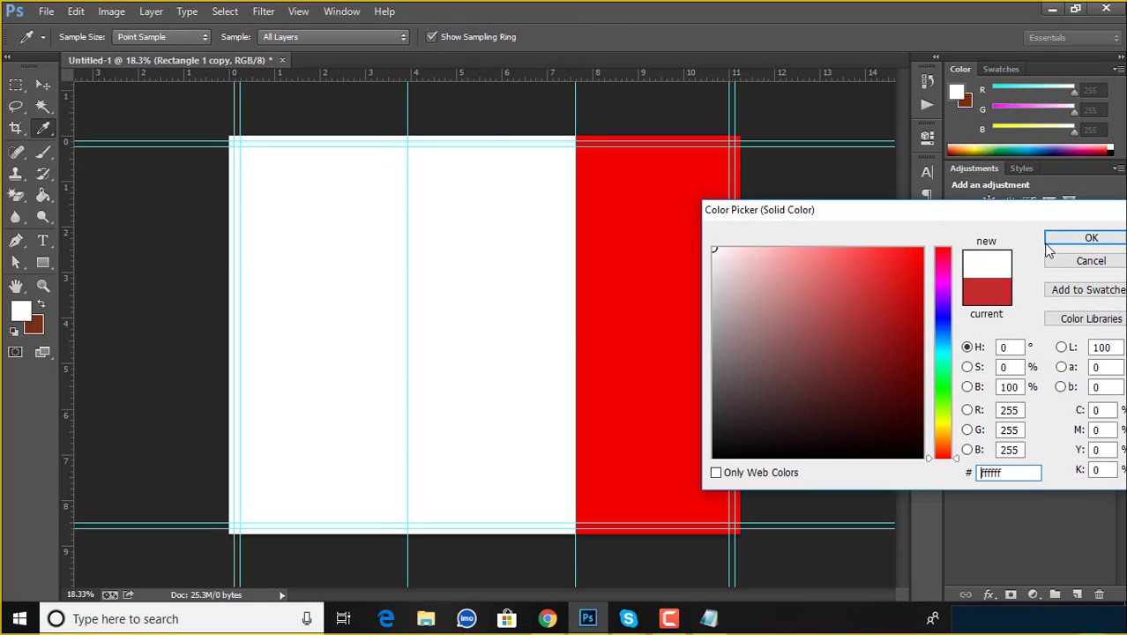
left_click(1049, 242)
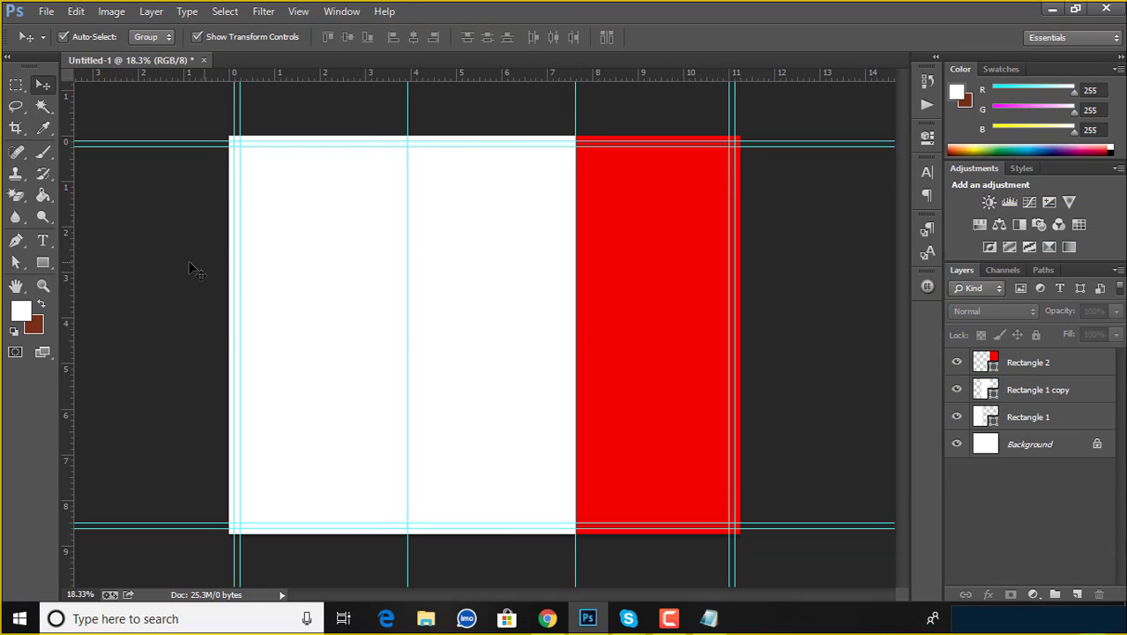
left_click_drag(190, 269, 778, 365)
key("Delete")
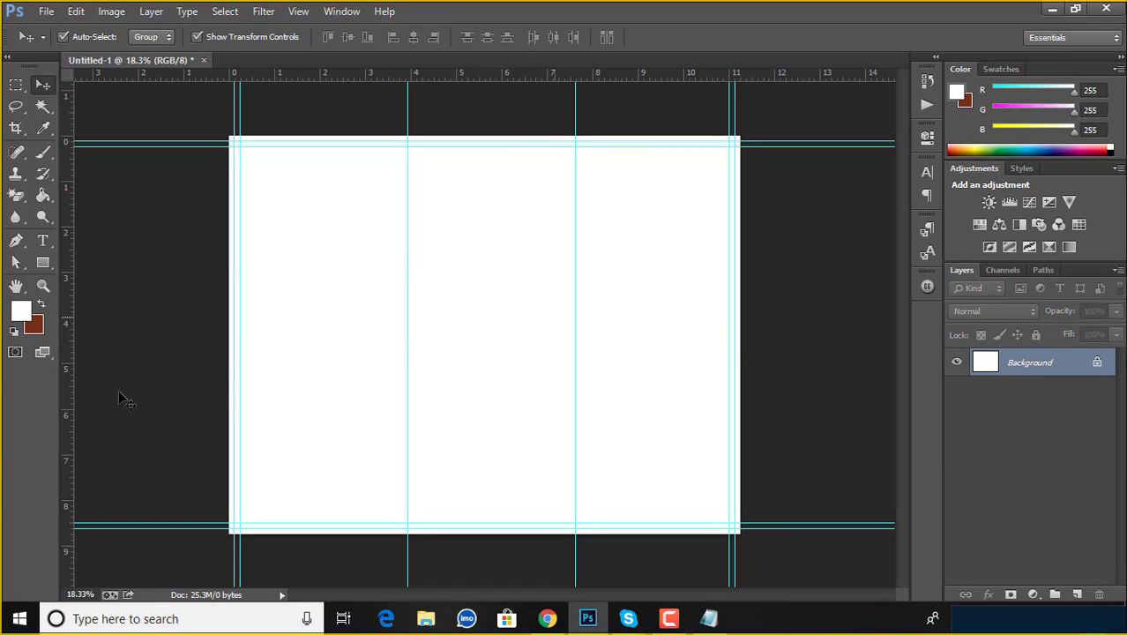
Draw a large rectangle and position it over the page edges.
left_click(40, 267)
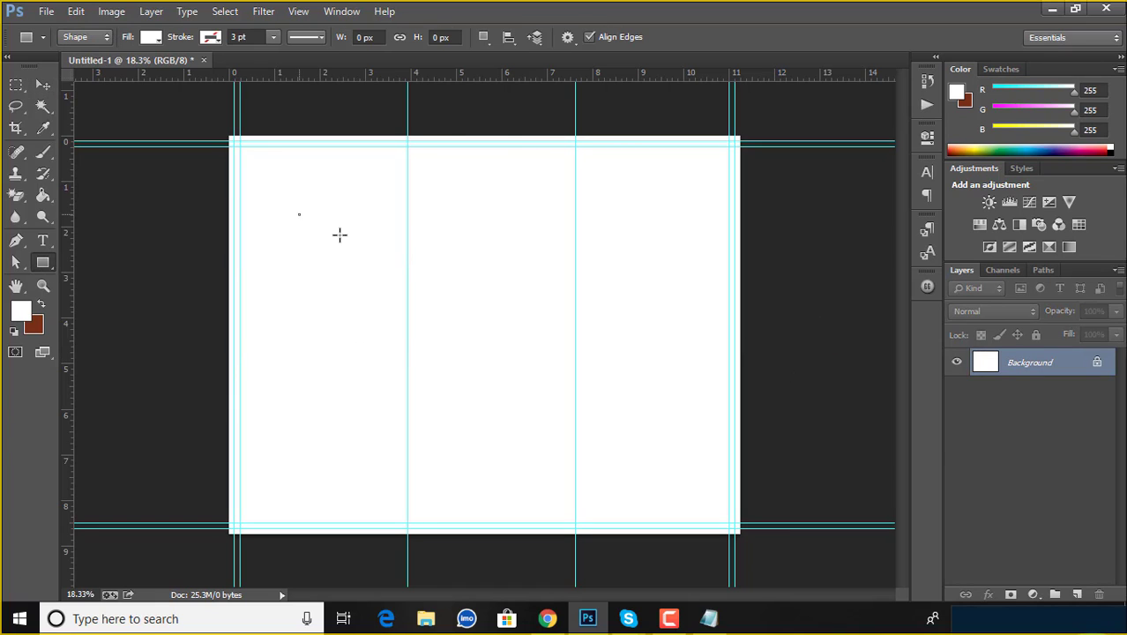
left_click_drag(299, 214, 537, 405)
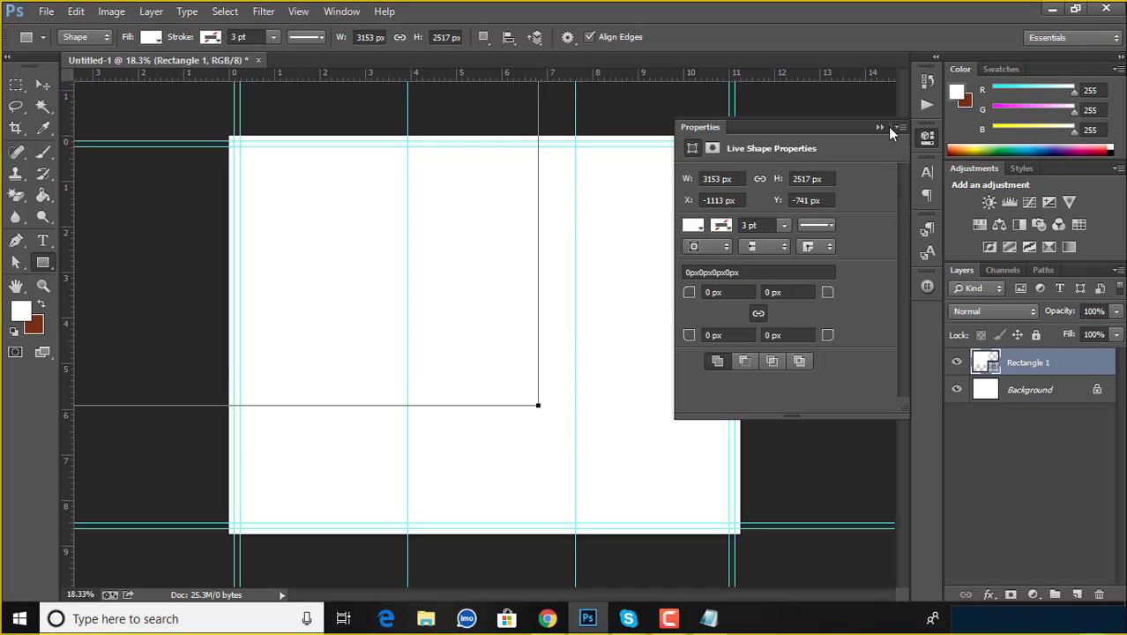
left_click(905, 122)
left_click(44, 86)
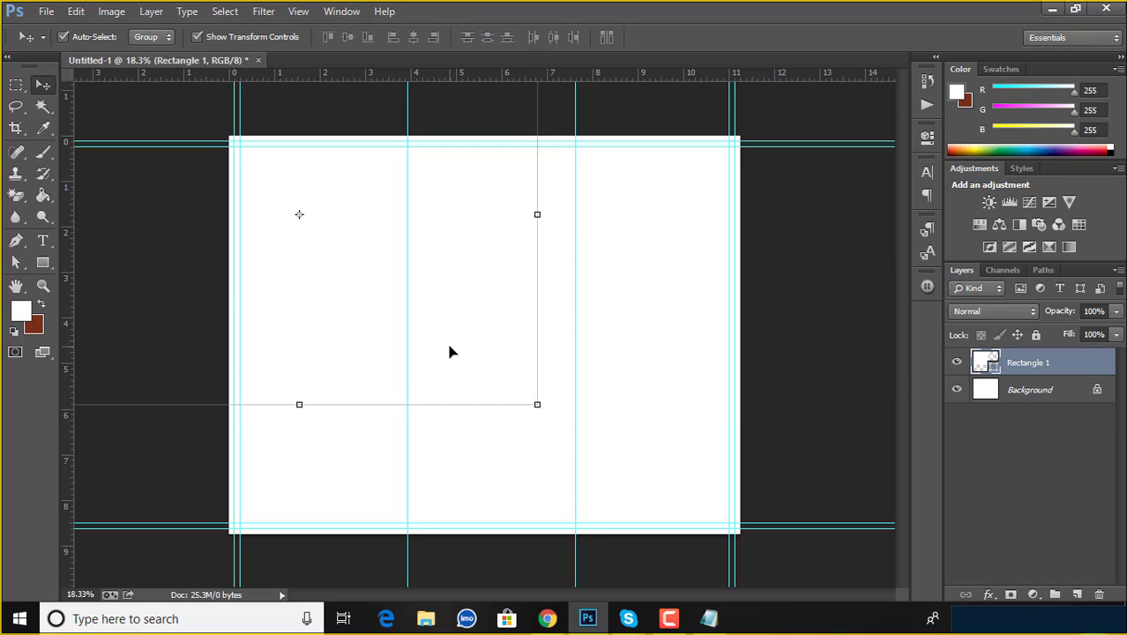
mouse_move(449, 352)
left_mouse_down()
mouse_move(604, 390)
mouse_move(654, 389)
left_mouse_up()
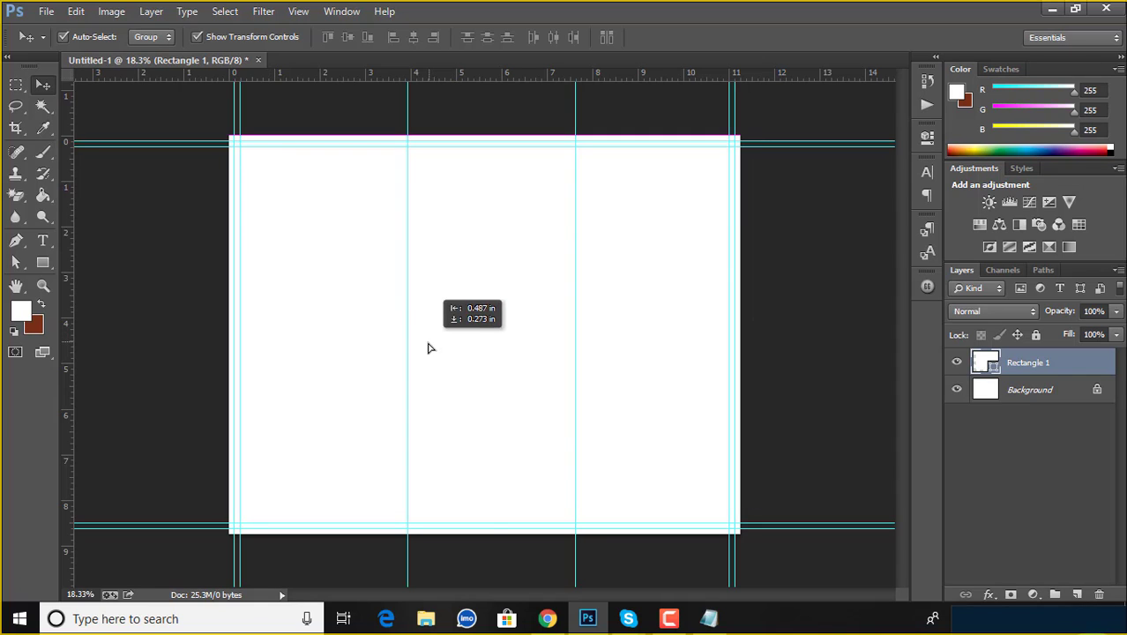
left_click_drag(394, 312, 452, 365)
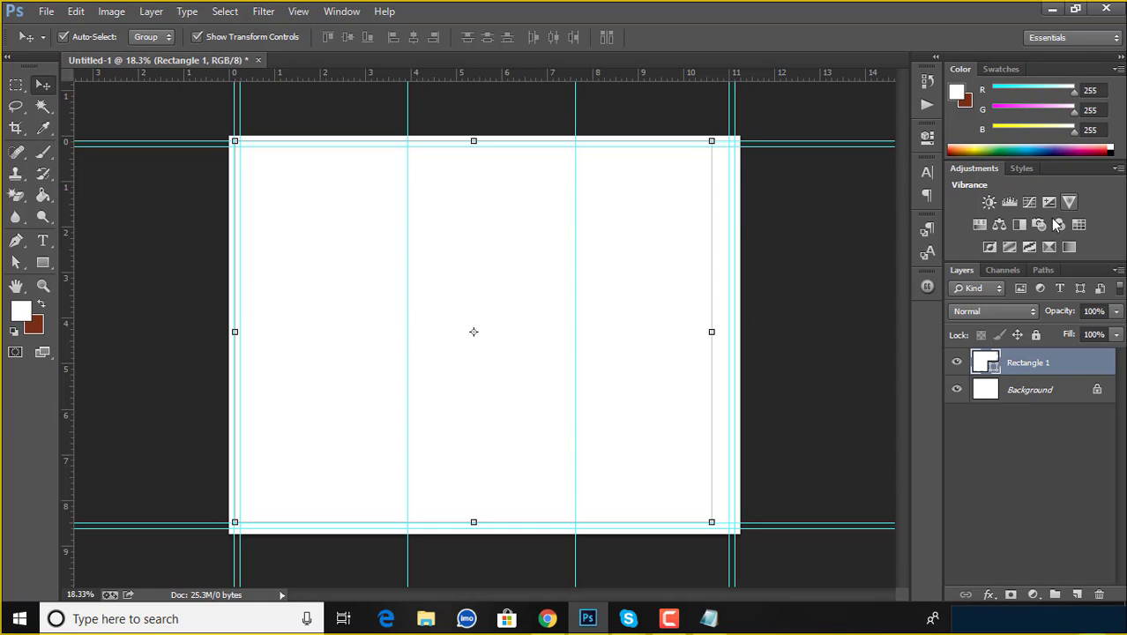
Fill the new rectangle with light pink.
double_click(995, 370)
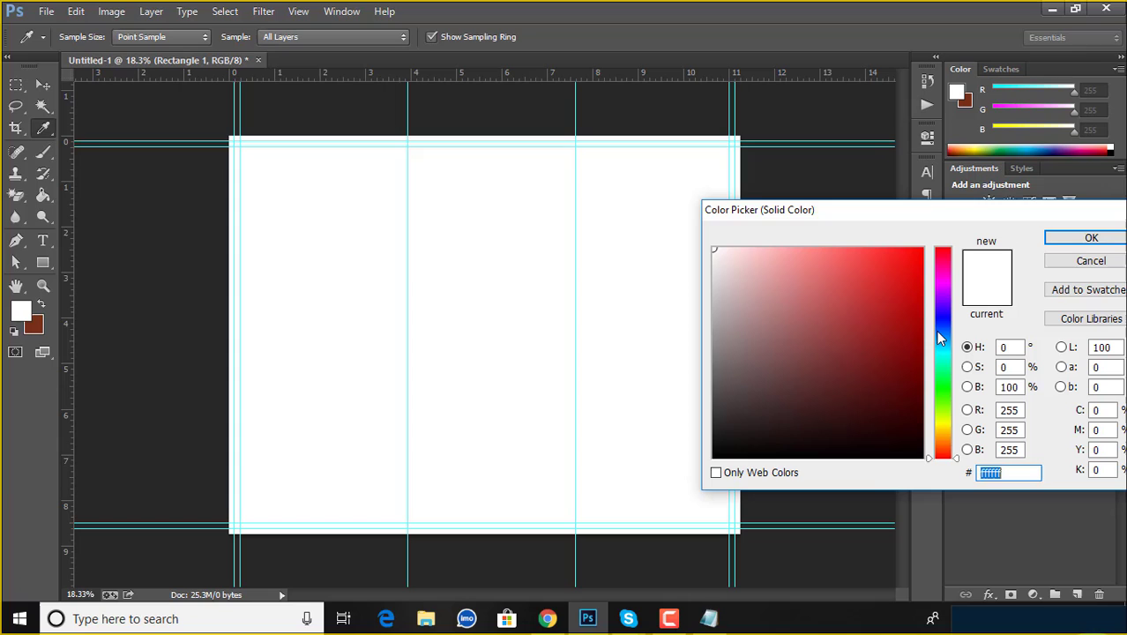
left_click(746, 261)
left_click(1090, 238)
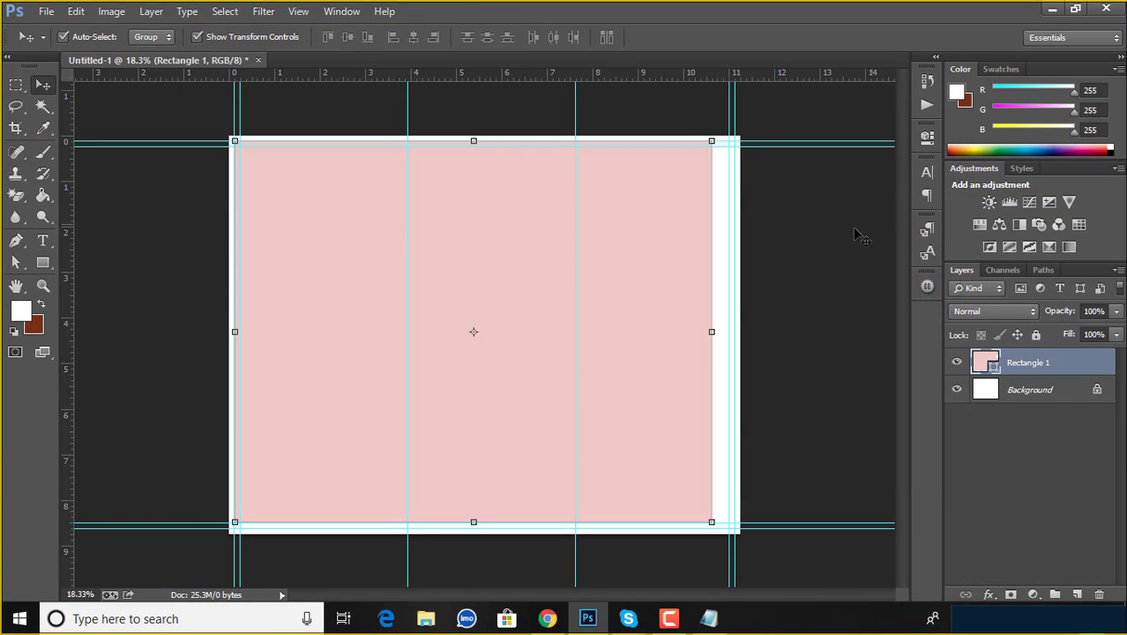
Stretch the pink rectangle's left, right, top and bottom edges to the page guides.
left_click_drag(615, 259, 597, 258)
left_click_drag(608, 310, 608, 310)
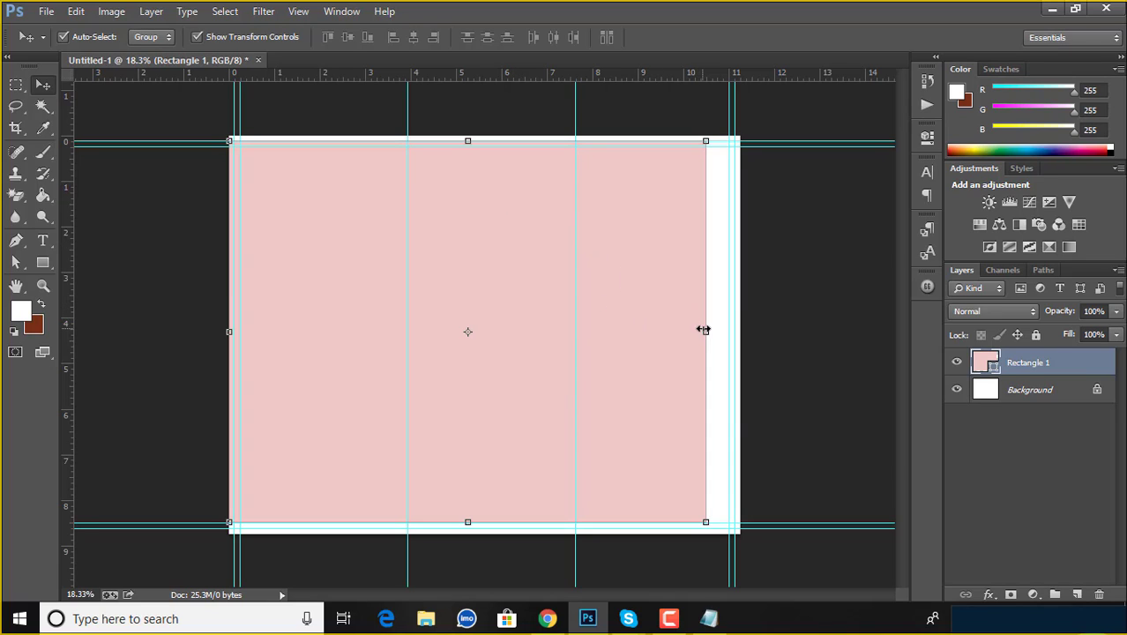
left_click_drag(703, 329, 740, 330)
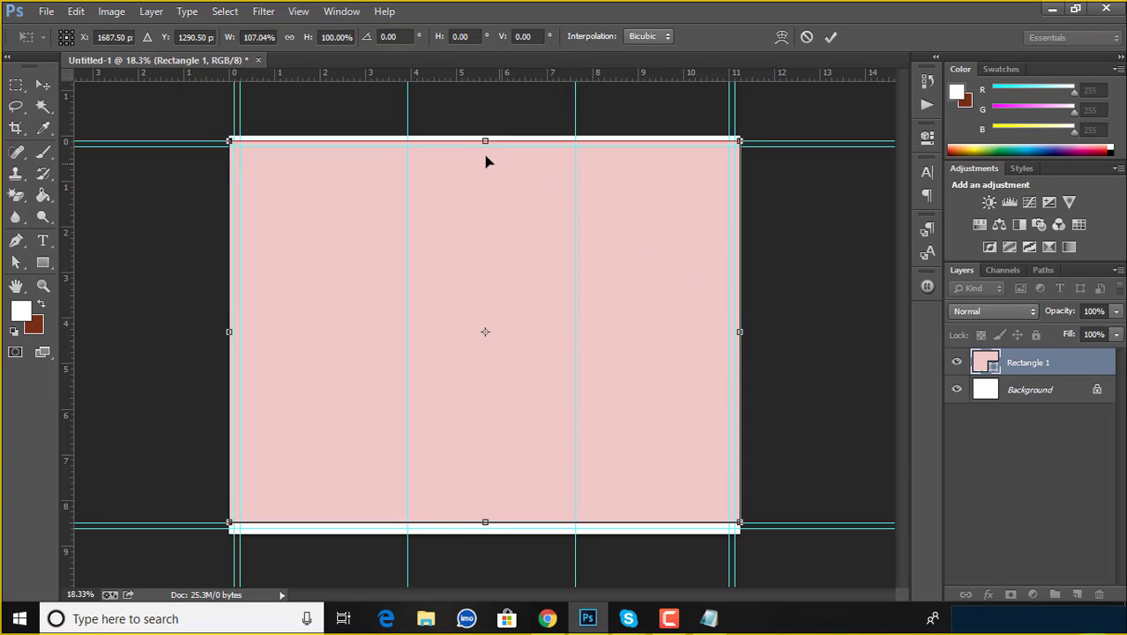
left_click_drag(486, 141, 485, 136)
left_click_drag(485, 523, 485, 533)
left_click(832, 40)
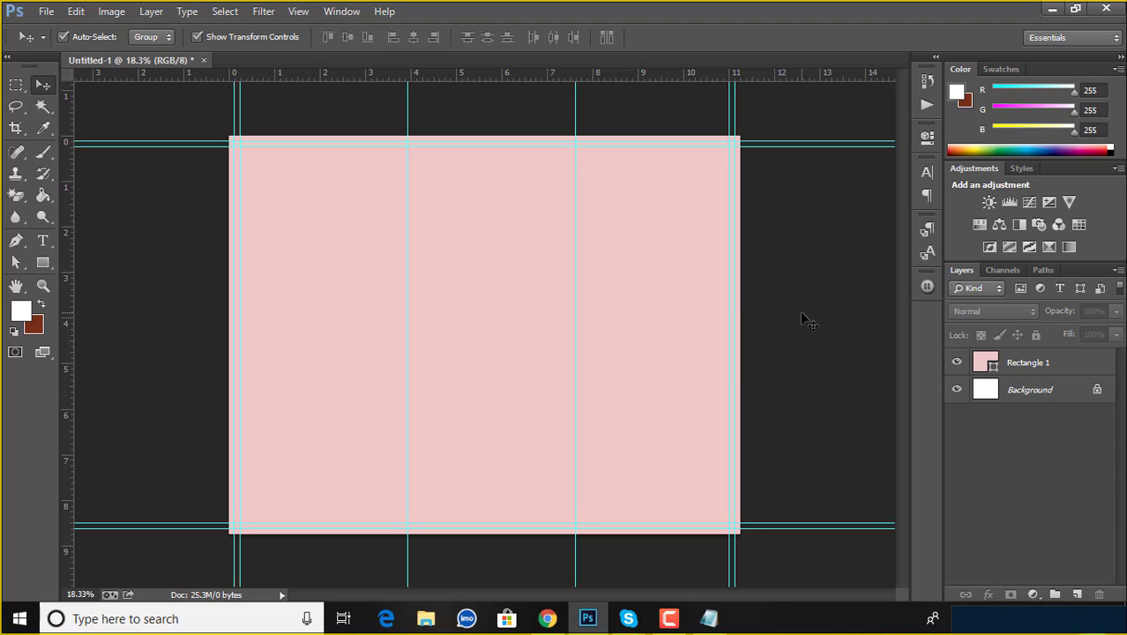
Bring up the tri fold brochure design image results in Chrome.
left_click(547, 618)
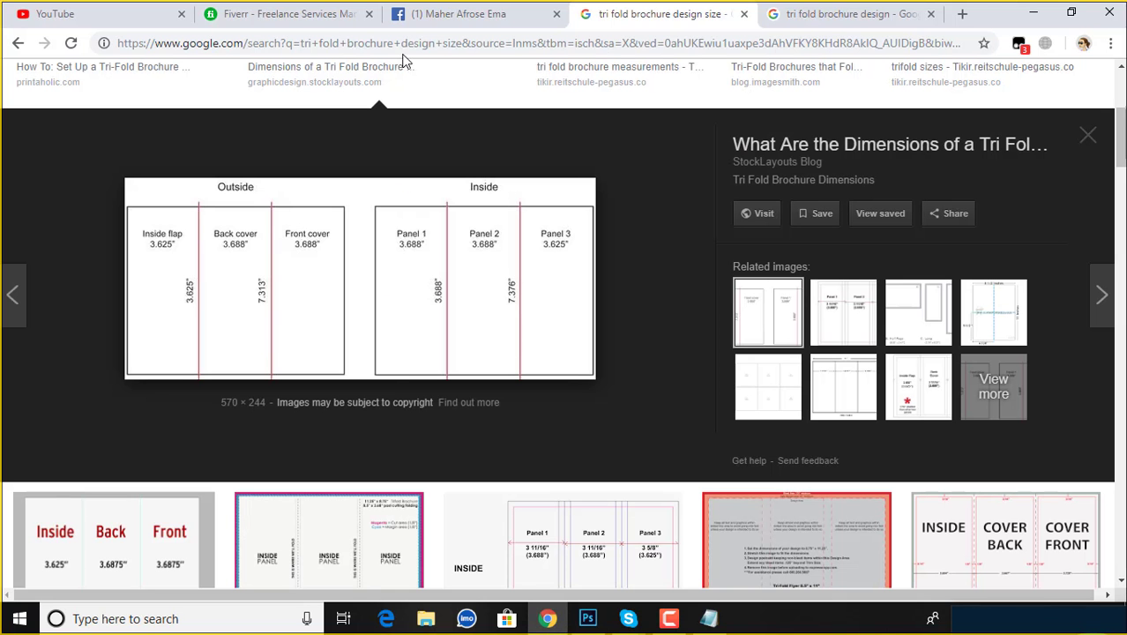
left_click(794, 13)
scroll(518, 278, "down", 3)
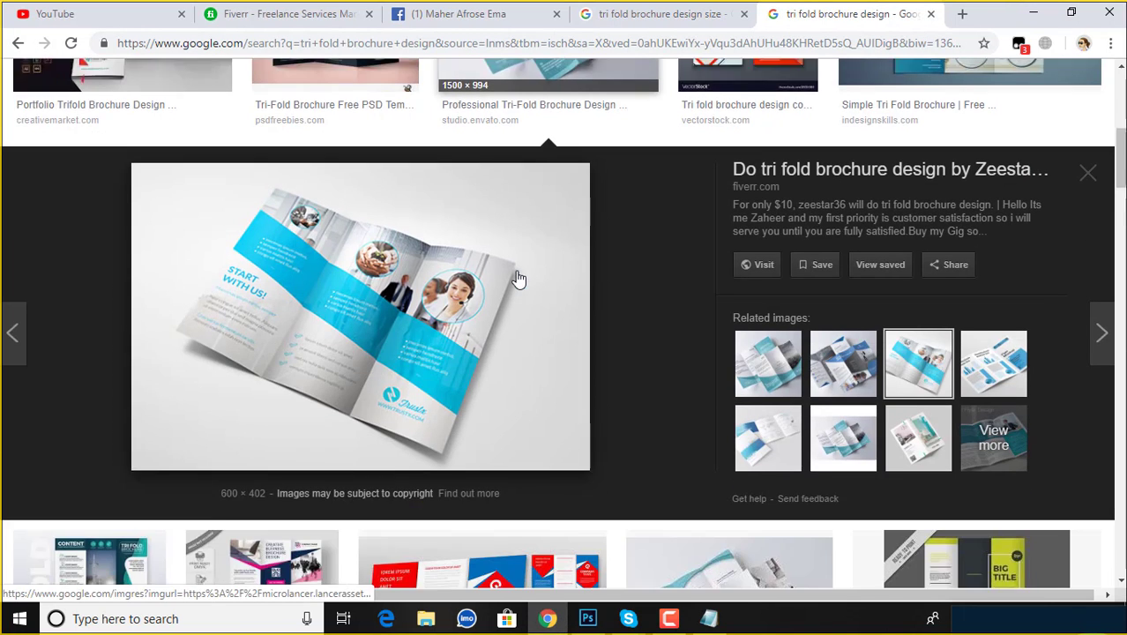
scroll(518, 279, "up", 2)
scroll(529, 262, "up", 2)
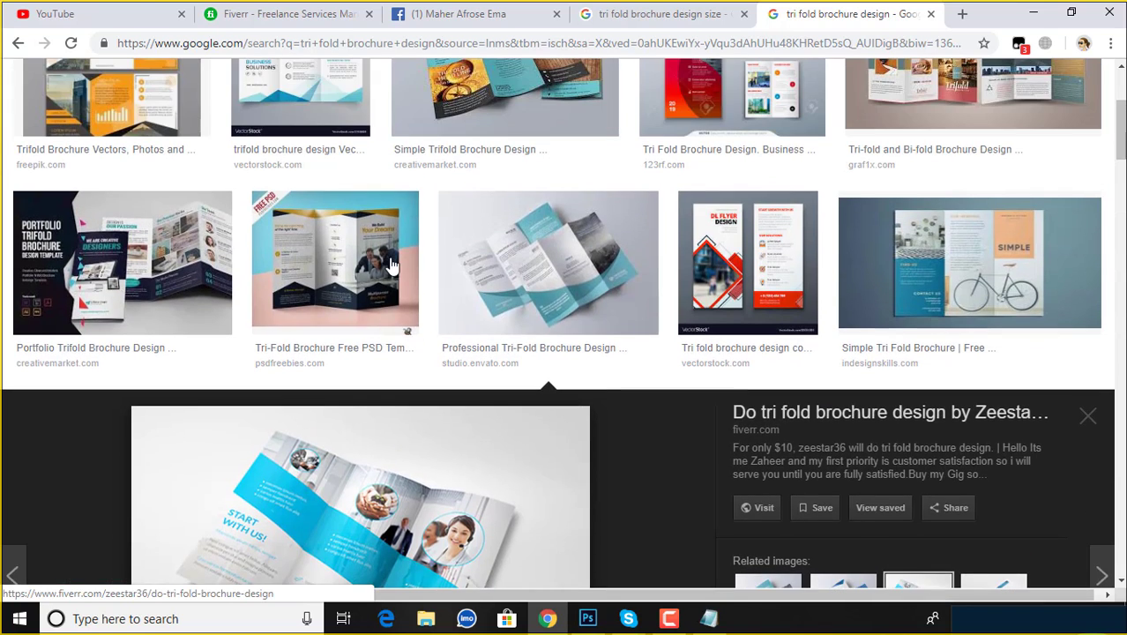
left_click(529, 263)
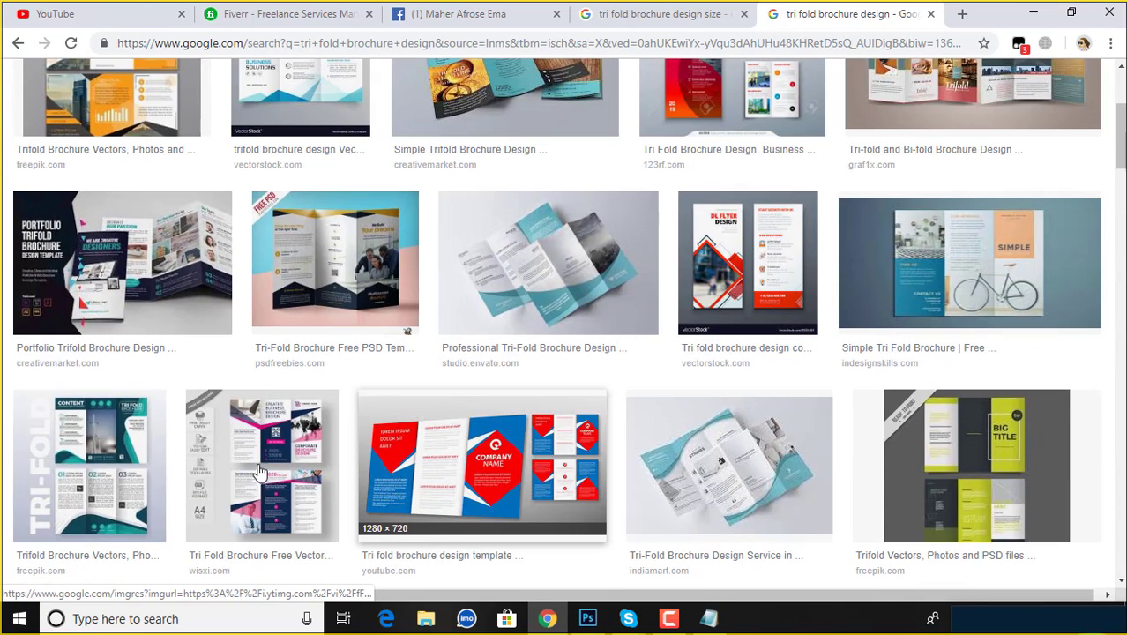
Preview the Tri Fold Brochure Free Vector and Freepik trifold brochure images.
left_click(260, 473)
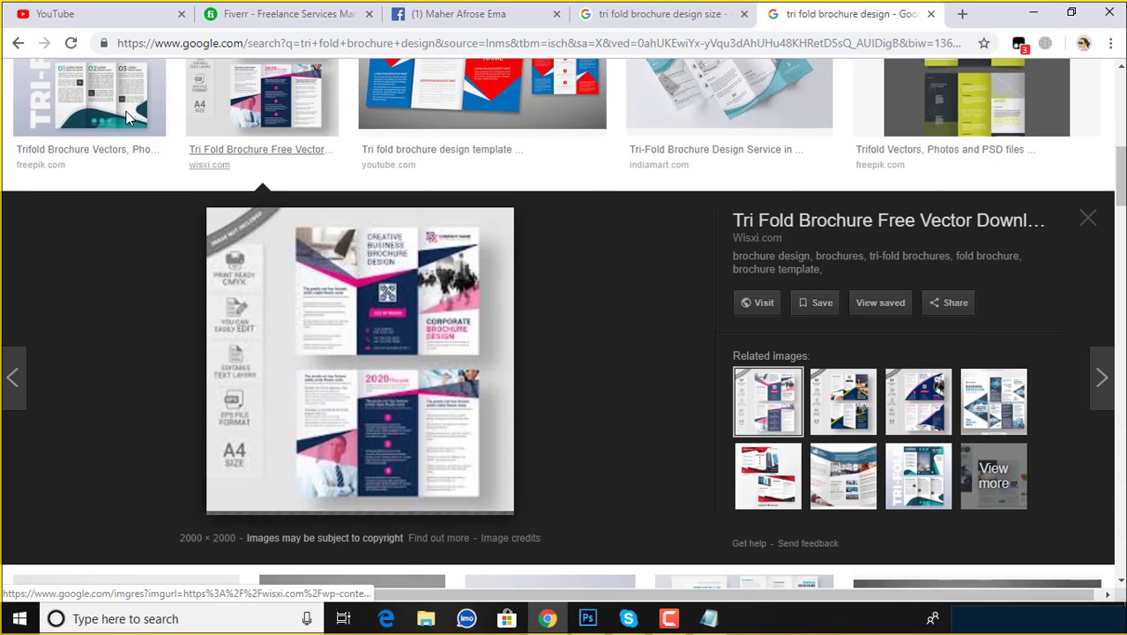
left_click(123, 113)
scroll(133, 235, "up", 3)
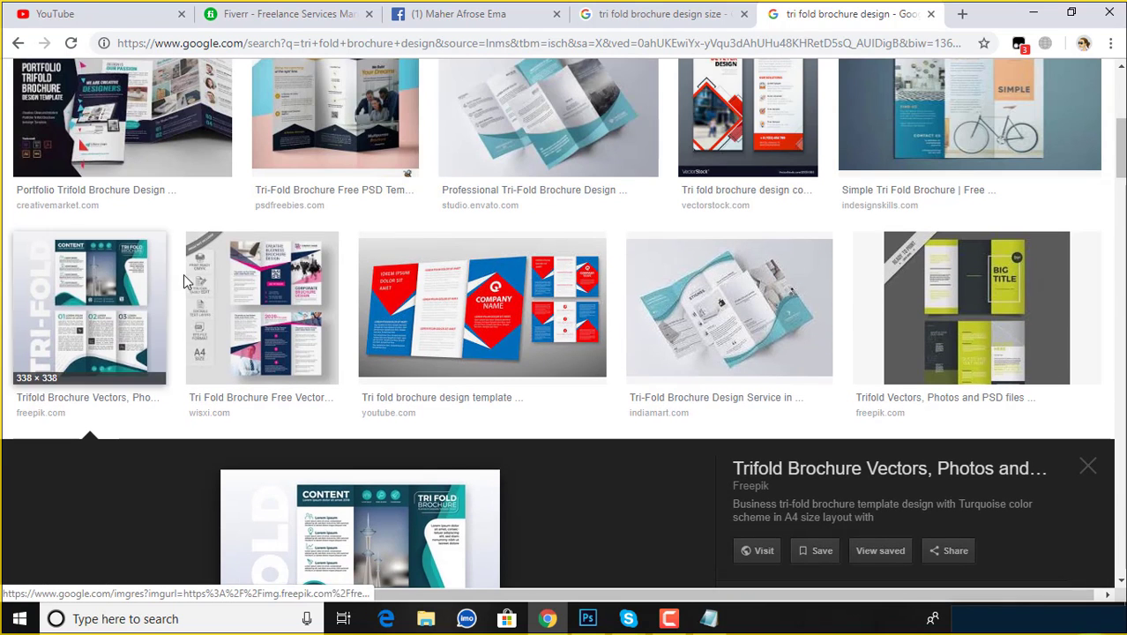
left_click(111, 286)
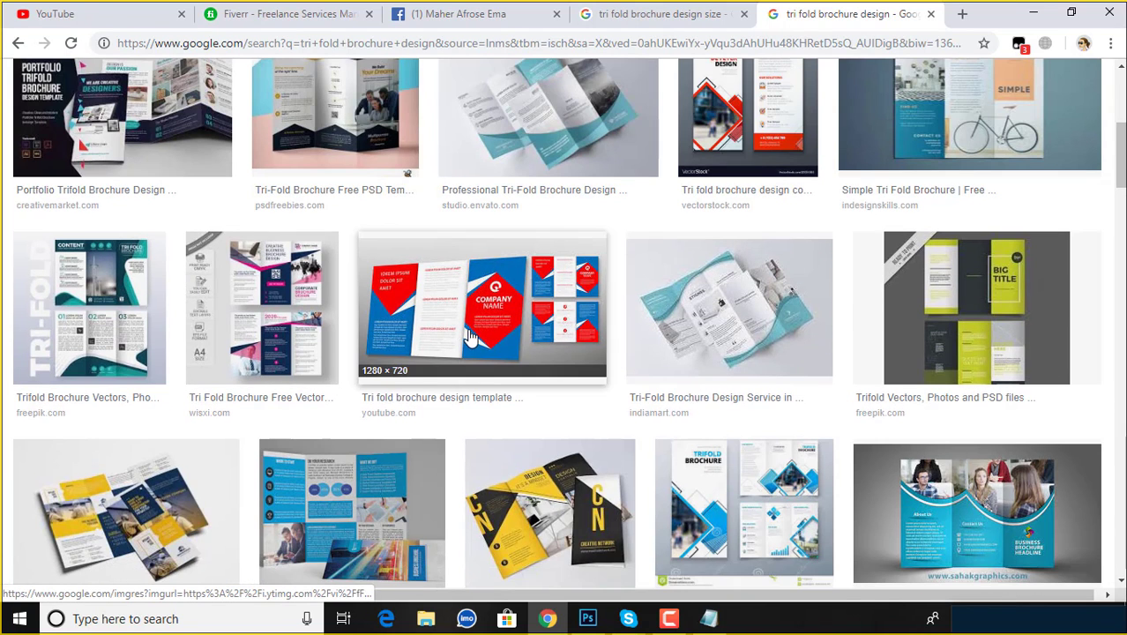
Preview the red and blue template, then the diagonal illustration brochure template.
left_click(470, 337)
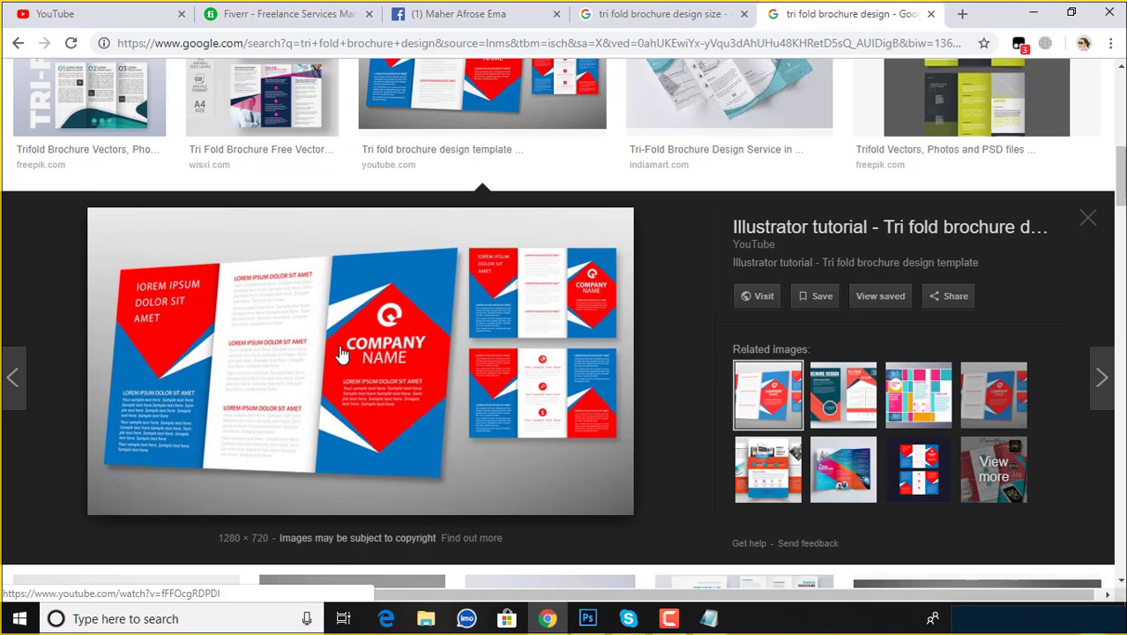
left_click(826, 397)
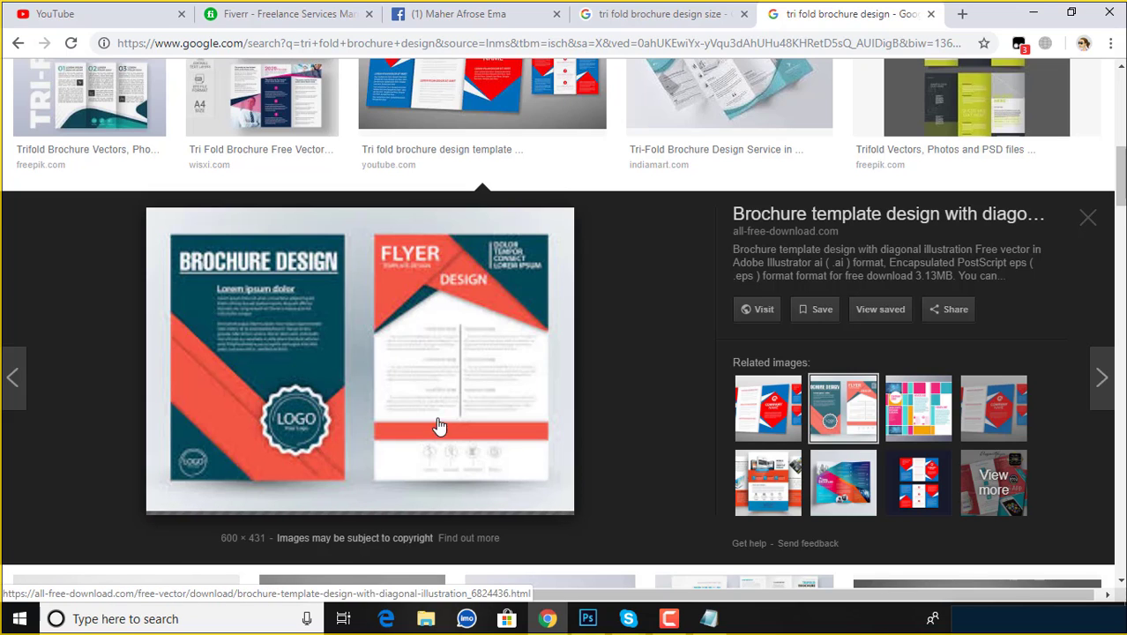
scroll(439, 427, "up", 2)
scroll(449, 428, "up", 1)
scroll(455, 429, "down", 3)
scroll(432, 456, "down", 2)
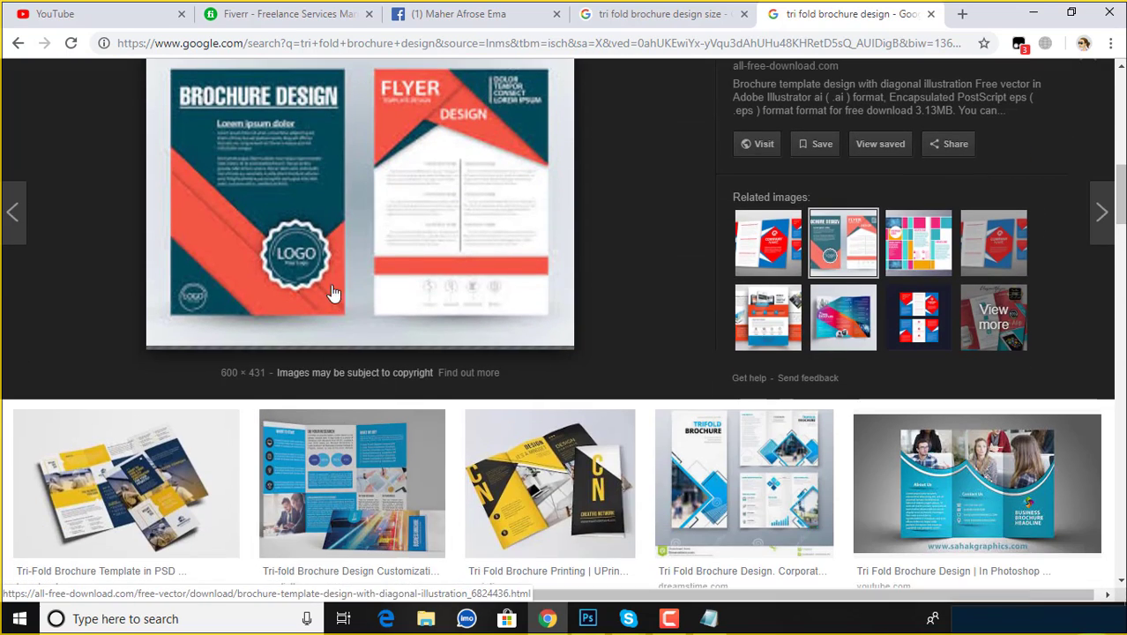
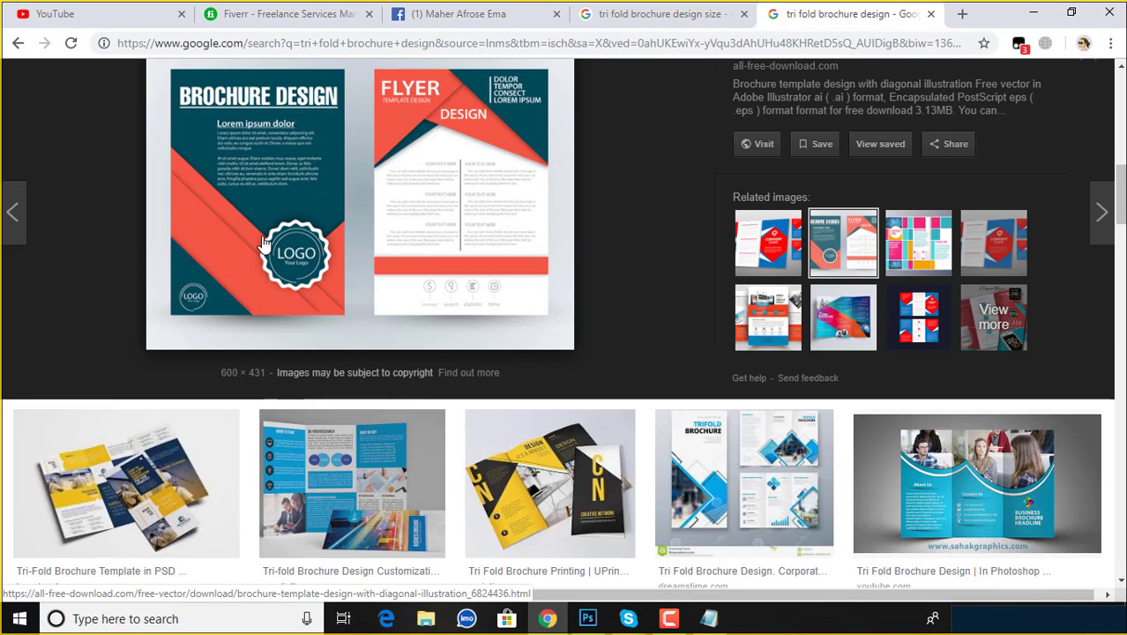
Bring the pink brochure document forward and choose the Custom Shape Tool.
left_click(587, 618)
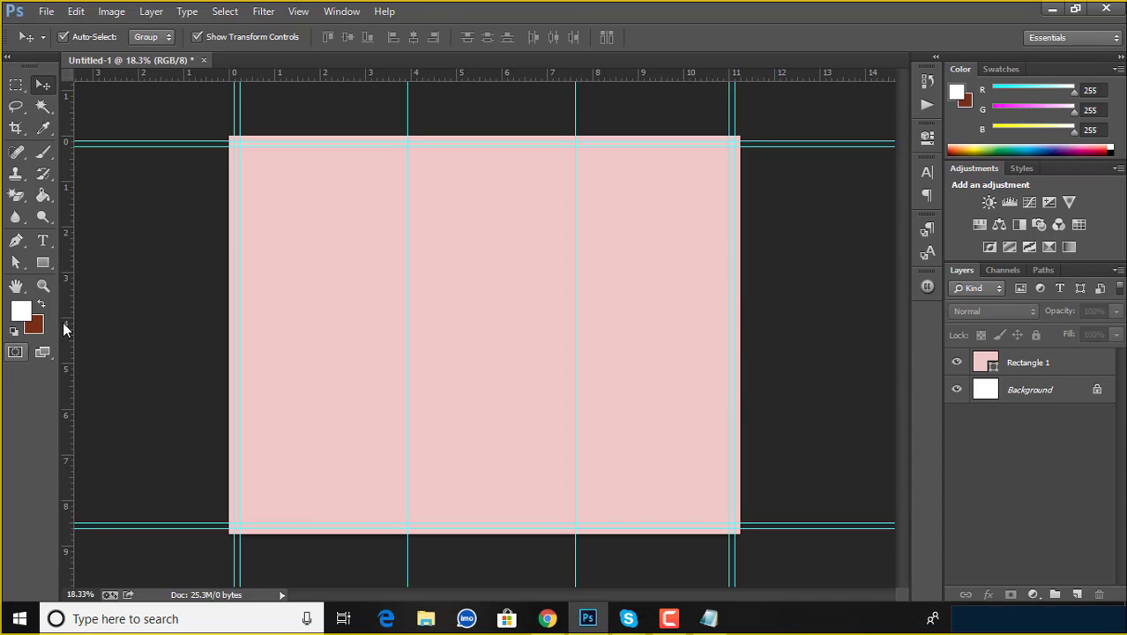
left_click_drag(50, 263, 91, 337)
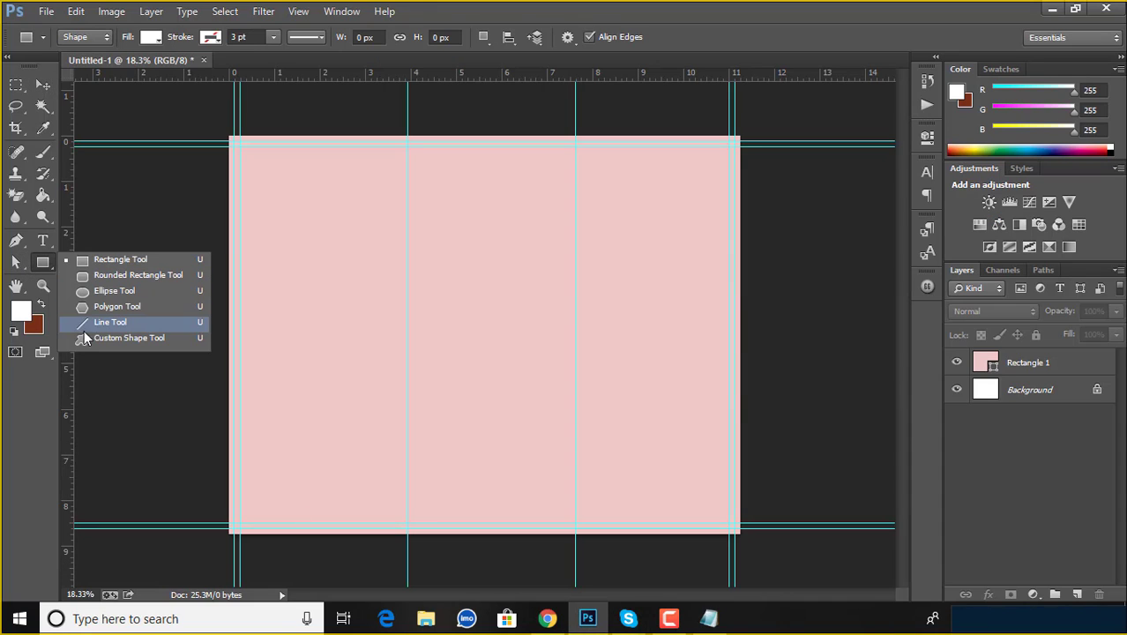
left_click(92, 338)
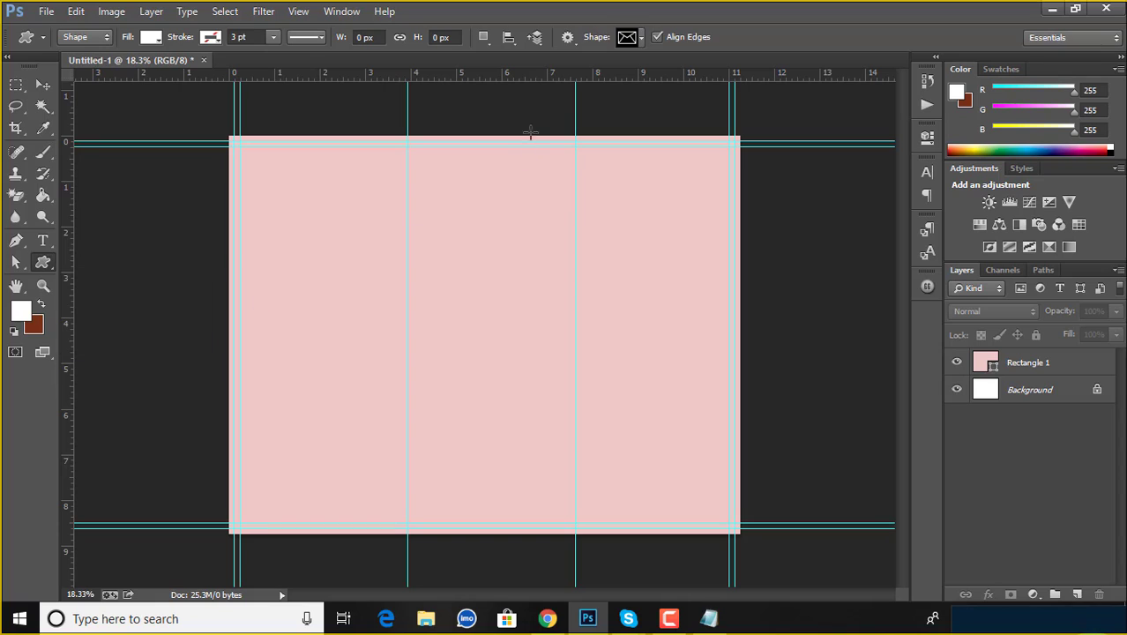
Browse the whole custom shape library without picking a shape, then return to the Move tool.
left_click(640, 39)
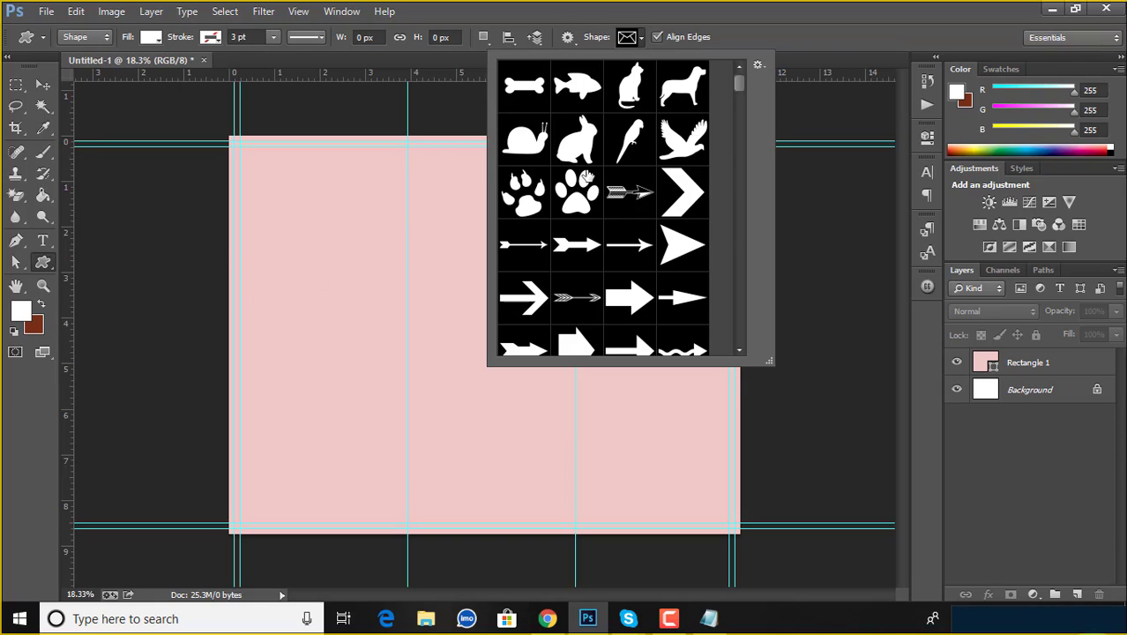
scroll(567, 297, "down", 1)
scroll(567, 297, "down", 1)
scroll(567, 297, "down", 1)
scroll(567, 297, "down", 3)
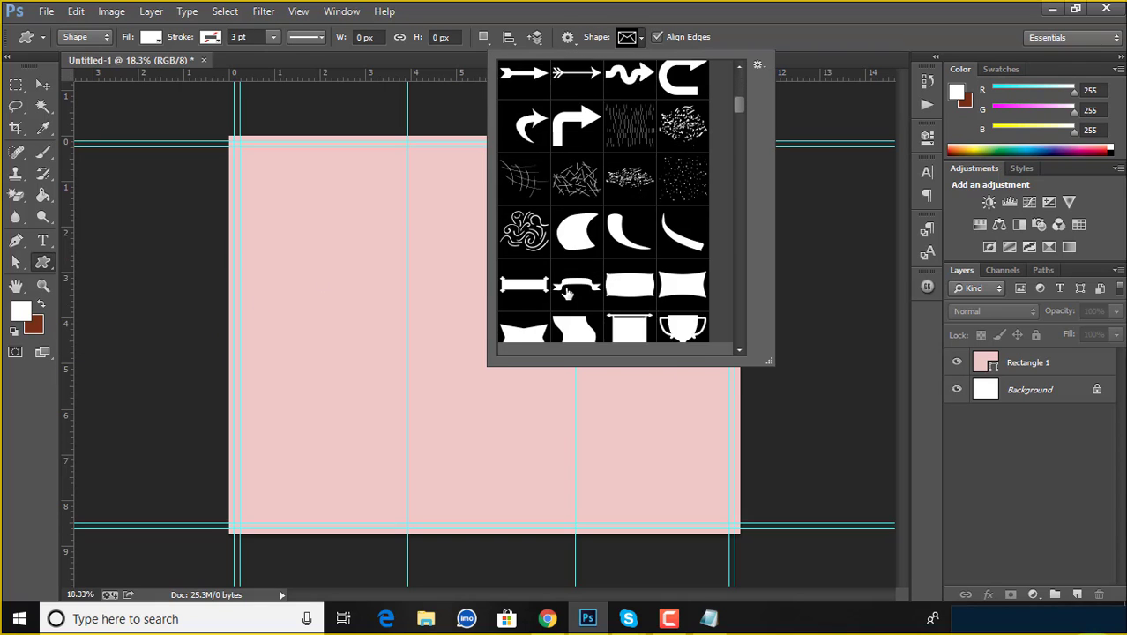
scroll(567, 297, "down", 1)
scroll(568, 297, "down", 1)
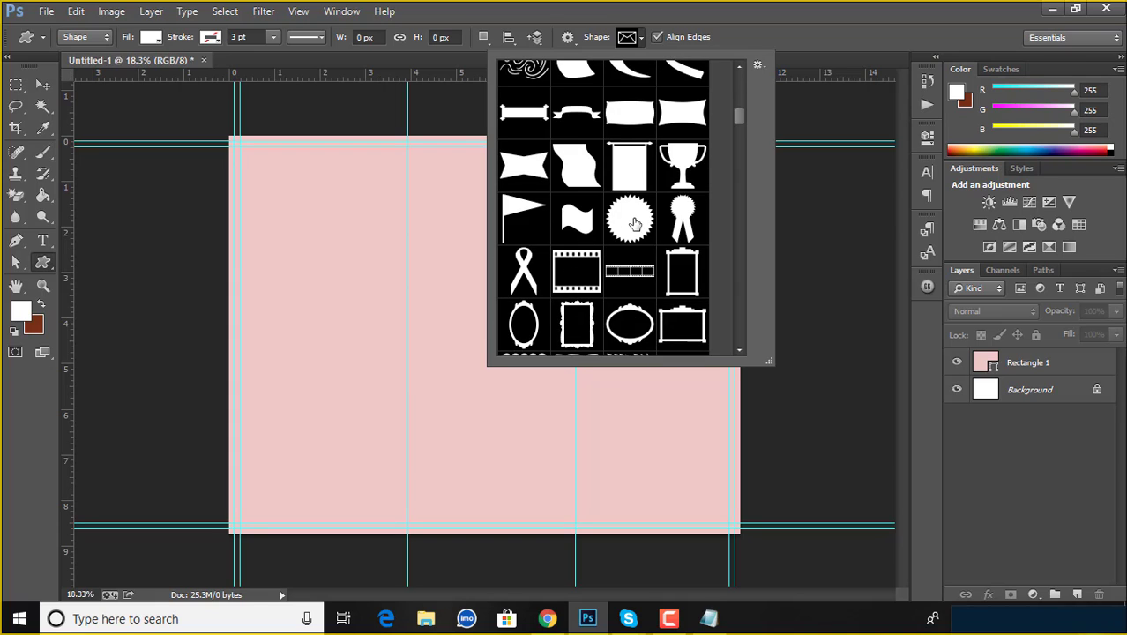
scroll(626, 208, "down", 1)
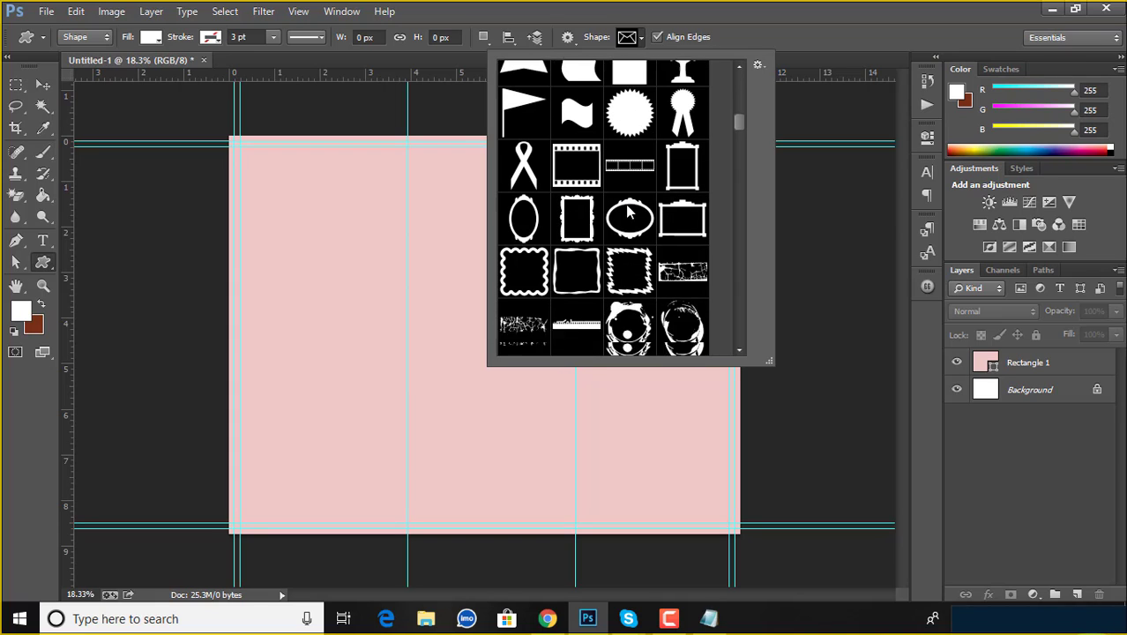
scroll(626, 209, "down", 1)
scroll(627, 209, "down", 1)
scroll(627, 211, "down", 1)
scroll(627, 210, "down", 1)
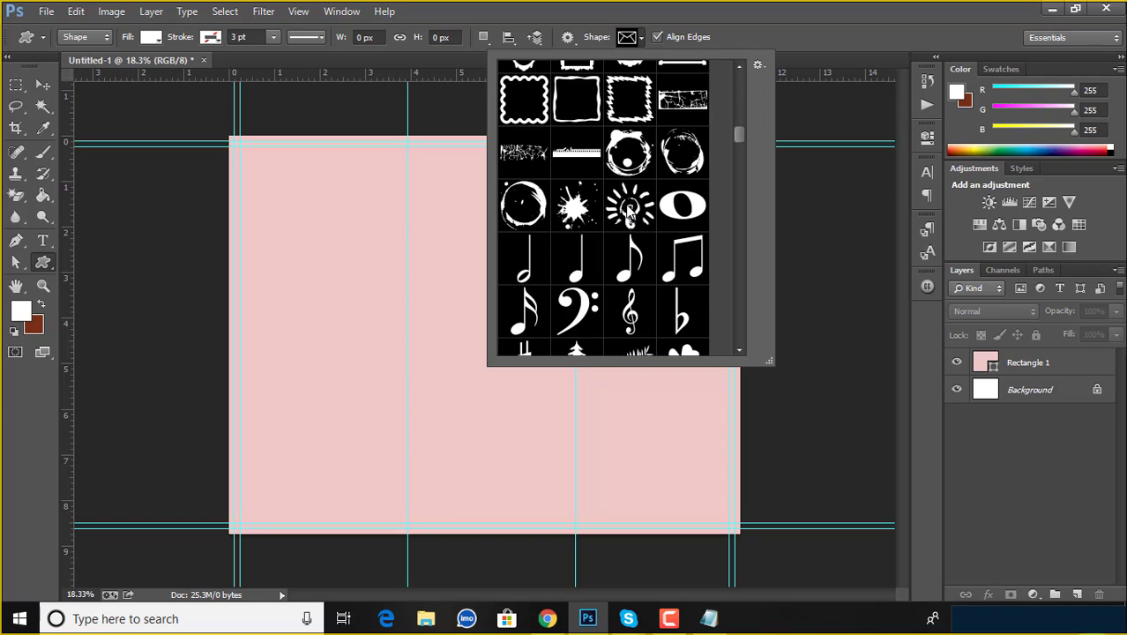
scroll(628, 210, "down", 1)
scroll(628, 212, "down", 1)
scroll(629, 213, "down", 1)
scroll(628, 211, "down", 2)
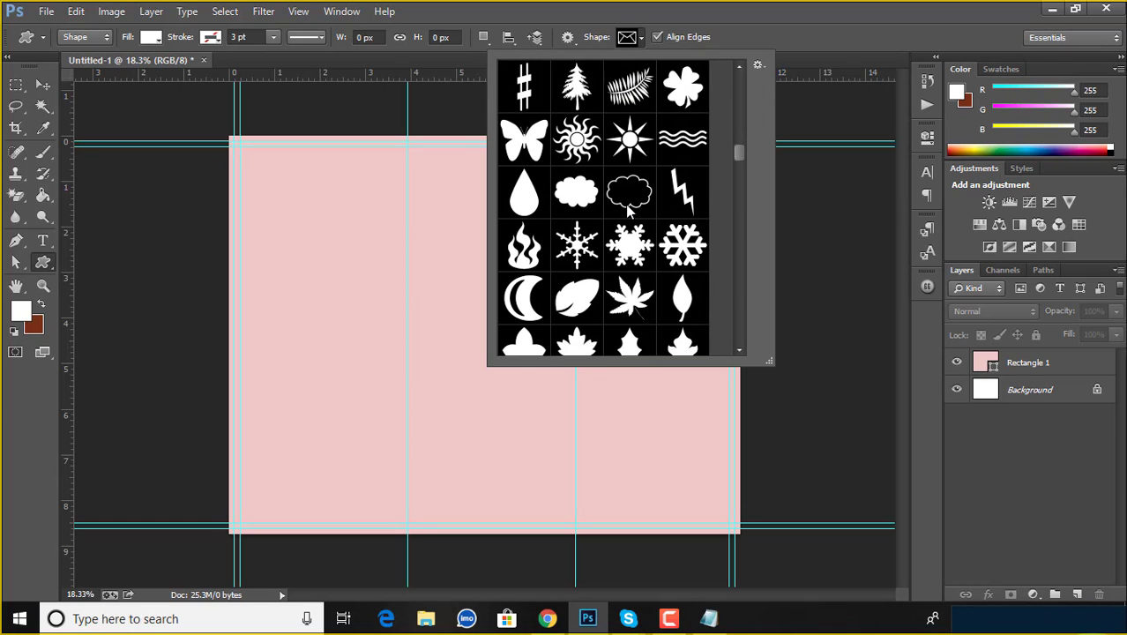
scroll(630, 190, "down", 1)
scroll(632, 186, "down", 1)
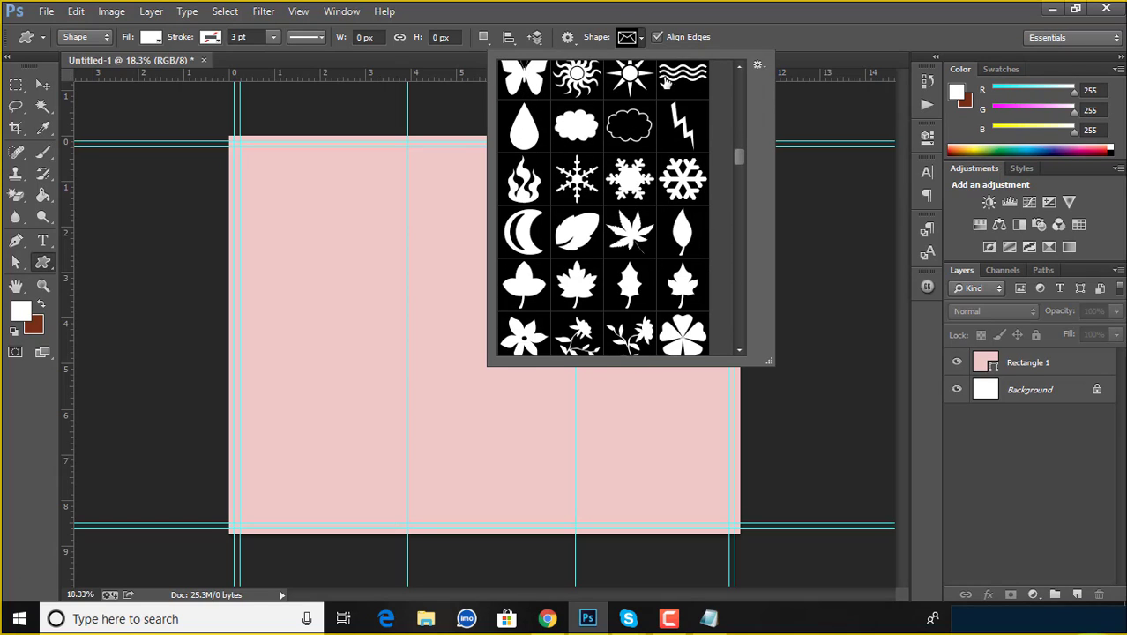
scroll(617, 144, "down", 1)
scroll(626, 136, "down", 1)
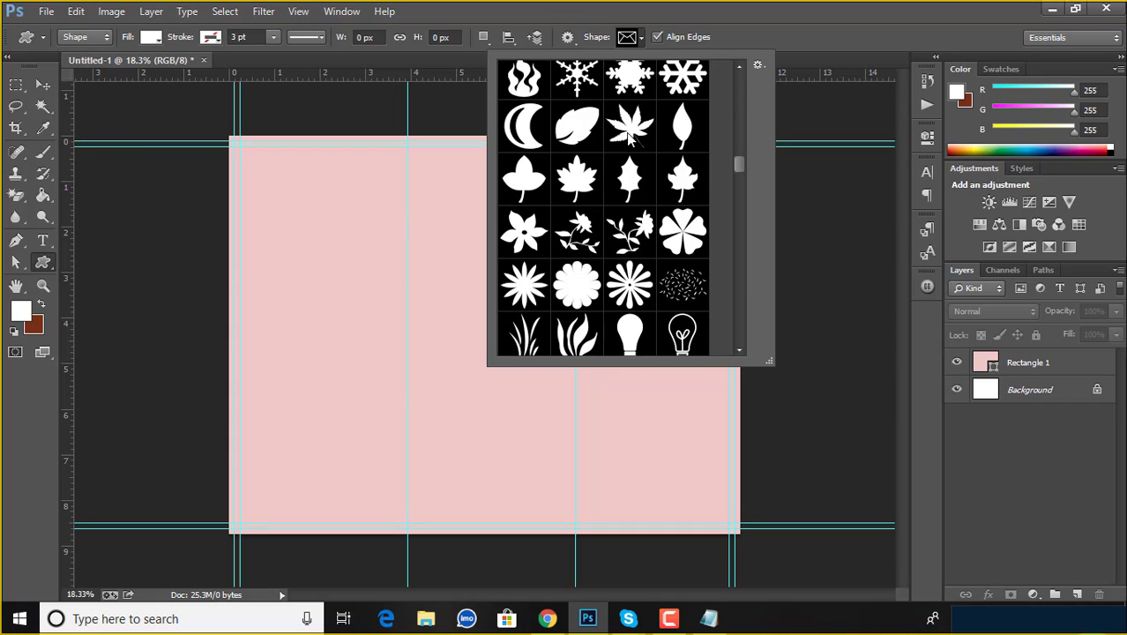
scroll(585, 282, "down", 1)
scroll(584, 282, "down", 1)
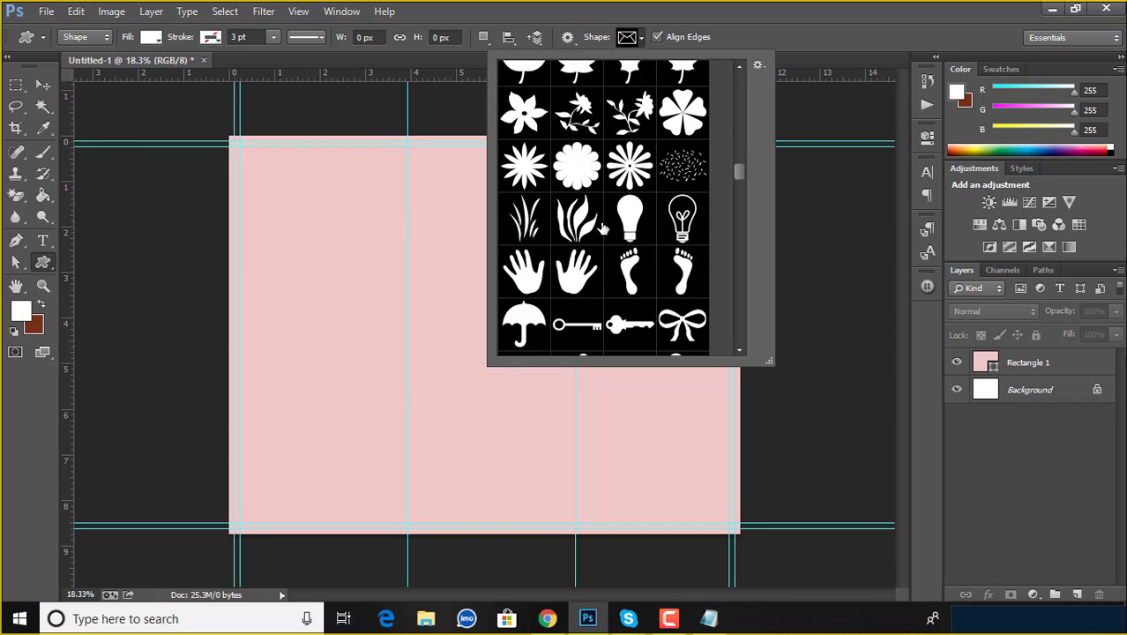
scroll(617, 246, "down", 1)
left_click(733, 36)
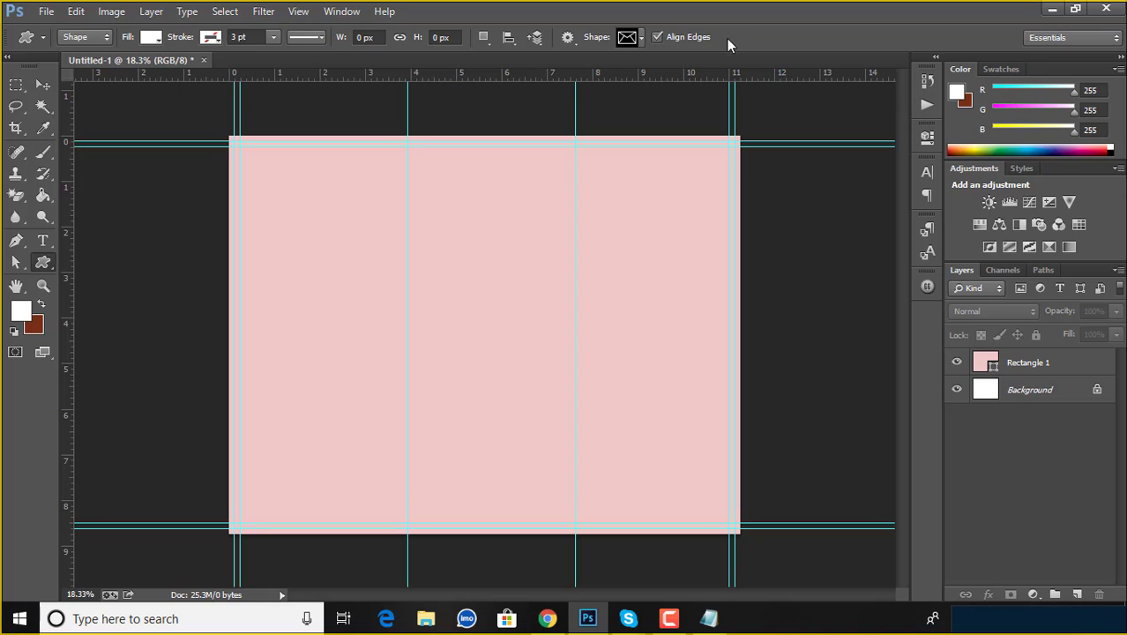
left_click(44, 86)
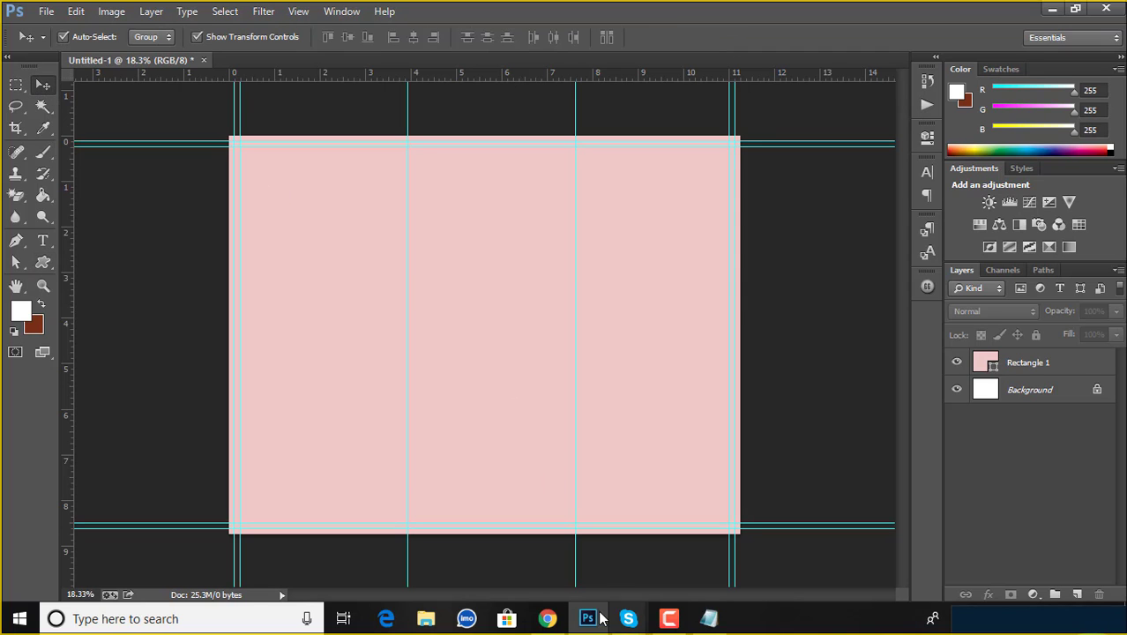
left_click(546, 619)
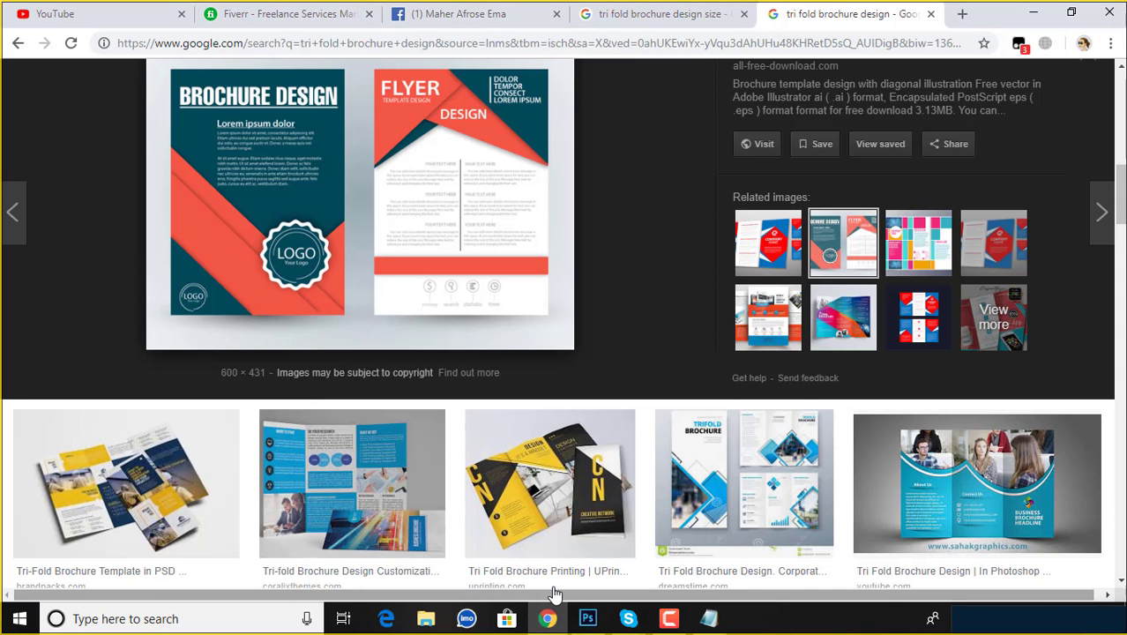
scroll(408, 280, "down", 3)
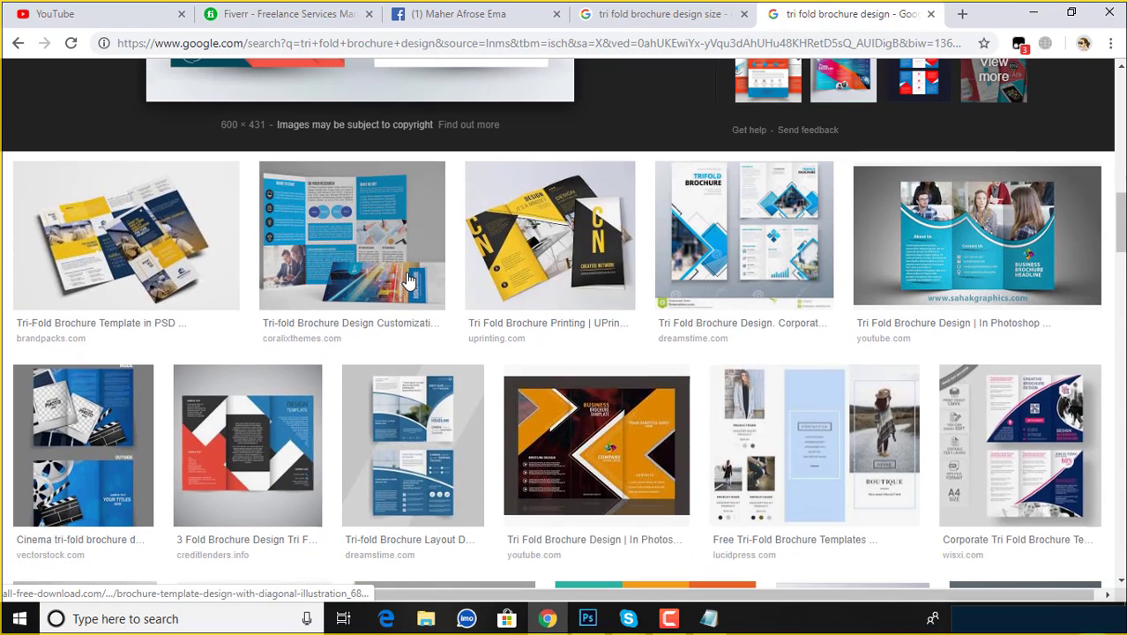
left_click(408, 281)
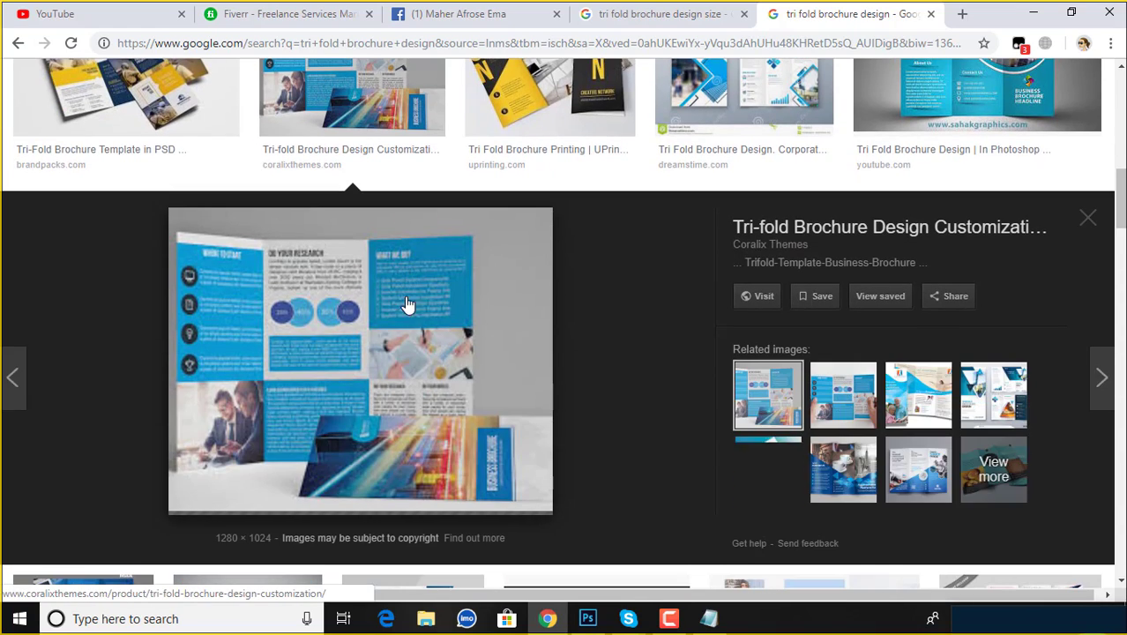
scroll(404, 352, "up", 3)
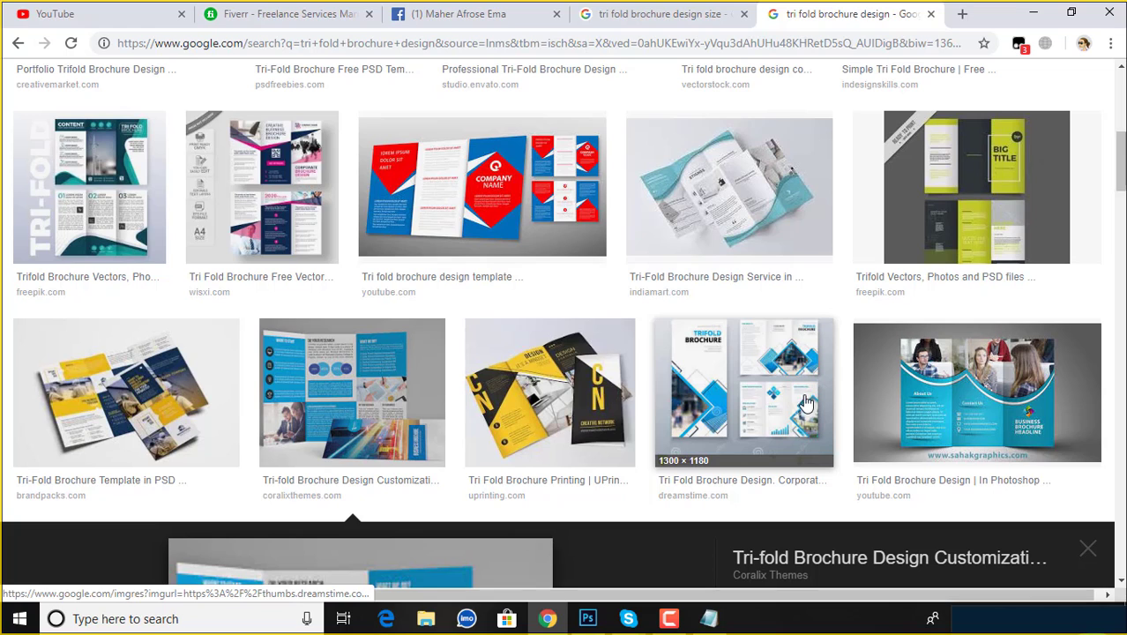
left_click(751, 231)
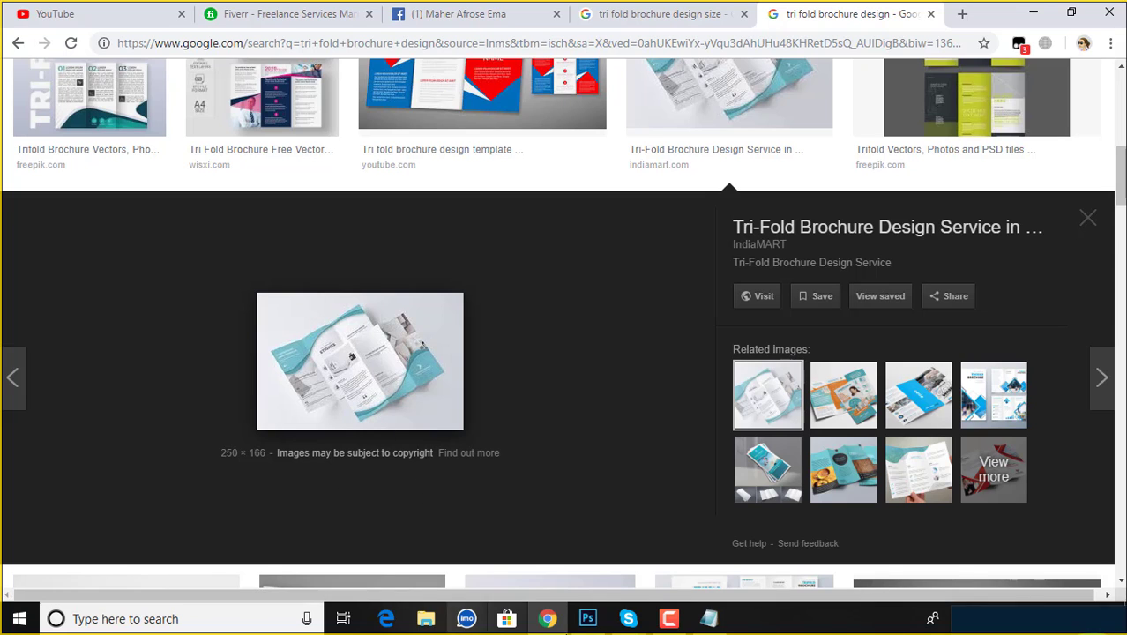
left_click(587, 618)
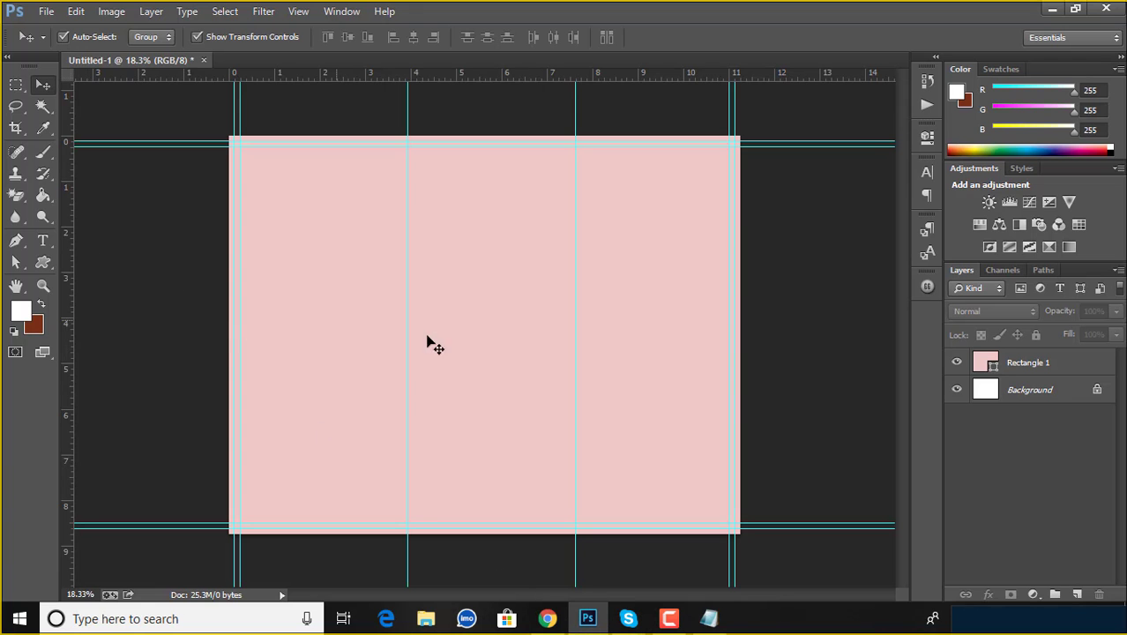
Zoom out slightly and try a Pen anchor at the bottom-left corner, then undo it.
key("ctrl+minus")
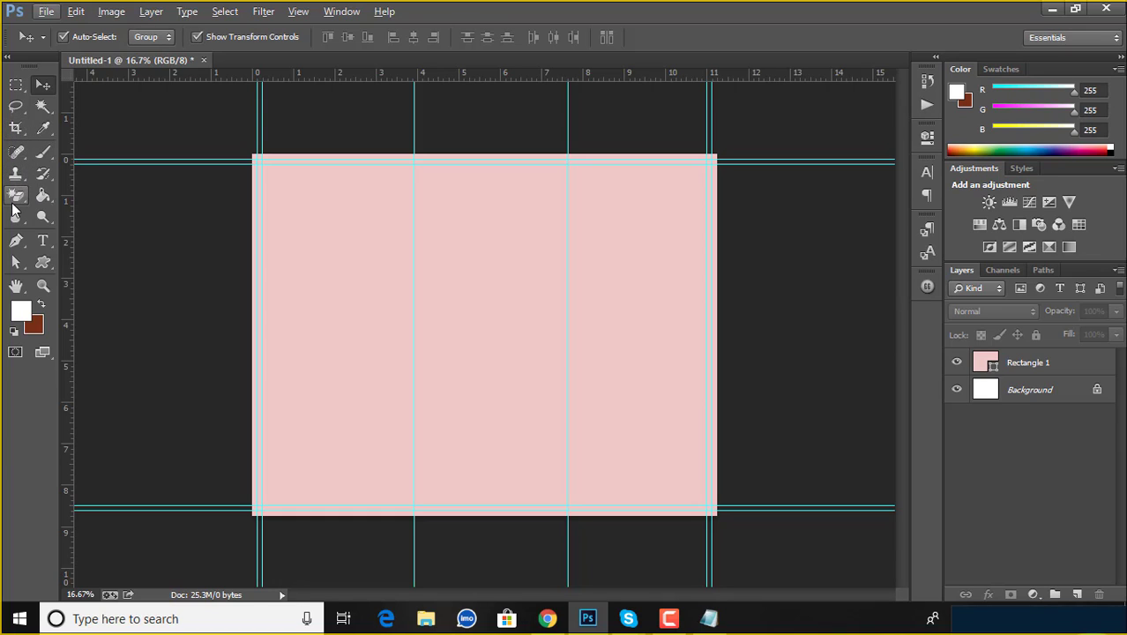
left_click(18, 242)
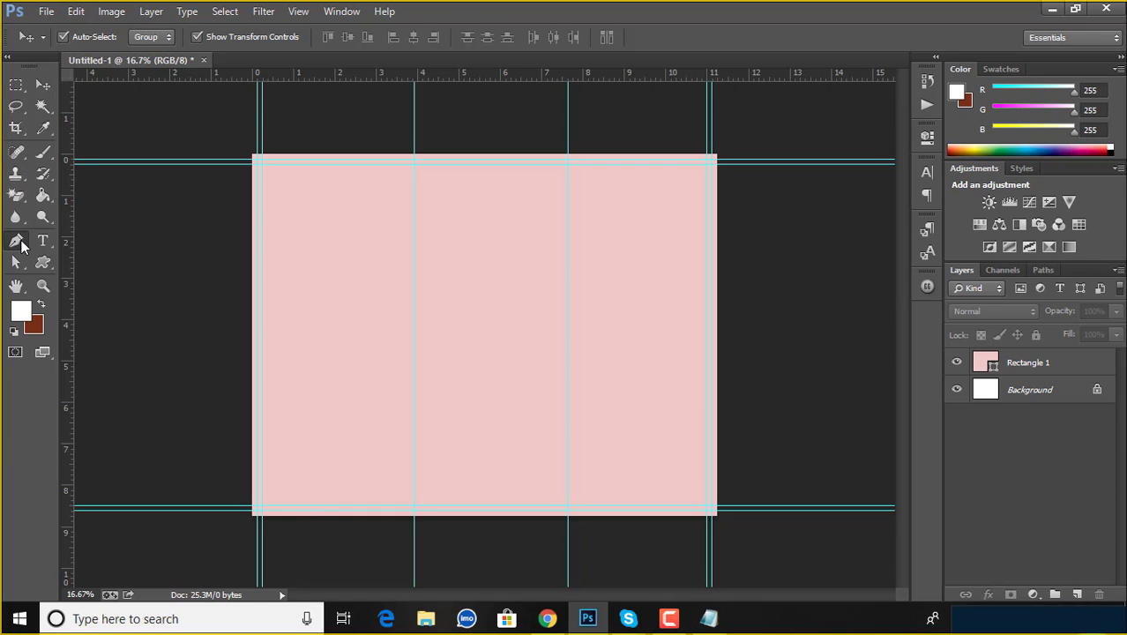
left_click(257, 511)
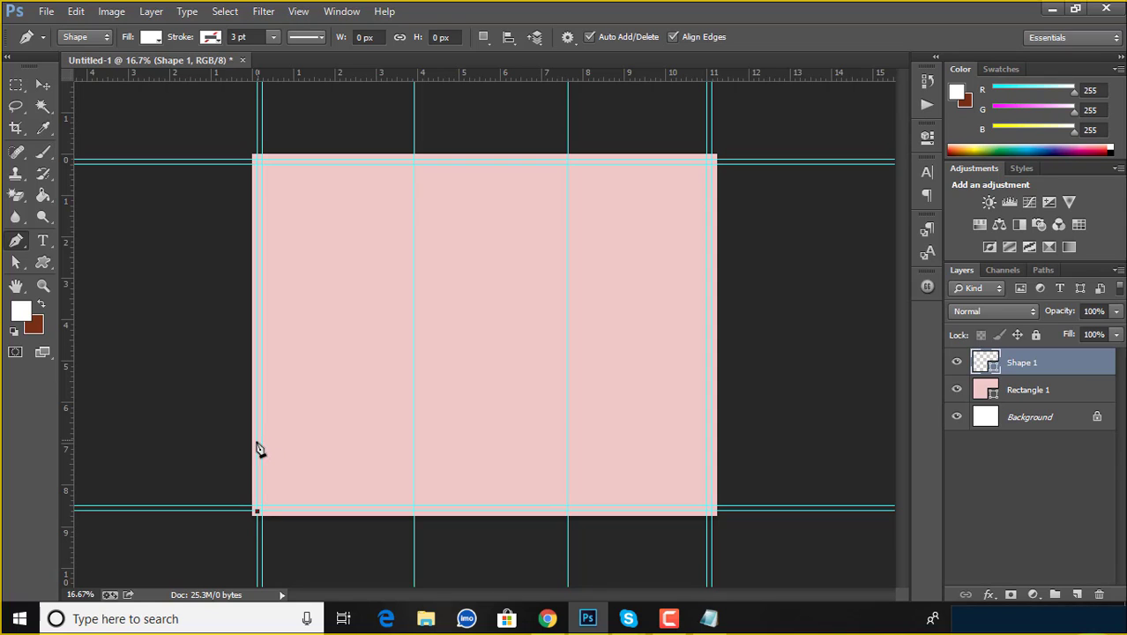
key("ctrl+z")
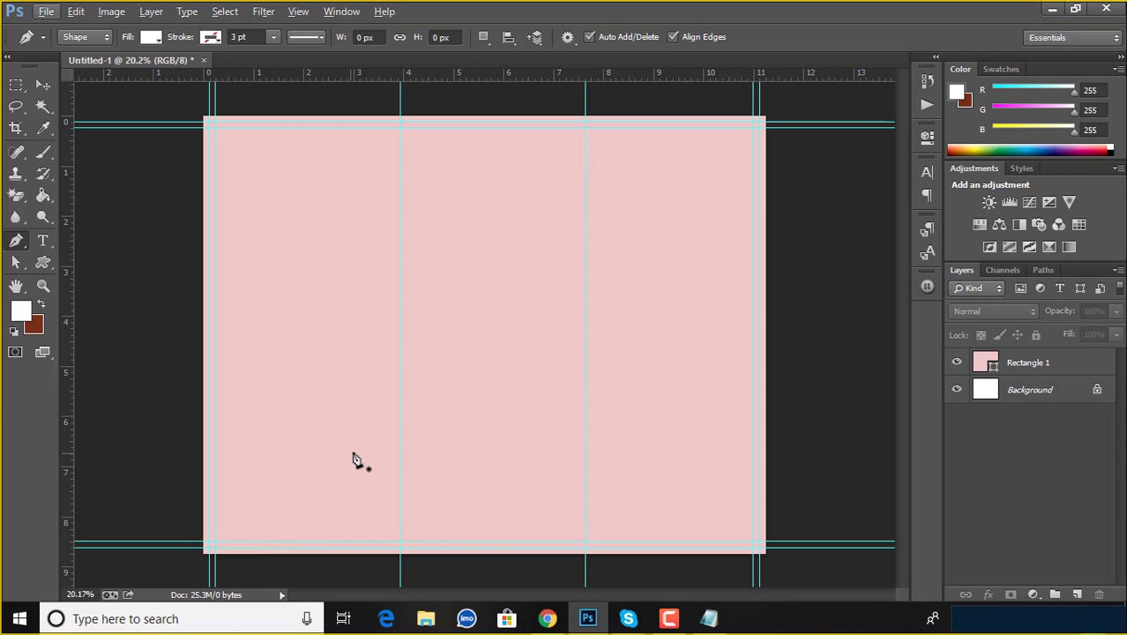
Adjust the view of the brochure and go back to the Google Images references.
scroll(251, 558, "up", 1)
scroll(336, 452, "up", 1)
left_click_drag(336, 451, 440, 272)
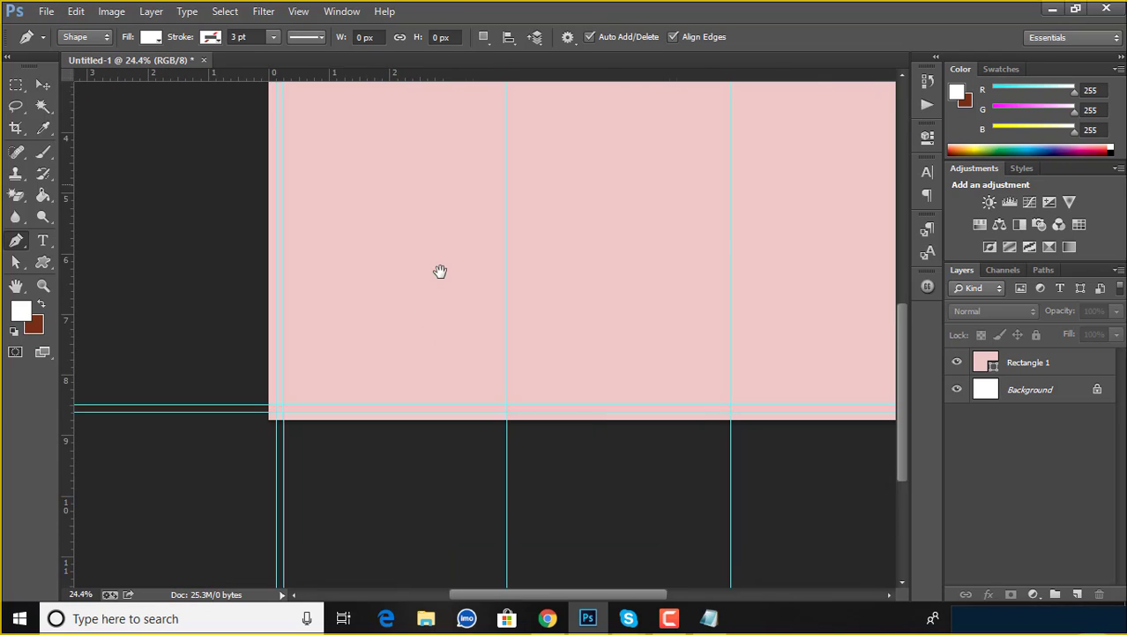
scroll(440, 271, "down", 2)
left_click(42, 85)
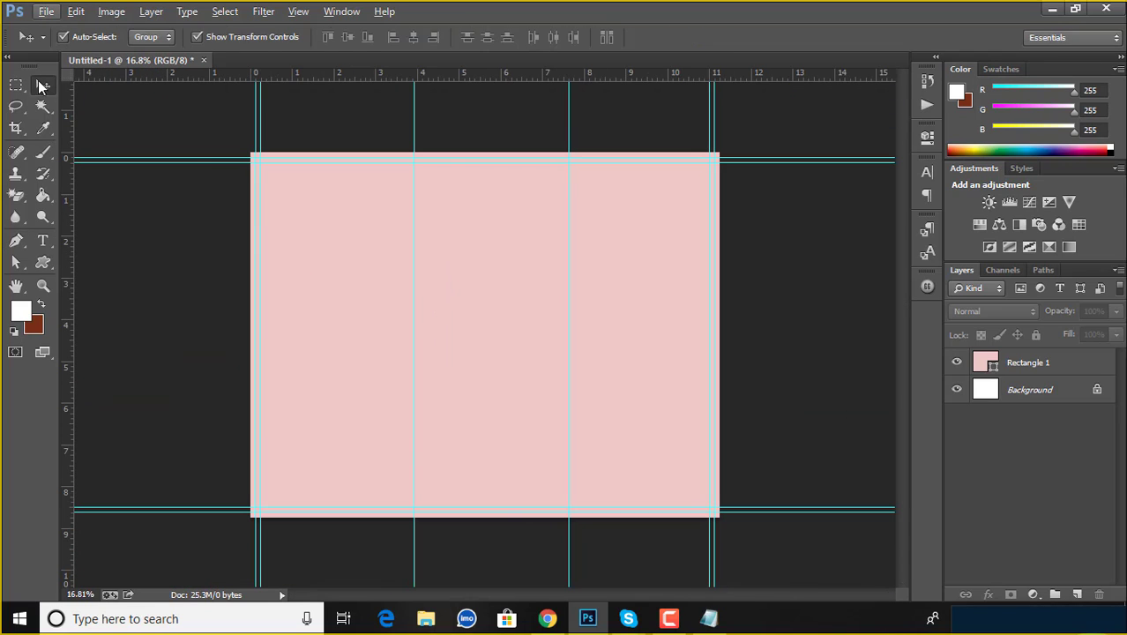
left_click(546, 618)
Browse the Freepik tri-fold previews and open the related yellow 123rf brochure design.
scroll(395, 327, "up", 1)
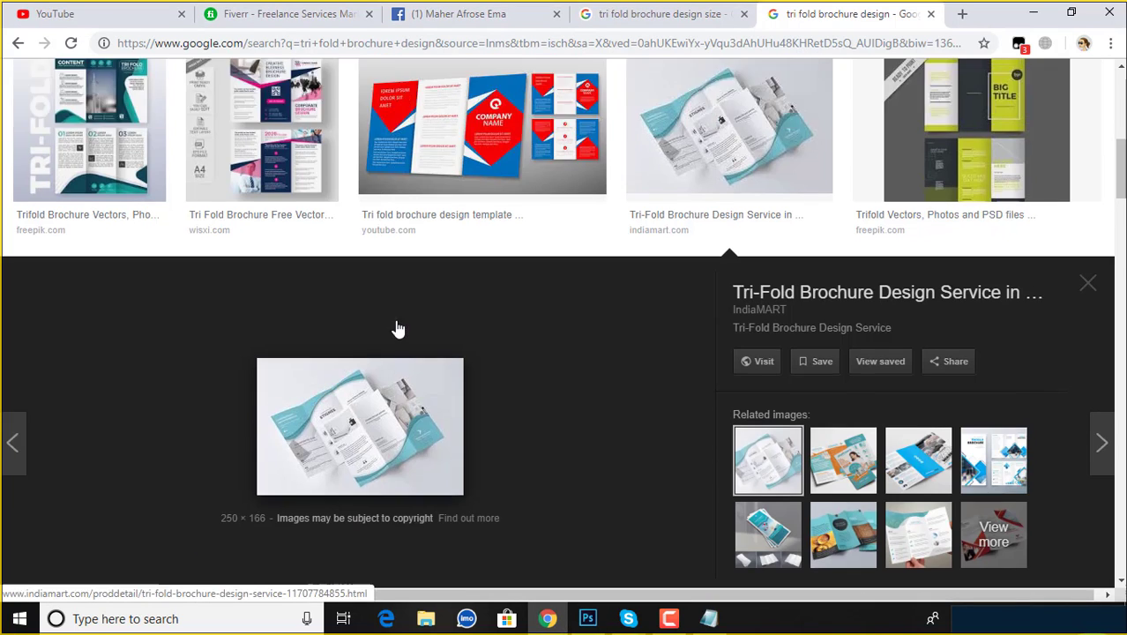
scroll(395, 327, "up", 2)
scroll(395, 327, "up", 1)
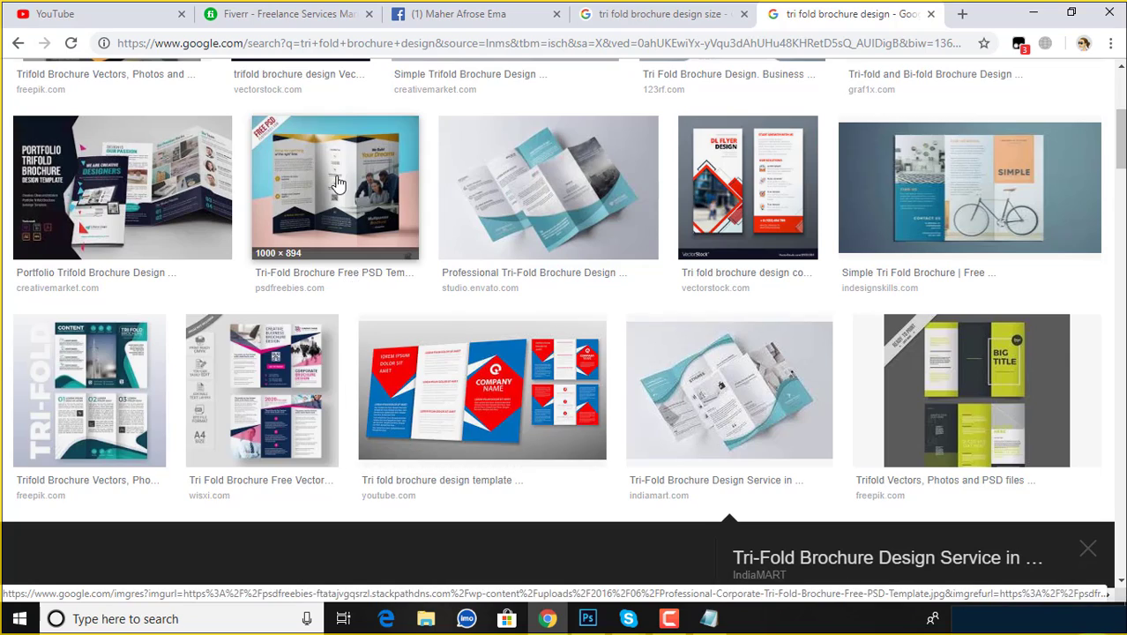
left_click(352, 275)
scroll(370, 441, "up", 2)
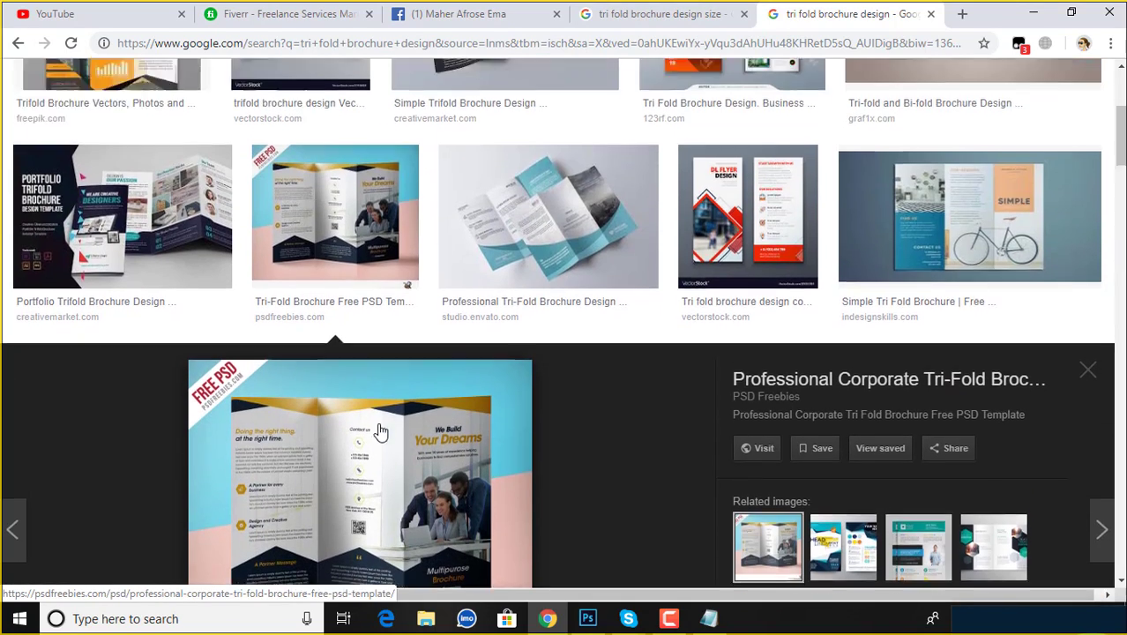
scroll(331, 435, "up", 1)
scroll(331, 435, "up", 2)
left_click(151, 274)
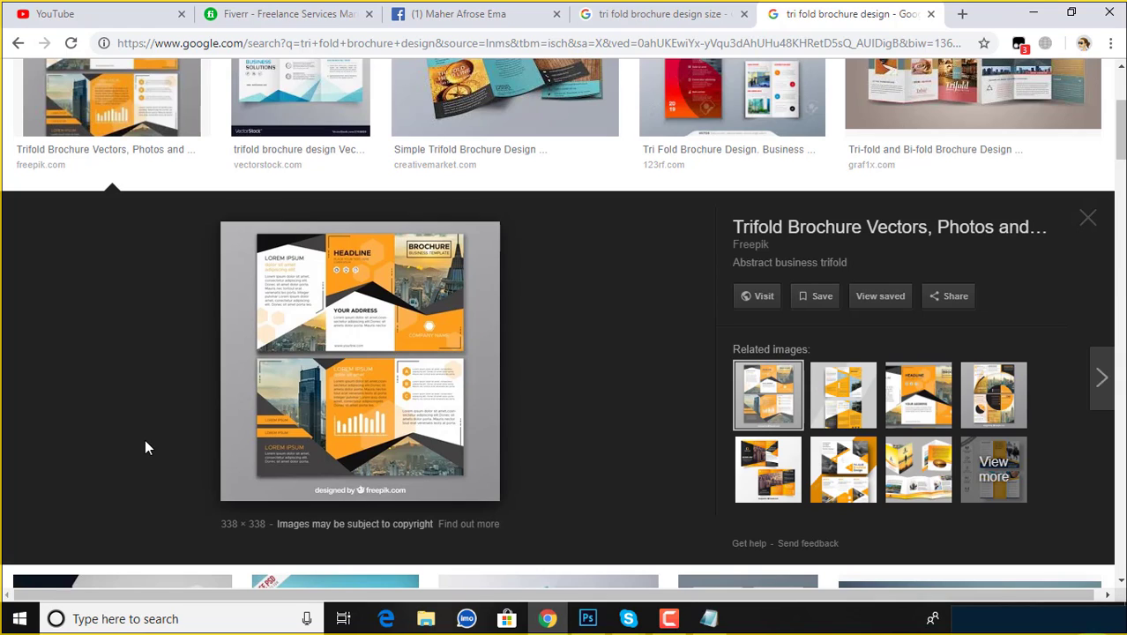
left_click(844, 408)
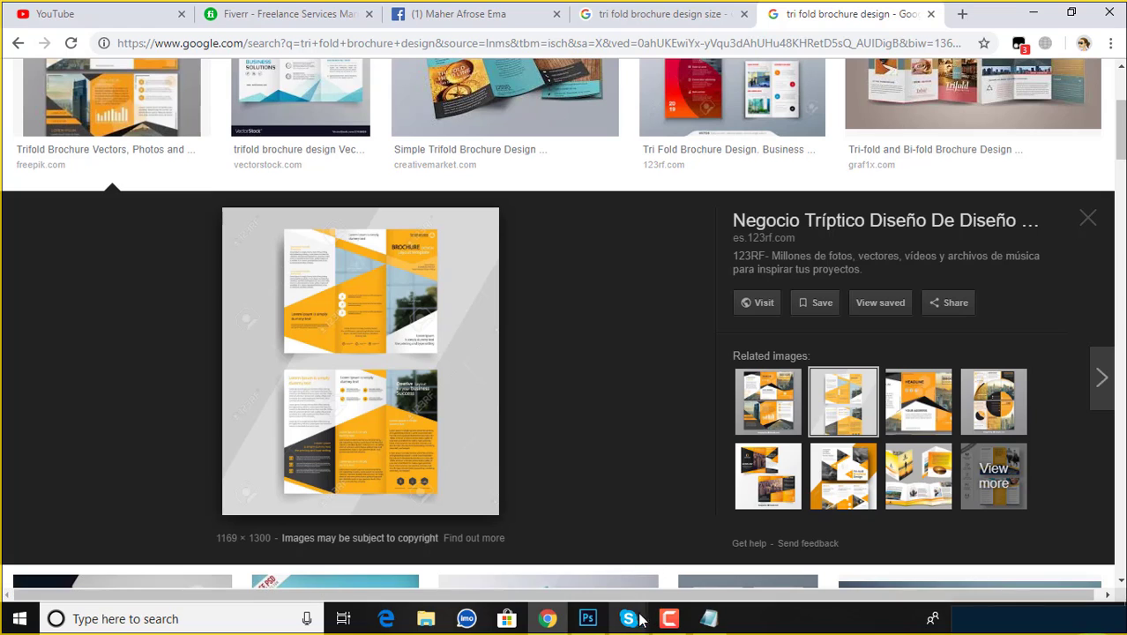
Copy the 123rf brochure image to the clipboard and return to Photoshop.
right_click(351, 374)
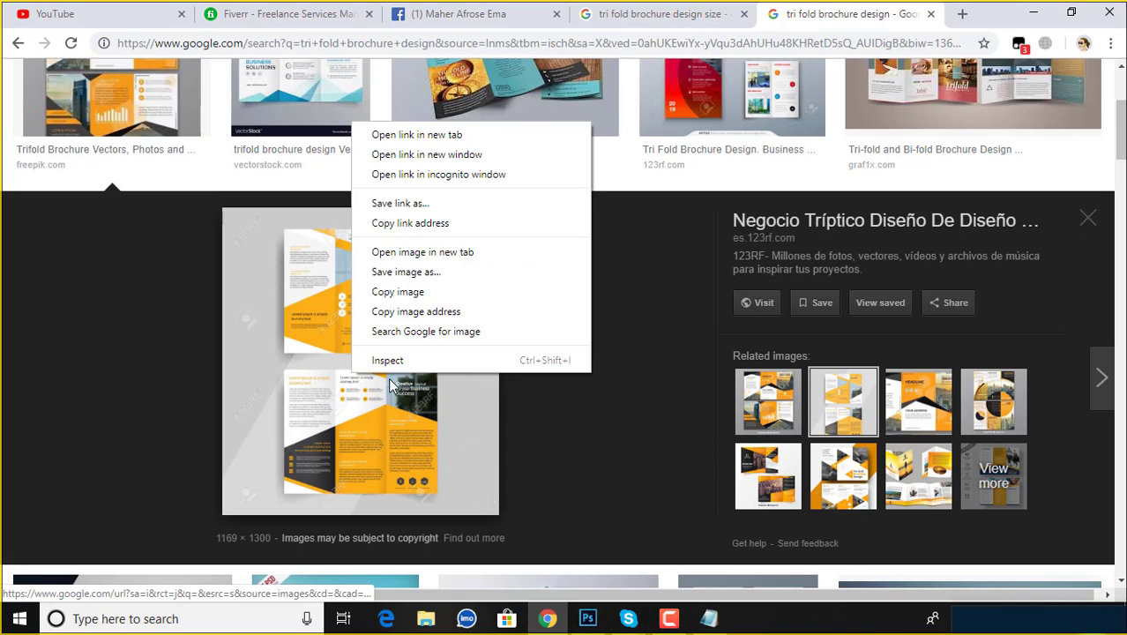
left_click(397, 300)
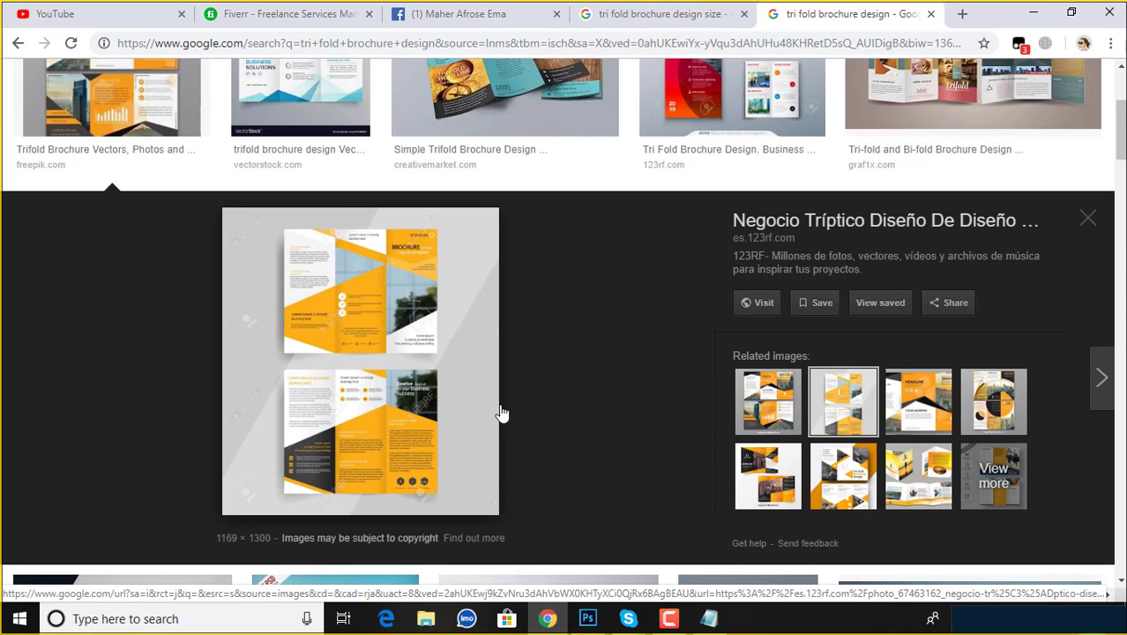
left_click(590, 618)
Paste the 123rf brochure reference into the layout and move it toward the top left.
key("ctrl+v")
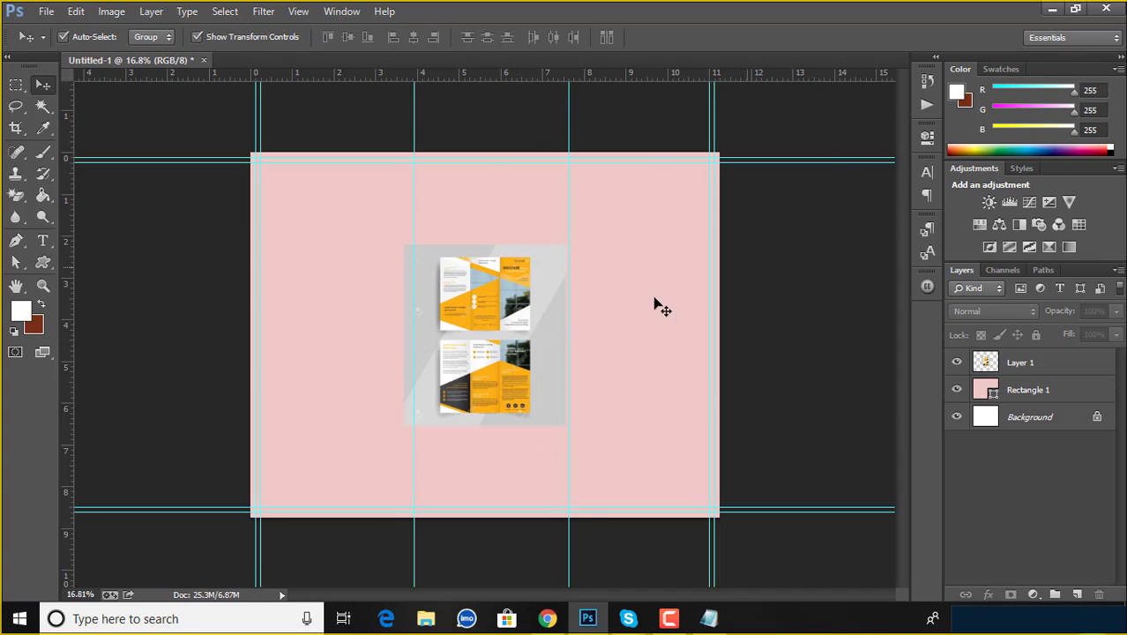
left_click_drag(485, 343, 627, 322)
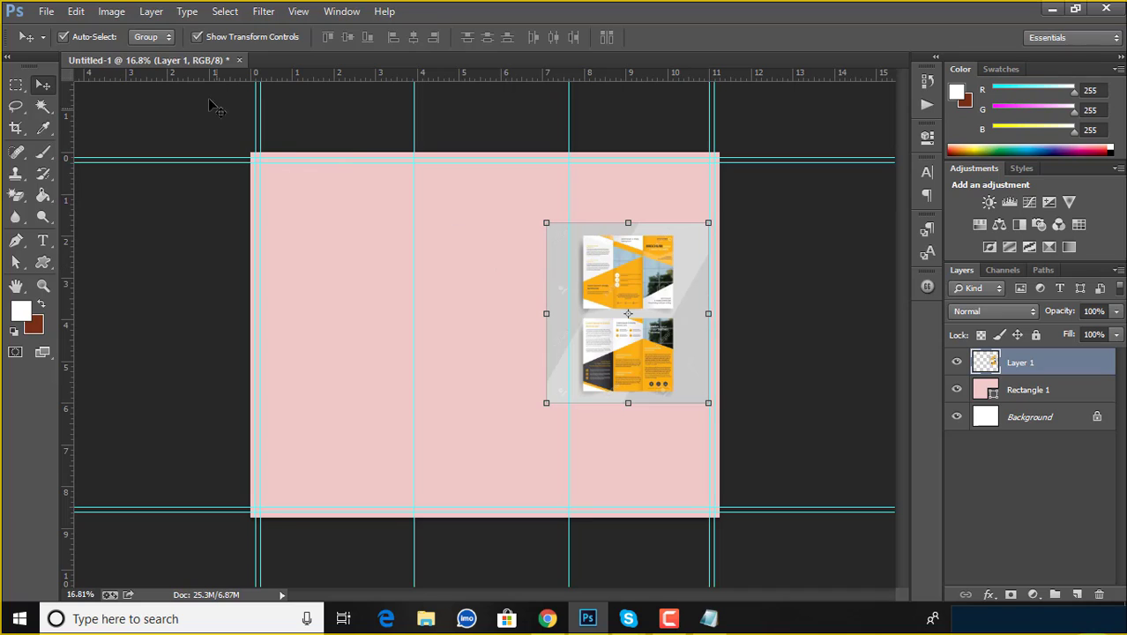
mouse_move(612, 280)
left_mouse_down()
mouse_move(335, 64)
mouse_move(326, 259)
left_mouse_up()
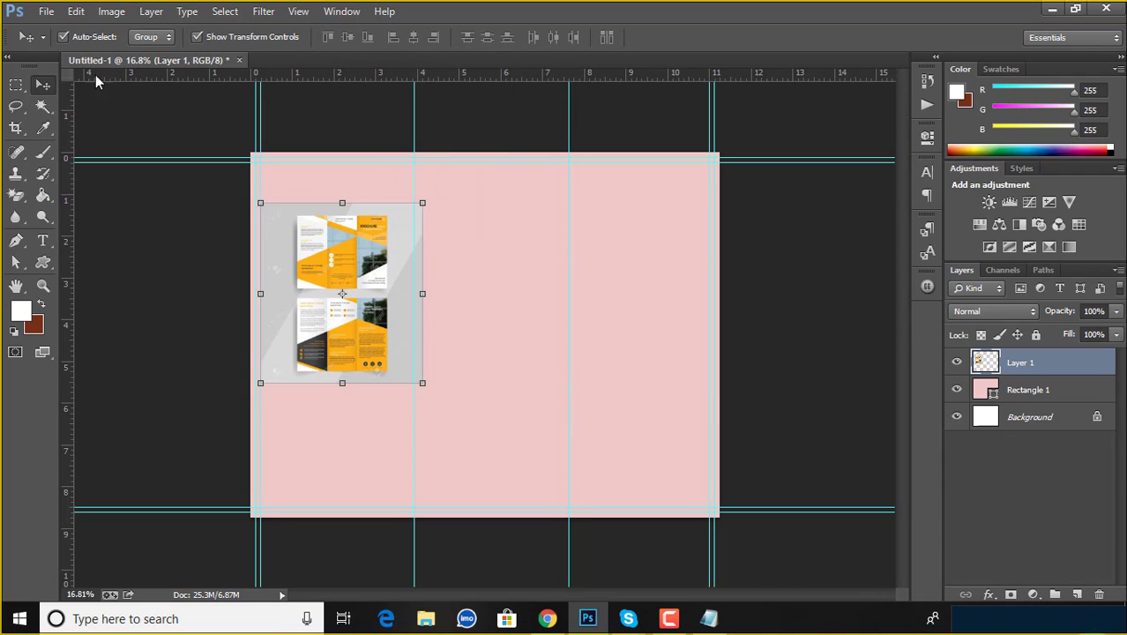
Create a new 1169 × 1300 document using the Clipboard preset.
left_click(46, 11)
left_click(61, 45)
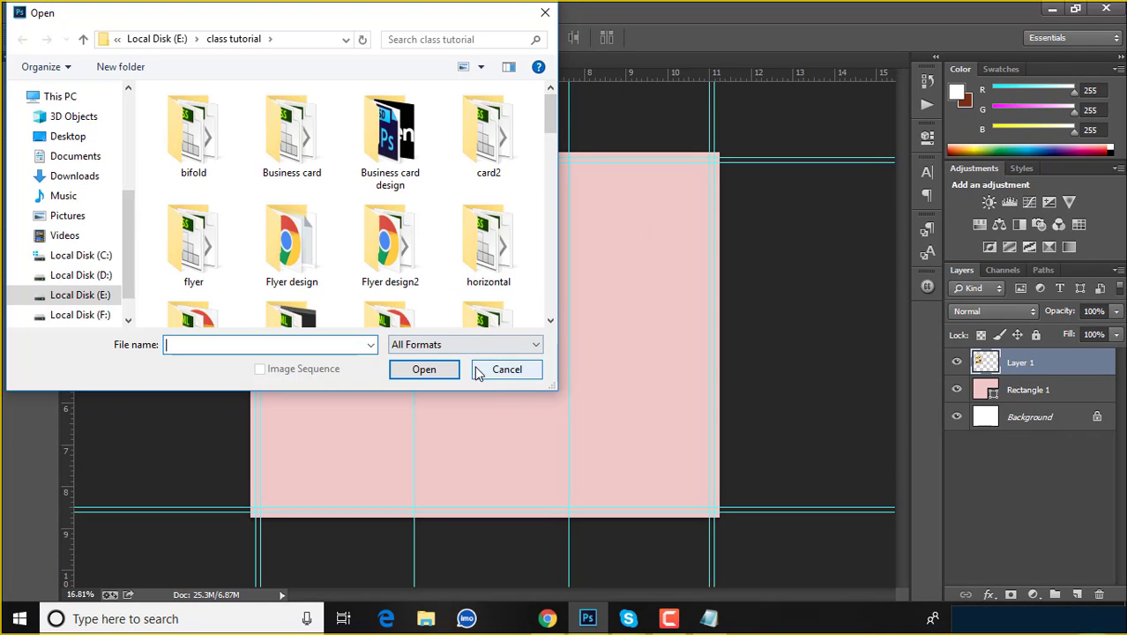
left_click(477, 371)
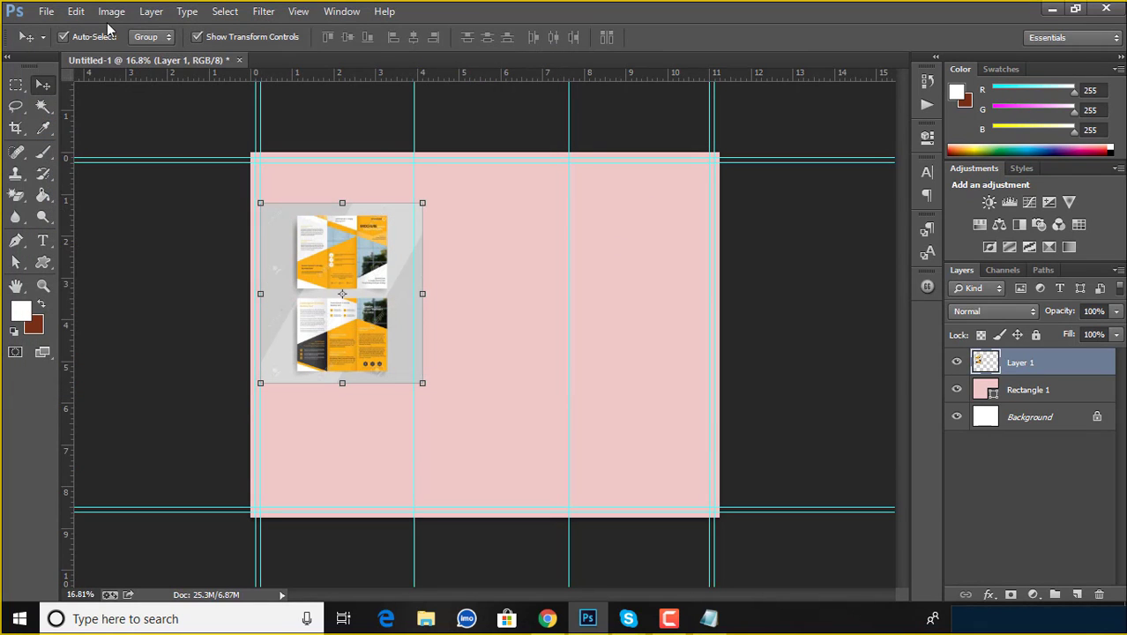
left_click(45, 12)
left_click(58, 29)
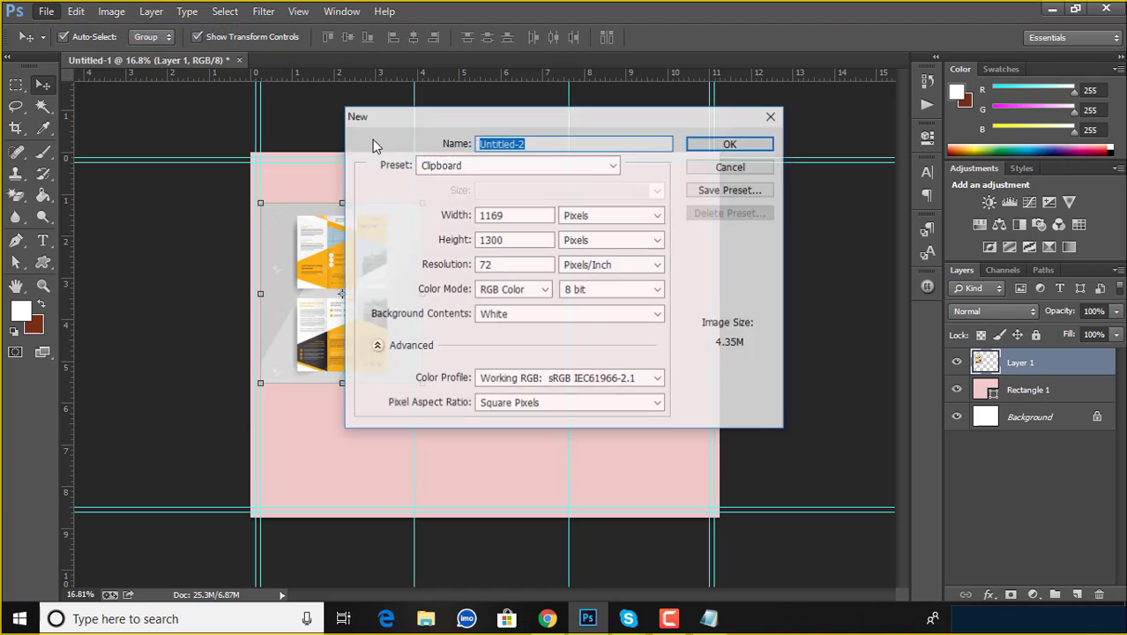
left_click(719, 145)
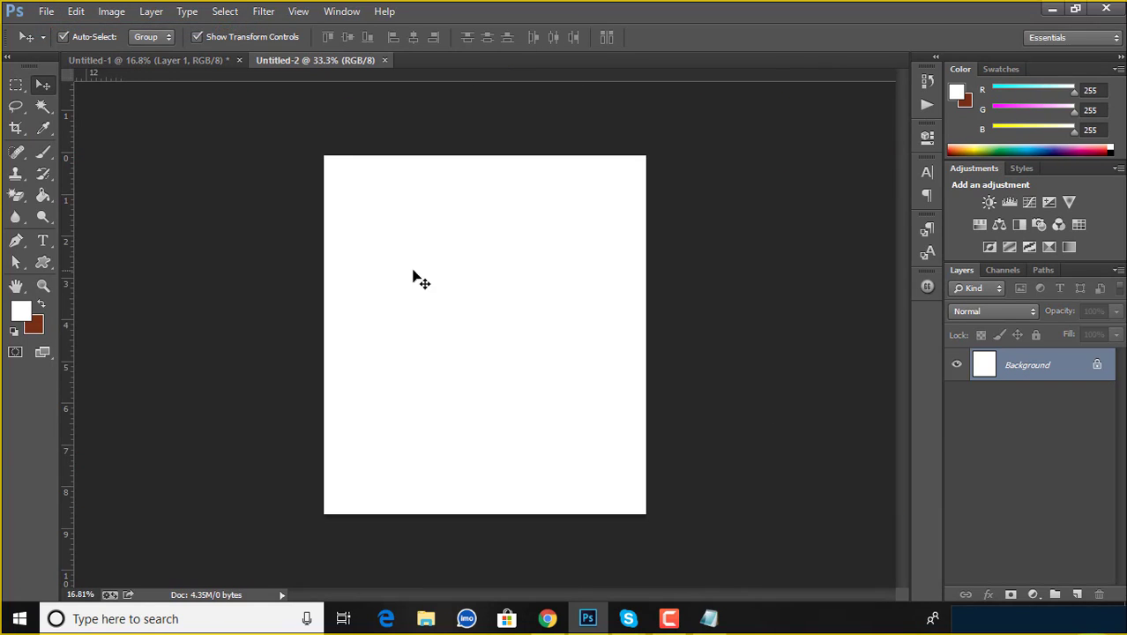
Move the reference layer into Untitled-2, remove it from Untitled-1, and return to Untitled-1.
left_click(200, 60)
mouse_move(378, 290)
left_mouse_down()
mouse_move(409, 232)
mouse_move(448, 309)
mouse_move(543, 306)
mouse_move(381, 267)
left_mouse_up()
key("ctrl+z")
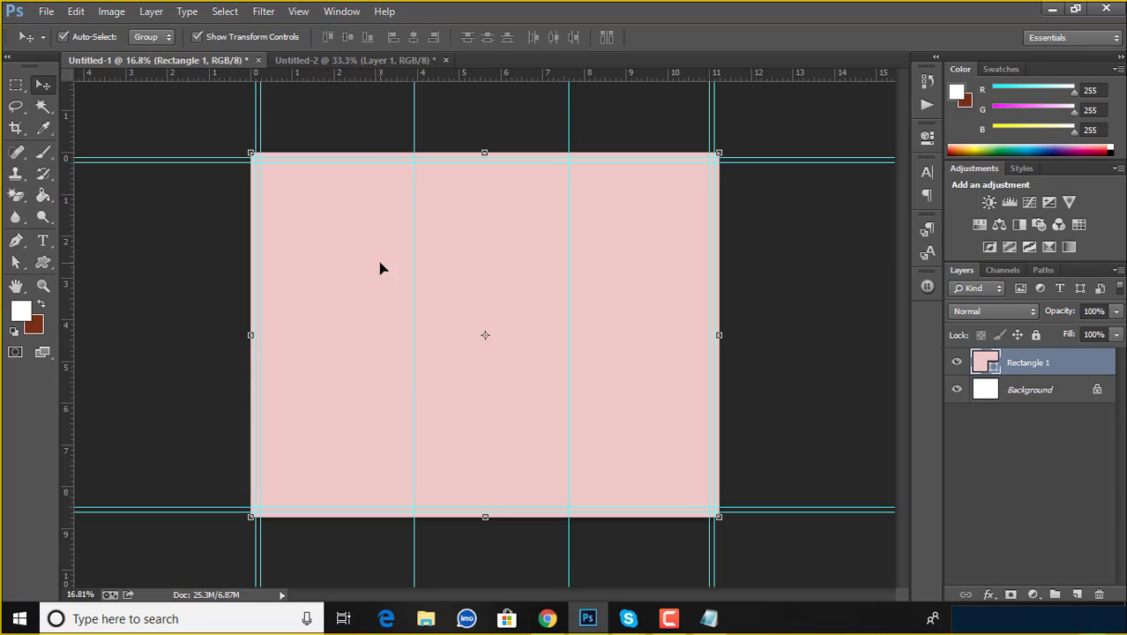
left_click(358, 62)
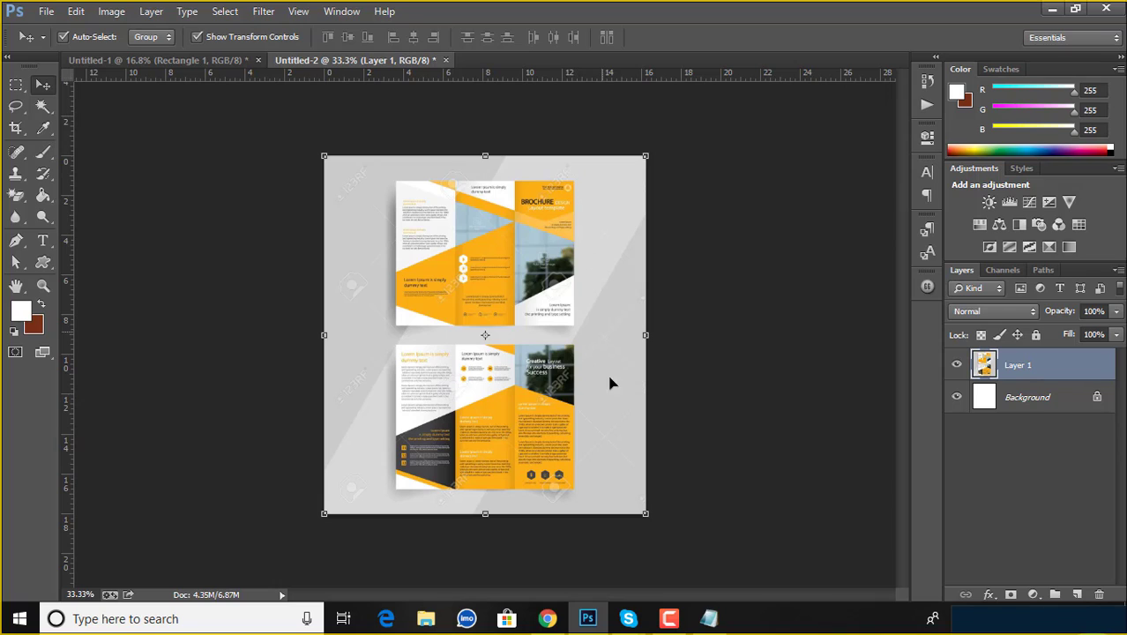
left_click(189, 60)
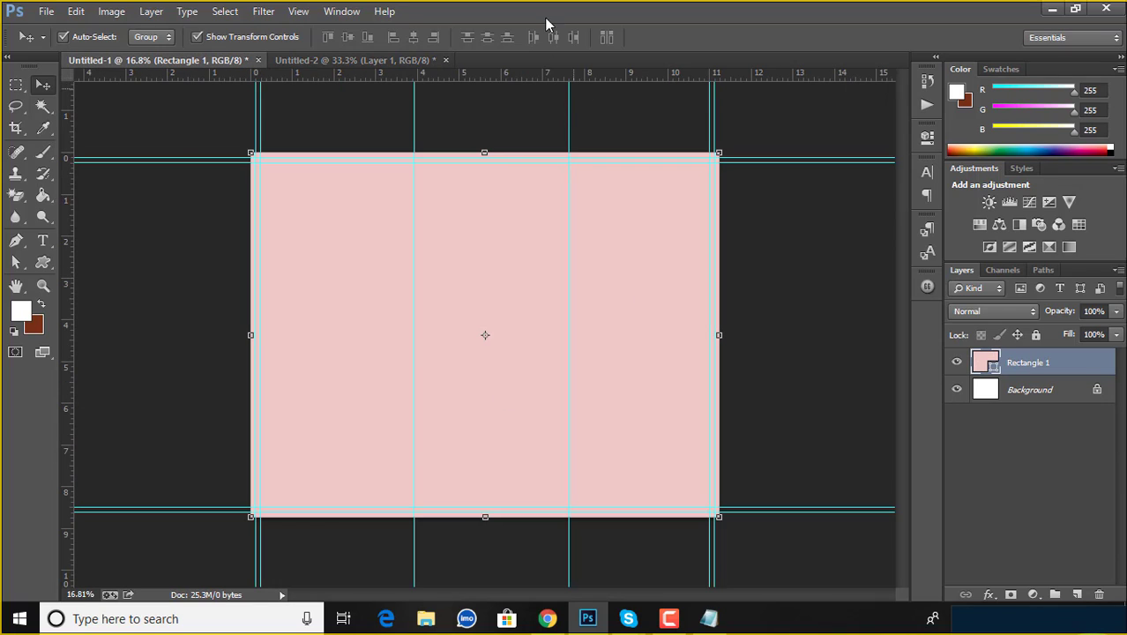
left_click(16, 240)
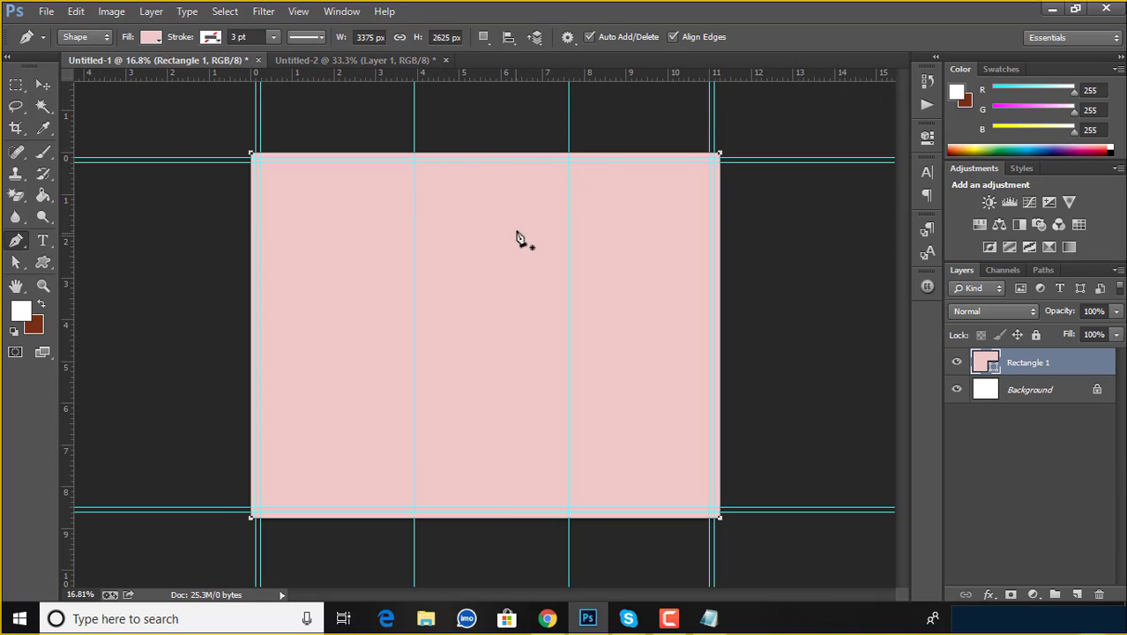
left_click(568, 156)
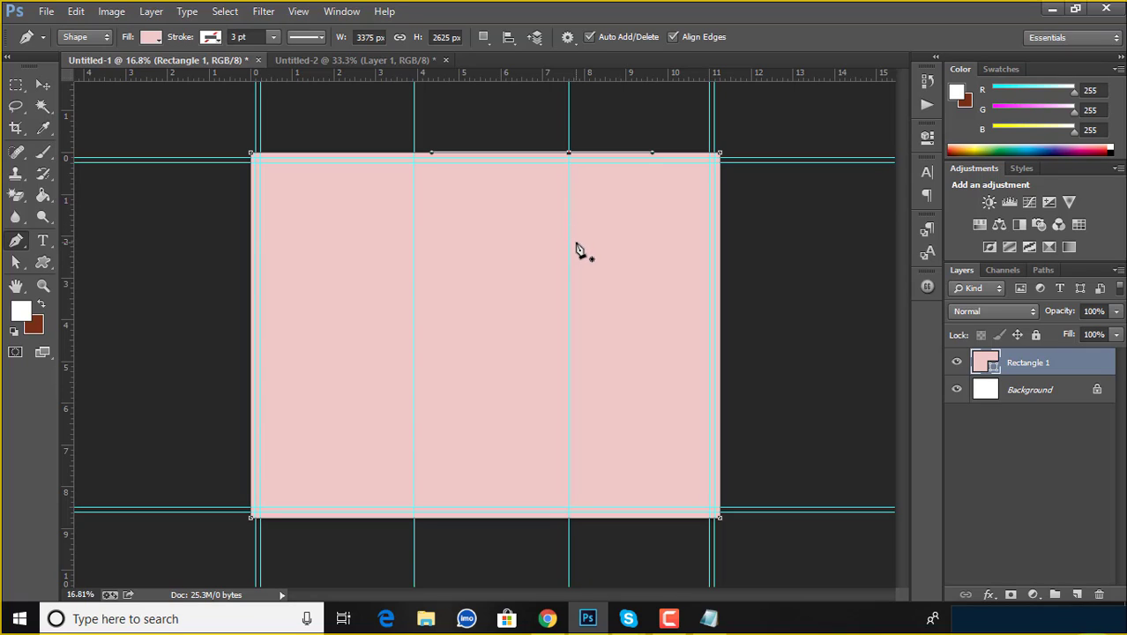
left_click(568, 221)
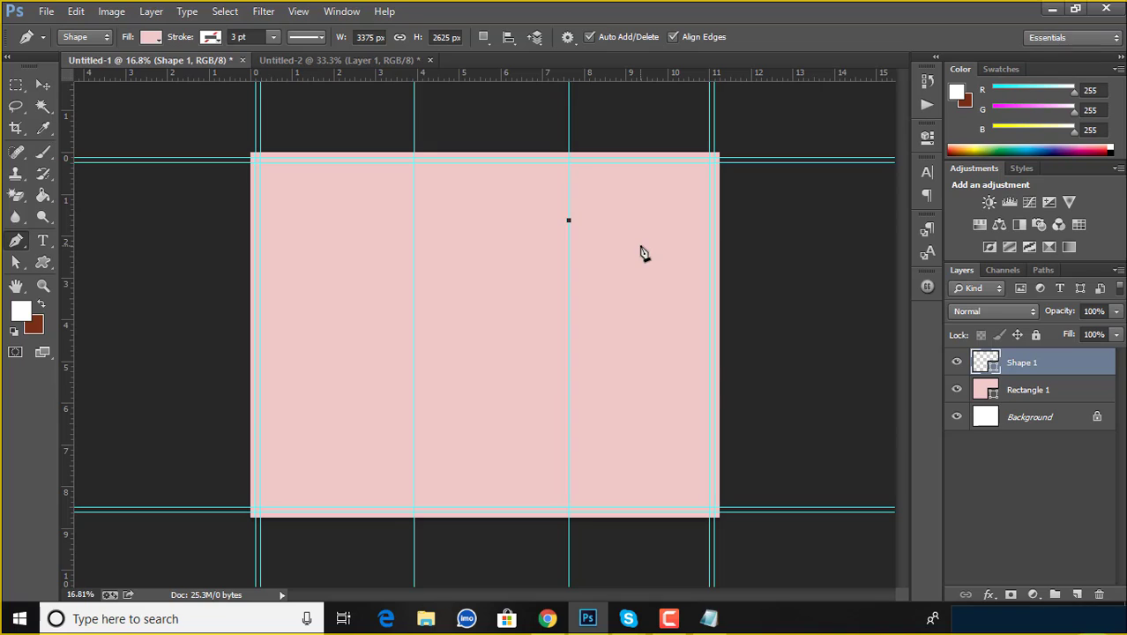
left_click(638, 250)
left_click(715, 219)
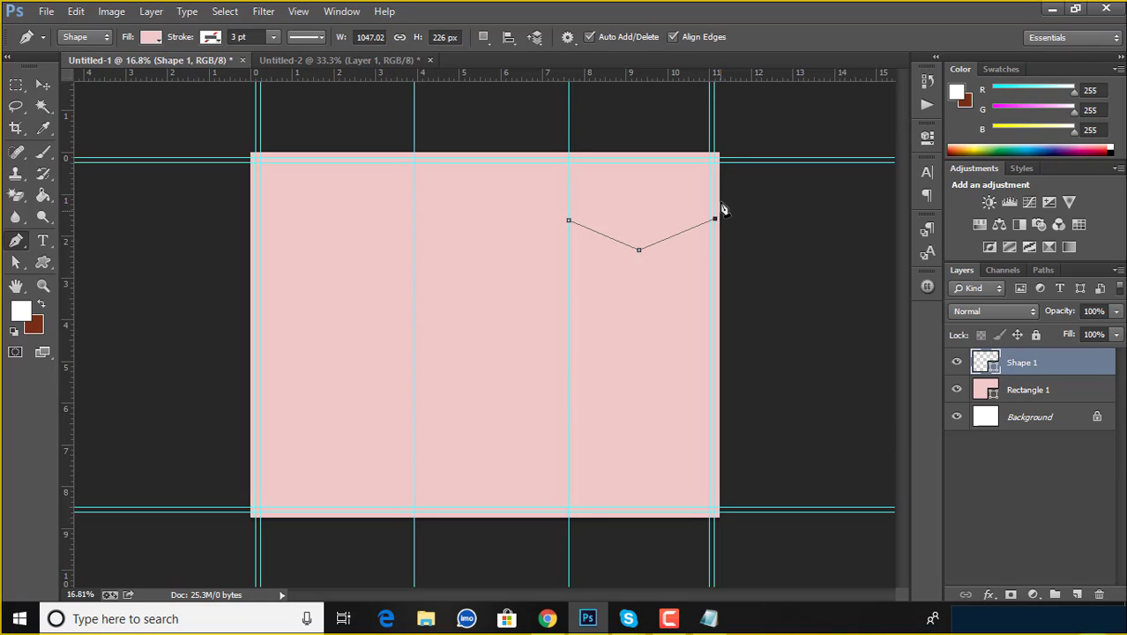
left_click(715, 157)
key("ctrl+z")
key("ctrl+z")
key("ctrl+alt+z")
key("ctrl+alt+z")
scroll(749, 228, "up", 1)
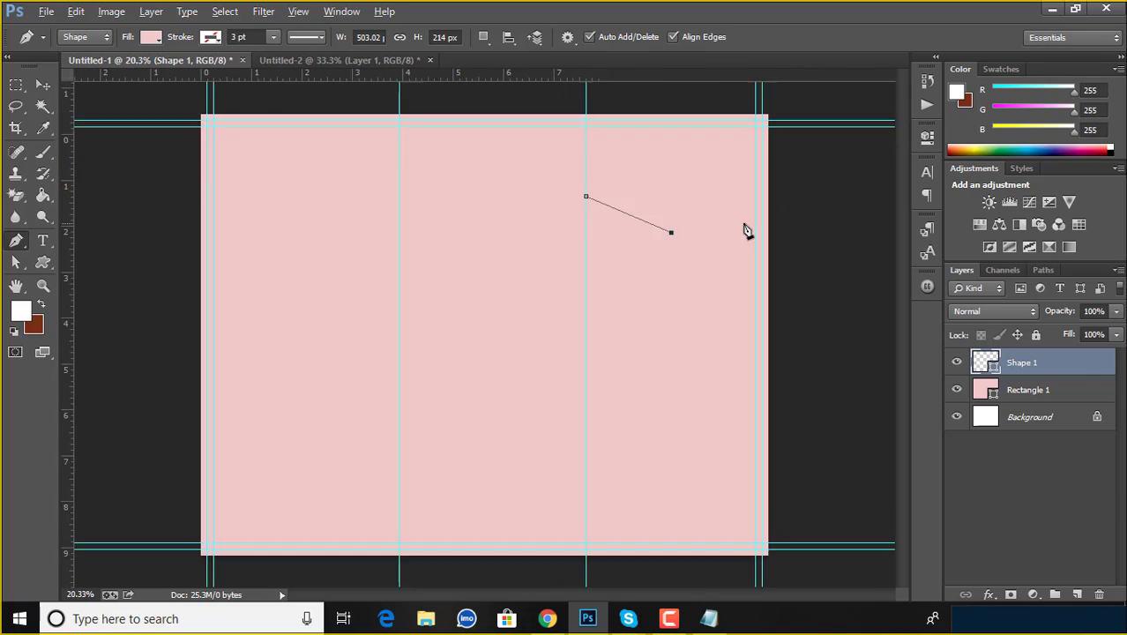
scroll(745, 229, "up", 1)
scroll(803, 191, "up", 1)
scroll(800, 180, "up", 1)
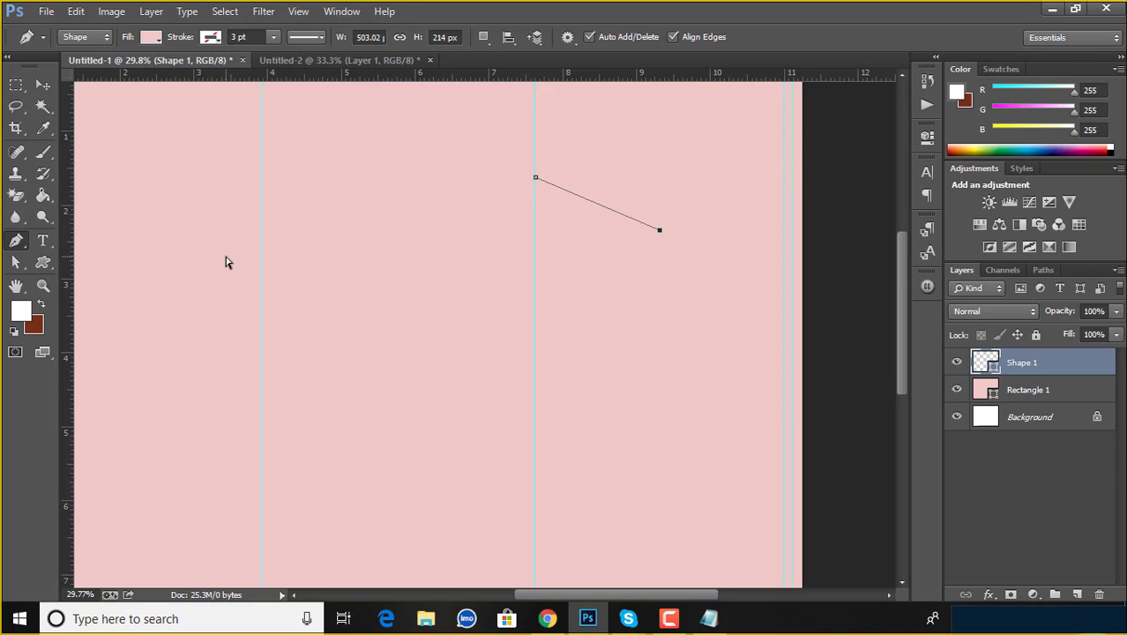
left_click(792, 174)
key("ctrl+alt+z")
key("ctrl+alt+z")
key("ctrl+alt+z")
key("ctrl+alt+z")
Draw a five-sided polygon near the top of the page with the Polygon tool.
left_click(46, 86)
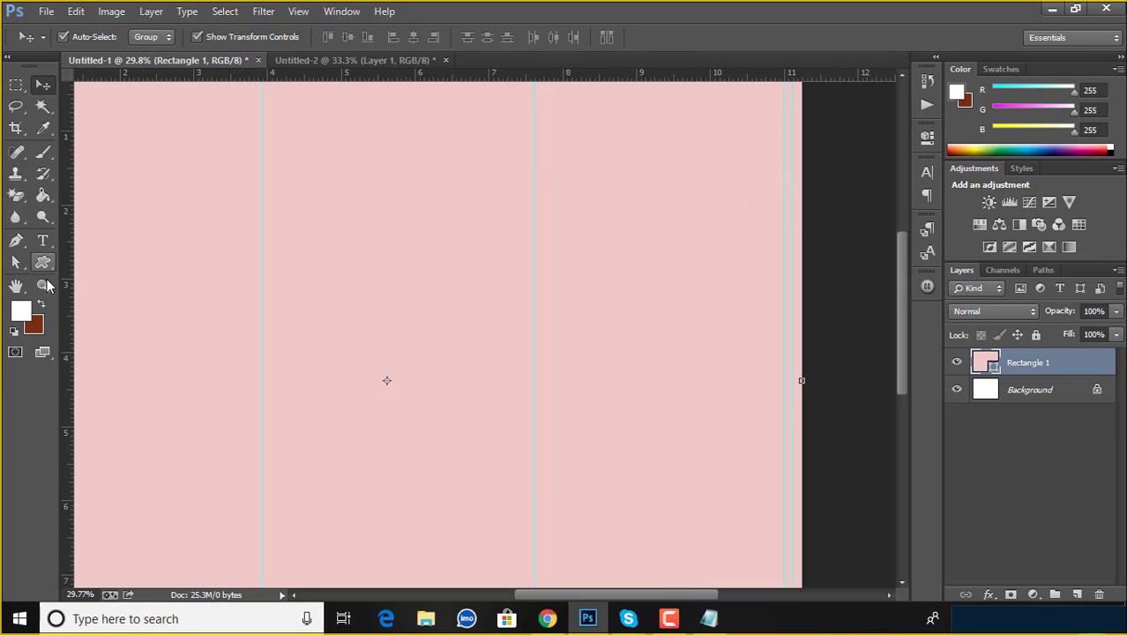
left_click(44, 262)
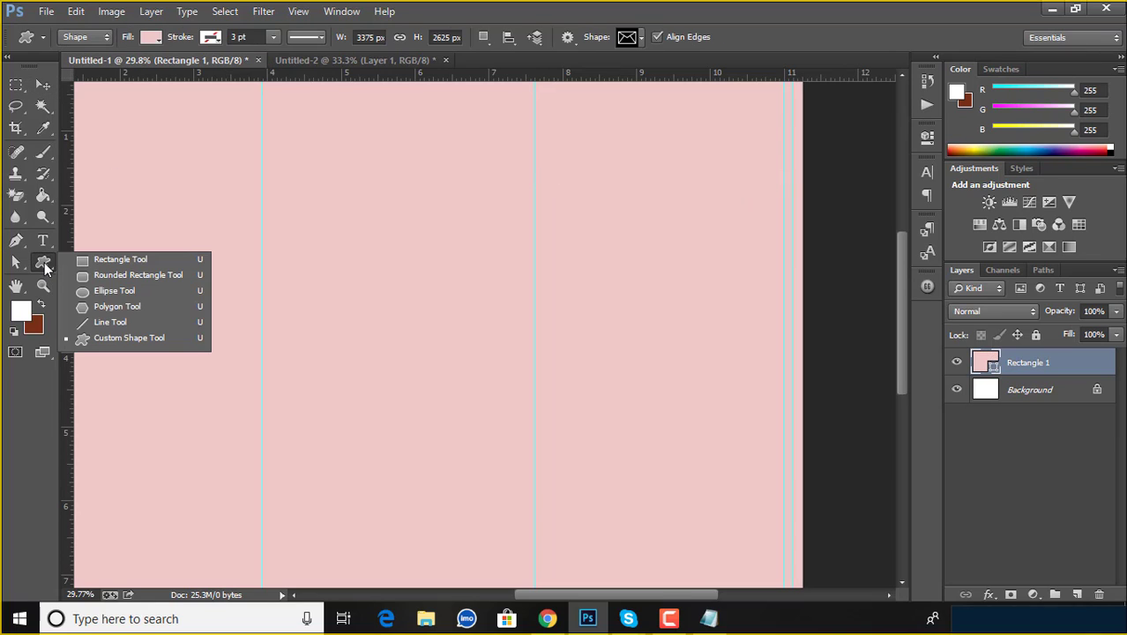
left_click(113, 307)
scroll(480, 191, "up", 1)
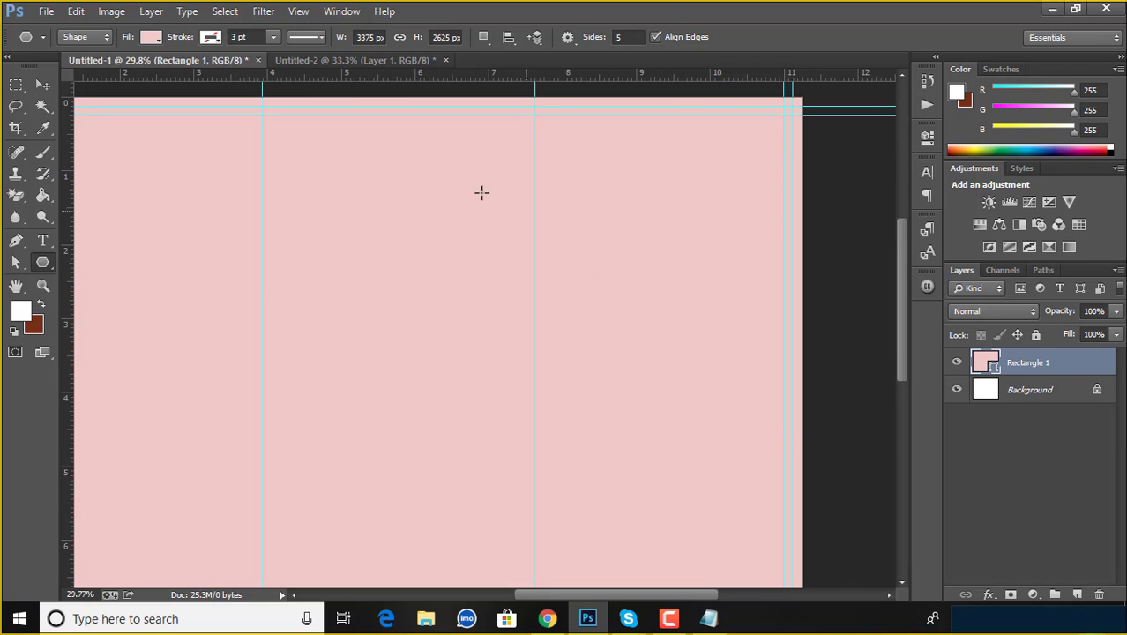
scroll(520, 222, "up", 1)
mouse_move(516, 212)
left_mouse_down()
mouse_move(578, 291)
mouse_move(613, 307)
left_mouse_up()
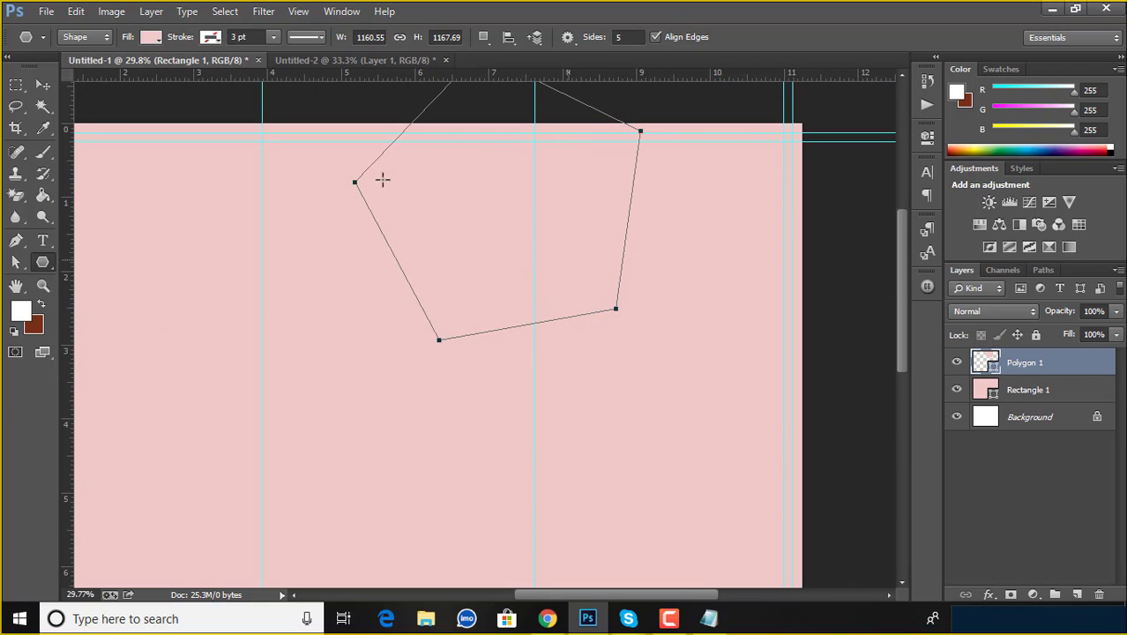
left_click(41, 86)
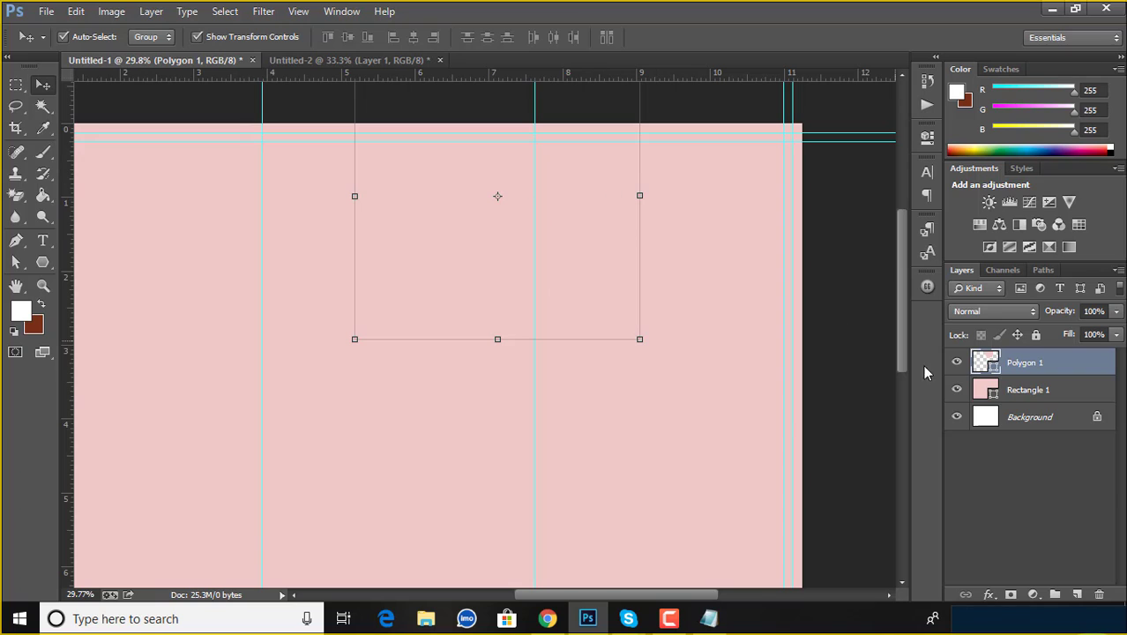
Fill the polygon red (ff0000), then change it to olive 817900 and nudge it down-right.
double_click(991, 366)
type("c21d1d")
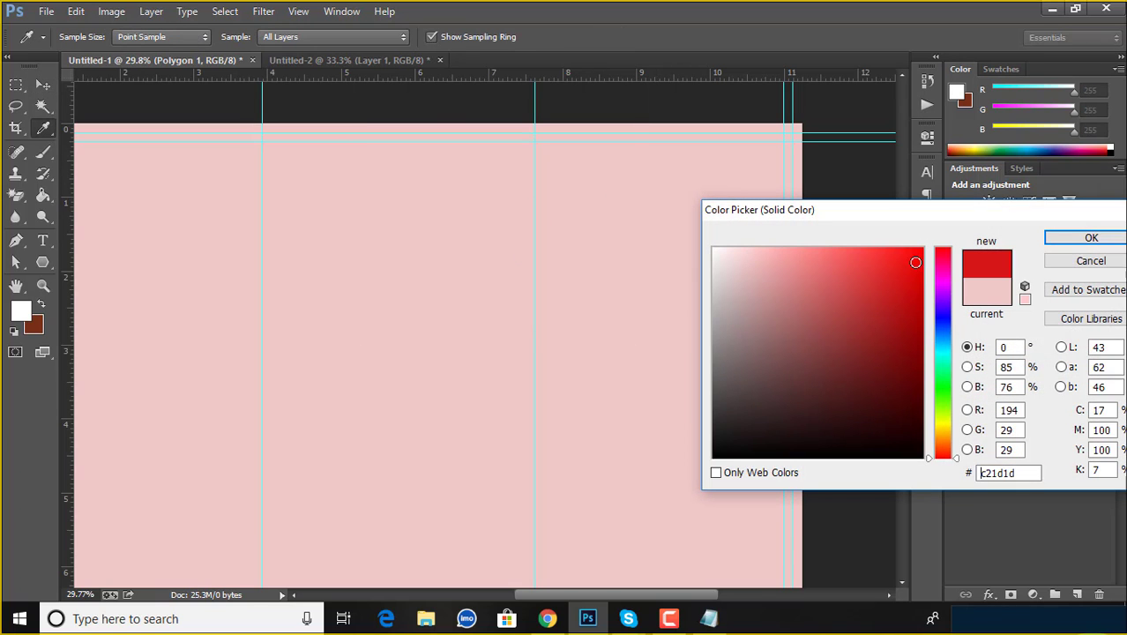
type("ff0000")
key("Return")
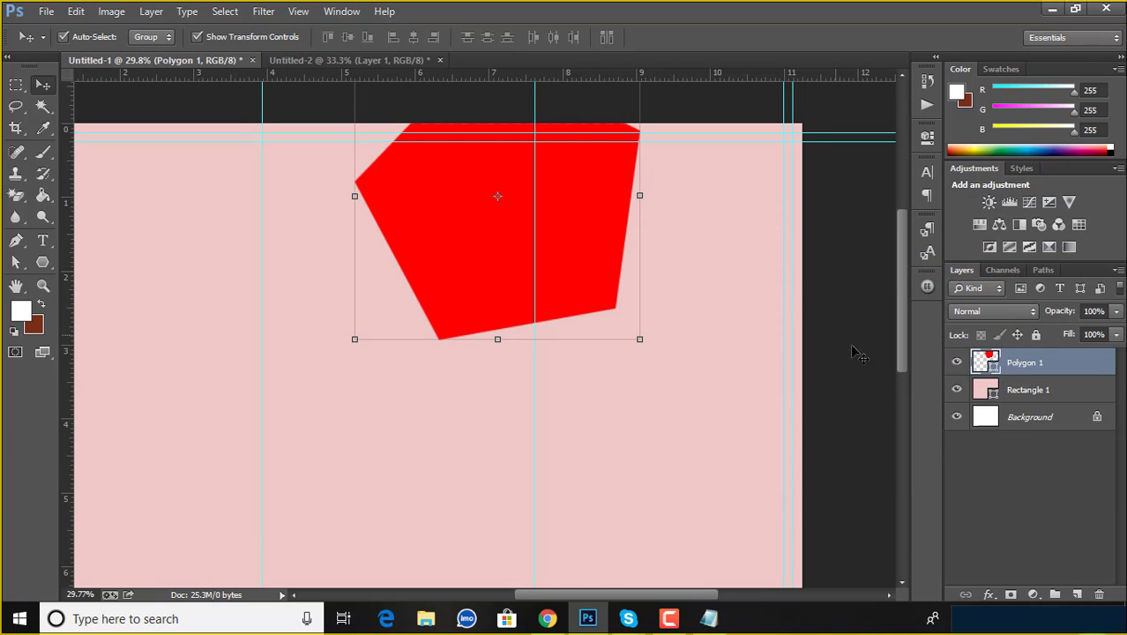
double_click(985, 361)
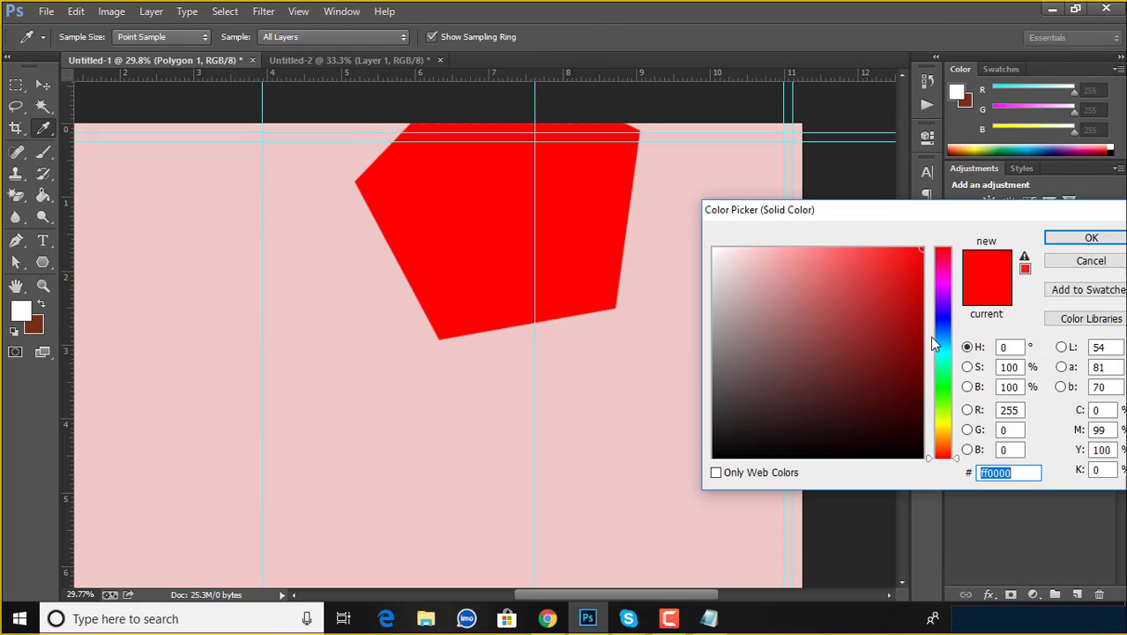
left_click(940, 408)
left_click(940, 424)
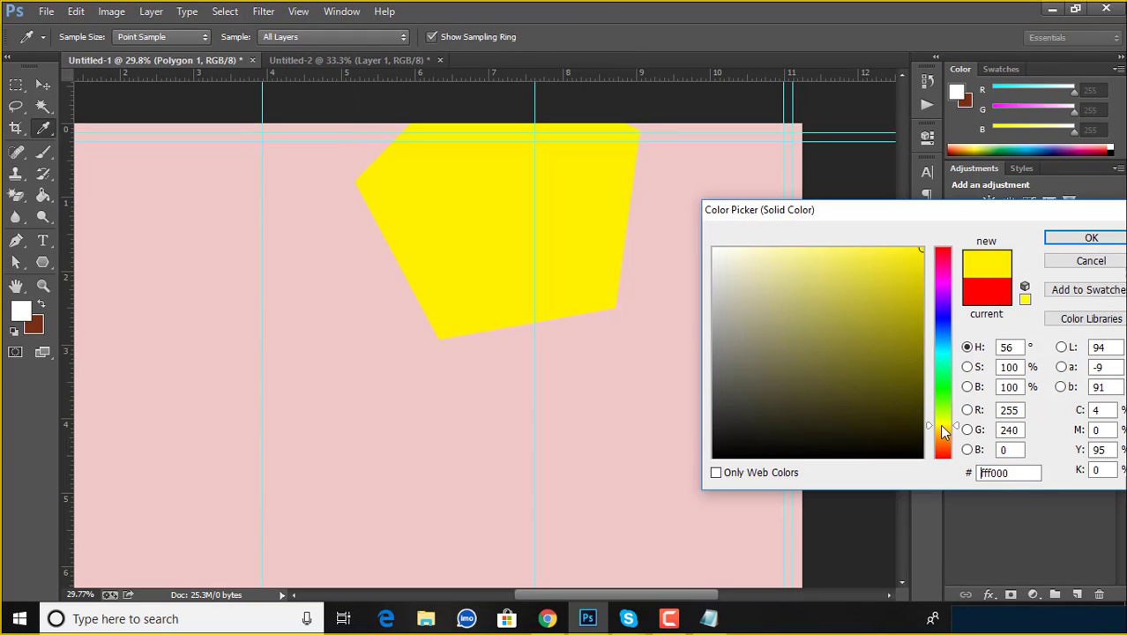
double_click(980, 473)
type("817900")
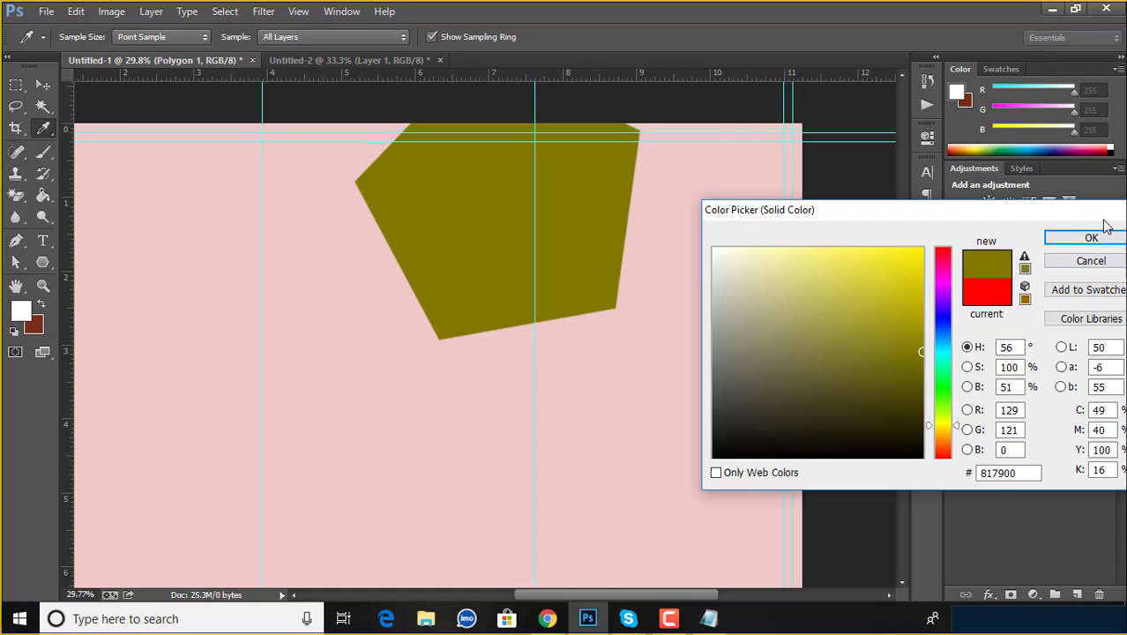
left_click(1091, 238)
left_click_drag(612, 277, 651, 394)
Rotate the polygon about 45° to point down, scale it to ~126%, and move it top-right.
key("ctrl+t")
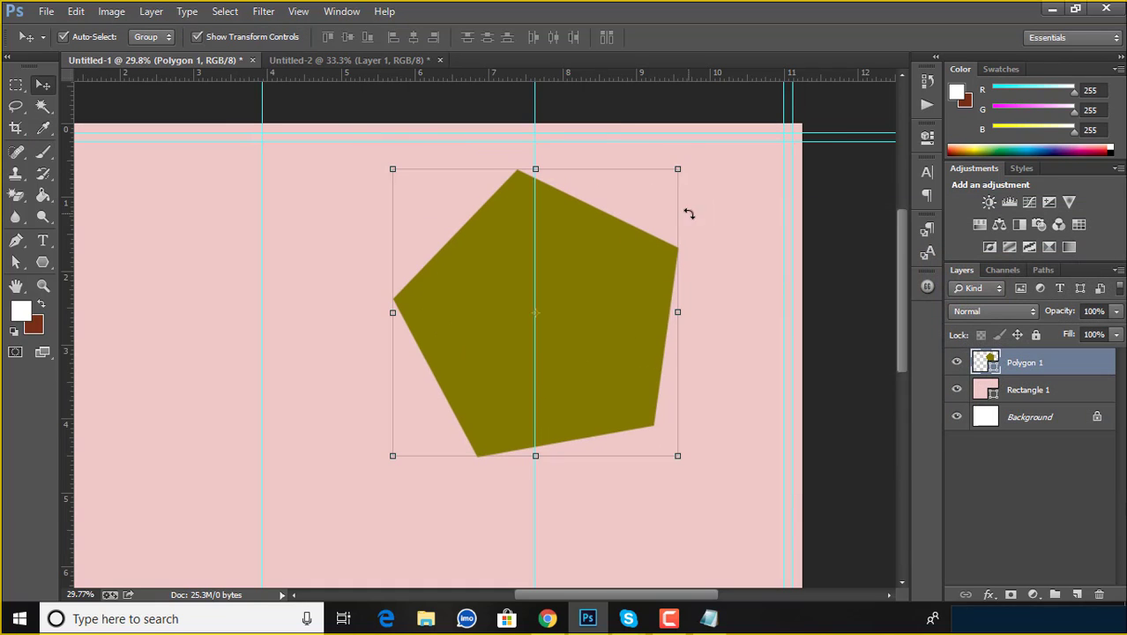
left_click_drag(687, 156, 732, 297)
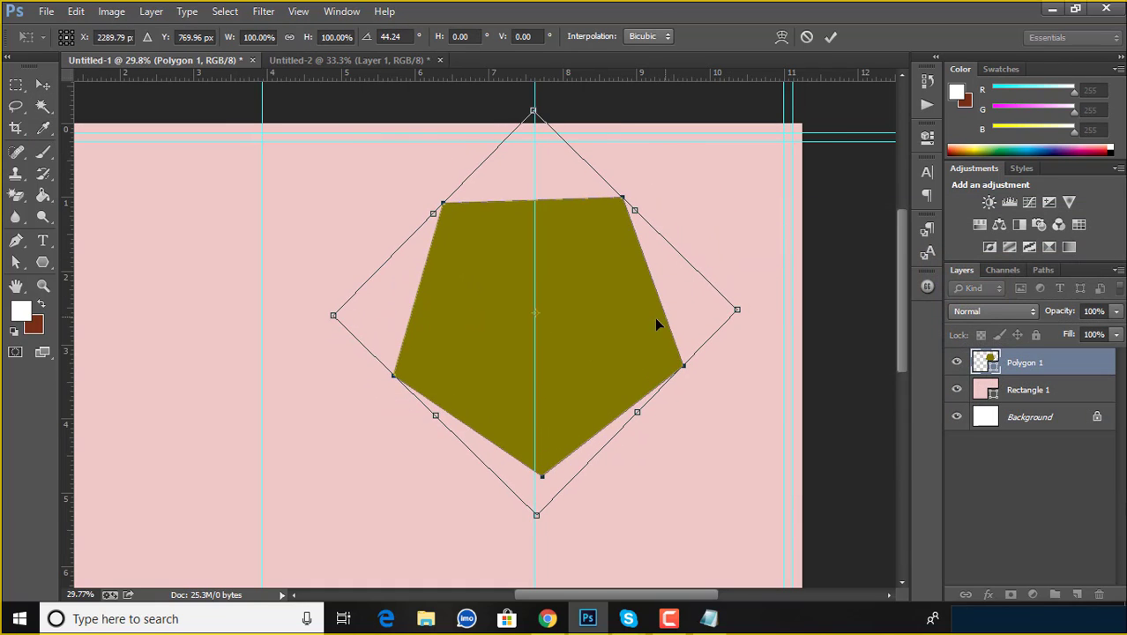
mouse_move(654, 317)
left_mouse_down()
mouse_move(724, 210)
mouse_move(718, 220)
left_mouse_up()
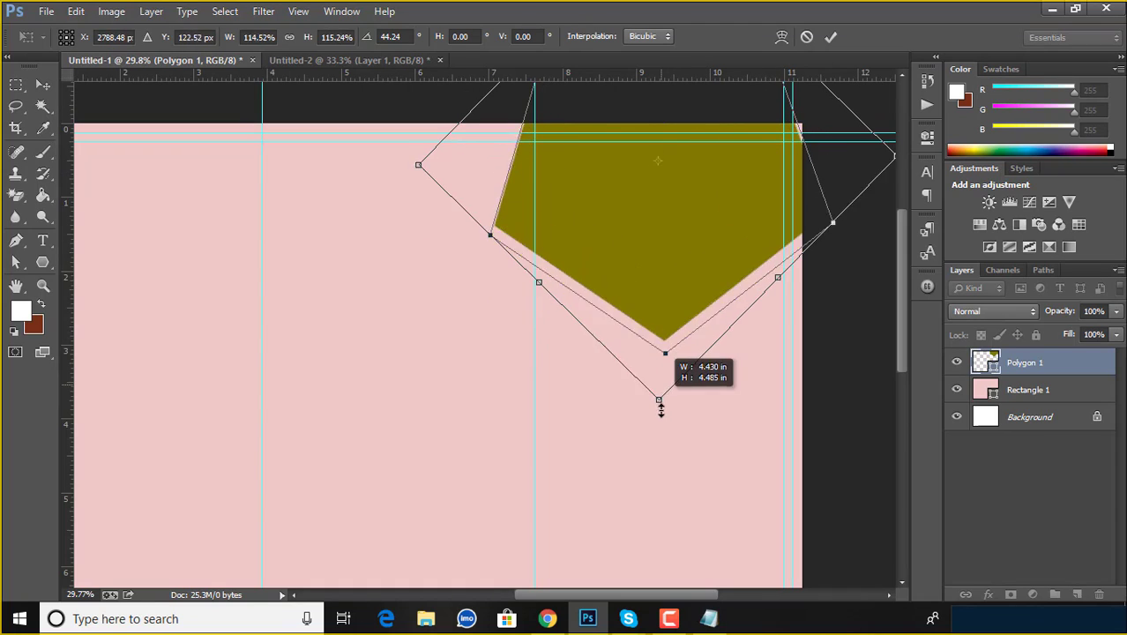
left_click_drag(660, 325, 661, 432)
mouse_move(757, 238)
left_mouse_down()
mouse_move(784, 255)
mouse_move(687, 233)
left_mouse_up()
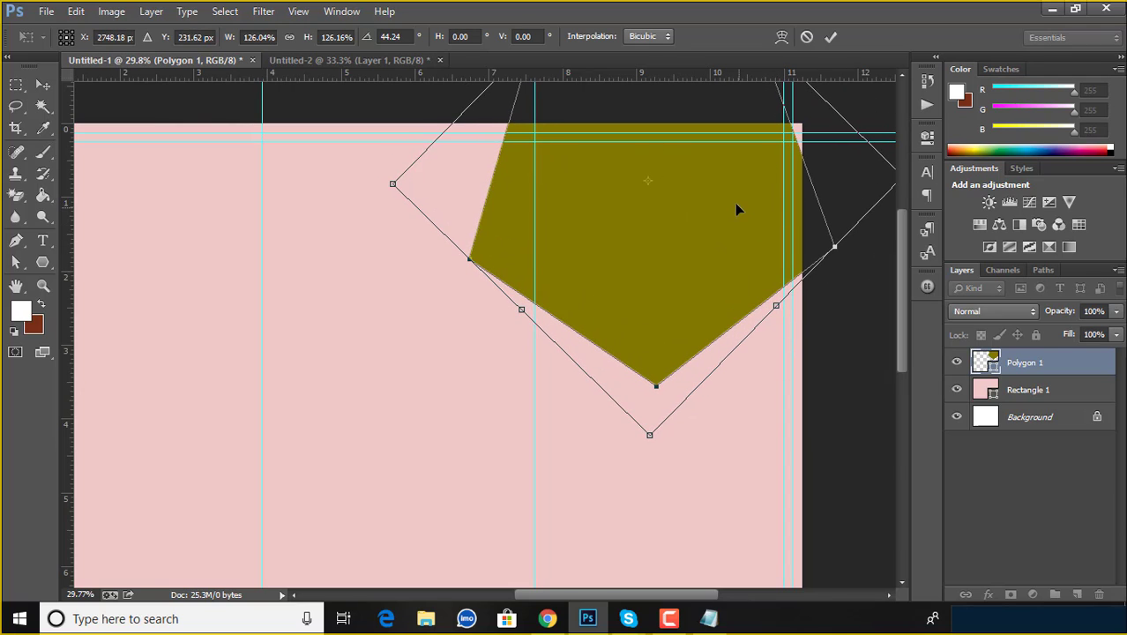
left_click(832, 36)
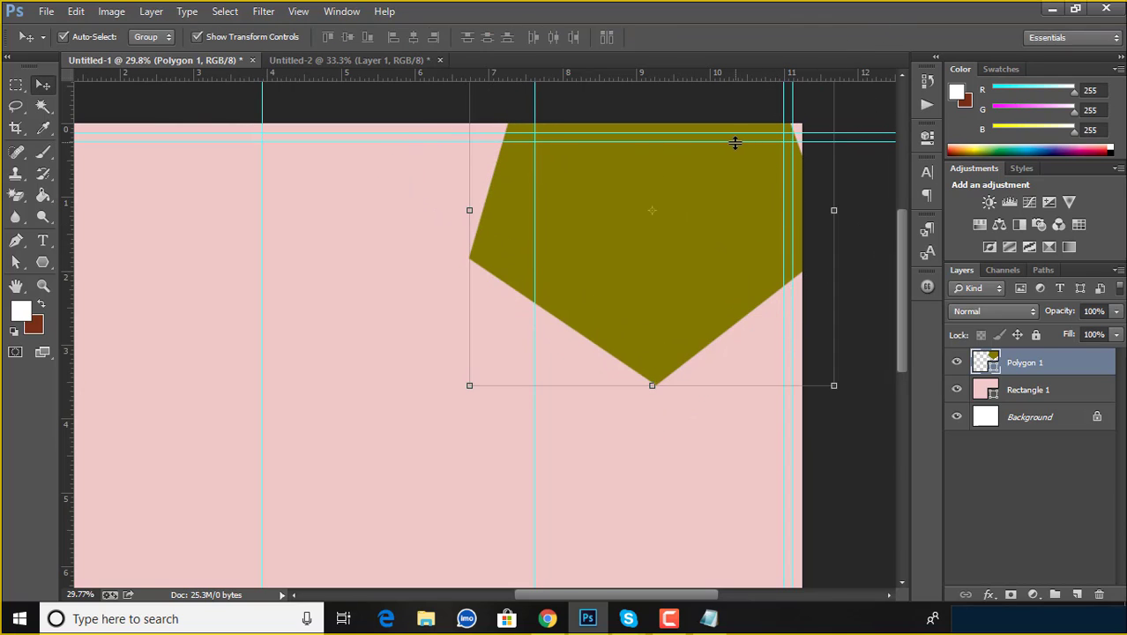
Shift the polygon down-left and tilt it about 2.9° clockwise.
scroll(735, 142, "down", 1)
scroll(745, 183, "down", 1)
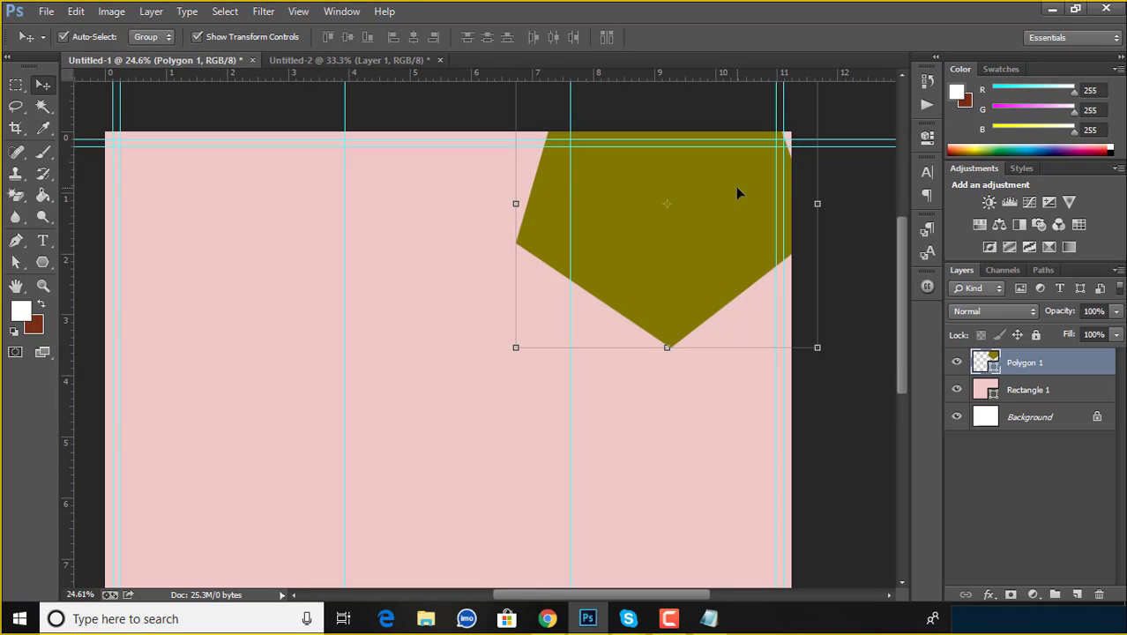
mouse_move(735, 186)
left_mouse_down()
mouse_move(719, 208)
mouse_move(748, 290)
left_mouse_up()
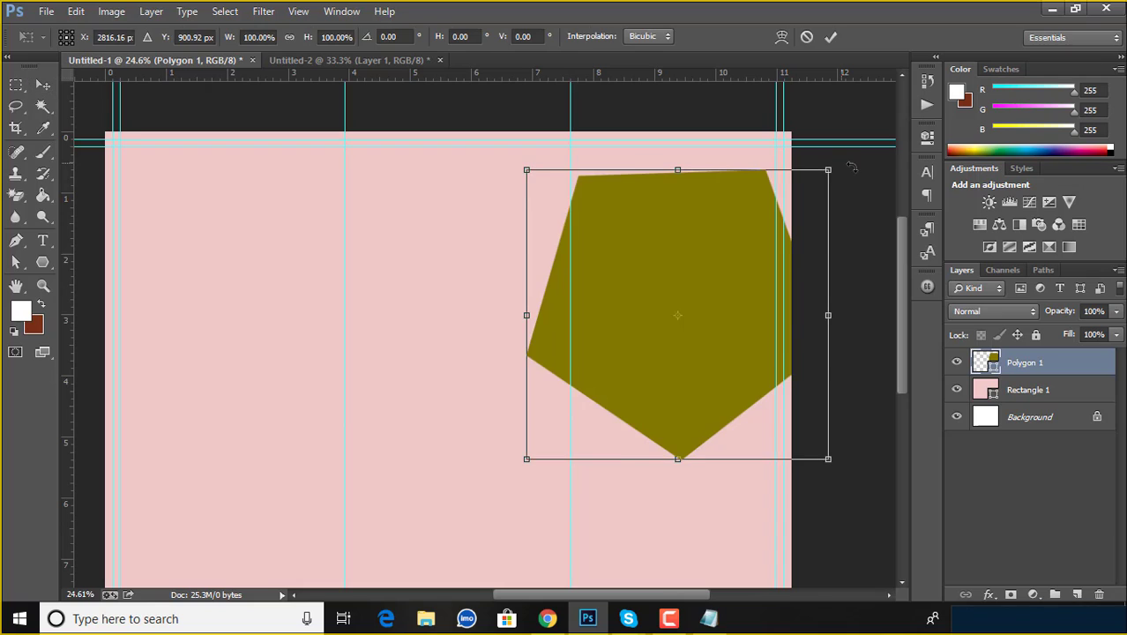
left_click_drag(840, 163, 850, 175)
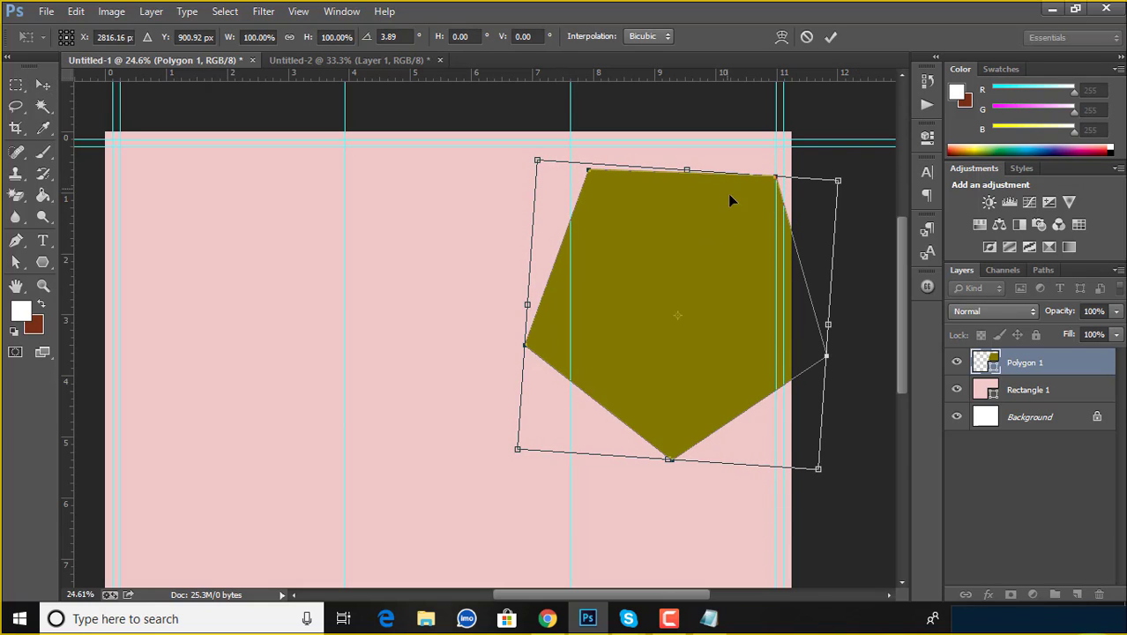
left_click_drag(868, 170, 871, 160)
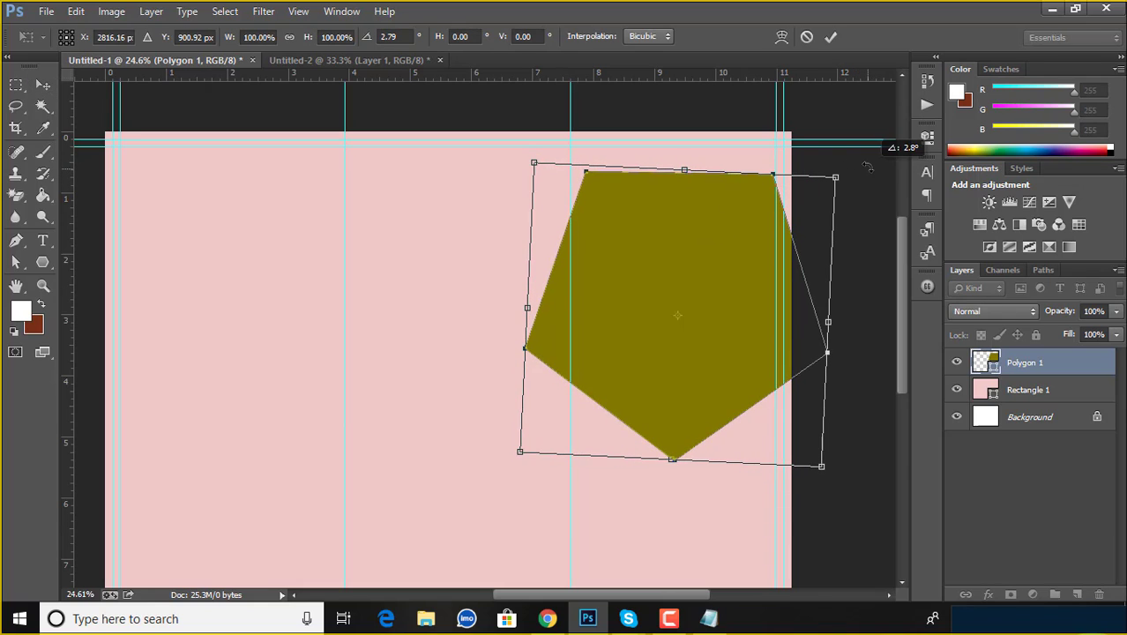
left_click(835, 36)
Push the polygon up past the top edge and nudge it right into the corner.
left_click_drag(732, 300, 718, 219)
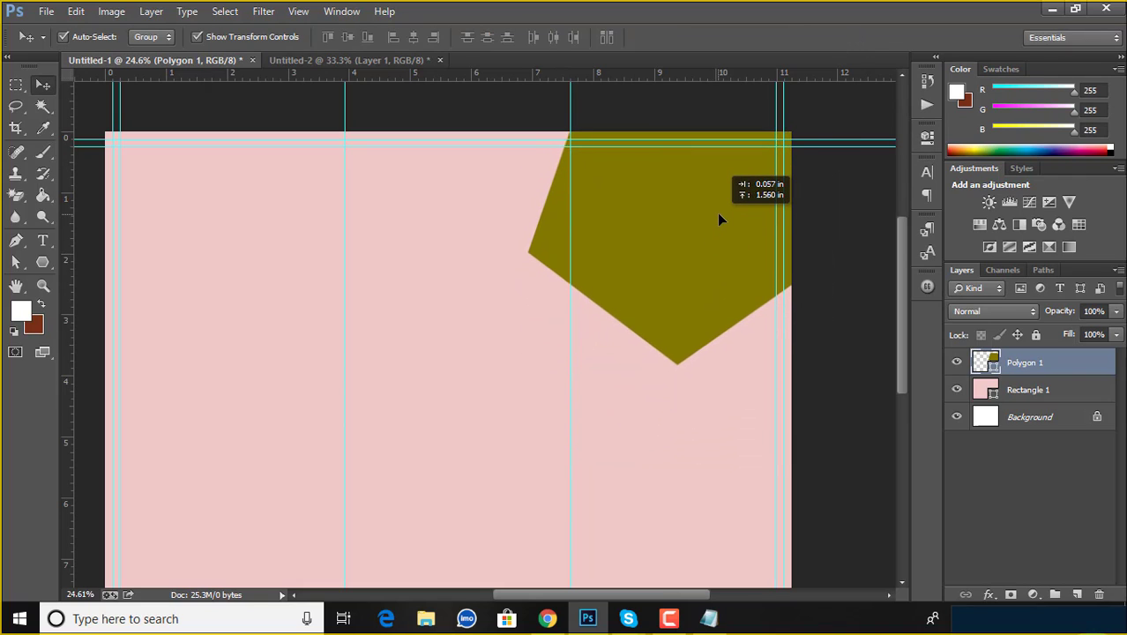
left_click_drag(719, 219, 709, 163)
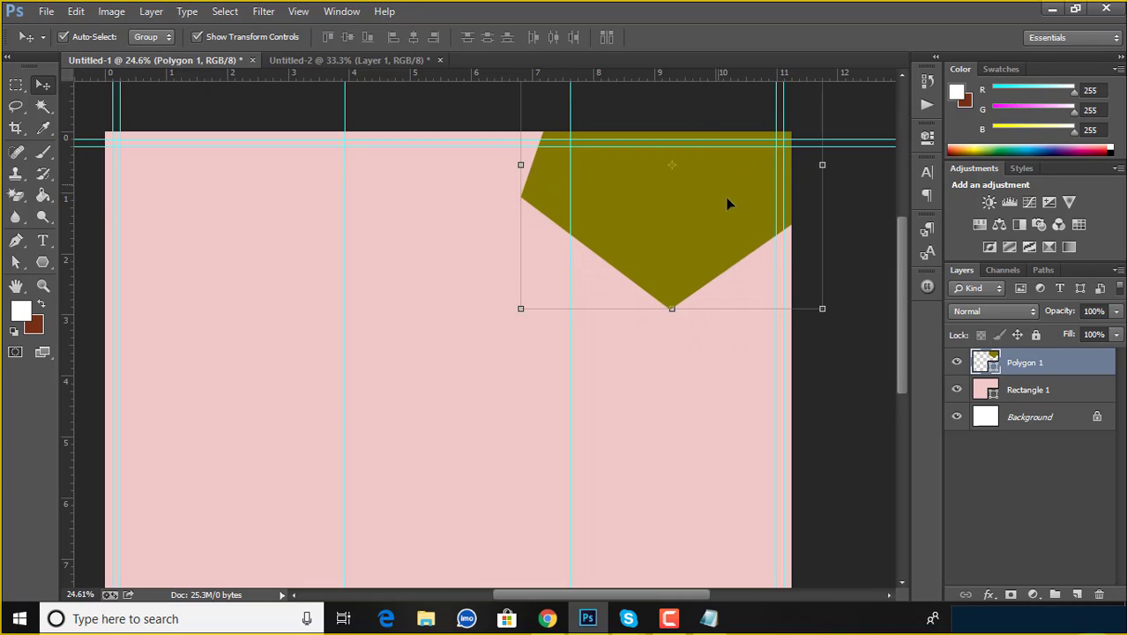
key("Right")
key("Right")
key("Right")
key("Right")
key("Right")
key("Right")
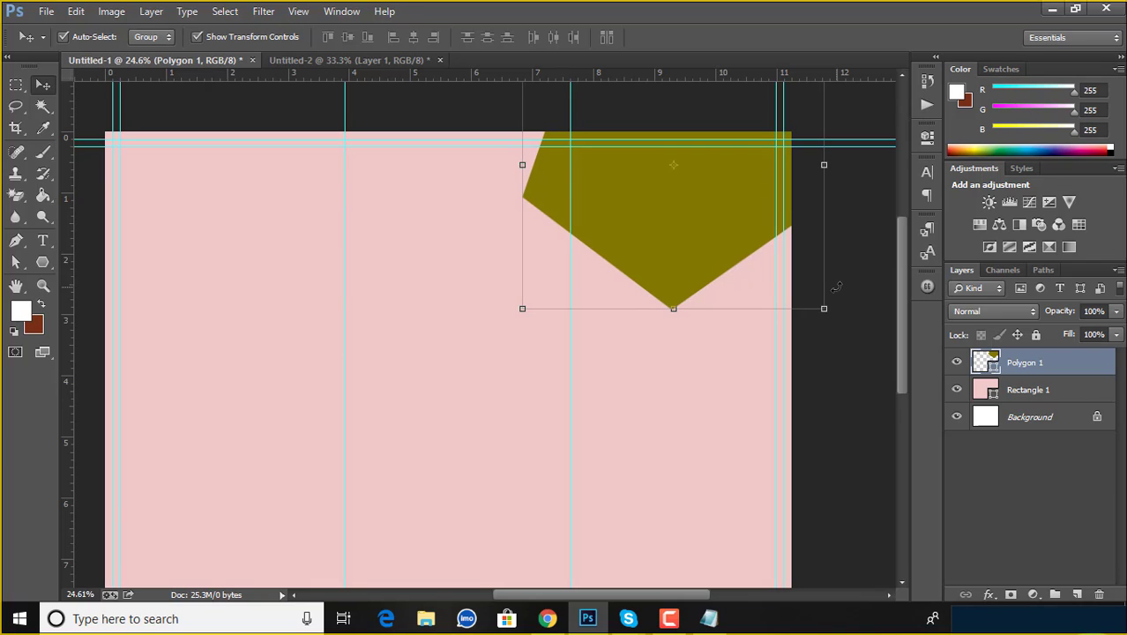
key("Right")
key("Right")
key("Right")
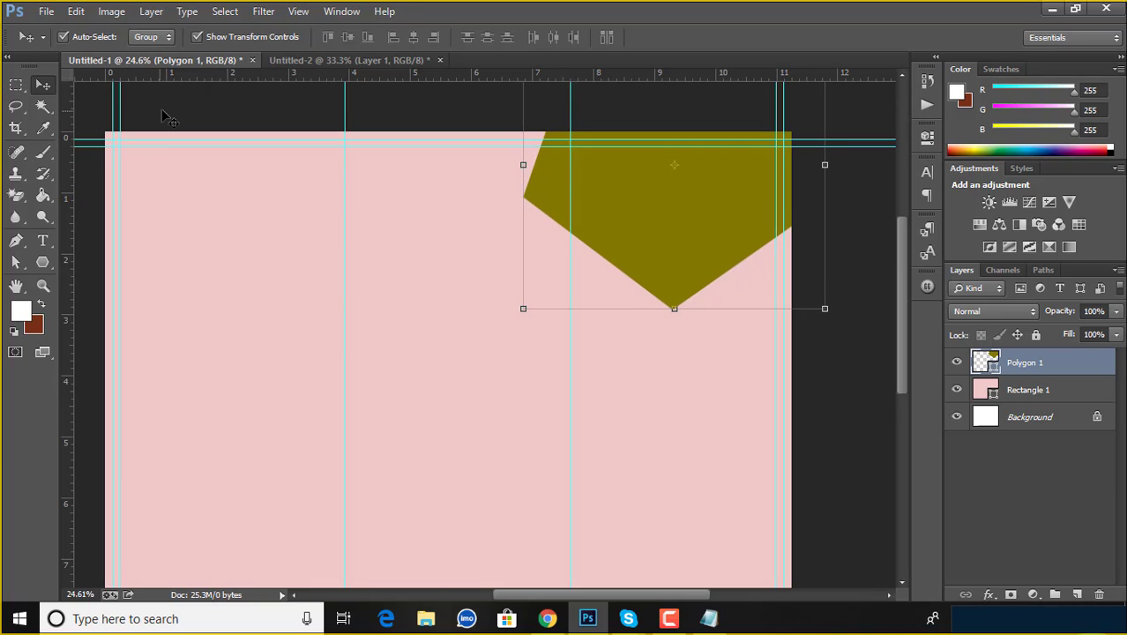
left_click(168, 113)
left_click(724, 206)
scroll(724, 190, "down", 1)
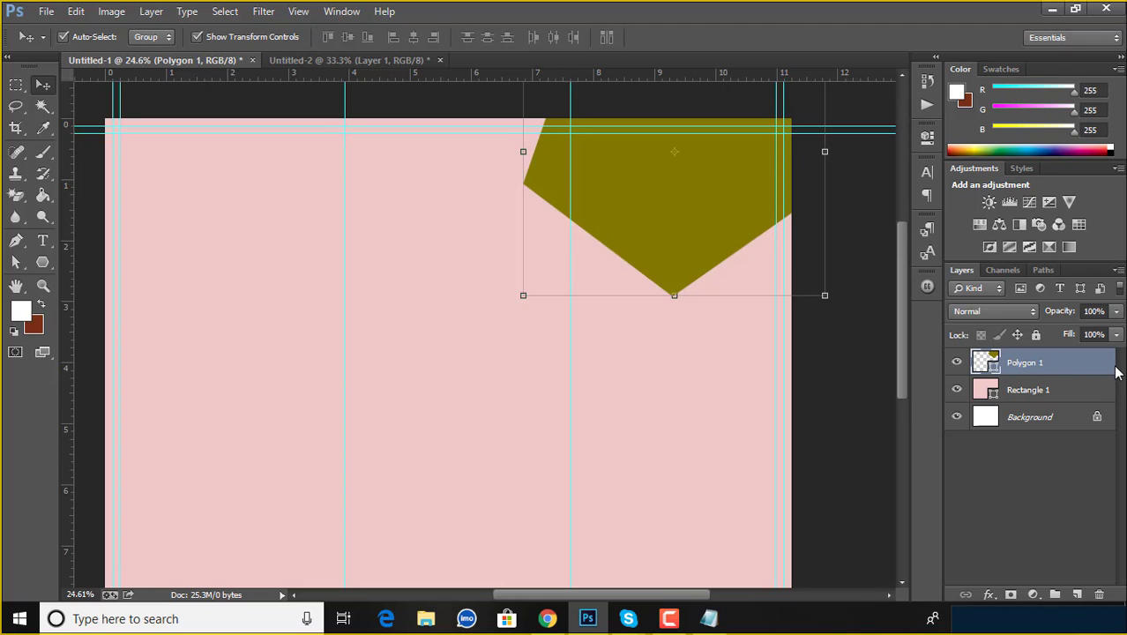
right_click(1081, 363)
left_click(943, 225)
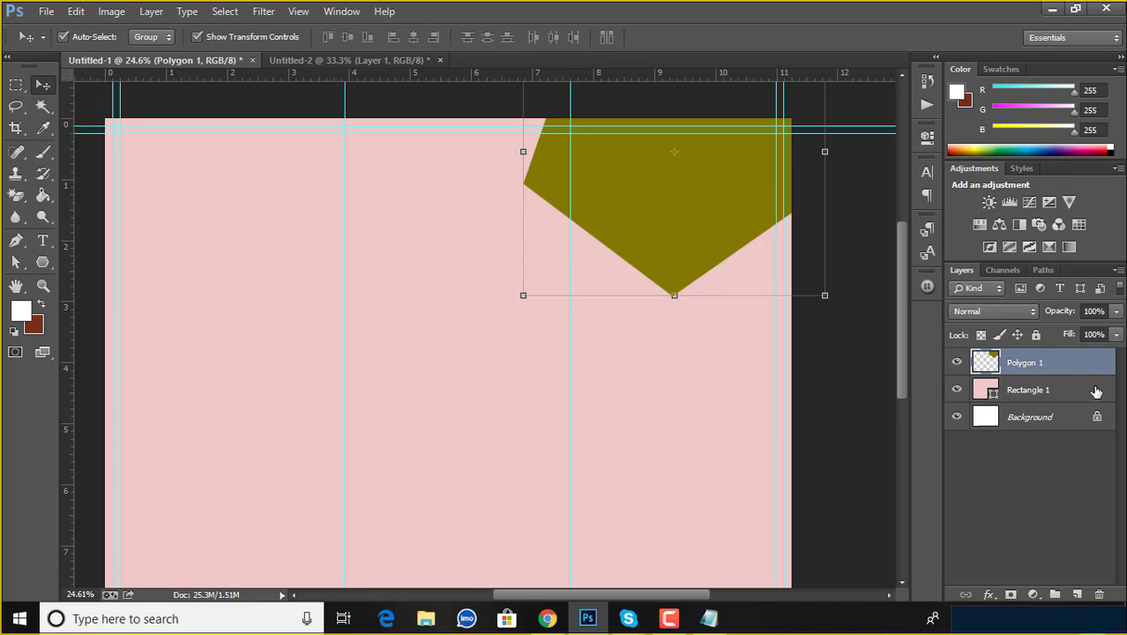
right_click(1060, 363)
left_click(1059, 485)
right_click(990, 363)
left_click(1041, 361)
right_click(1054, 362)
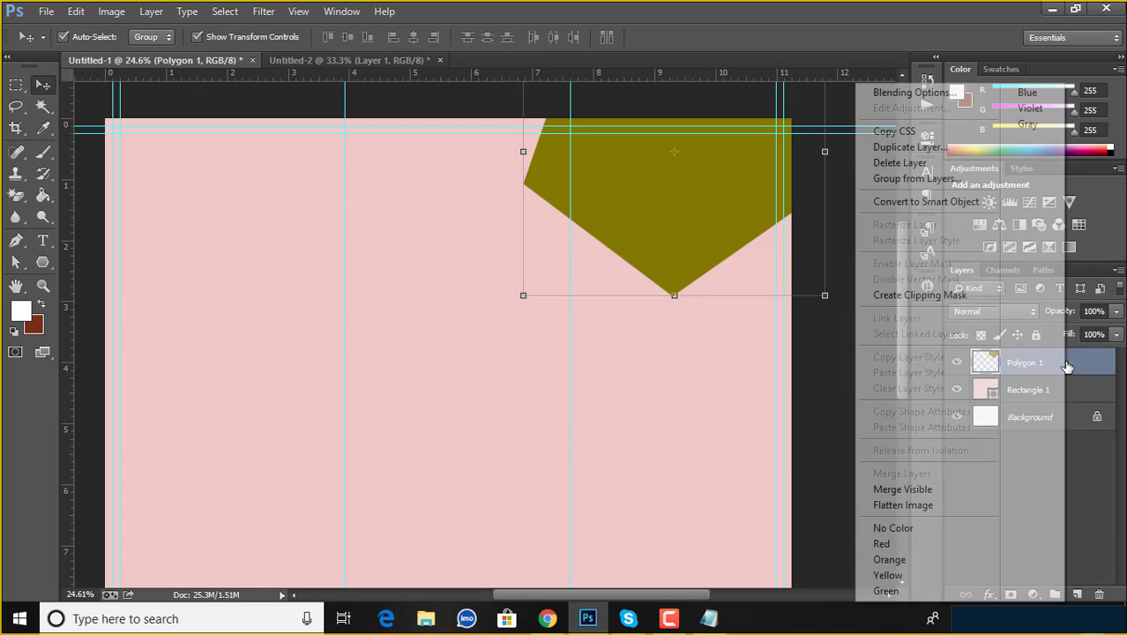
left_click(1064, 361)
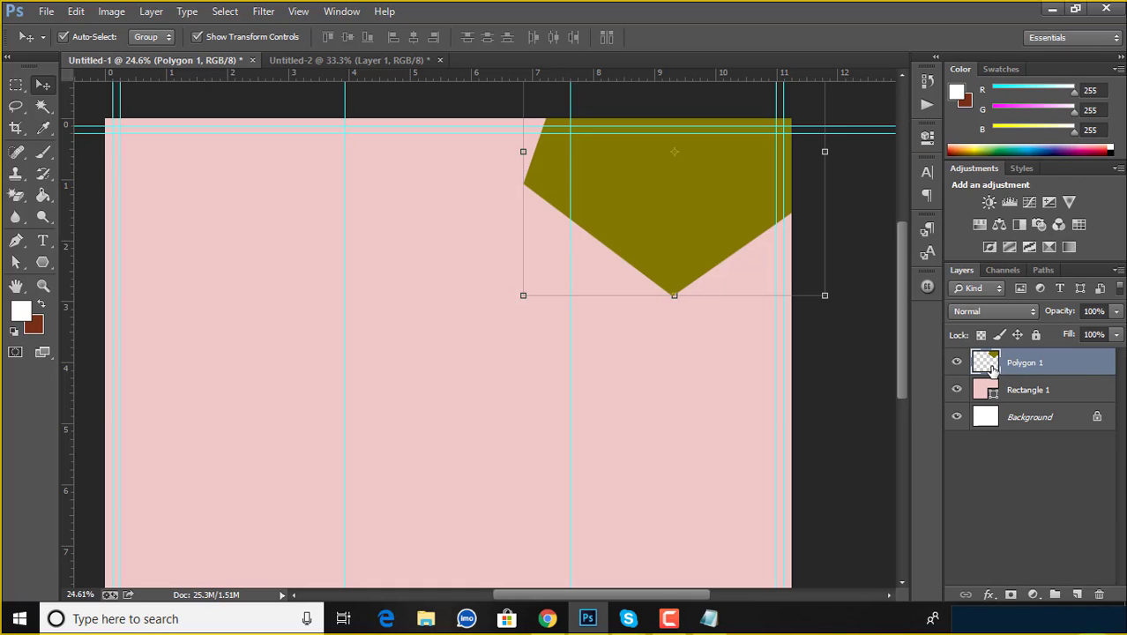
double_click(1049, 366)
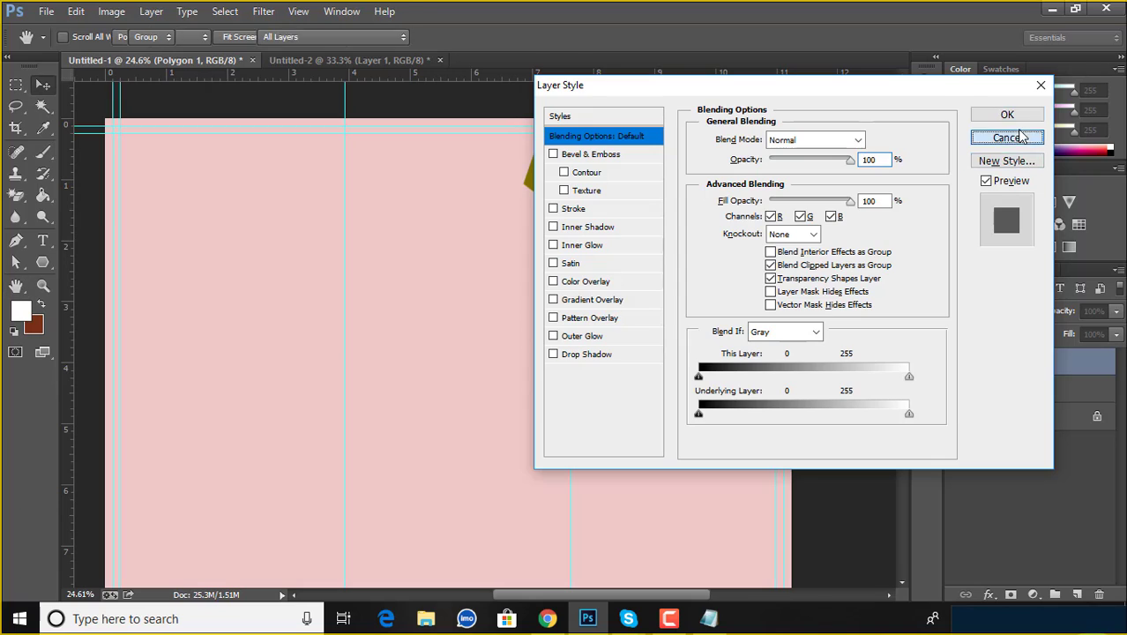
left_click(1007, 137)
right_click(1080, 369)
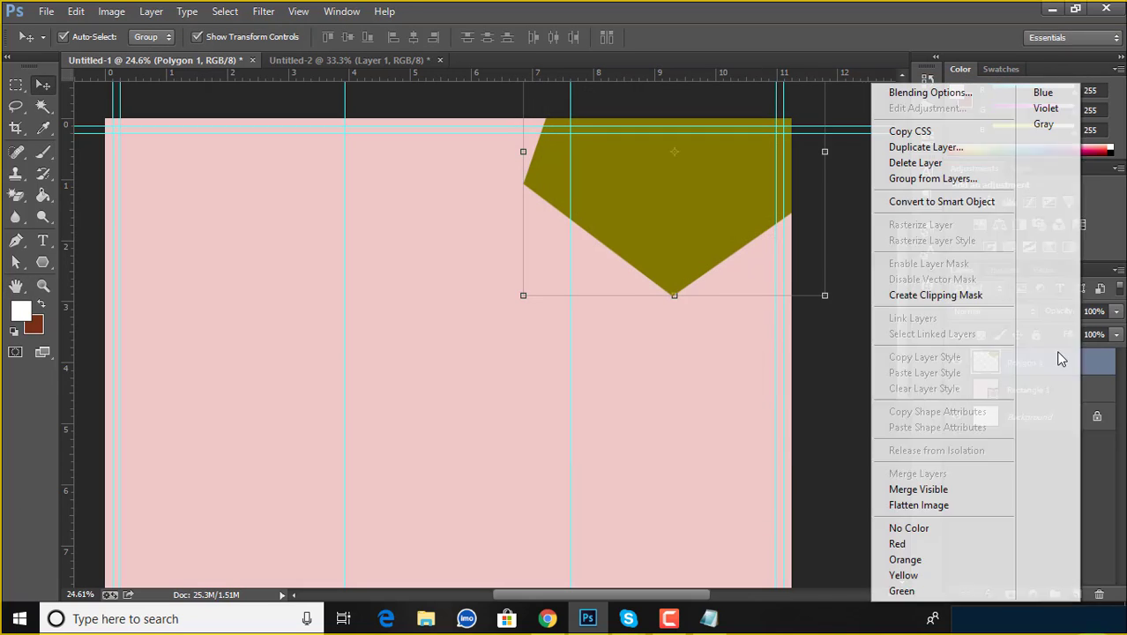
left_click(947, 203)
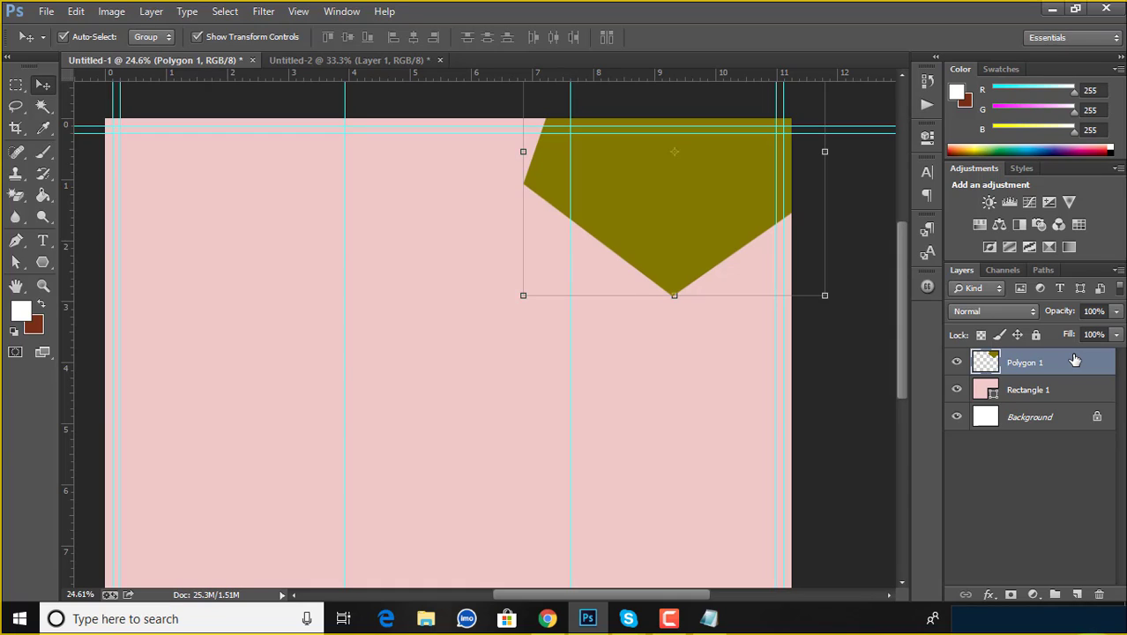
key("ctrl+z")
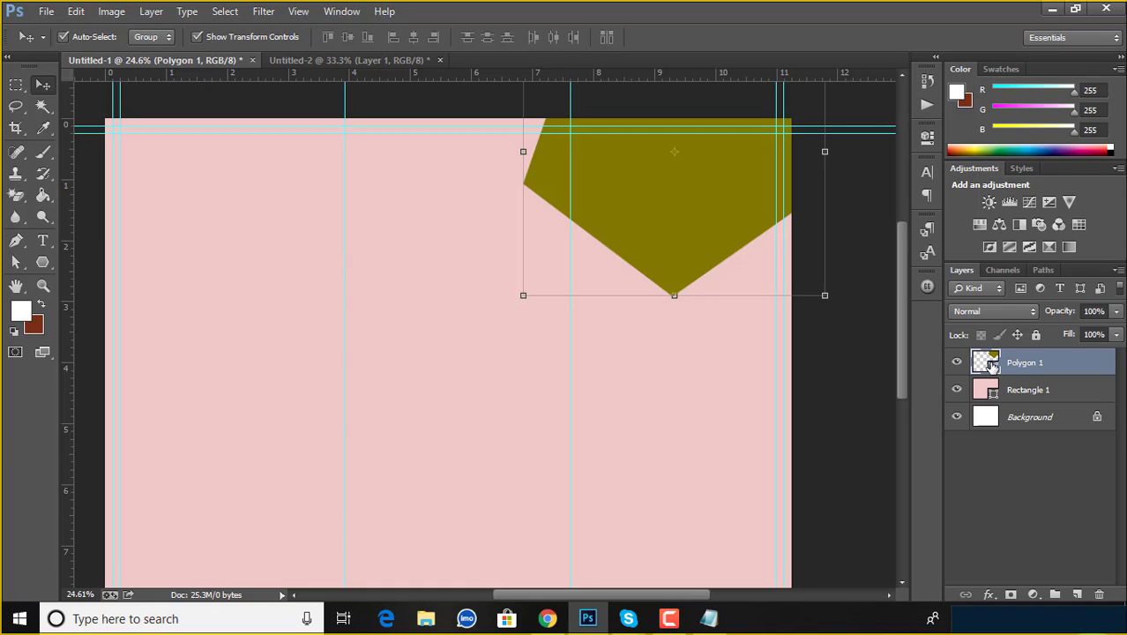
double_click(991, 368)
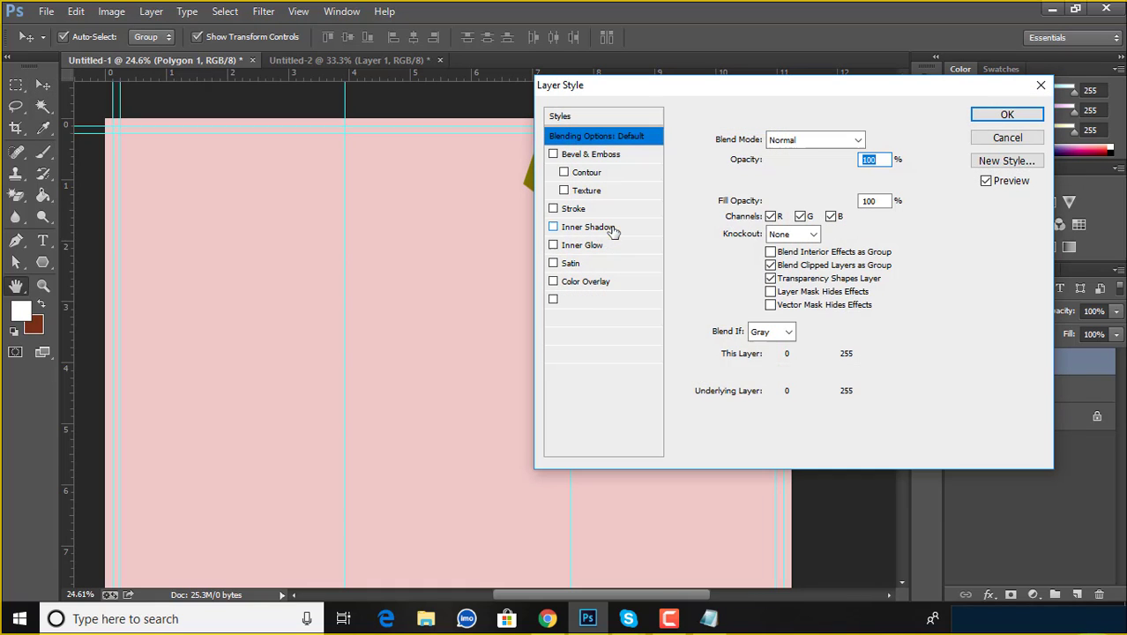
left_click(977, 142)
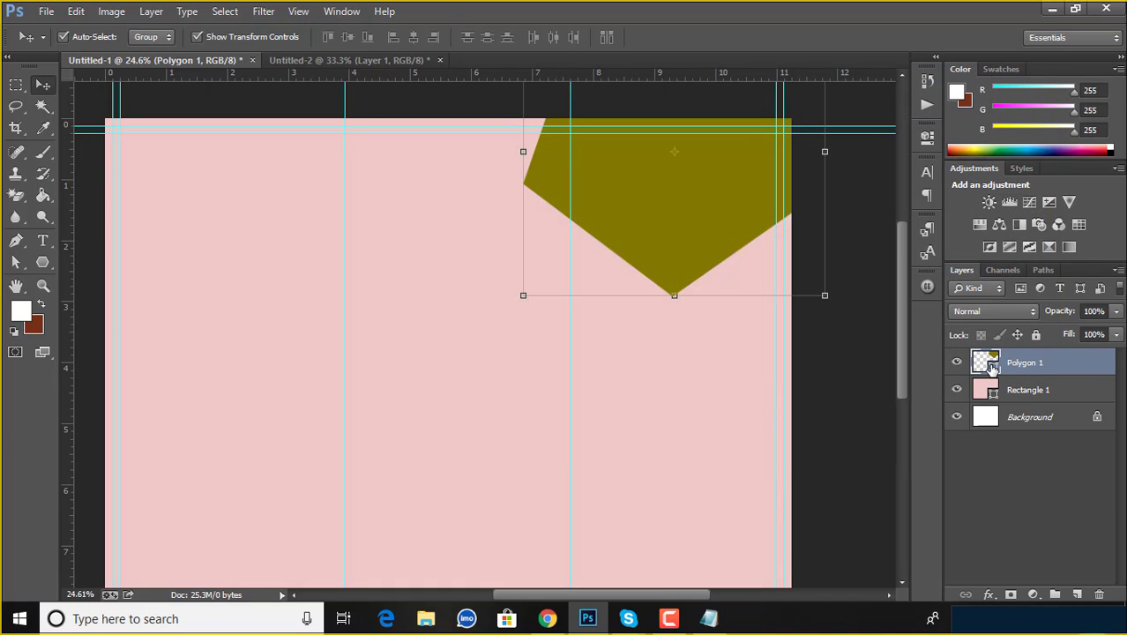
double_click(992, 368)
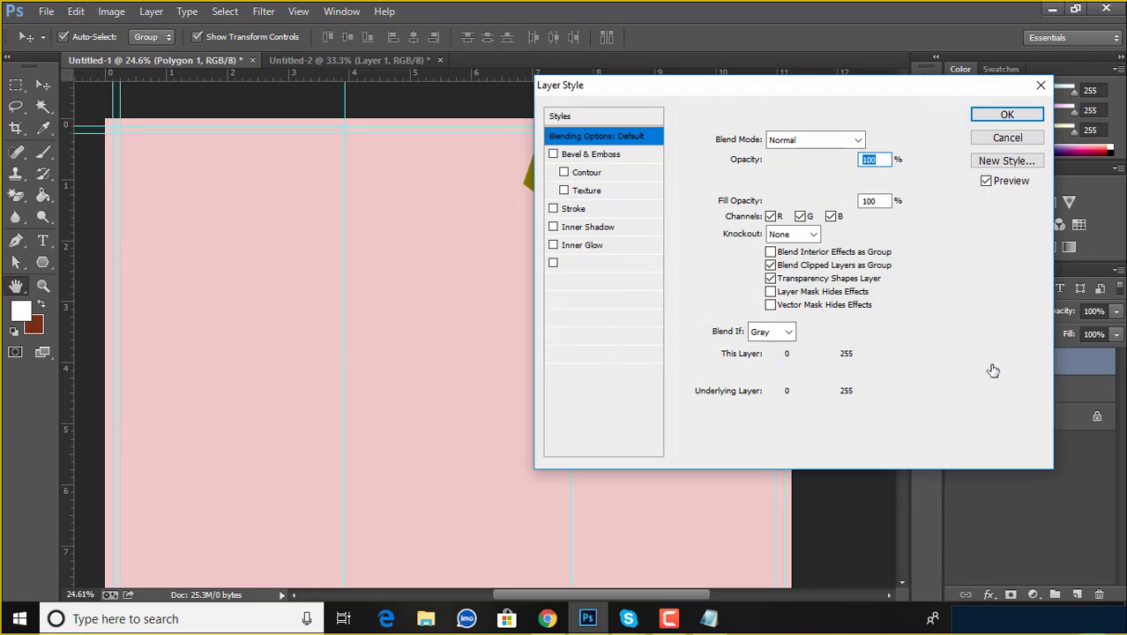
left_click(1005, 137)
left_click(691, 185)
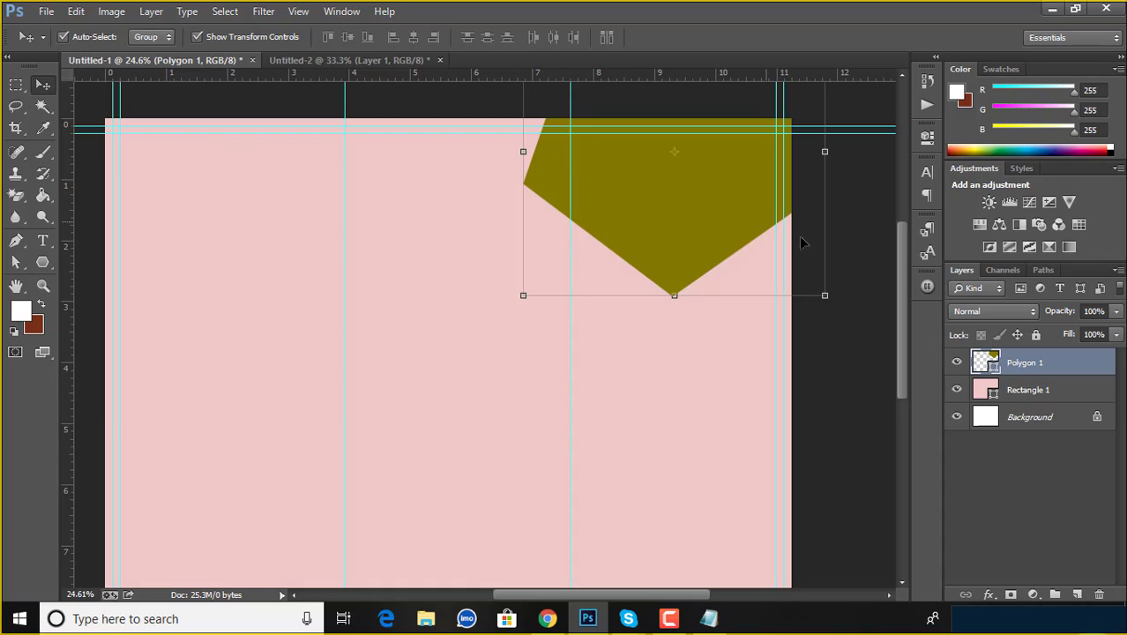
Delete the olive polygon layer, then undo to restore it.
left_click(279, 99)
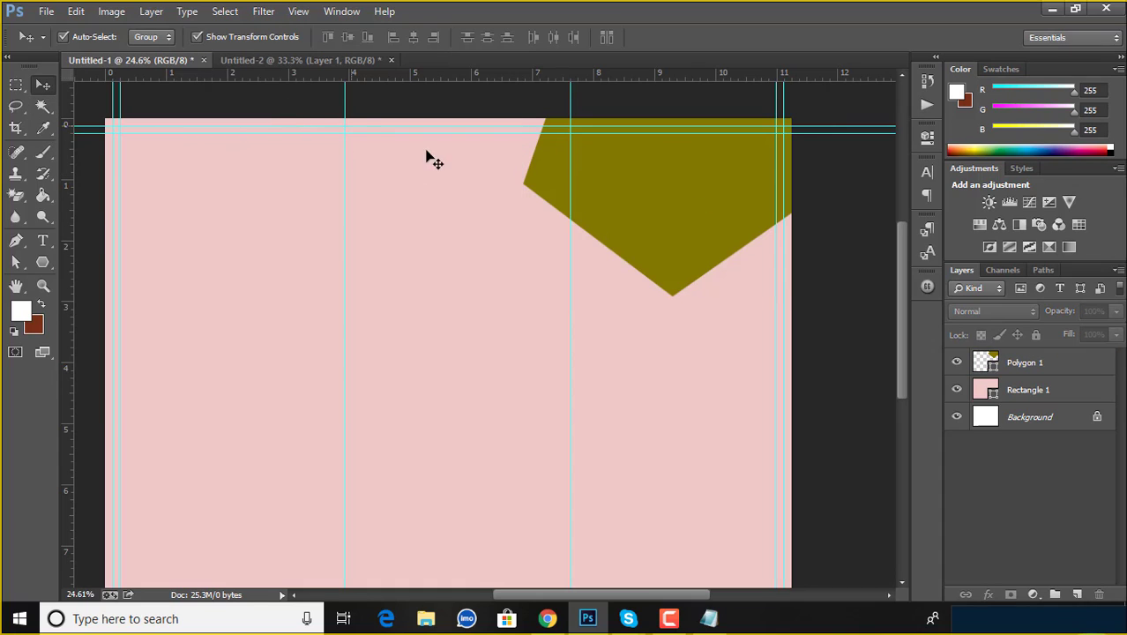
left_click(691, 189)
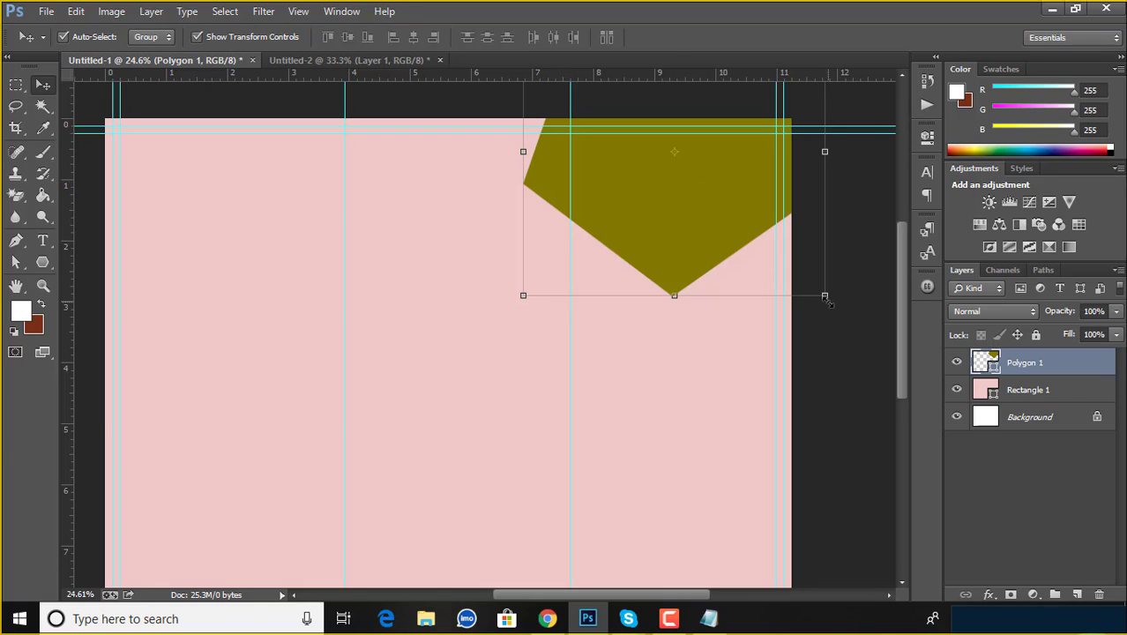
key("Delete")
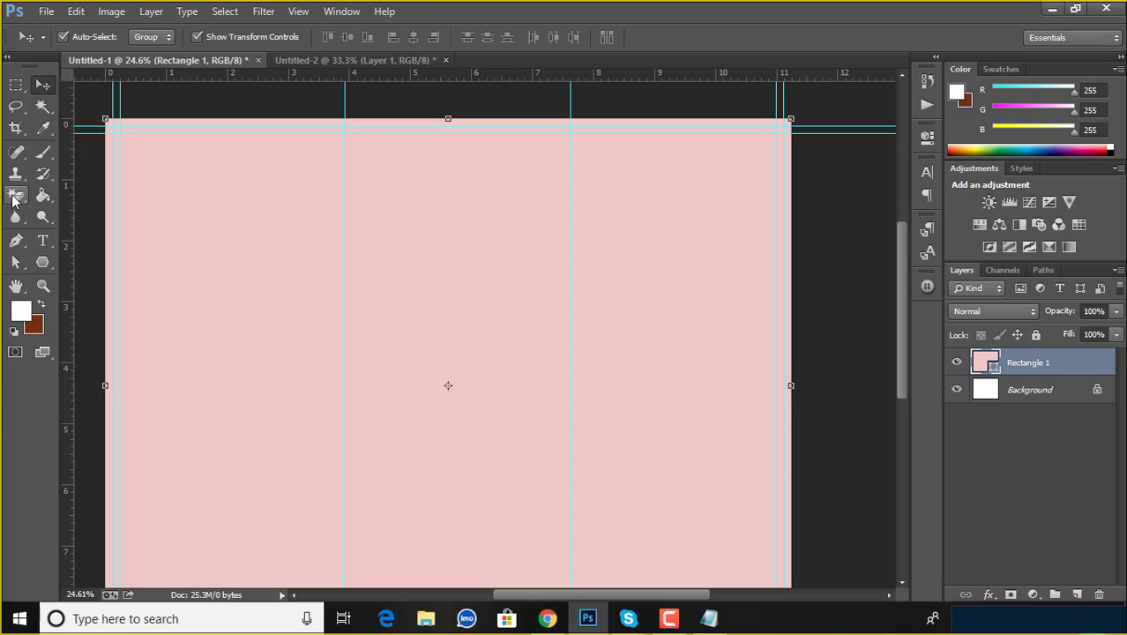
key("ctrl+z")
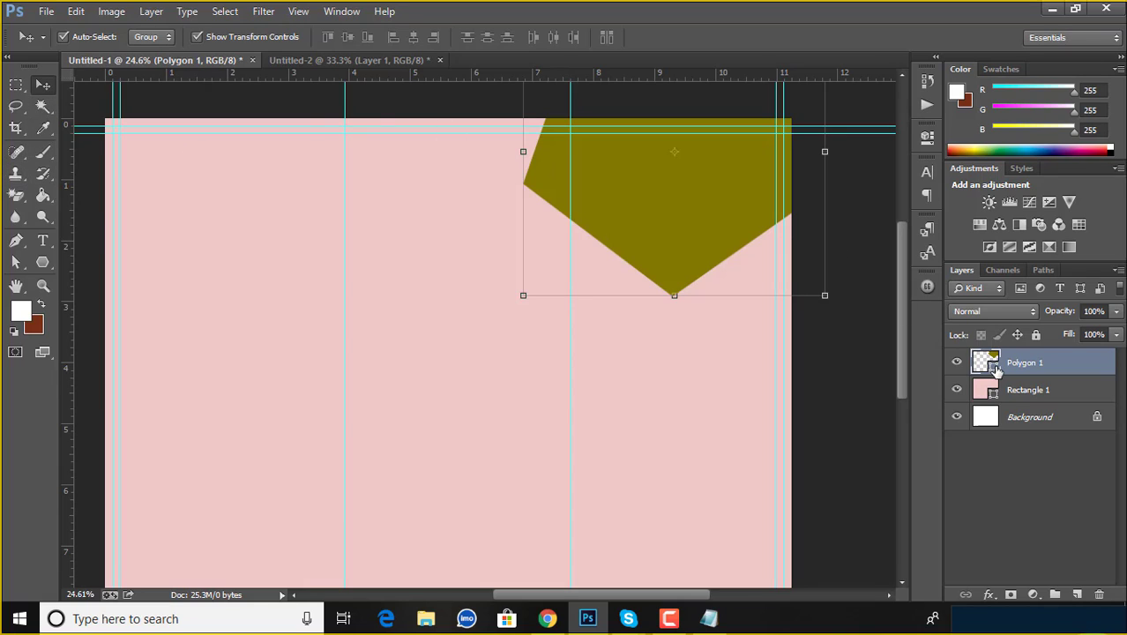
Draw a rectangular marquee selection around the polygon's left tip up to the fold guide.
left_click(845, 328)
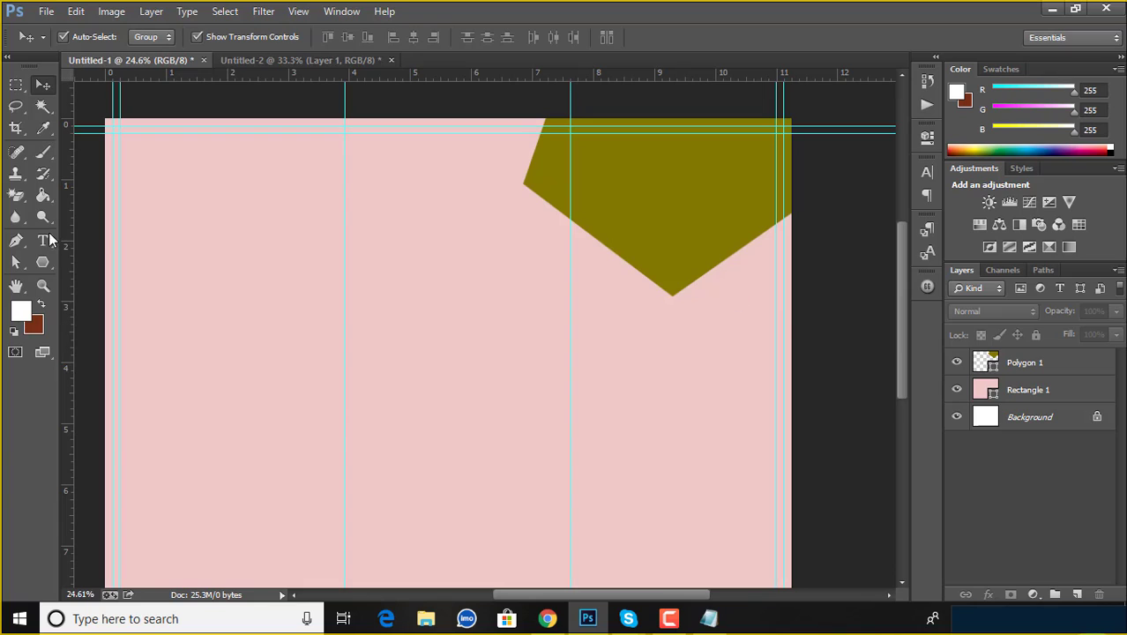
left_click_drag(38, 269, 85, 261)
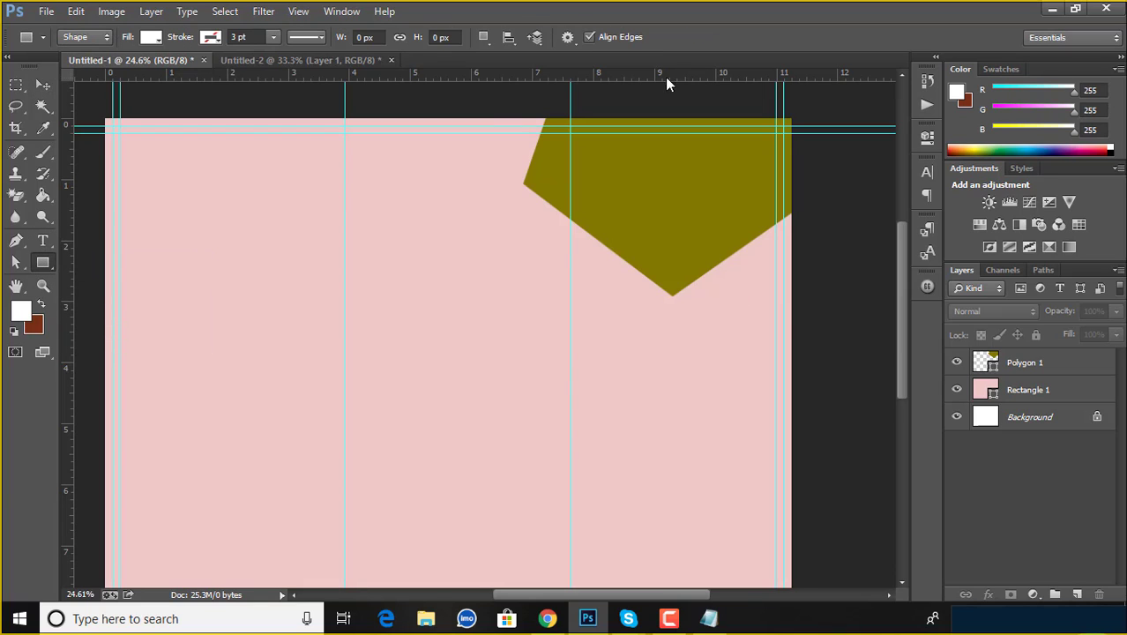
left_click(16, 84)
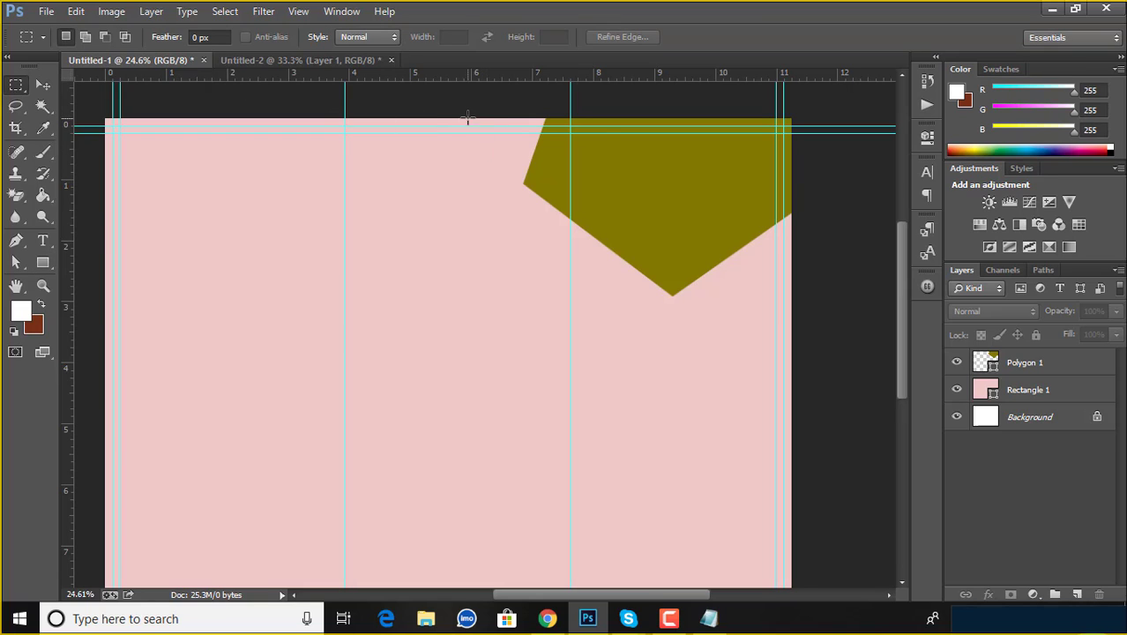
left_click_drag(467, 118, 571, 232)
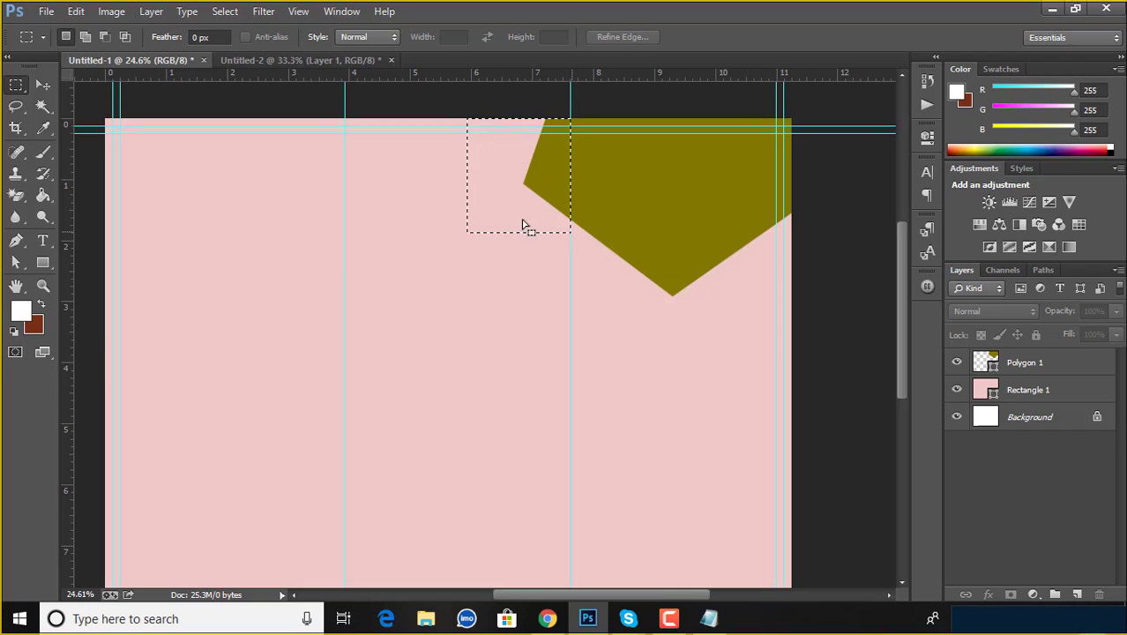
Rasterize the Polygon 1 layer so its selected tip can be edited.
left_click(42, 84)
left_click(544, 153)
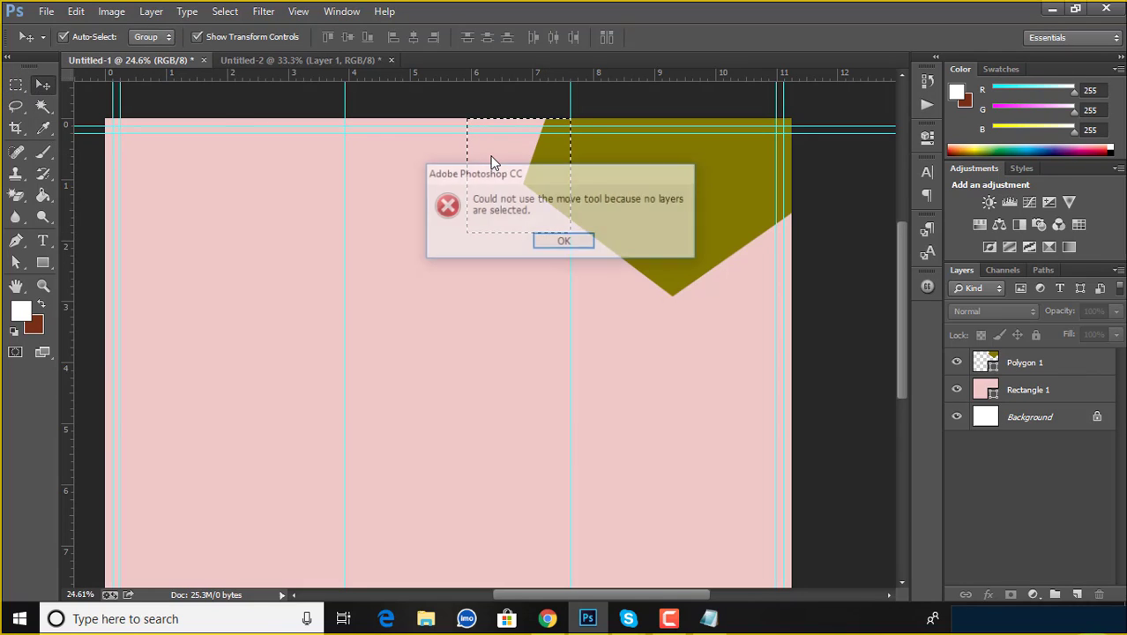
left_click(563, 241)
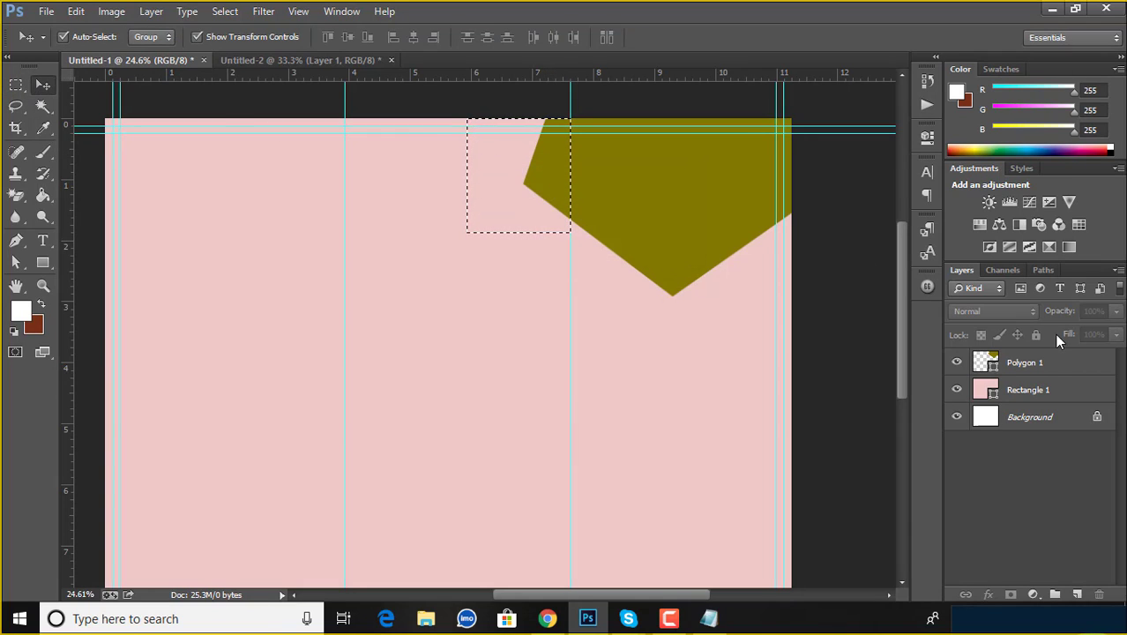
left_click(1065, 360)
right_click(1067, 361)
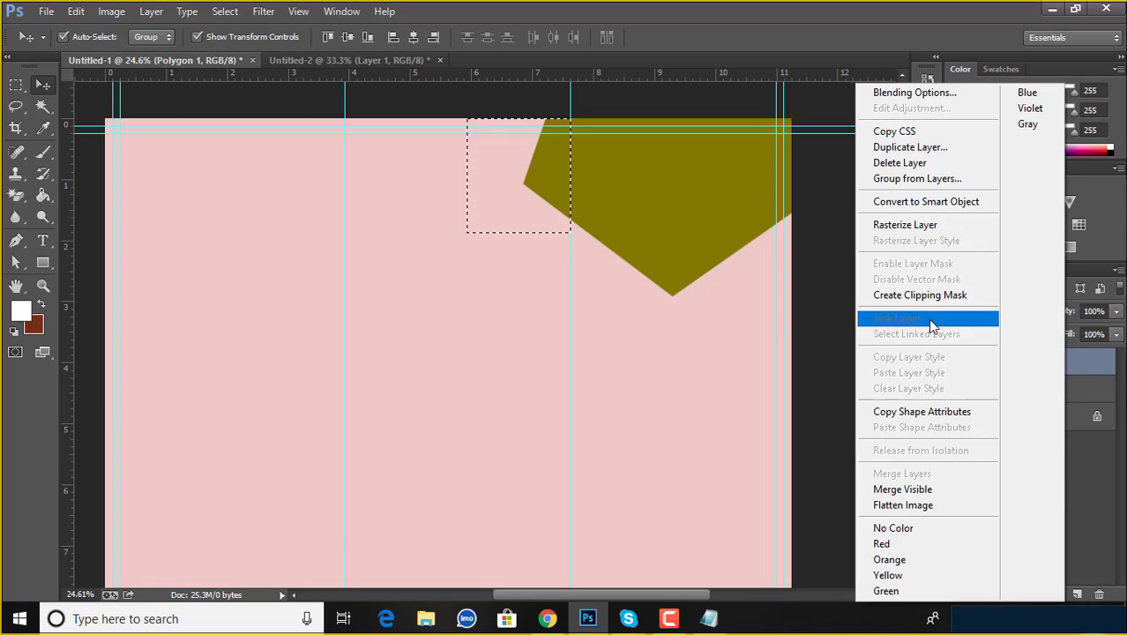
left_click(905, 225)
Remove the selected left tip of the olive shape and reselect the polygon.
left_click_drag(552, 179, 423, 228)
key("ctrl+z")
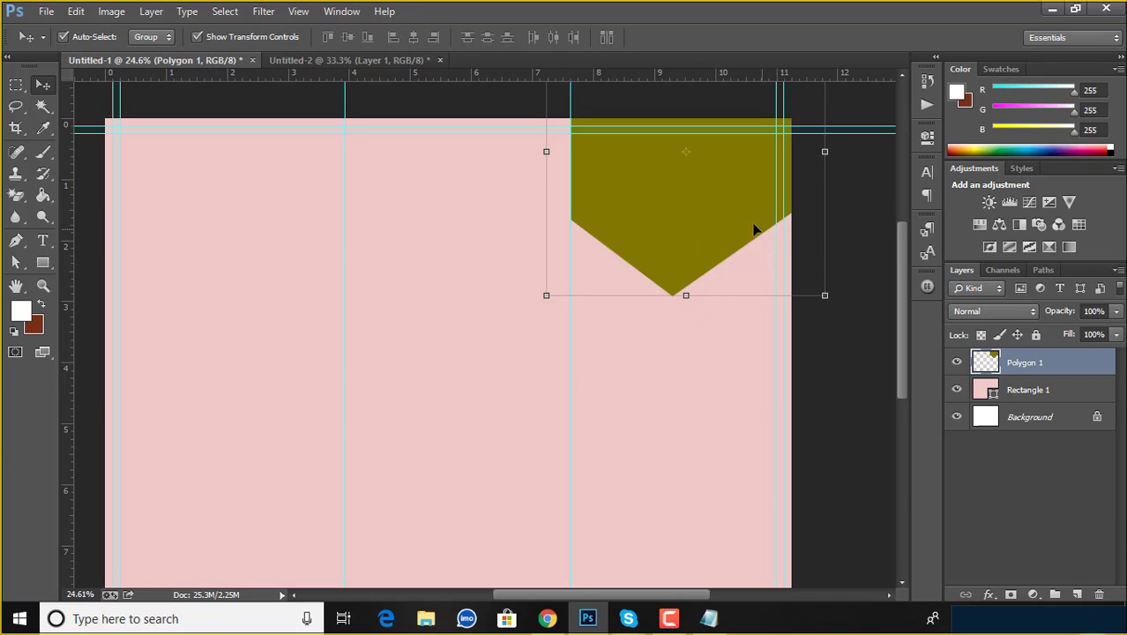
left_click(832, 404)
left_click(661, 251)
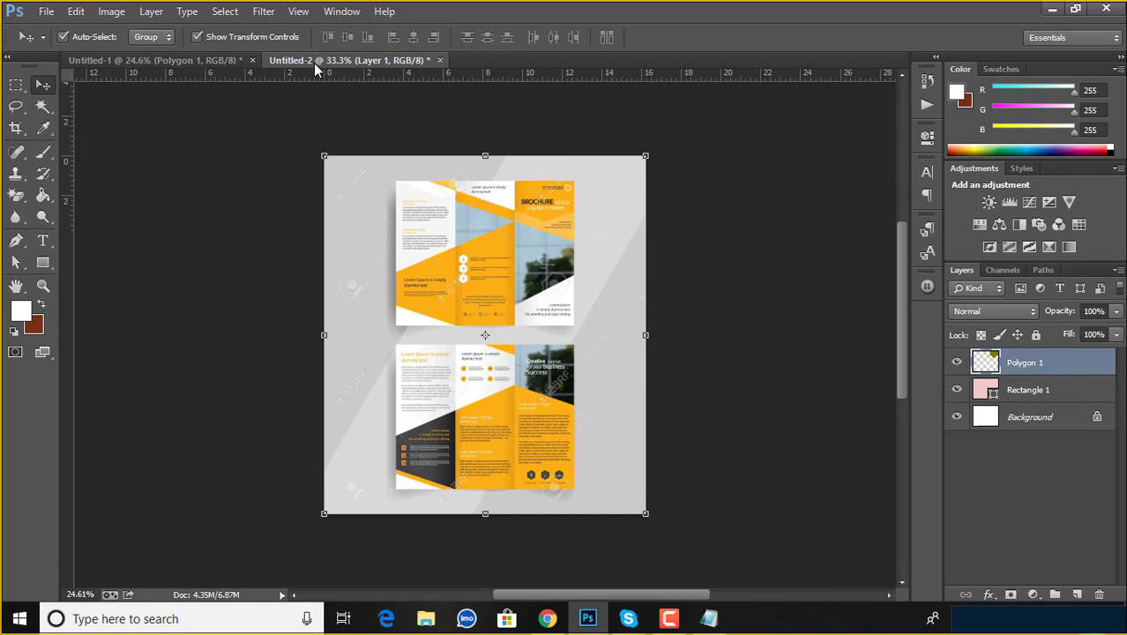
Pen-draw a white triangle from the left fold guide to two right-edge points, checking the Untitled-2 reference.
left_click(315, 64)
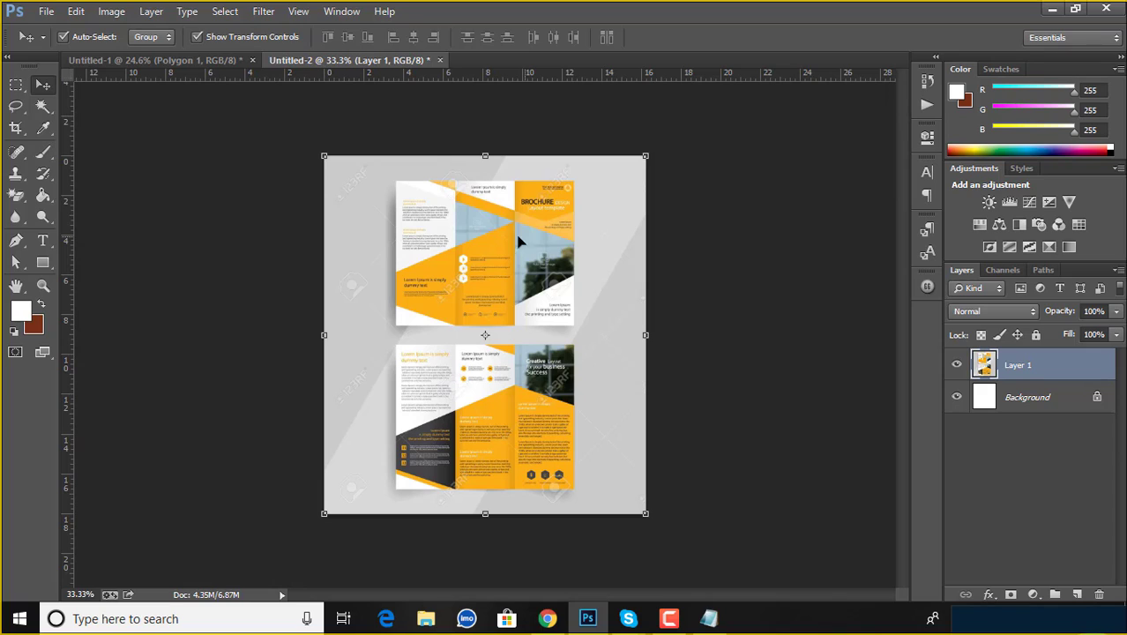
left_click(149, 60)
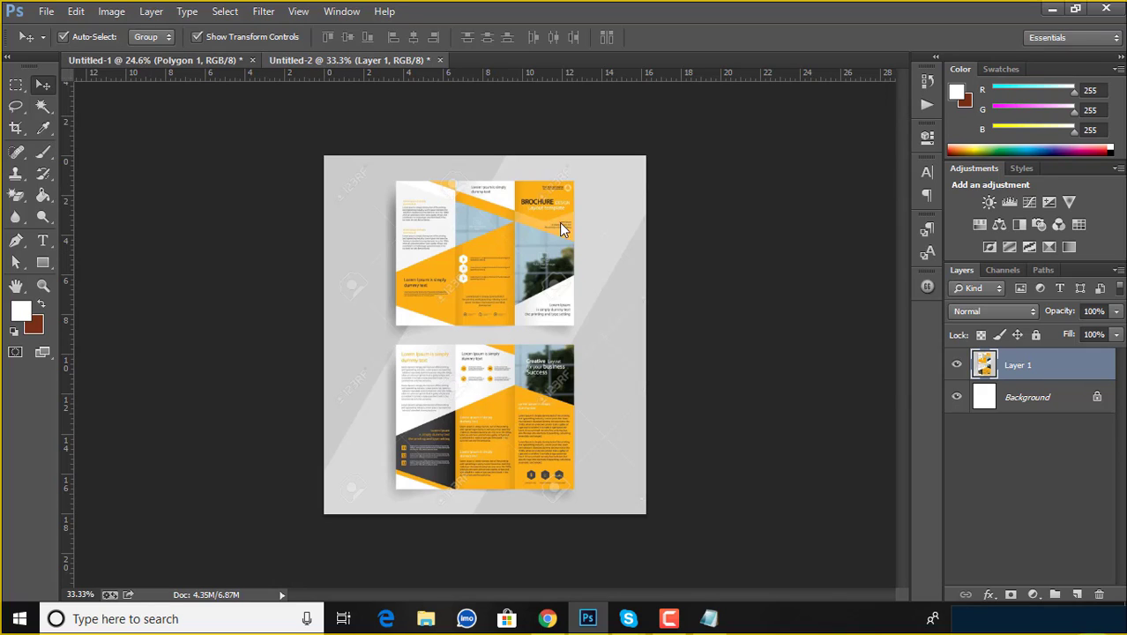
left_click(16, 240)
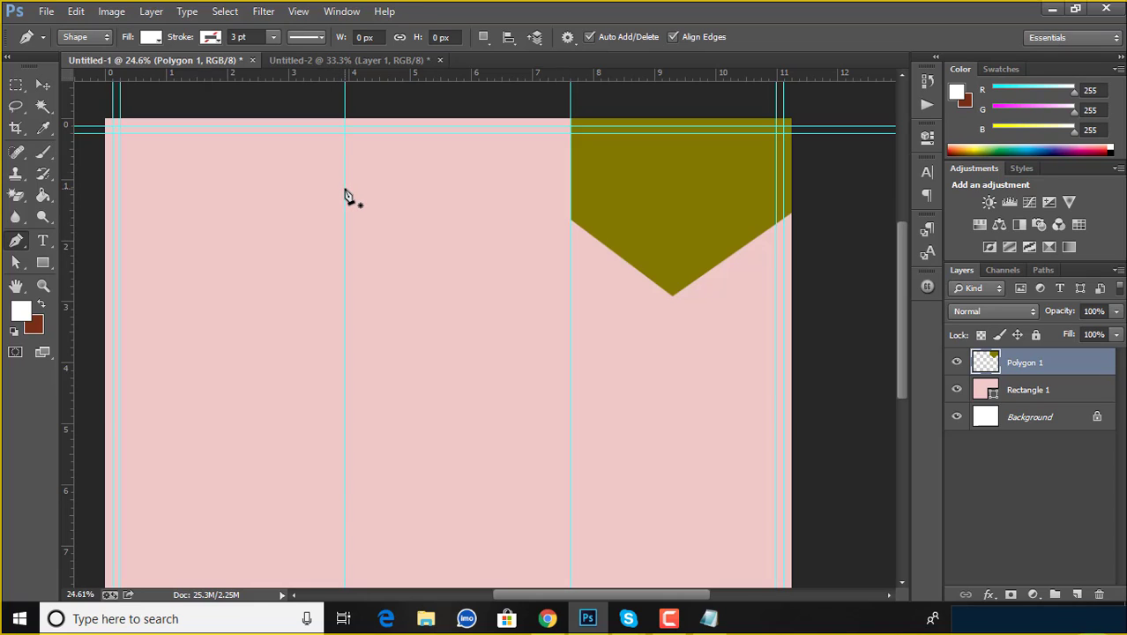
left_click(345, 188)
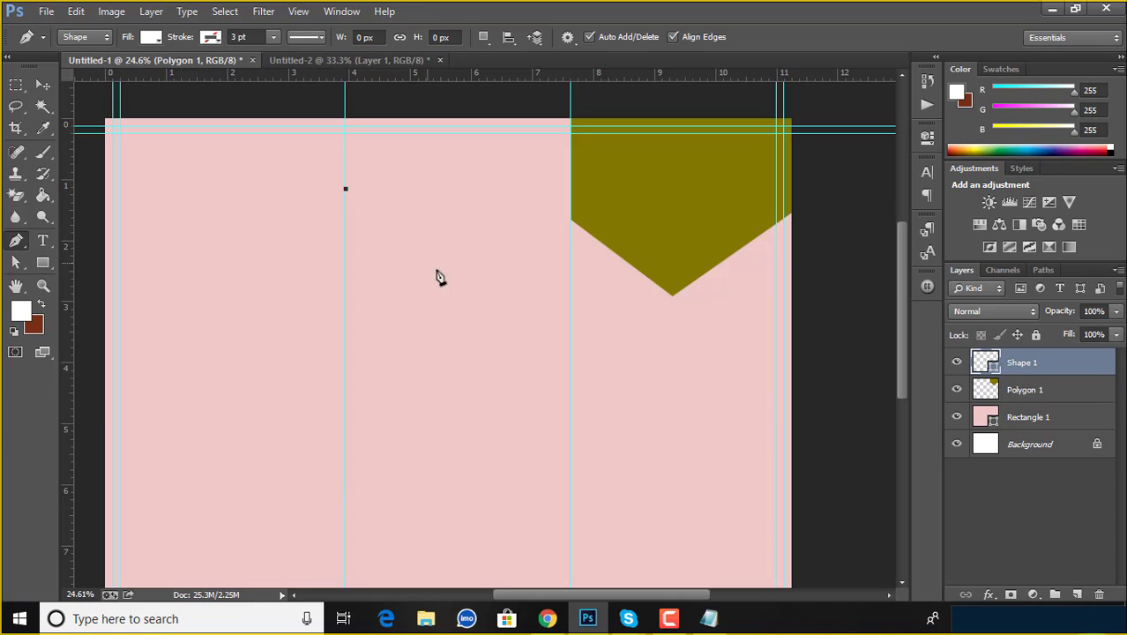
left_click(791, 401)
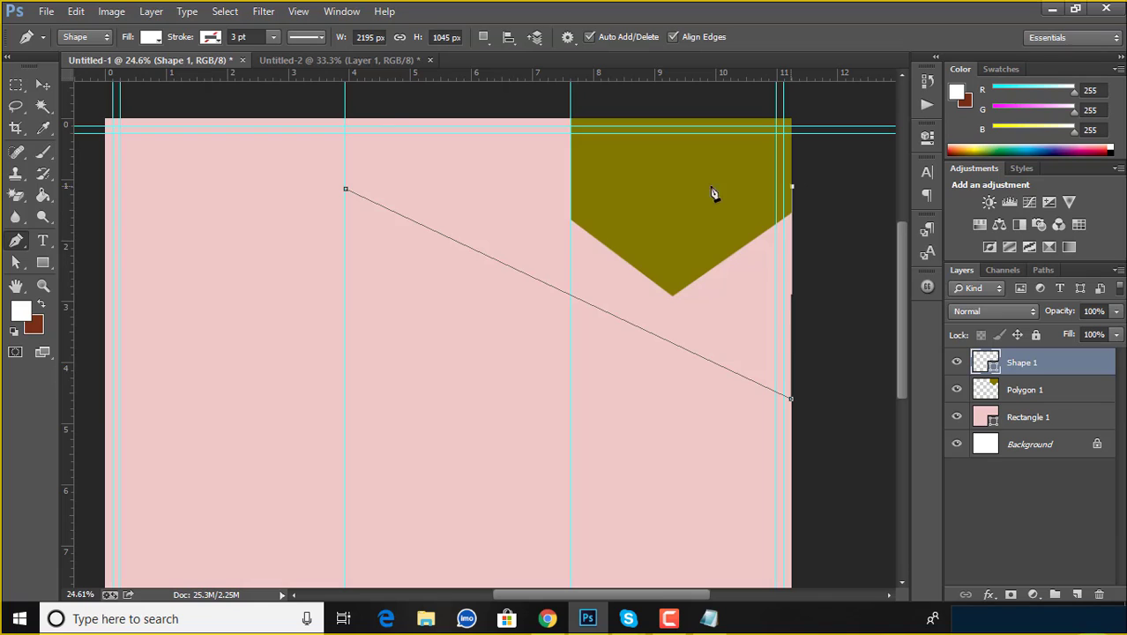
left_click(791, 187)
left_click(350, 59)
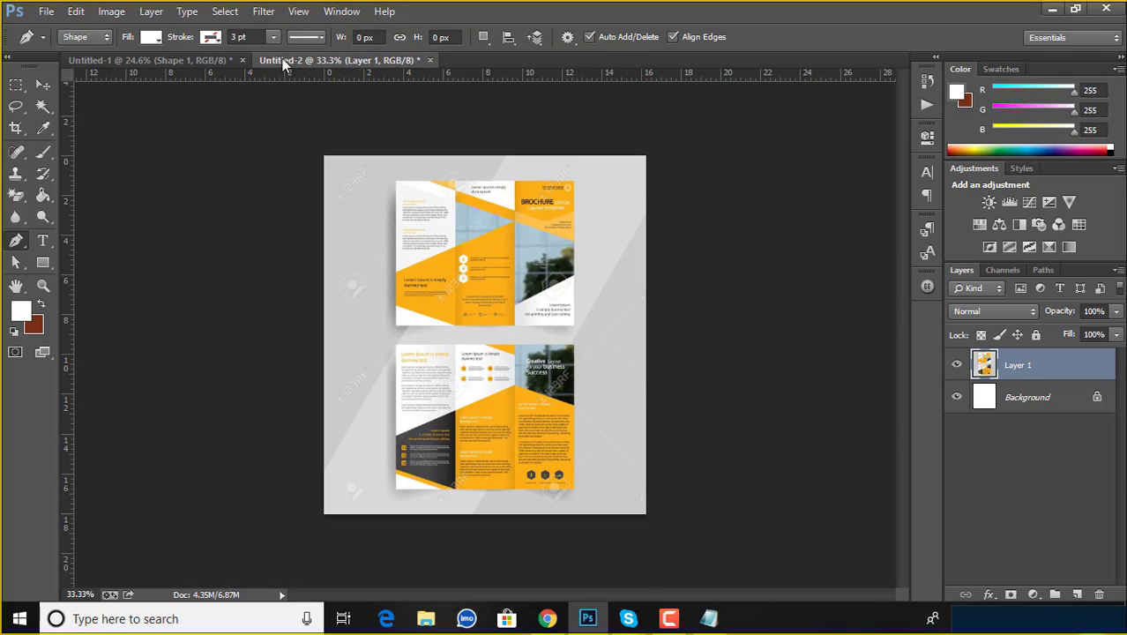
left_click(211, 60)
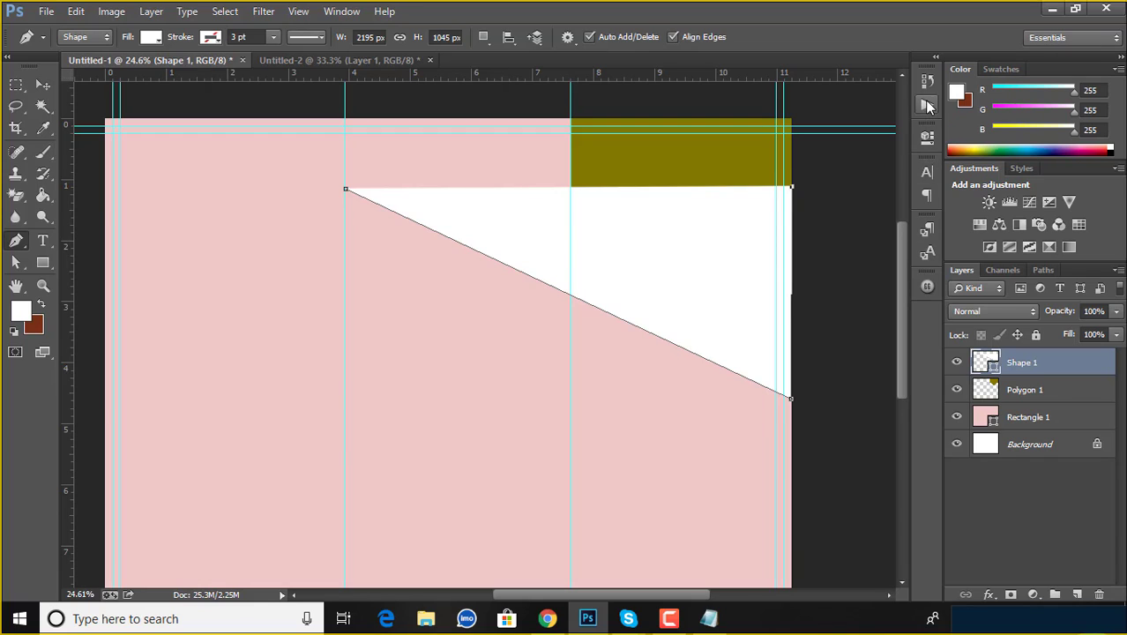
Bring up the Swatches panel on the right side.
left_click(927, 105)
left_click(926, 81)
left_click(926, 81)
left_click(931, 136)
left_click(925, 139)
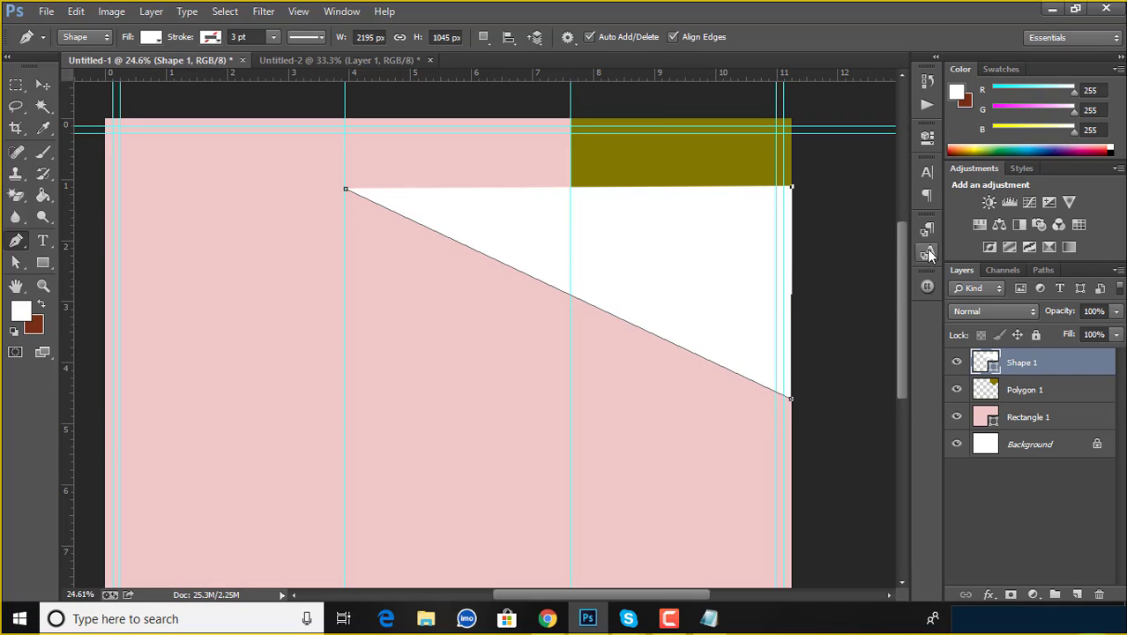
left_click(928, 255)
left_click(923, 229)
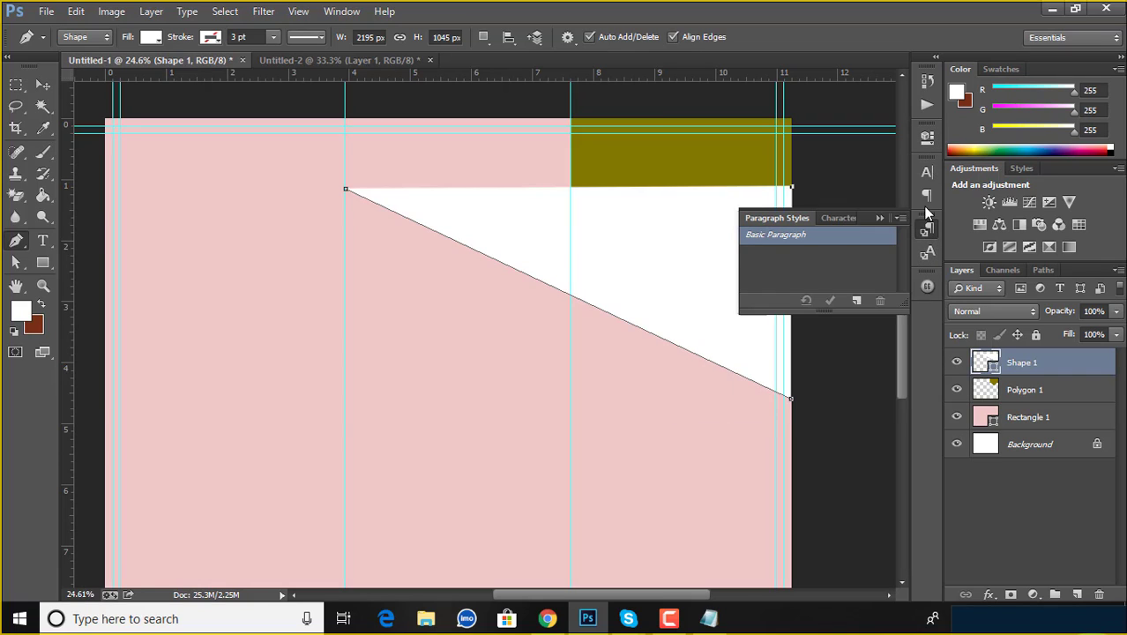
left_click(925, 202)
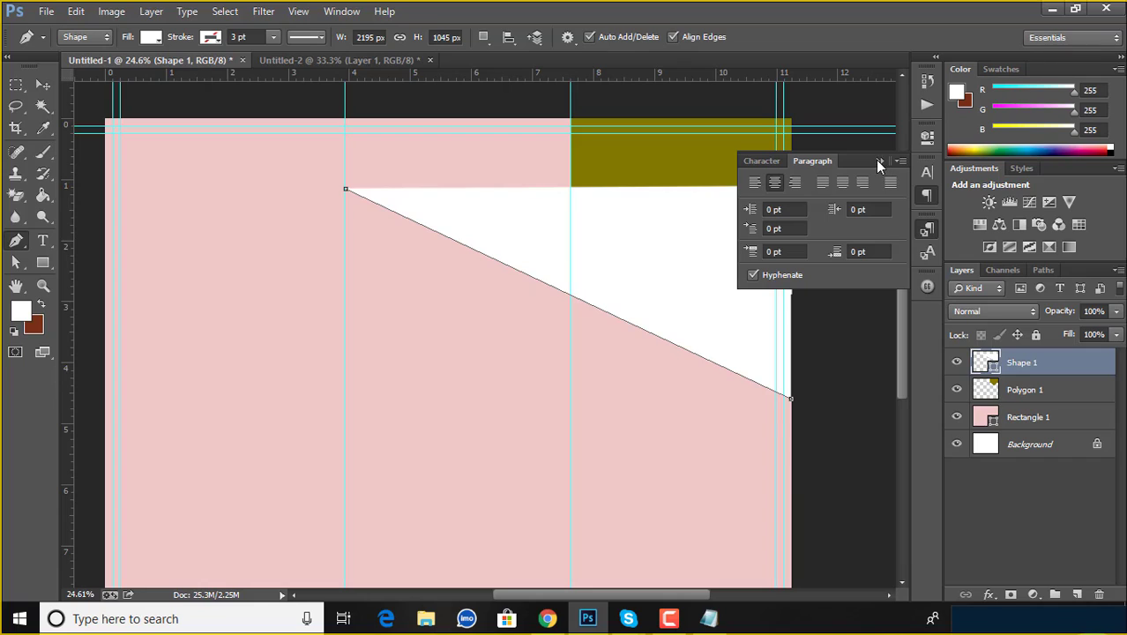
left_click(998, 70)
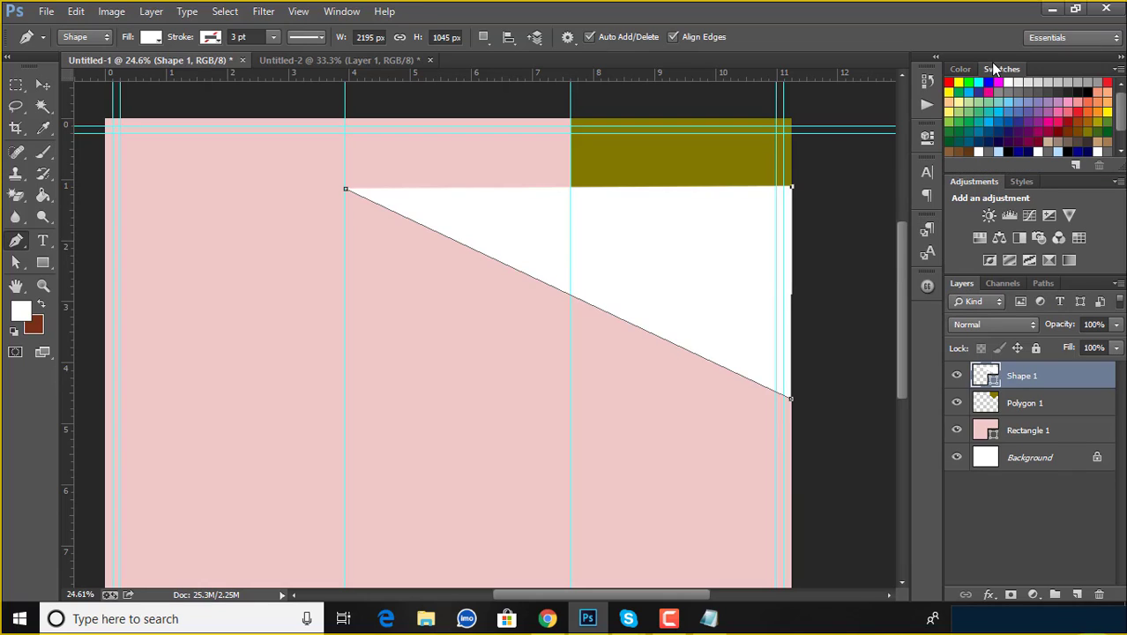
Undo a stray anchor past the top-right corner and set Shape 1's fill to No Color.
left_click(875, 108)
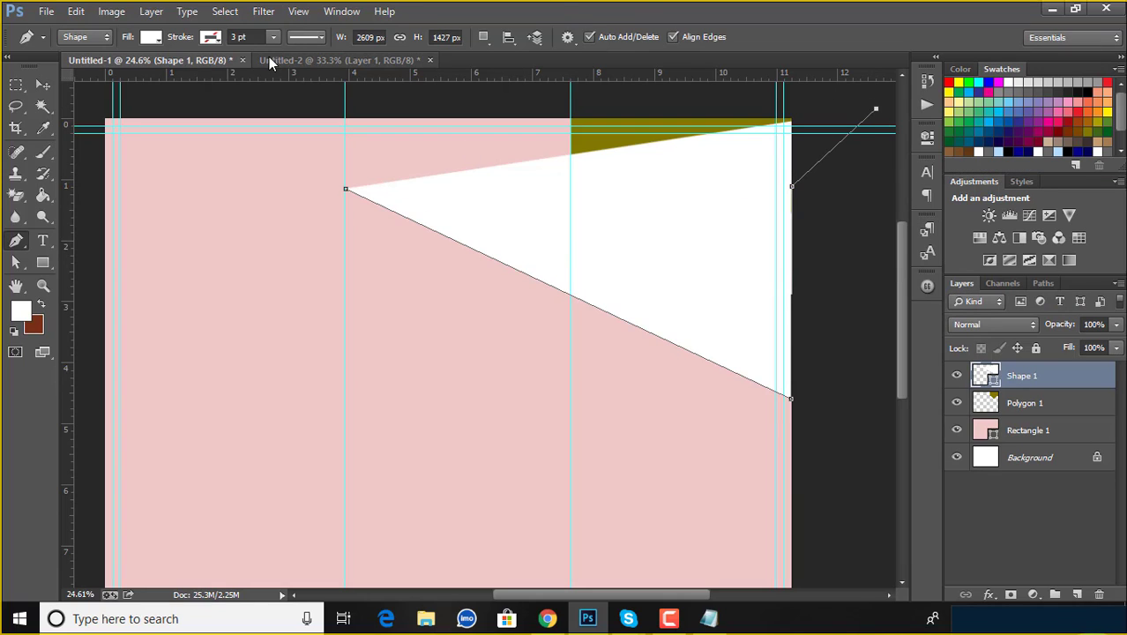
key("ctrl+z")
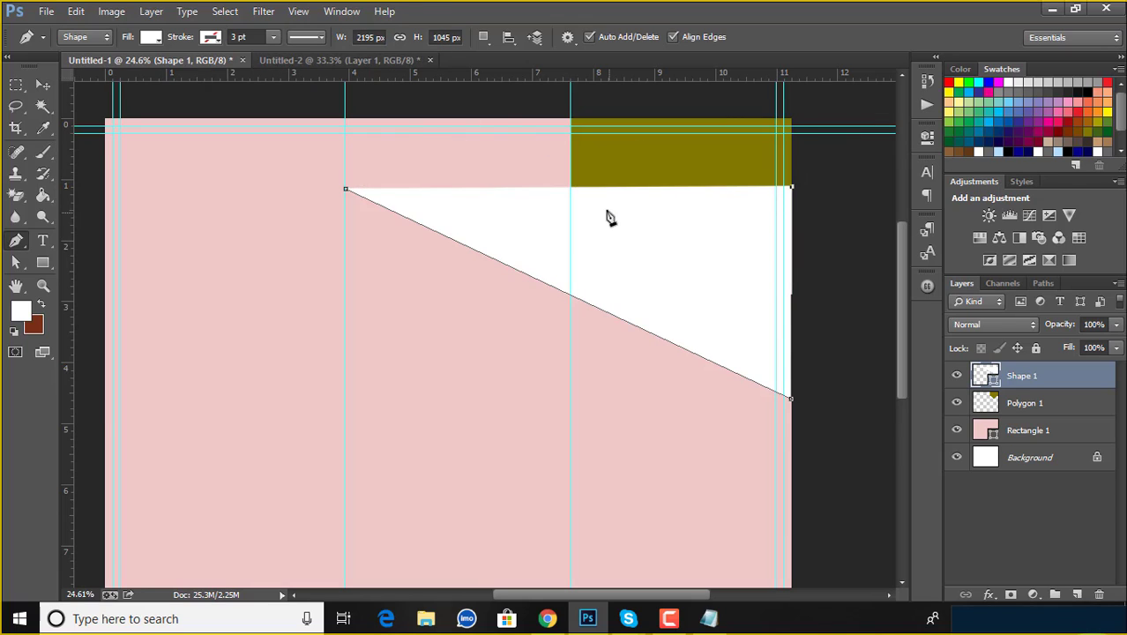
left_click(154, 38)
left_click(81, 71)
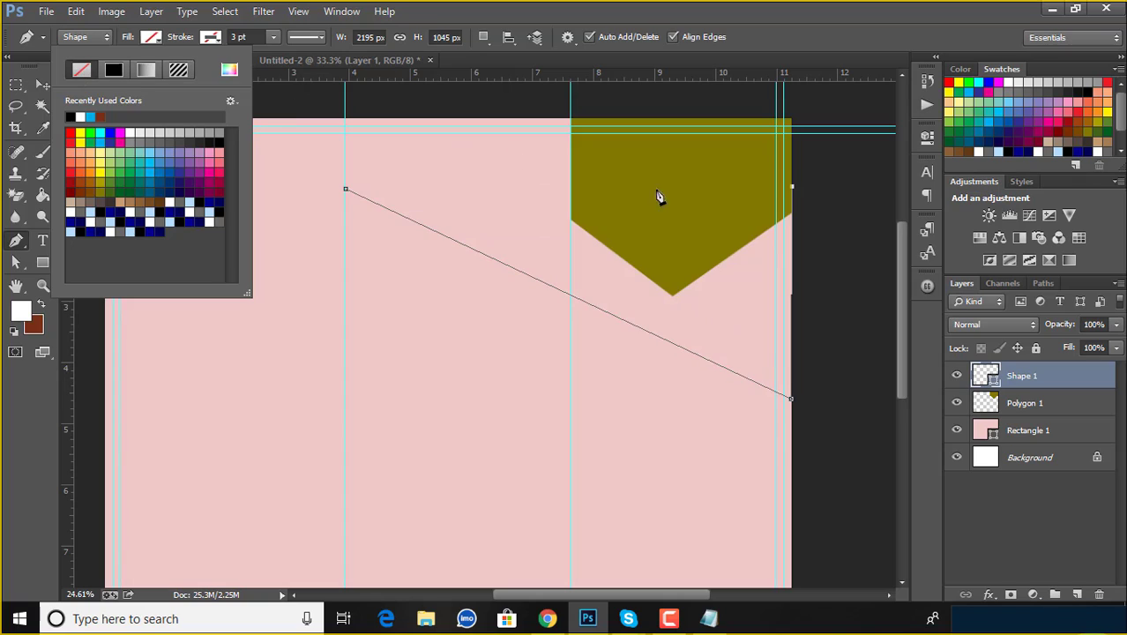
Add anchor points on the olive shape's lower and left edges.
left_click(636, 270)
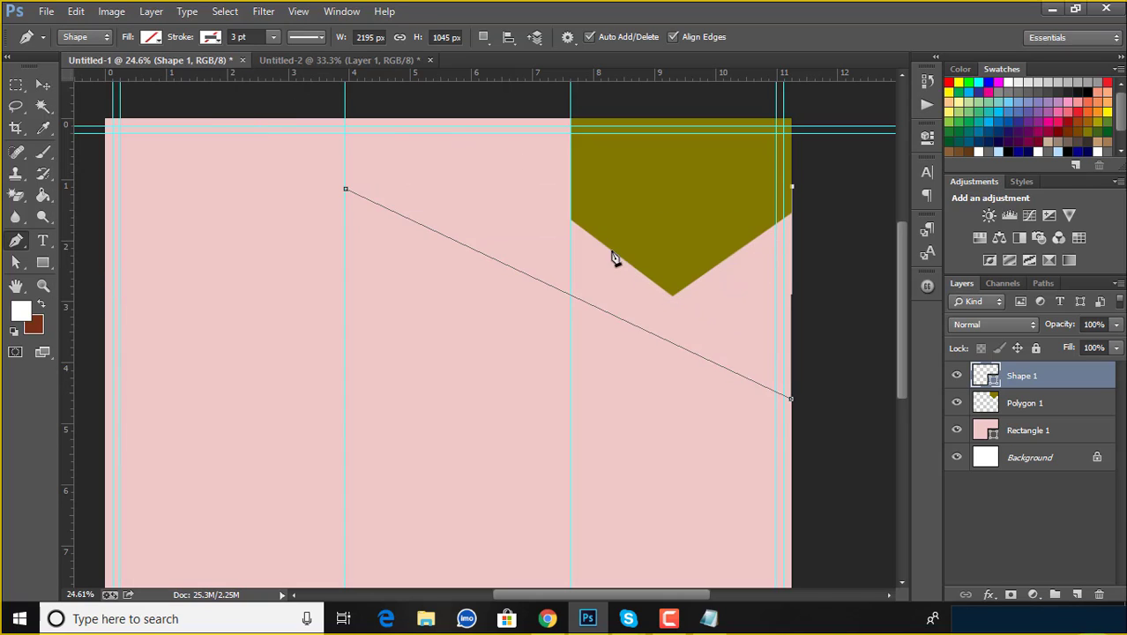
left_click(571, 221)
key("ctrl+z")
left_click(644, 272)
left_click(571, 221)
Close the band path with a new point atop the left fold guide.
left_click(569, 295)
key("ctrl+z")
left_click(344, 134)
left_click(345, 190)
left_click(42, 86)
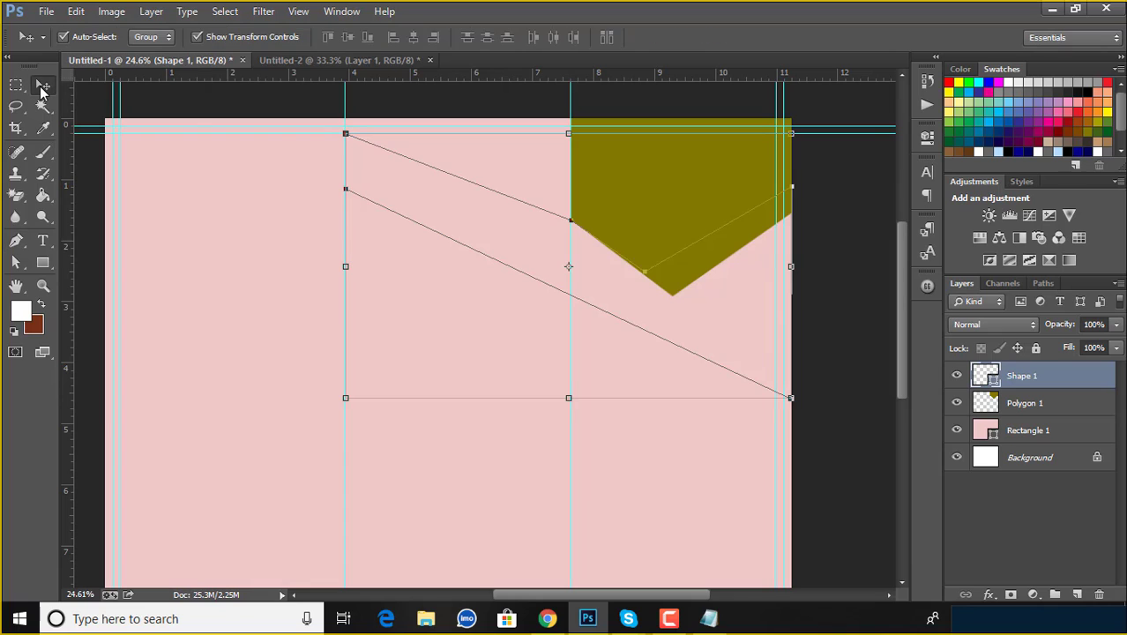
Try a dark red fill for Shape 1, then reselect the unfilled band.
double_click(993, 385)
left_click(901, 344)
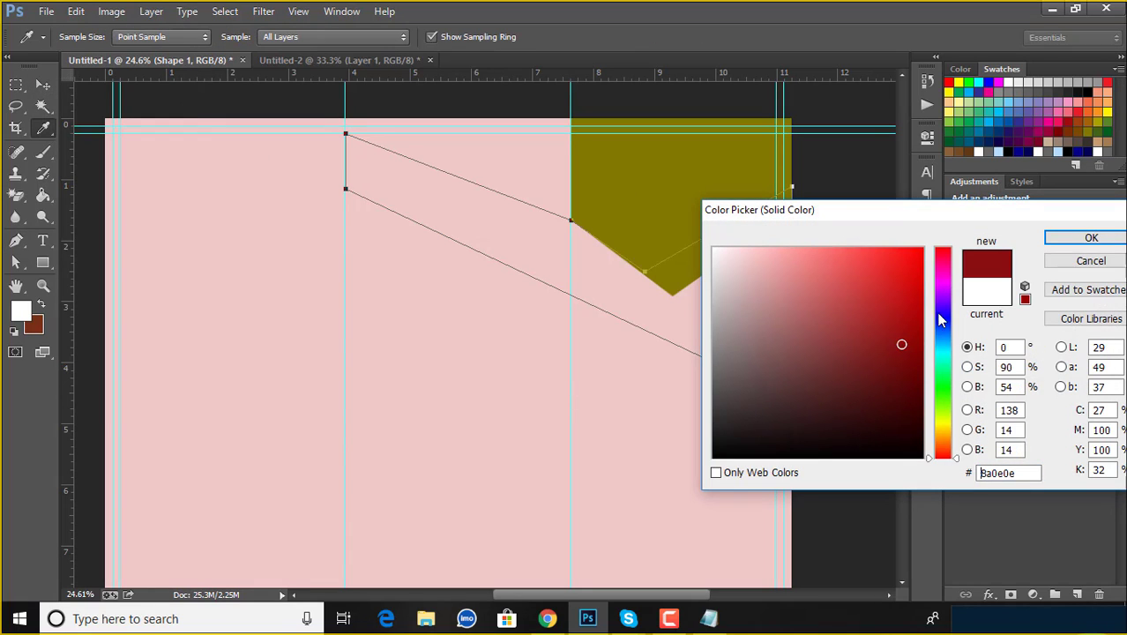
left_click(1076, 238)
key("v")
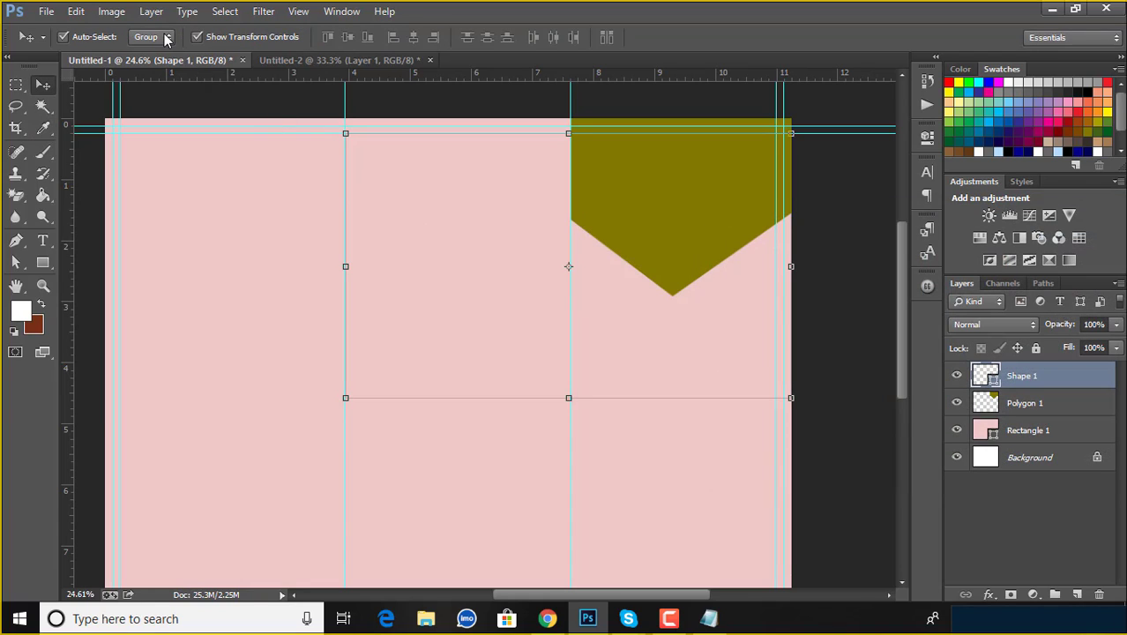
left_click(873, 383)
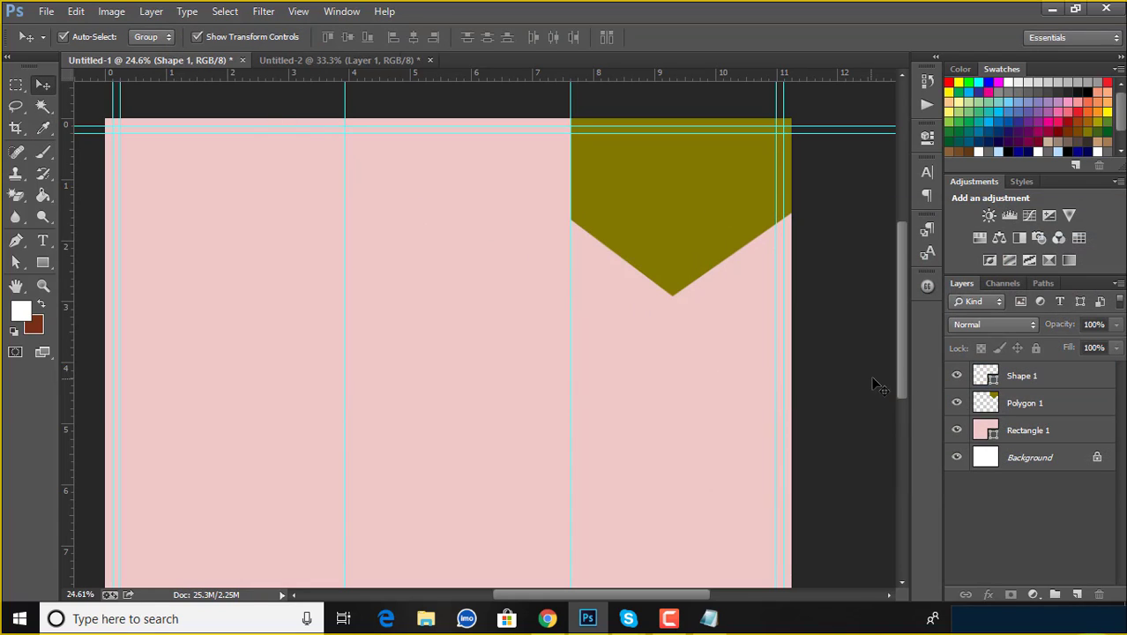
left_click(993, 382)
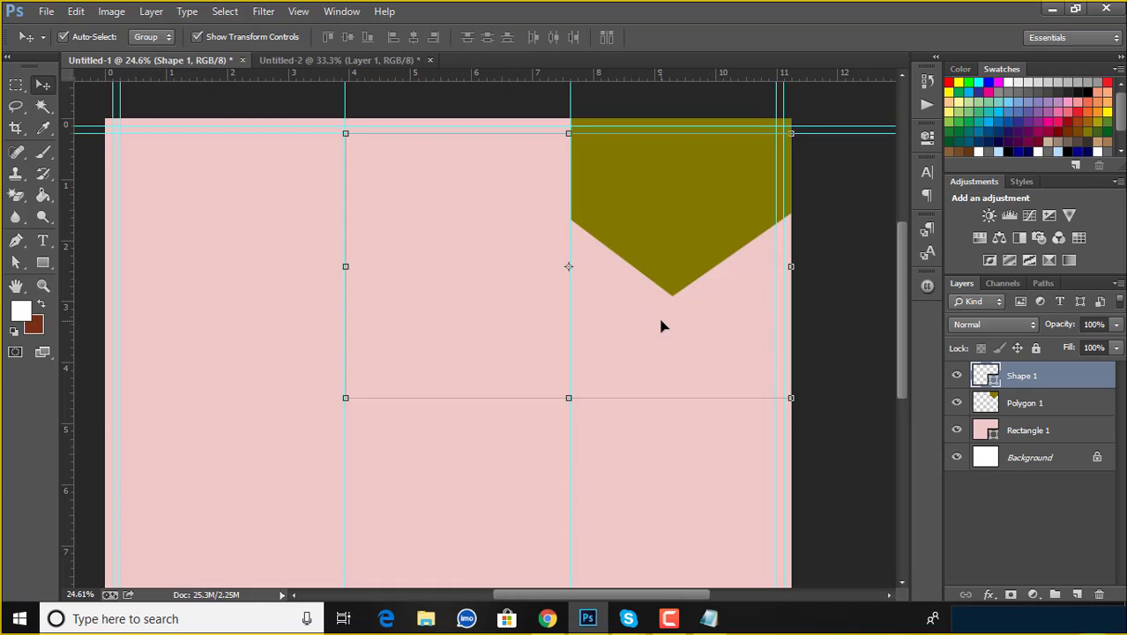
Fill the band bright green from the options-bar Fill swatches.
left_click(15, 240)
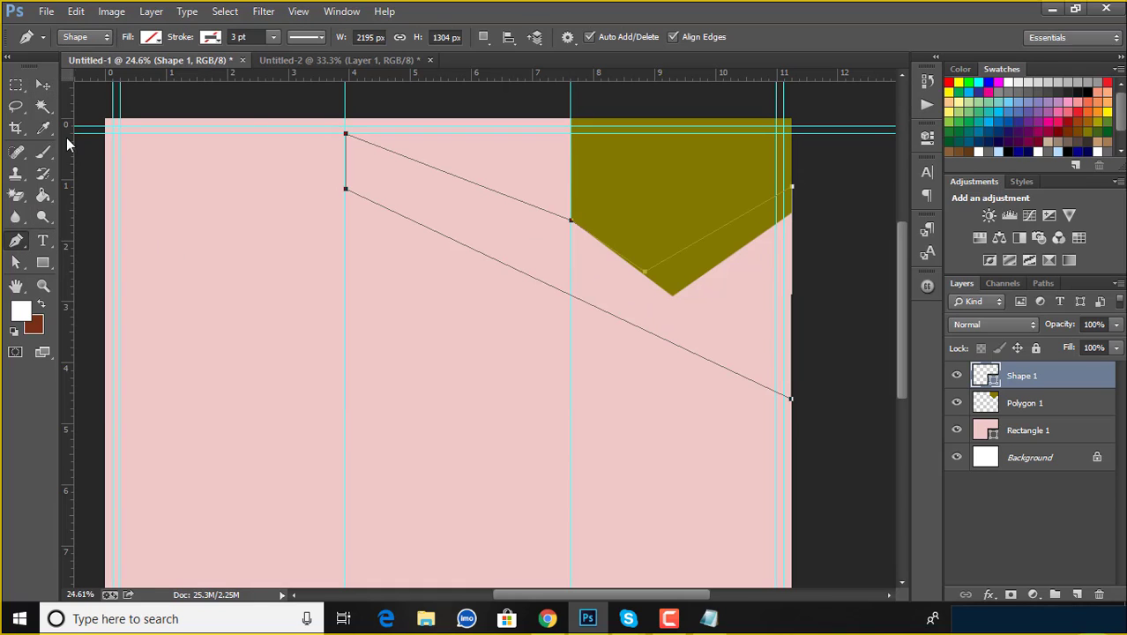
left_click(152, 37)
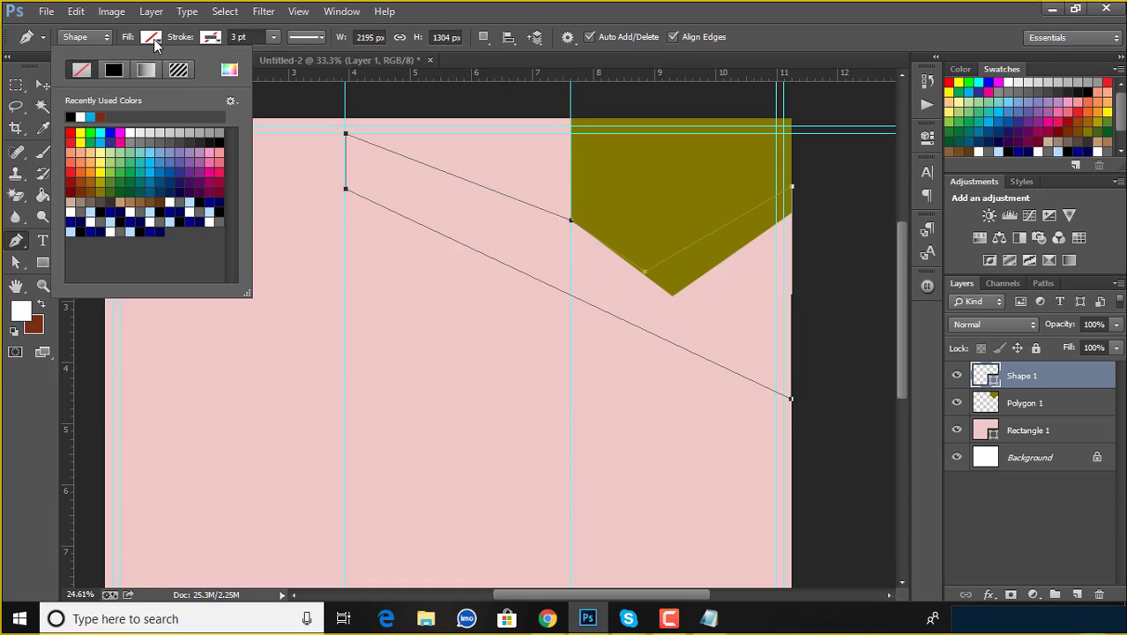
left_click(90, 132)
left_click(385, 295)
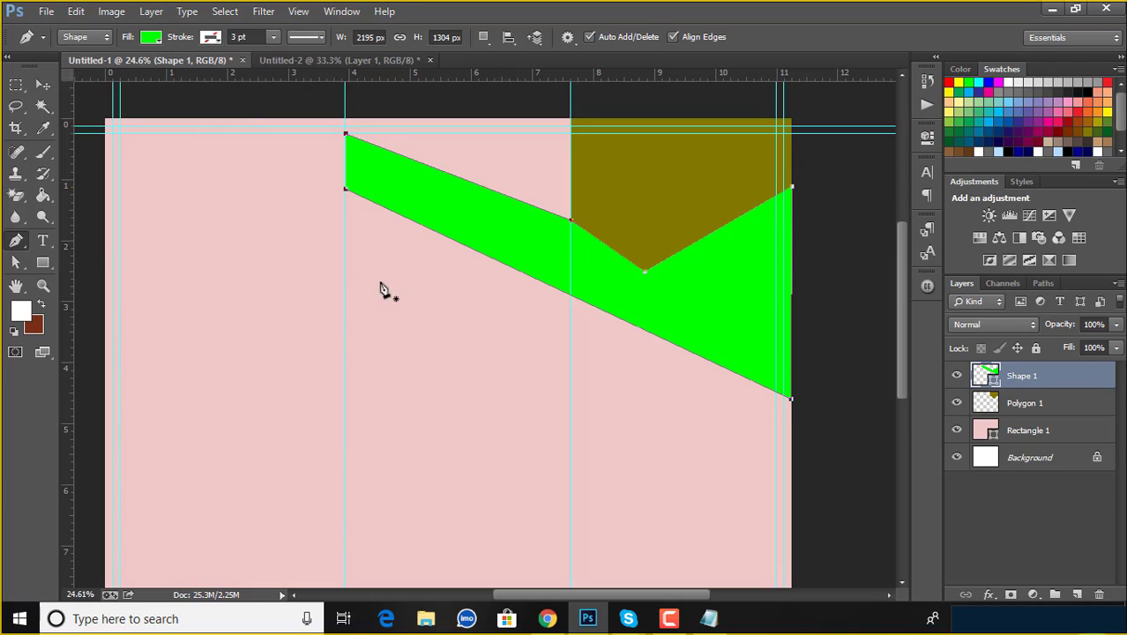
left_click(384, 288)
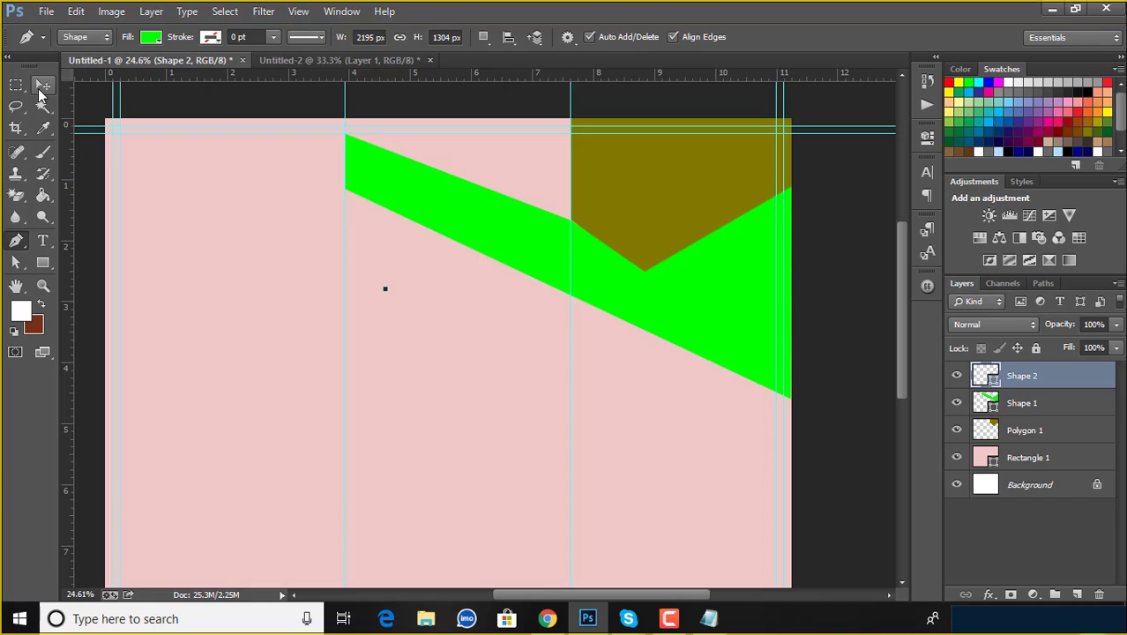
Remove the stray Shape 2 layer and move the green band beneath Polygon 1.
key("ctrl+z")
left_click(43, 86)
left_click(505, 466)
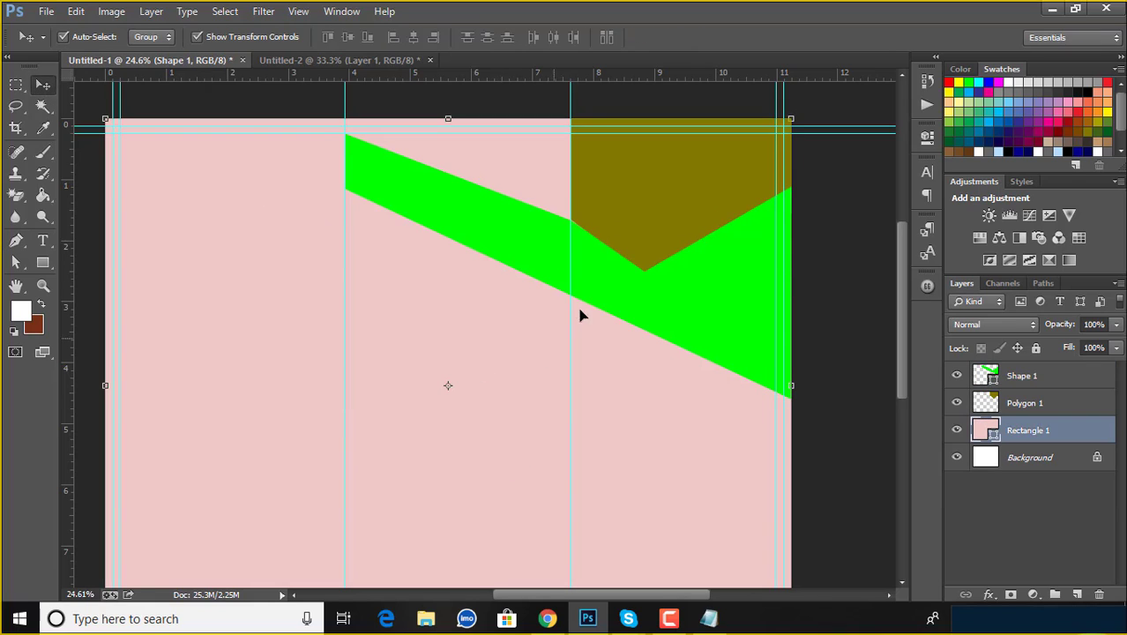
left_click(596, 277)
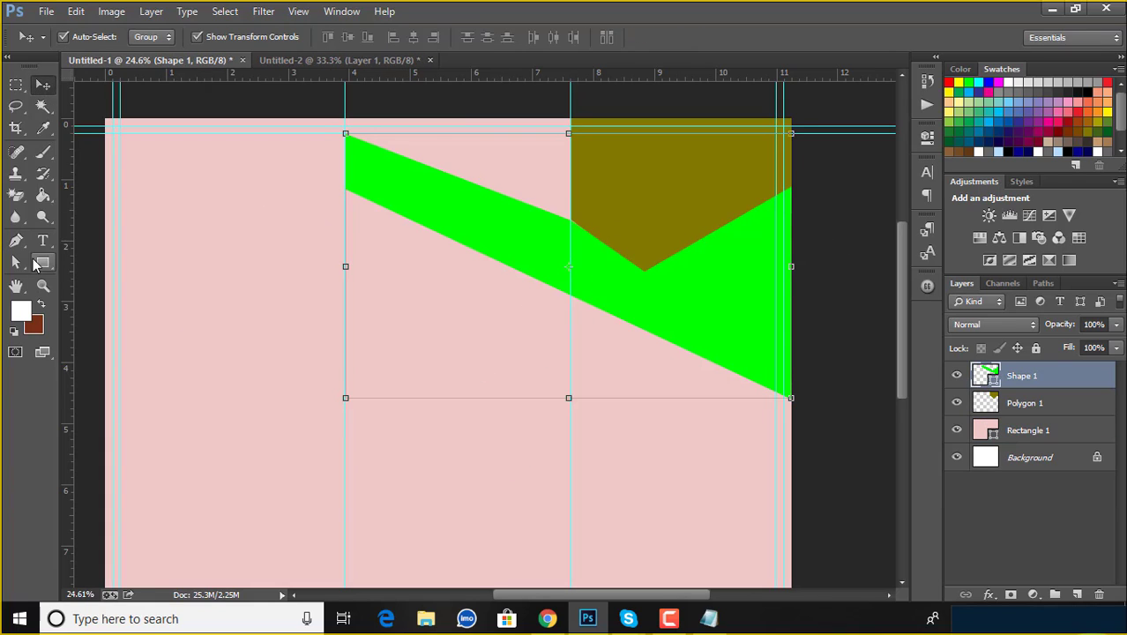
left_click(16, 198)
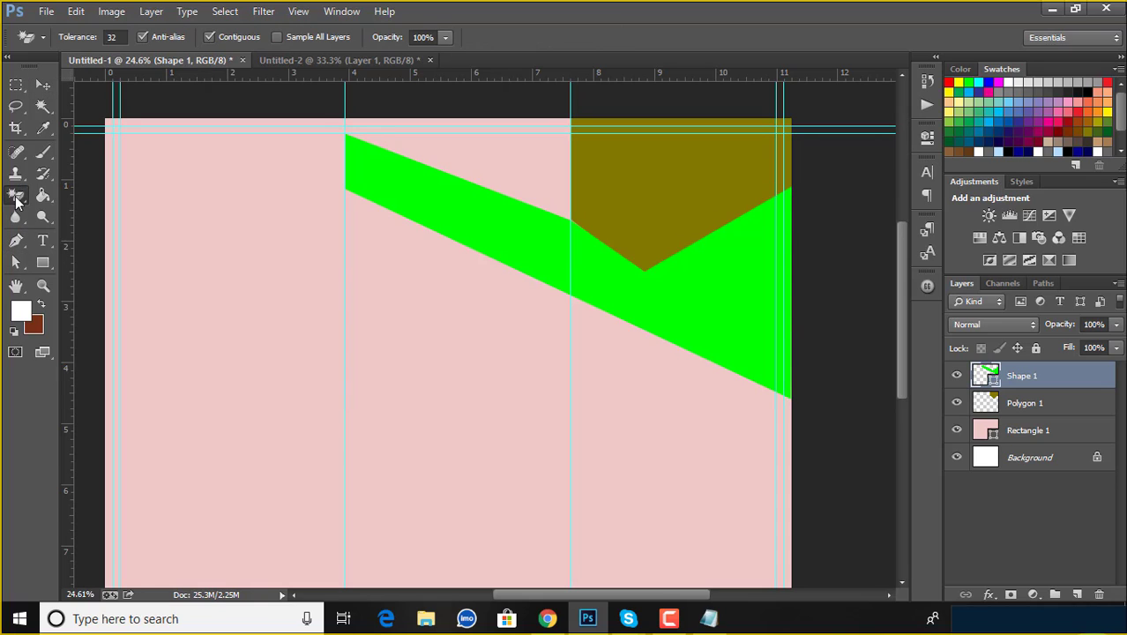
left_click(42, 86)
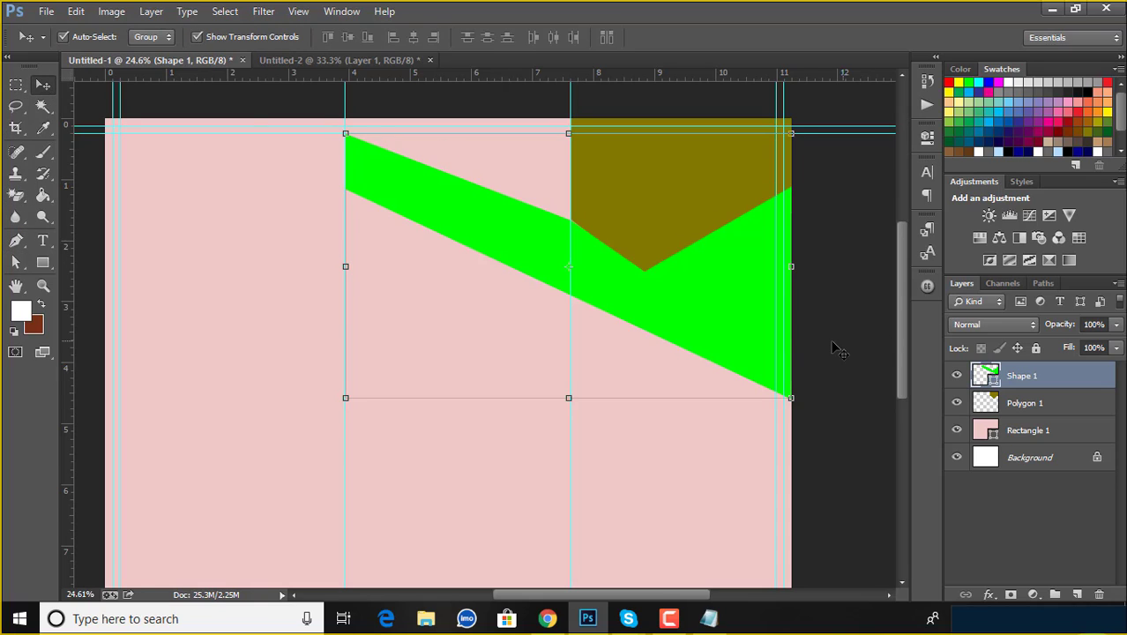
left_click(690, 233)
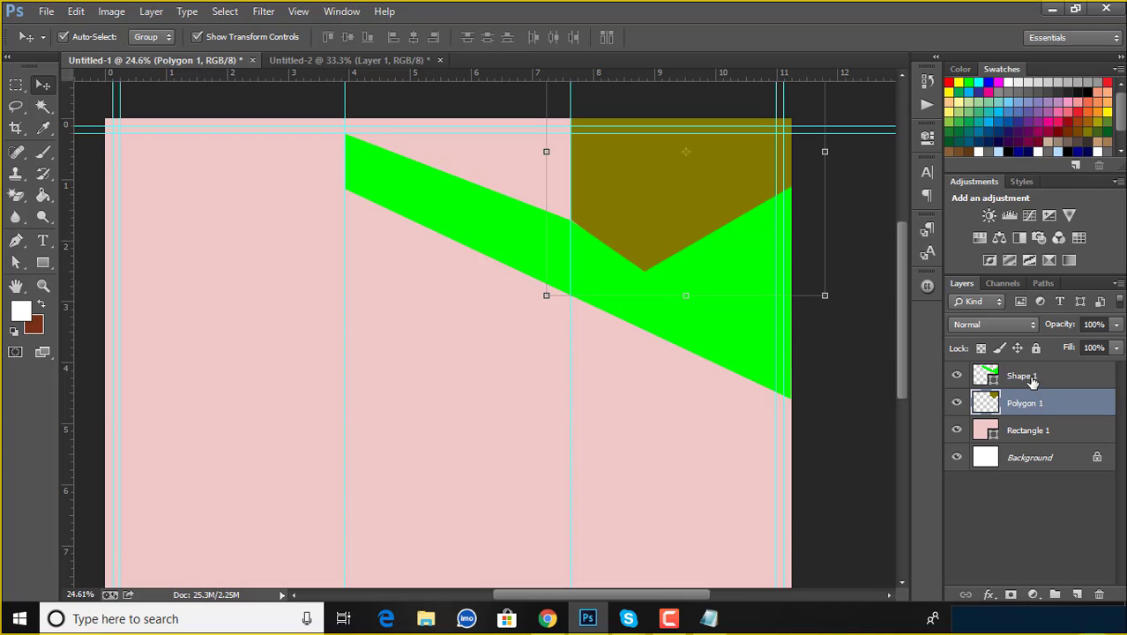
left_click_drag(1029, 378, 975, 419)
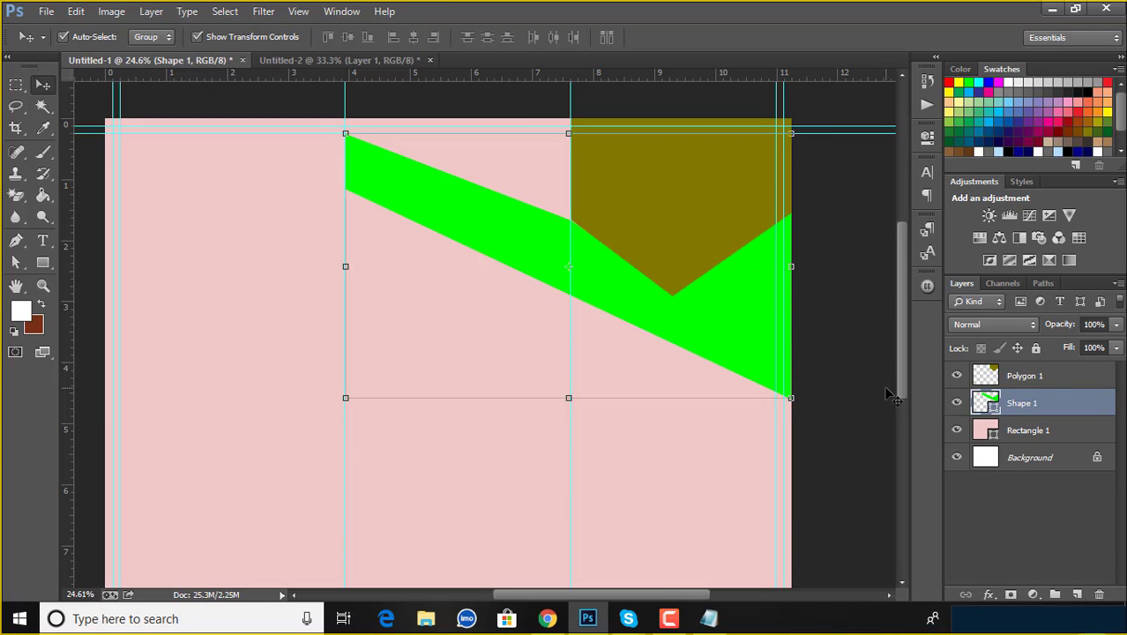
Test a slight rotation on the green band, reset it to zero and commit.
left_click(845, 392)
left_click(589, 296)
left_click_drag(572, 230, 570, 230)
key("ctrl+z")
mouse_move(789, 133)
left_mouse_down()
mouse_move(791, 148)
mouse_move(776, 145)
mouse_move(793, 143)
left_mouse_up()
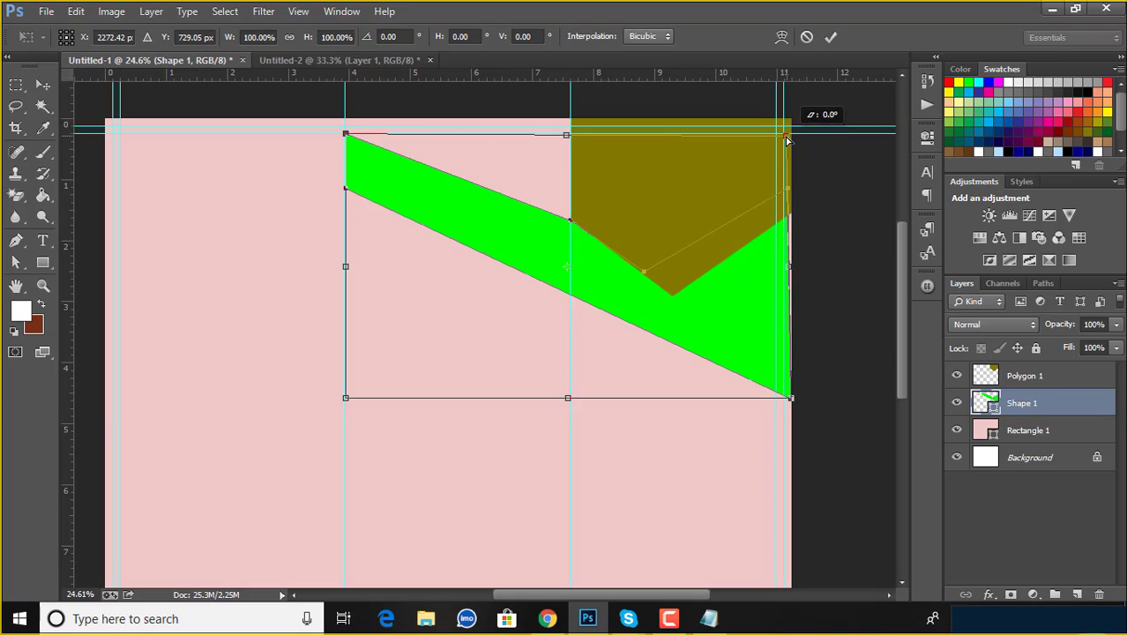
left_click_drag(792, 142, 785, 135)
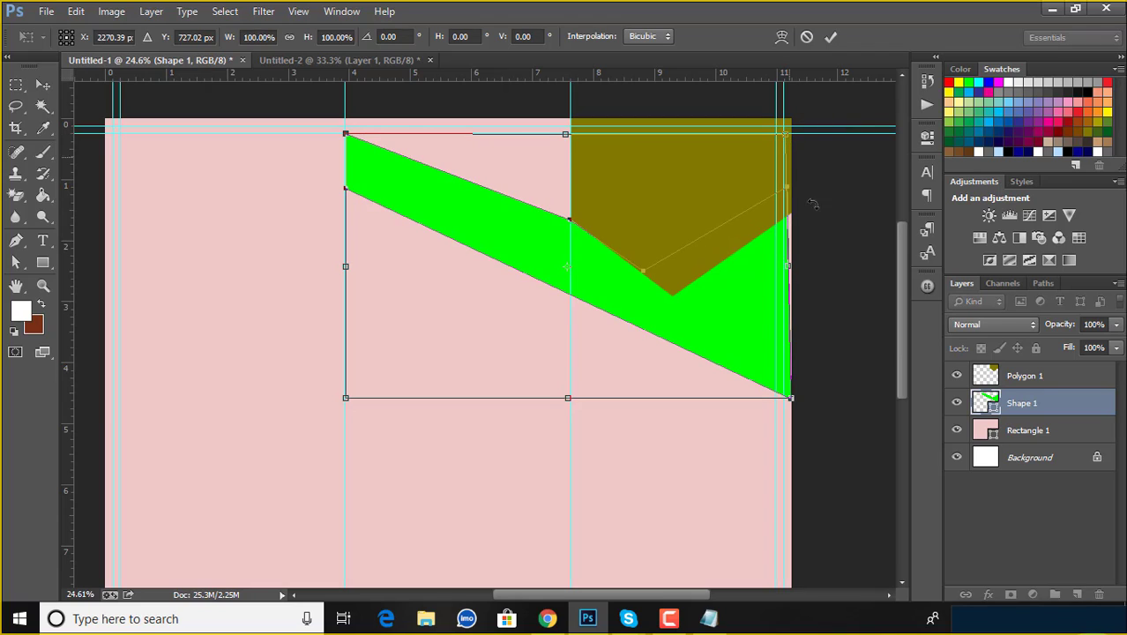
left_click(831, 36)
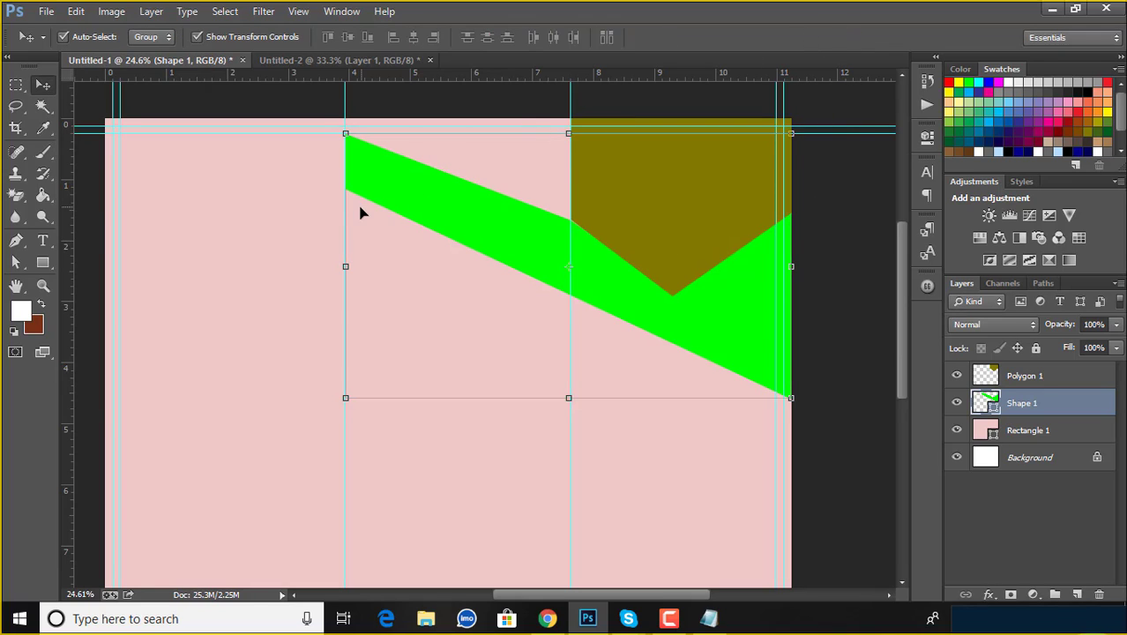
Zoom in and pull the green band's top-left corner up to the page's top edge.
scroll(356, 157, "up", 1)
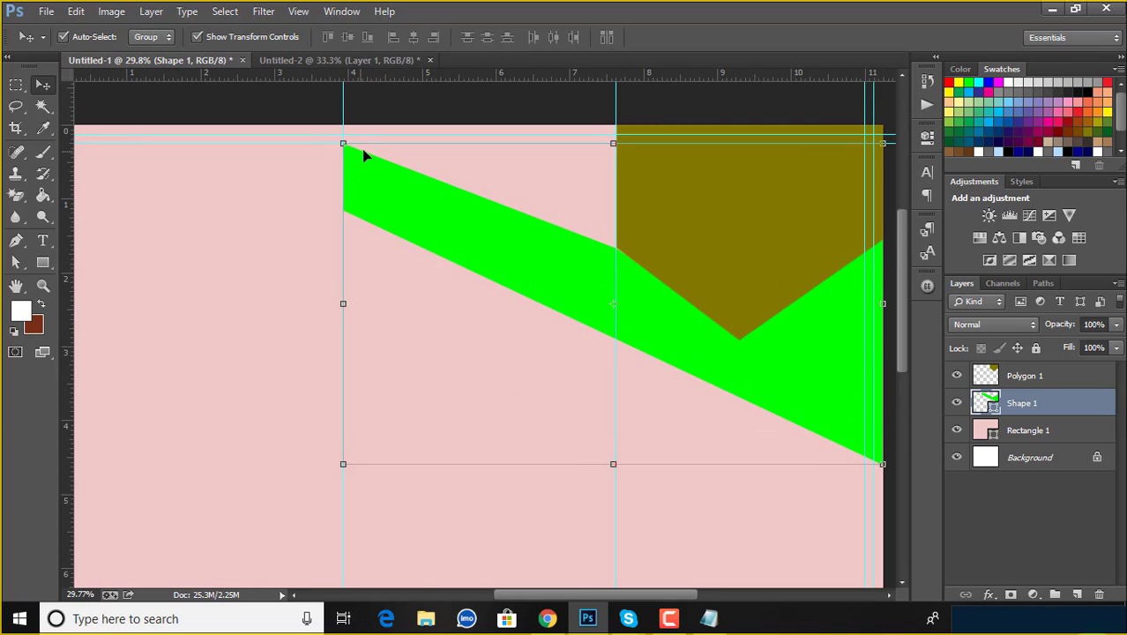
scroll(445, 353, "up", 3)
scroll(402, 394, "up", 5)
key("ctrl+r")
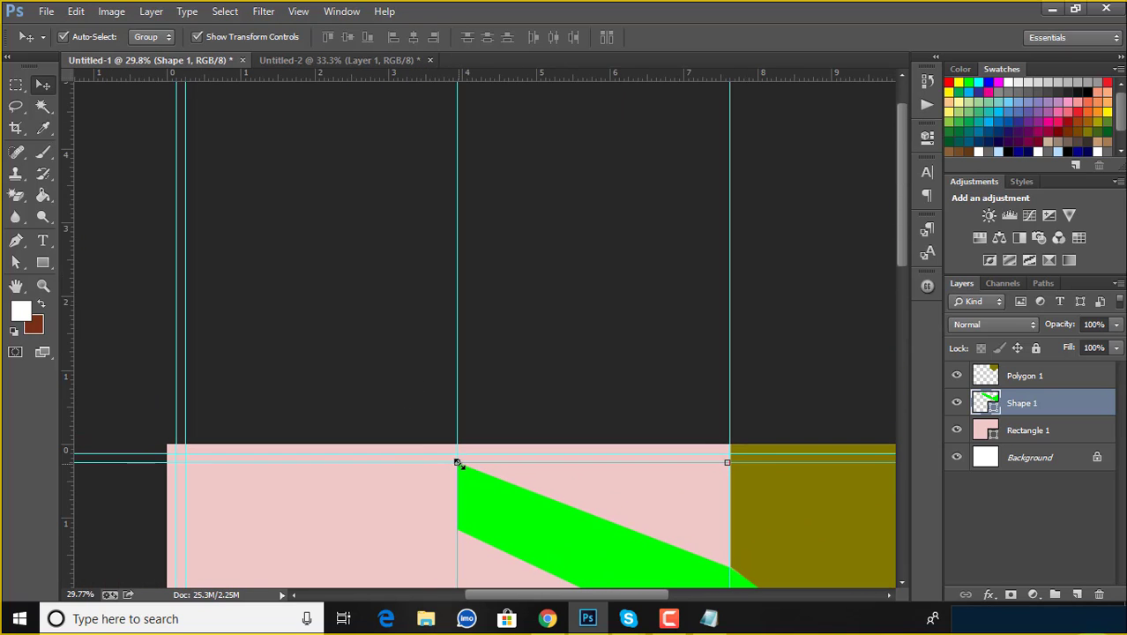
key("ctrl+t")
left_click_drag(455, 461, 457, 444)
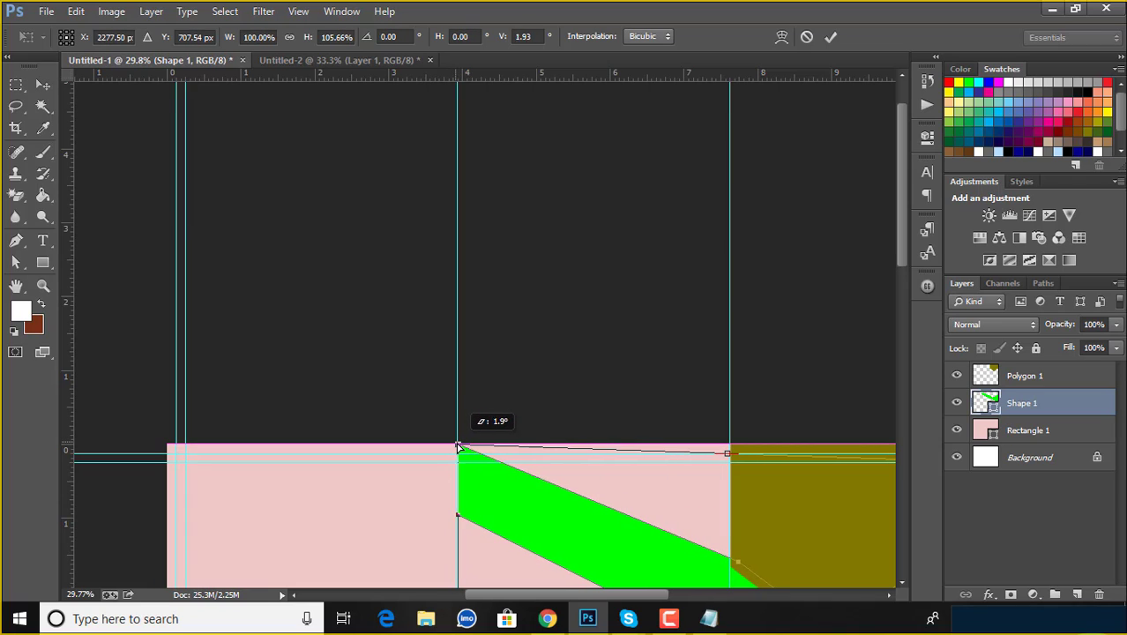
left_click_drag(458, 445, 458, 446)
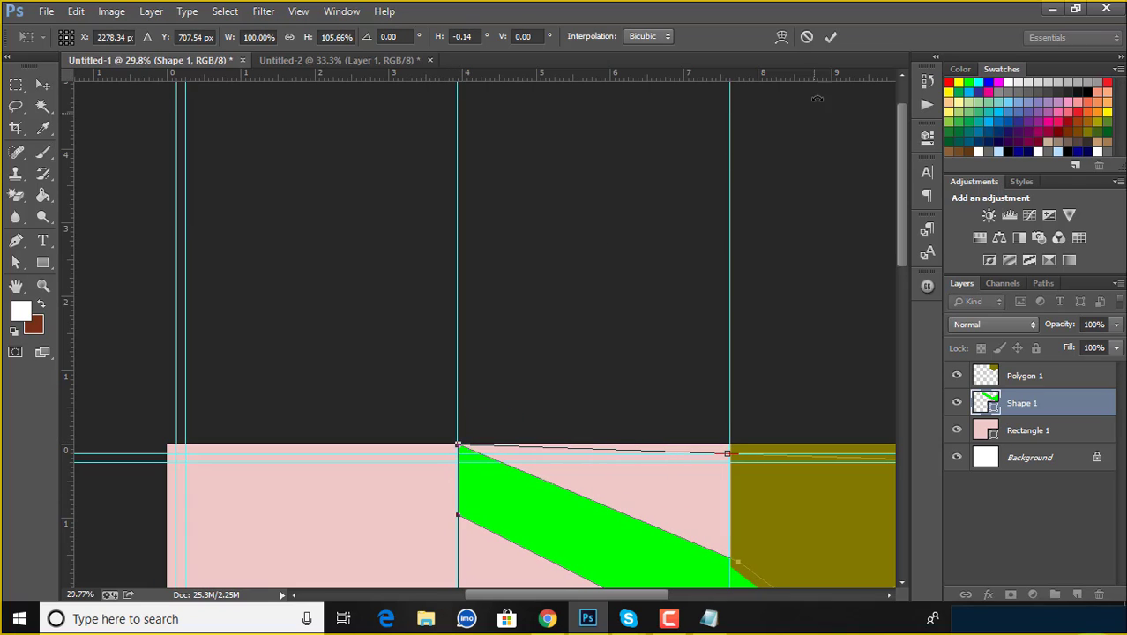
left_click(830, 36)
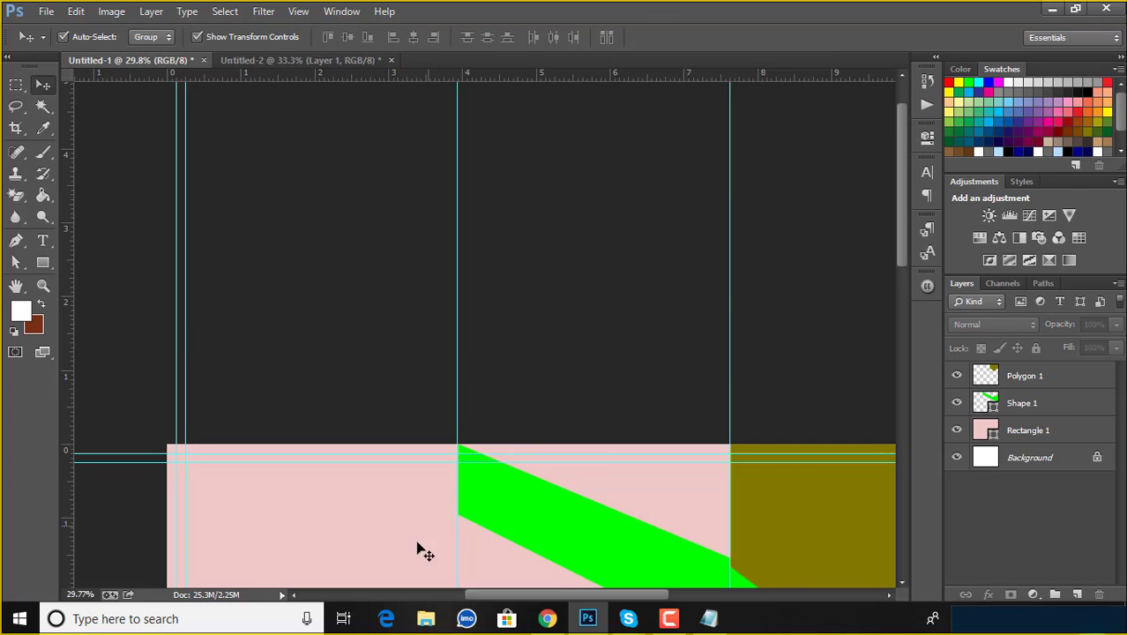
Fine-tune the band's left edge at the fold guide, then zoom back out.
scroll(493, 516, "up", 1)
scroll(492, 515, "up", 2)
left_click_drag(505, 468, 506, 353)
scroll(480, 335, "up", 2)
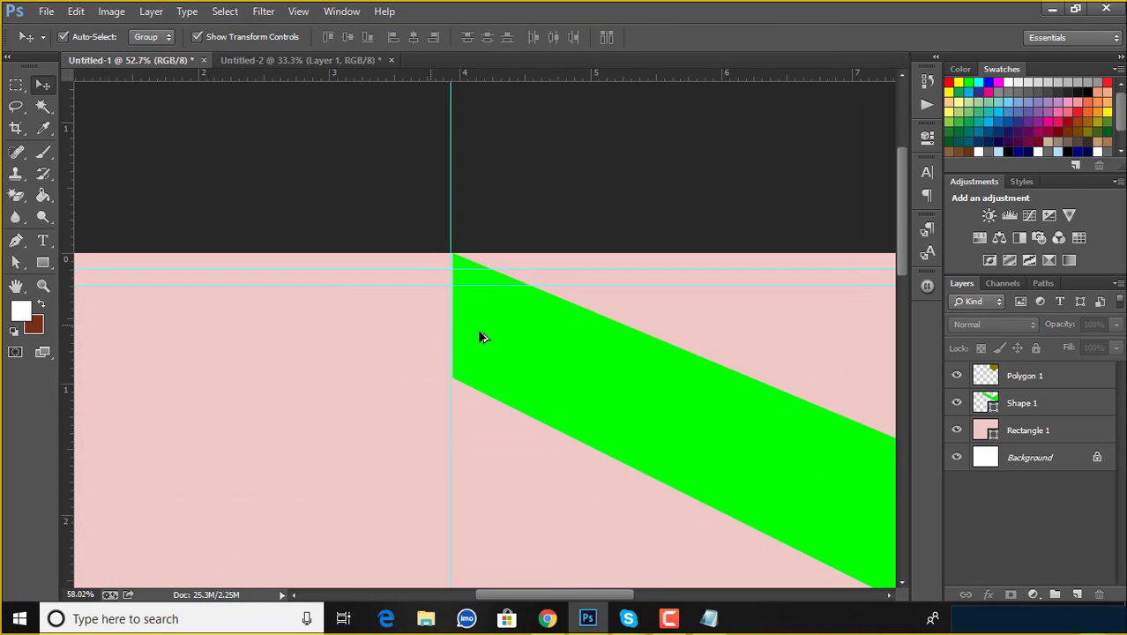
scroll(481, 335, "up", 1)
left_click(464, 326)
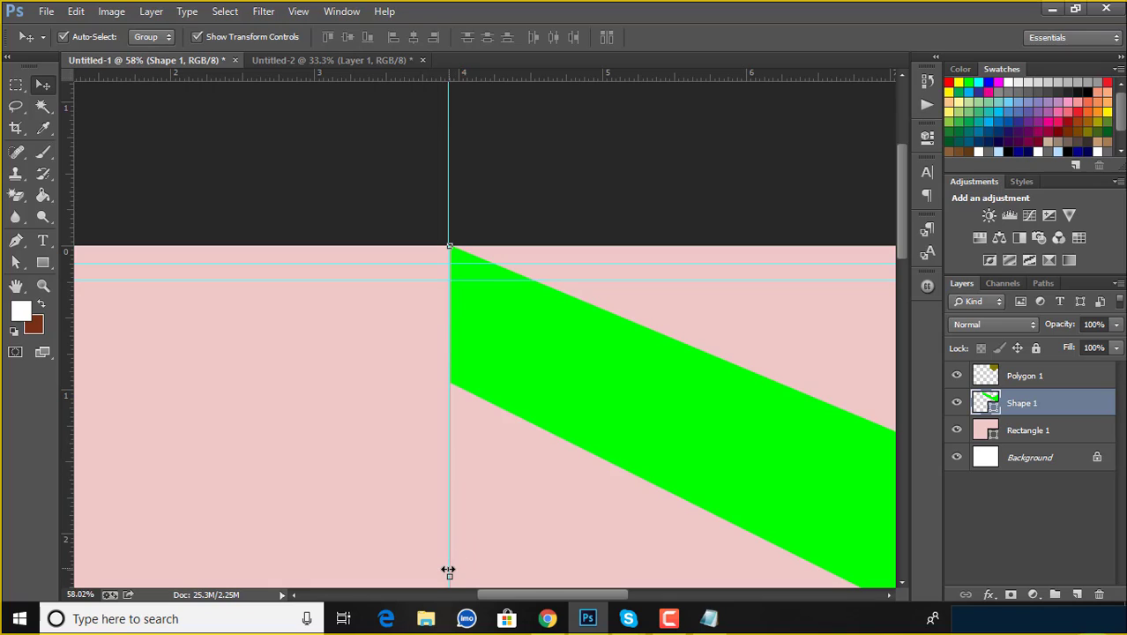
left_click_drag(448, 573, 448, 577)
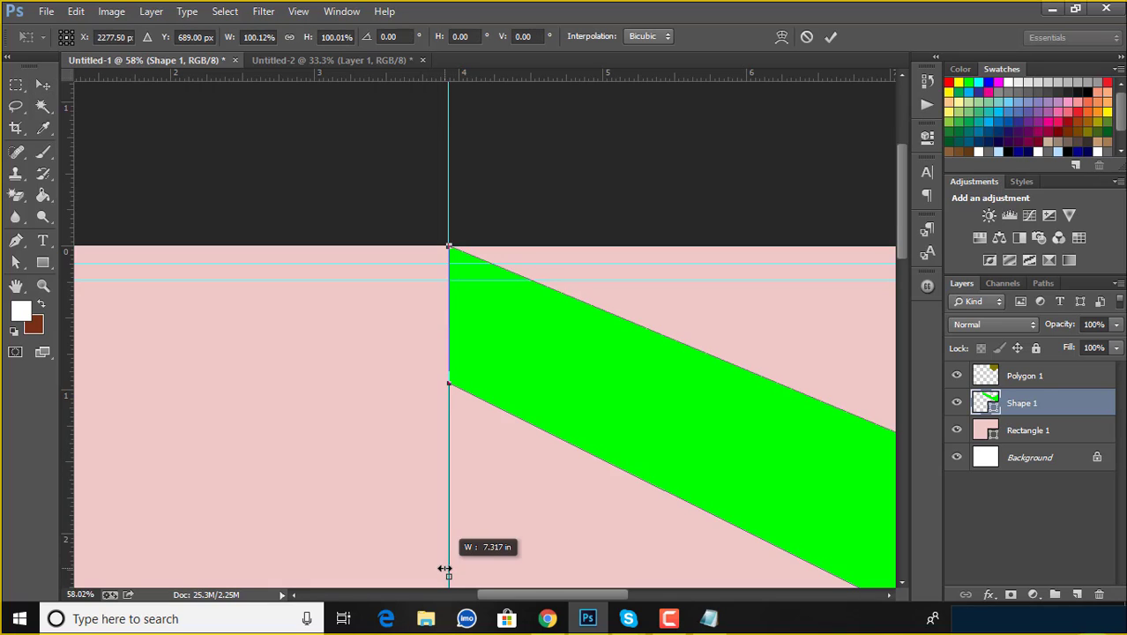
left_click(830, 37)
left_click(590, 216)
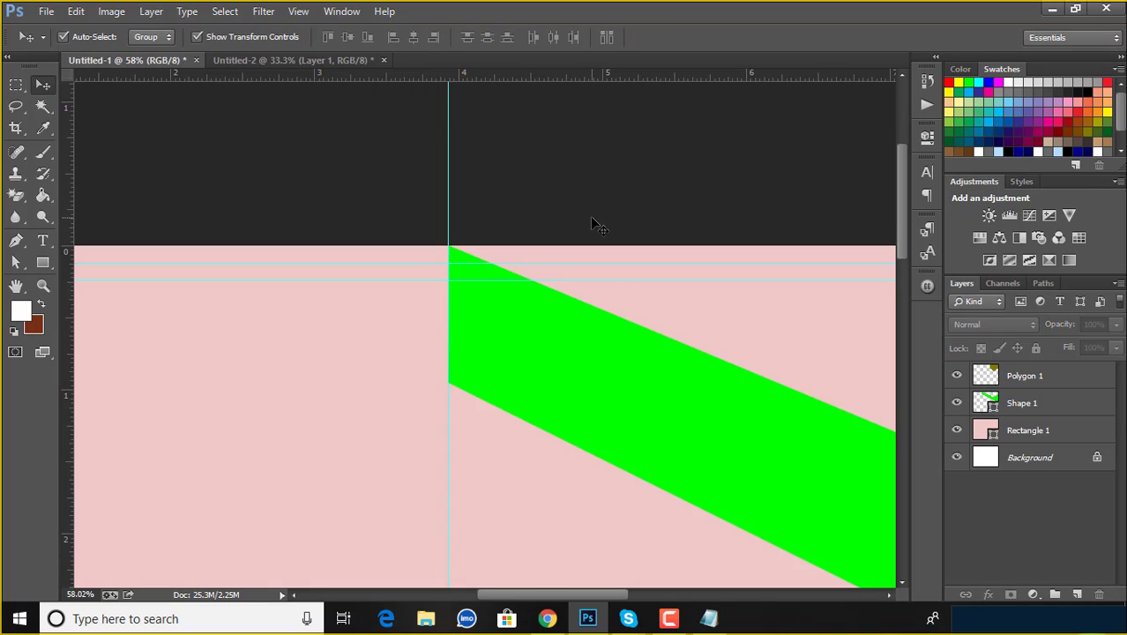
scroll(590, 216, "down", 3)
scroll(596, 225, "down", 3)
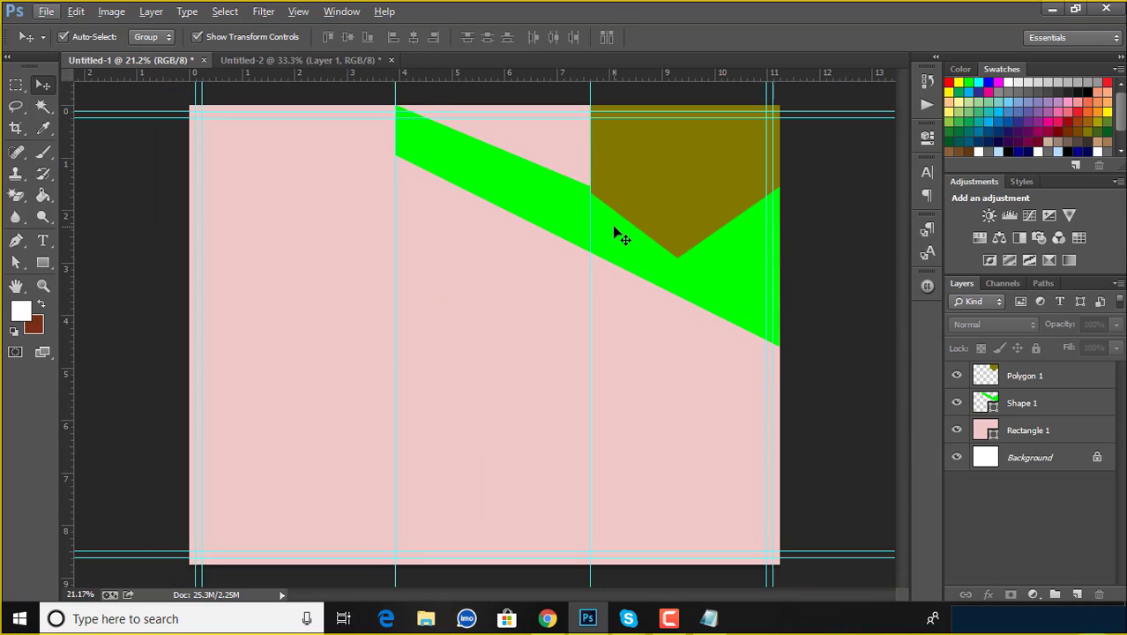
Widen the olive shape rightward, nudge its left edge, then bring Untitled-2 forward.
left_click(667, 234)
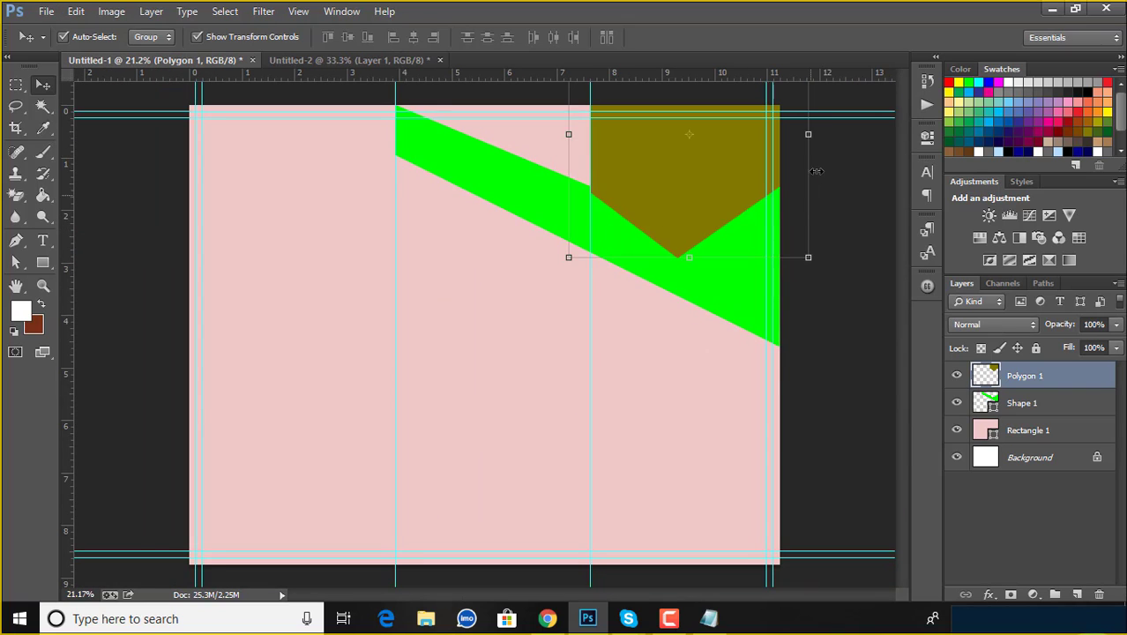
left_click_drag(808, 134, 838, 134)
left_click(830, 37)
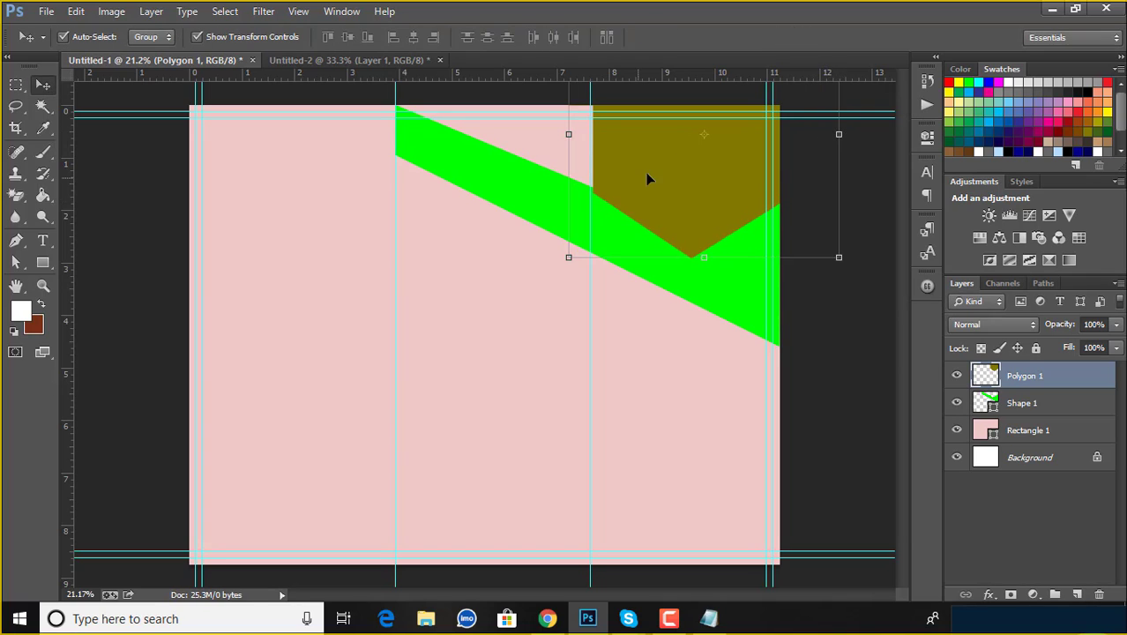
left_click_drag(570, 133, 565, 133)
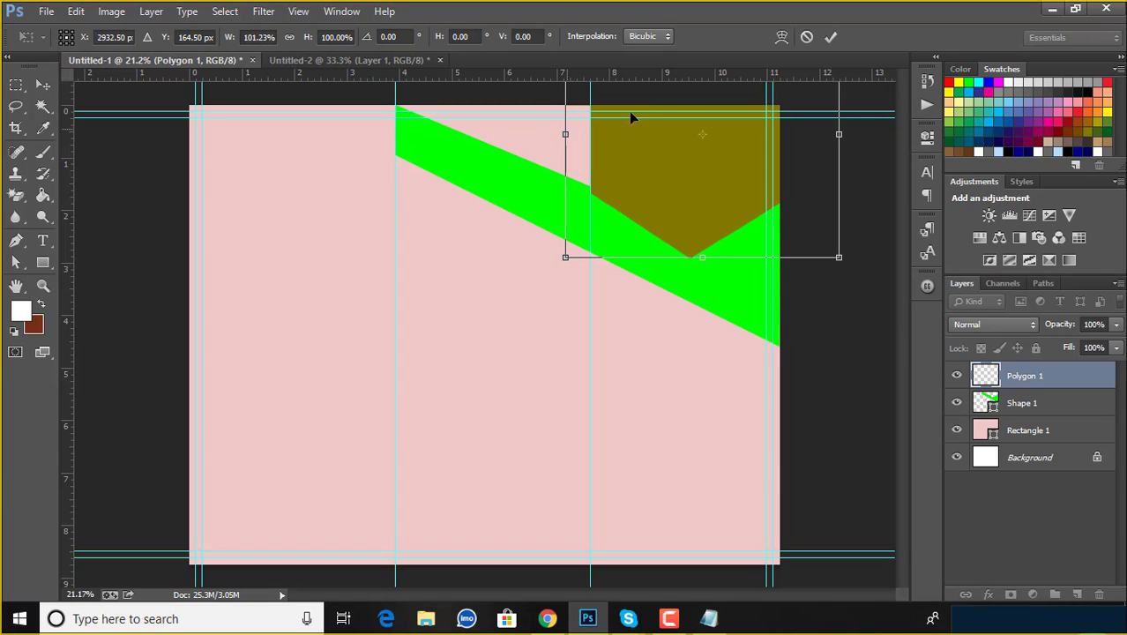
key("Return")
left_click(822, 388)
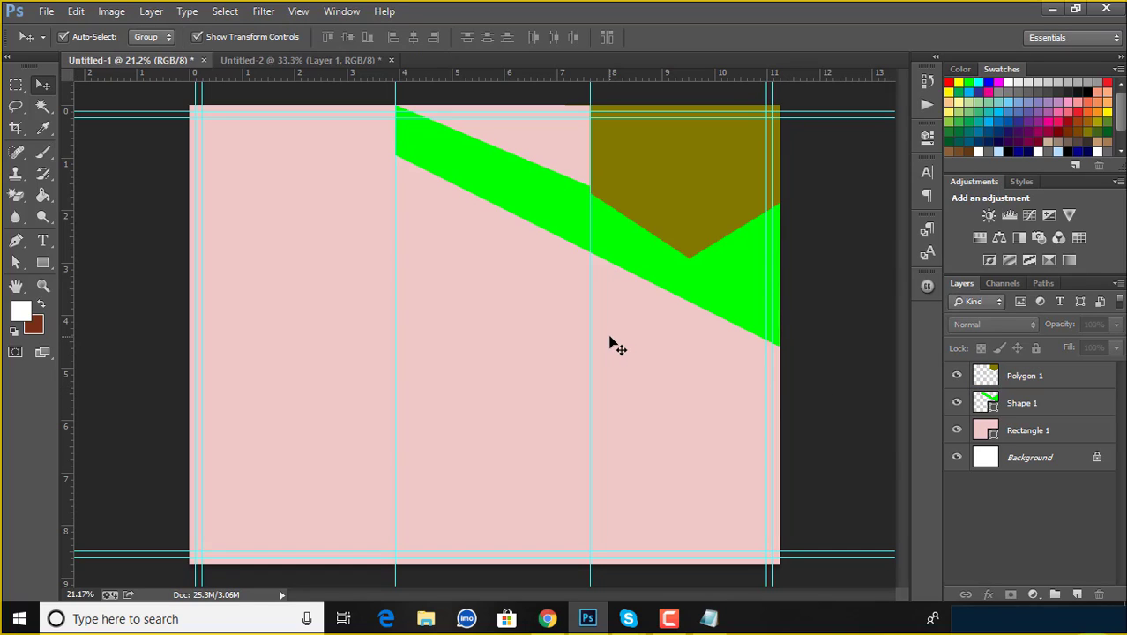
left_click(268, 58)
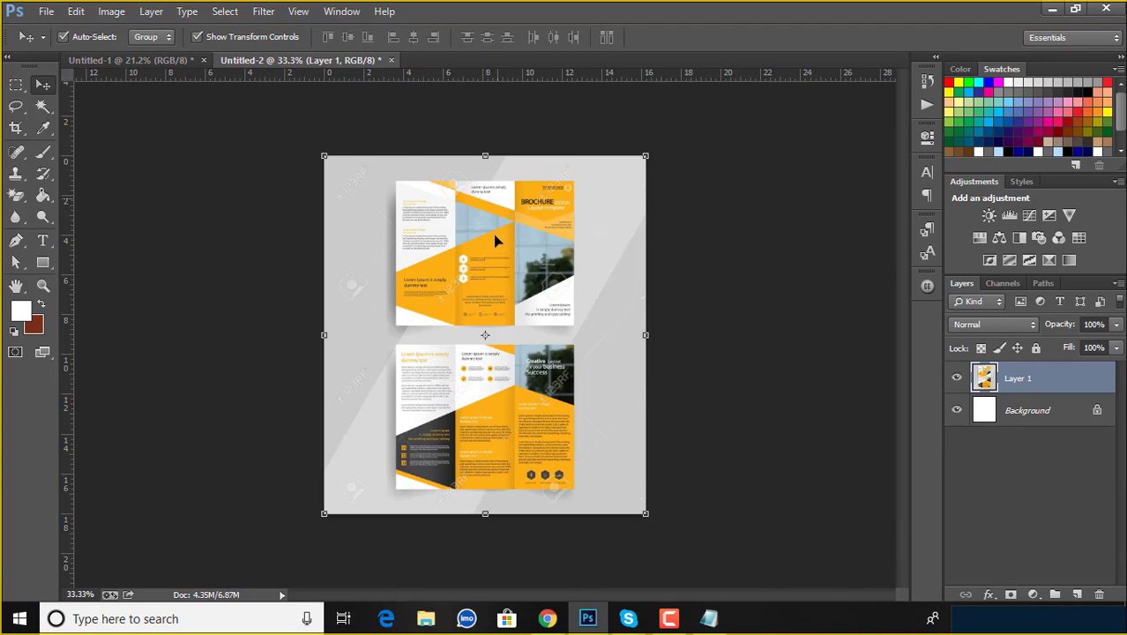
Return to Untitled-1 and lock the pink Rectangle 1 layer.
left_click(163, 61)
left_click_drag(803, 371, 571, 189)
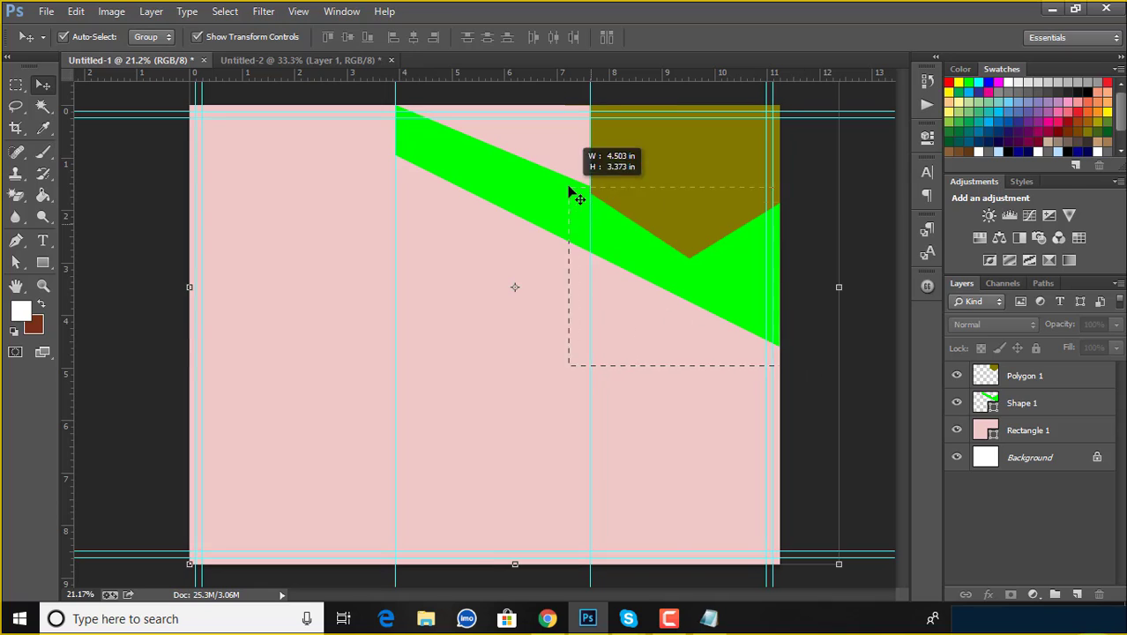
left_click(1062, 431)
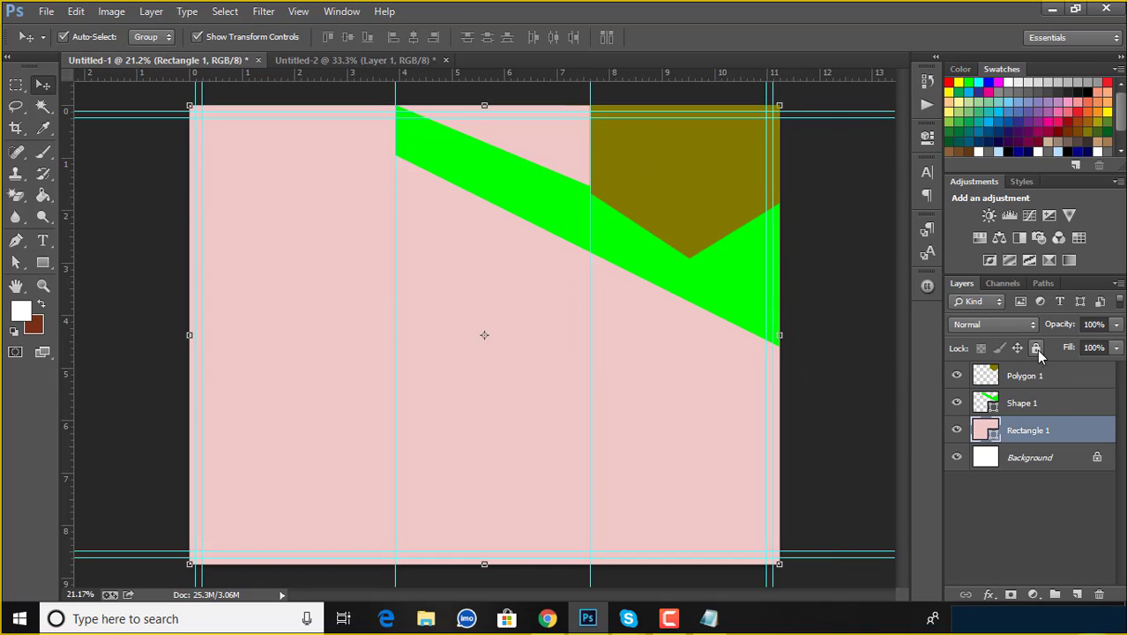
left_click(1036, 348)
Trial-stretch the green band and olive polygon taller, then cancel it.
left_click_drag(810, 342, 590, 142)
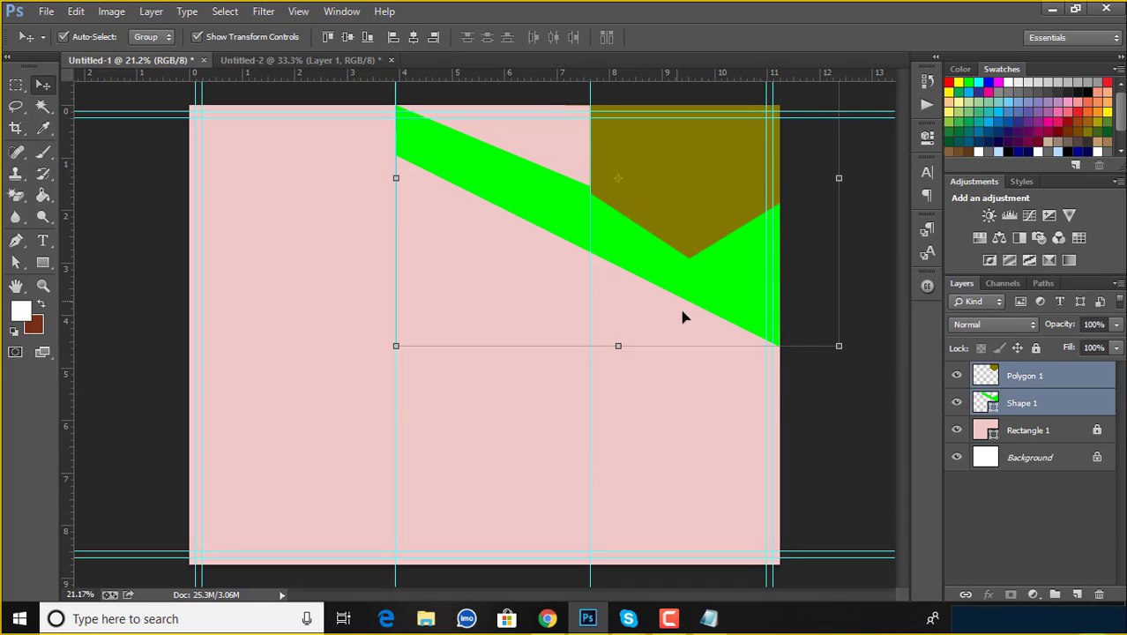
left_click_drag(618, 345, 633, 461)
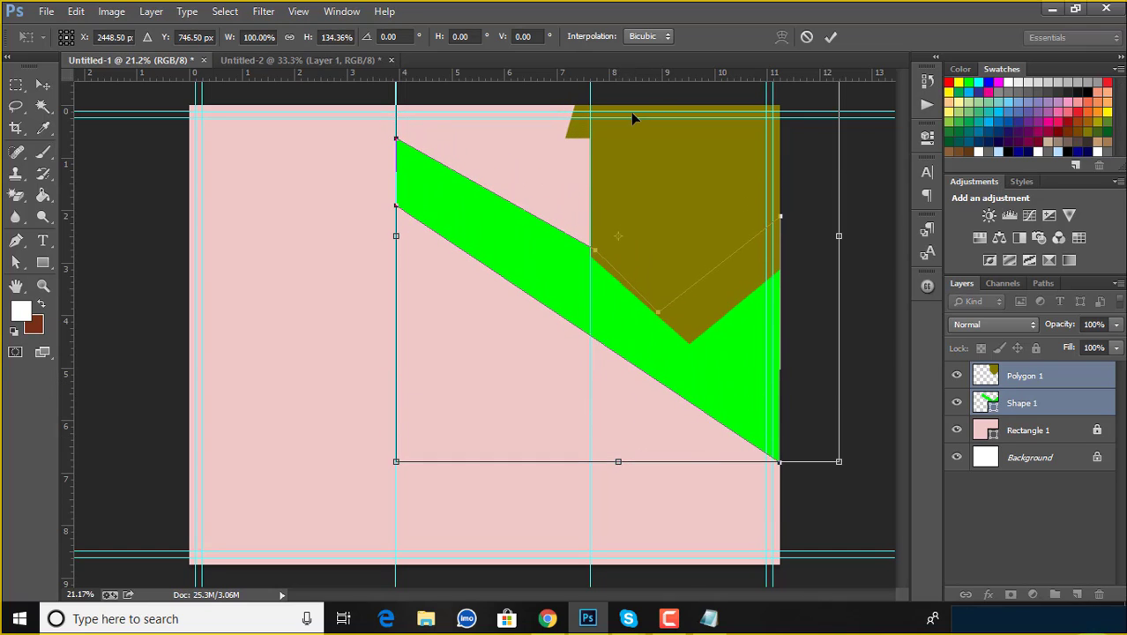
left_click(806, 36)
left_click(828, 273)
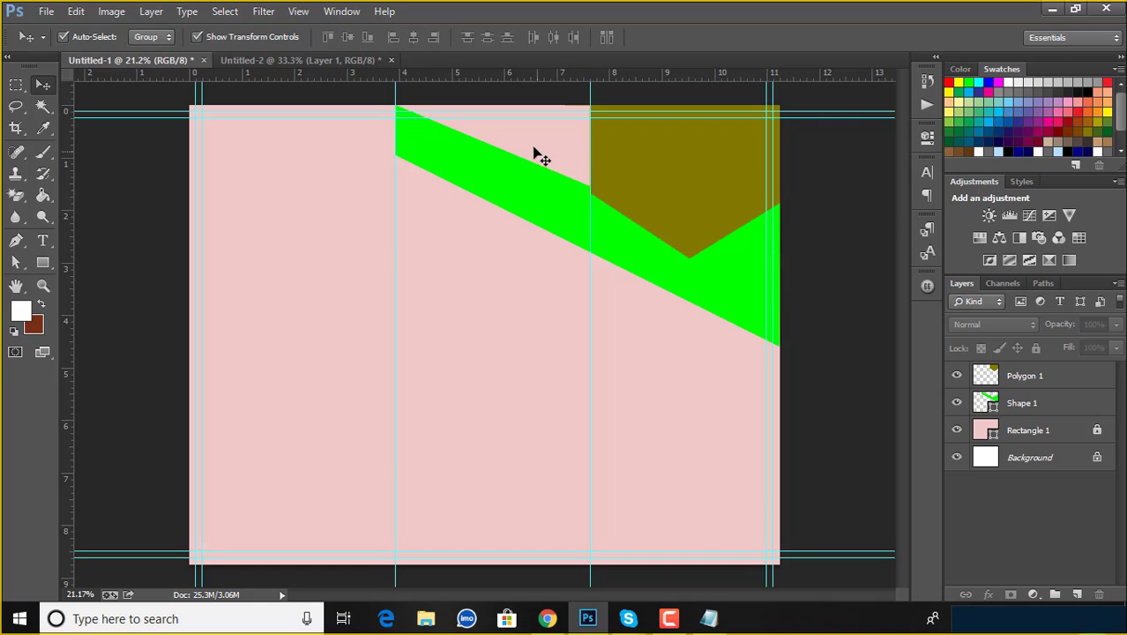
Move the green band lower, then delete the olive Polygon 1 after a trial stretch.
left_click(541, 175)
left_click_drag(545, 193, 546, 256)
left_click(715, 226)
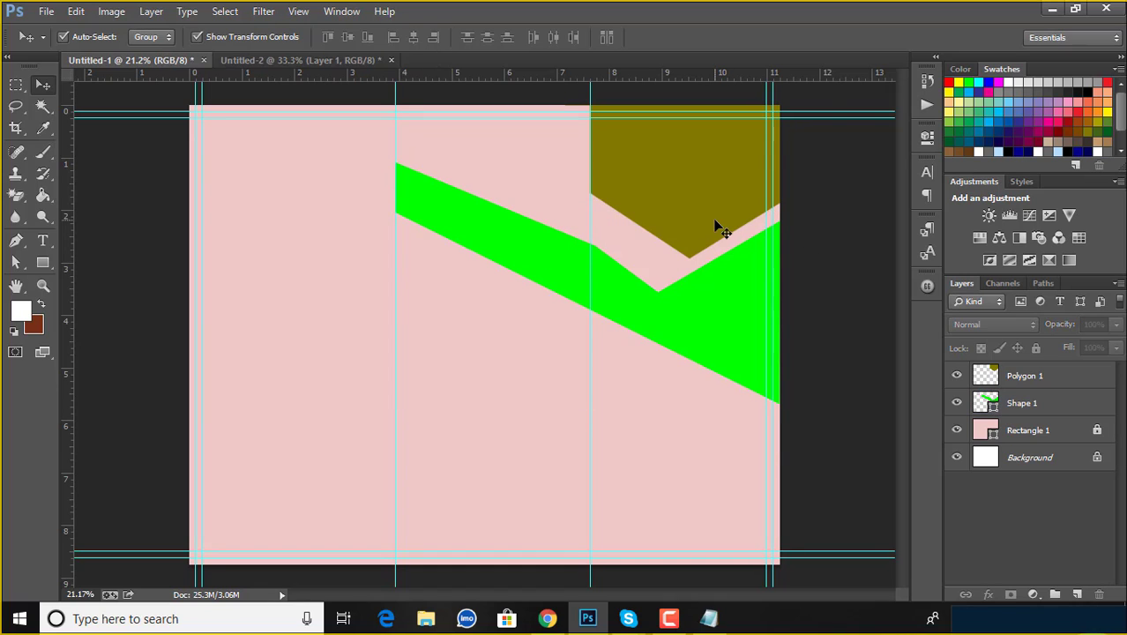
left_click_drag(700, 258, 702, 324)
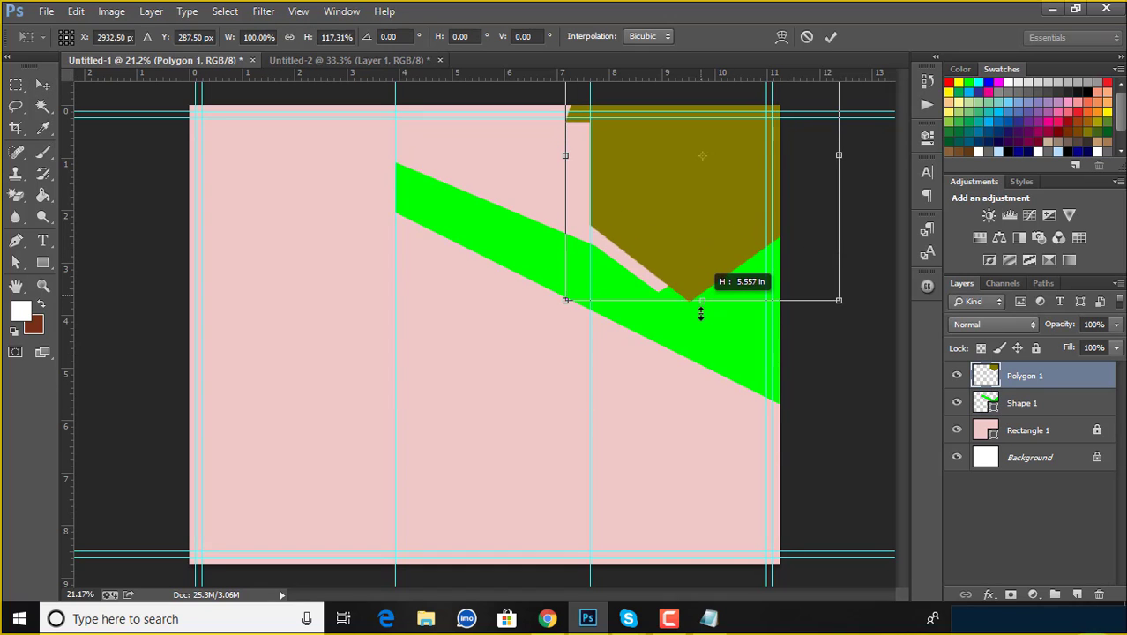
left_click(830, 36)
left_click(879, 256)
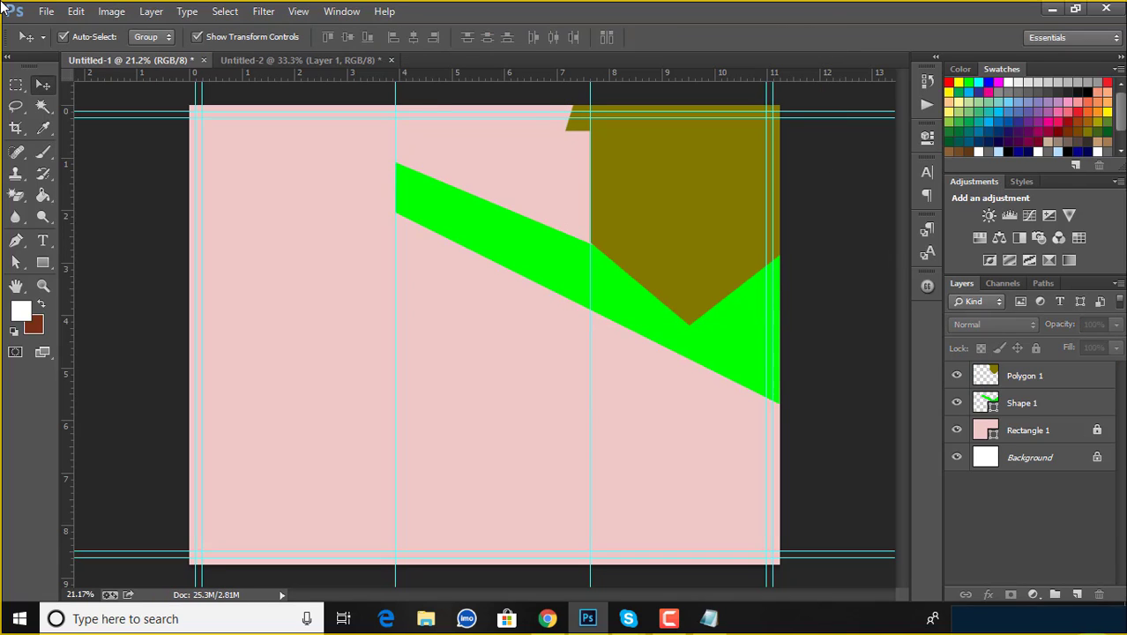
left_click(678, 272)
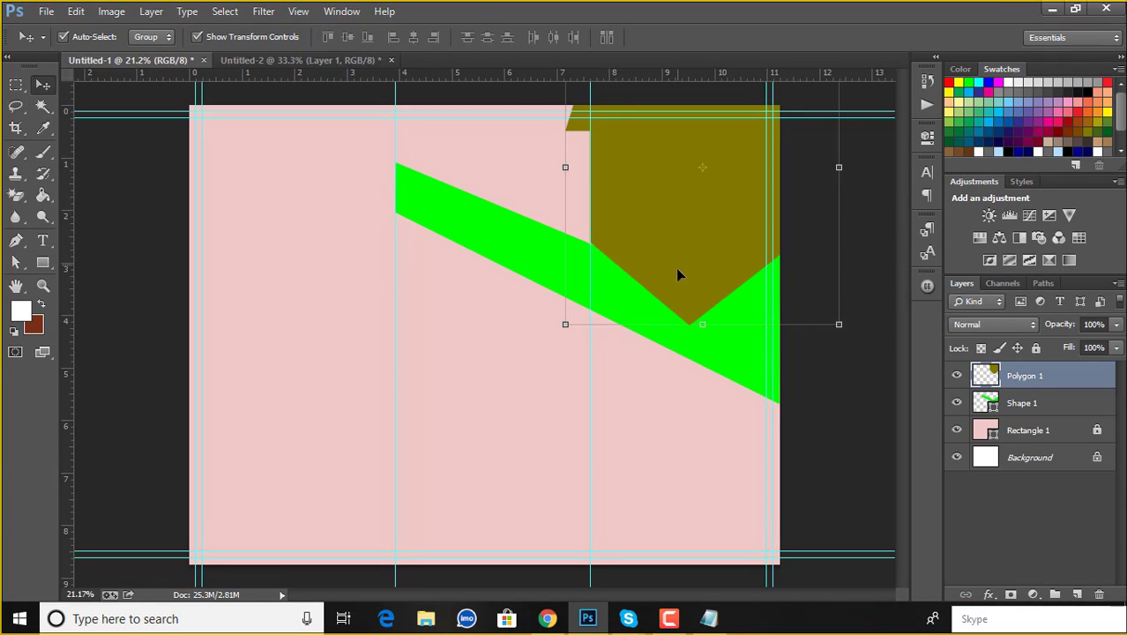
key("Delete")
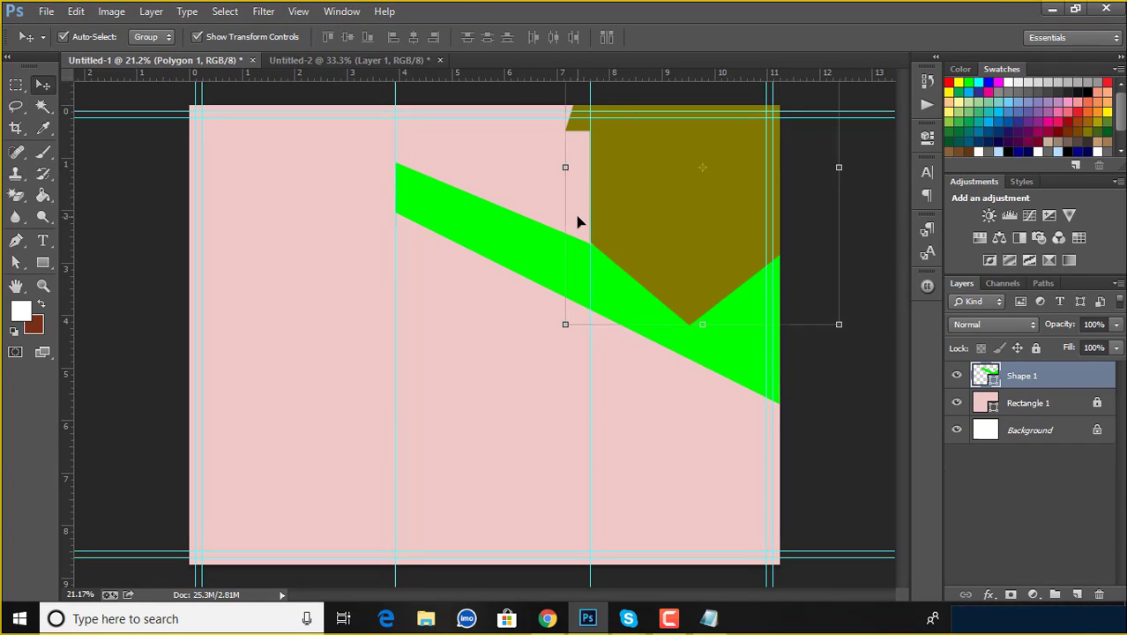
Remove the notch anchor from the green band, undoing accidental new shapes.
left_click(15, 240)
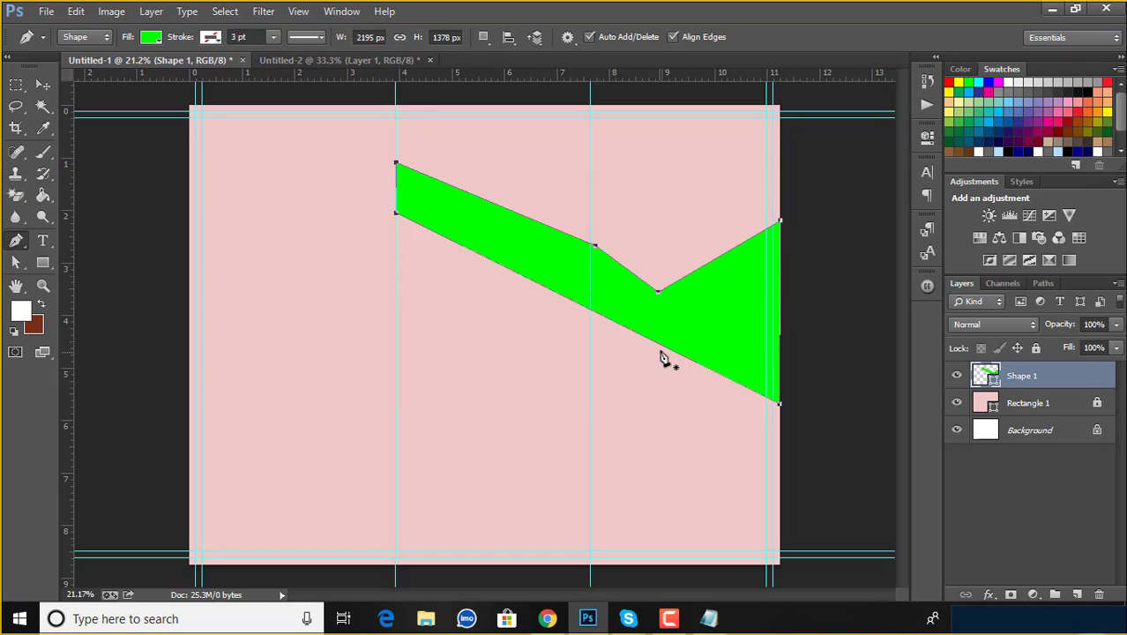
left_click(659, 295)
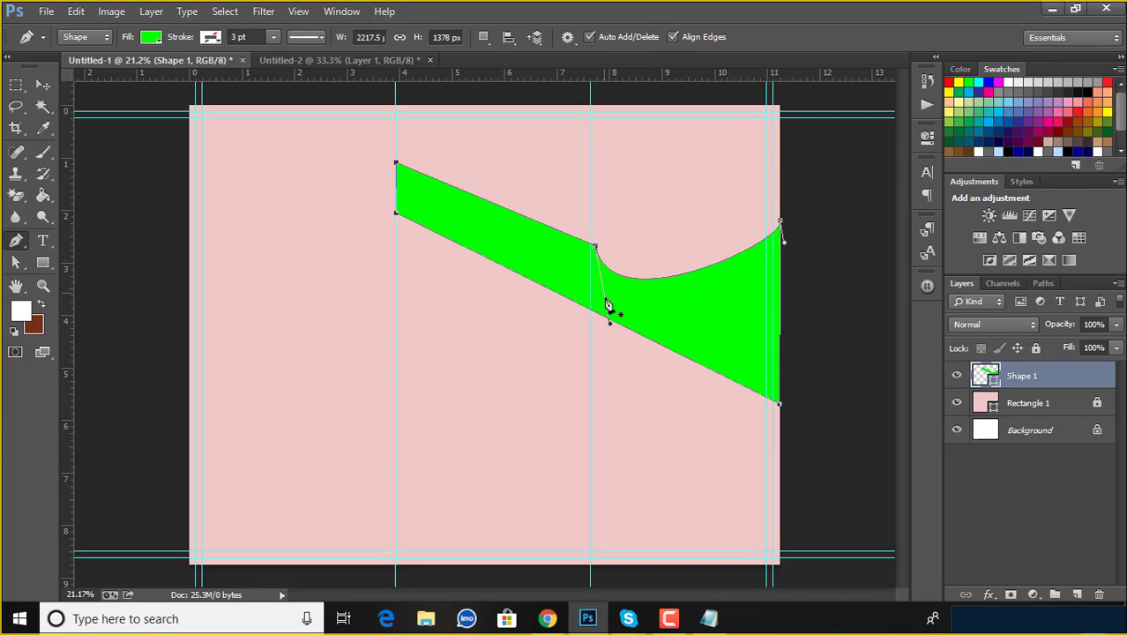
left_click_drag(610, 322, 627, 297)
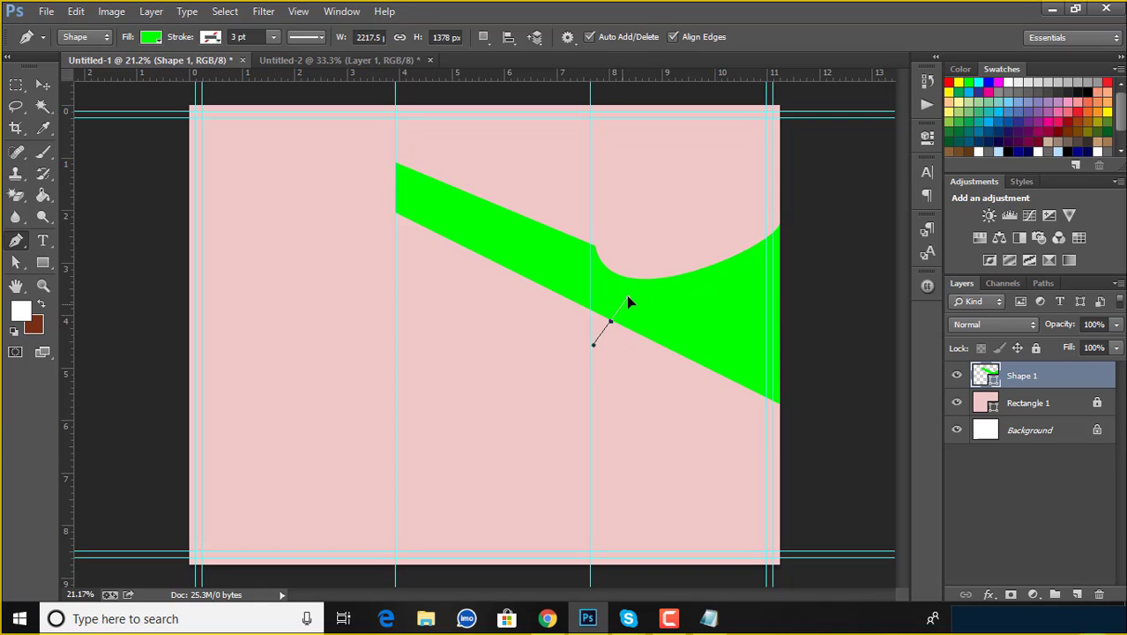
key("ctrl+z")
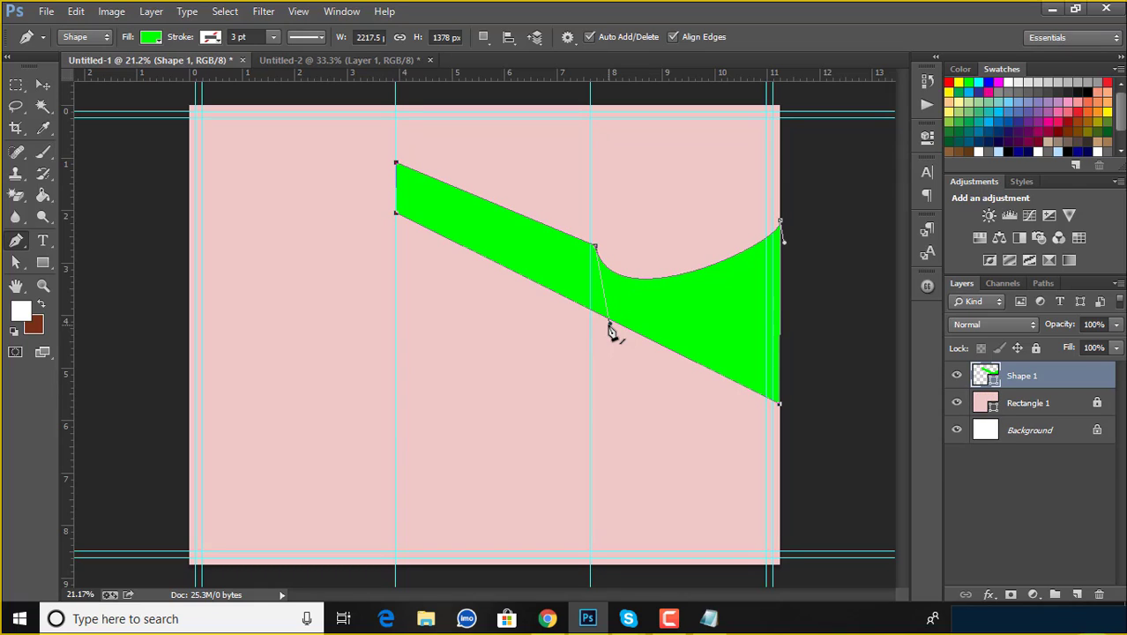
left_click_drag(610, 322, 642, 285)
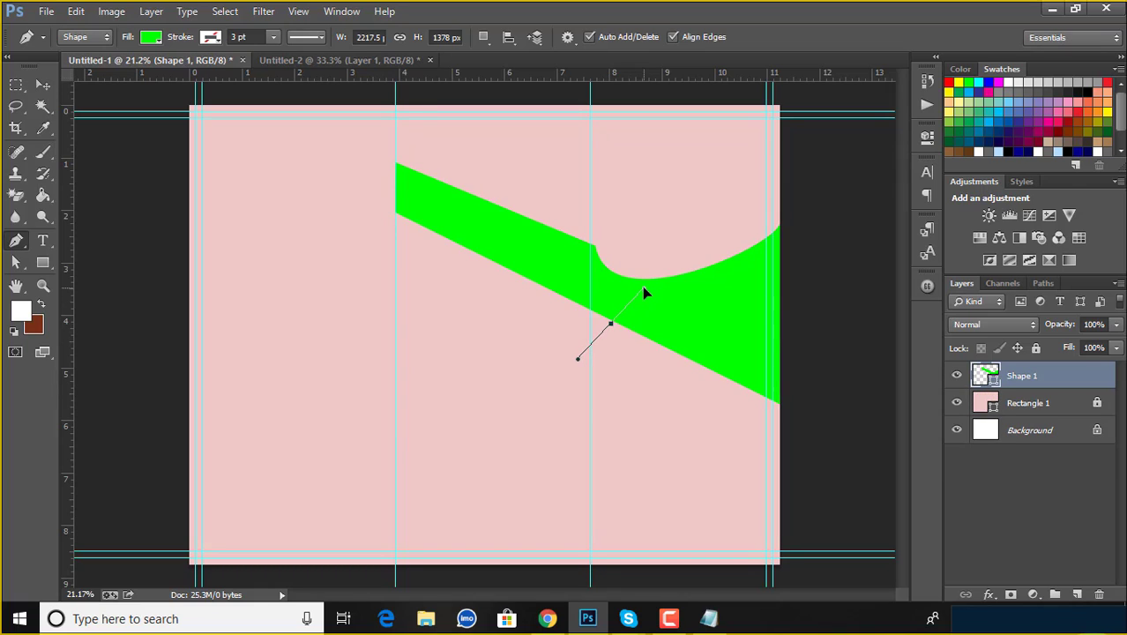
key("z")
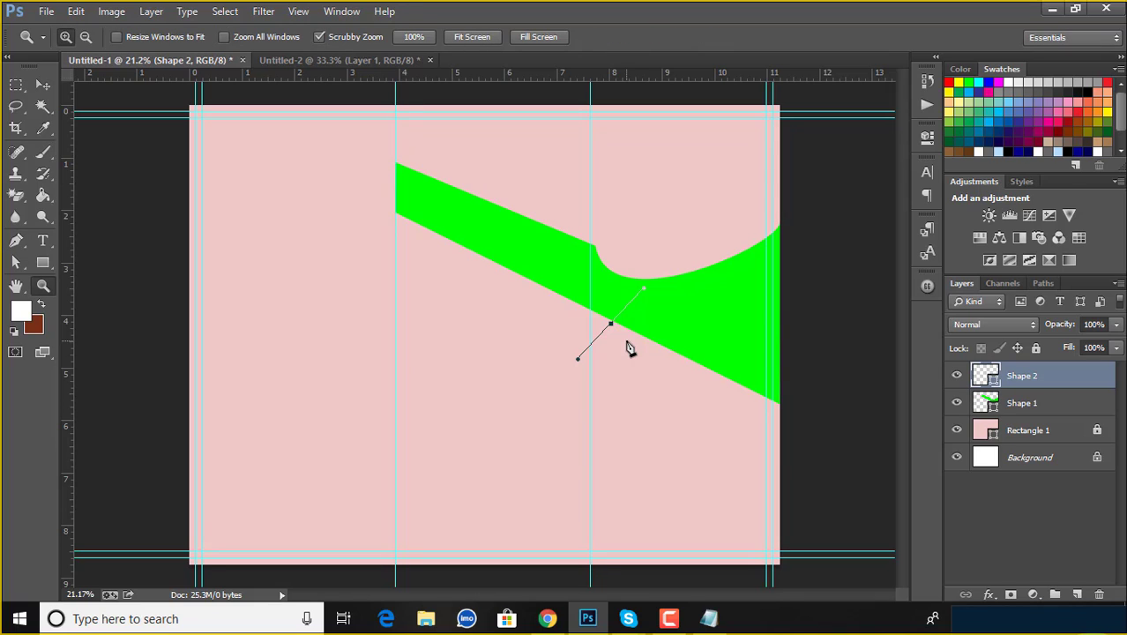
key("ctrl+z")
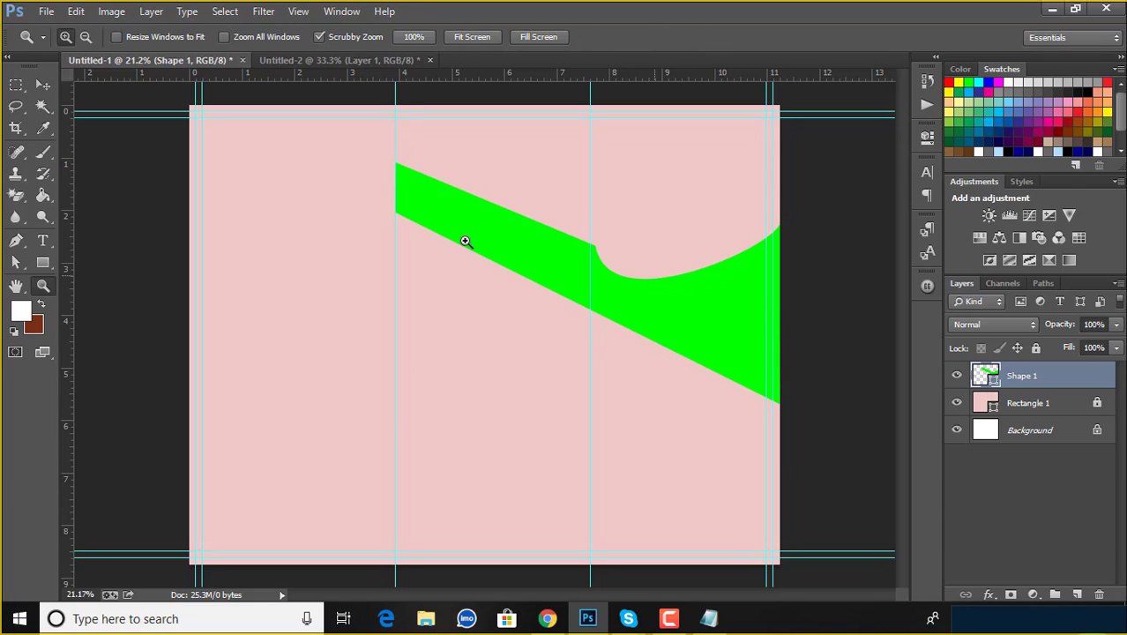
Drag the band's anchor and curve handles with Direct Selection into a rounded bulge.
left_click(42, 85)
left_click(16, 240)
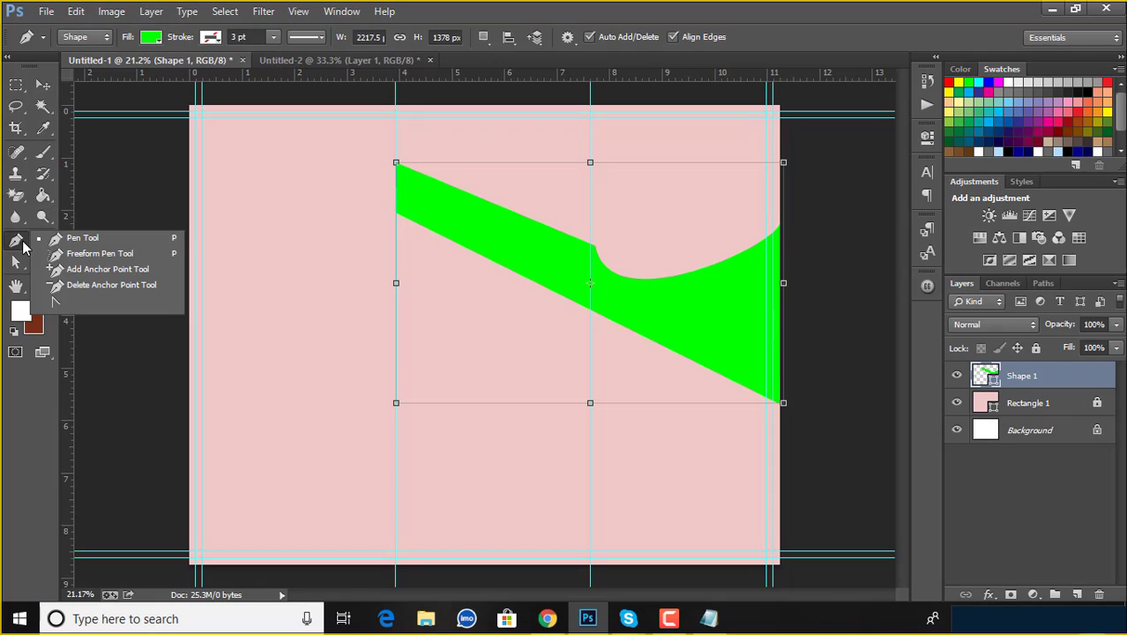
left_click(28, 355)
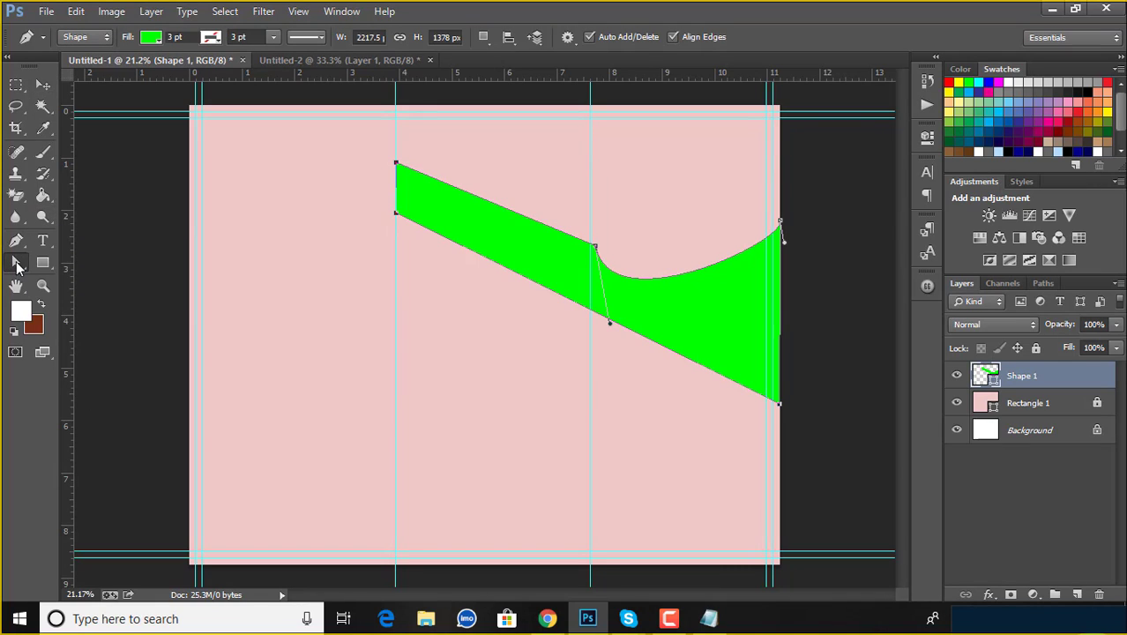
left_click(18, 267)
right_click(17, 267)
left_click(81, 280)
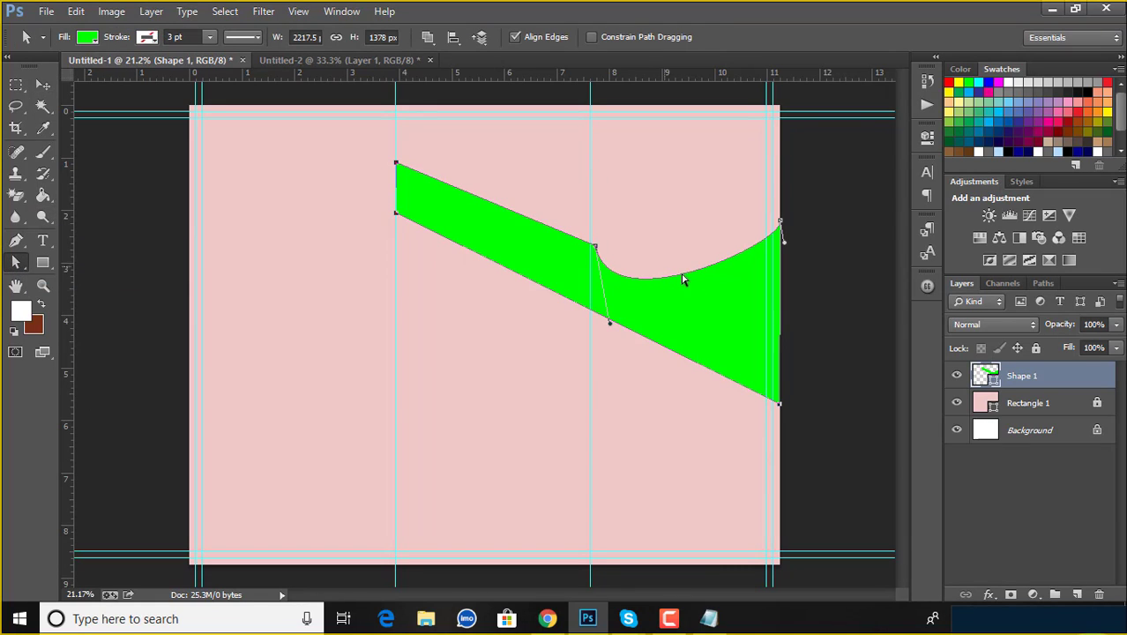
mouse_move(596, 250)
left_mouse_down()
mouse_move(622, 246)
mouse_move(646, 261)
mouse_move(623, 261)
left_mouse_up()
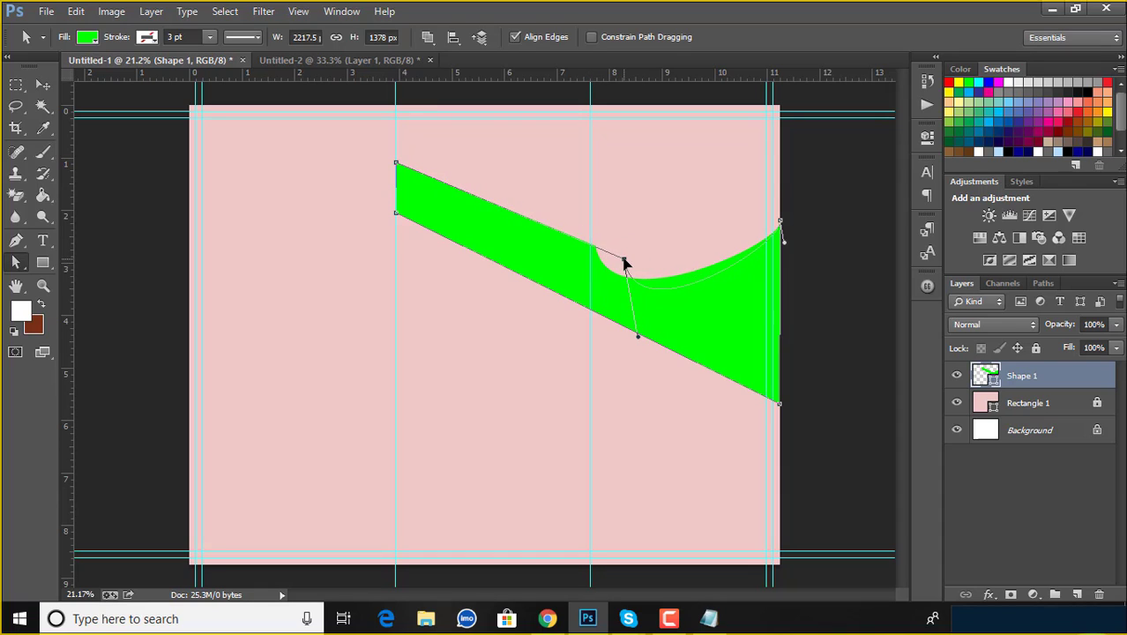
mouse_move(639, 342)
left_mouse_down()
mouse_move(694, 231)
mouse_move(743, 193)
left_mouse_up()
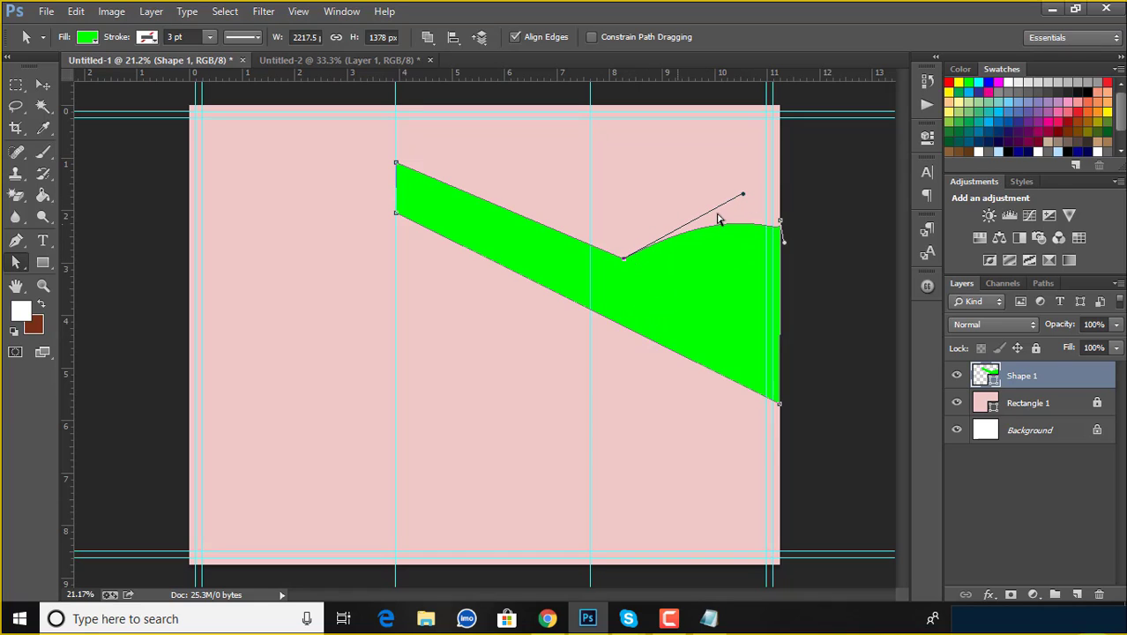
mouse_move(743, 194)
left_mouse_down()
mouse_move(631, 171)
mouse_move(655, 165)
left_mouse_up()
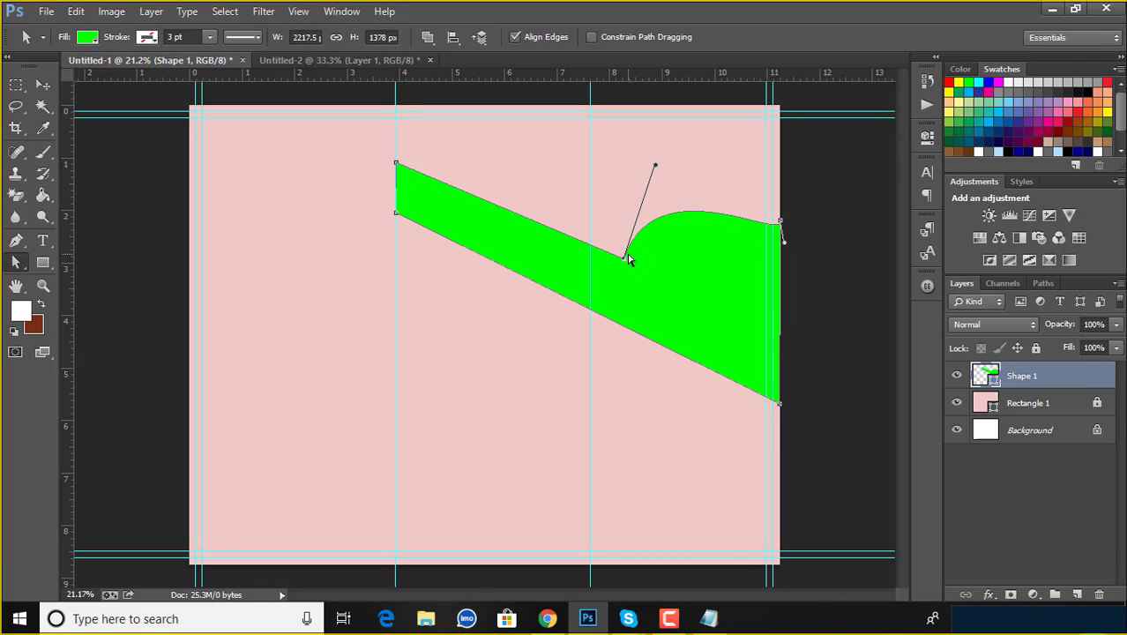
left_click_drag(623, 263, 591, 256)
left_click(789, 237)
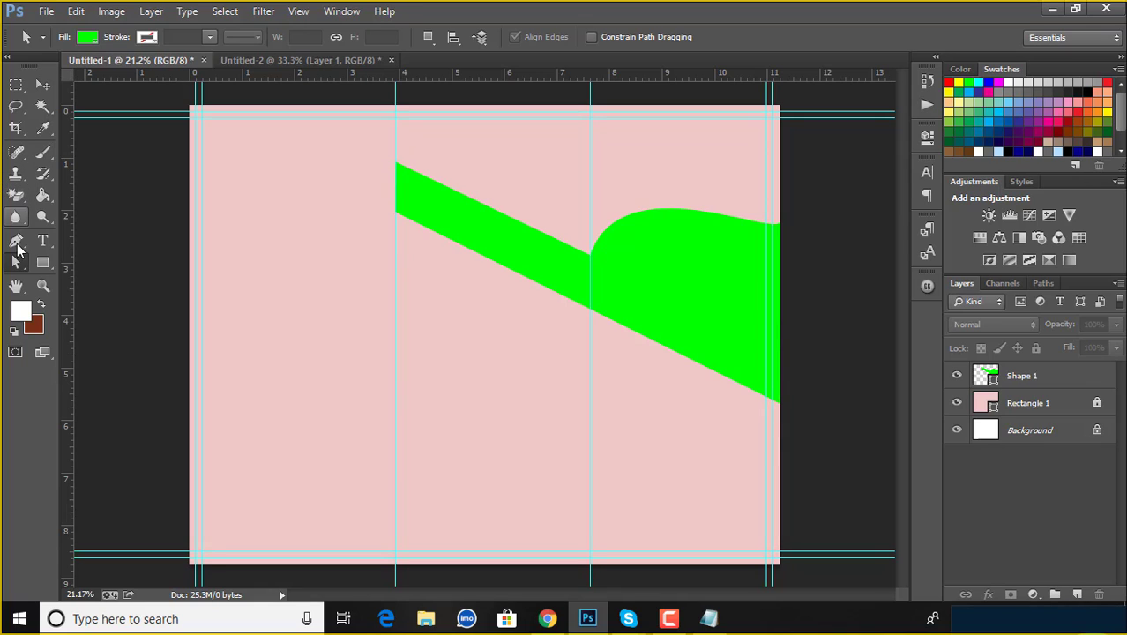
Draw a white pentagon near the top and rotate it about -41 degrees.
left_click(42, 262)
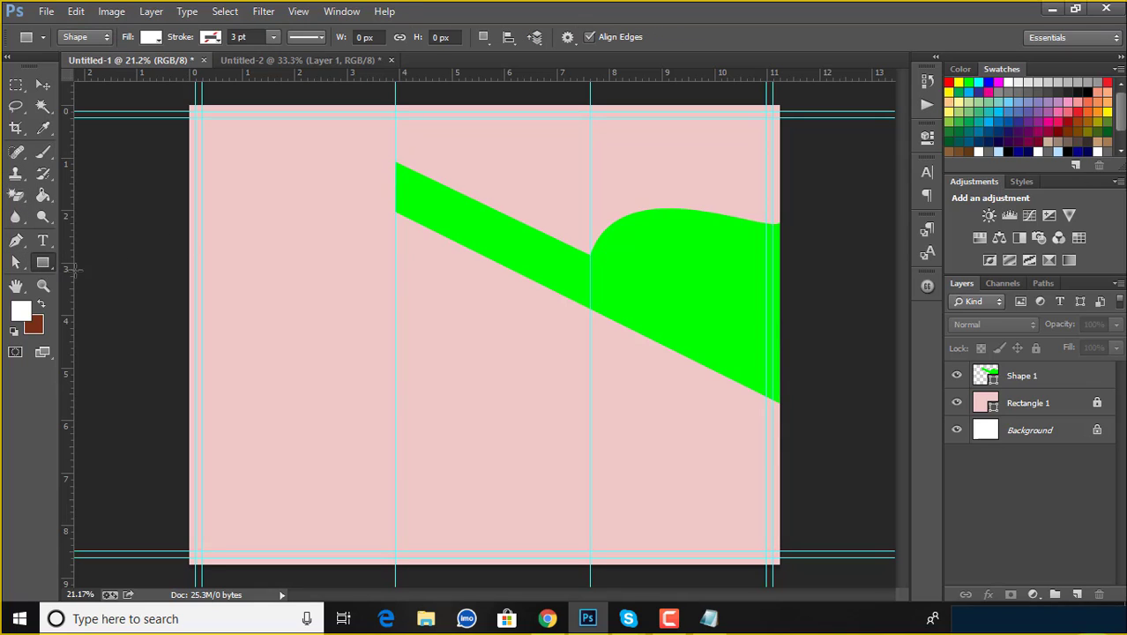
right_click(48, 262)
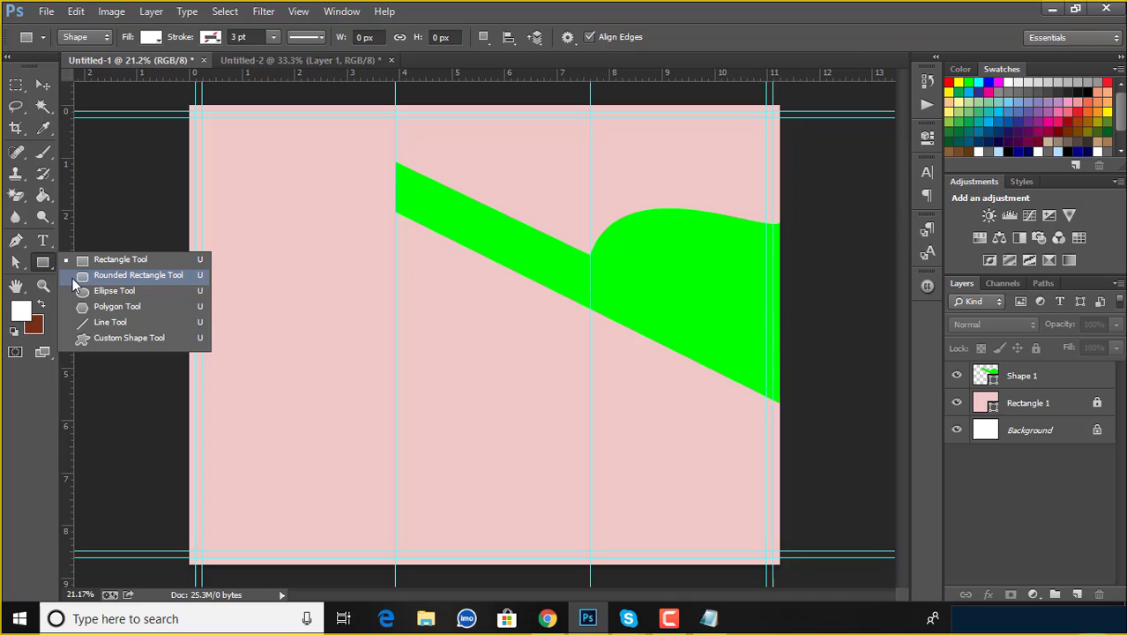
left_click(112, 306)
left_click_drag(537, 151, 530, 254)
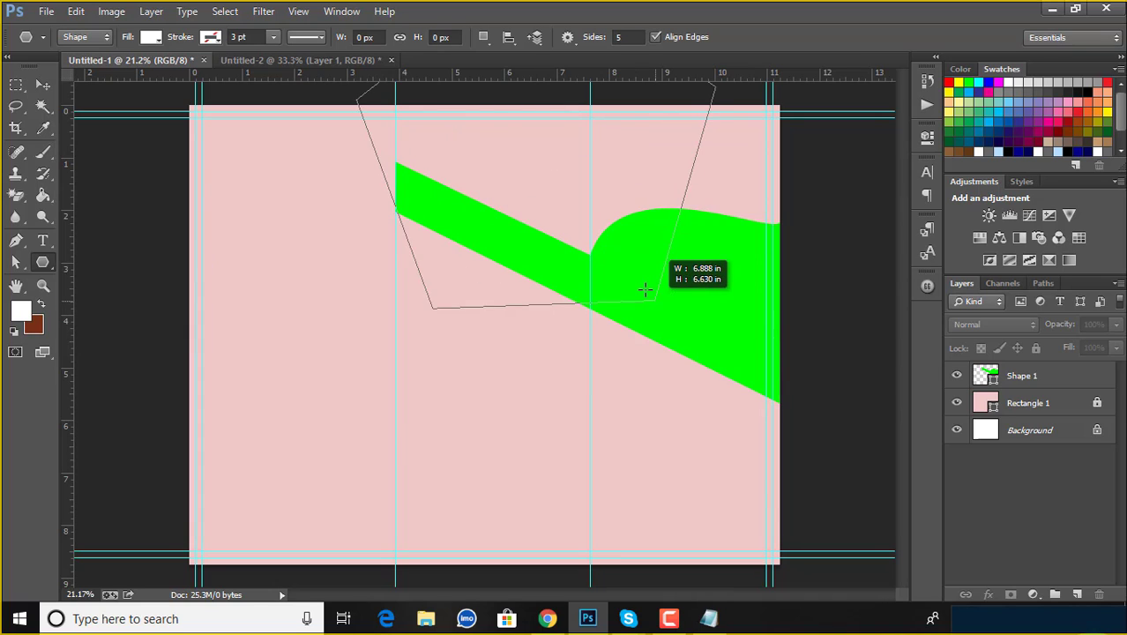
left_click(43, 85)
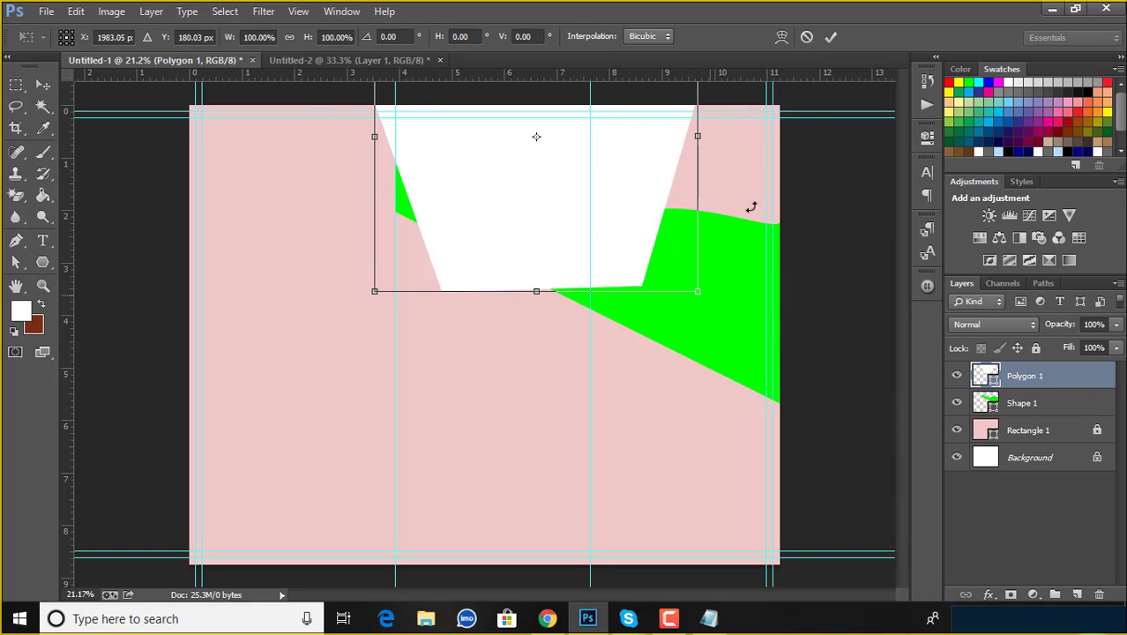
left_click_drag(709, 294, 775, 149)
left_click(829, 37)
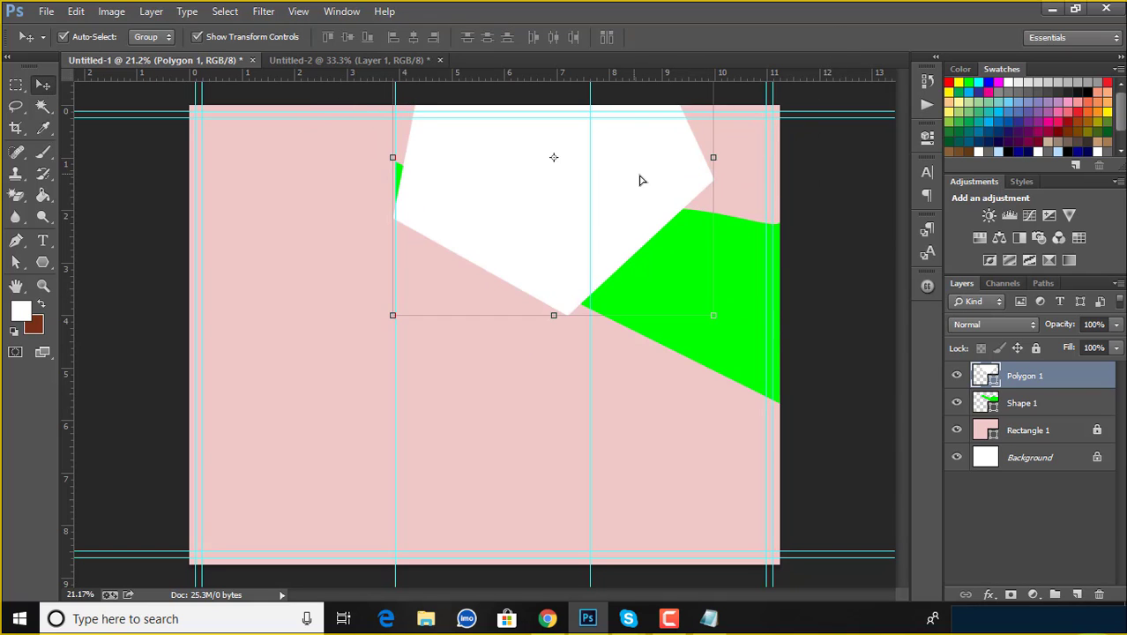
Move the pentagon up-right and rotate it about 6 degrees into the band's bend.
left_click_drag(636, 178, 737, 175)
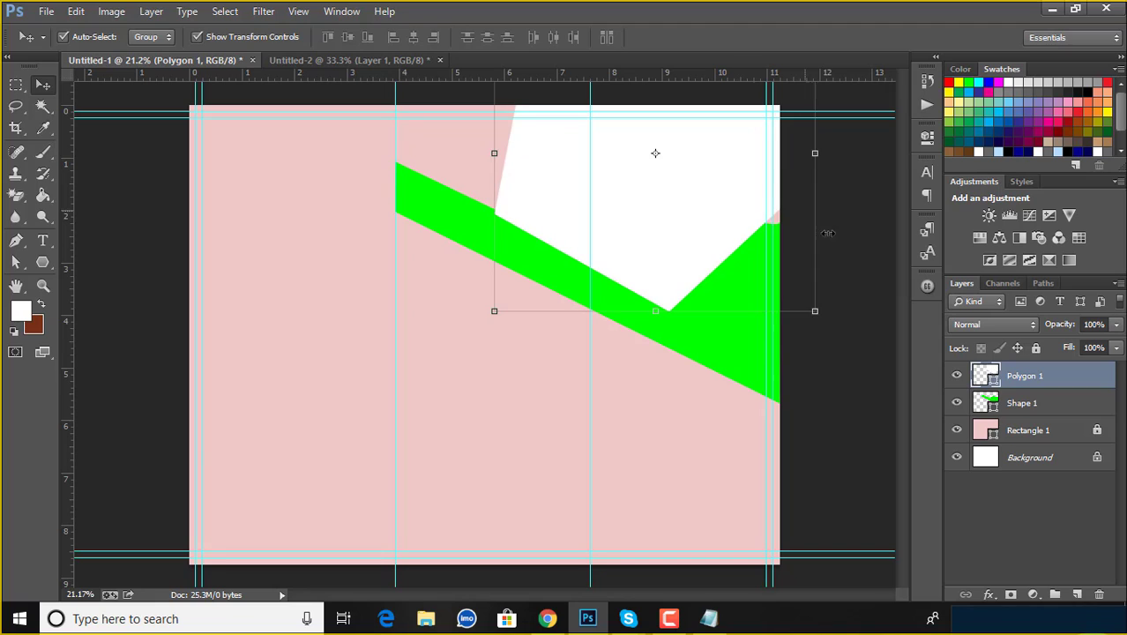
left_click_drag(830, 315, 822, 331)
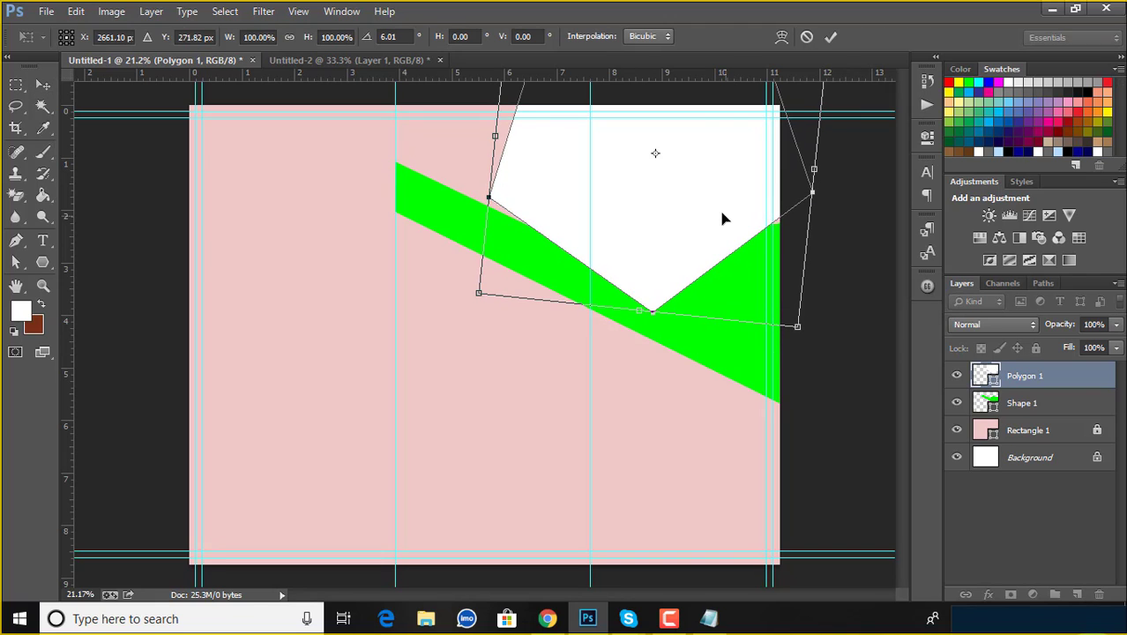
mouse_move(718, 207)
left_mouse_down()
mouse_move(747, 193)
mouse_move(763, 199)
left_mouse_up()
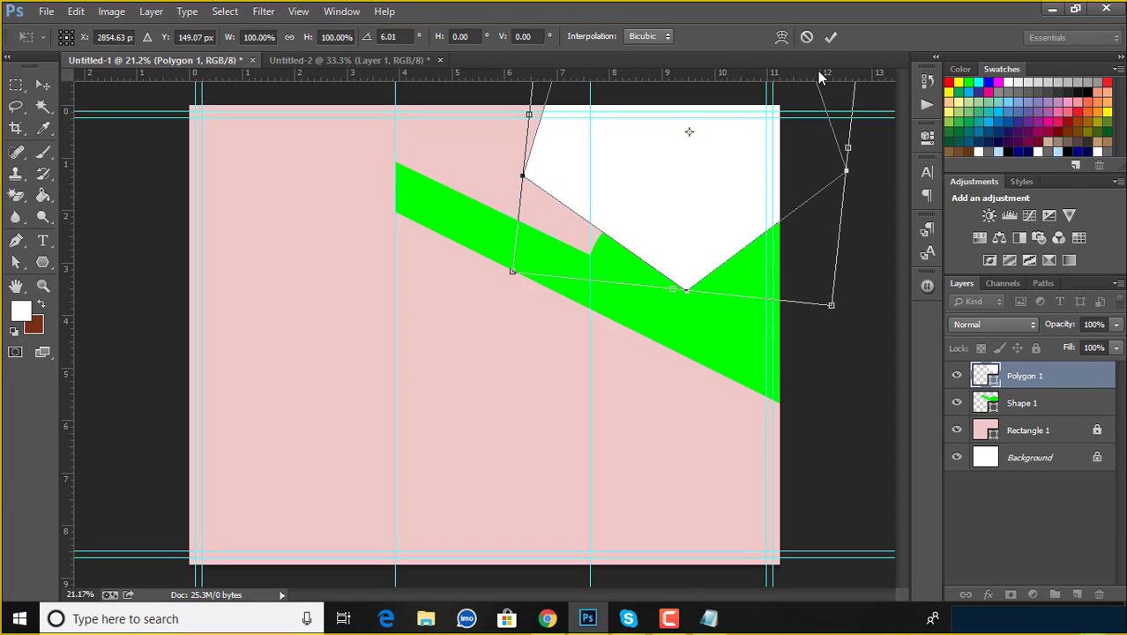
left_click(830, 36)
left_click(692, 317)
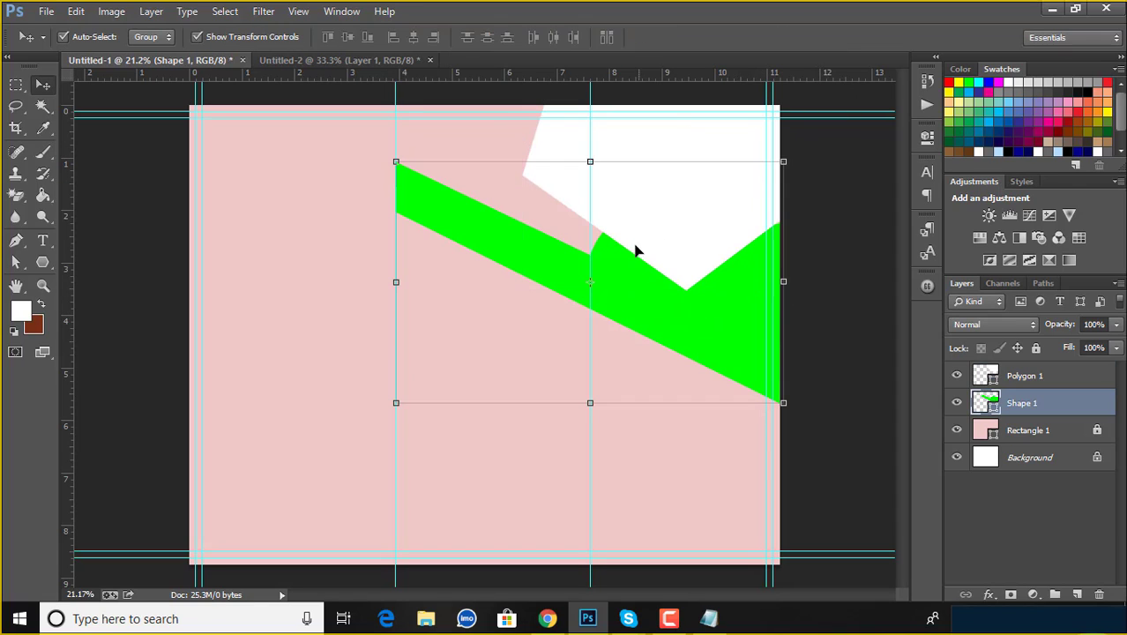
Lower the band's top slightly and pull its curve handle up into a vertical edge.
left_click_drag(590, 161, 590, 172)
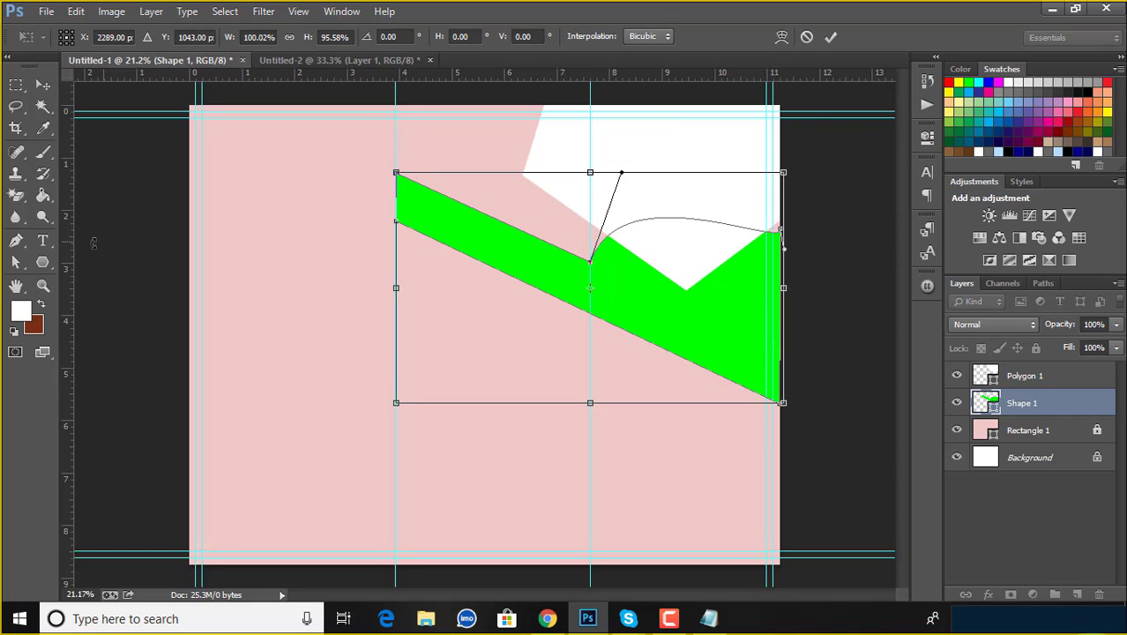
left_click(26, 265)
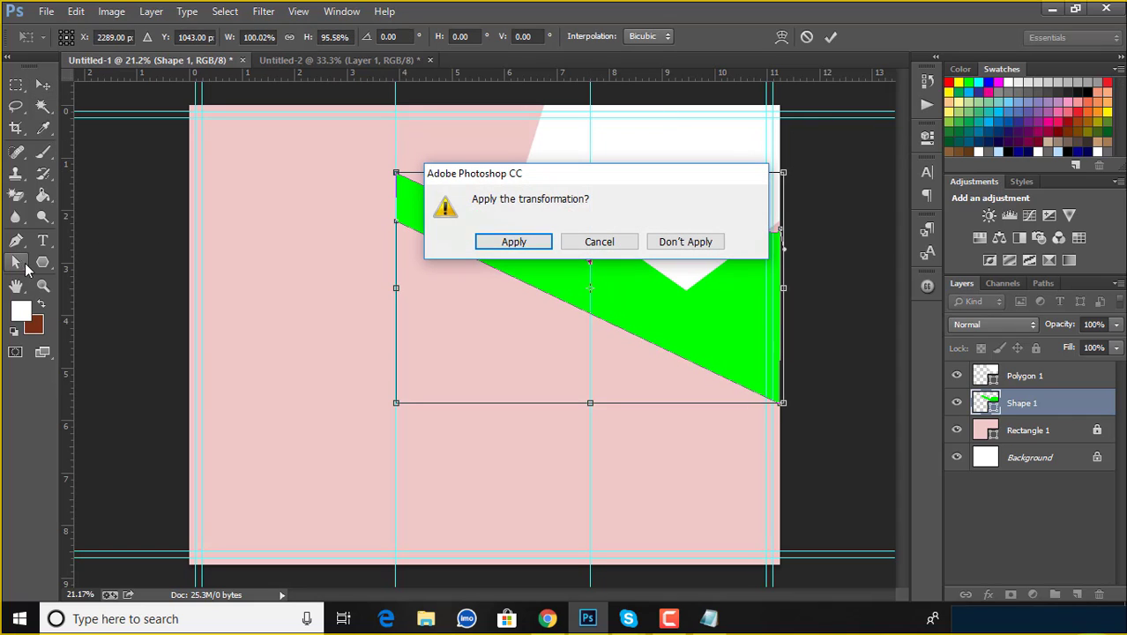
left_click(513, 242)
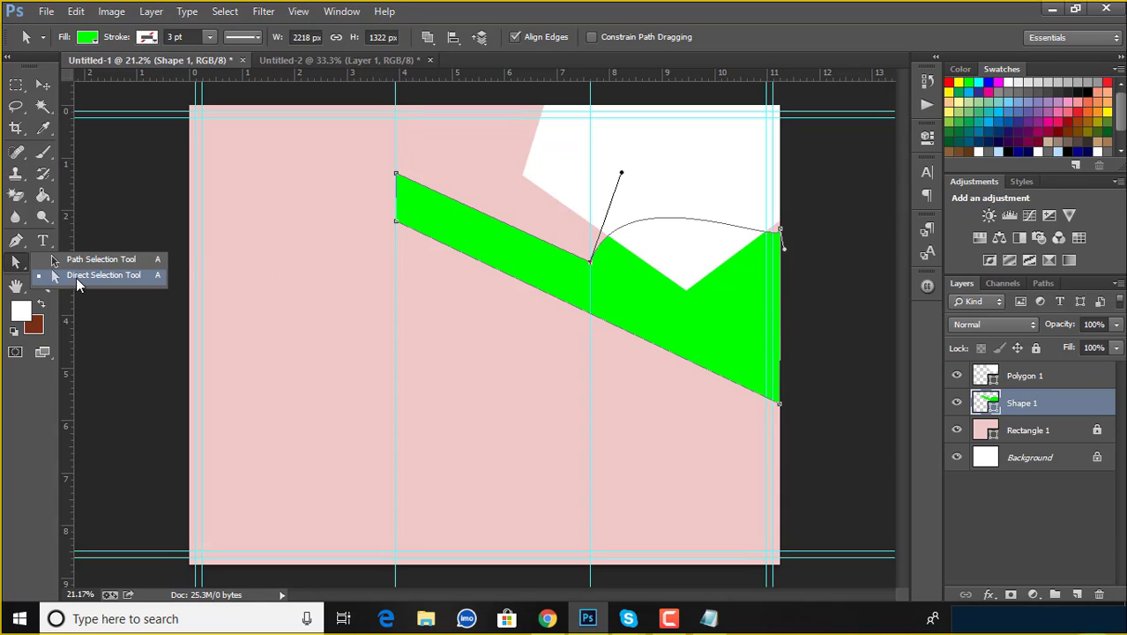
left_click(78, 275)
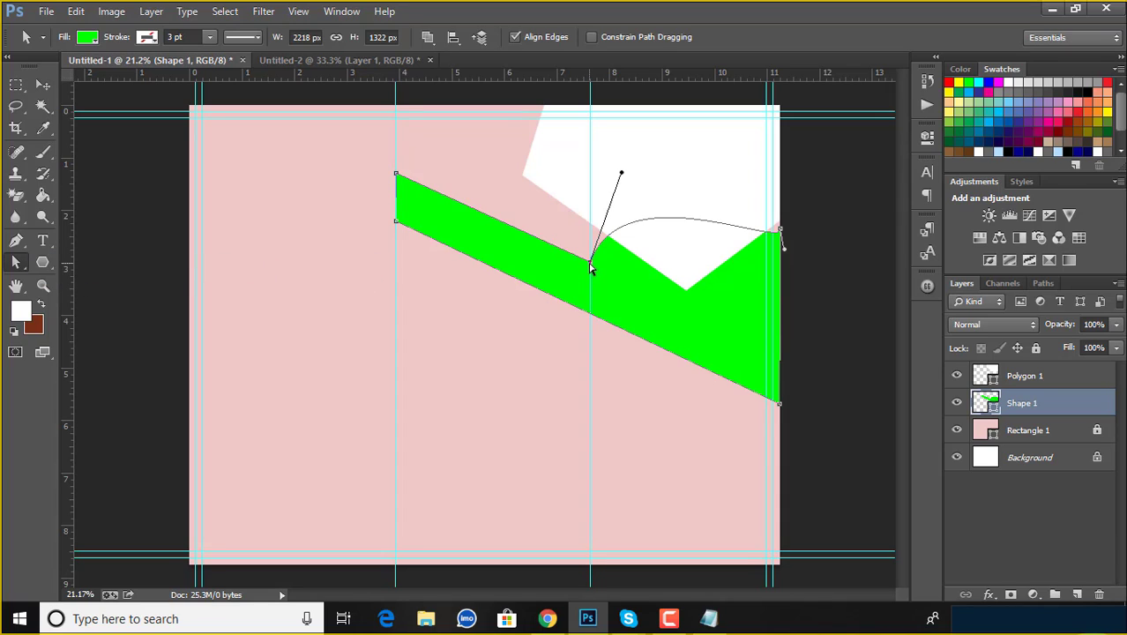
left_click_drag(622, 177, 594, 90)
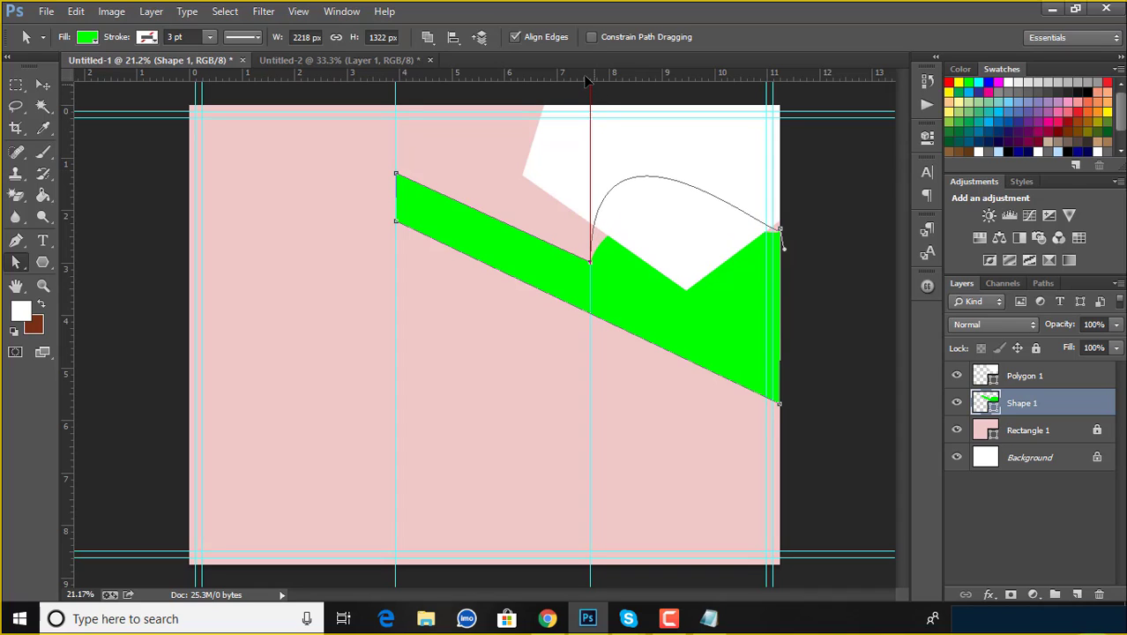
left_click_drag(594, 90, 579, 30)
left_click(794, 220)
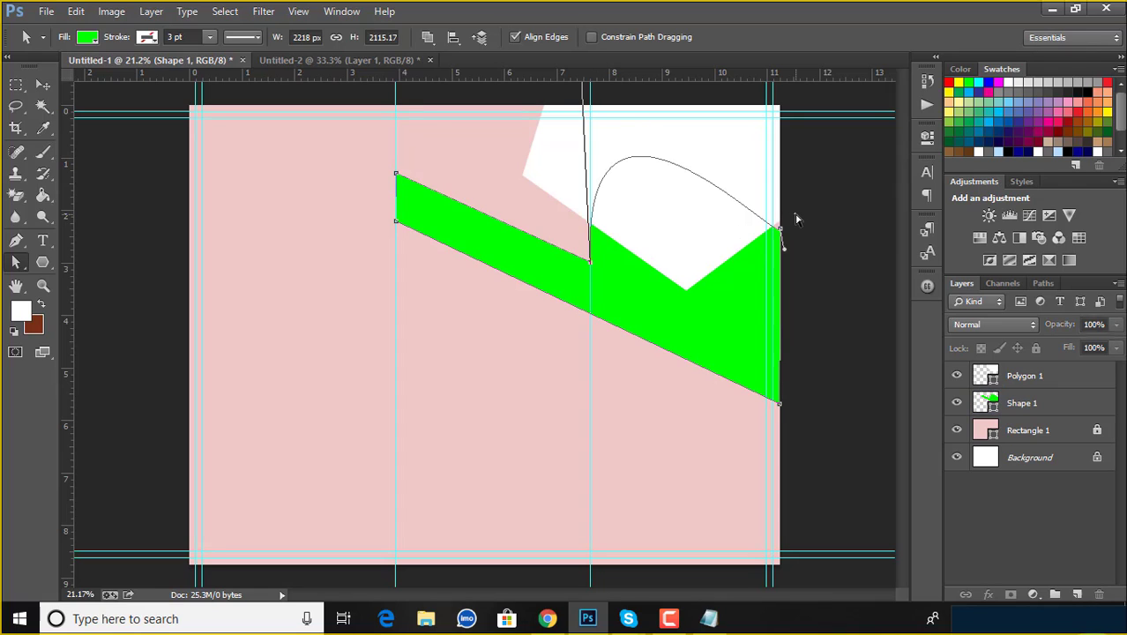
Tilt the white polygon about -1°, nudge it left, and stretch it to ~104% height into the green dip.
key("v")
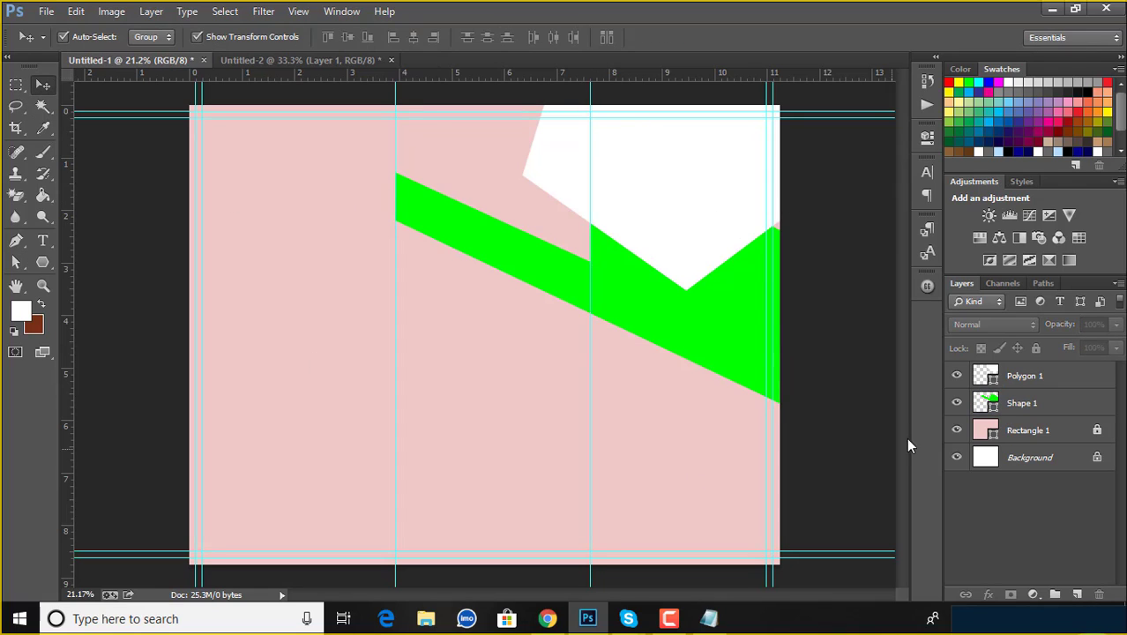
left_click(651, 196)
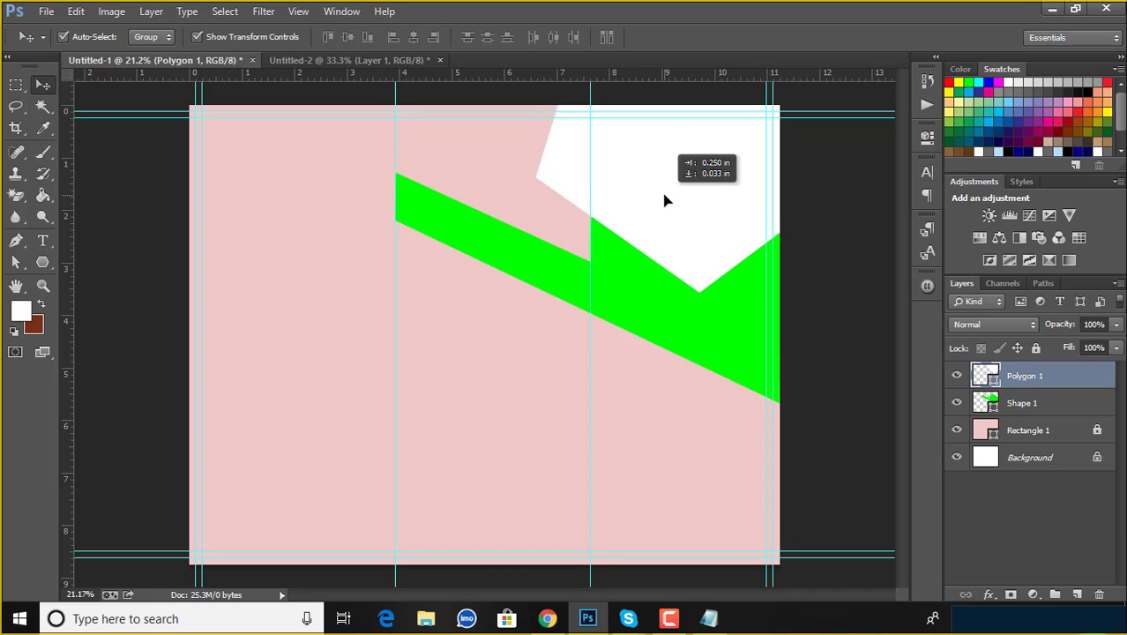
left_click_drag(664, 197, 666, 201)
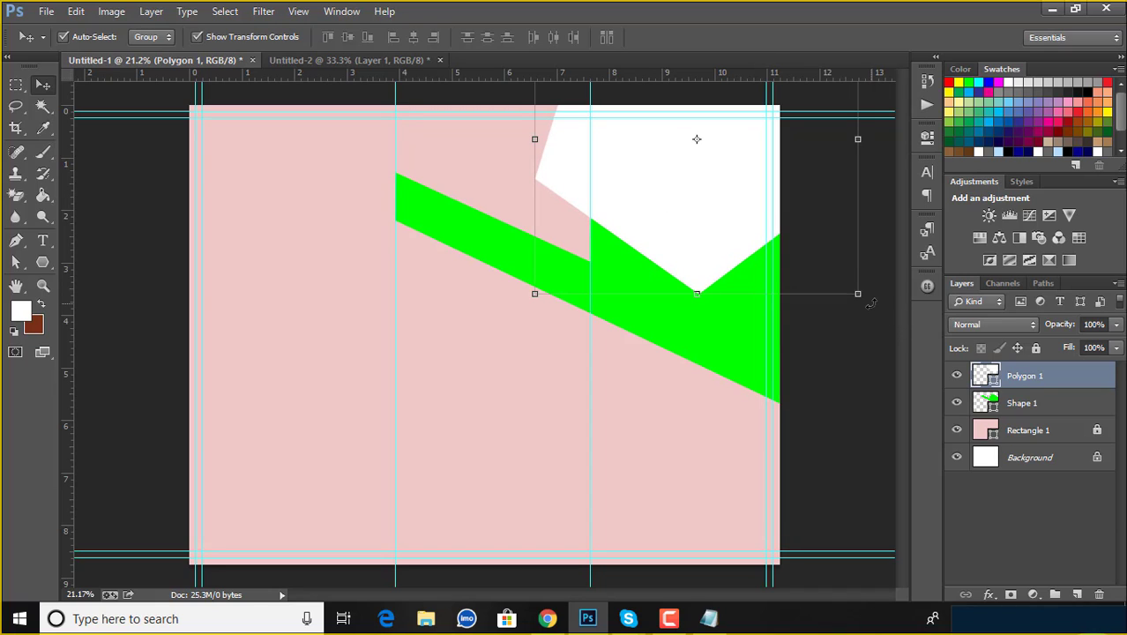
left_click_drag(870, 303, 868, 291)
left_click_drag(651, 224, 644, 232)
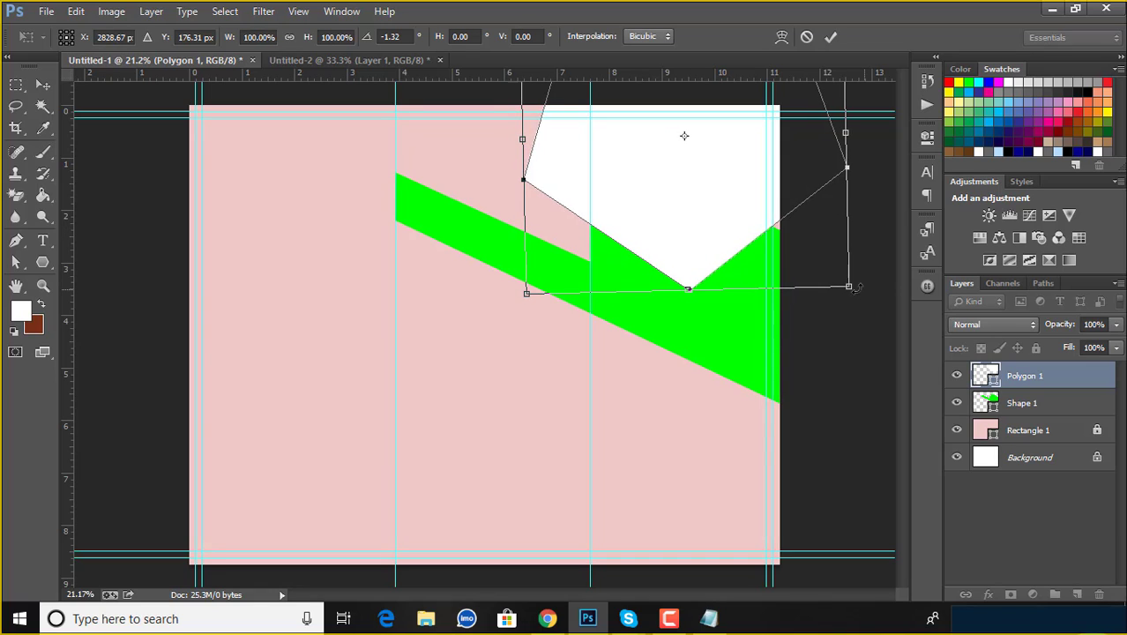
left_click_drag(855, 288, 857, 280)
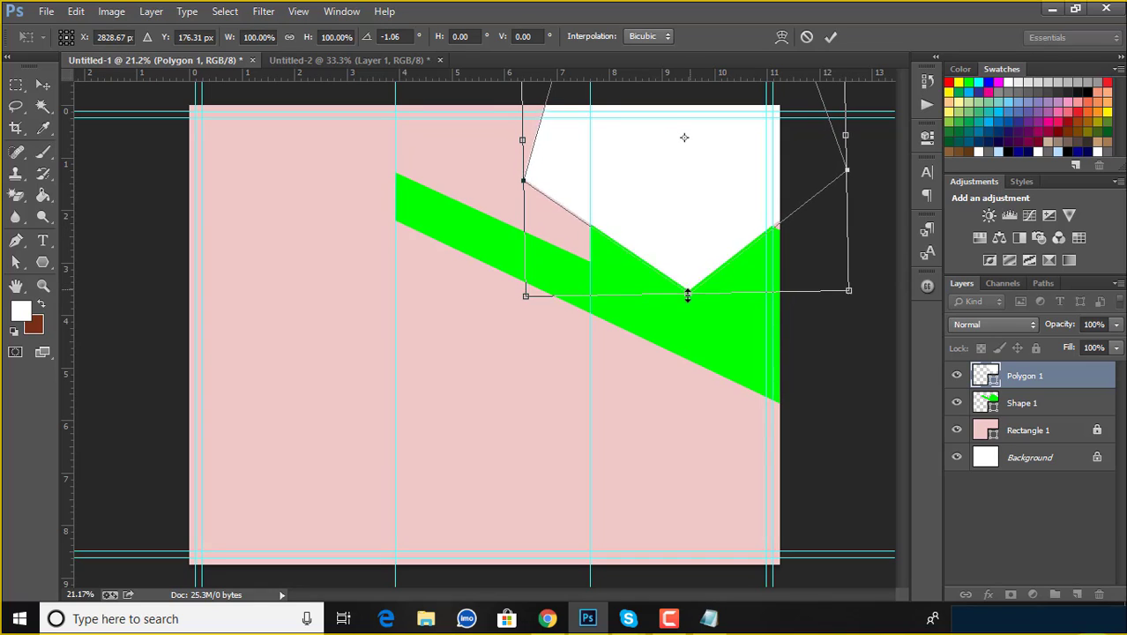
left_click_drag(687, 294, 685, 297)
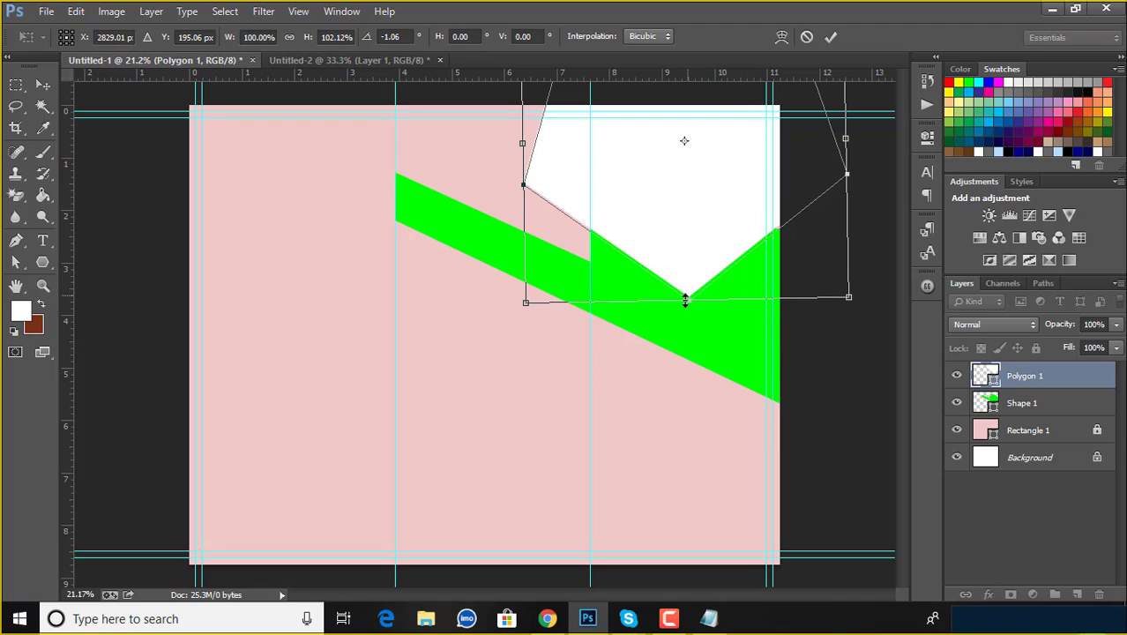
left_click(830, 36)
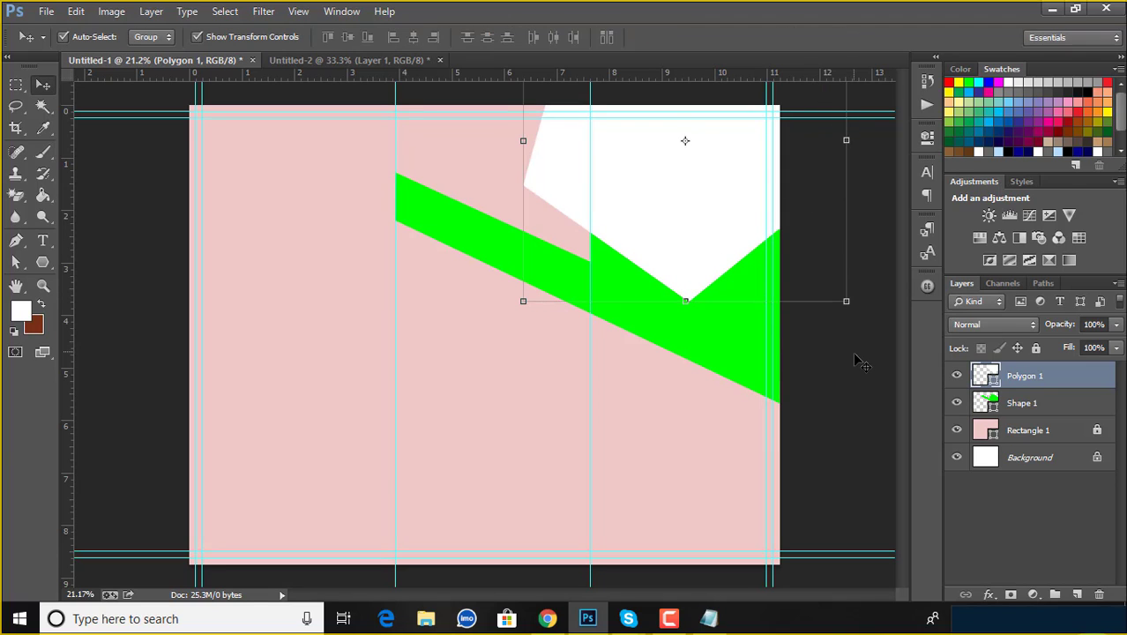
Rasterize Polygon 1 and delete the stray white fragment above the green band.
left_click(15, 85)
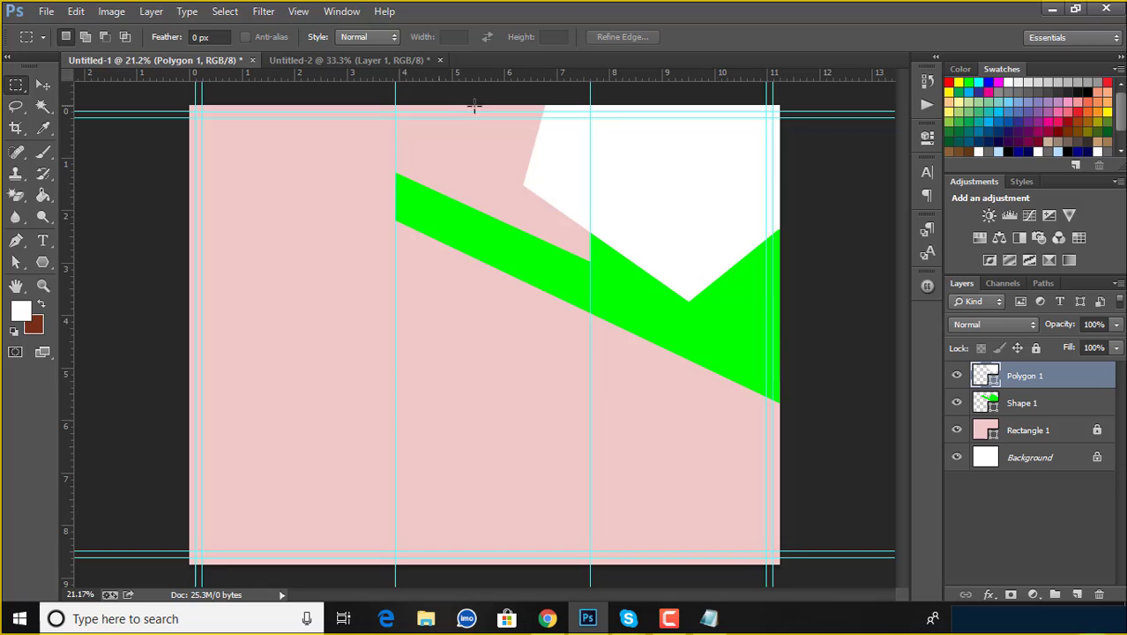
right_click(1071, 379)
left_click(882, 224)
mouse_move(527, 105)
left_mouse_down()
mouse_move(589, 186)
mouse_move(590, 232)
left_mouse_up()
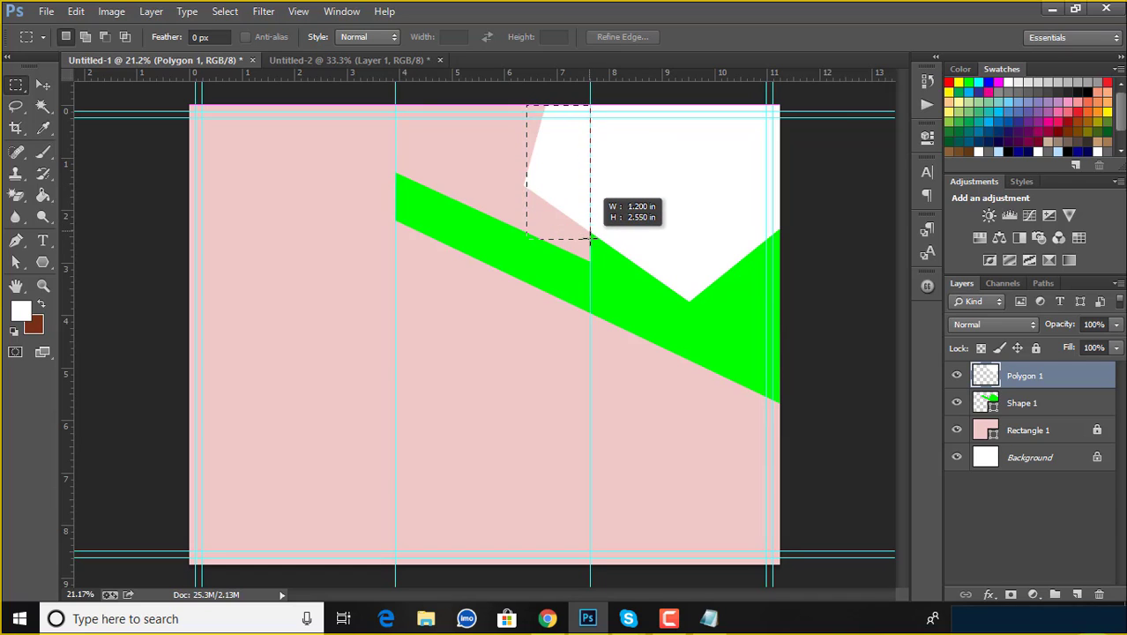
left_click_drag(590, 232, 592, 235)
left_click_drag(573, 188, 410, 156)
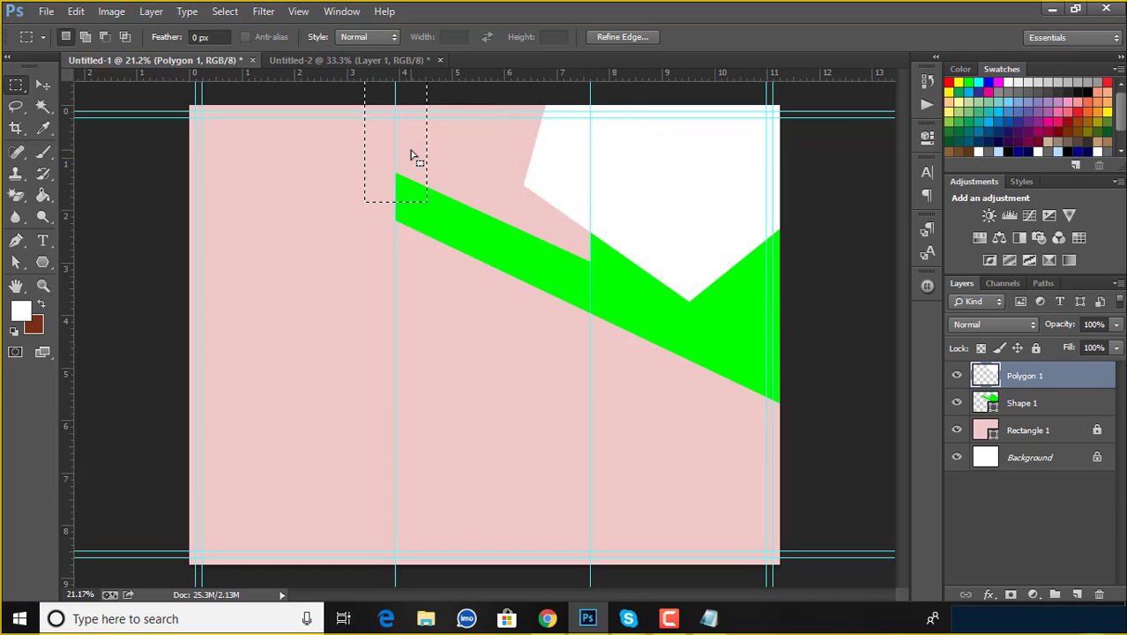
key("ctrl+z")
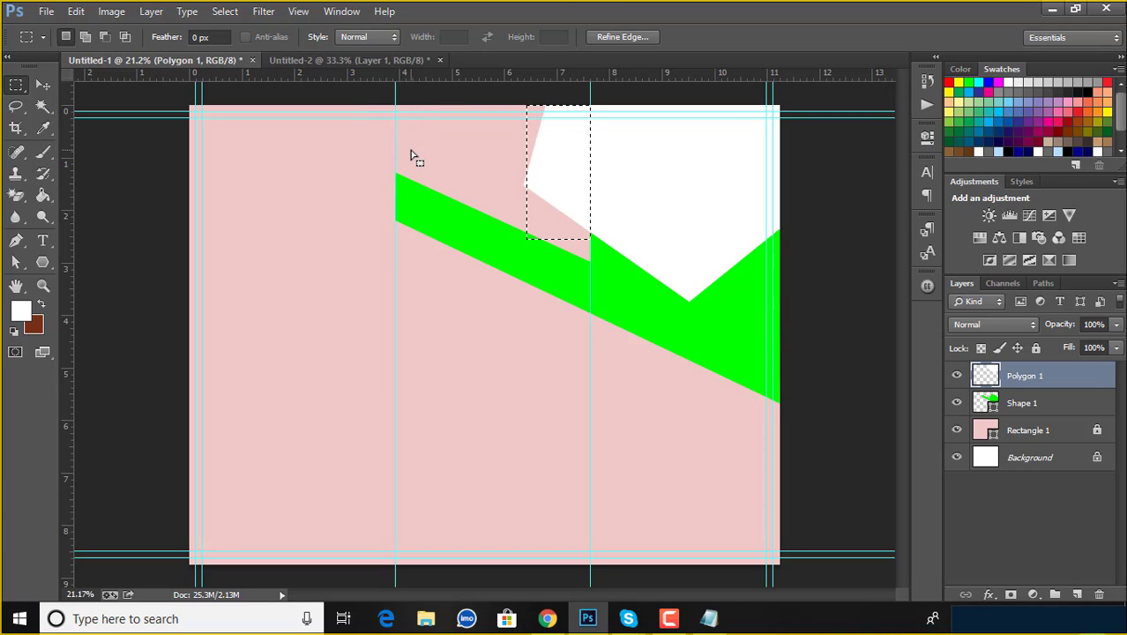
left_click(42, 85)
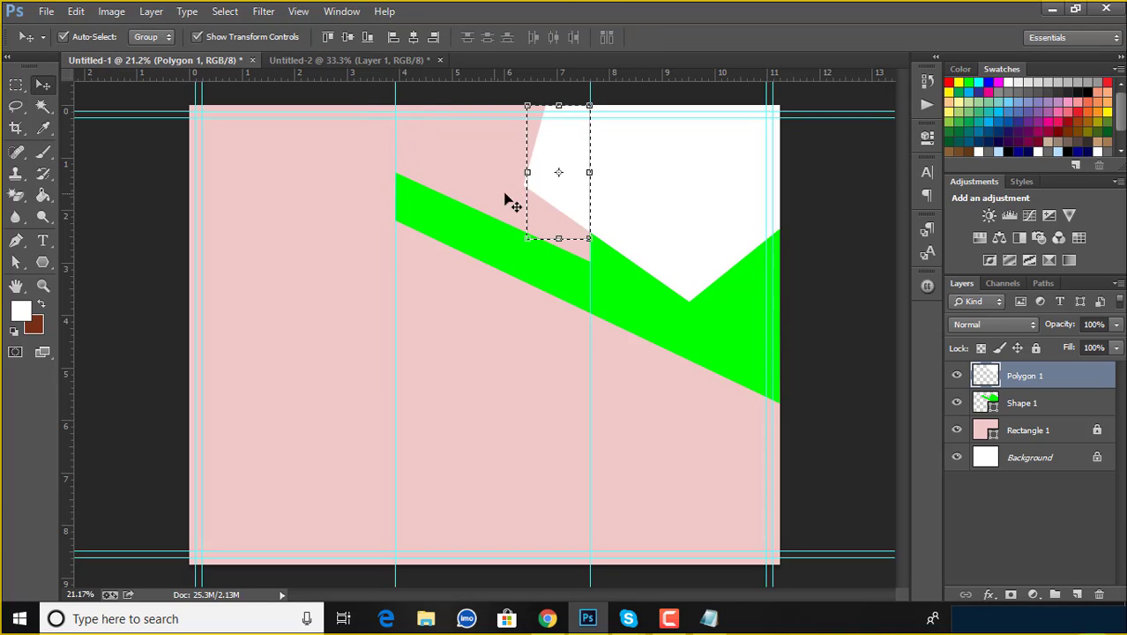
left_click_drag(565, 187, 310, 201)
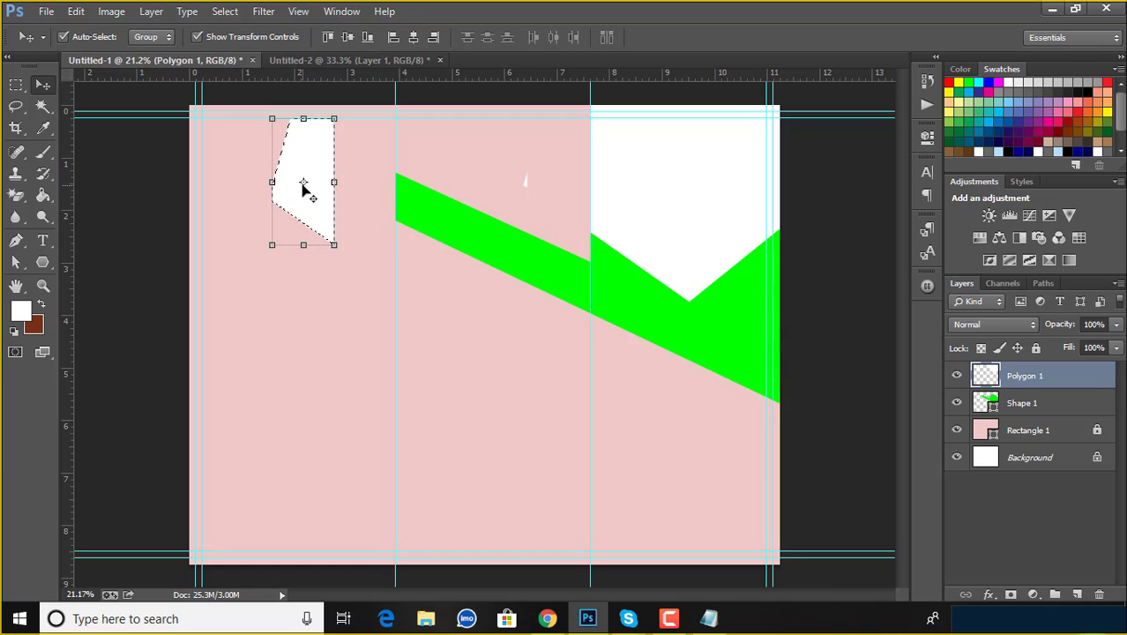
key("Delete")
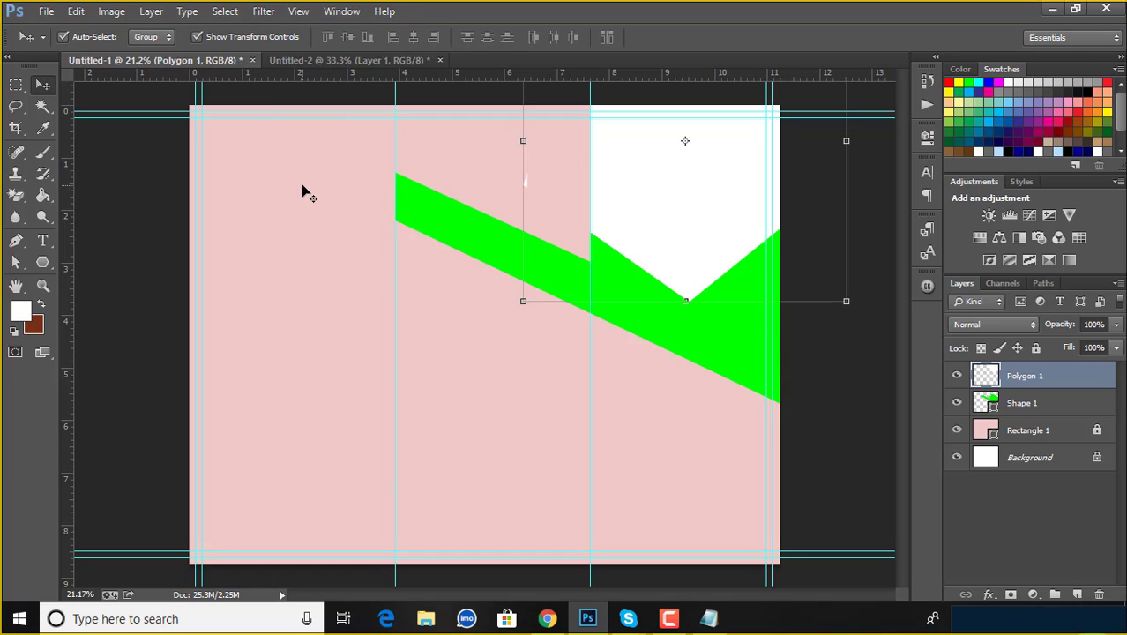
Set up the plain Eraser tool on the Polygon 1 layer.
left_click(515, 209)
left_click(554, 194, "shift")
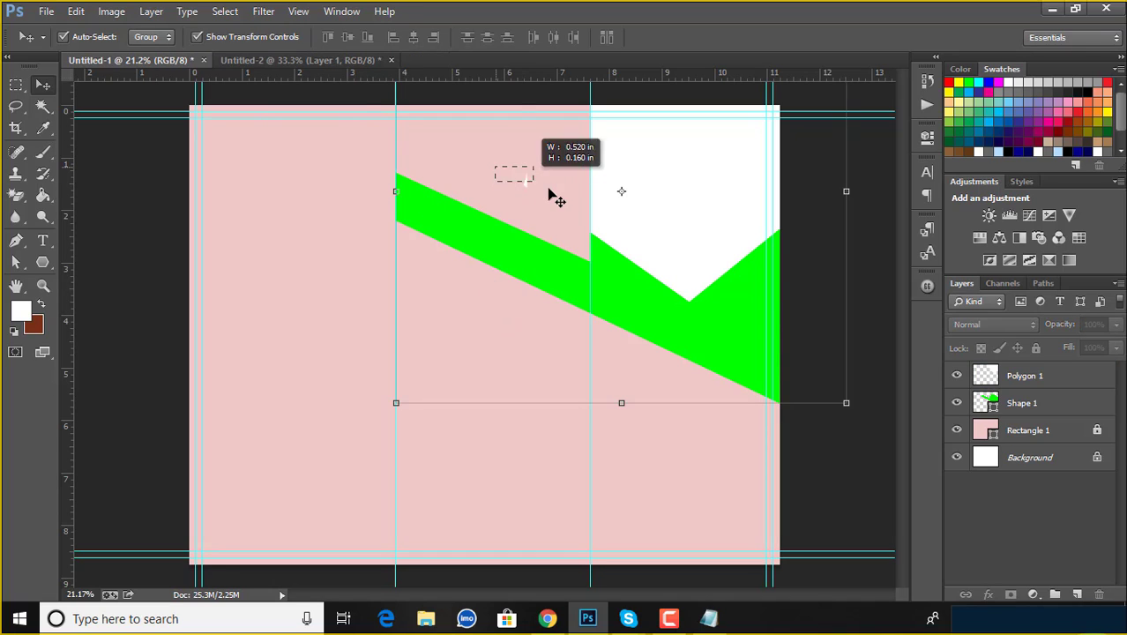
left_click(533, 440)
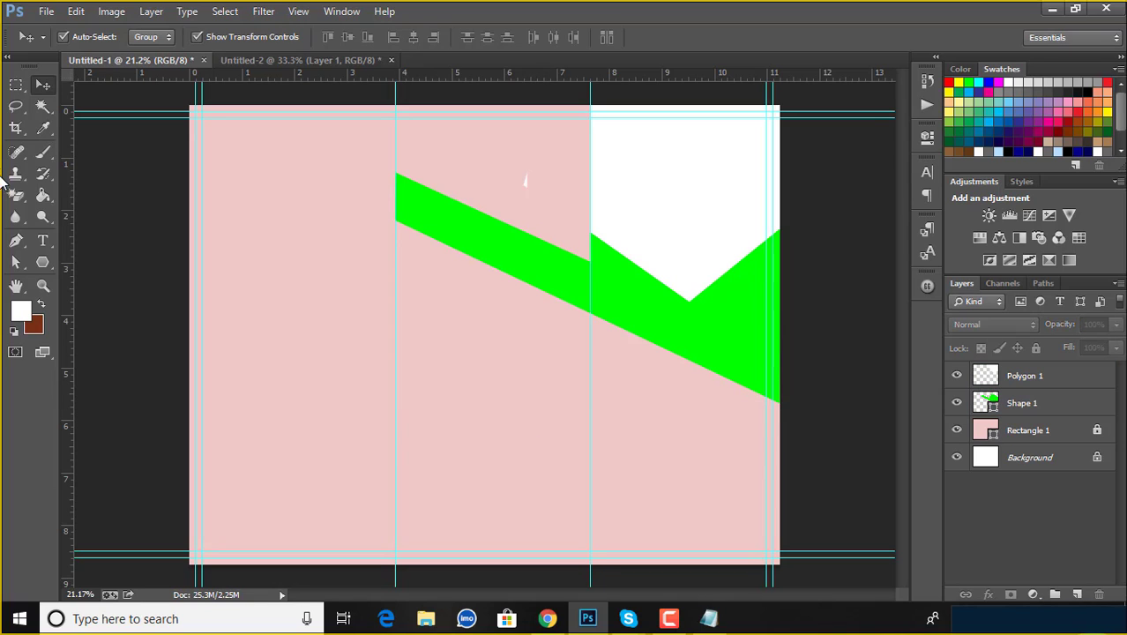
left_click(16, 196)
right_click(16, 196)
left_click(118, 187)
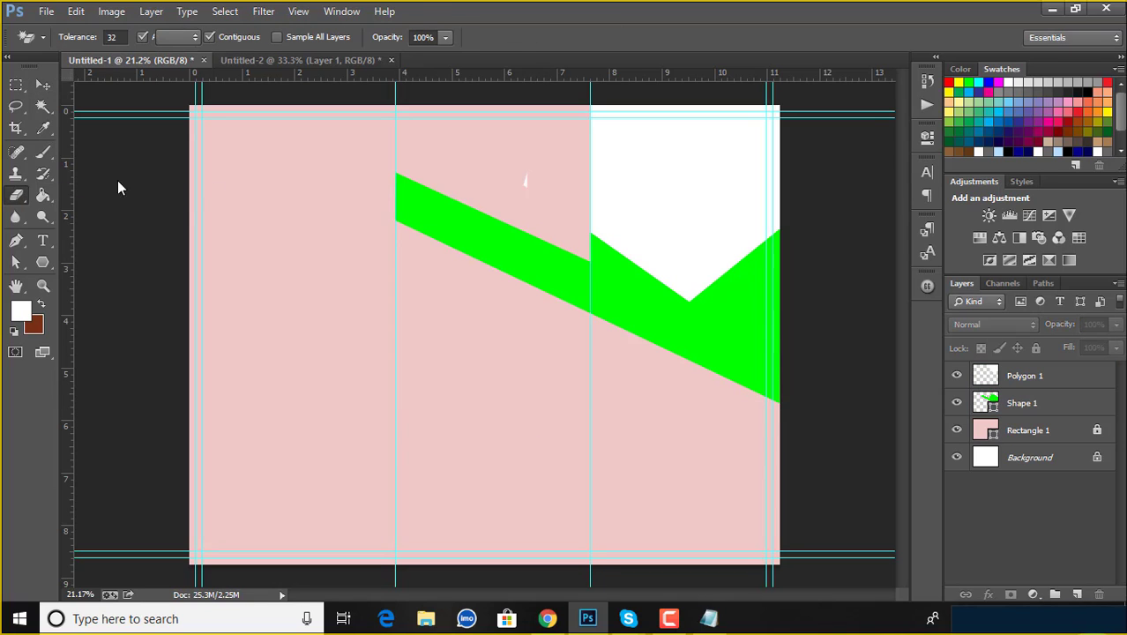
left_click(1066, 377)
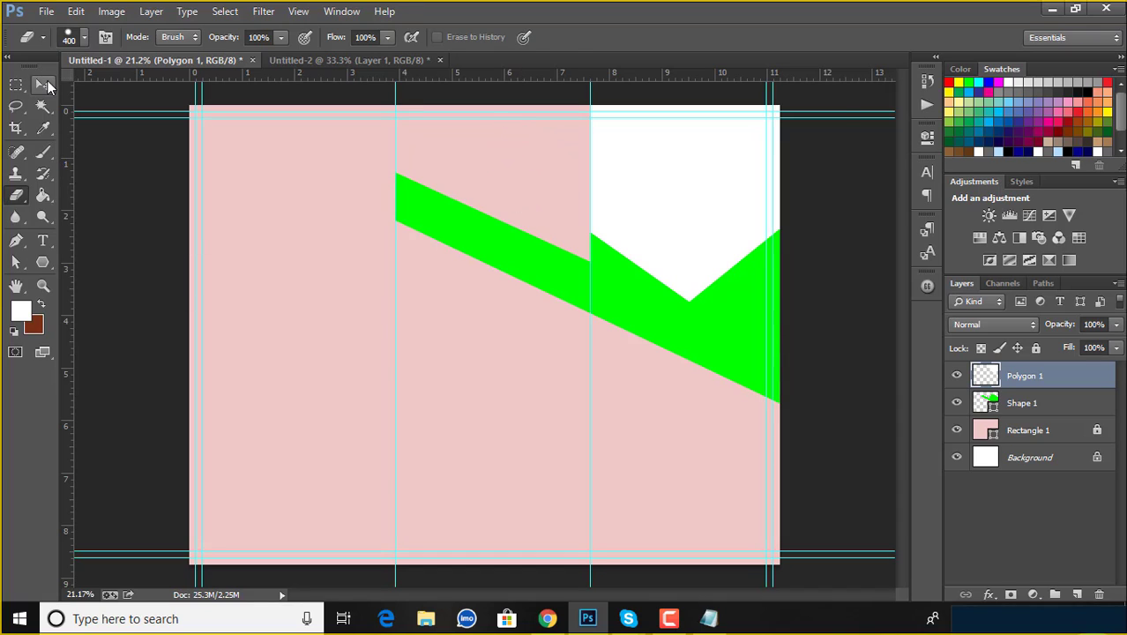
Deselect the polygon and bring up the Untitled-2 brochure reference.
left_click(43, 85)
left_click(146, 221)
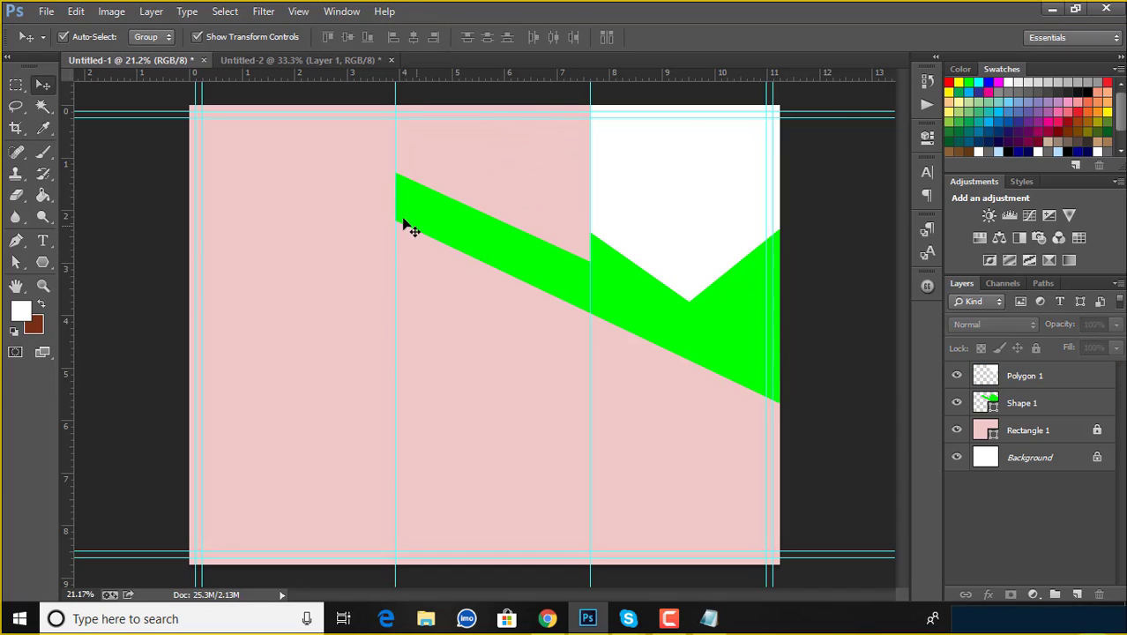
left_click(288, 62)
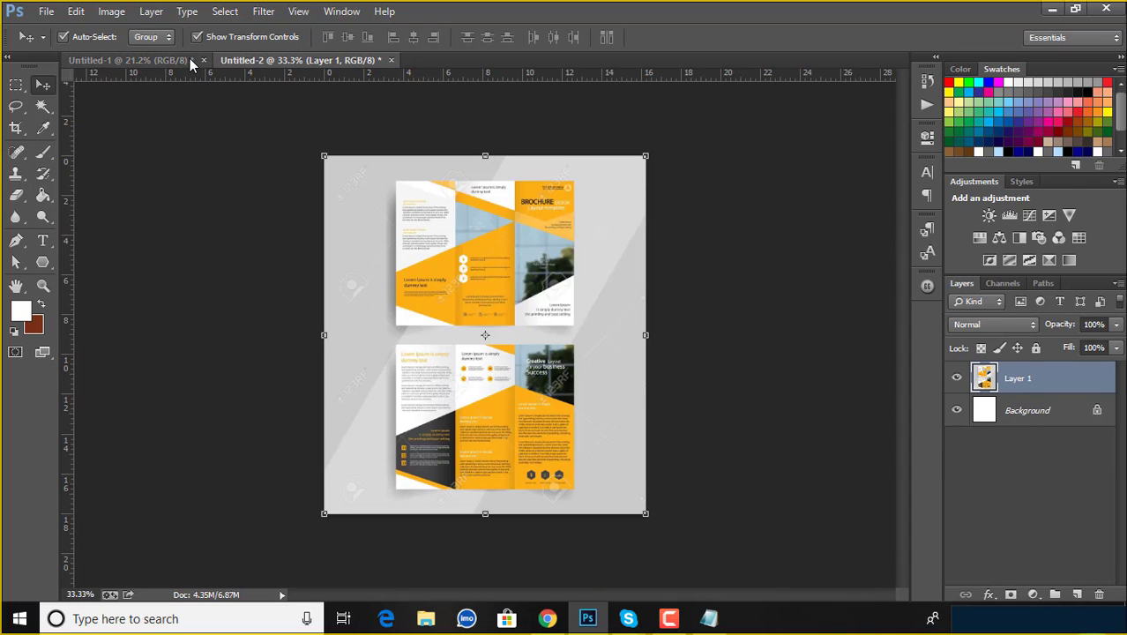
Draw a white Shape 2 triangle in Untitled-1's top left, above the green band's left end.
left_click(132, 60)
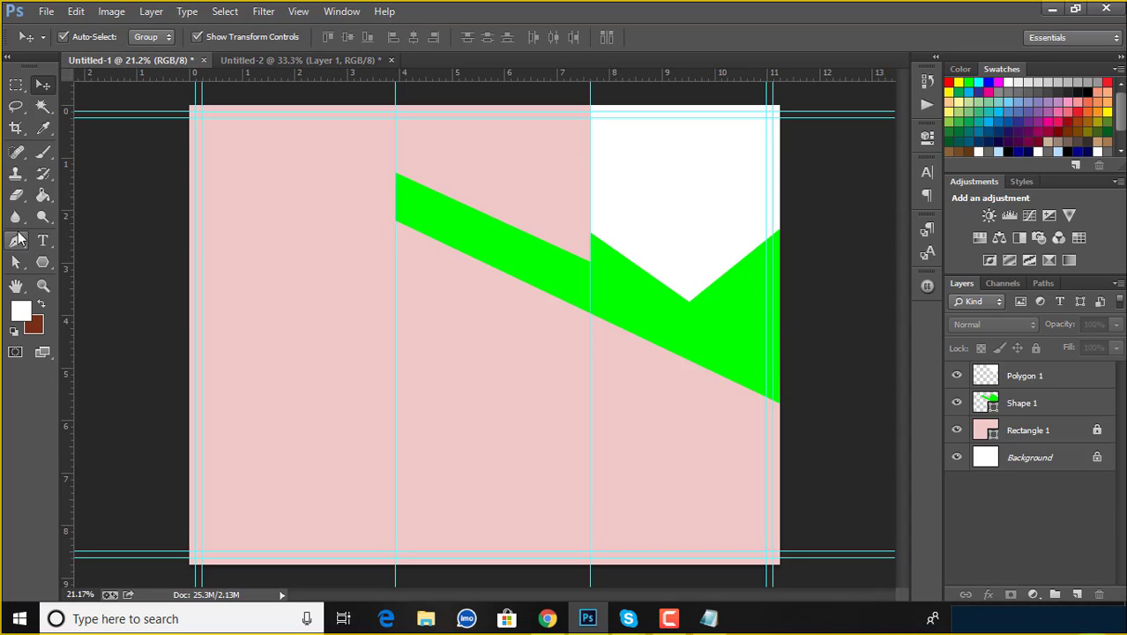
left_click(43, 262)
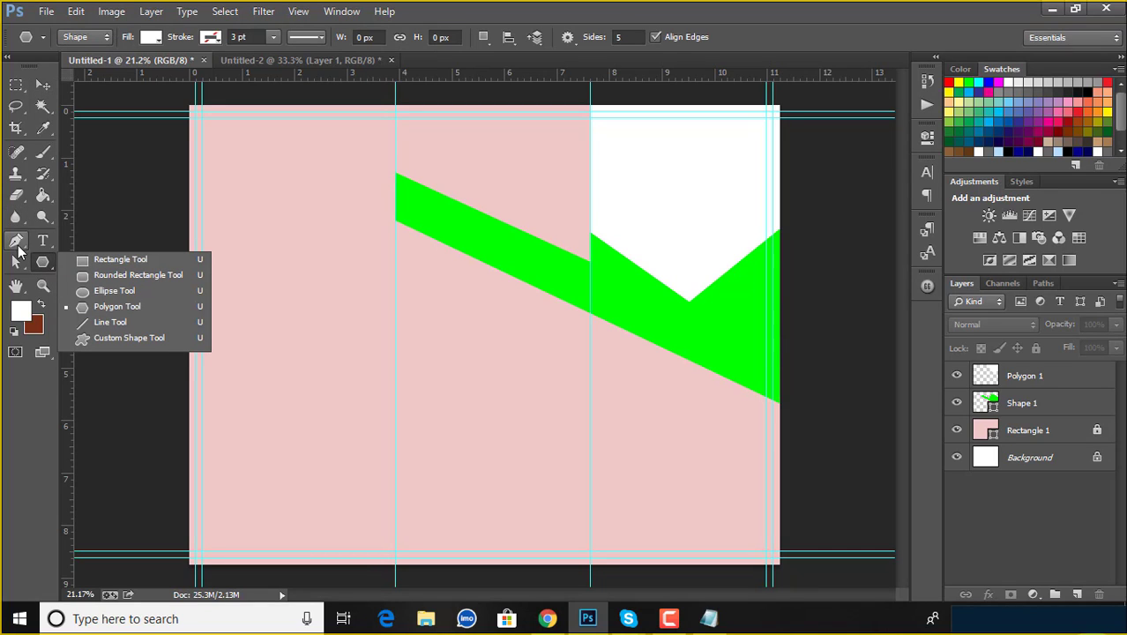
left_click(16, 240)
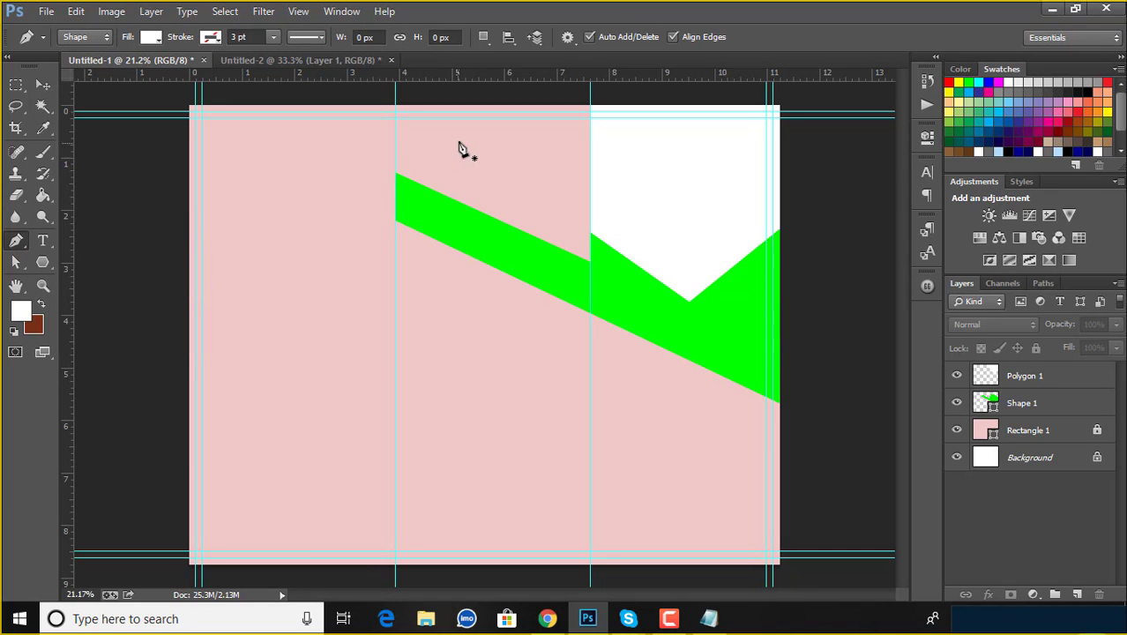
left_click(396, 174)
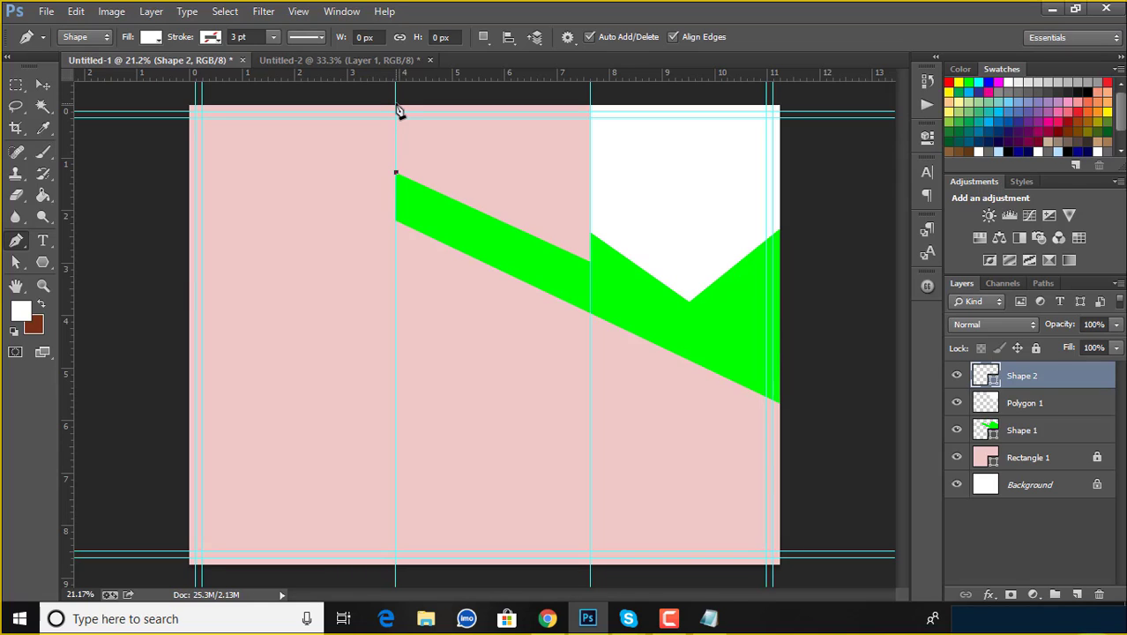
left_click(396, 104)
left_click(278, 104)
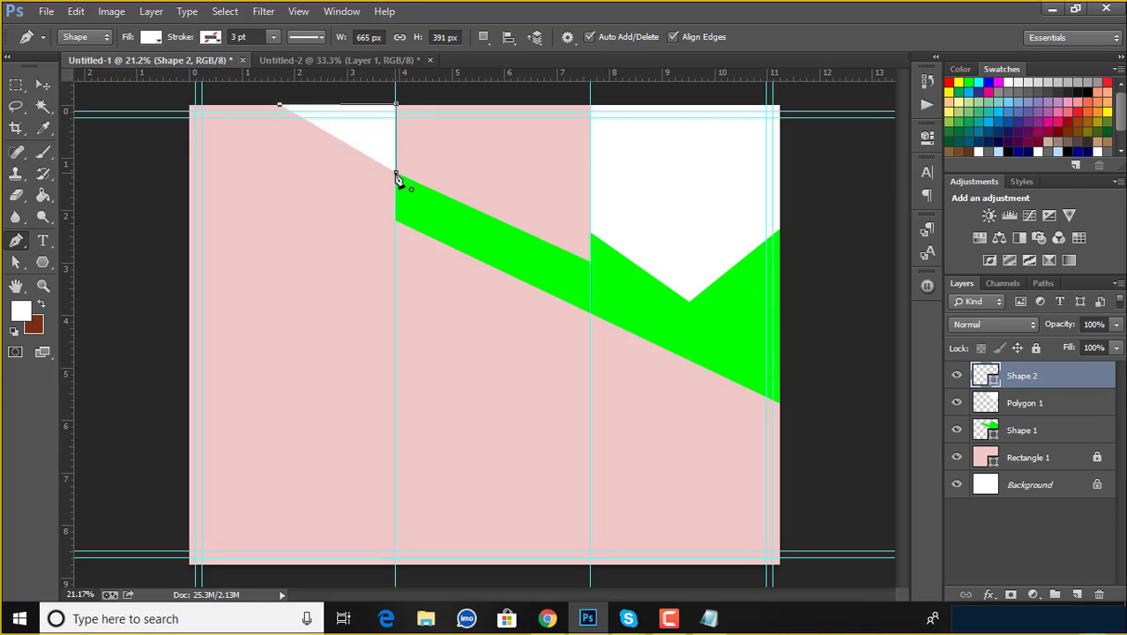
left_click(395, 173)
Deselect the triangle and show the Untitled-2 brochure reference again.
left_click(42, 84)
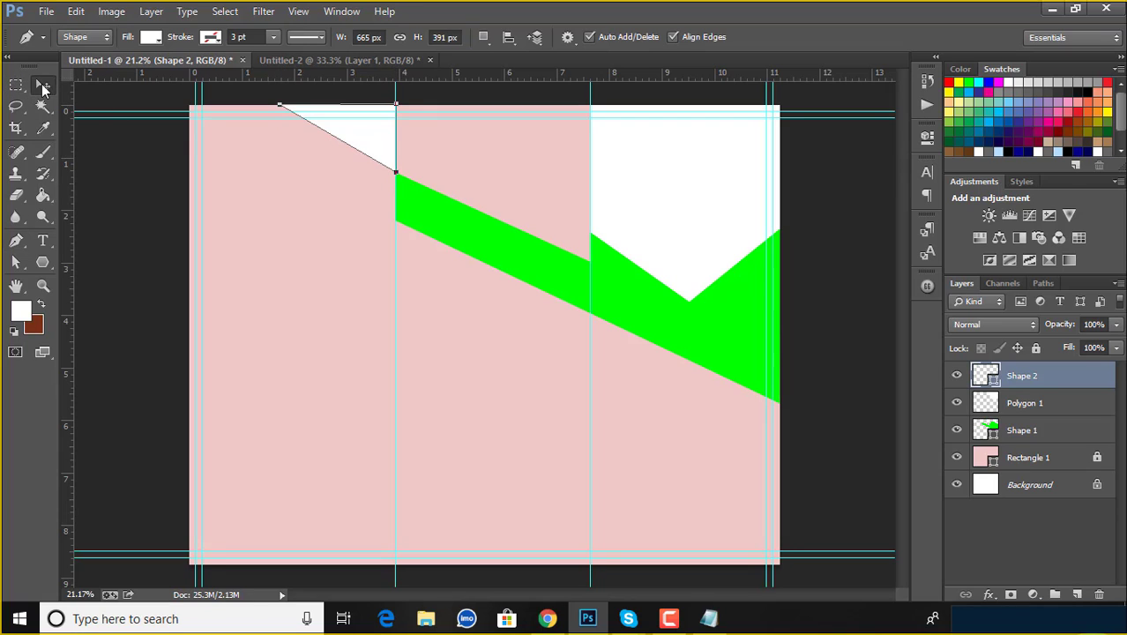
left_click(110, 158)
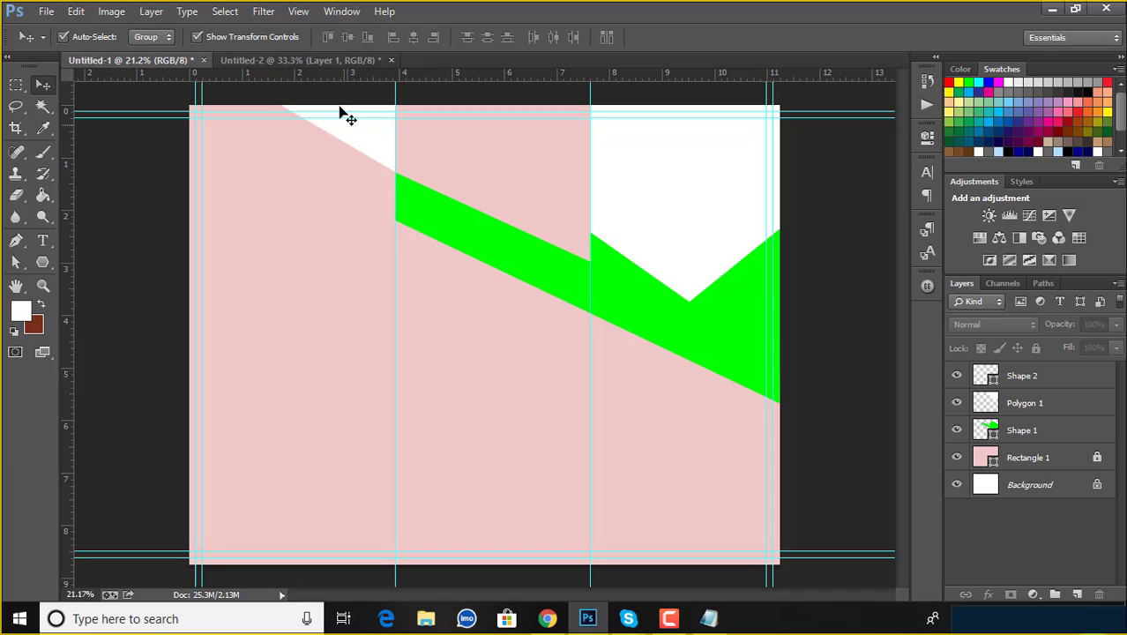
left_click(318, 61)
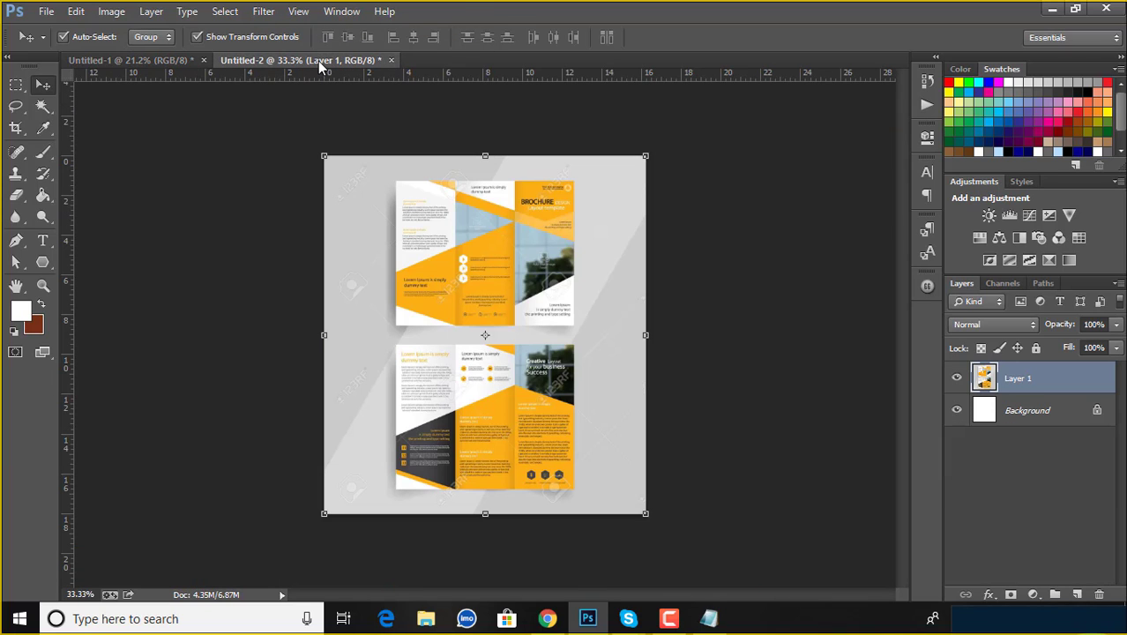
Start a Pen shape from the left edge to where the green band meets the middle guide.
left_click(174, 58)
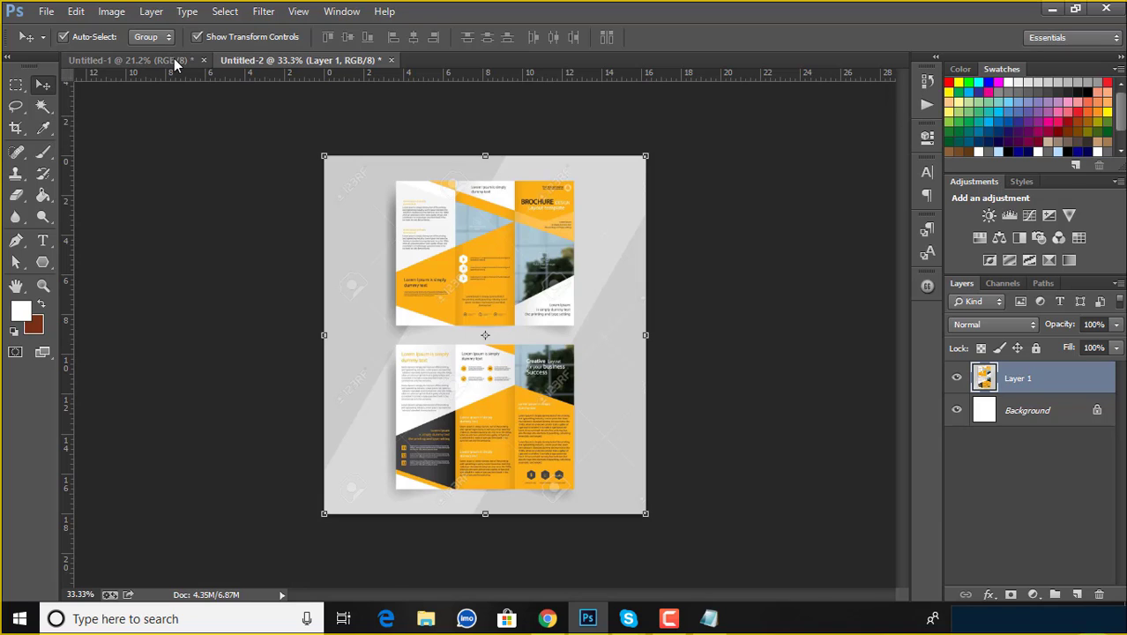
left_click(358, 61)
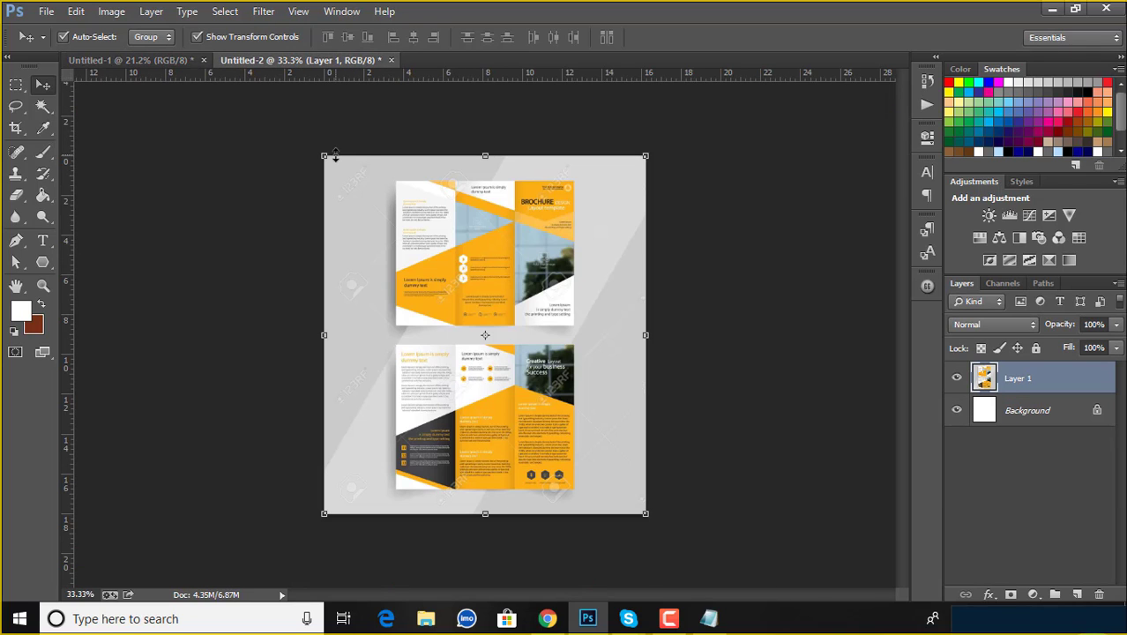
left_click(159, 60)
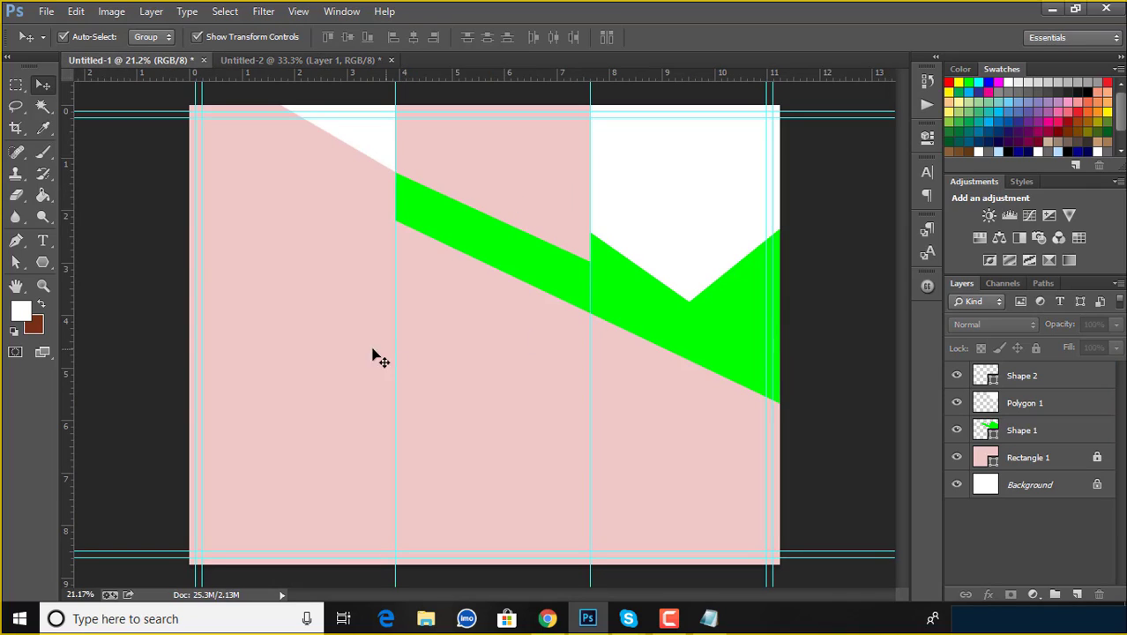
left_click(15, 240)
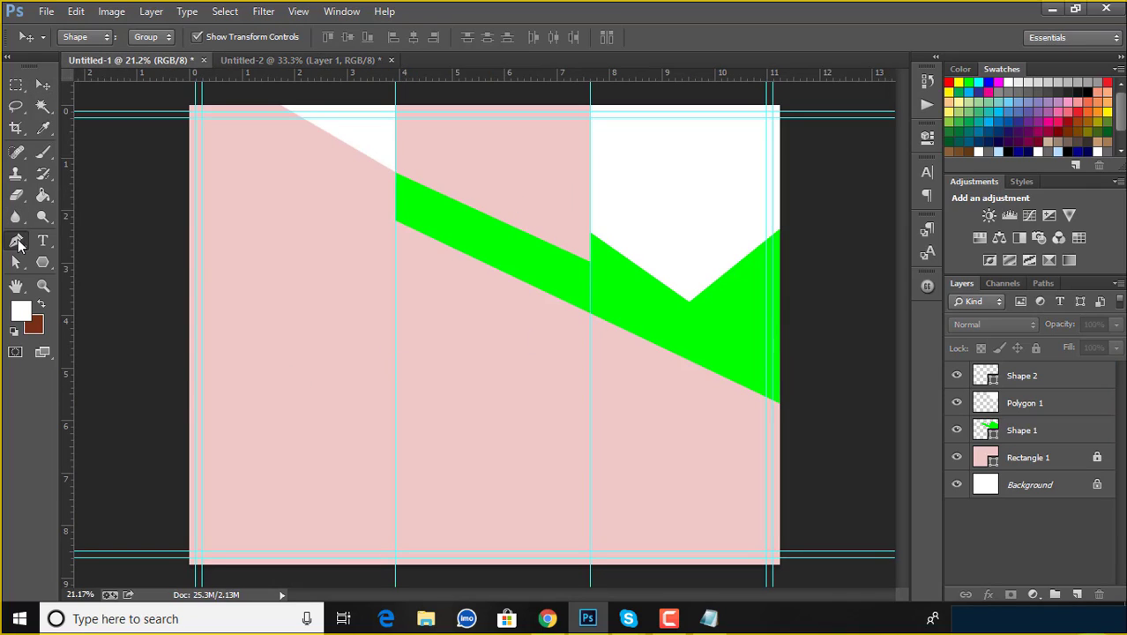
left_click(188, 382)
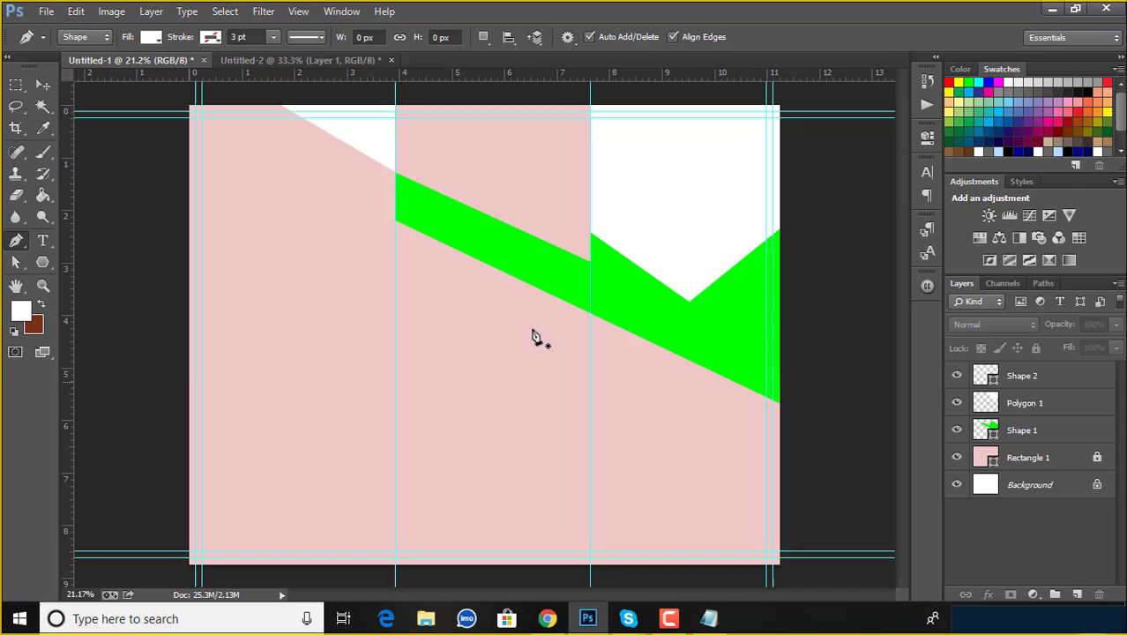
left_click(591, 314)
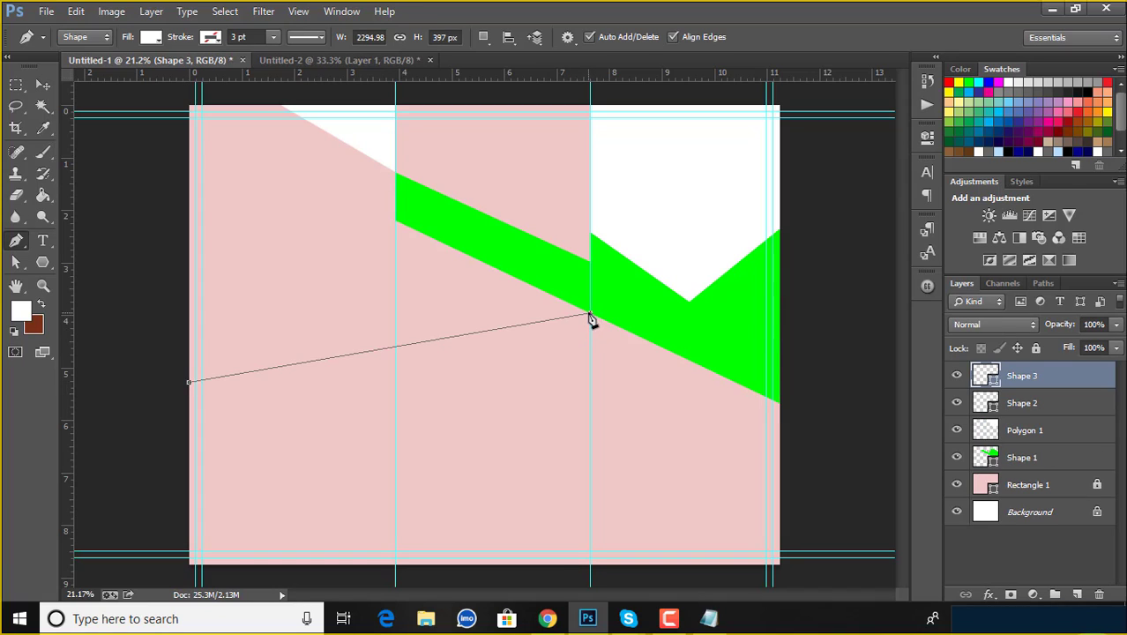
key("Escape")
Finish the white Shape 3 quadrilateral via the bottom edge at the middle guide and left edge.
left_click(284, 60)
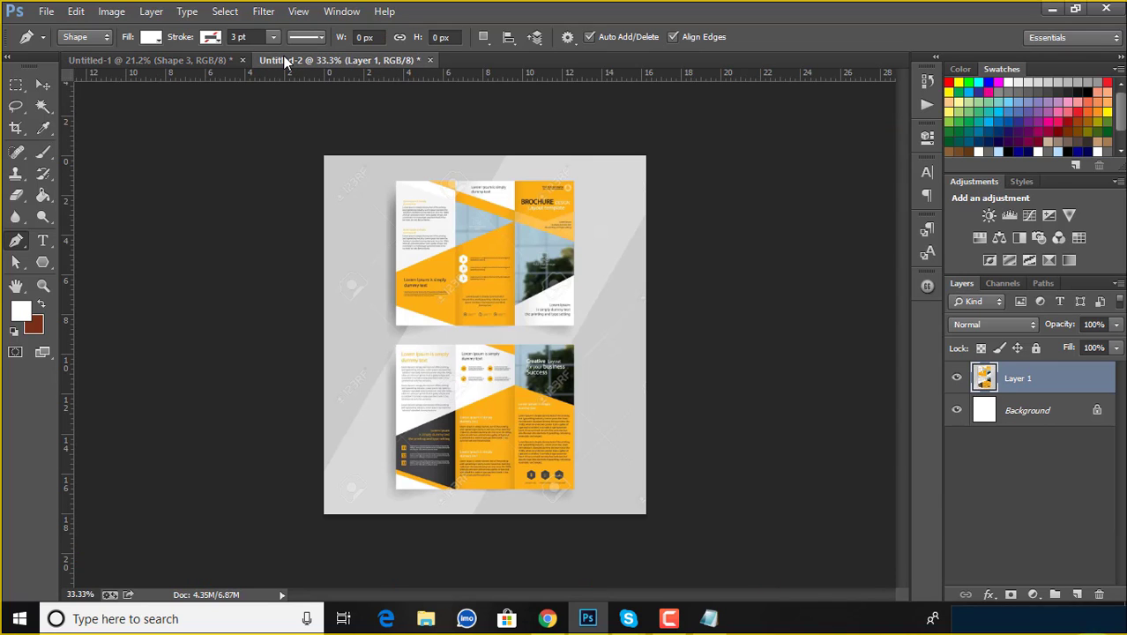
left_click(168, 60)
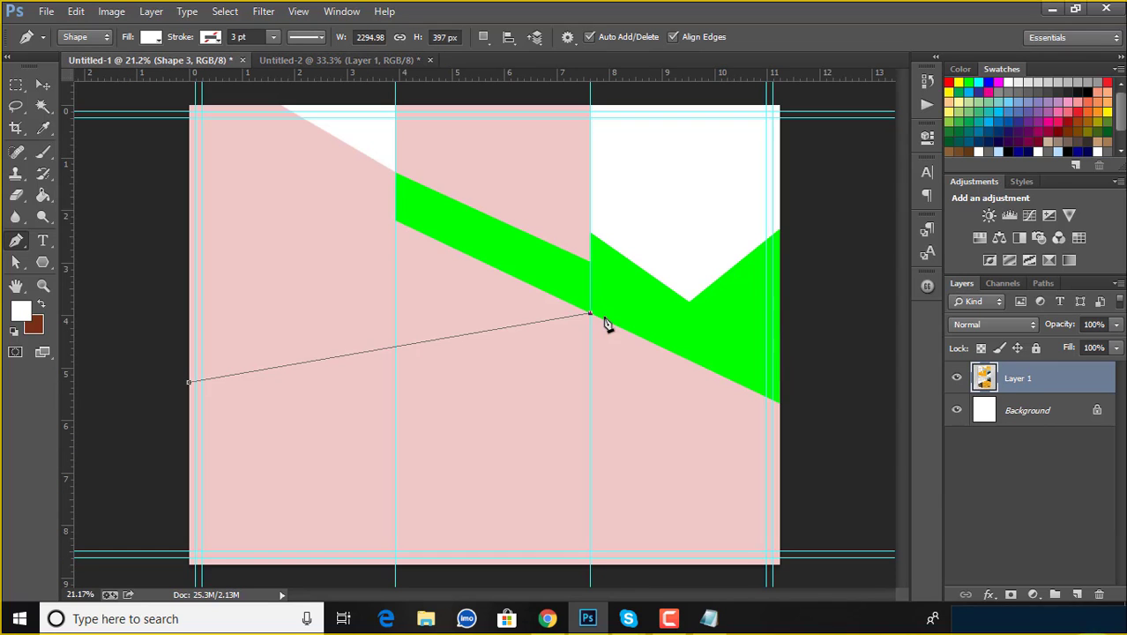
left_click(589, 565)
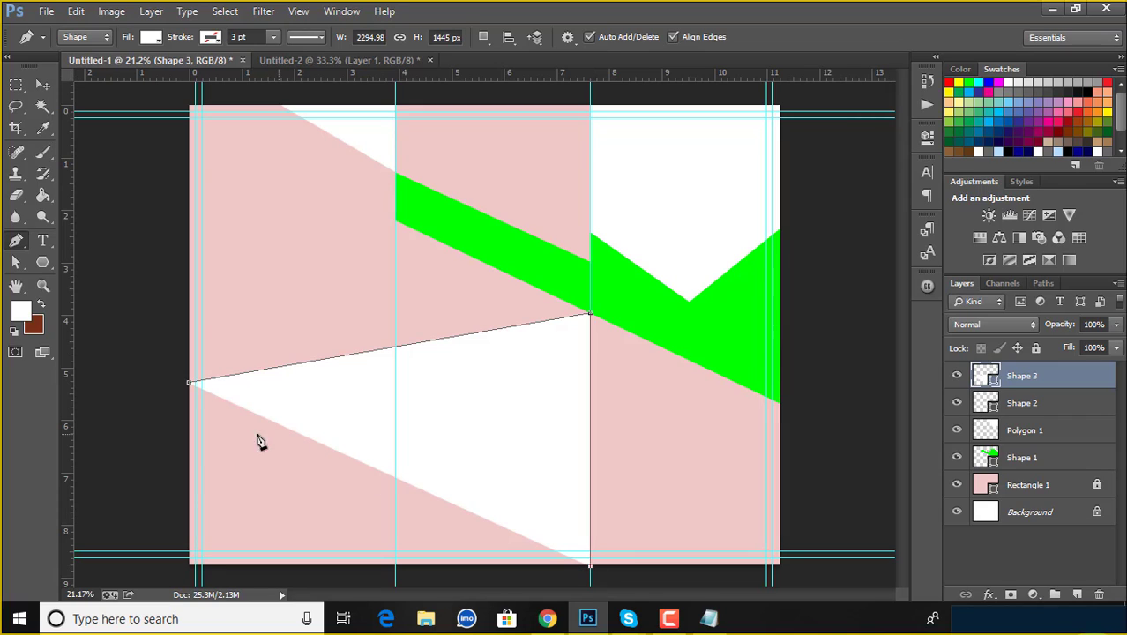
left_click(188, 484)
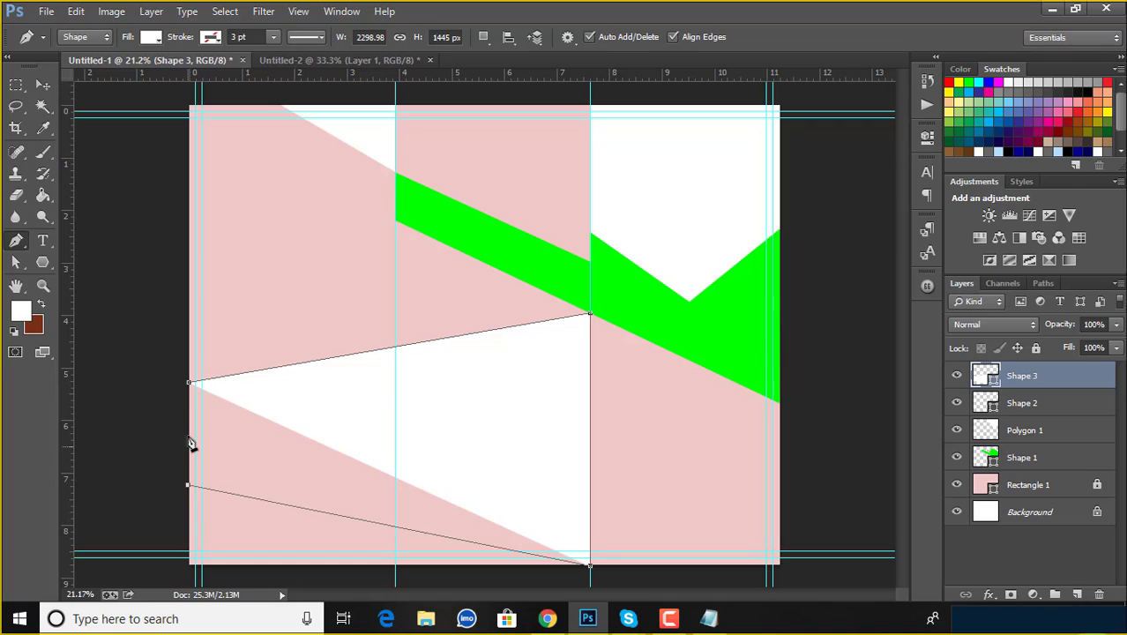
left_click(189, 384)
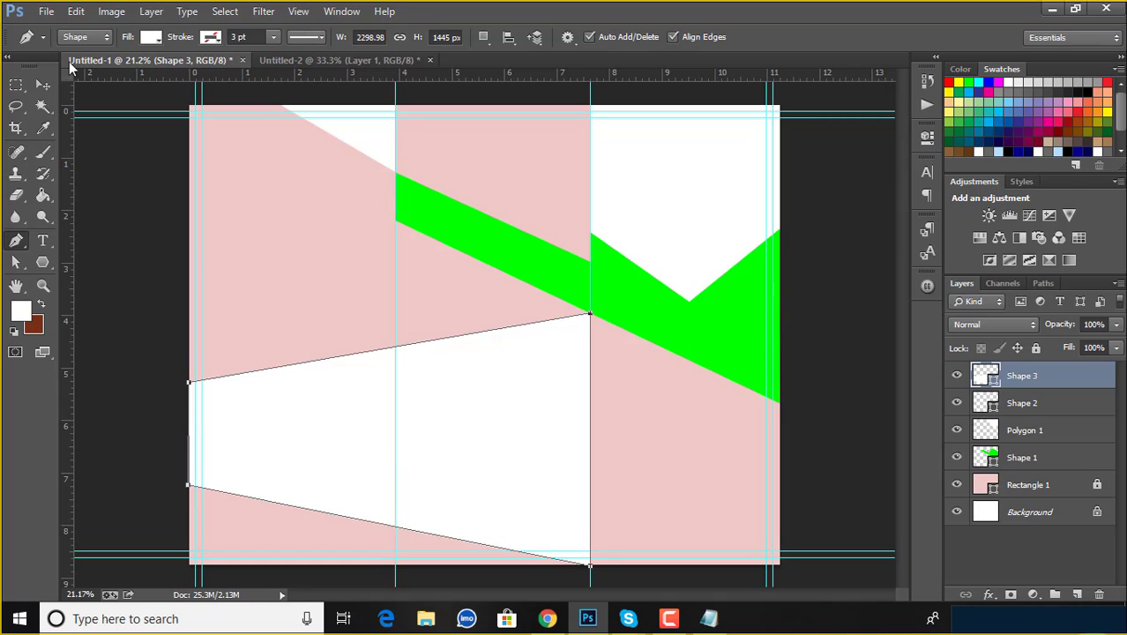
left_click(45, 87)
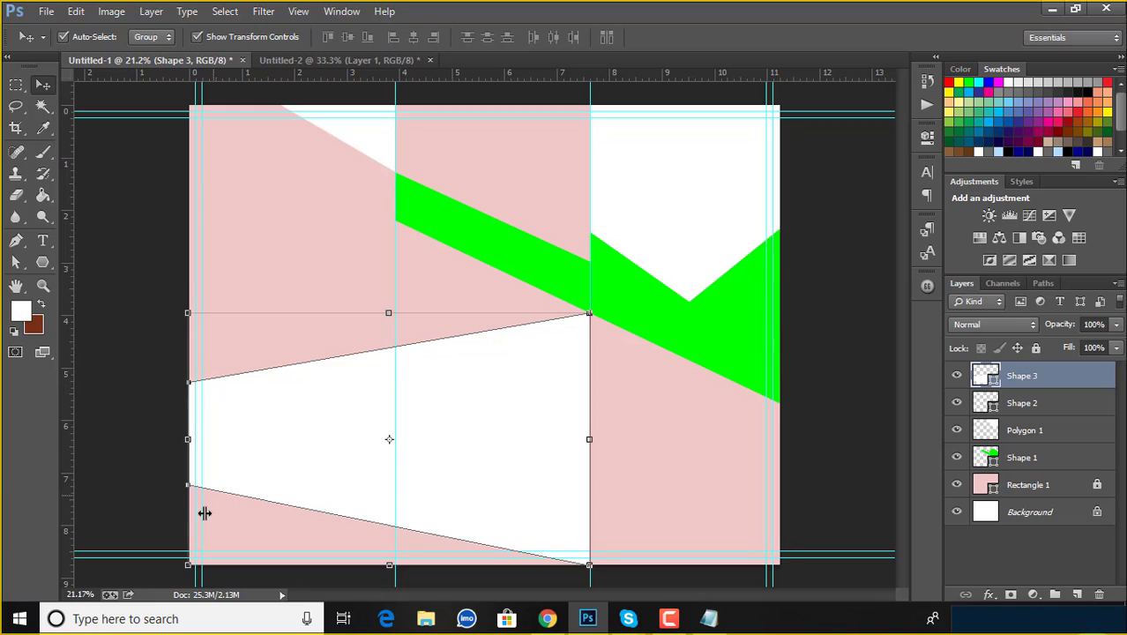
Skew Shape 3 by dragging its left side upward and apply the transform.
left_click_drag(188, 487, 188, 449)
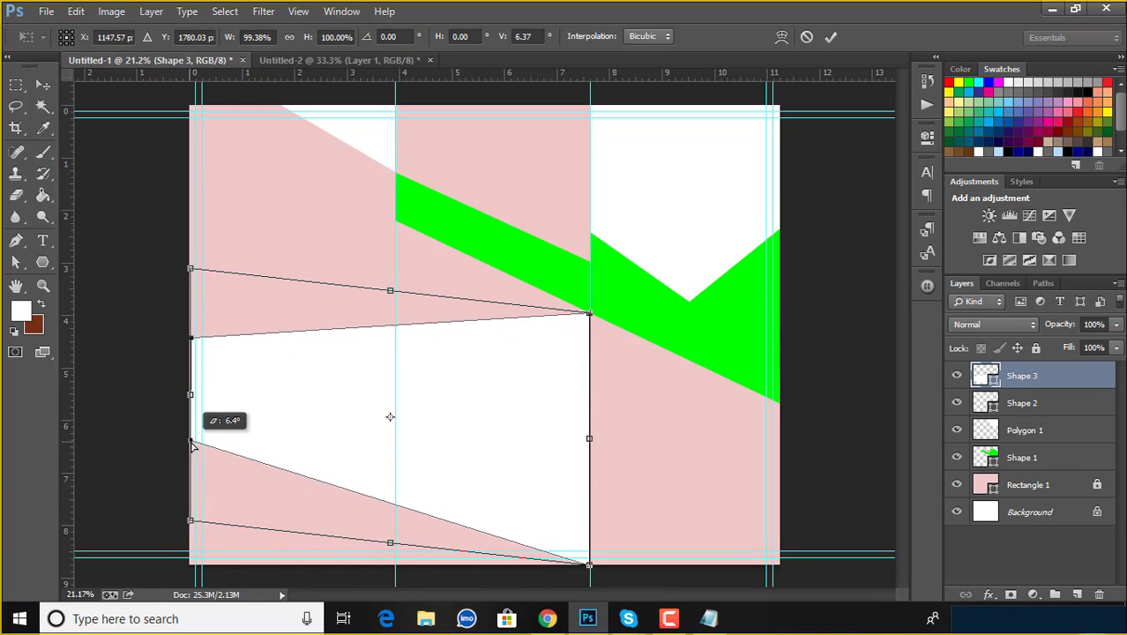
left_click_drag(188, 450, 188, 446)
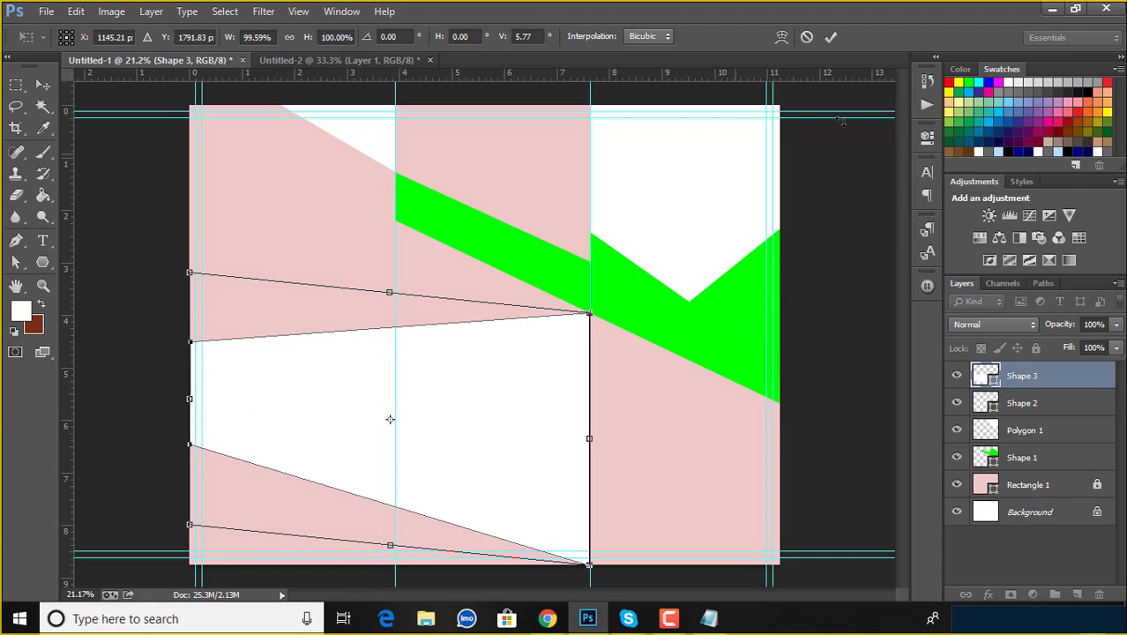
left_click(830, 36)
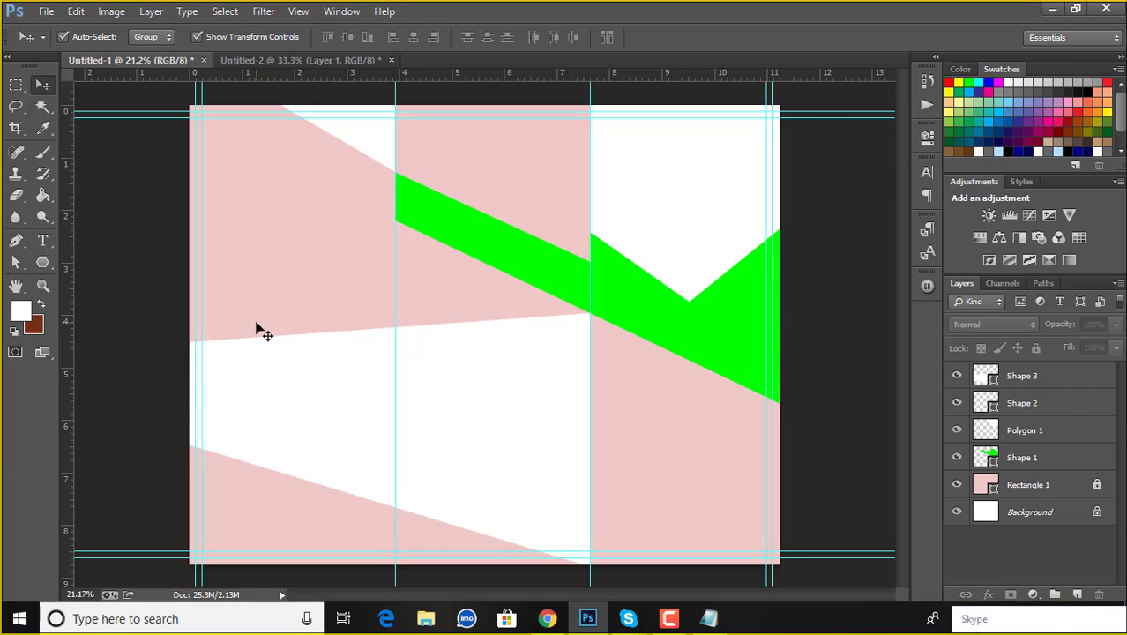
Re-skew Shape 3's left side slightly down, settling at about -2.8°.
left_click(305, 415)
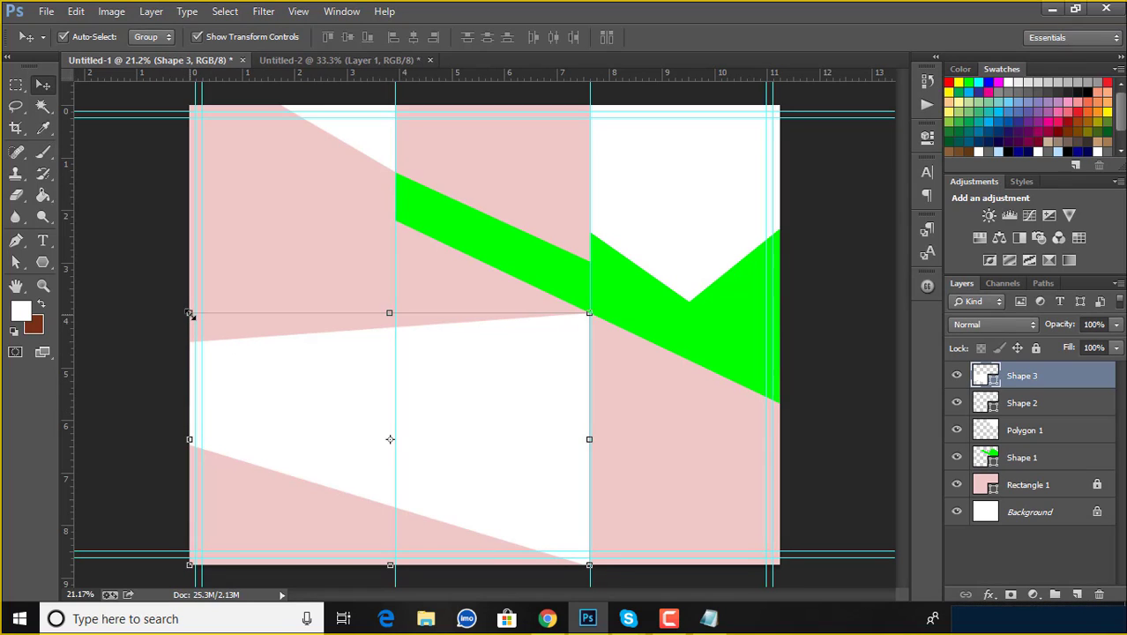
left_click_drag(188, 313, 192, 332)
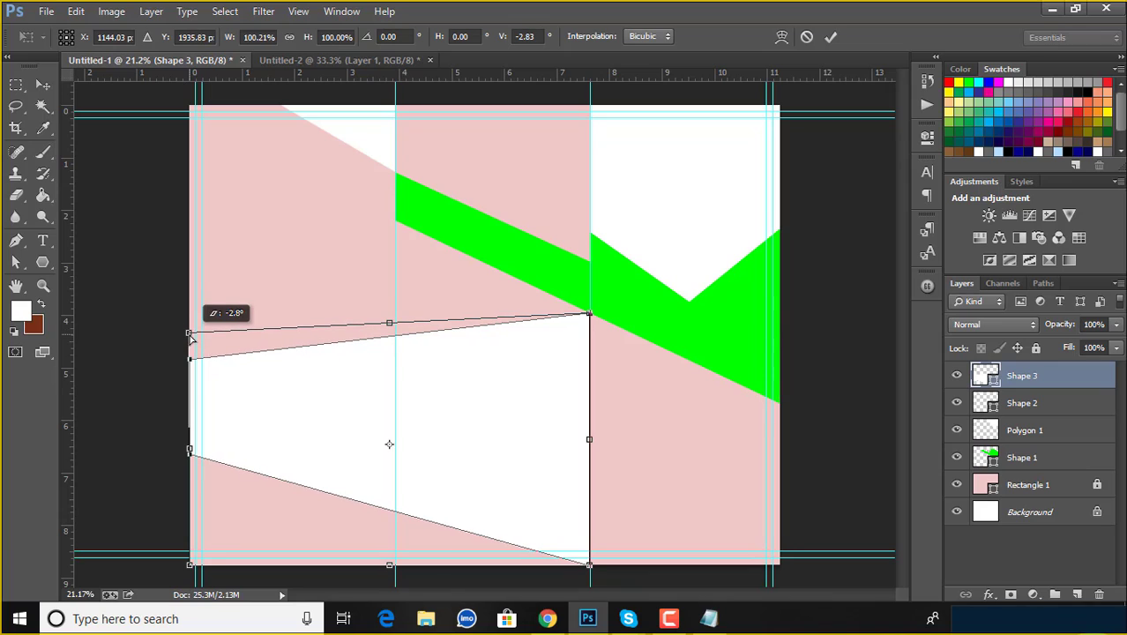
left_click_drag(191, 331, 189, 335)
left_click(830, 36)
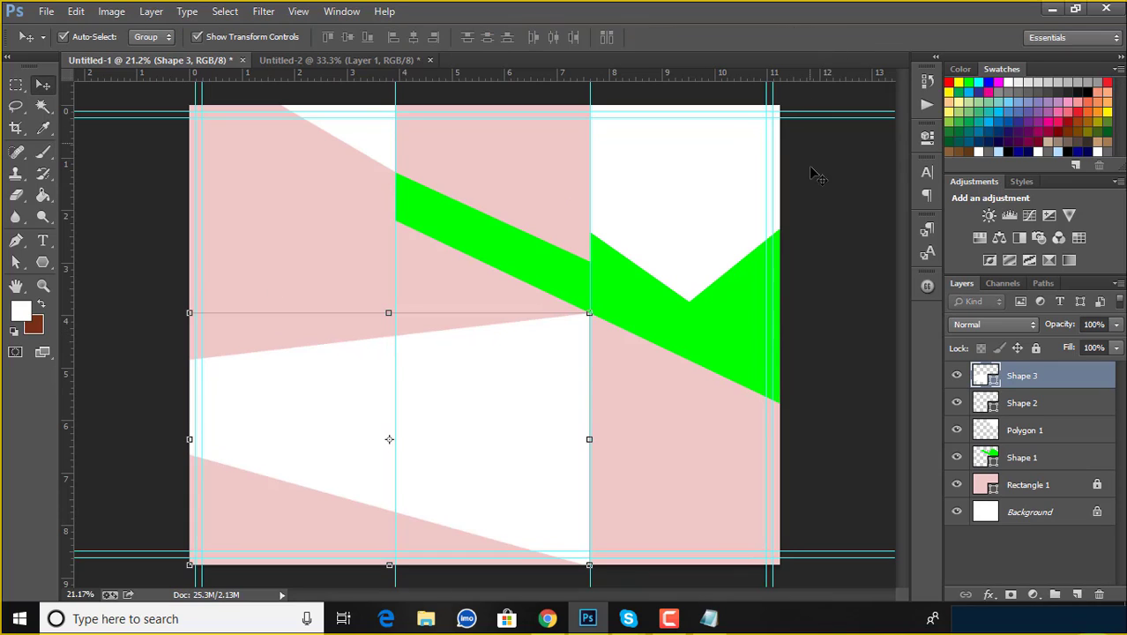
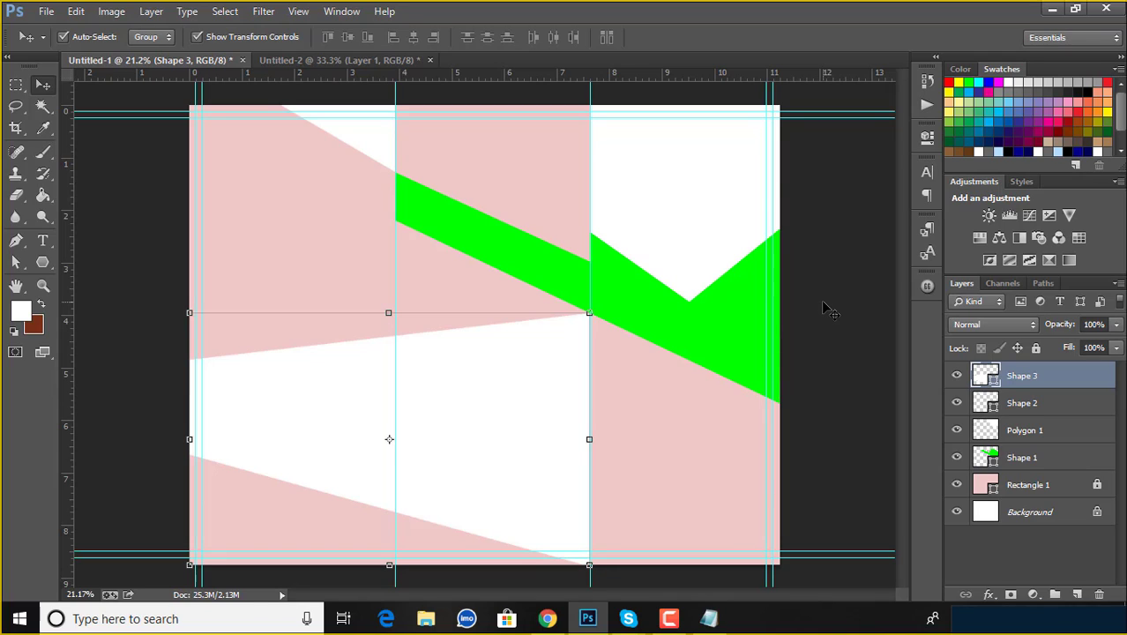
Drag the yellow brochure image from Untitled-2 into the pink Untitled-1 design as Layer 1.
left_click(162, 345)
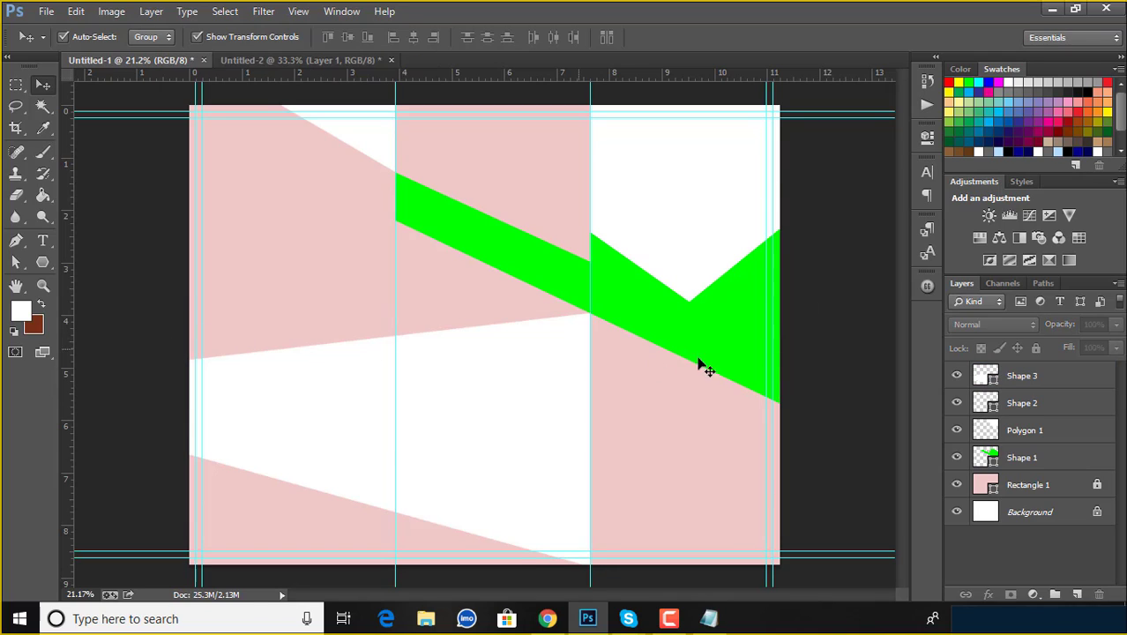
left_click(299, 60)
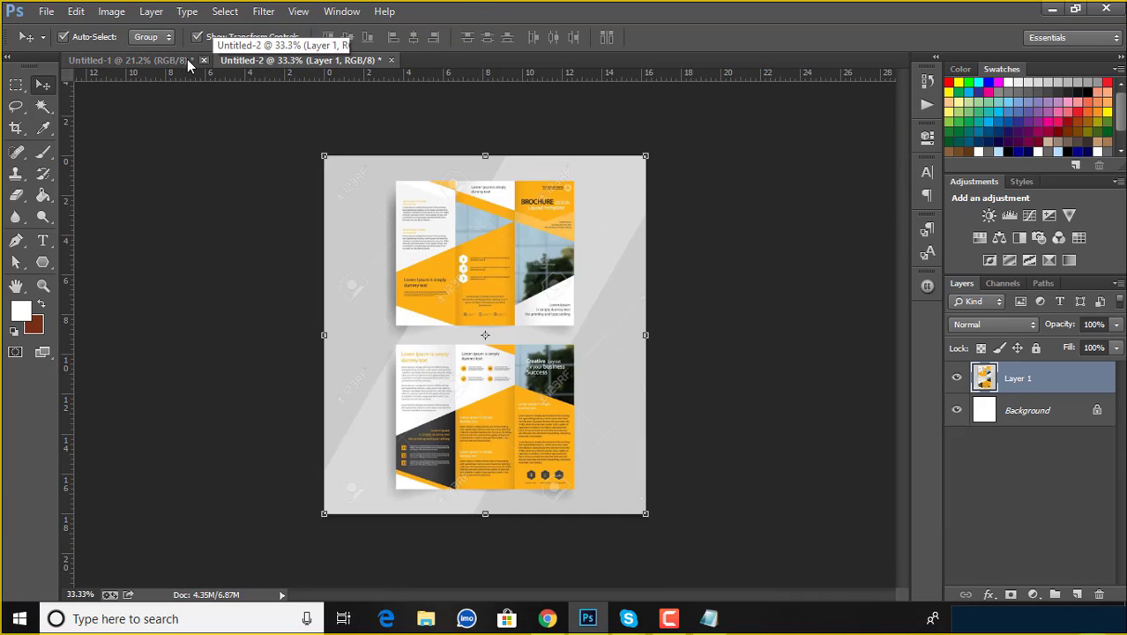
key("ctrl+Tab")
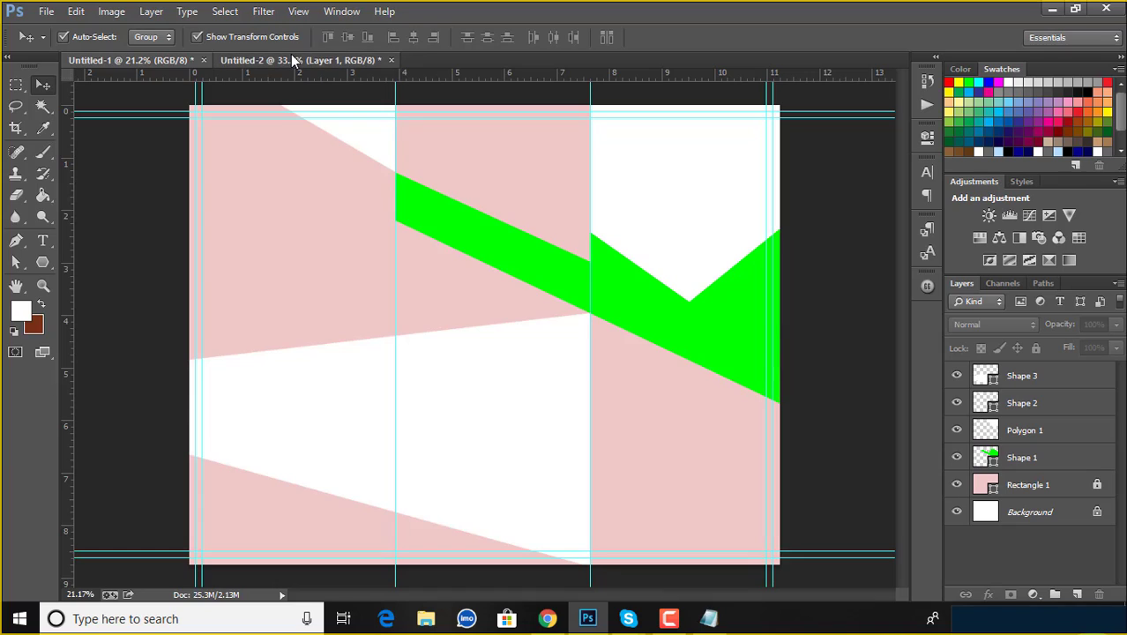
left_click(292, 57)
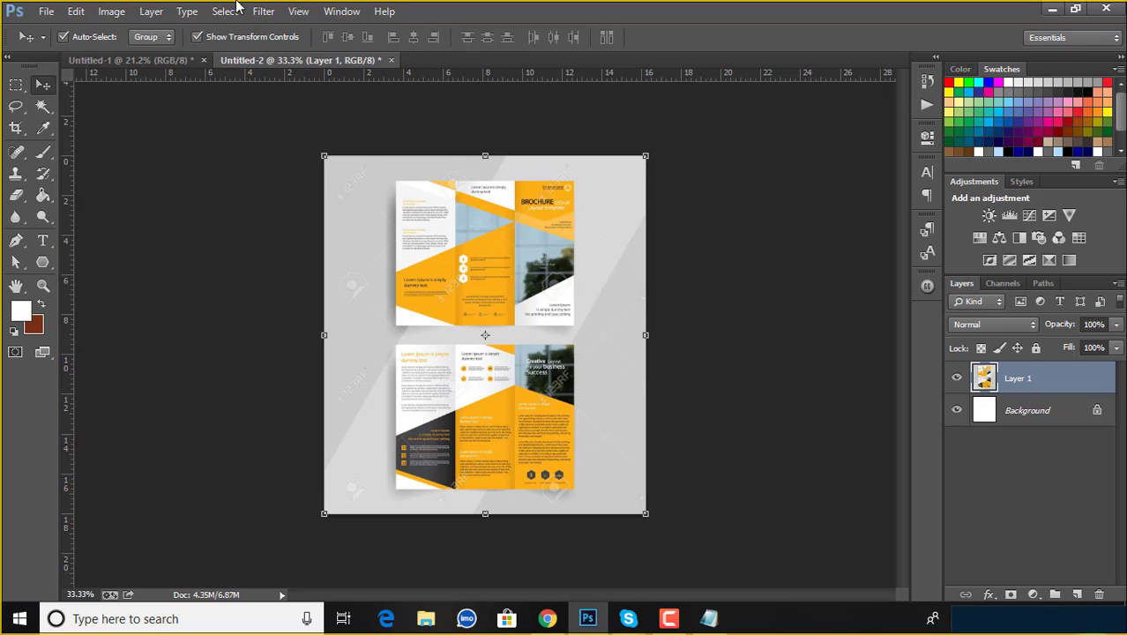
mouse_move(330, 169)
left_mouse_down()
mouse_move(215, 97)
mouse_move(185, 60)
mouse_move(564, 448)
left_mouse_up()
left_click(659, 239)
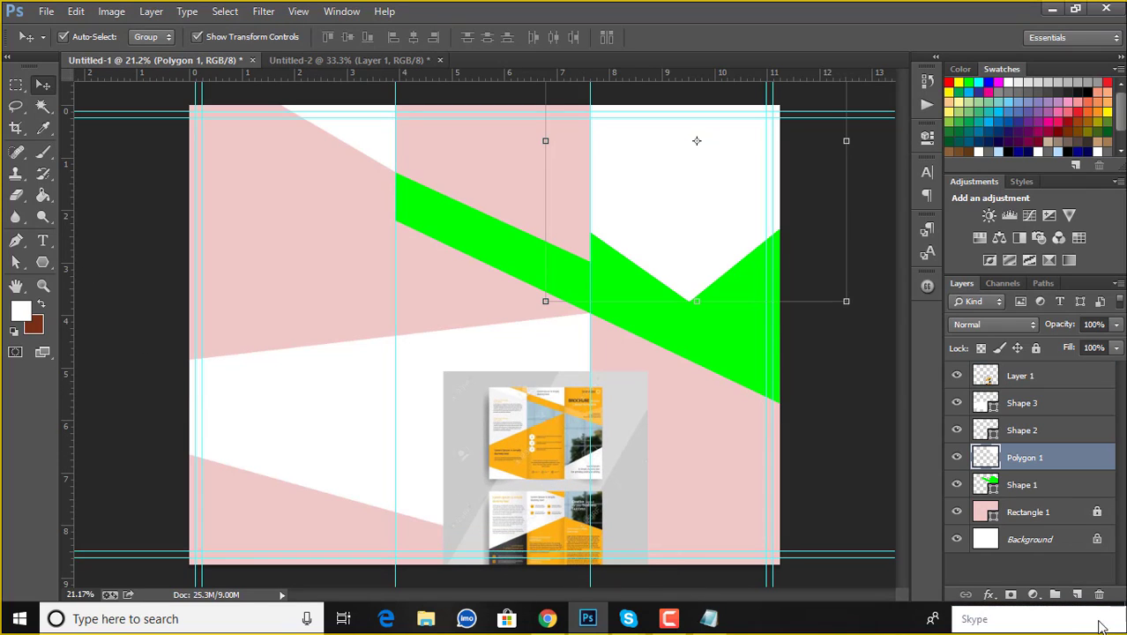
Sample the brochure's orange as the foreground colour and try filling Polygon 1 with it.
right_click(985, 458)
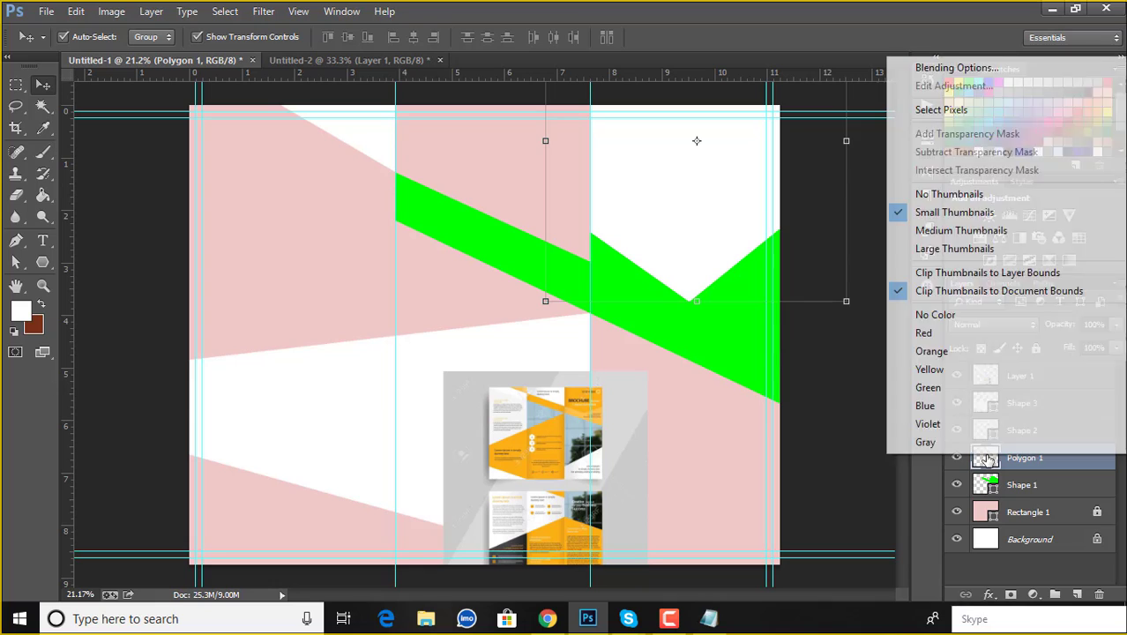
left_click(834, 470)
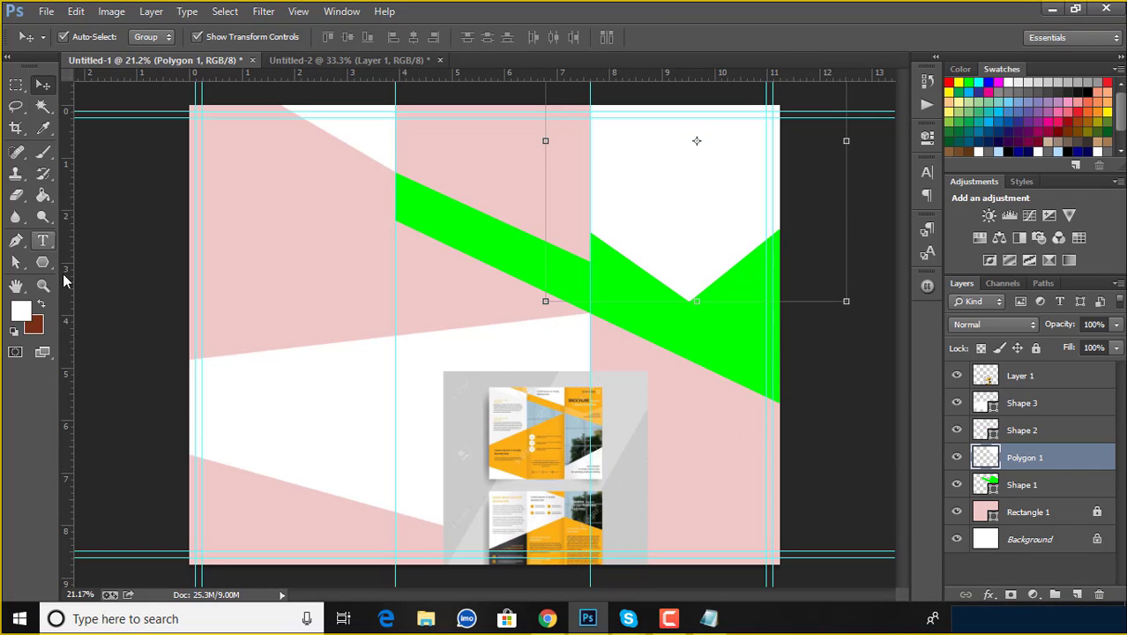
left_click(16, 316)
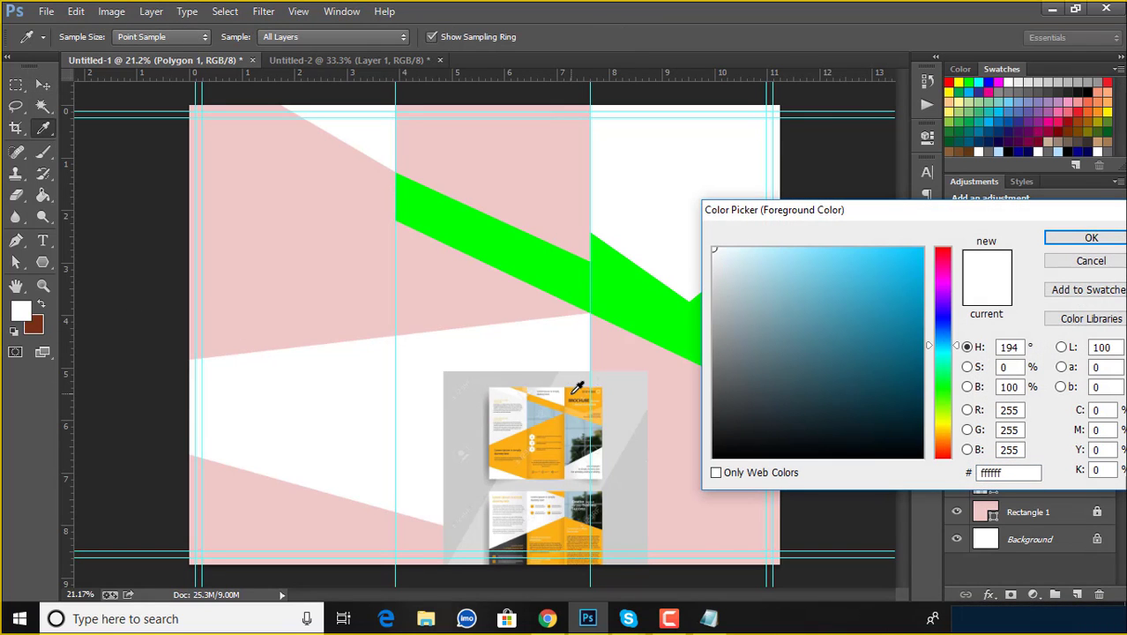
left_click(593, 385)
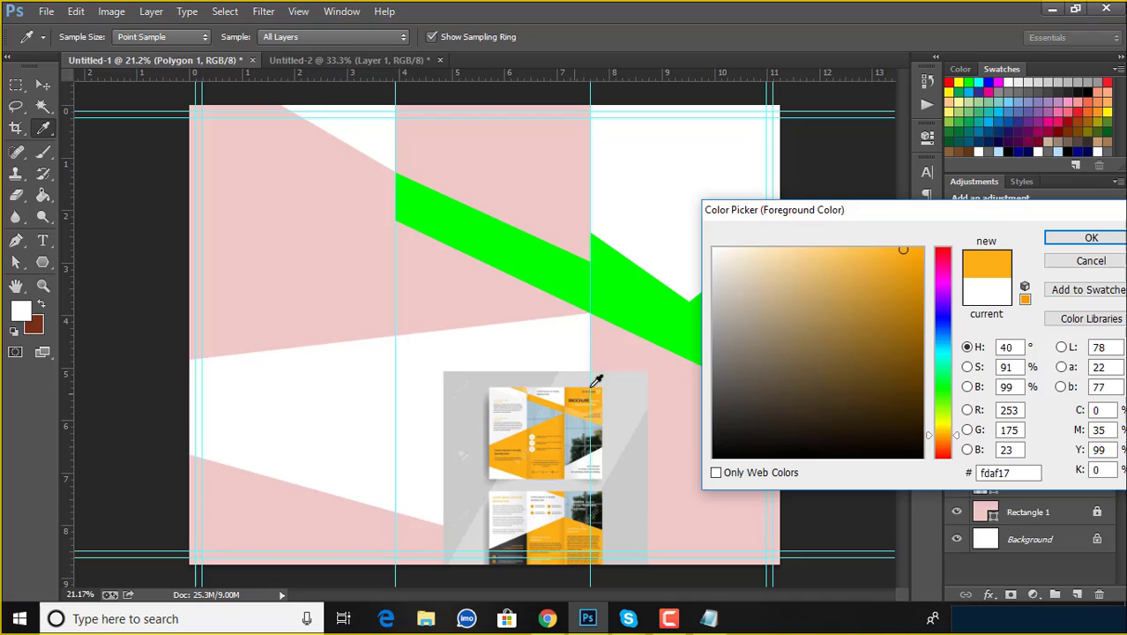
left_click(1053, 240)
key("v")
key("alt+BackSpace")
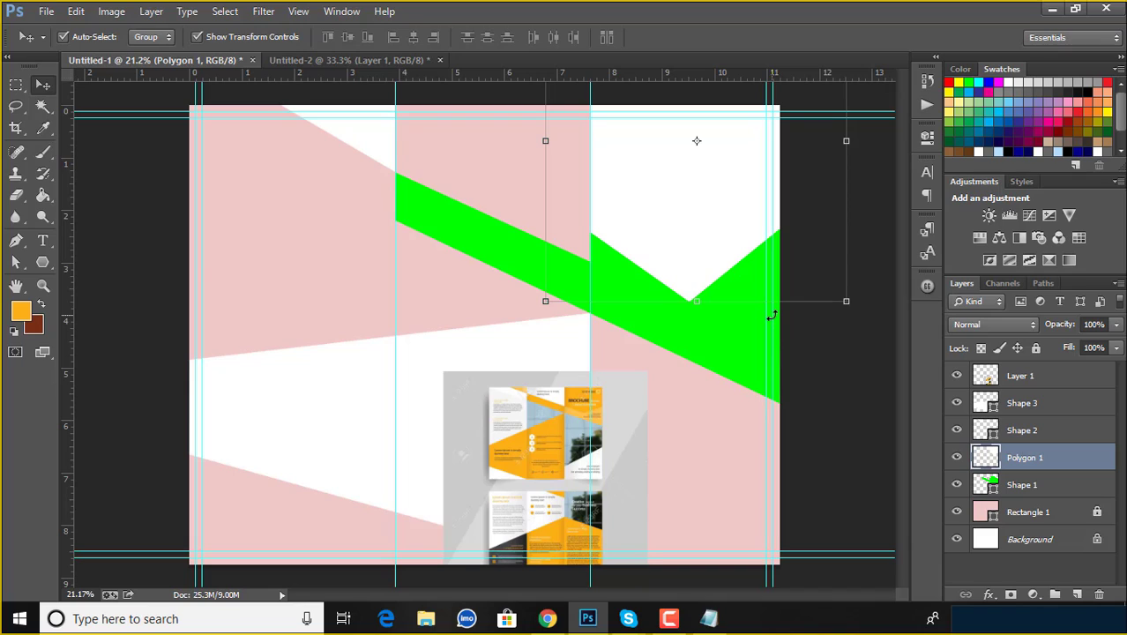
Re-sample the brochure orange fdaf17 as foreground and open Polygon 1's Layer Style settings.
left_click(958, 81)
right_click(1094, 464)
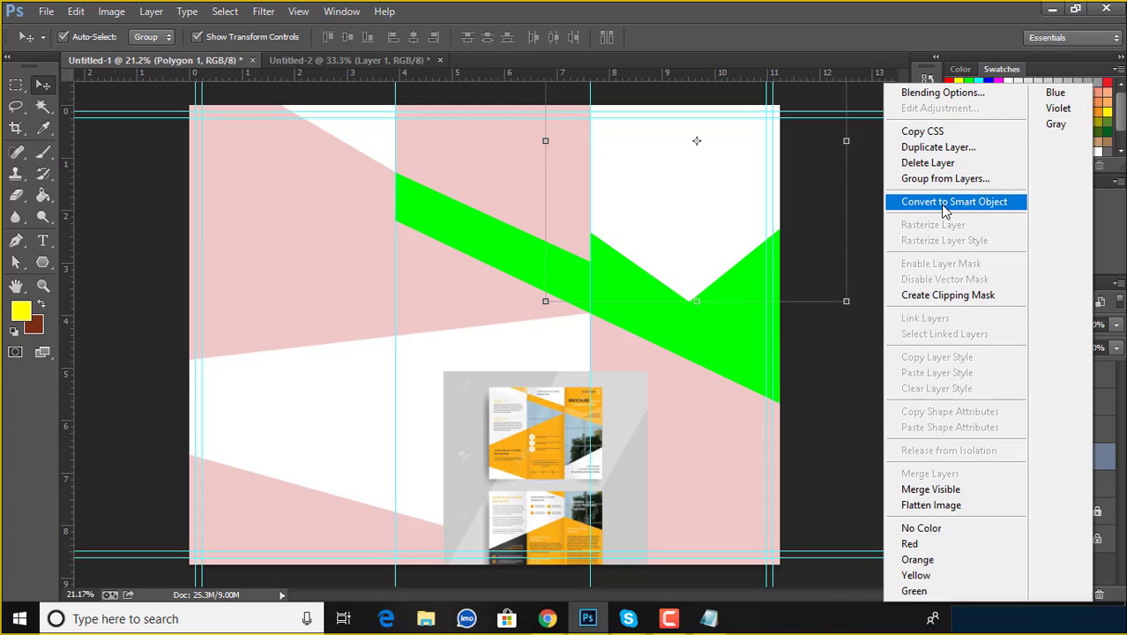
left_click(844, 389)
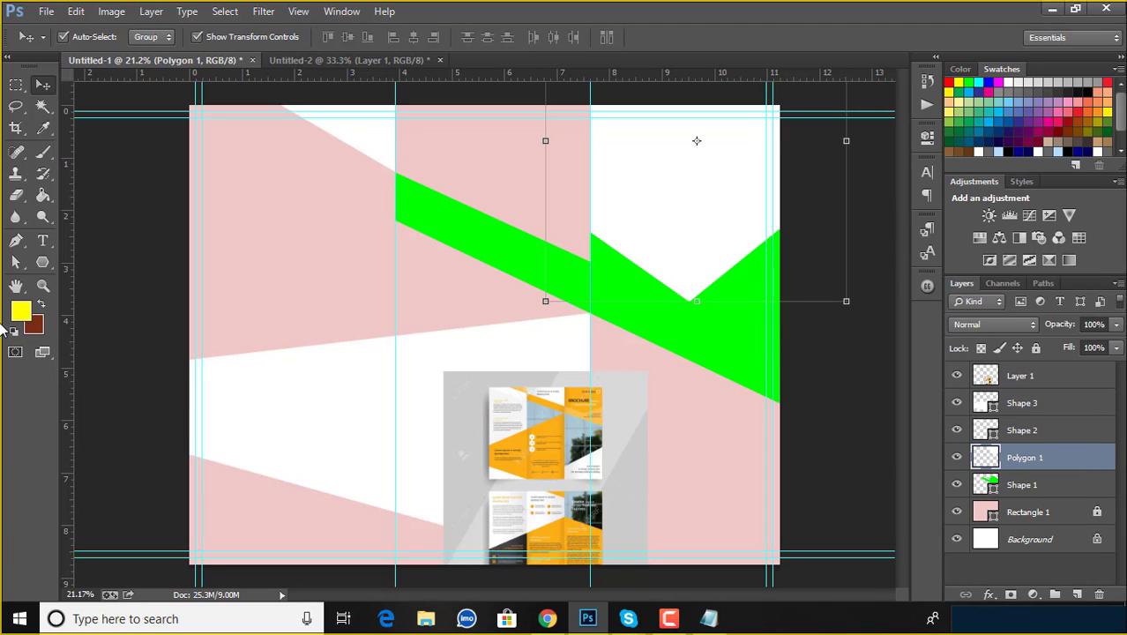
left_click(23, 311)
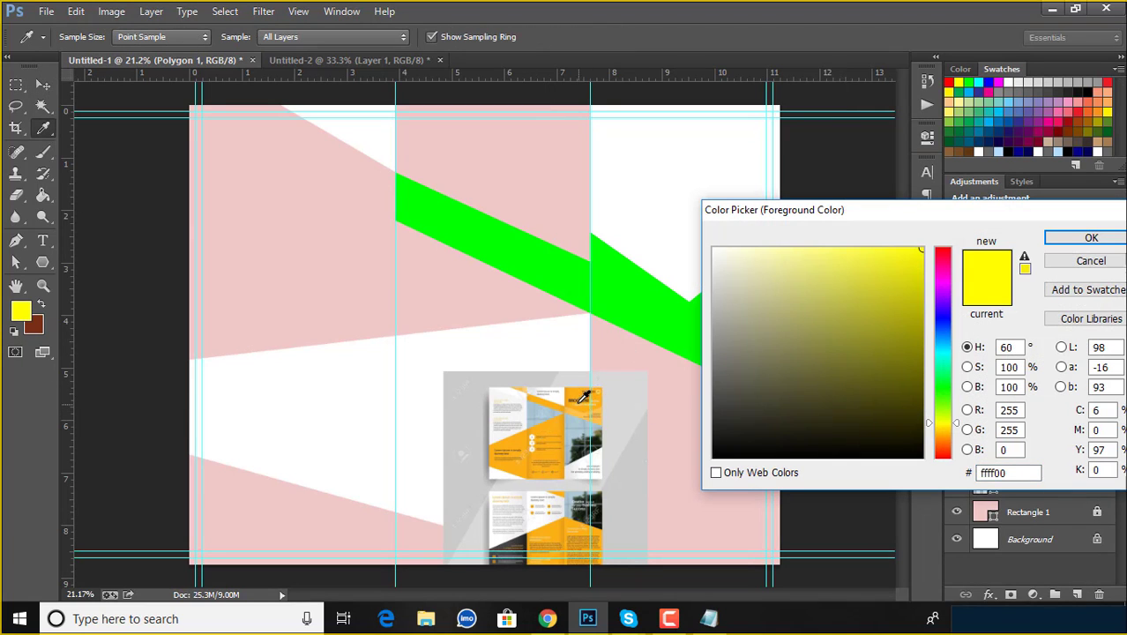
left_click(580, 385)
left_click(1089, 237)
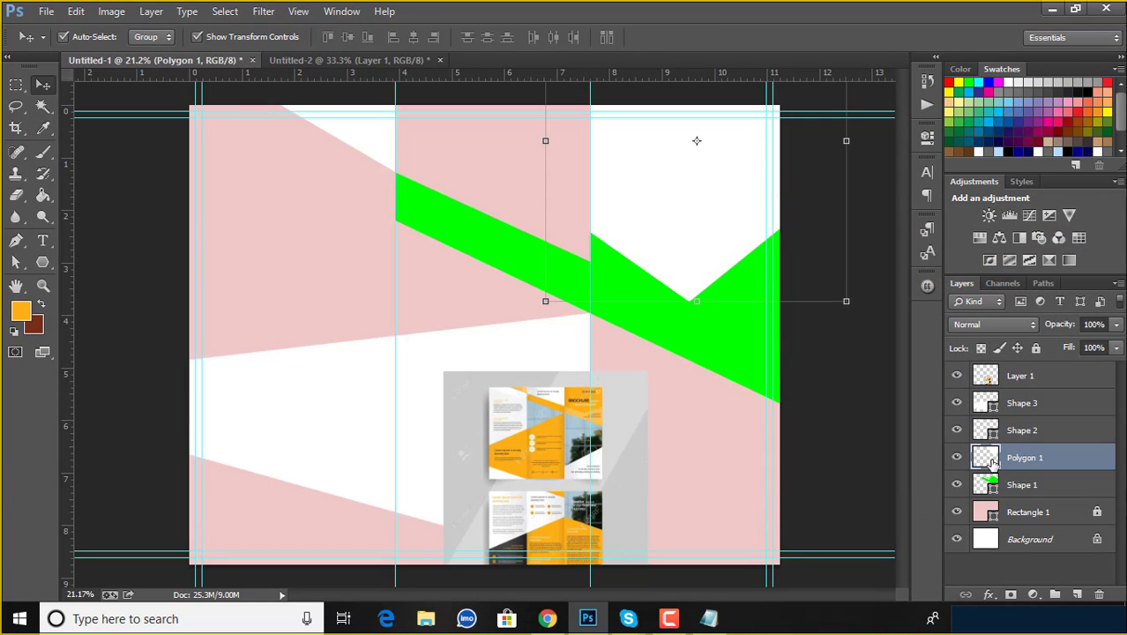
double_click(1067, 456)
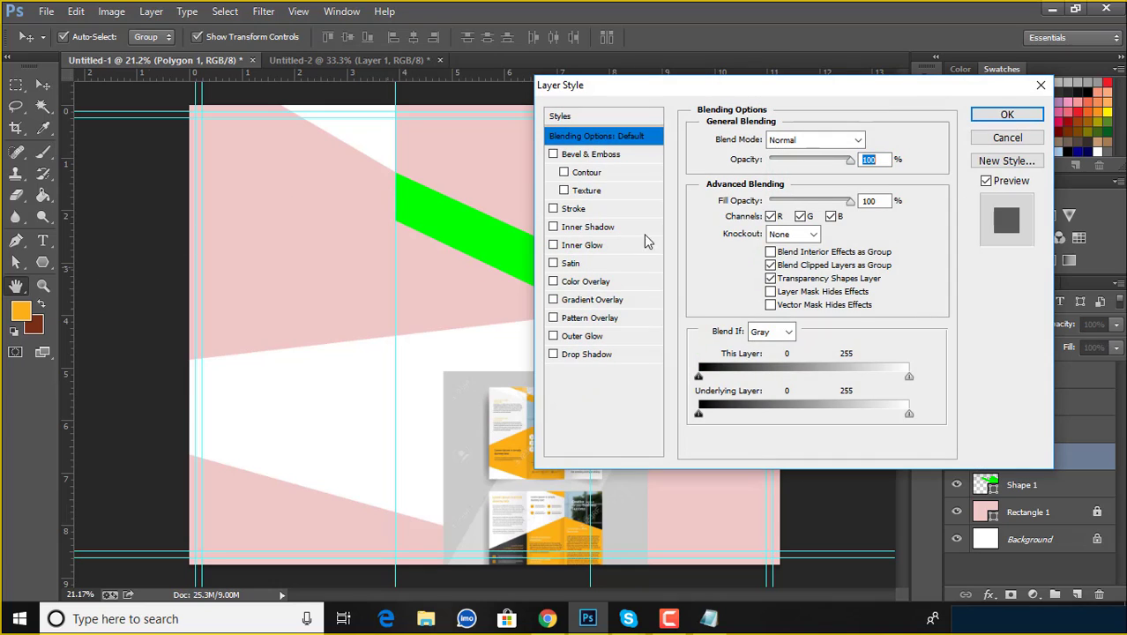
Give Polygon 1 a Color Overlay in the brochure orange fdaf17.
left_click(603, 282)
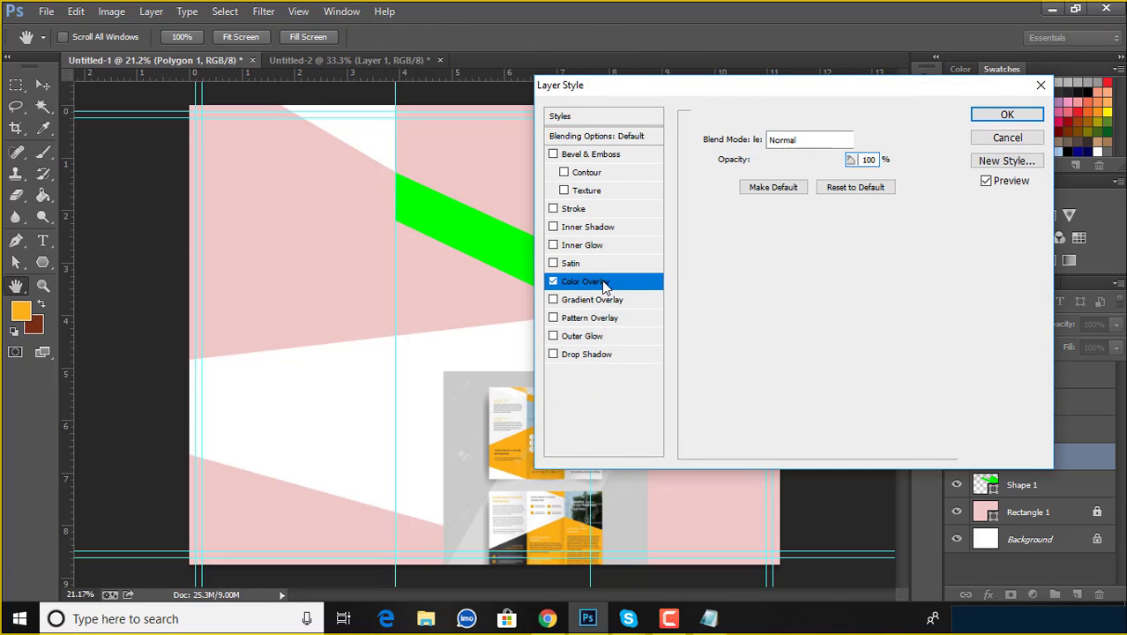
left_click(872, 141)
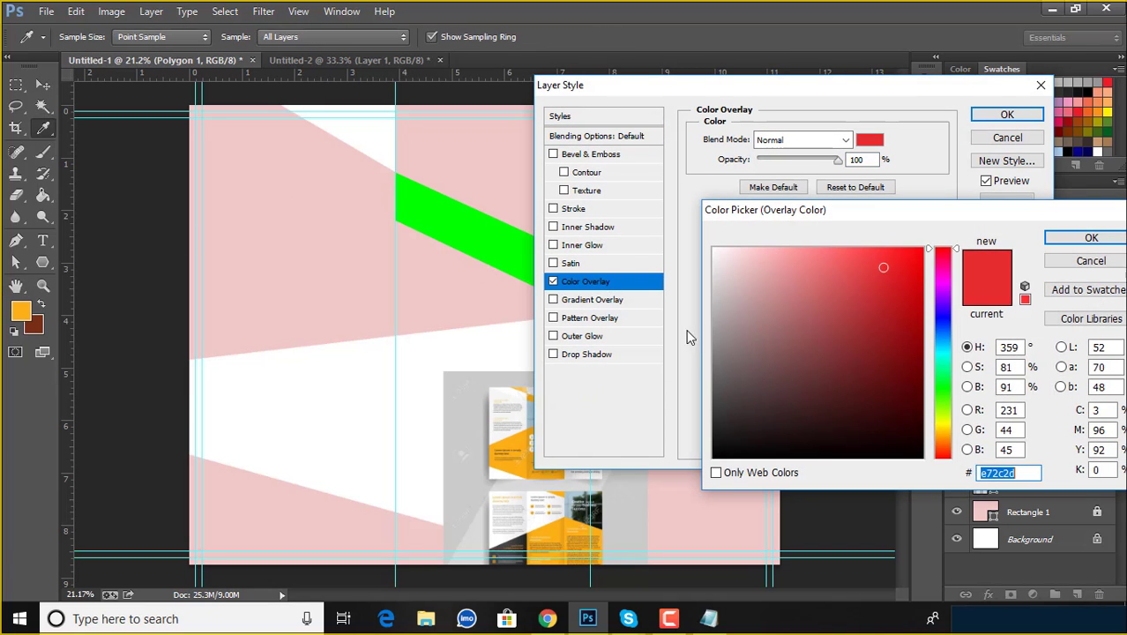
left_click(558, 520)
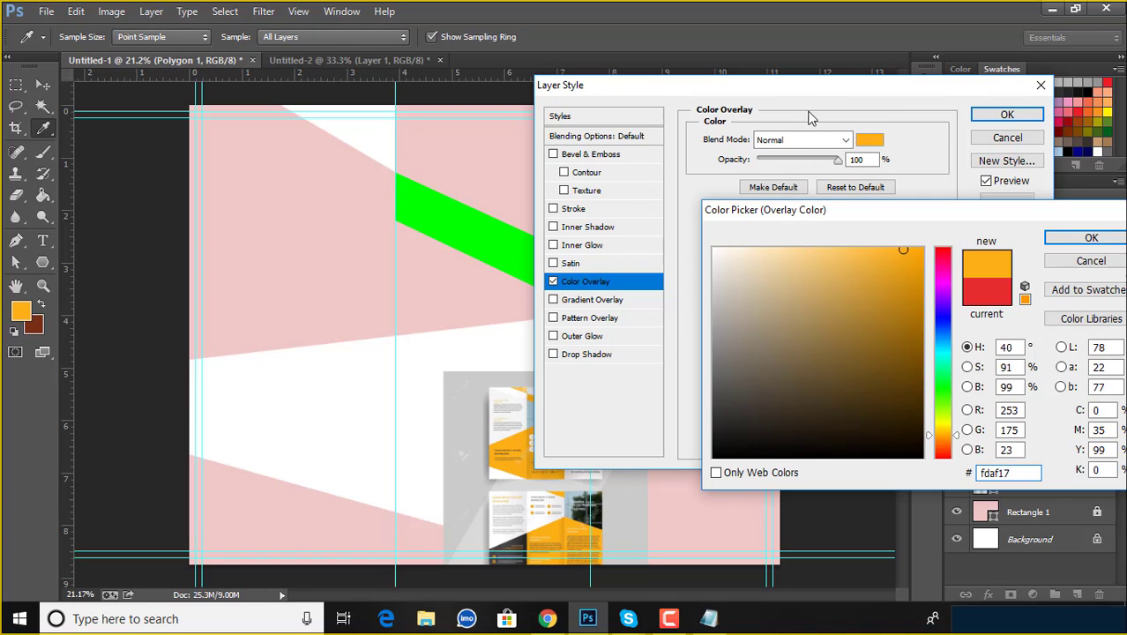
mouse_move(873, 214)
left_mouse_down()
mouse_move(930, 378)
mouse_move(735, 317)
left_mouse_up()
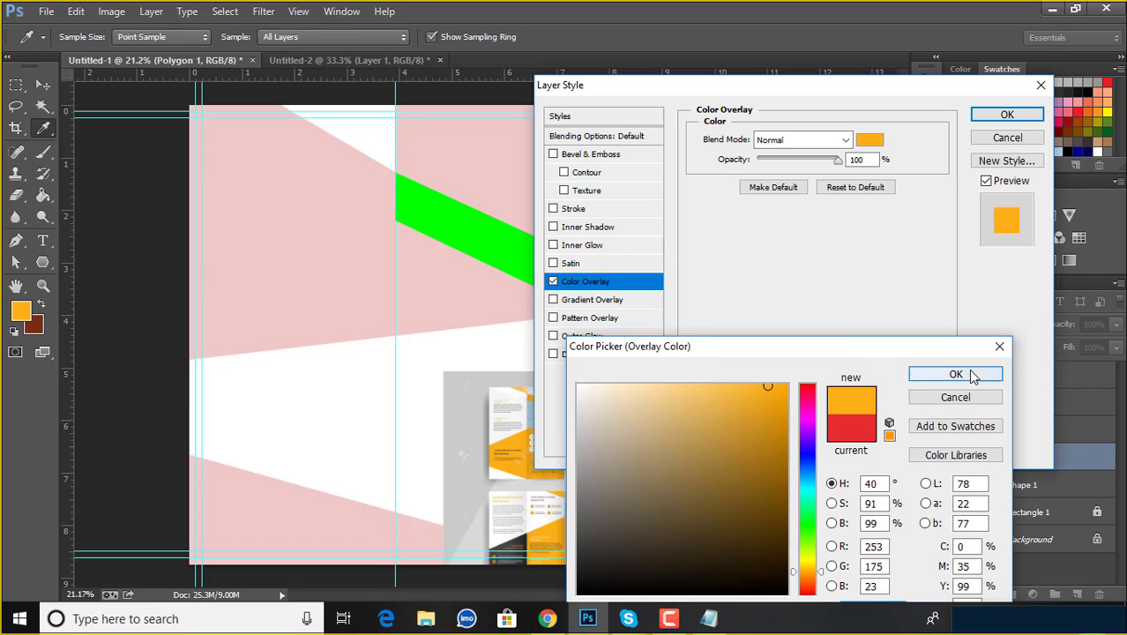
left_click(955, 369)
left_click(991, 119)
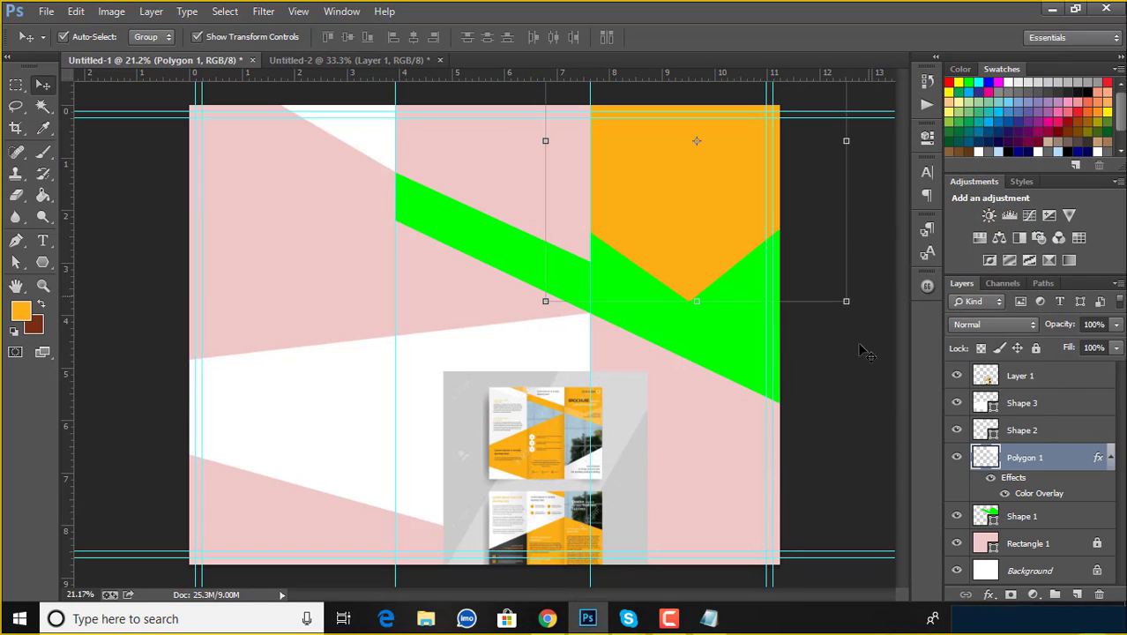
Recolour the green zigzag band Shape 1 to a slightly darker orange.
left_click(851, 451)
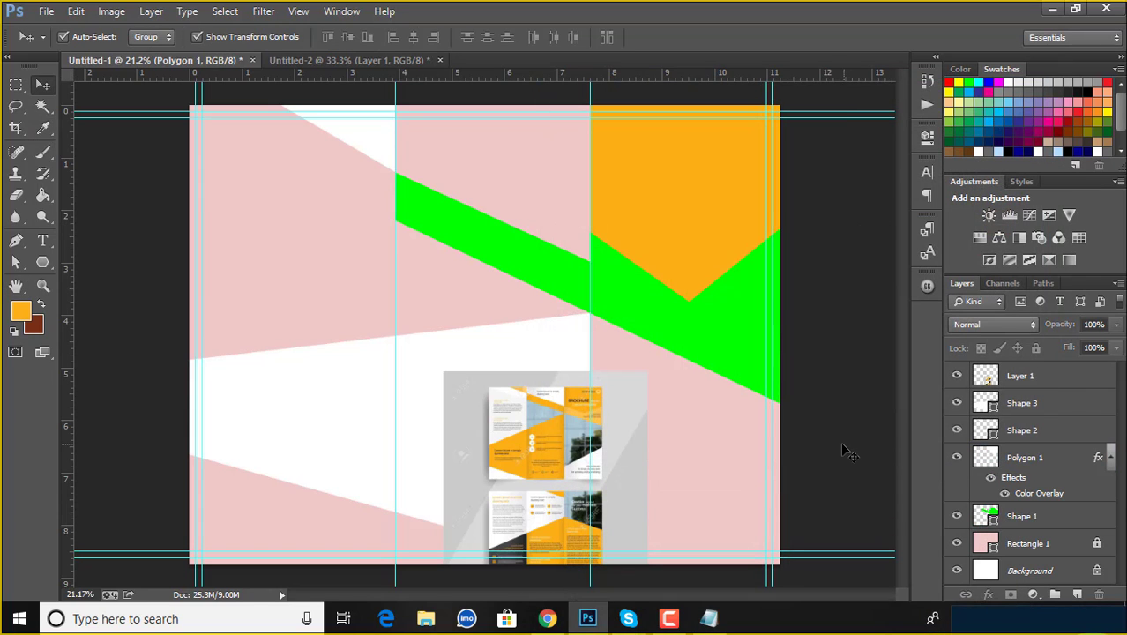
left_click(568, 293)
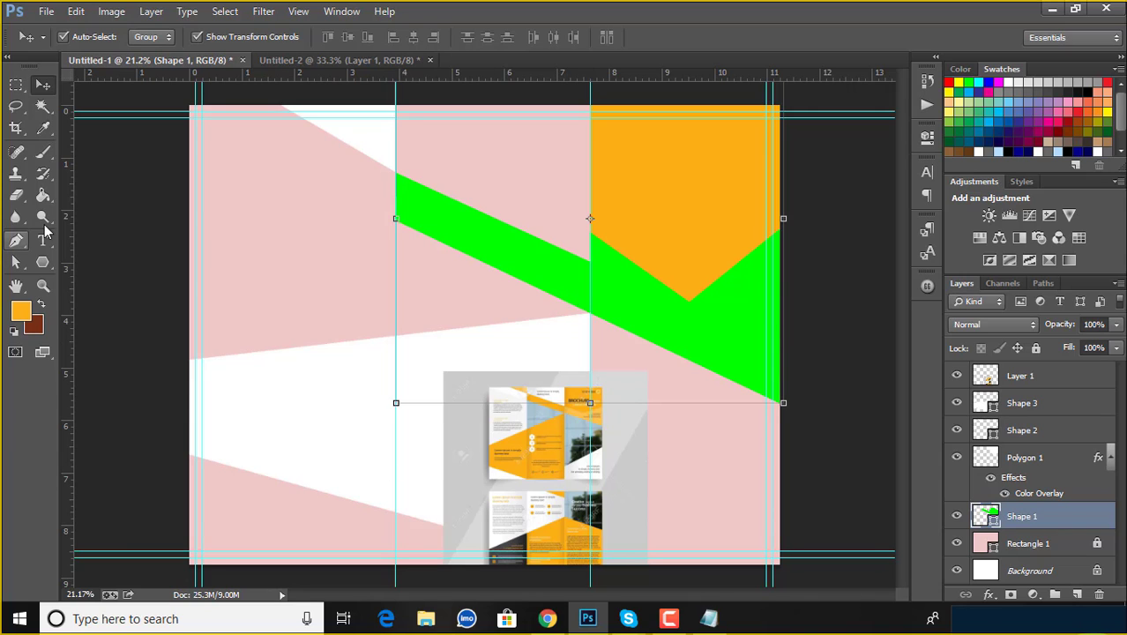
double_click(988, 516)
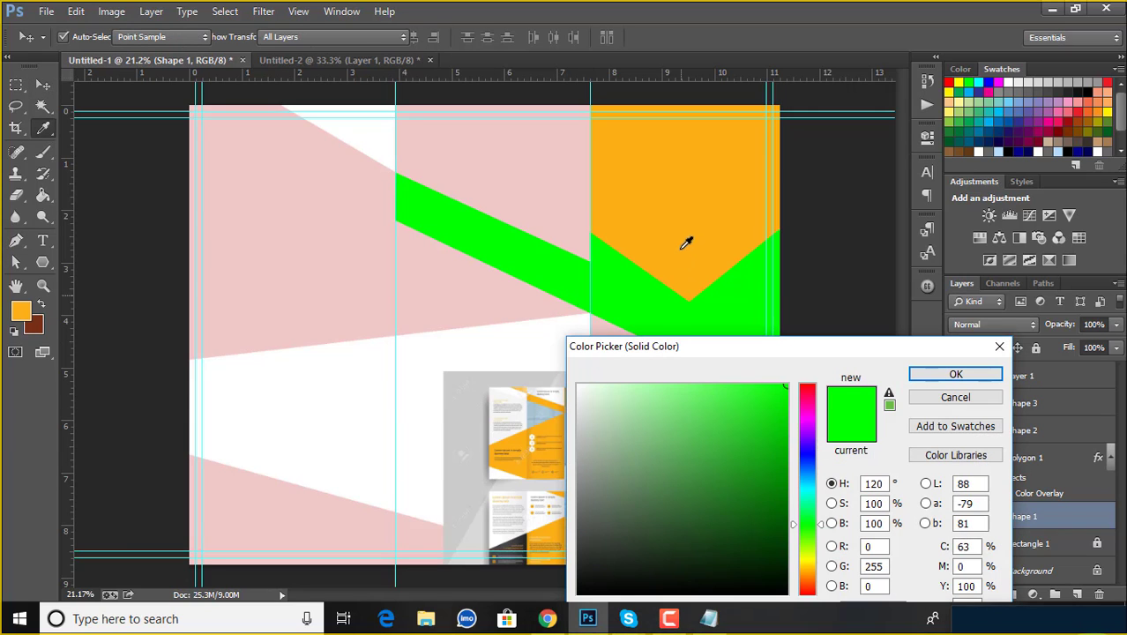
left_click(680, 242)
left_click_drag(763, 412, 772, 417)
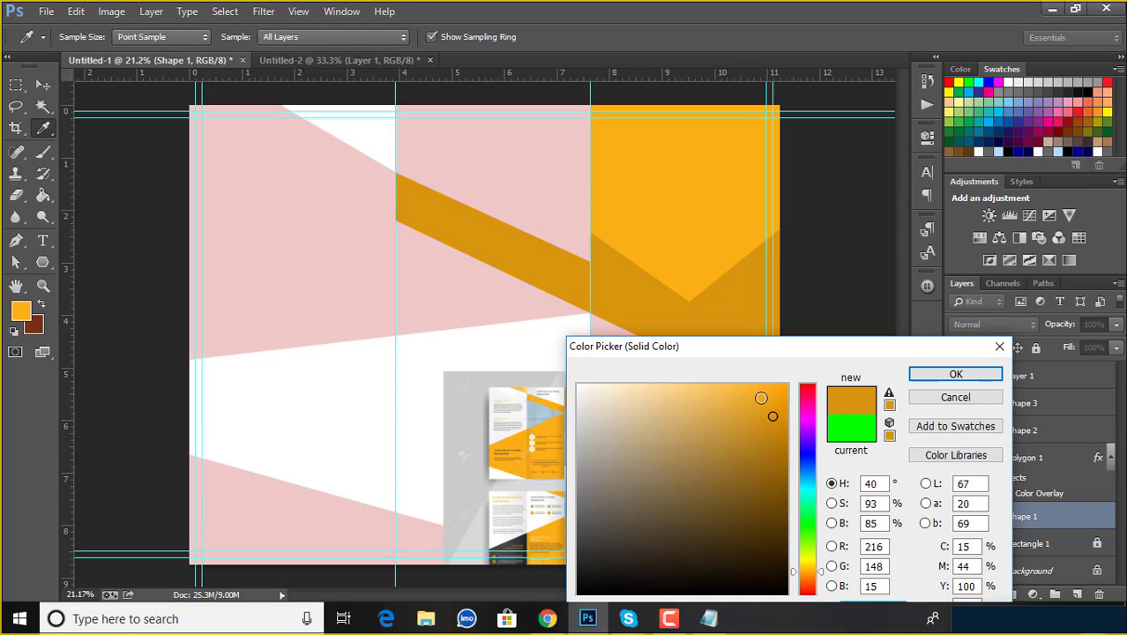
left_click(951, 375)
key("v")
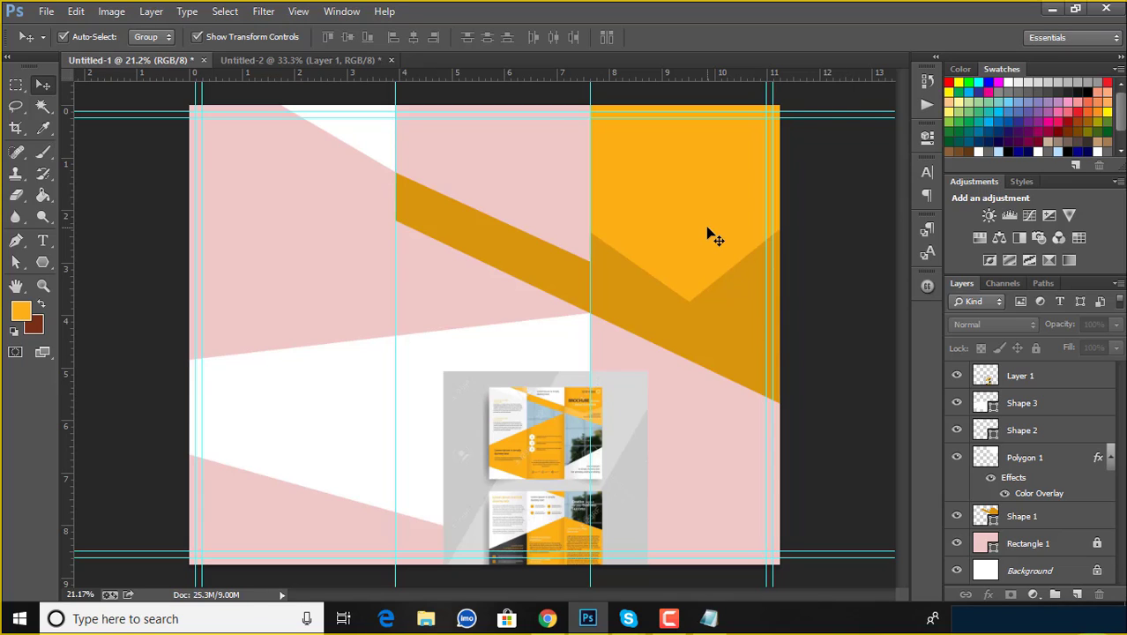
Inspect the band's path points, then select the Polygon 1 layer.
left_click(695, 295)
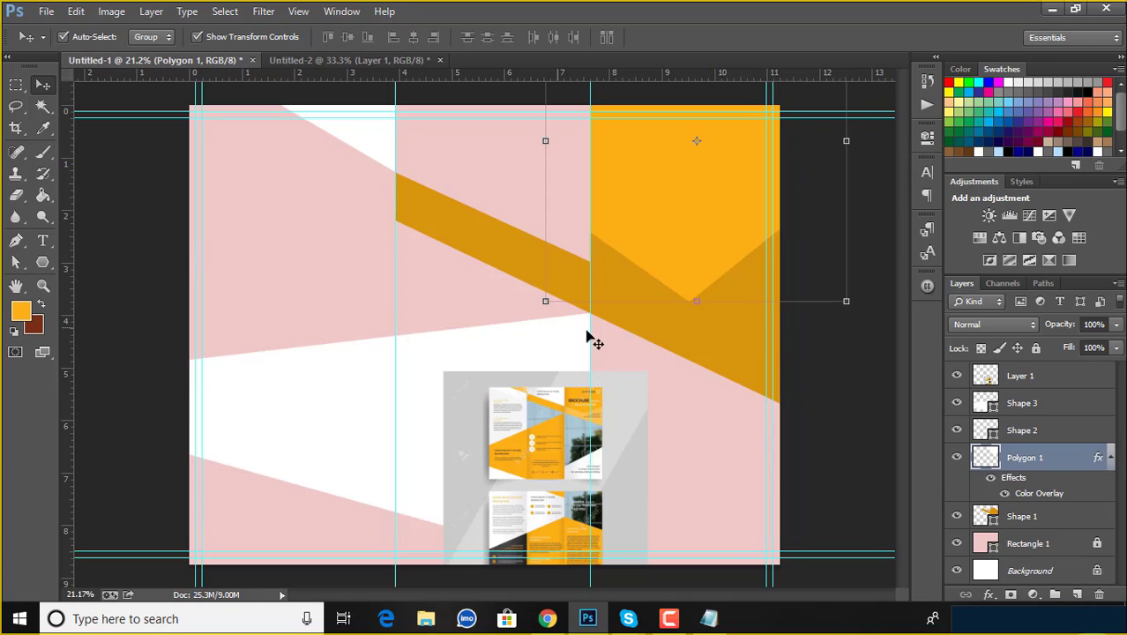
left_click(15, 262)
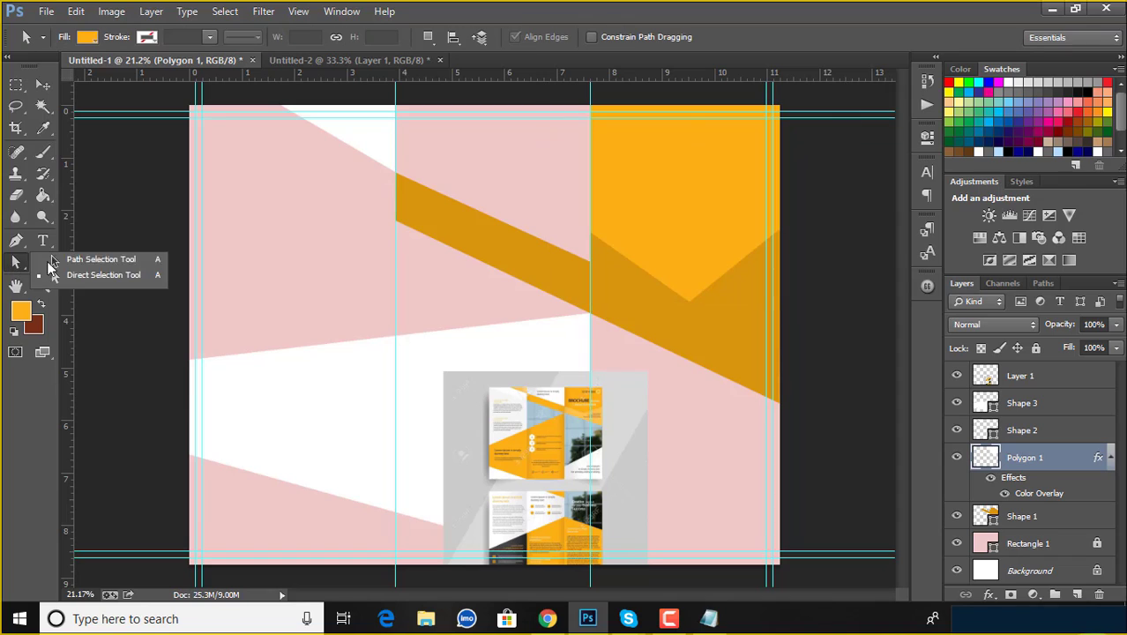
left_click(80, 280)
left_click(690, 304)
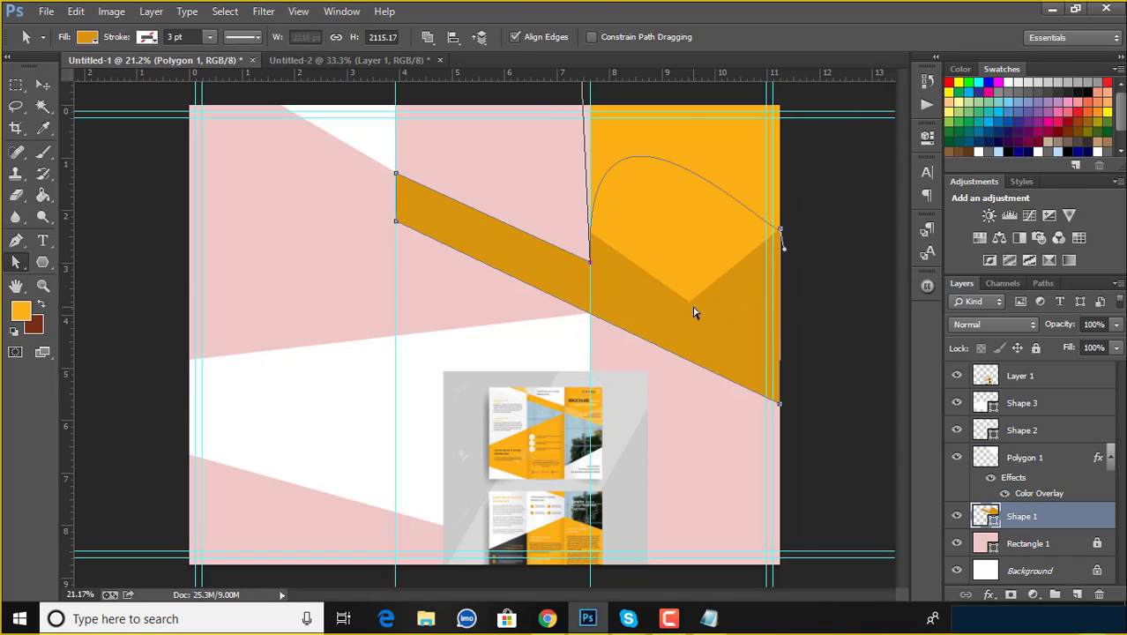
left_click(718, 159)
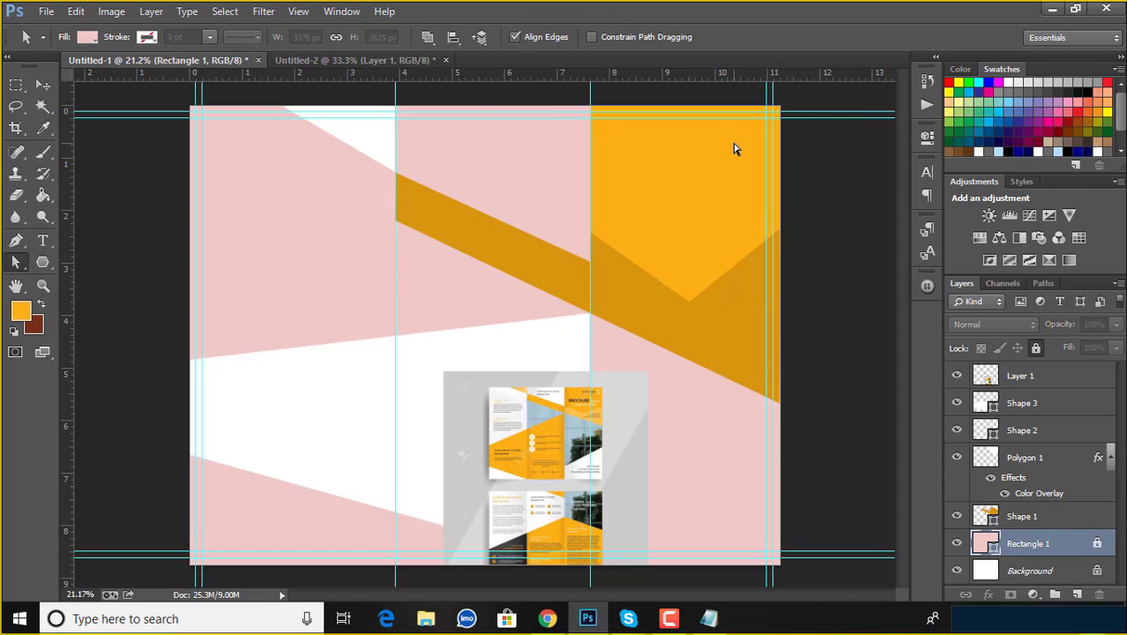
left_click(1064, 518)
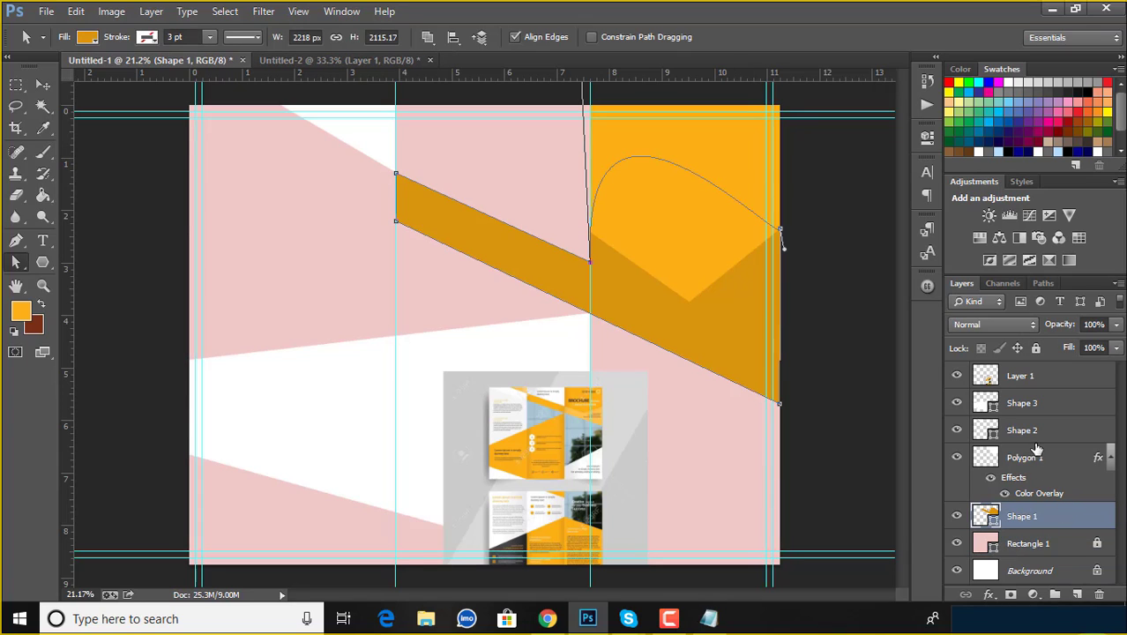
left_click(1042, 380)
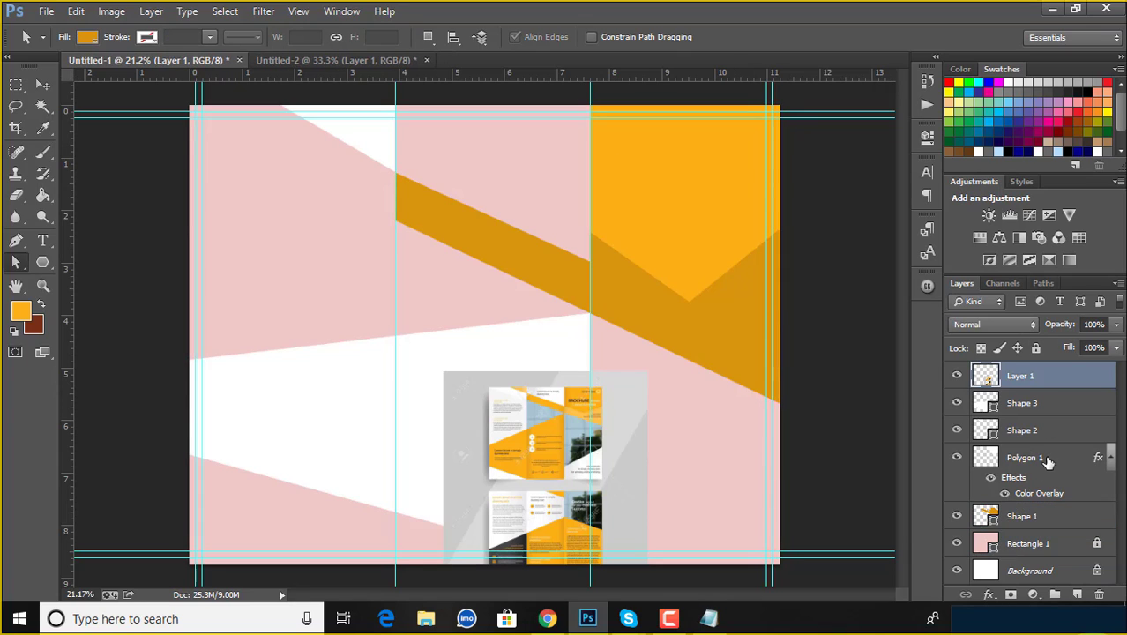
left_click(1047, 459)
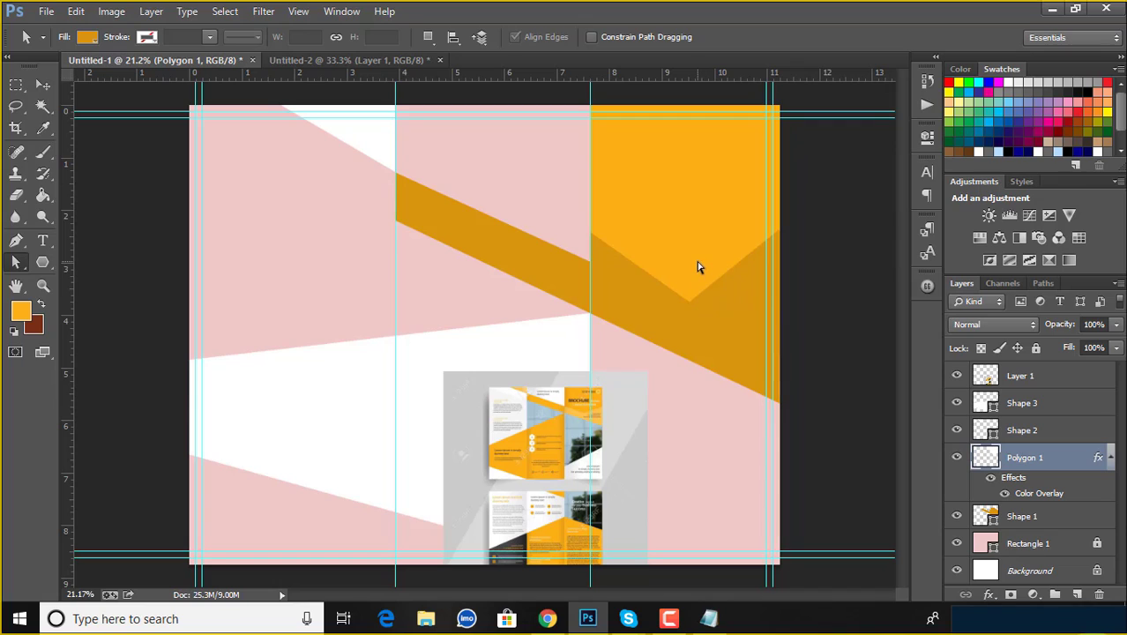
Raise Polygon 1's lower point and stretch both sides outward, committing the transform.
left_click(42, 84)
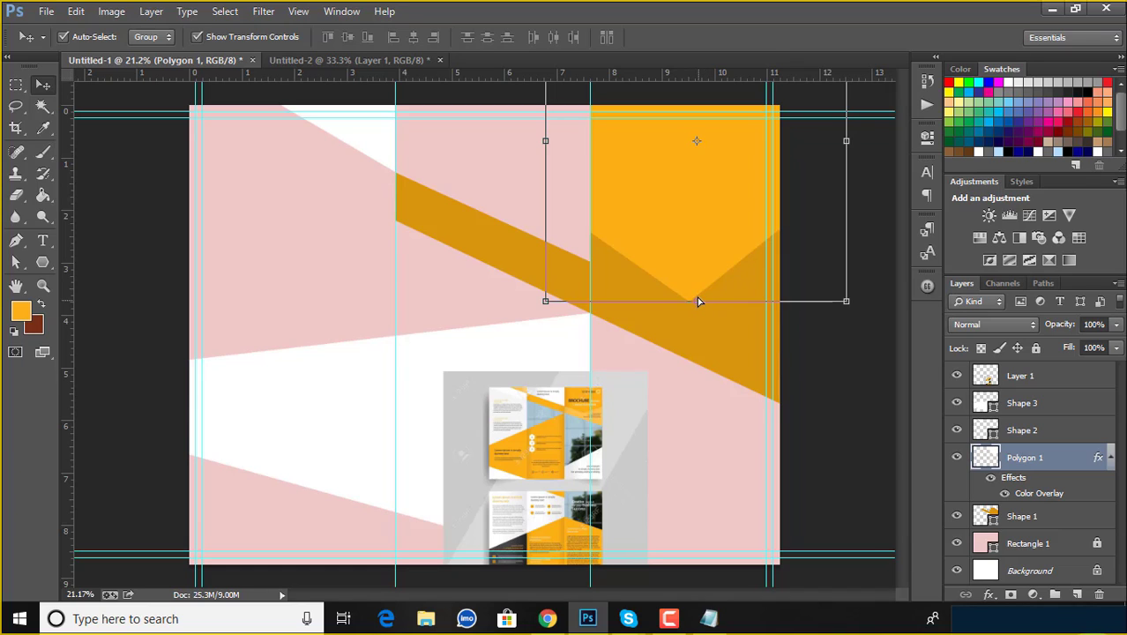
left_click_drag(698, 301, 698, 278)
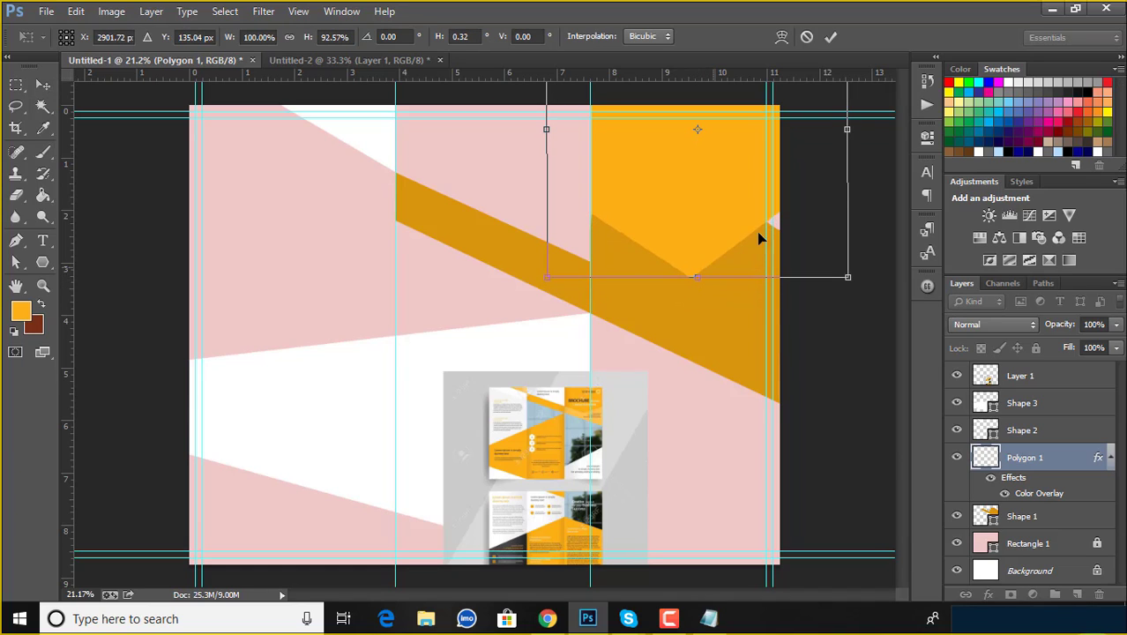
left_click_drag(846, 130, 877, 134)
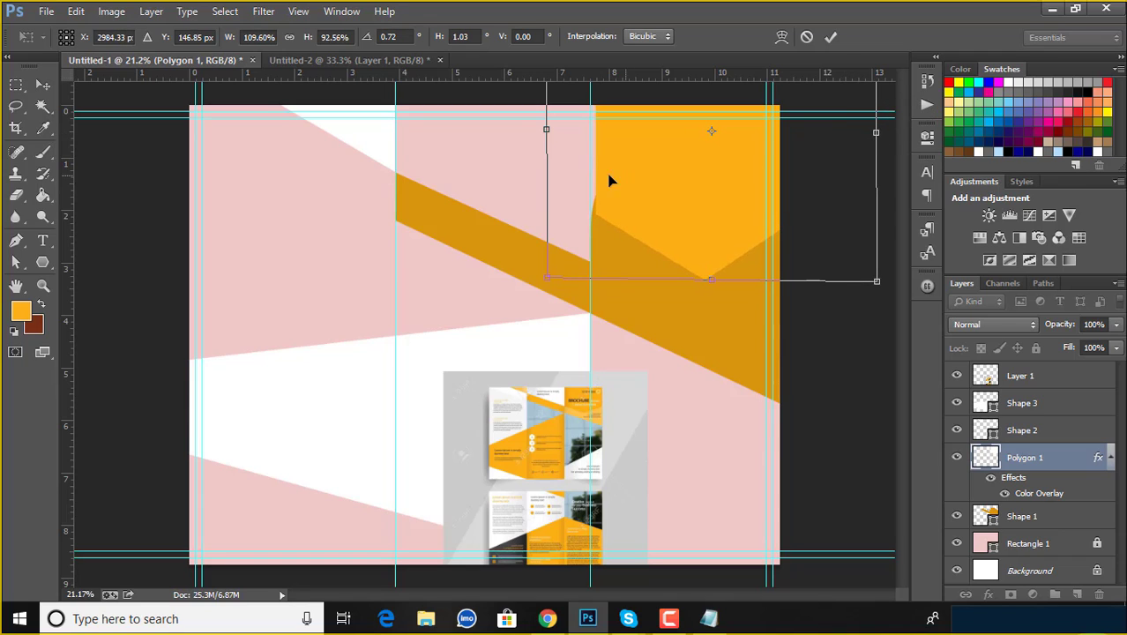
left_click_drag(545, 130, 542, 132)
left_click(830, 36)
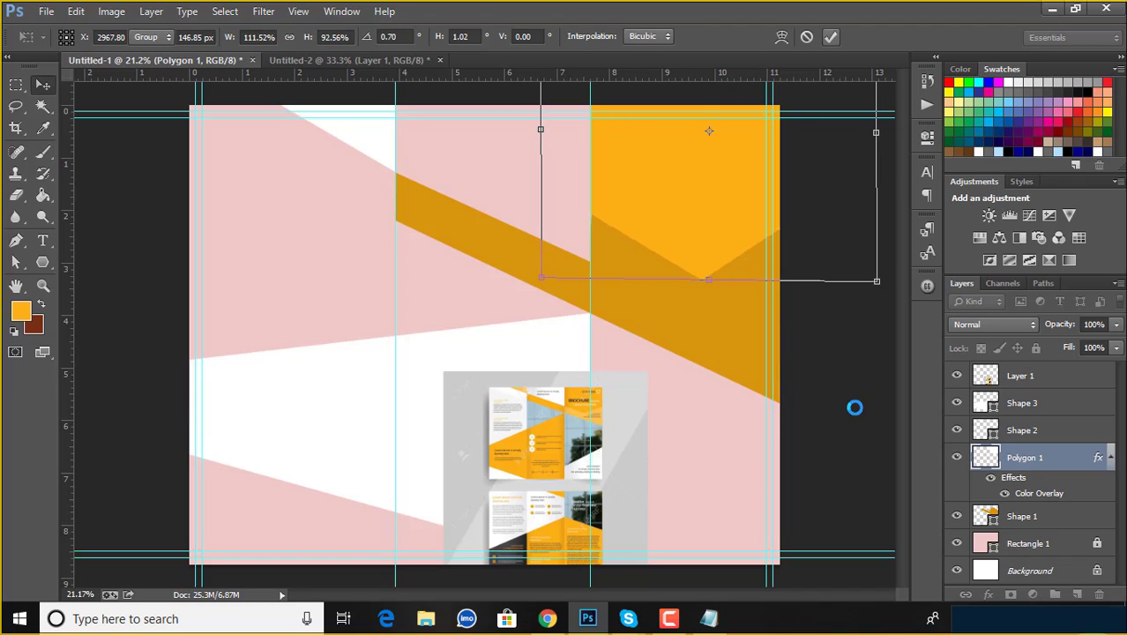
left_click(850, 404)
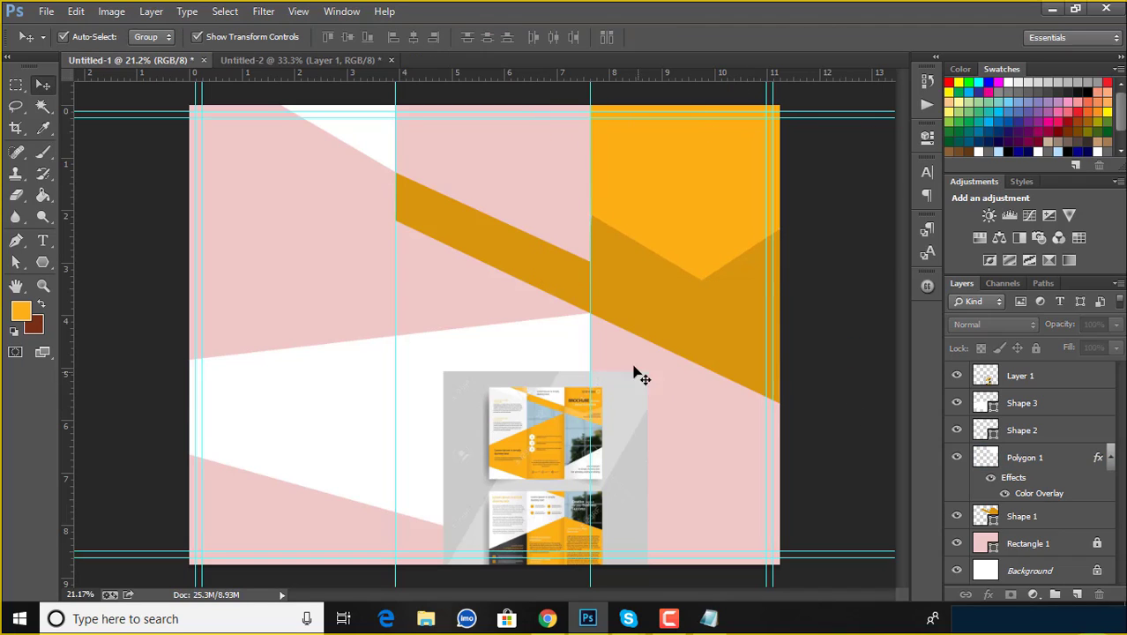
Fill the top-left white triangle with the brochure yellow R251 G194 B61.
left_click(370, 140)
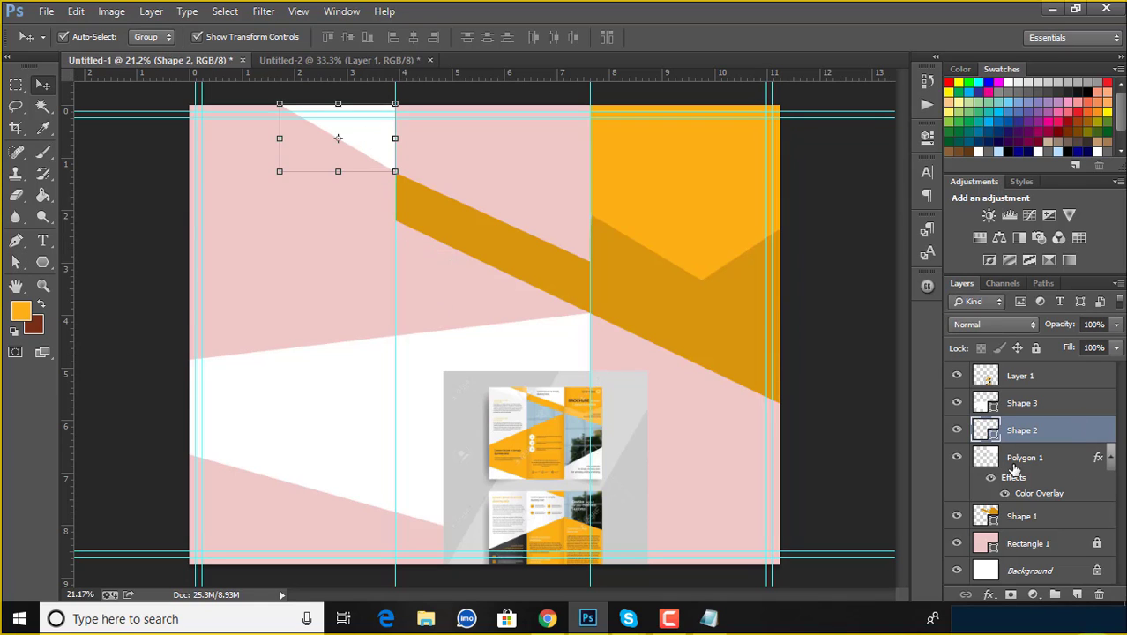
double_click(995, 437)
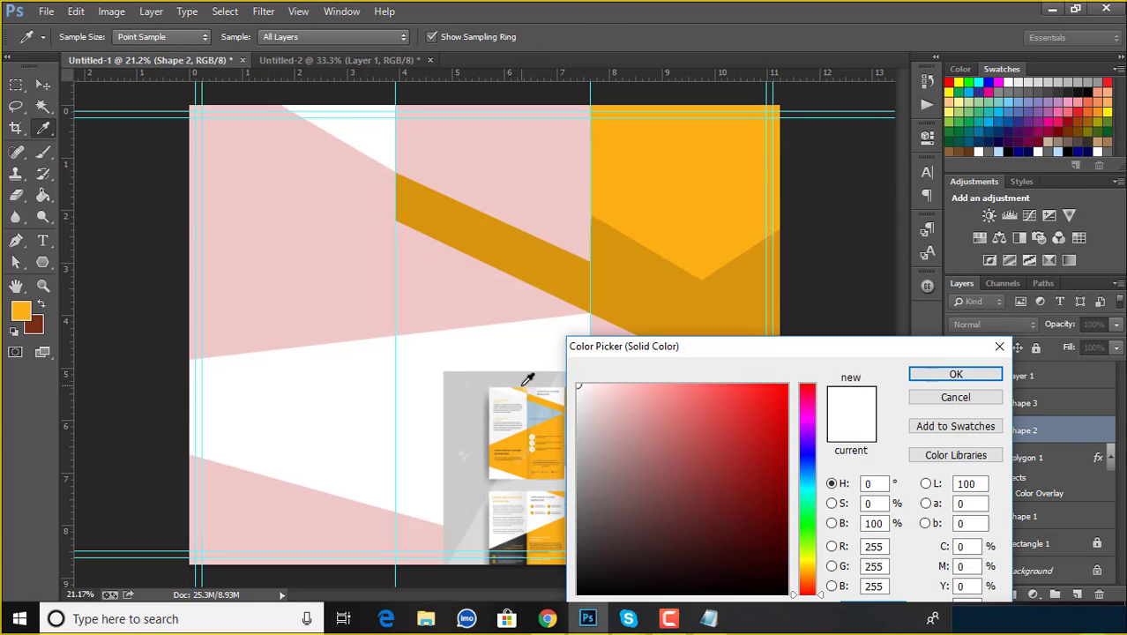
left_click(525, 385)
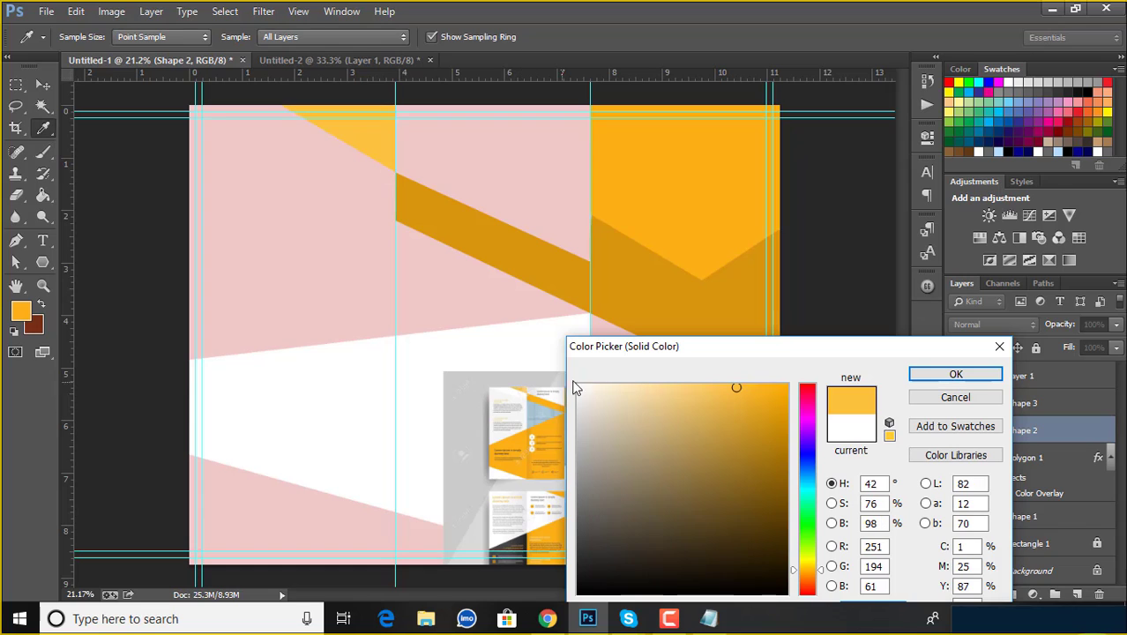
left_click(937, 377)
key("v")
Change Polygon 1's Color Overlay to the lighter yellow fbc23d.
left_click(706, 233)
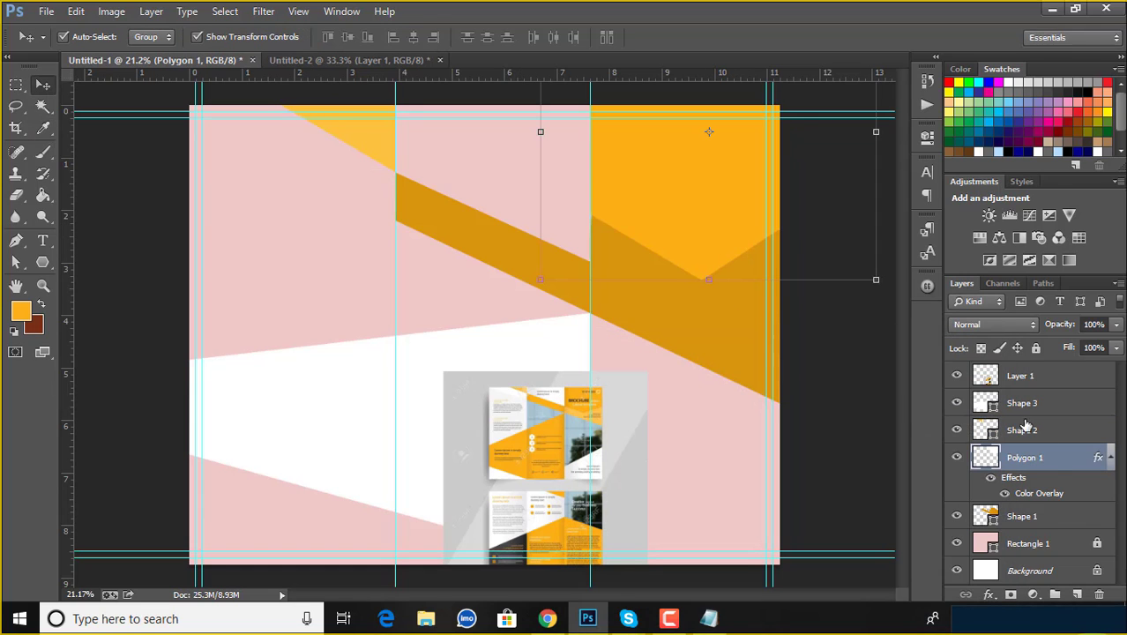
double_click(1054, 476)
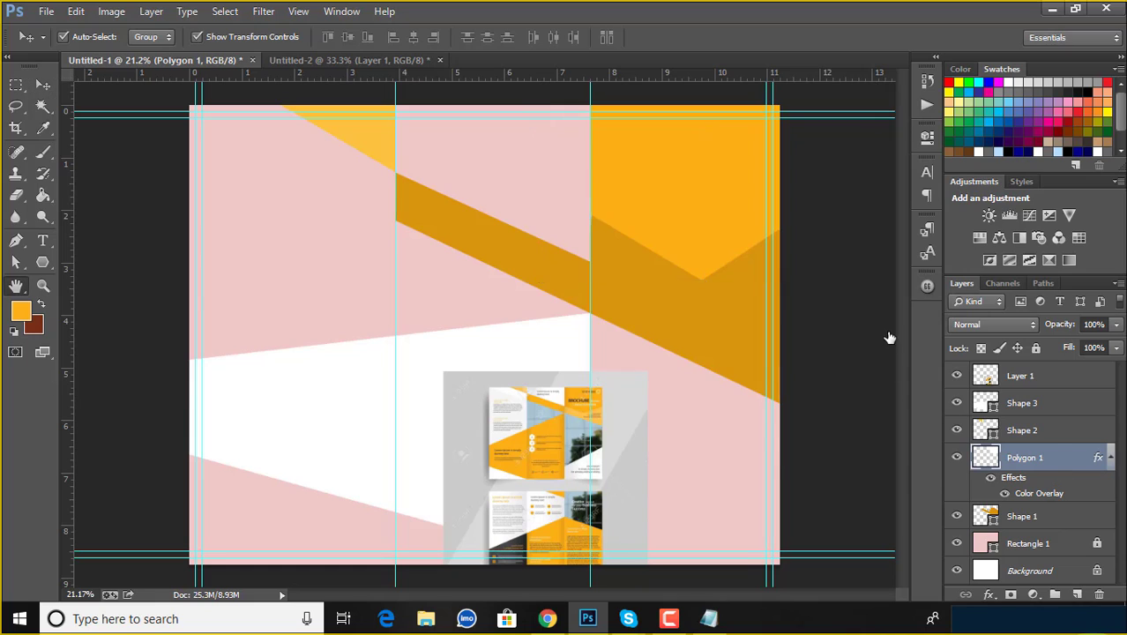
left_click(869, 141)
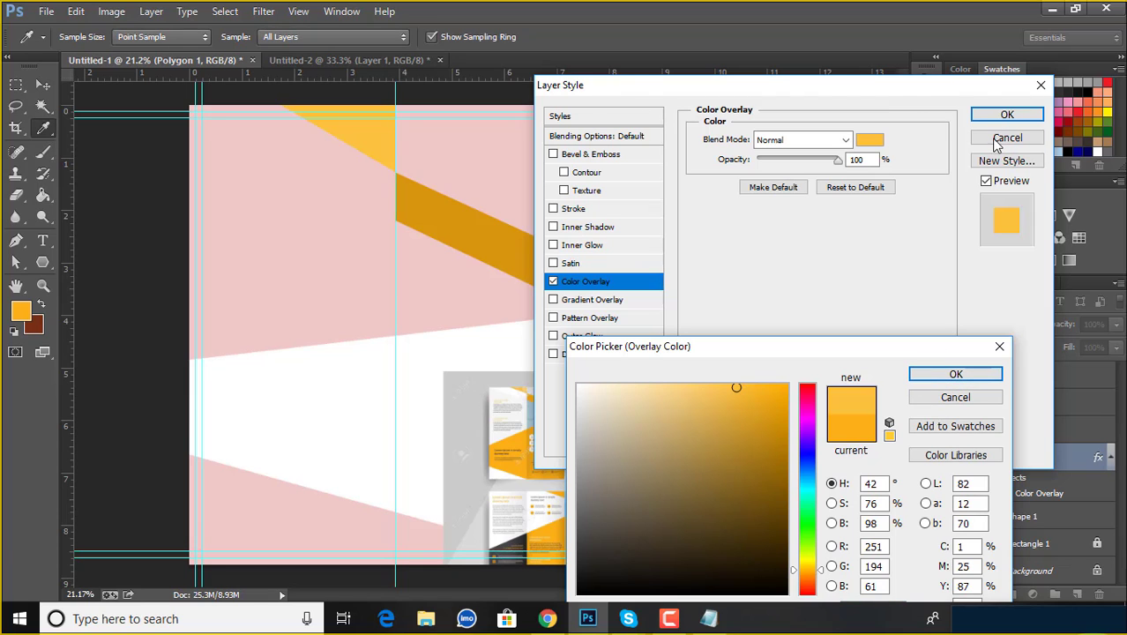
left_click(969, 374)
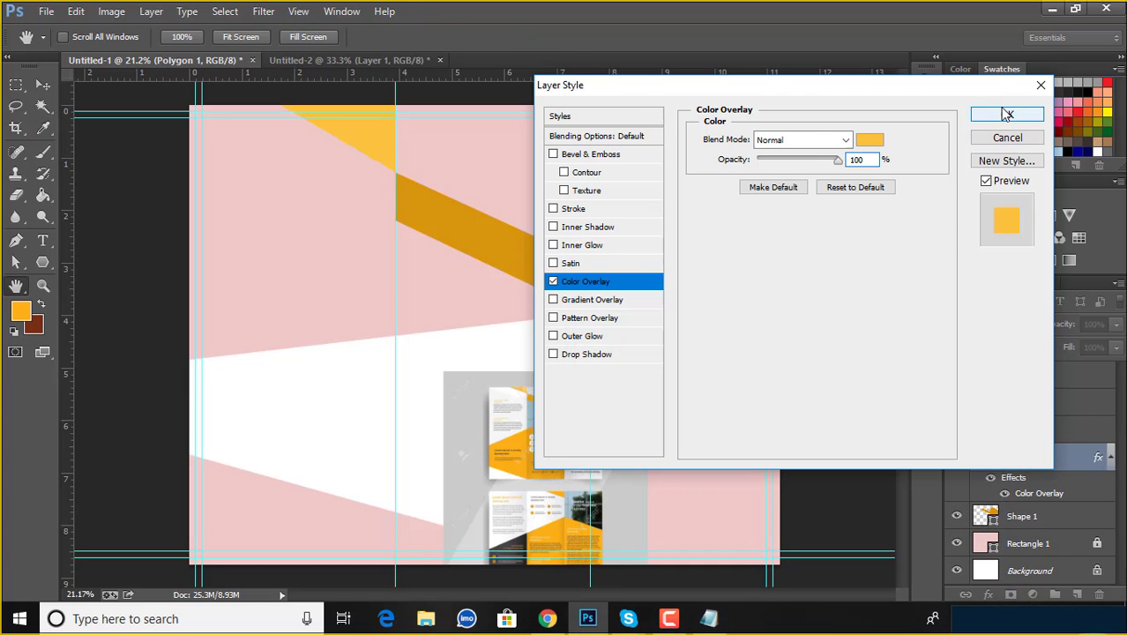
left_click(1006, 114)
key("v")
key("ctrl+t")
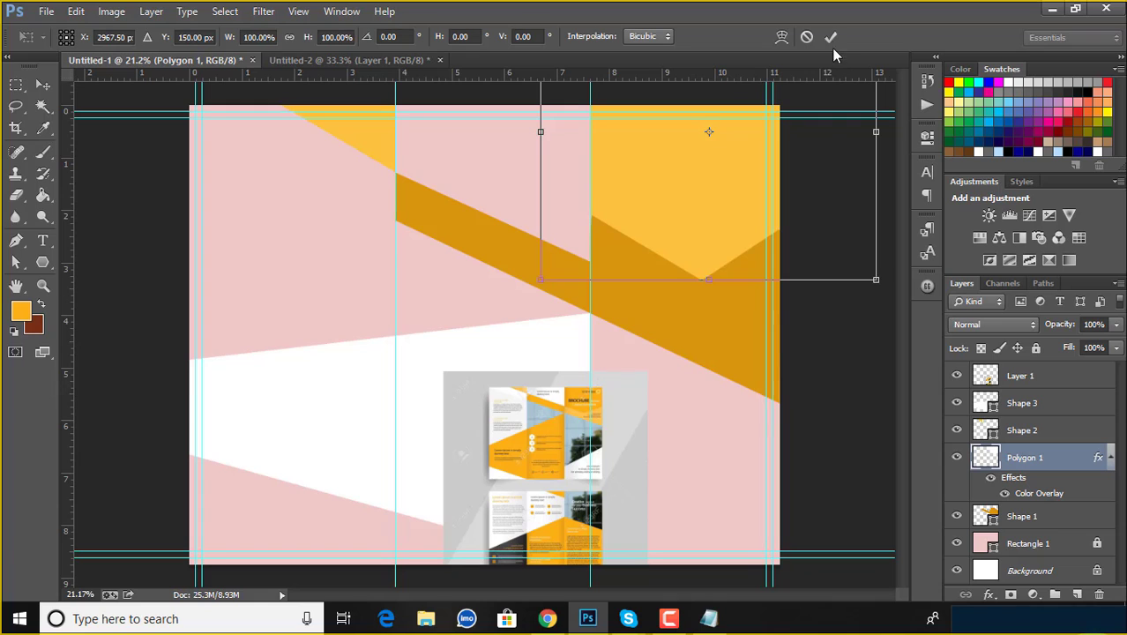
left_click(830, 36)
left_click(846, 355)
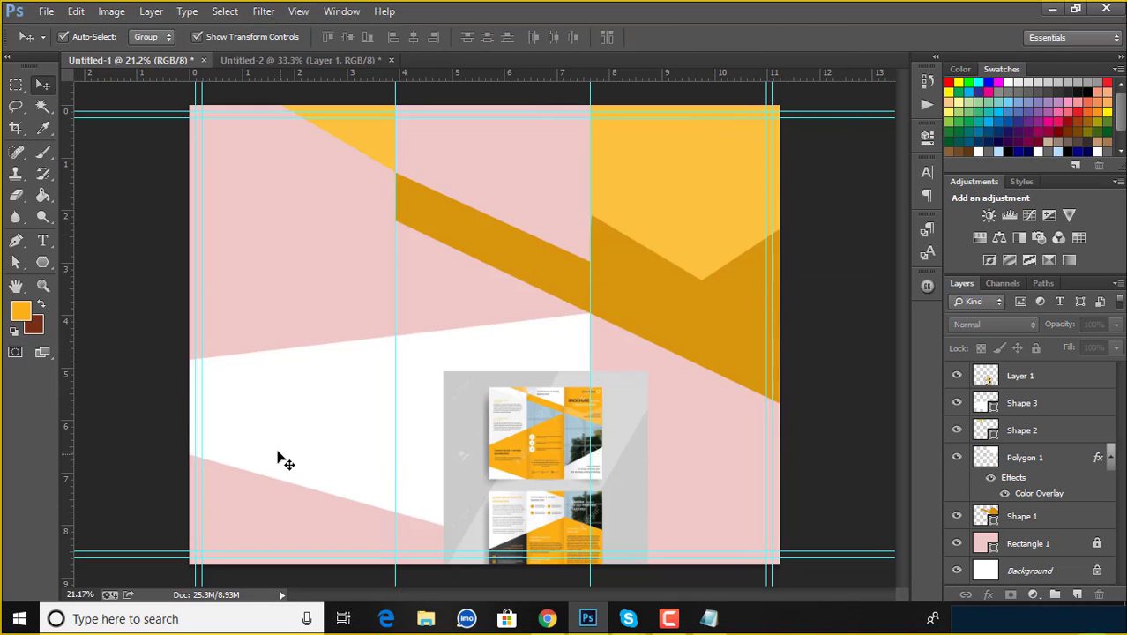
Sample the same yellow as the fill for the large lower-left white shape.
left_click(293, 406)
double_click(986, 404)
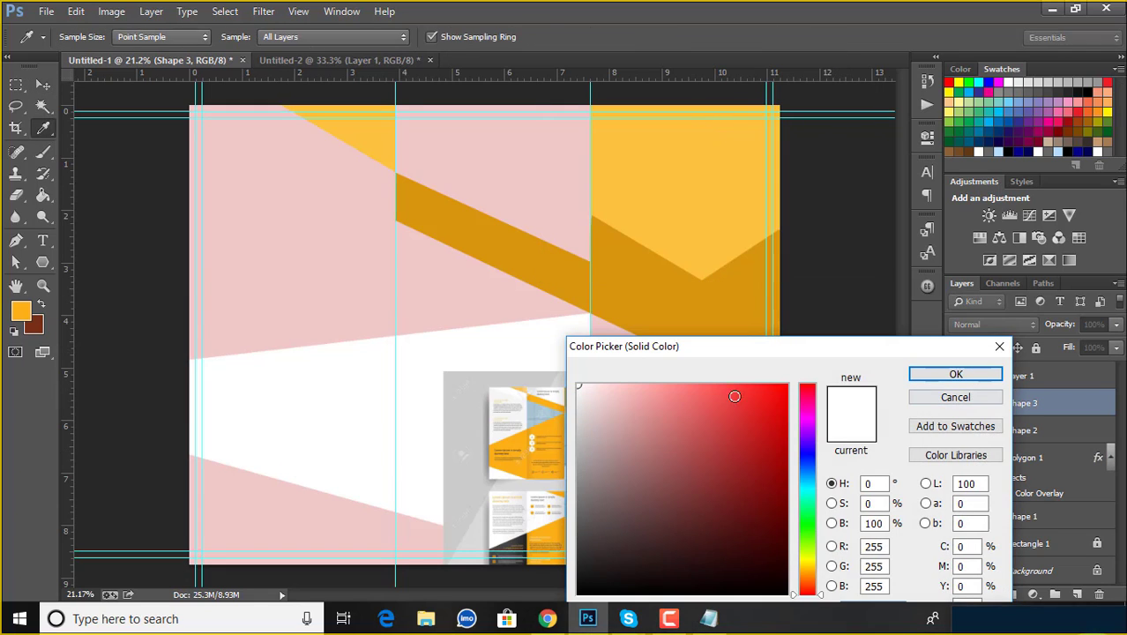
left_click(369, 134)
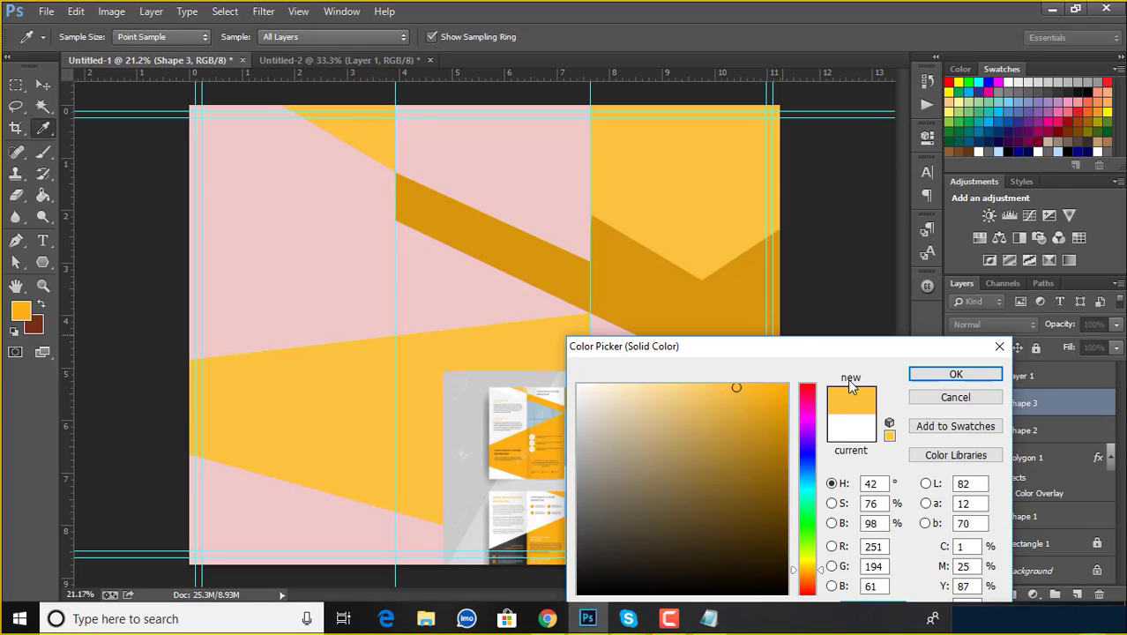
Confirm the lower-left shape's yellow fill and squash the diagonal dark band upward.
left_click(961, 374)
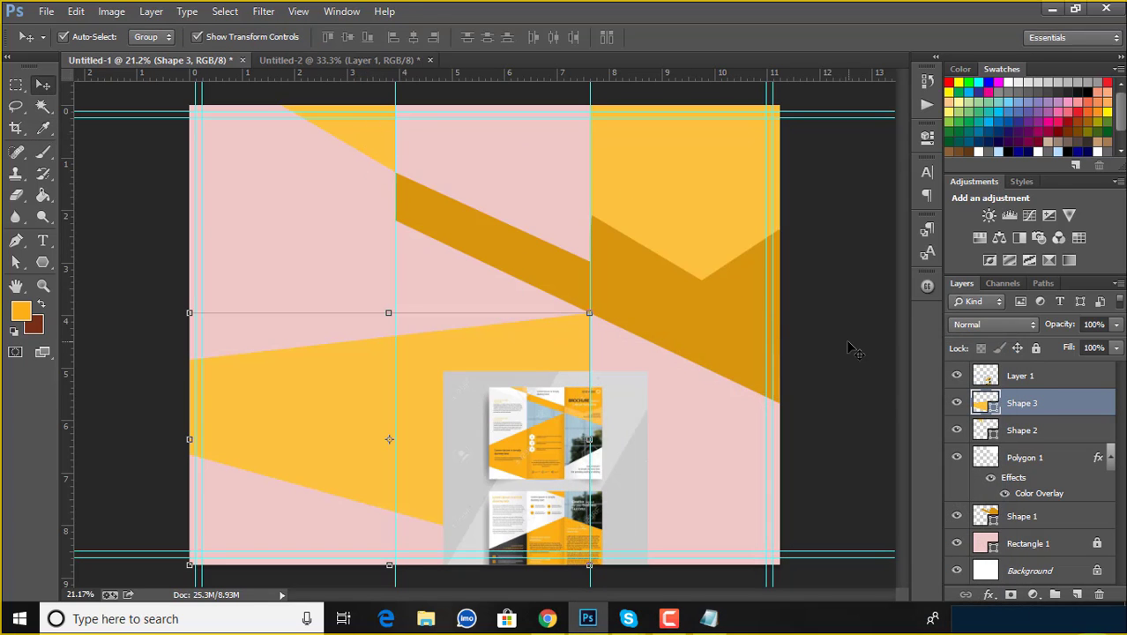
left_click(849, 345)
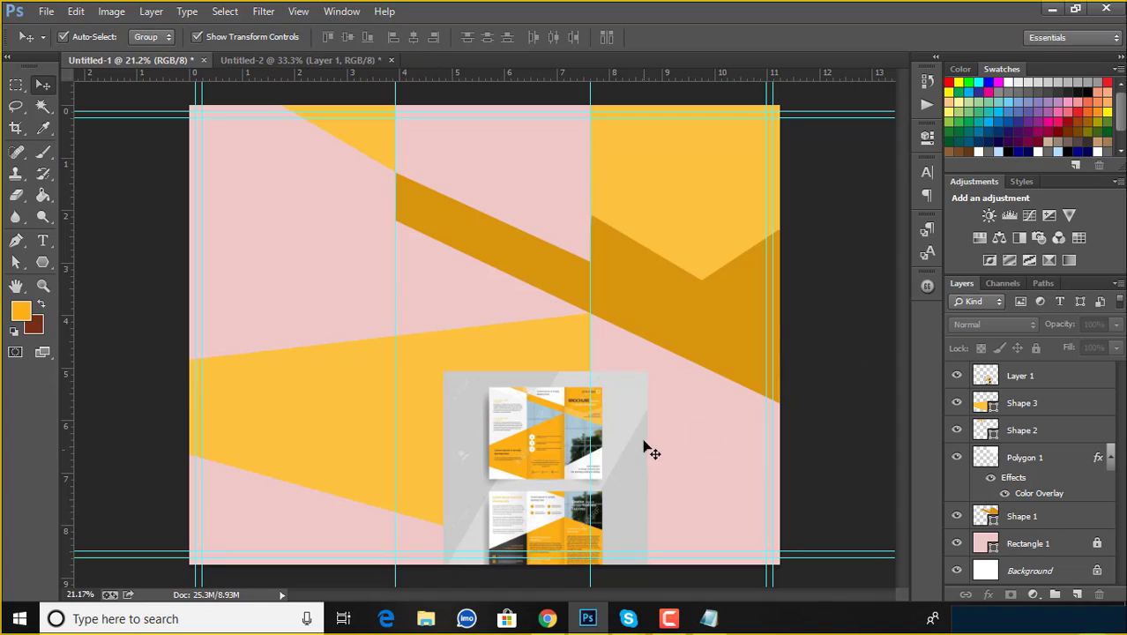
mouse_move(756, 395)
left_mouse_down()
mouse_move(764, 401)
mouse_move(719, 265)
left_mouse_up()
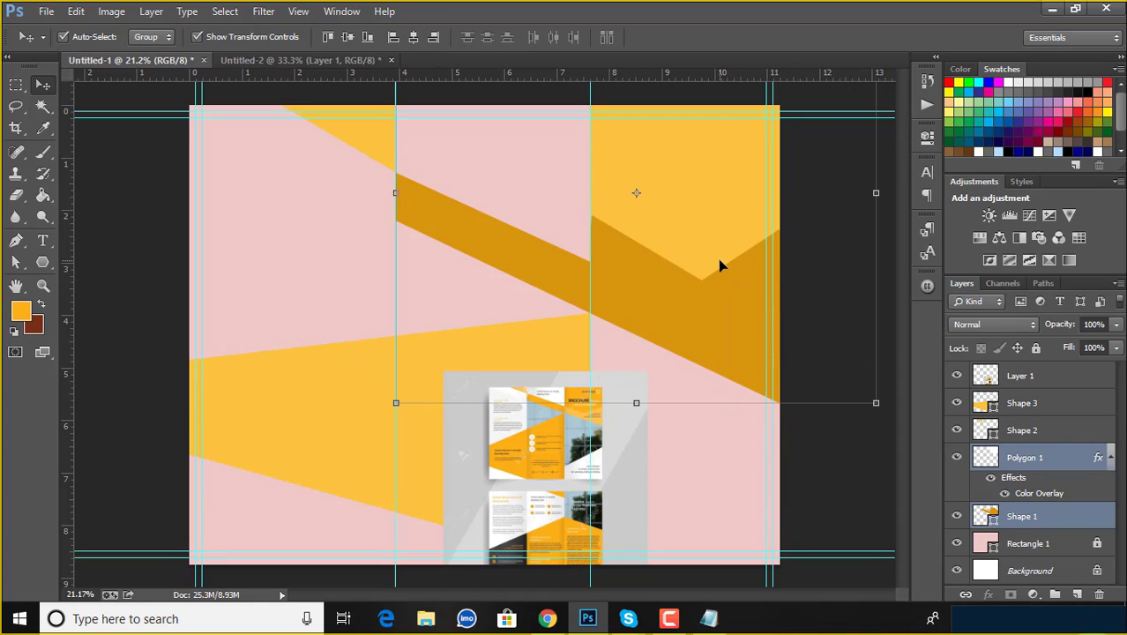
left_click(781, 483)
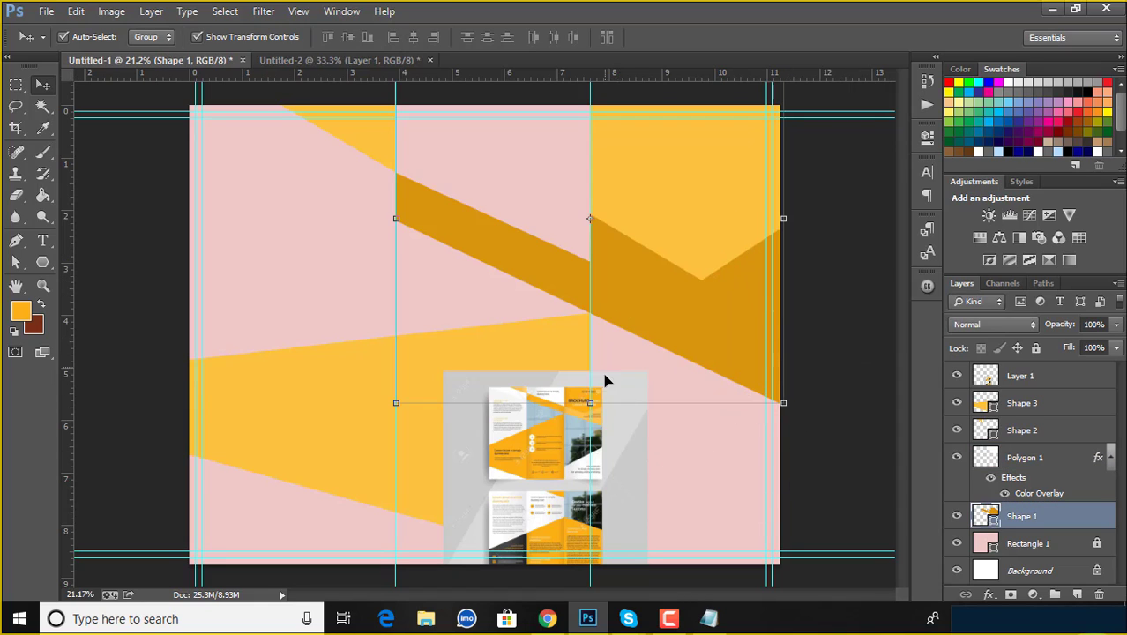
left_click_drag(590, 402, 590, 348)
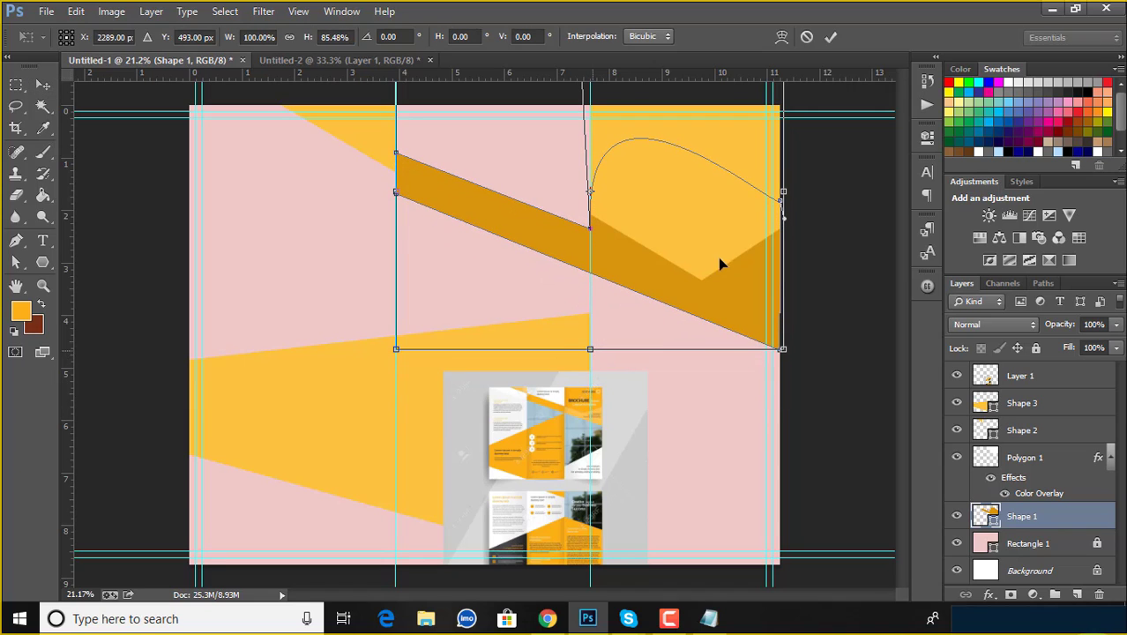
left_click(831, 36)
Shorten the top-right polygon from below and narrow it from the right.
left_click(863, 168)
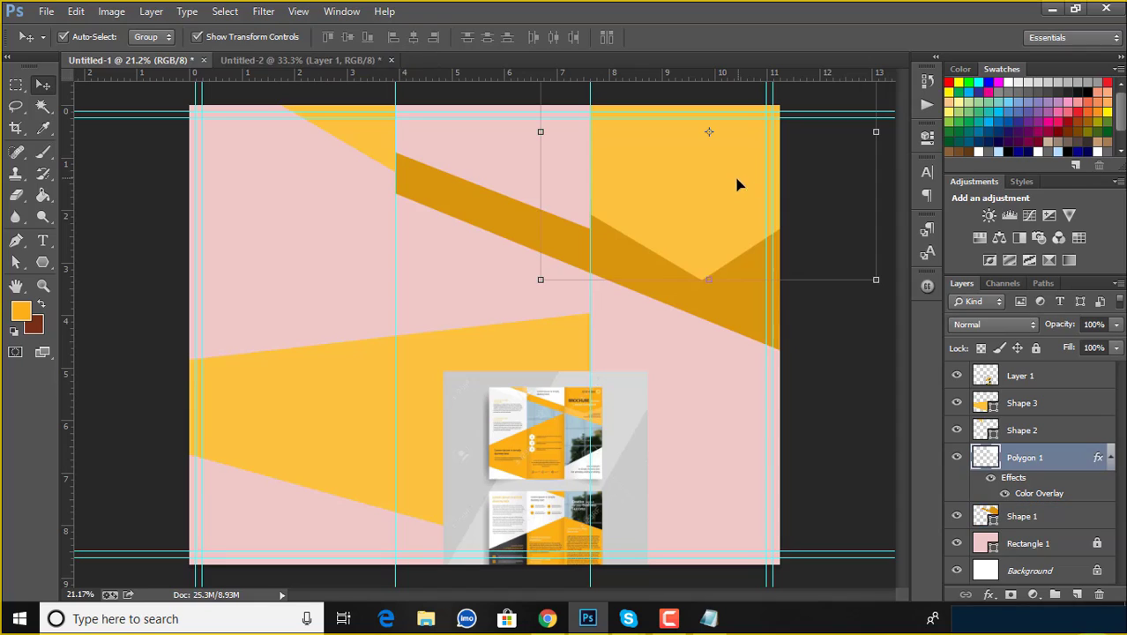
left_click_drag(708, 280, 703, 251)
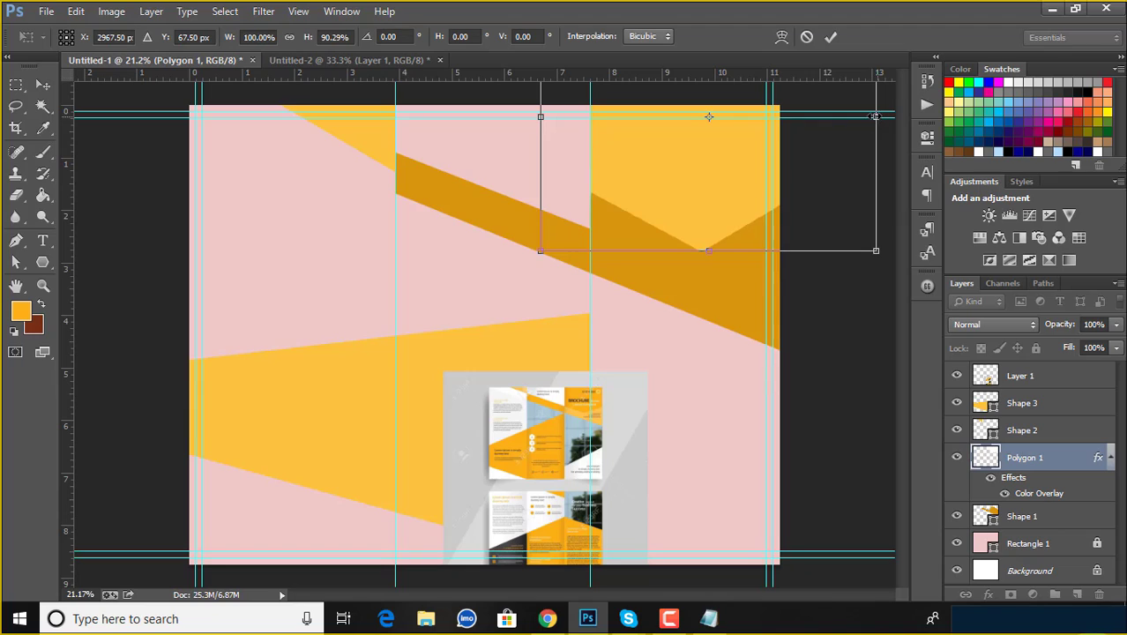
left_click_drag(875, 117, 854, 116)
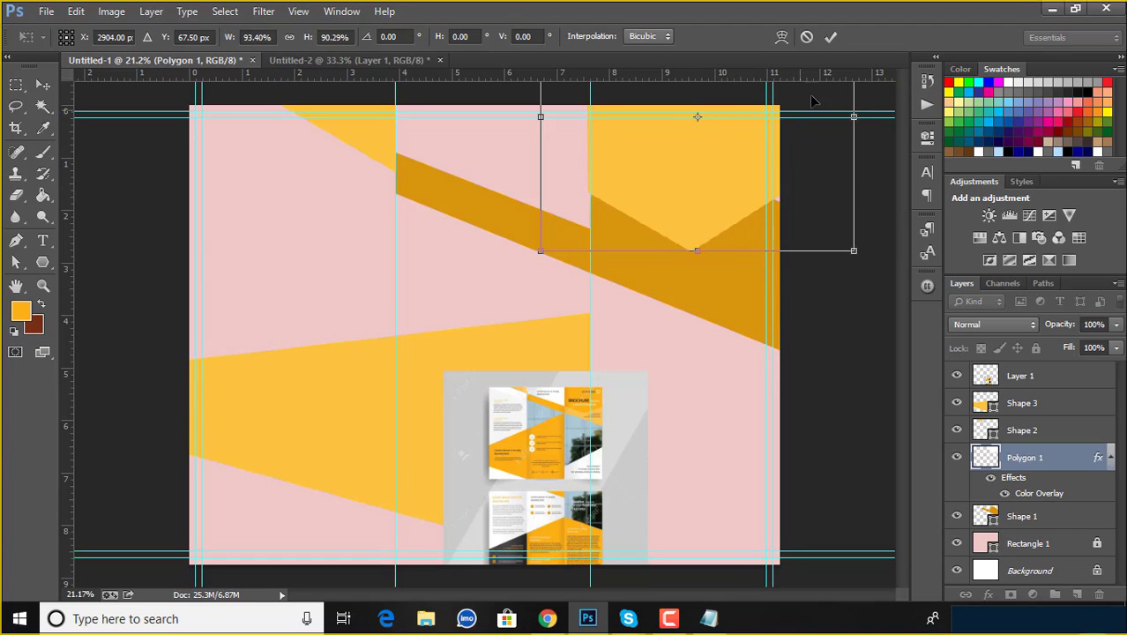
left_click(829, 37)
Shorten the diagonal dark band a little further.
left_click(823, 318)
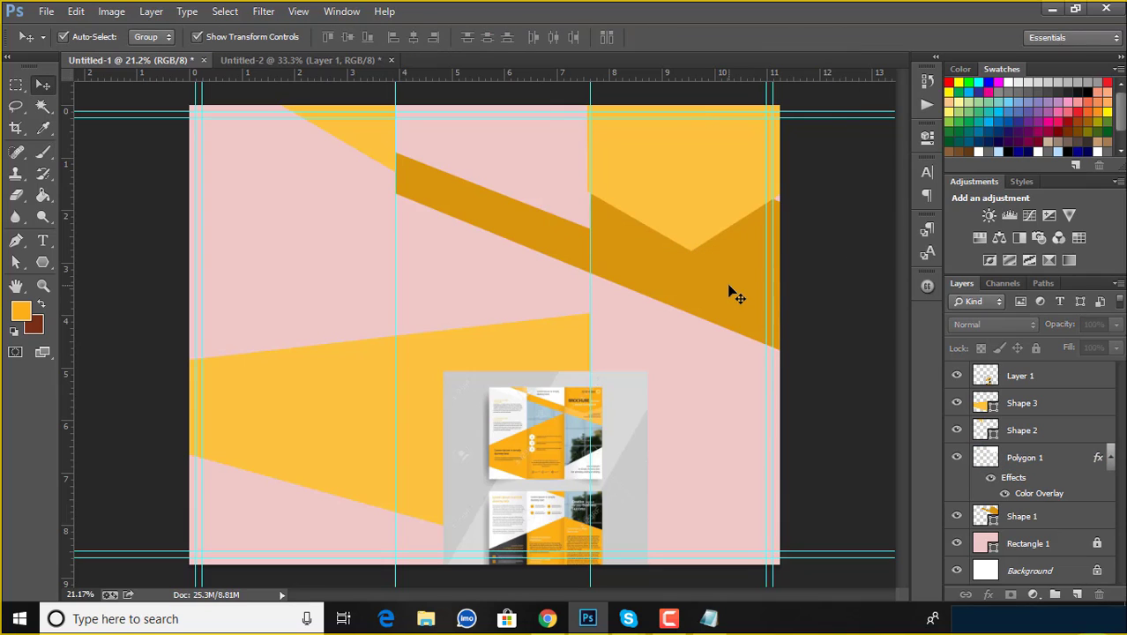
left_click(734, 292)
left_click_drag(592, 350, 590, 330)
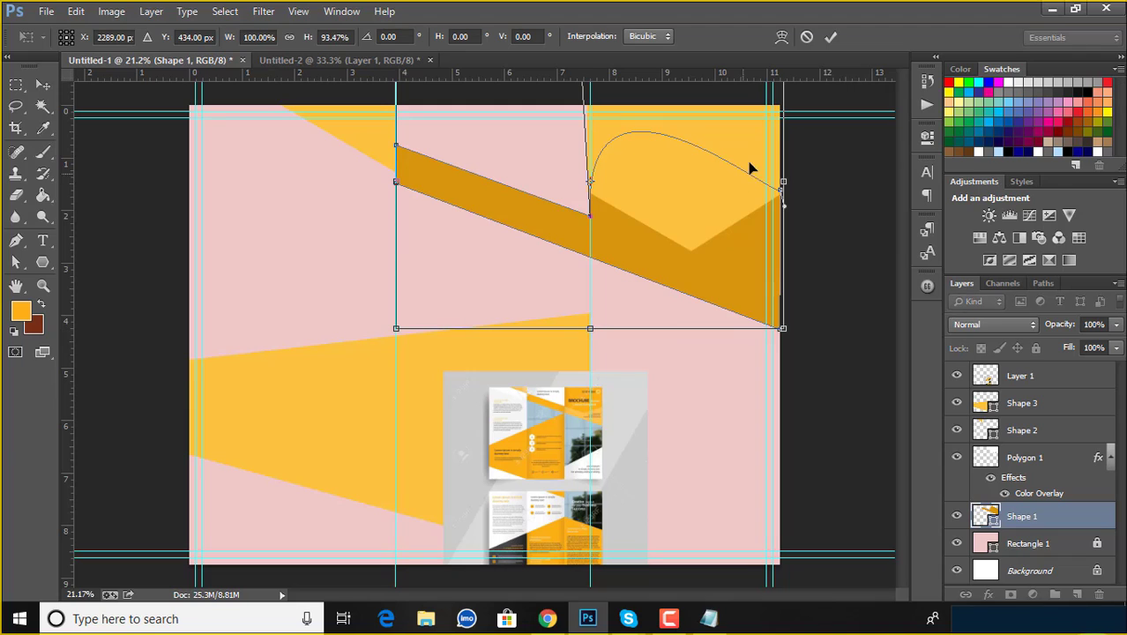
left_click(829, 38)
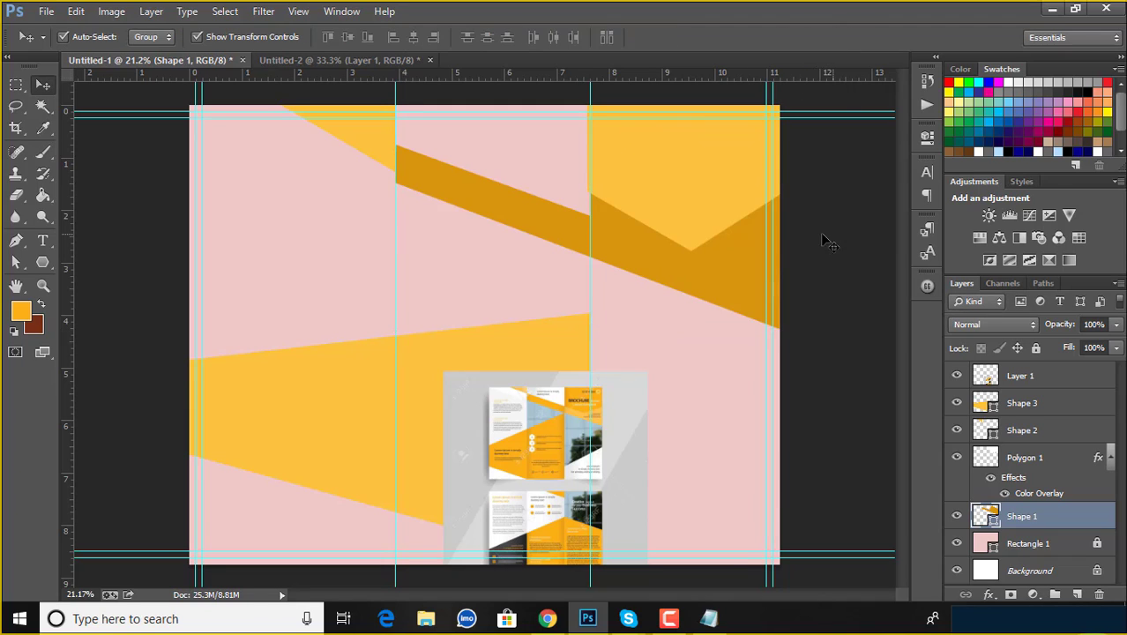
Shorten the small top-left yellow triangle and move it flush to the page top.
left_click(372, 149)
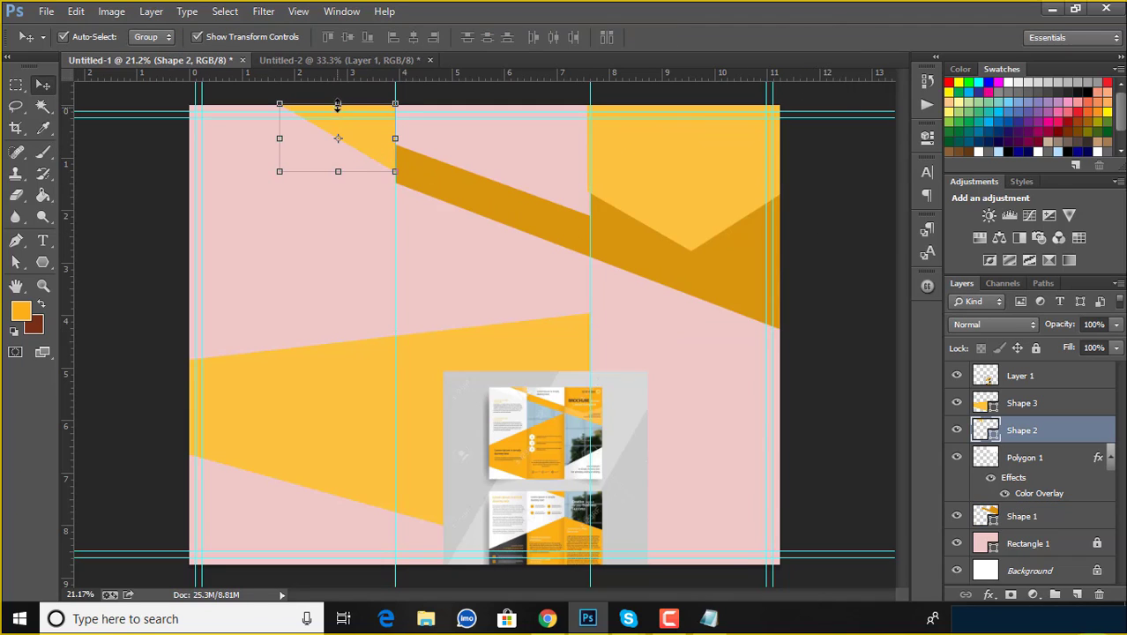
left_click_drag(338, 104, 337, 112)
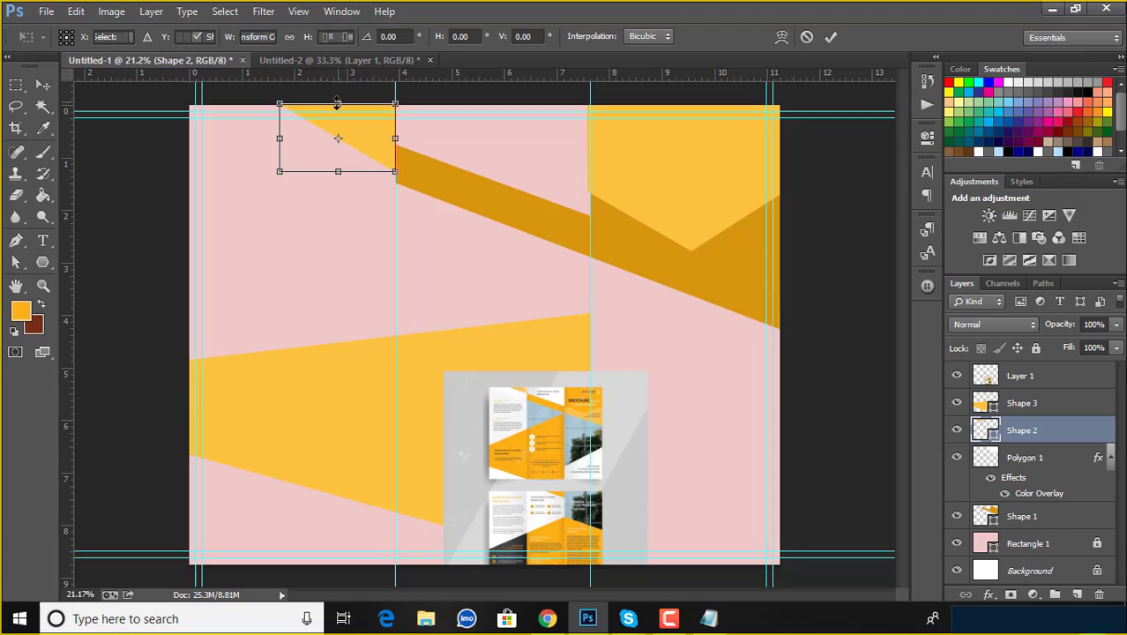
left_click(827, 39)
left_click_drag(382, 141, 338, 143)
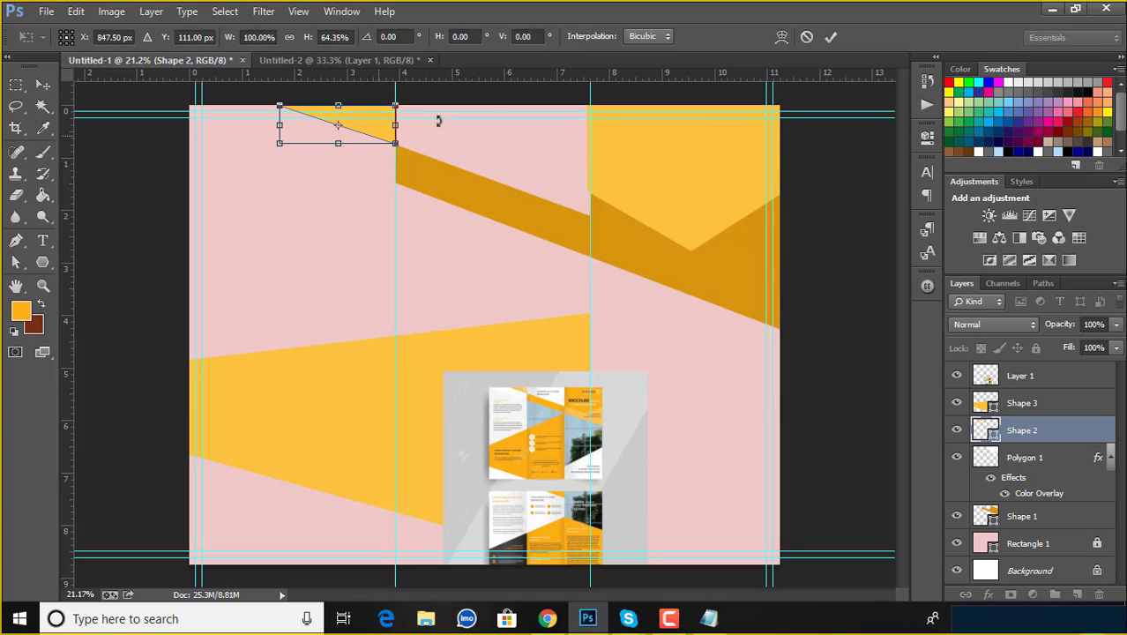
left_click(826, 42)
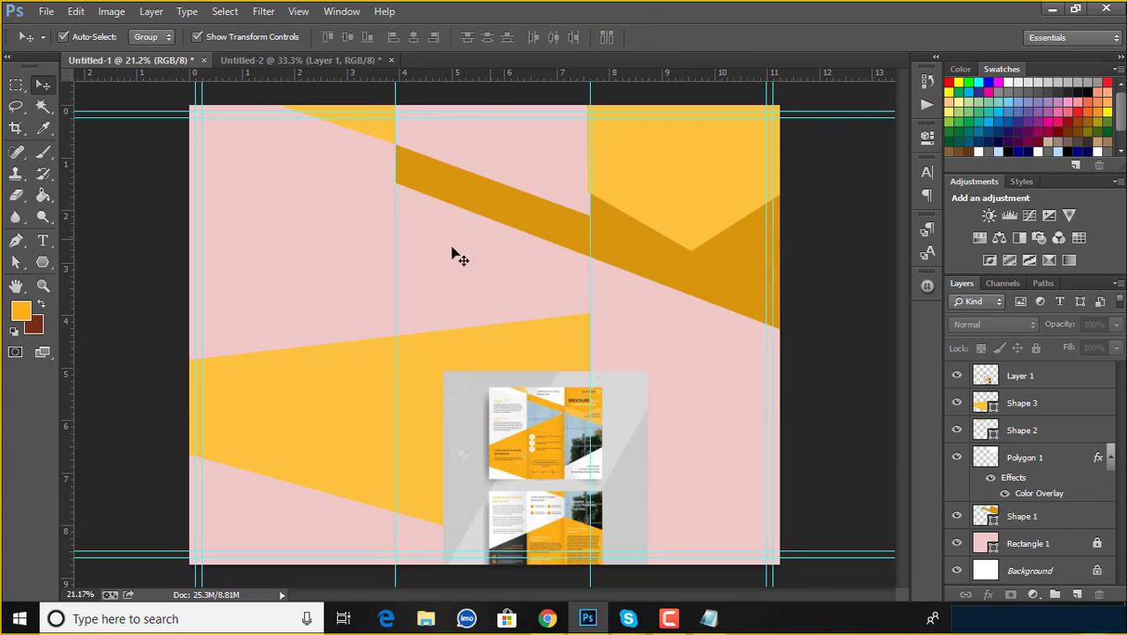
left_click(422, 352)
Stretch the large yellow shape taller and shift it to the page's left edge.
left_click_drag(389, 312, 389, 251)
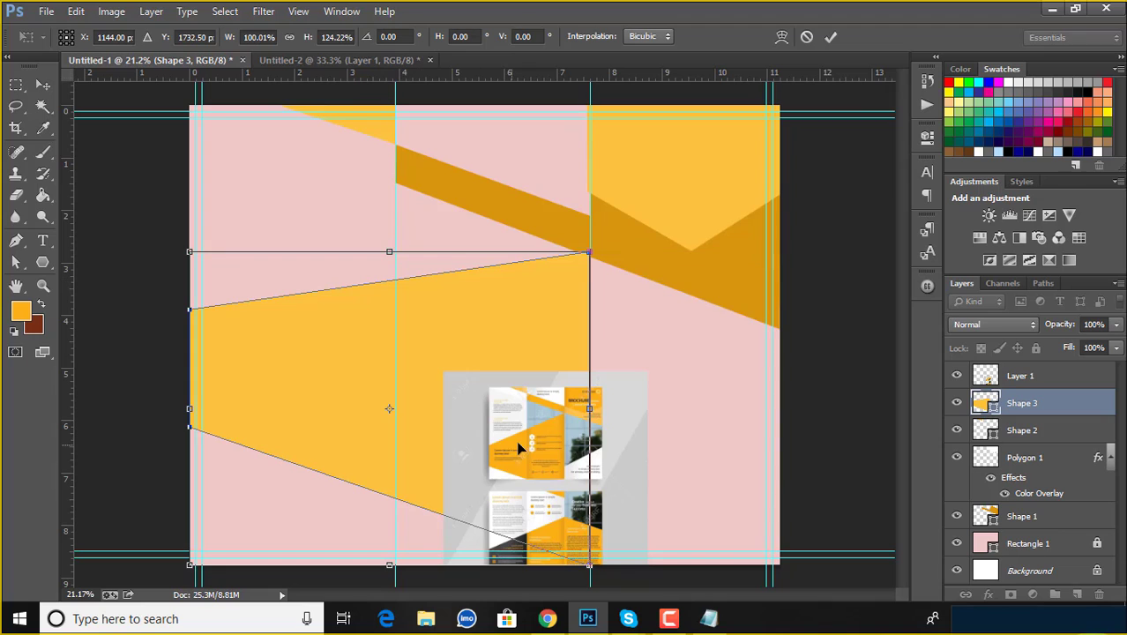
mouse_move(529, 445)
left_mouse_down()
mouse_move(499, 452)
mouse_move(530, 452)
left_mouse_up()
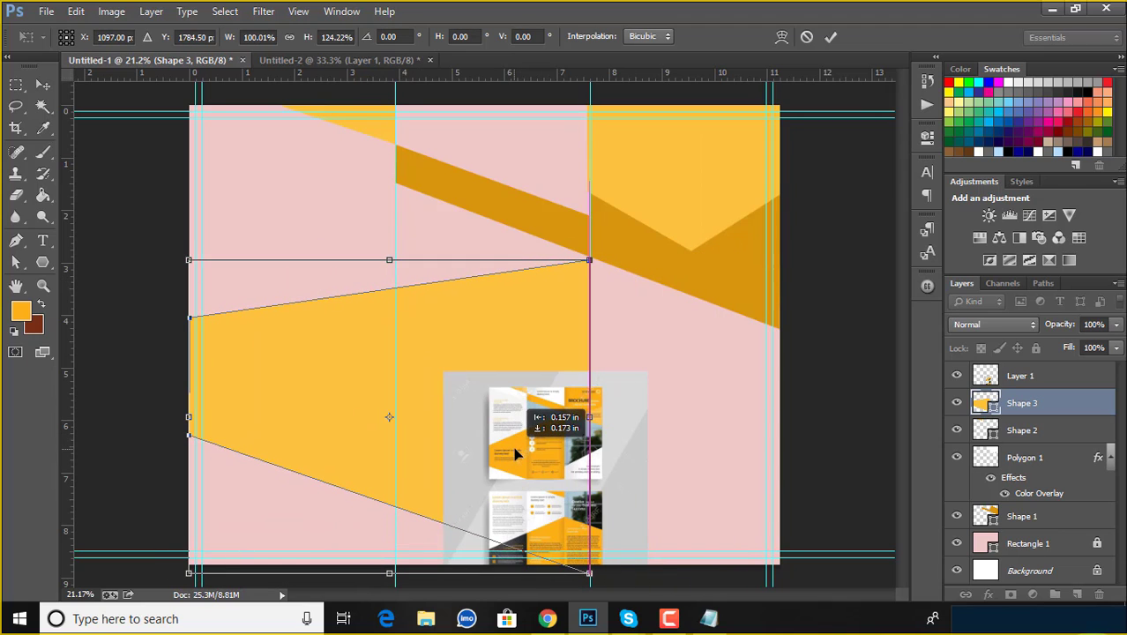
left_click(831, 36)
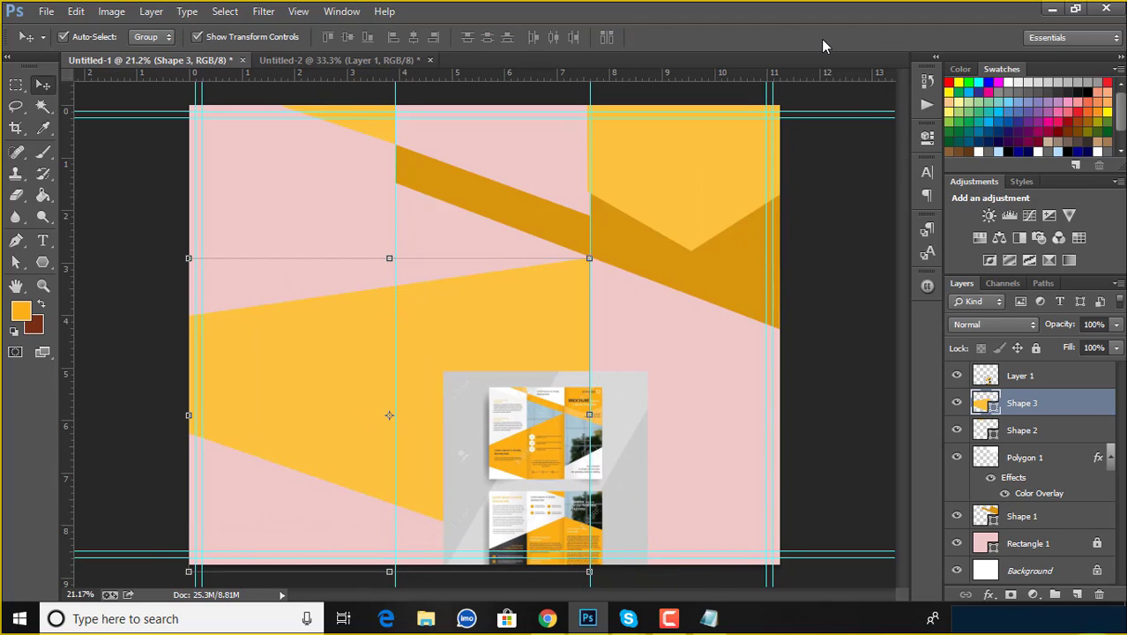
left_click(826, 253)
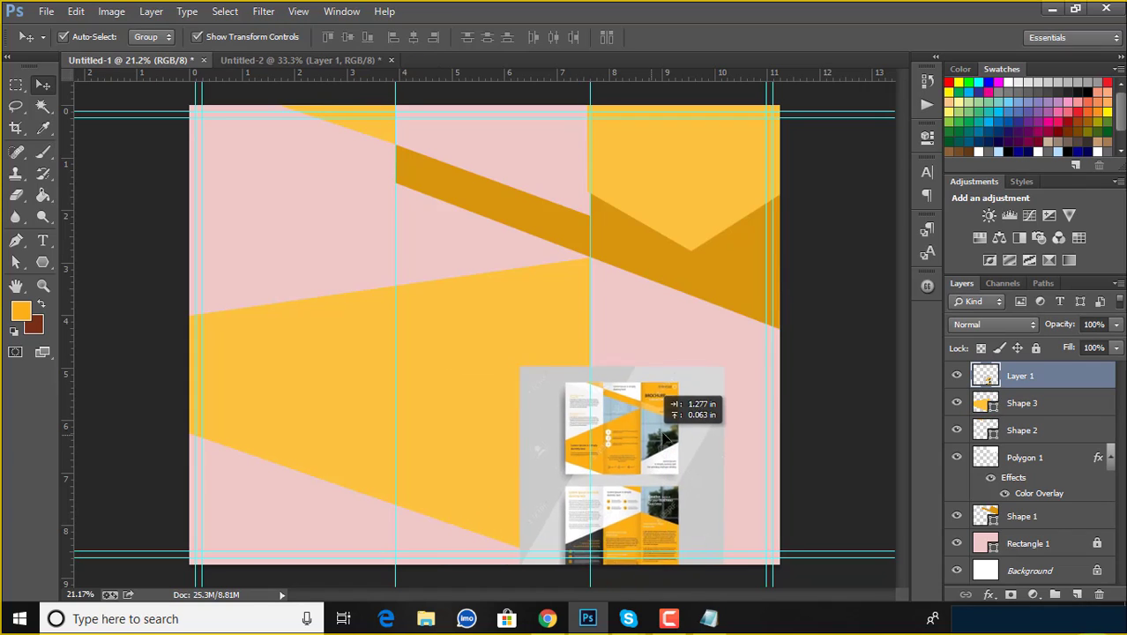
Move the brochure image to the lower right and delete the large shape's bottom-right anchor.
left_click_drag(585, 454, 779, 445)
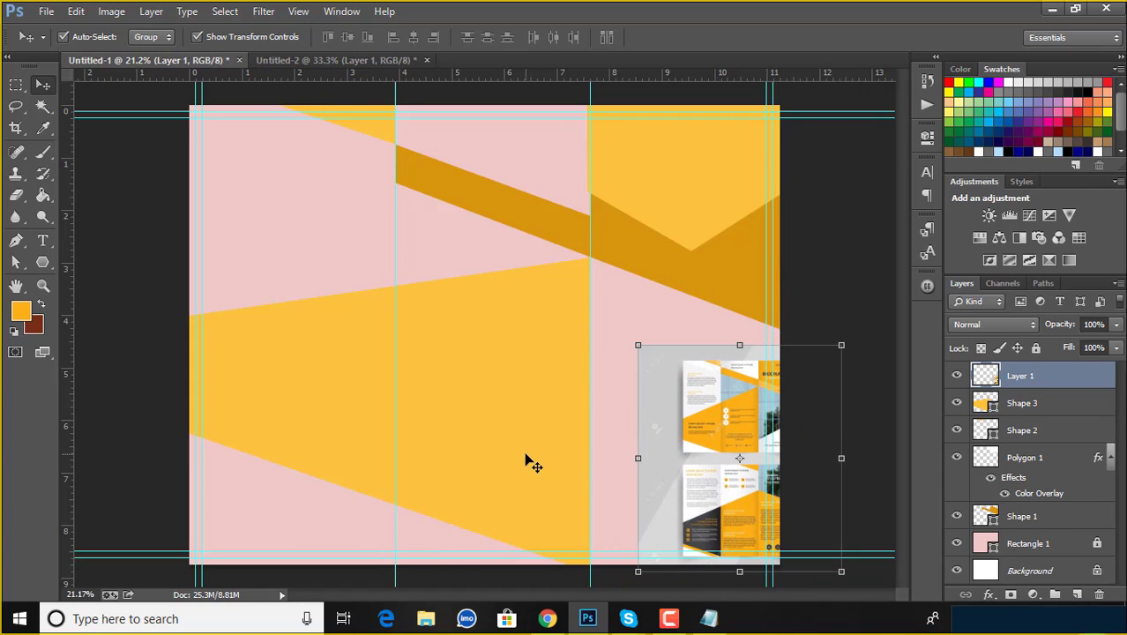
left_click(490, 461)
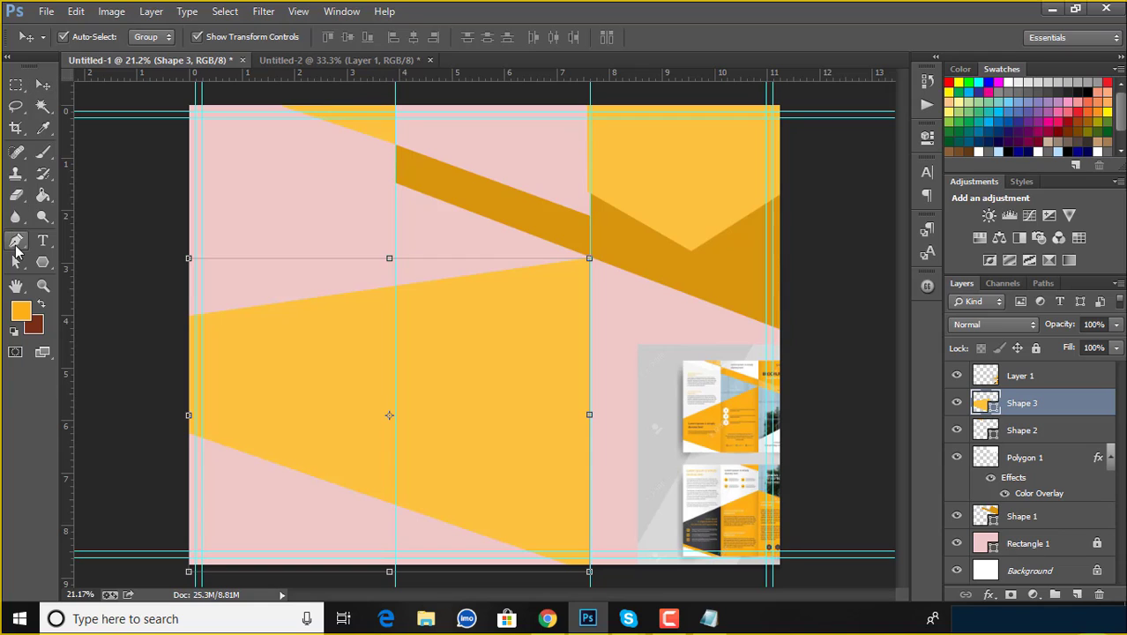
left_click(16, 245)
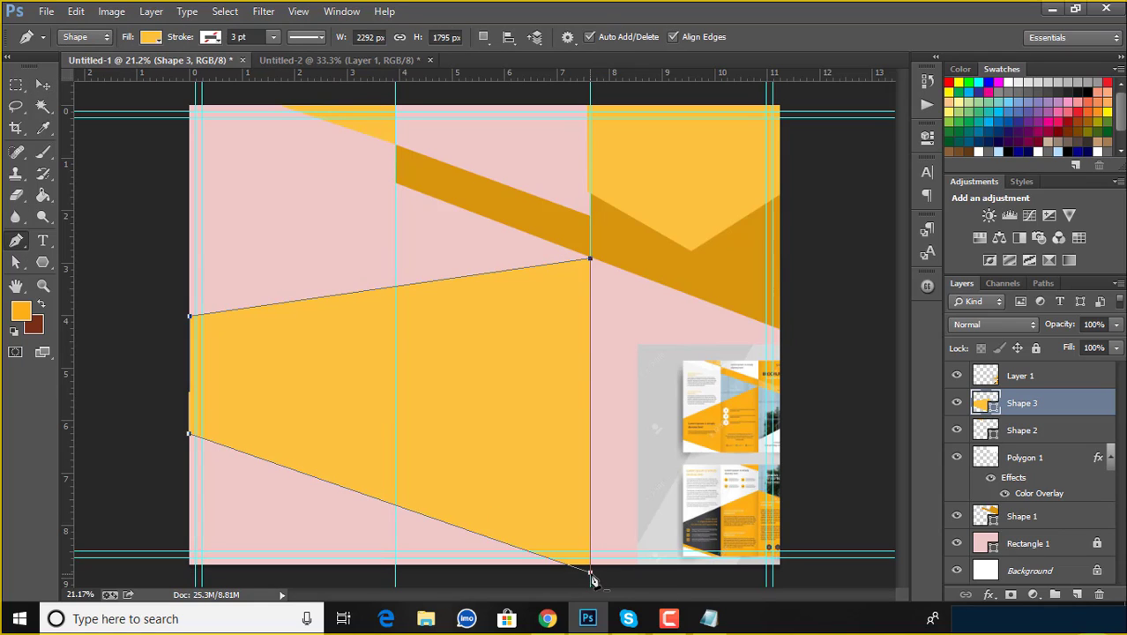
left_click(590, 569)
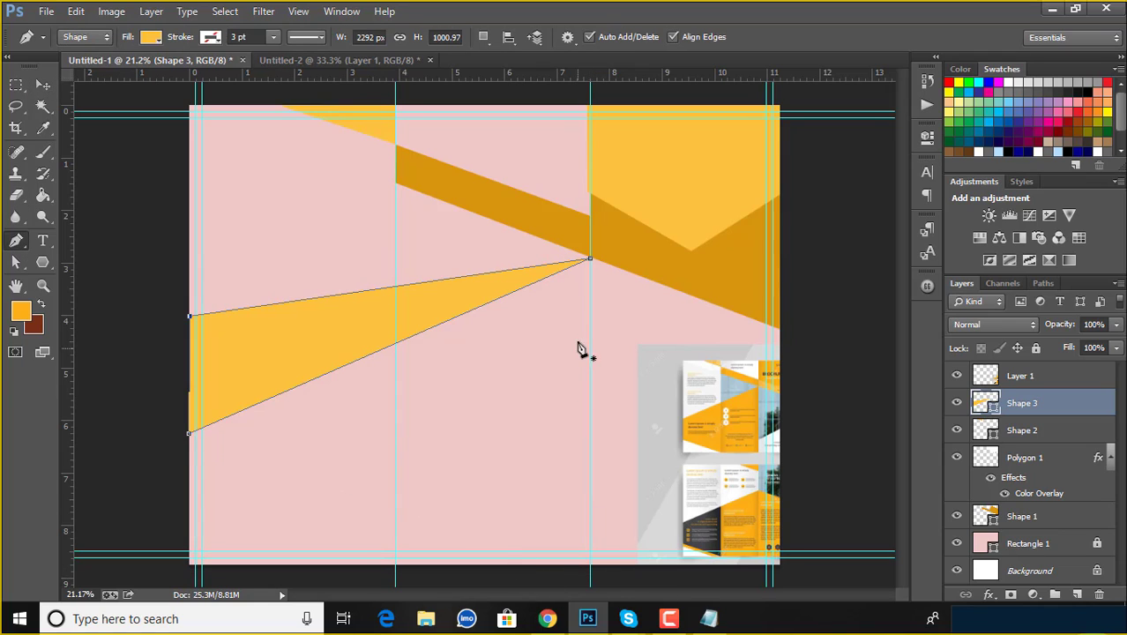
Draw a new five-point Shape 4 covering the lower-left and middle panels.
left_click(590, 567)
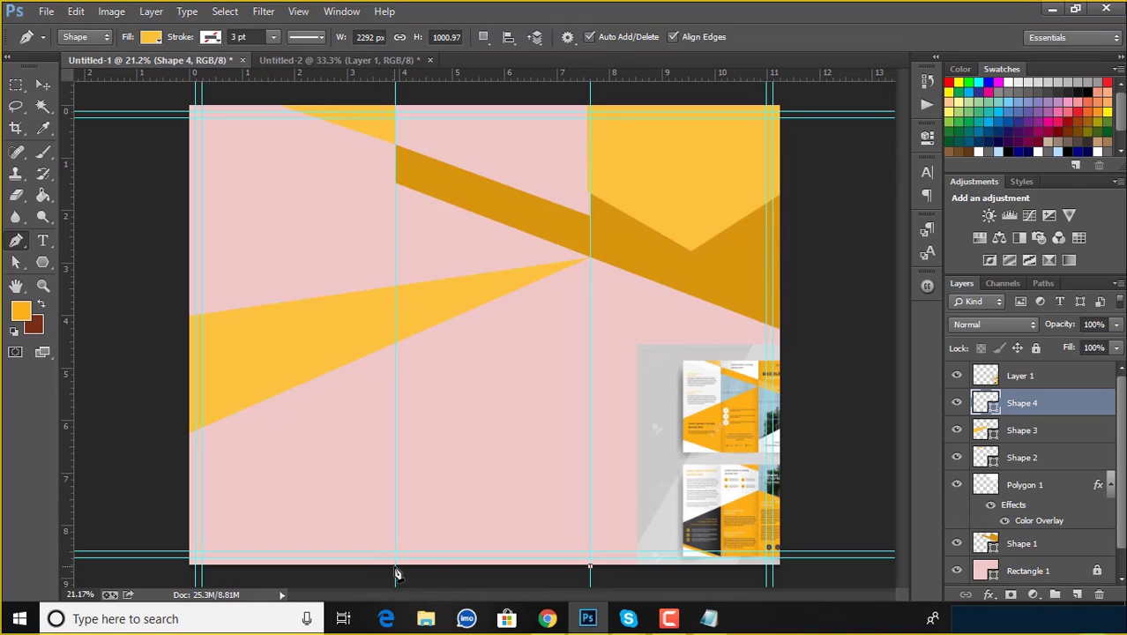
left_click(396, 567)
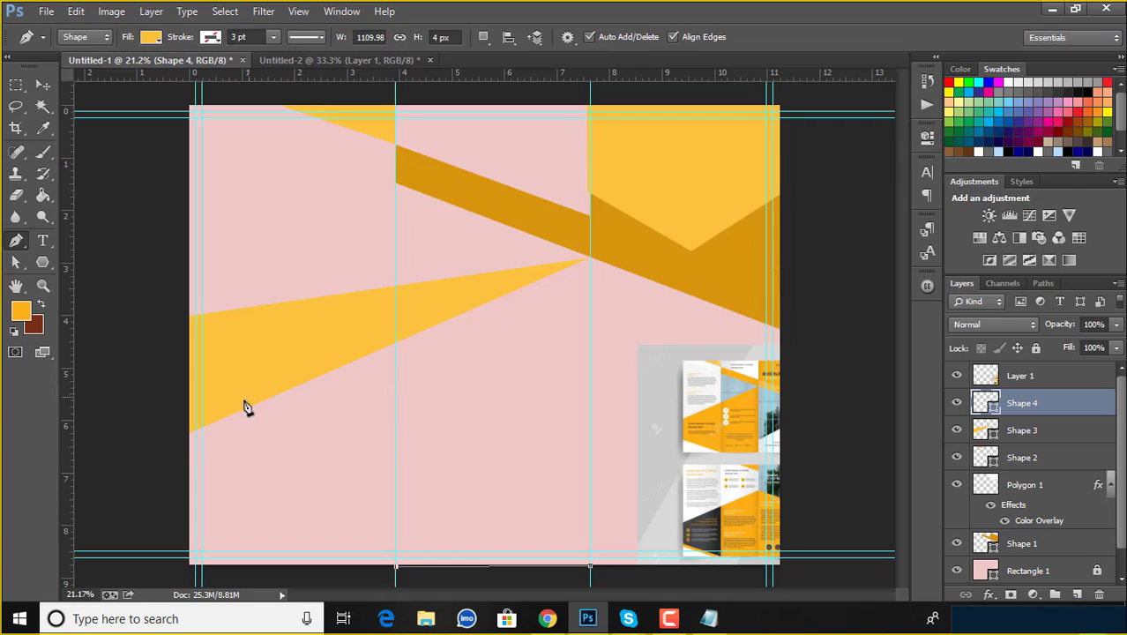
left_click(189, 436)
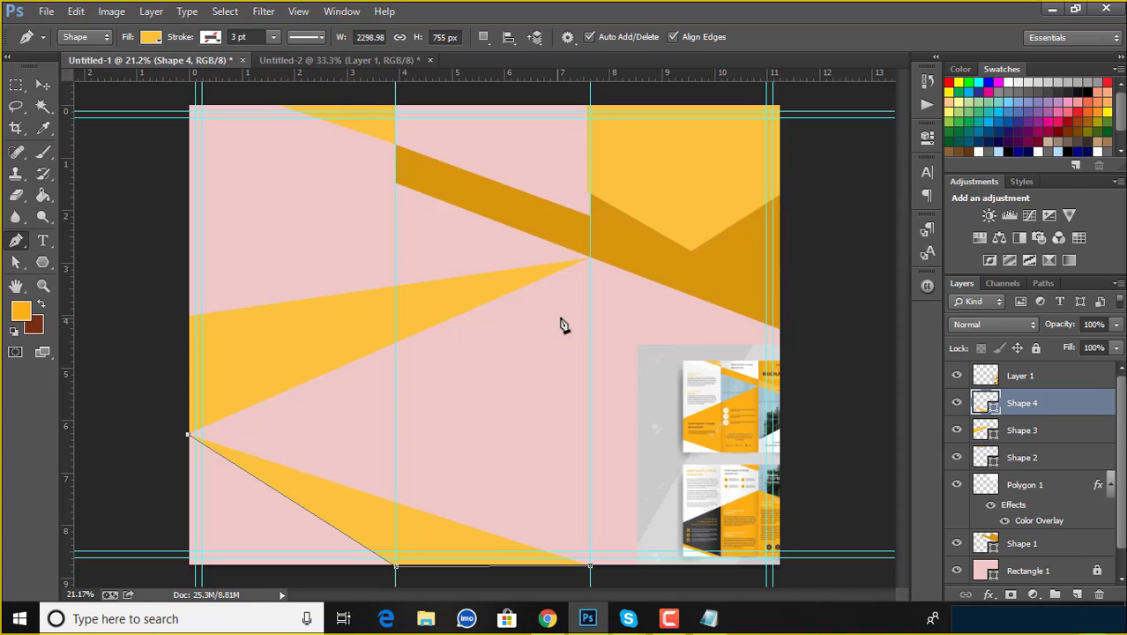
left_click(188, 316)
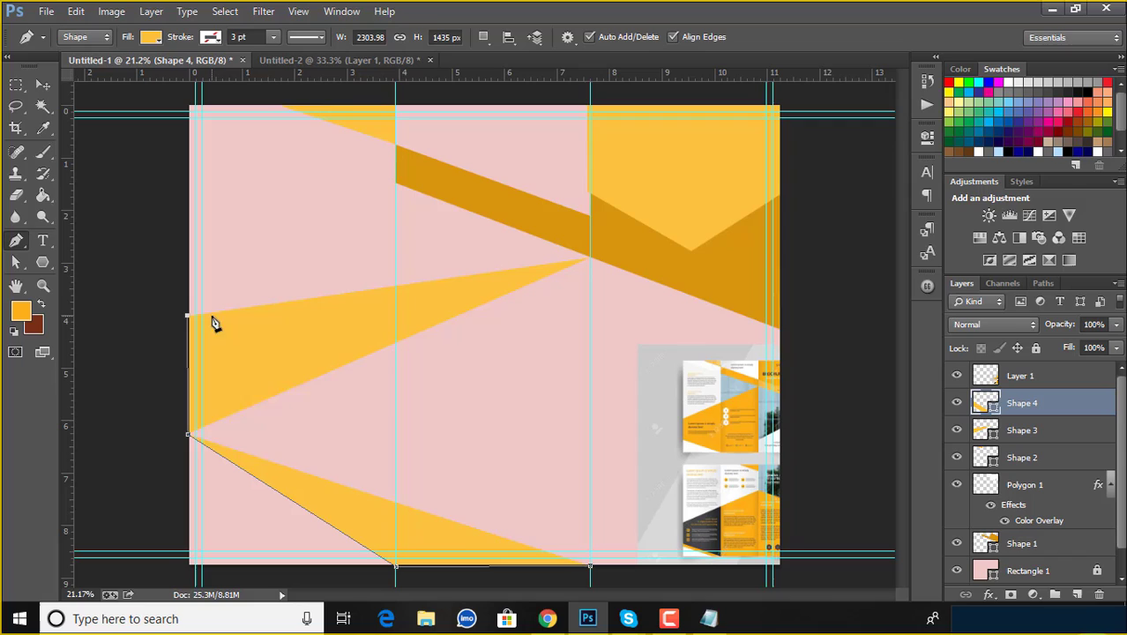
left_click(590, 258)
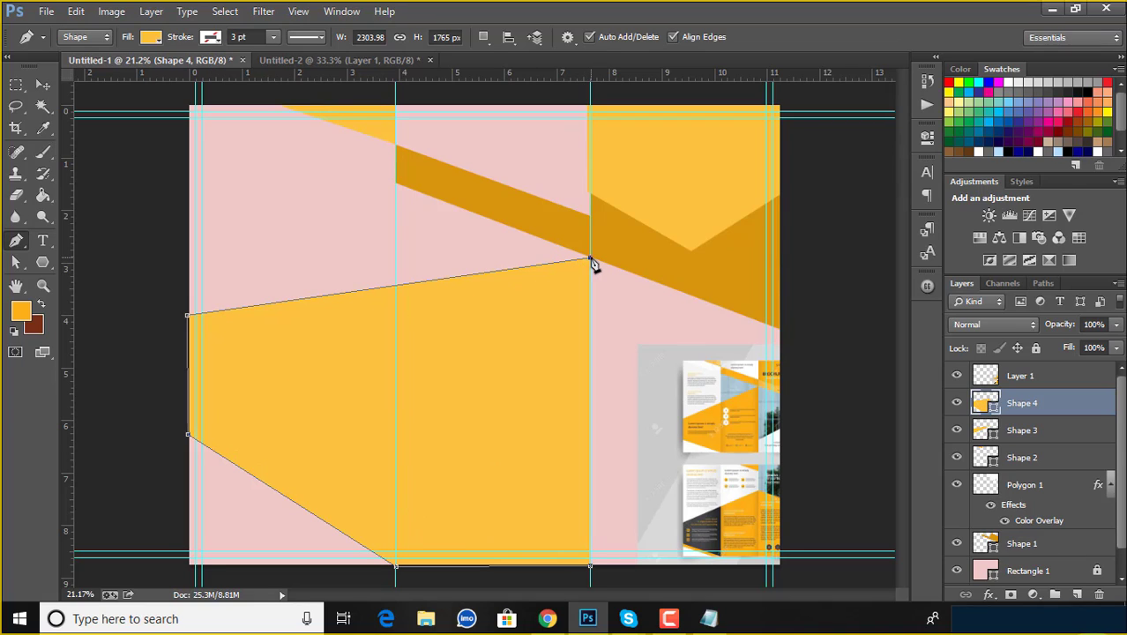
left_click(590, 565)
left_click(42, 84)
Fill Shape 4 with the canvas yellow R251 G194 B61, replacing Shape 3.
left_click(163, 300)
left_click(1023, 431)
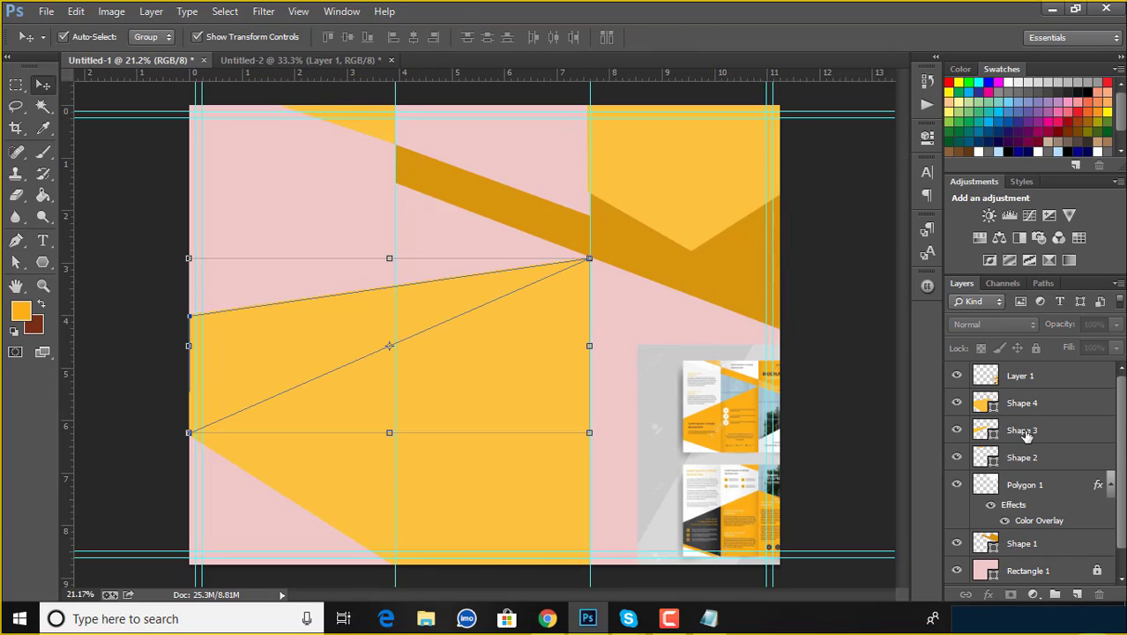
left_click(1025, 432)
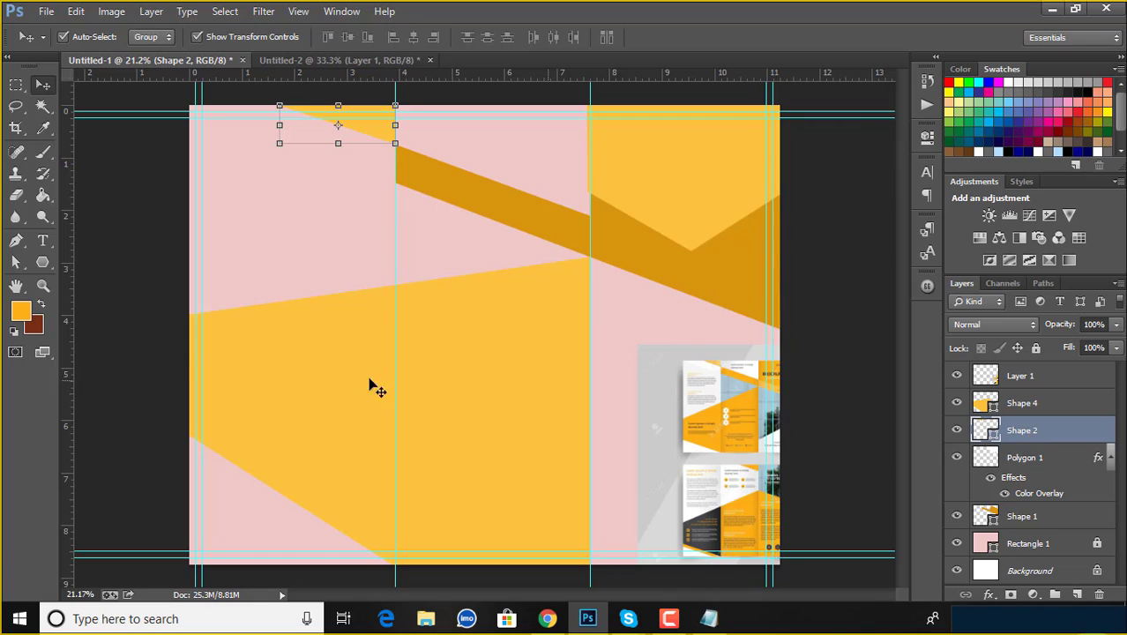
left_click(173, 342)
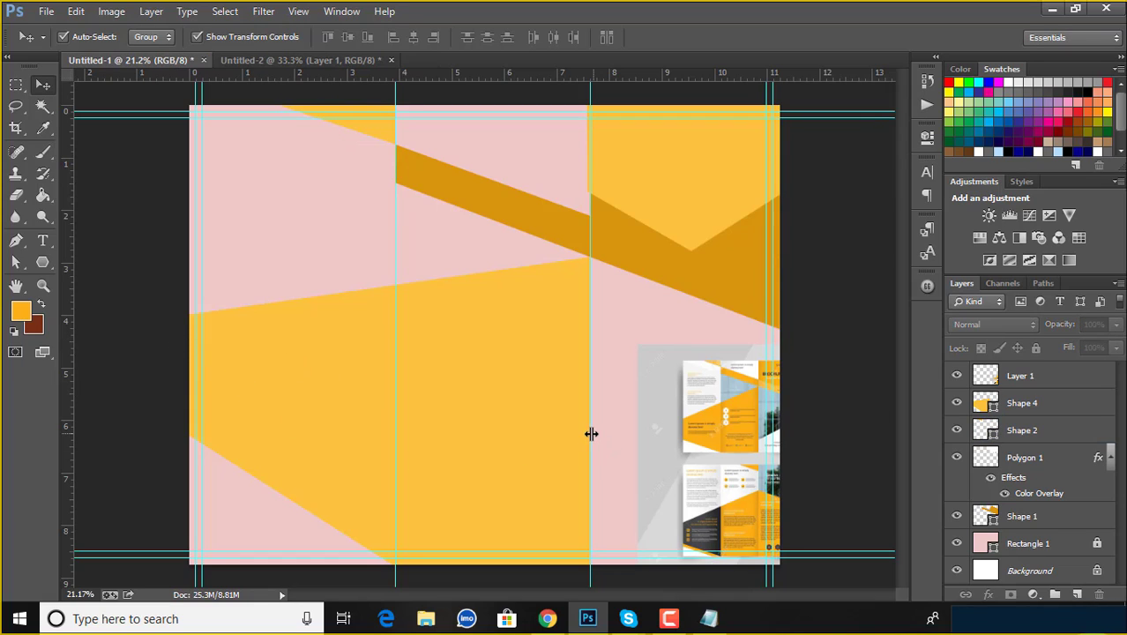
left_click(578, 404)
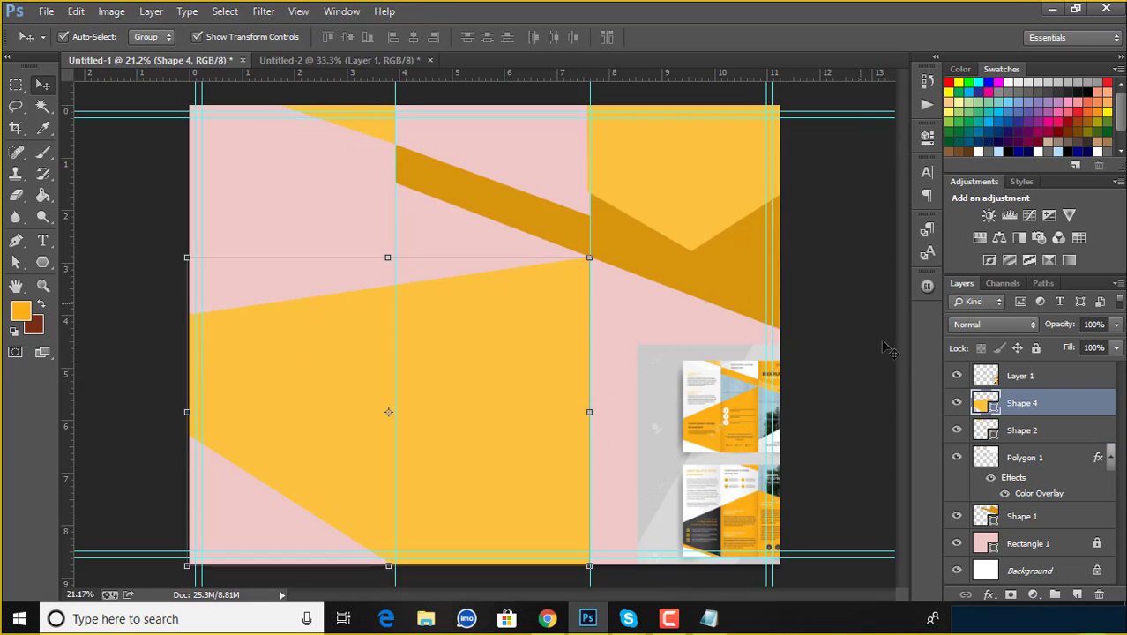
double_click(990, 406)
left_click(671, 245)
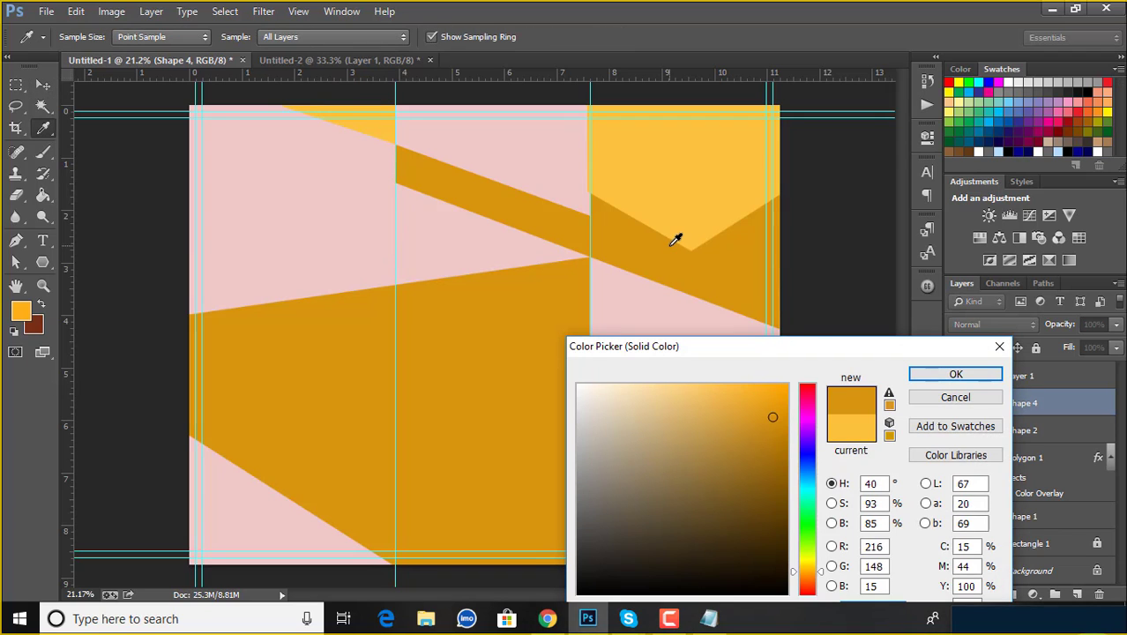
left_click(676, 394)
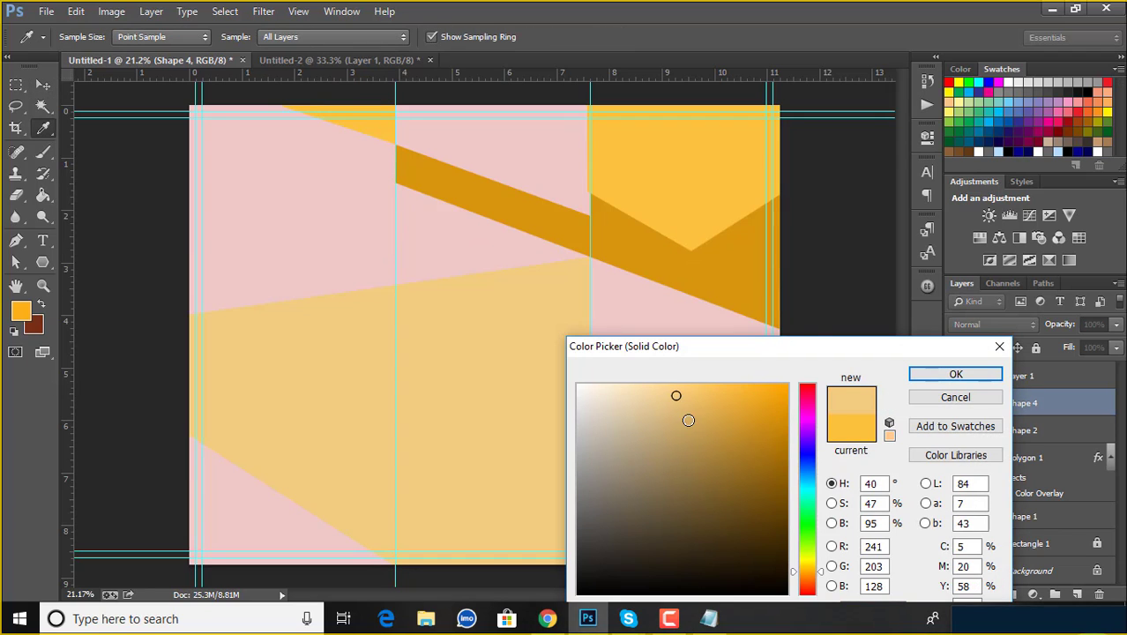
left_click(646, 121)
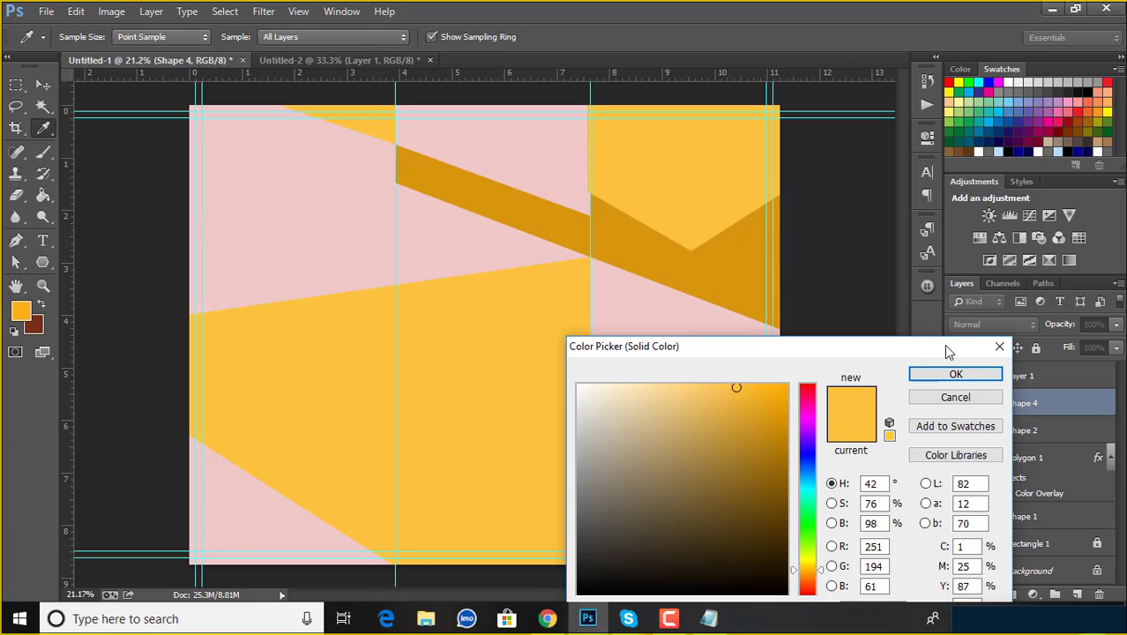
left_click(948, 376)
Narrow Polygon 1 from its left side to about 98.66% width and commit.
key("v")
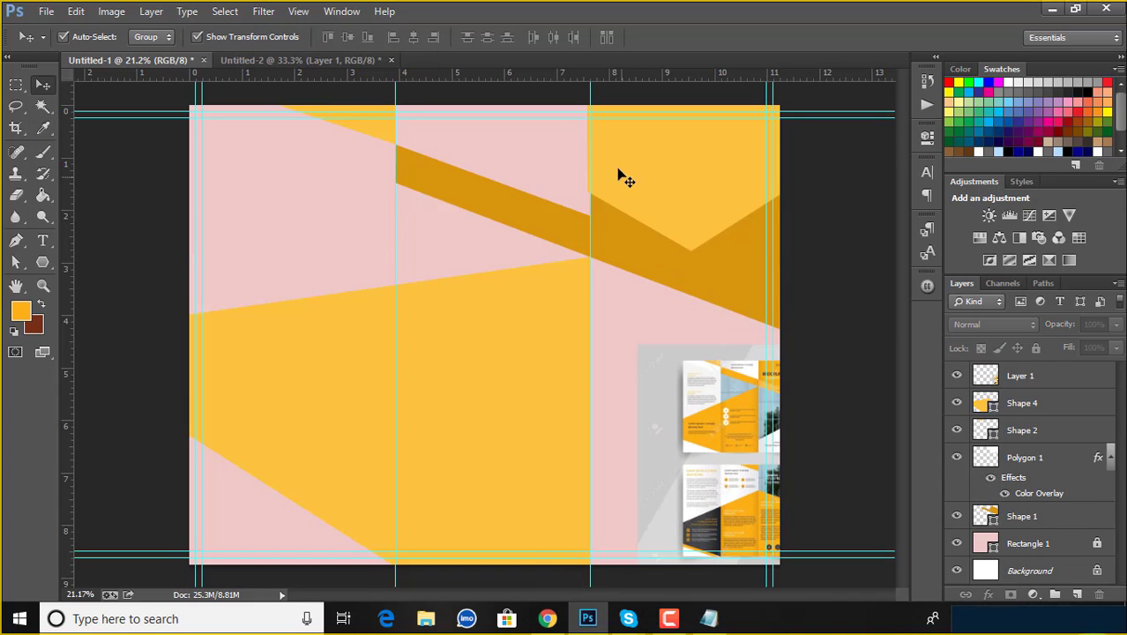
scroll(617, 172, "up", 2)
scroll(600, 163, "up", 2)
left_click(717, 150)
scroll(716, 151, "down", 1)
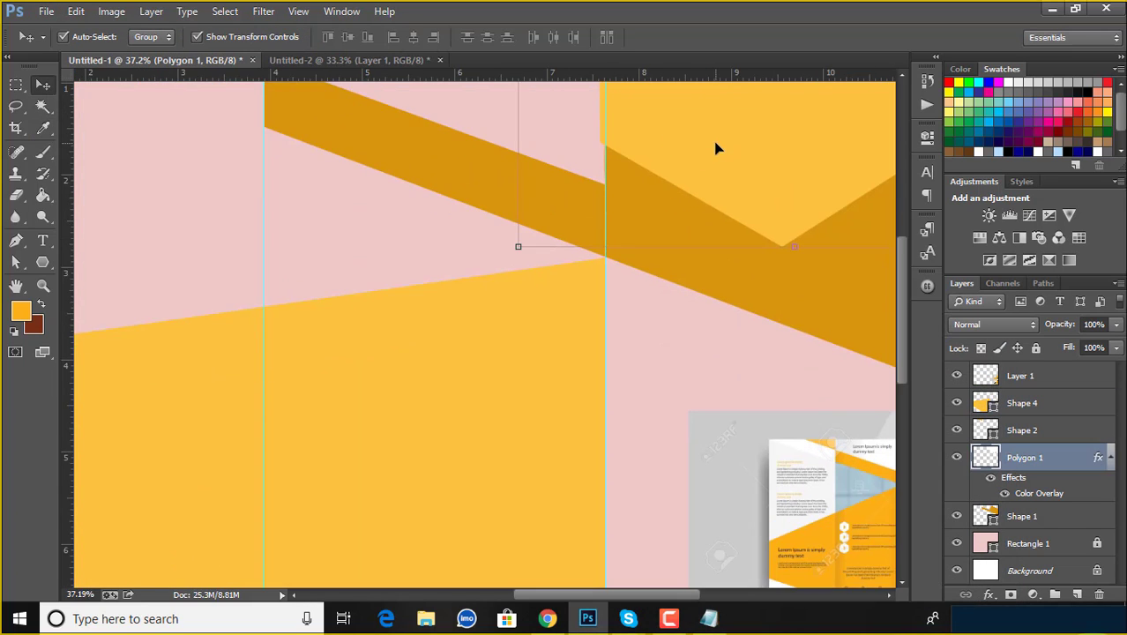
scroll(717, 151, "down", 1)
scroll(715, 151, "up", 2)
scroll(712, 150, "up", 1)
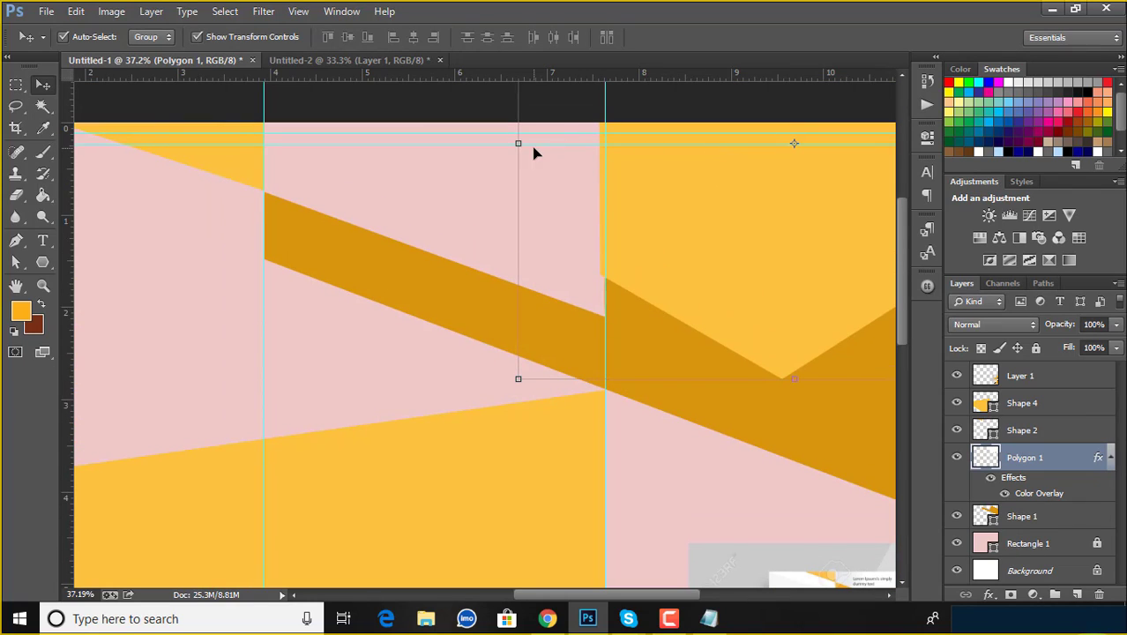
left_click_drag(519, 146, 526, 143)
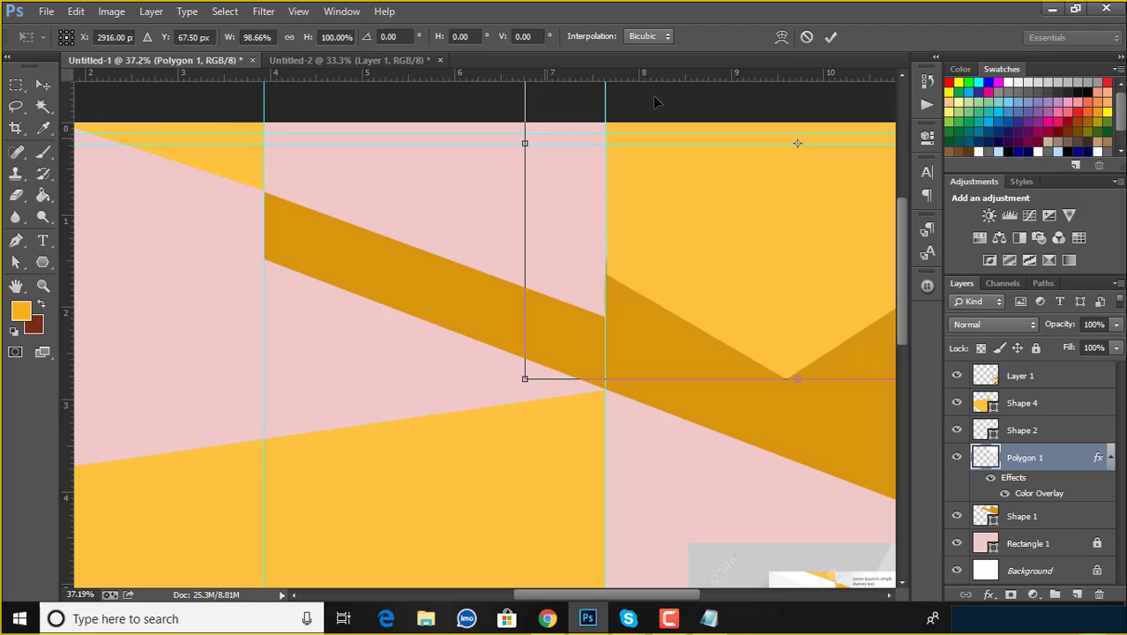
left_click(830, 37)
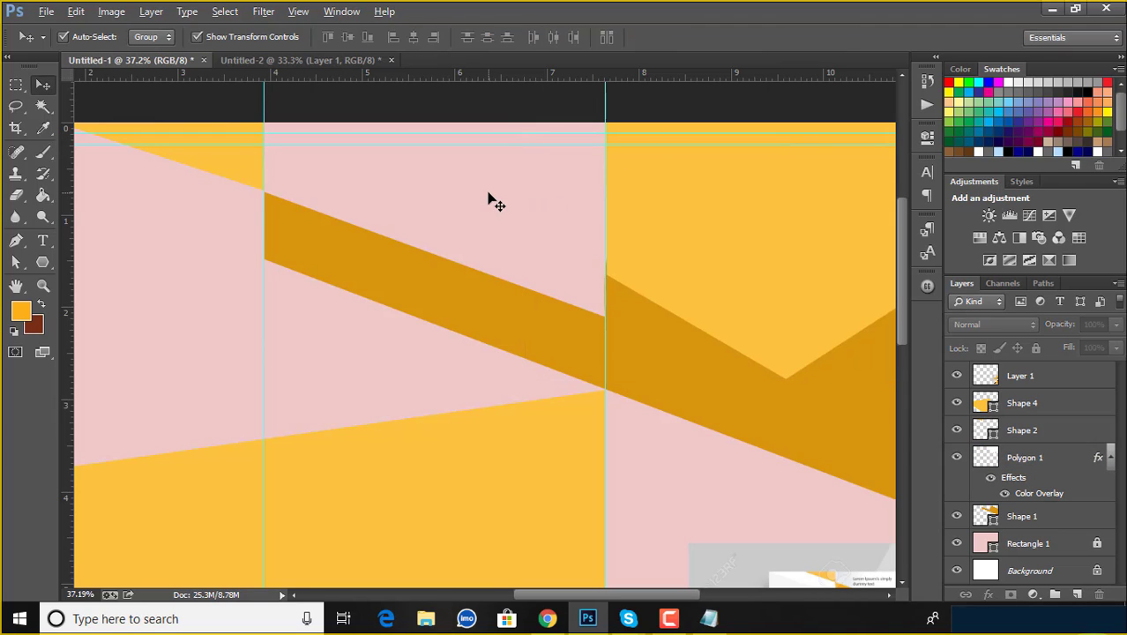
scroll(490, 198, "down", 3)
scroll(490, 198, "down", 1)
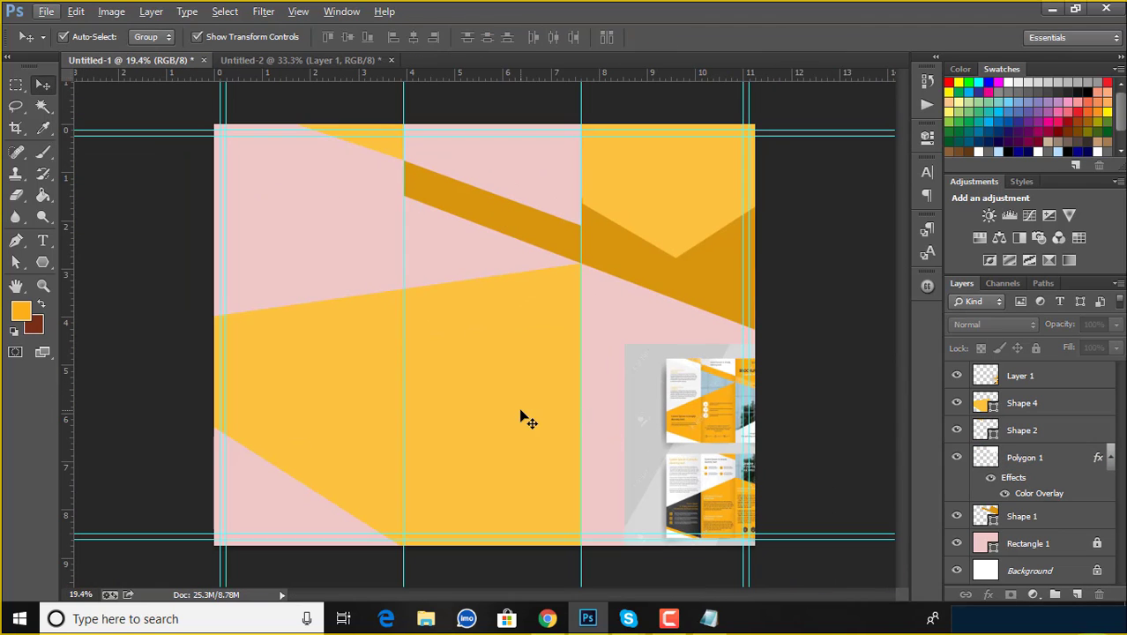
Open lipsum.com in a new Chrome tab.
left_click(548, 618)
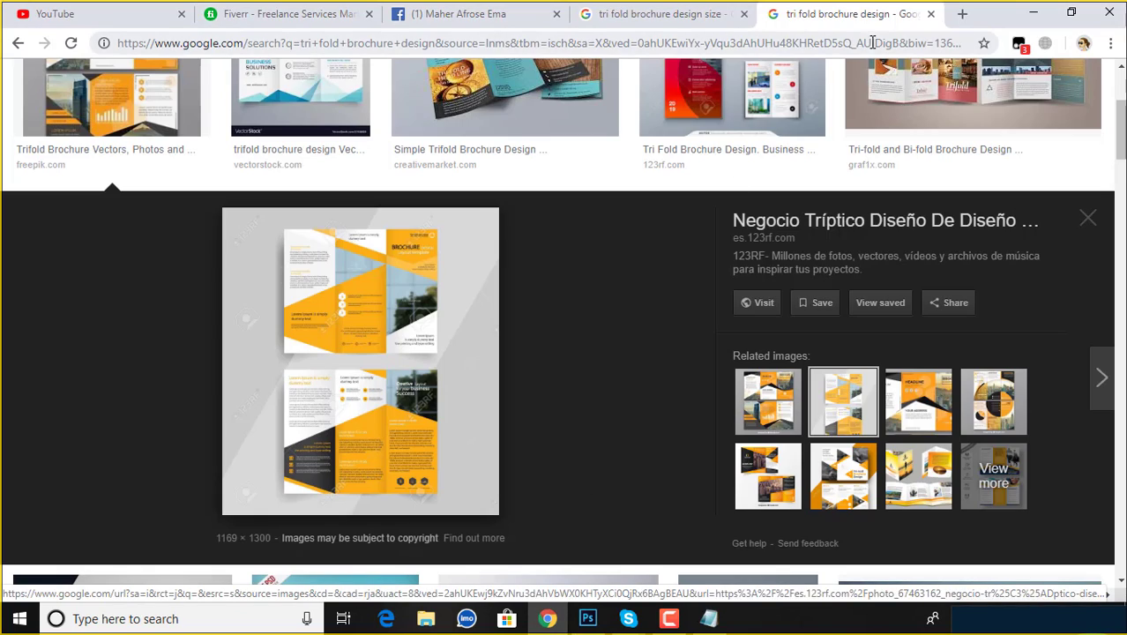
left_click(962, 14)
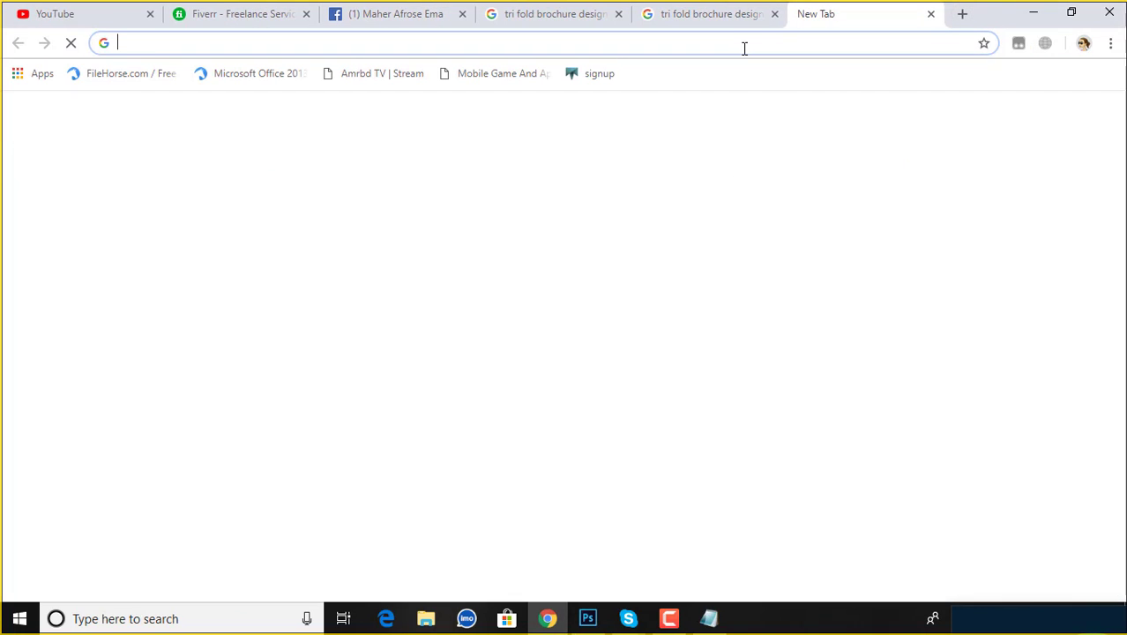
type("lore")
left_click(549, 105)
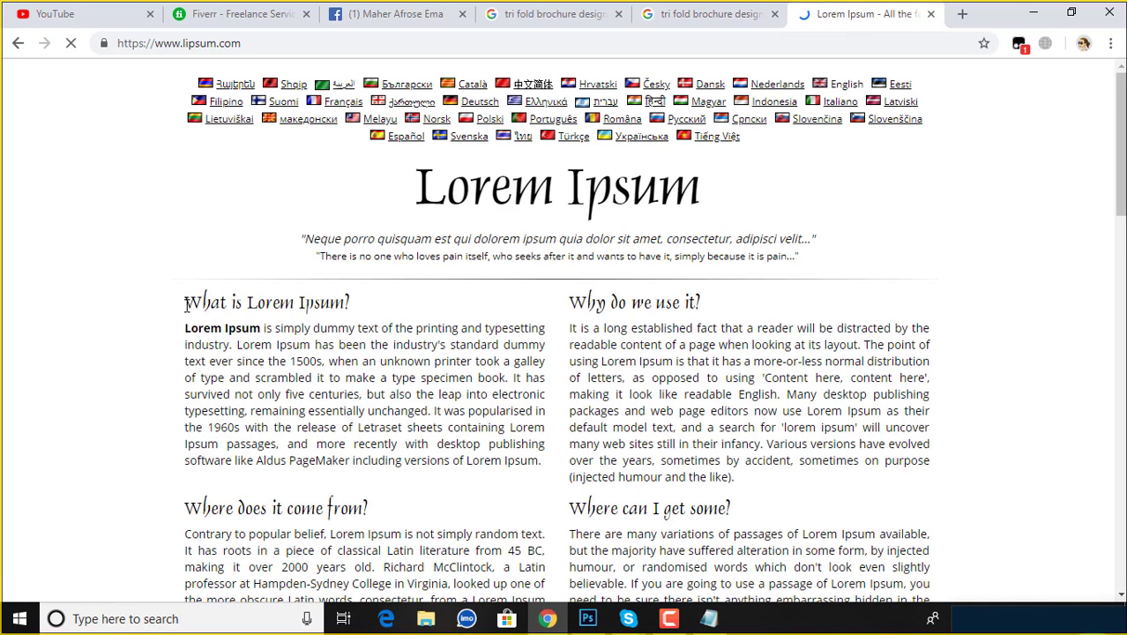
Copy the 'What is Lorem Ipsum?' heading and its opening lines.
left_click_drag(187, 299, 930, 481)
left_click(224, 310)
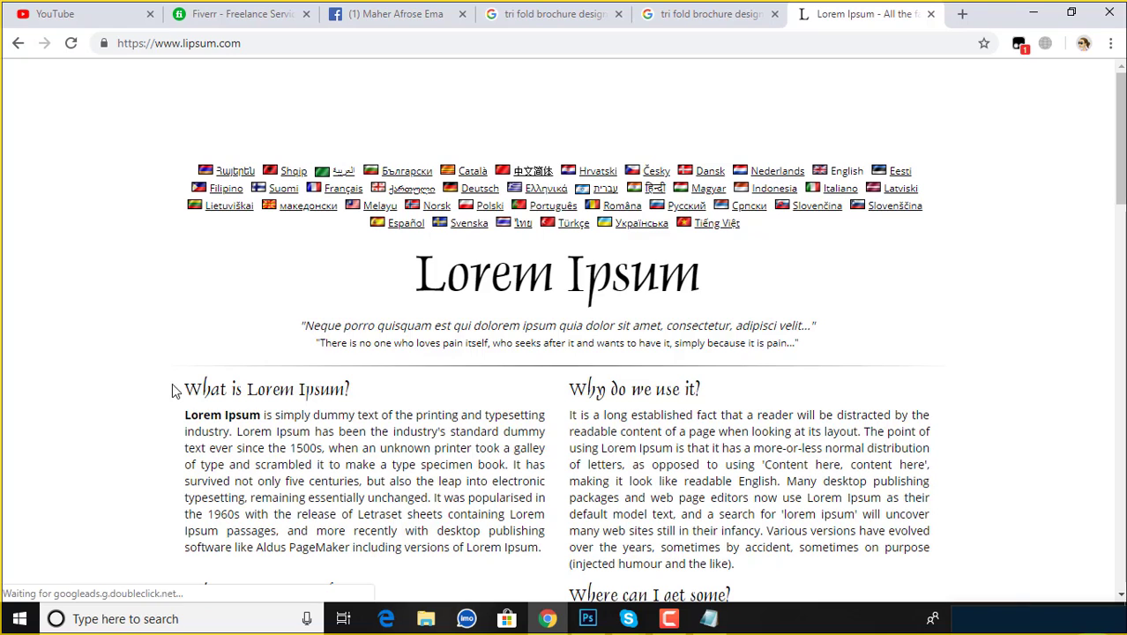
mouse_move(189, 386)
left_mouse_down()
mouse_move(604, 446)
mouse_move(490, 434)
left_mouse_up()
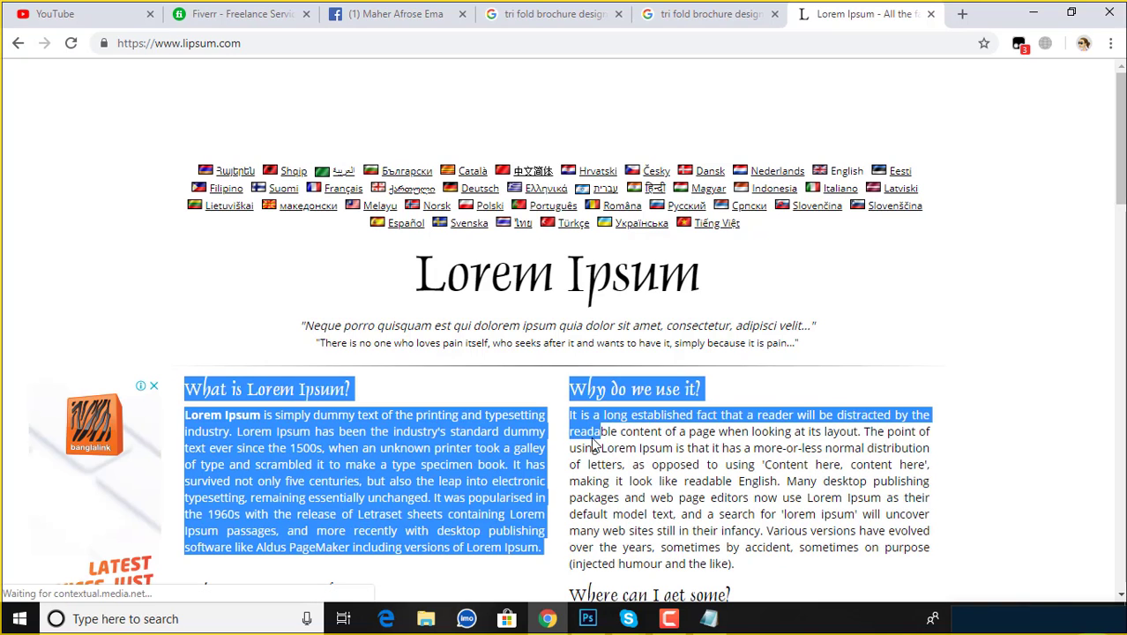
right_click(500, 436)
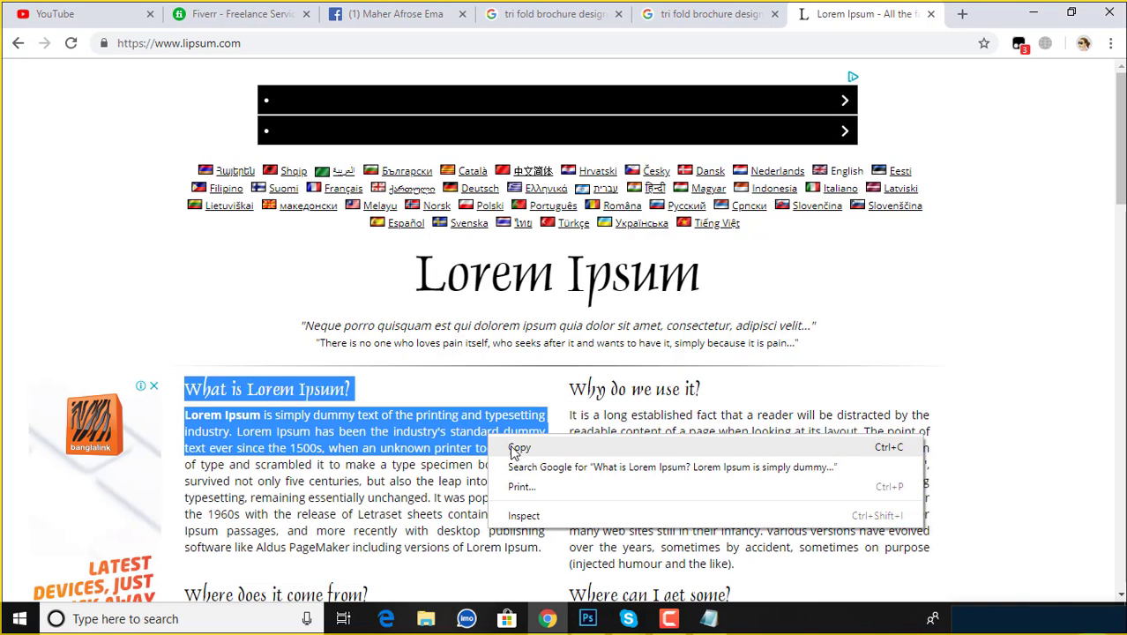
left_click(515, 451)
left_click(587, 618)
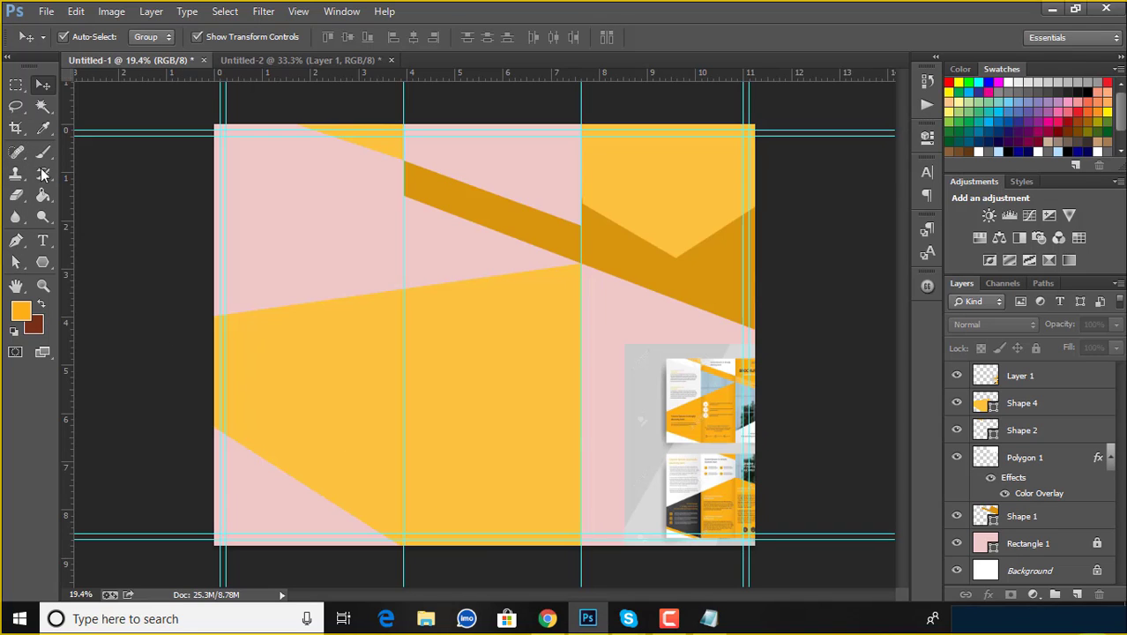
Draw a paragraph text box on the left yellow panel and paste the Lorem Ipsum text.
left_click(45, 248)
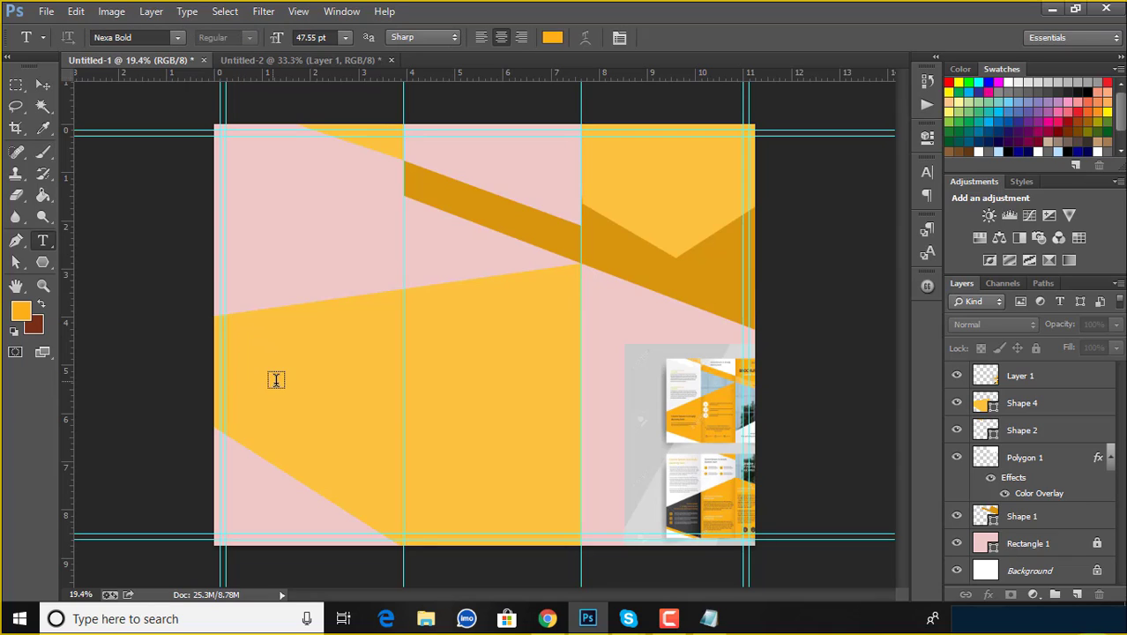
left_click_drag(306, 393, 265, 370)
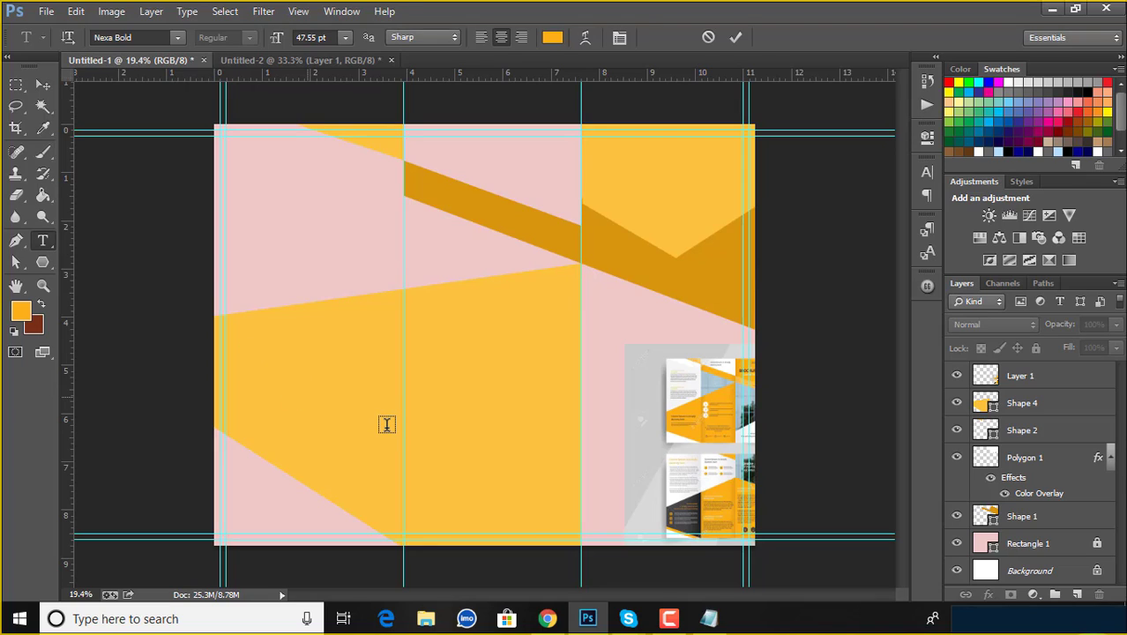
left_click_drag(267, 379, 387, 433)
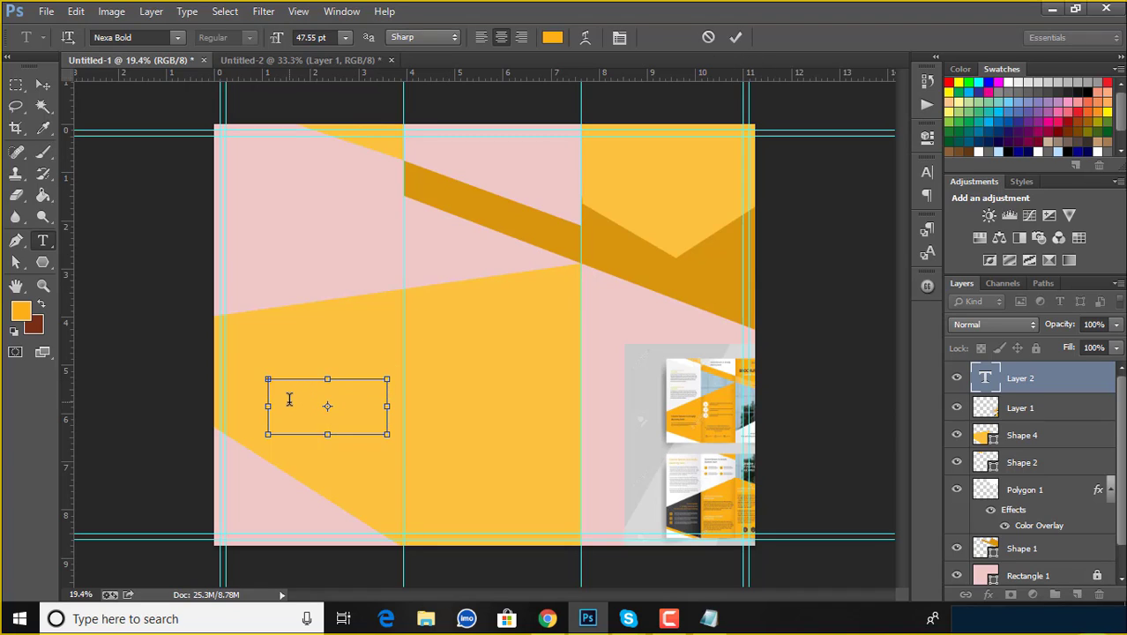
type("What is")
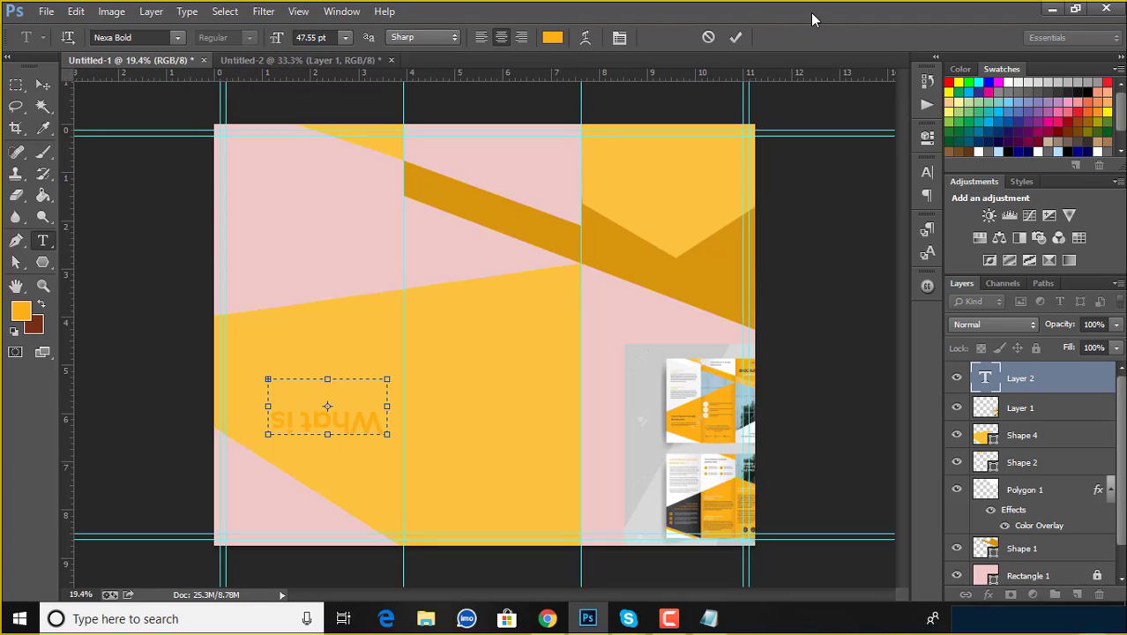
left_click(707, 41)
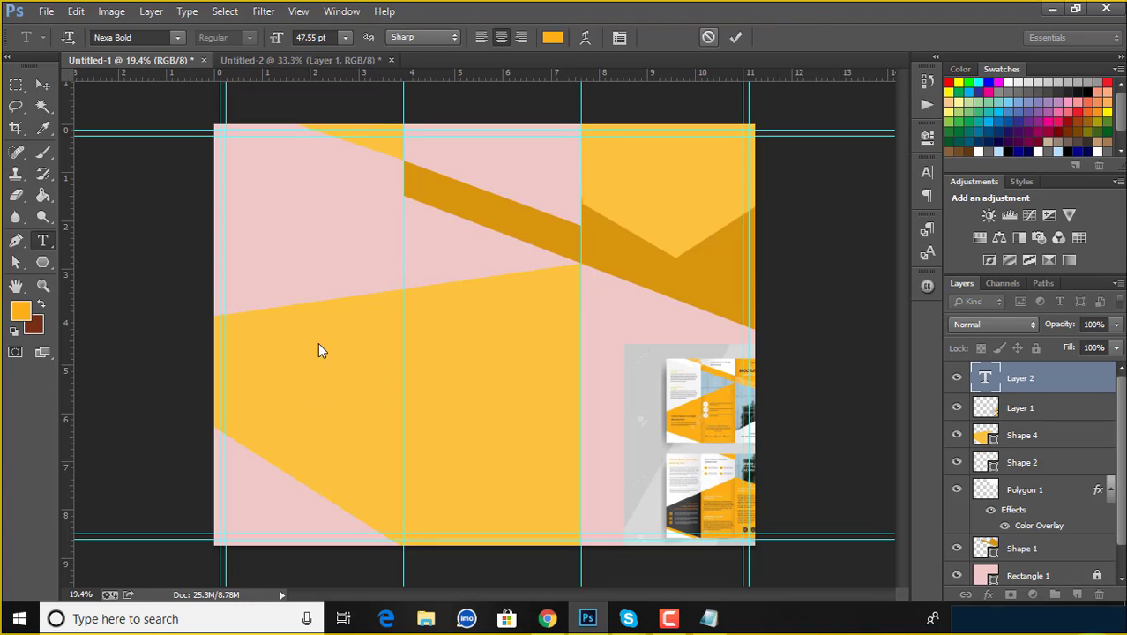
left_click_drag(242, 344, 379, 414)
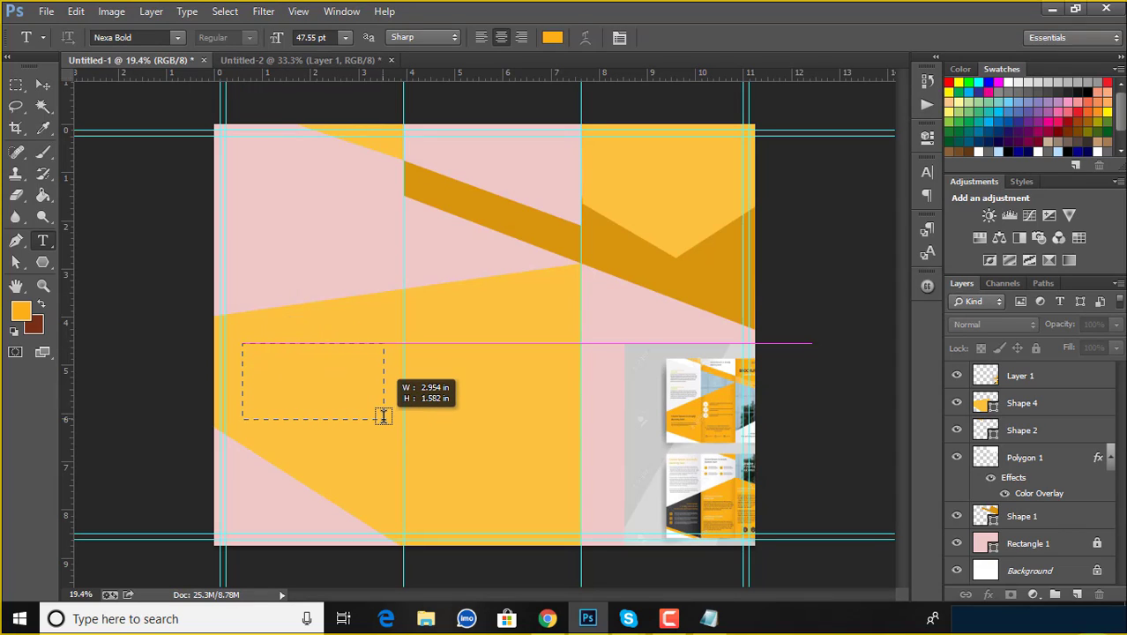
key("Escape")
left_click_drag(390, 410, 384, 419)
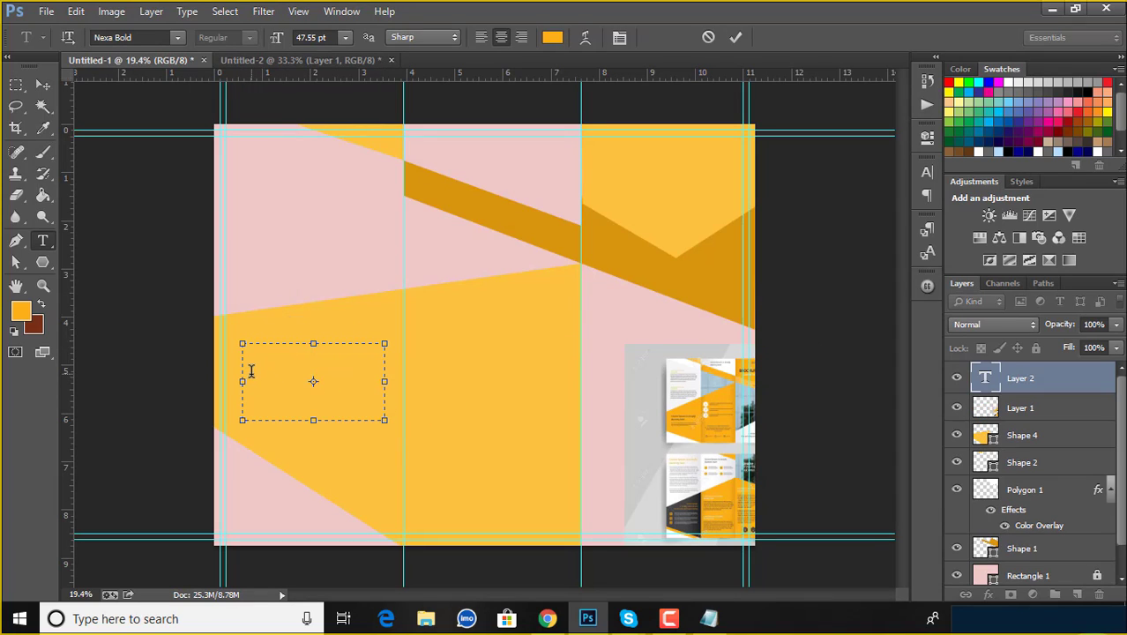
key("ctrl+v")
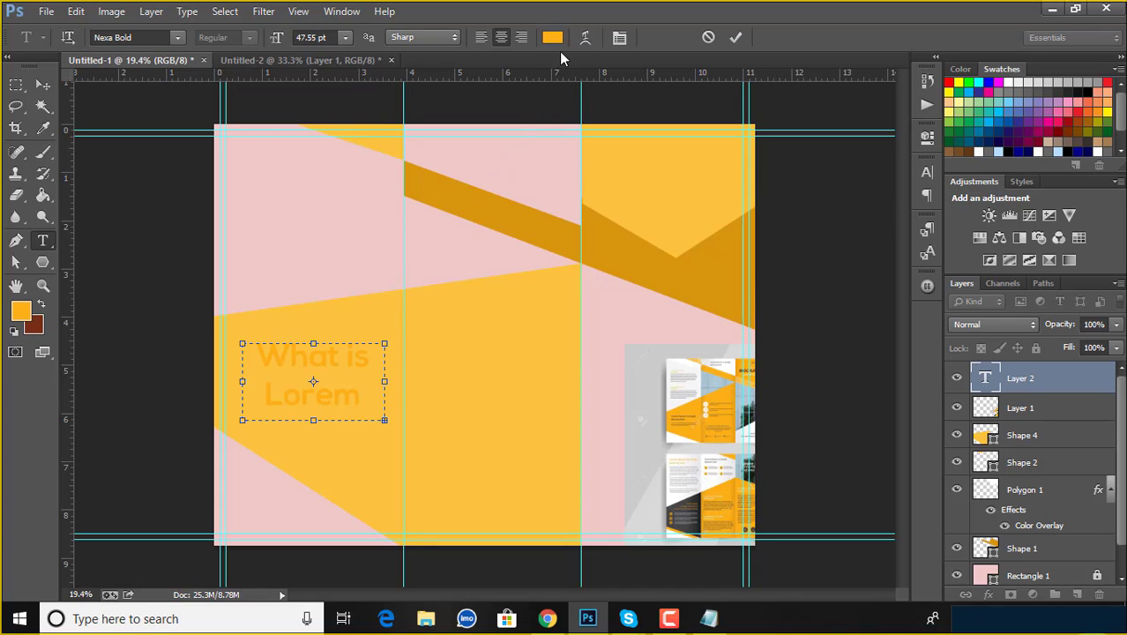
Set the pasted text colour to black and select all of the text.
left_click(552, 38)
mouse_move(632, 487)
left_mouse_down()
mouse_move(590, 539)
mouse_move(580, 592)
left_mouse_up()
left_click(956, 373)
key("ctrl+a")
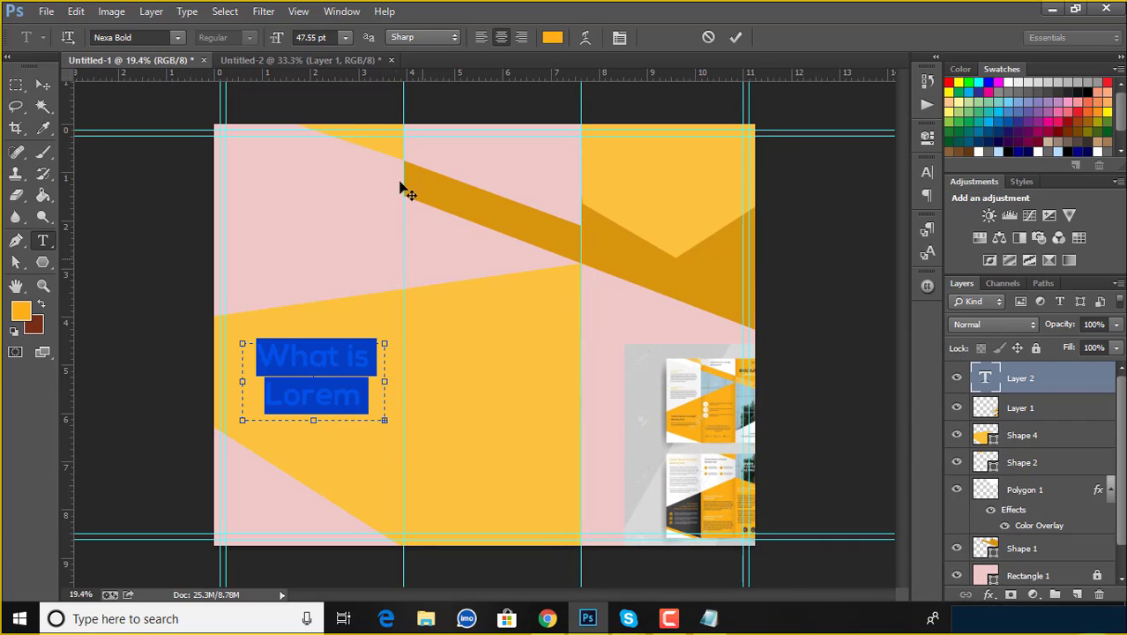
left_click(553, 38)
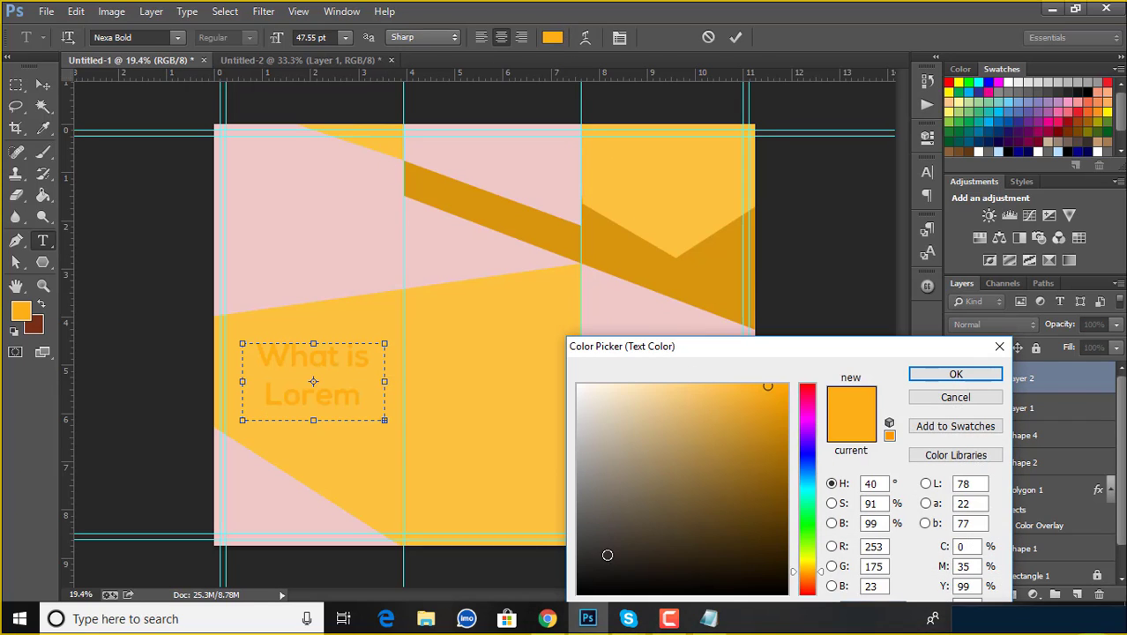
Apply pure black to the Lorem Ipsum text.
left_click(671, 470)
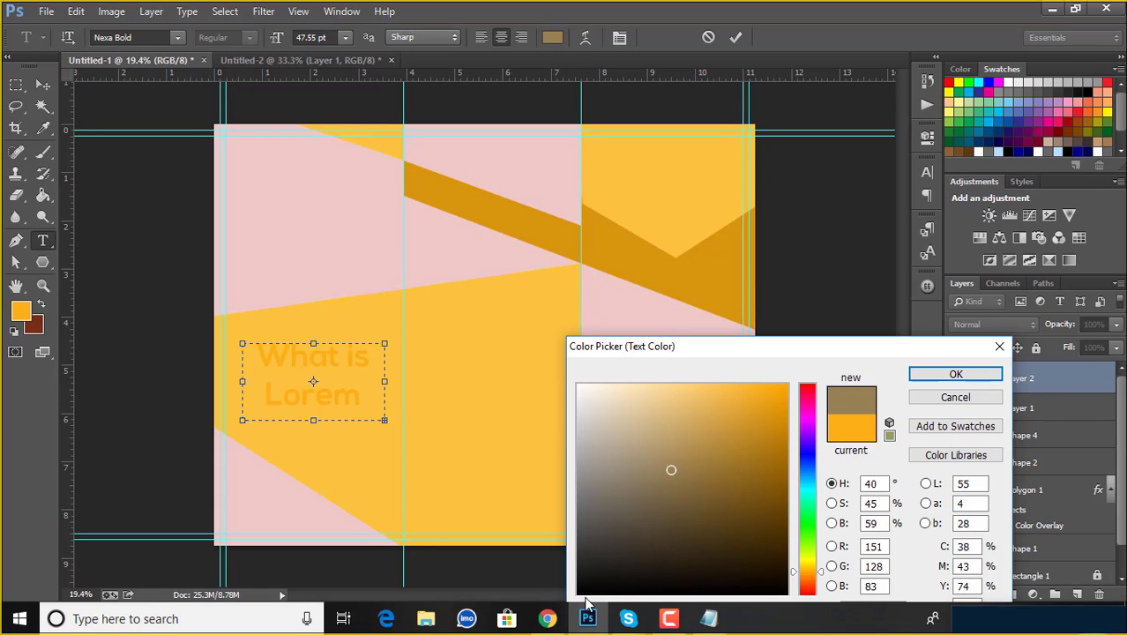
left_click_drag(684, 476, 578, 591)
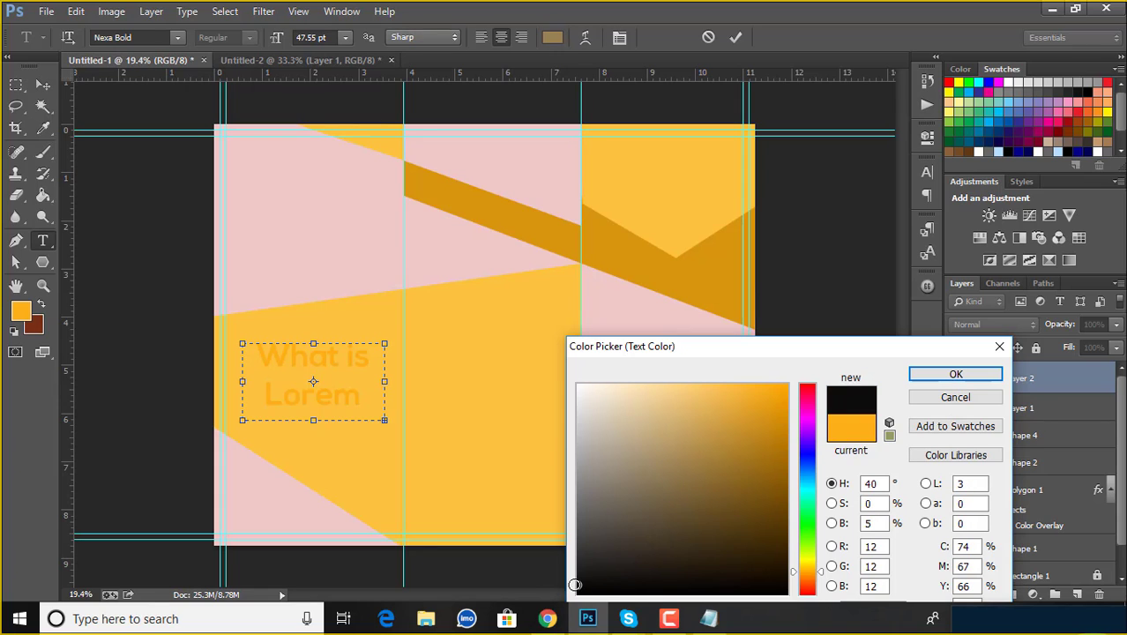
left_click(944, 377)
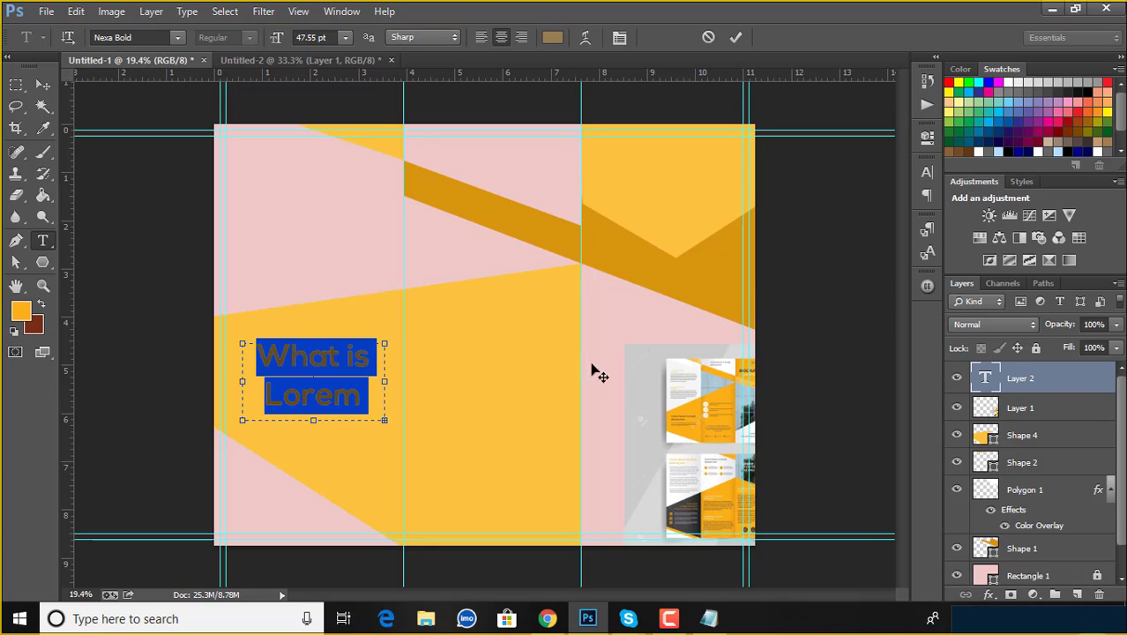
left_click(553, 38)
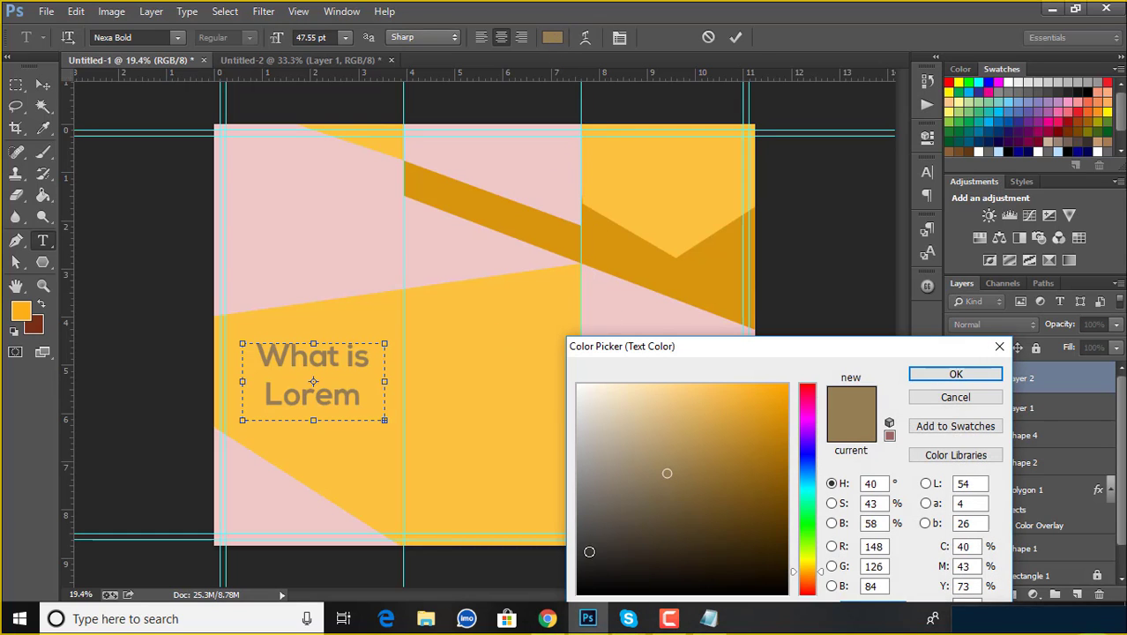
left_click_drag(589, 552, 598, 580)
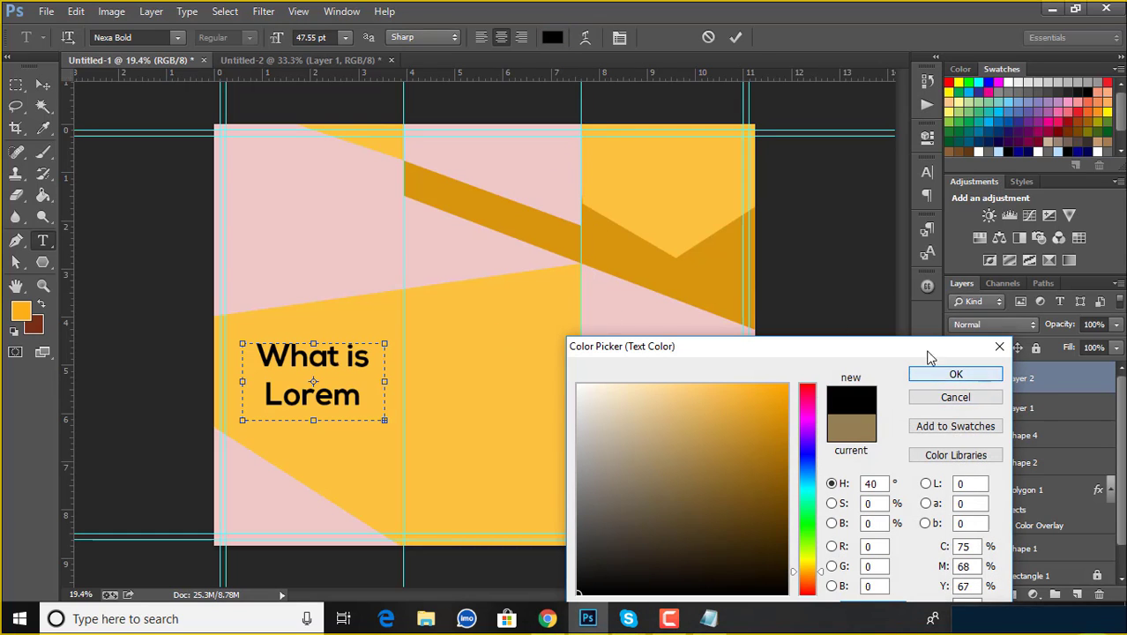
left_click(954, 374)
Set the text size to 12 pt so the whole paragraph fits its box.
left_click(344, 37)
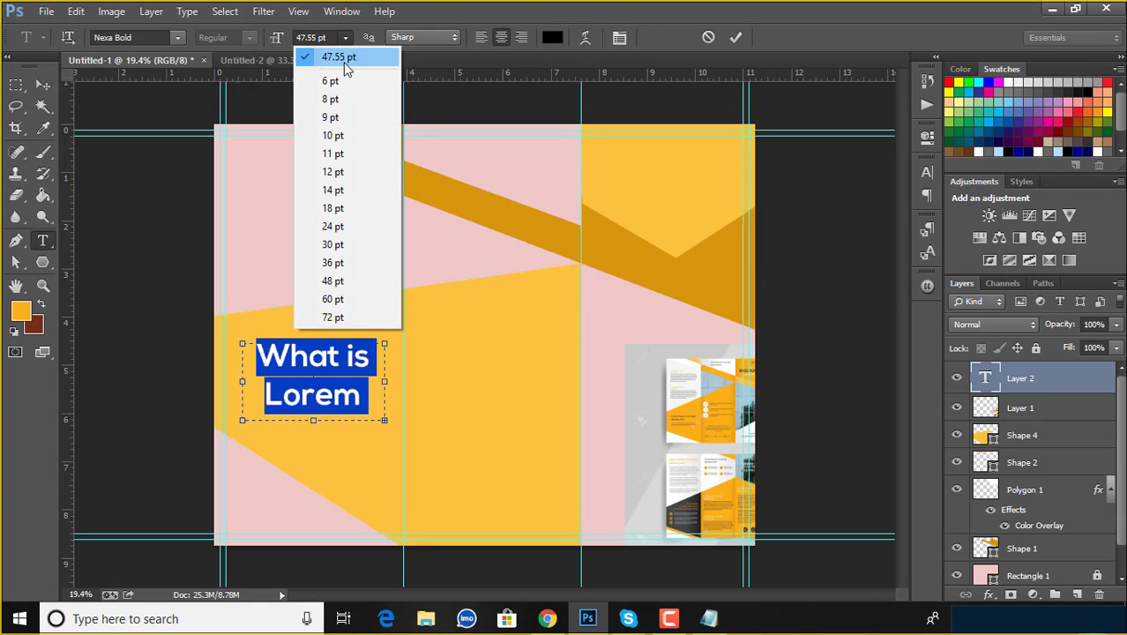
left_click(336, 118)
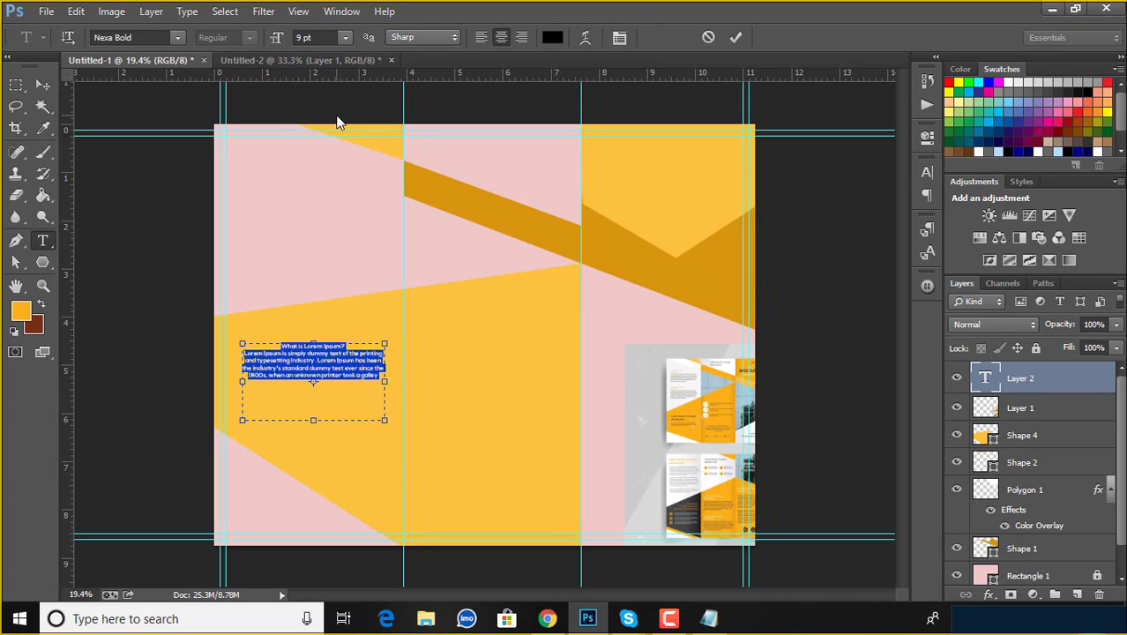
left_click(346, 37)
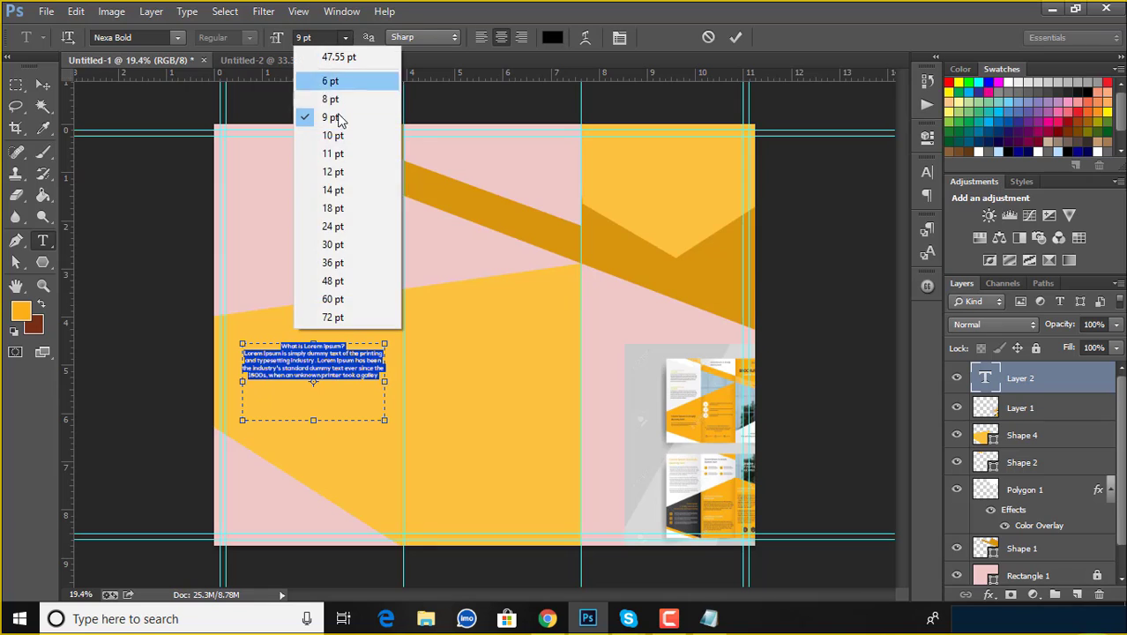
left_click(332, 227)
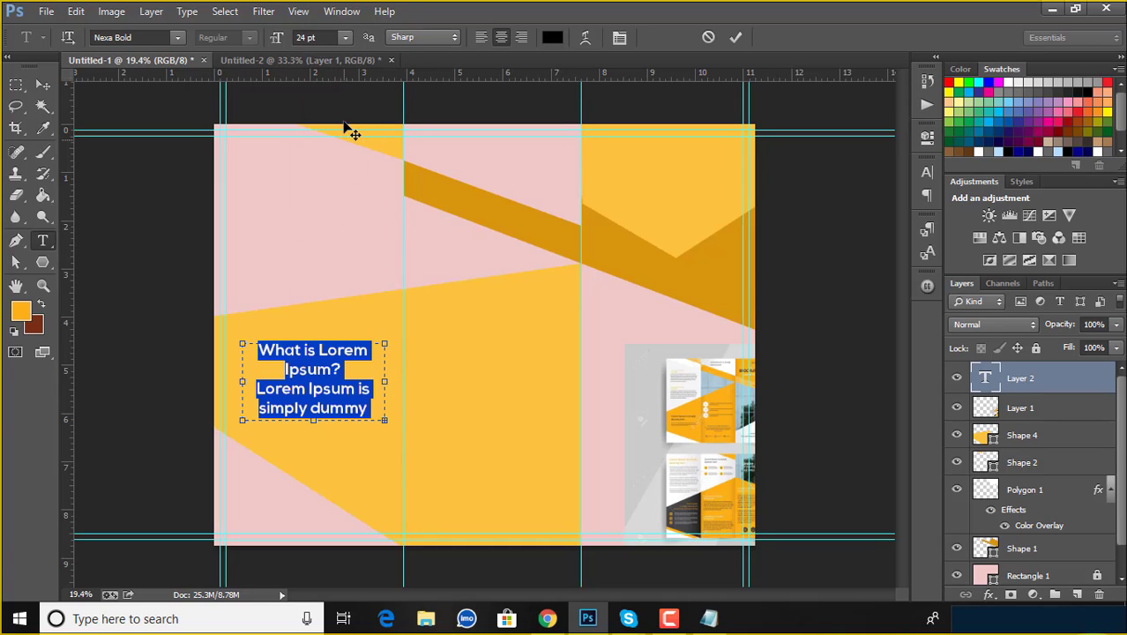
left_click(346, 39)
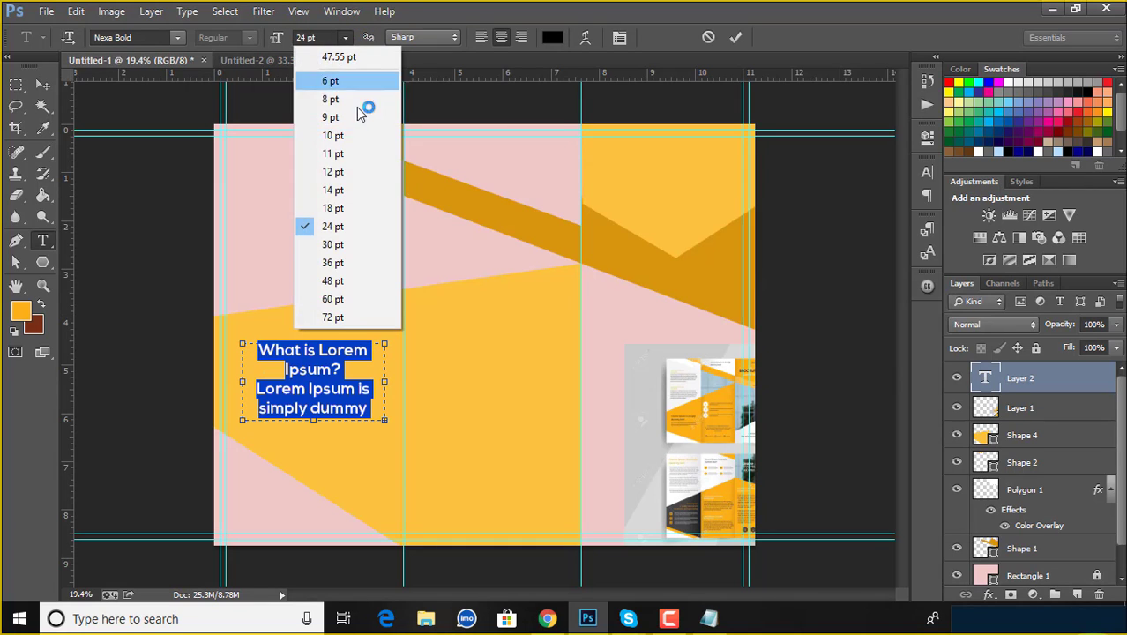
left_click(332, 186)
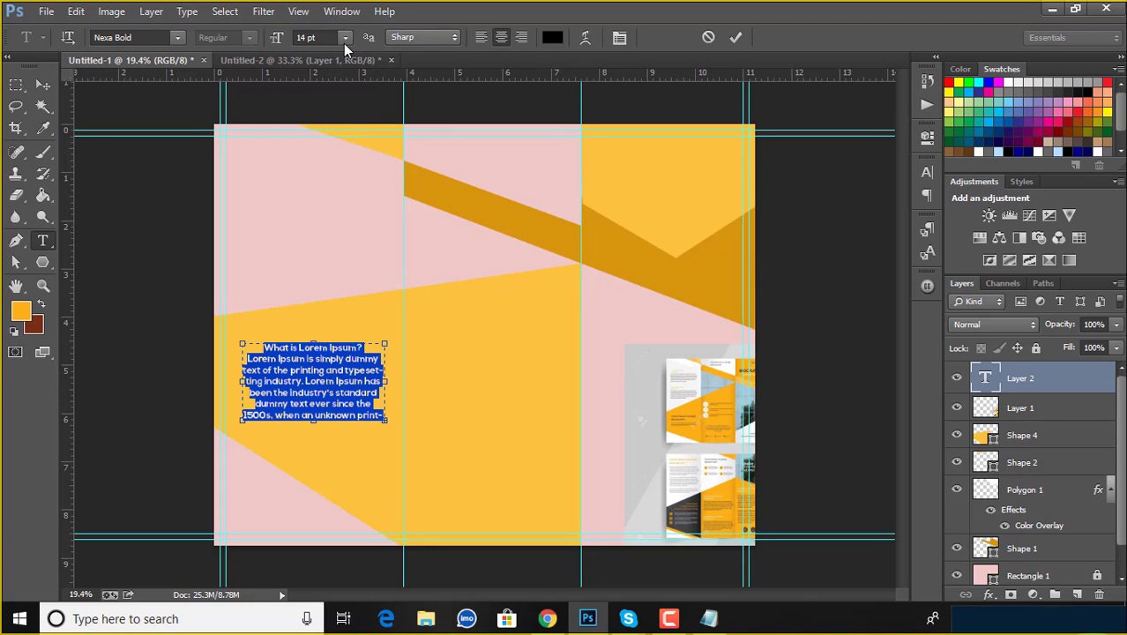
left_click(344, 39)
left_click(332, 172)
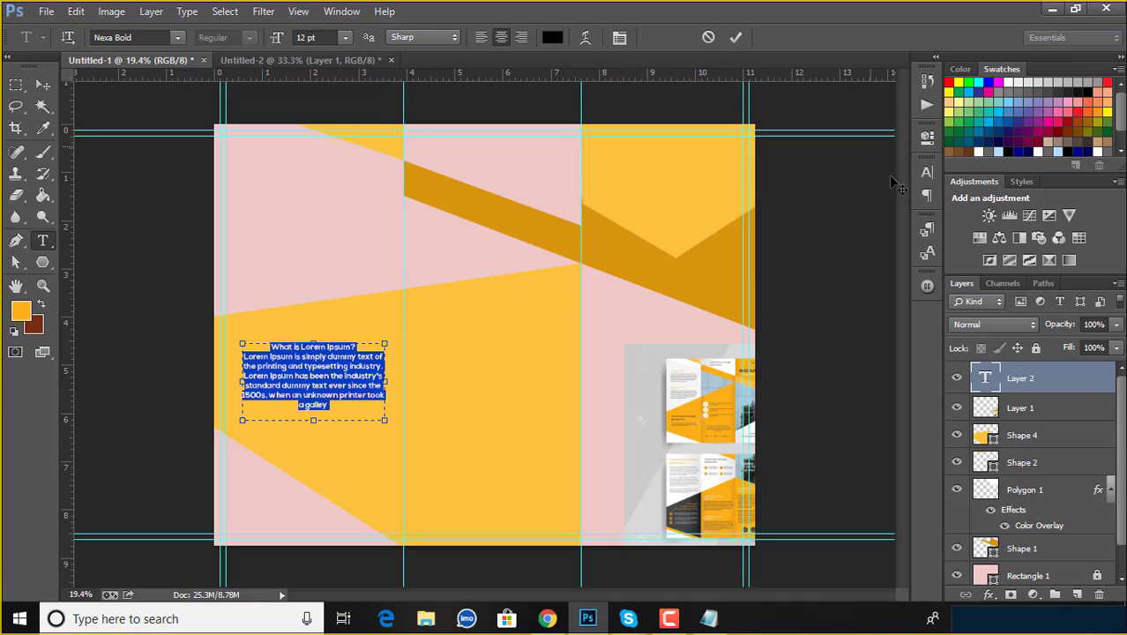
left_click(927, 178)
Justify the Lorem Ipsum paragraph with the last line aligned left.
left_click(811, 162)
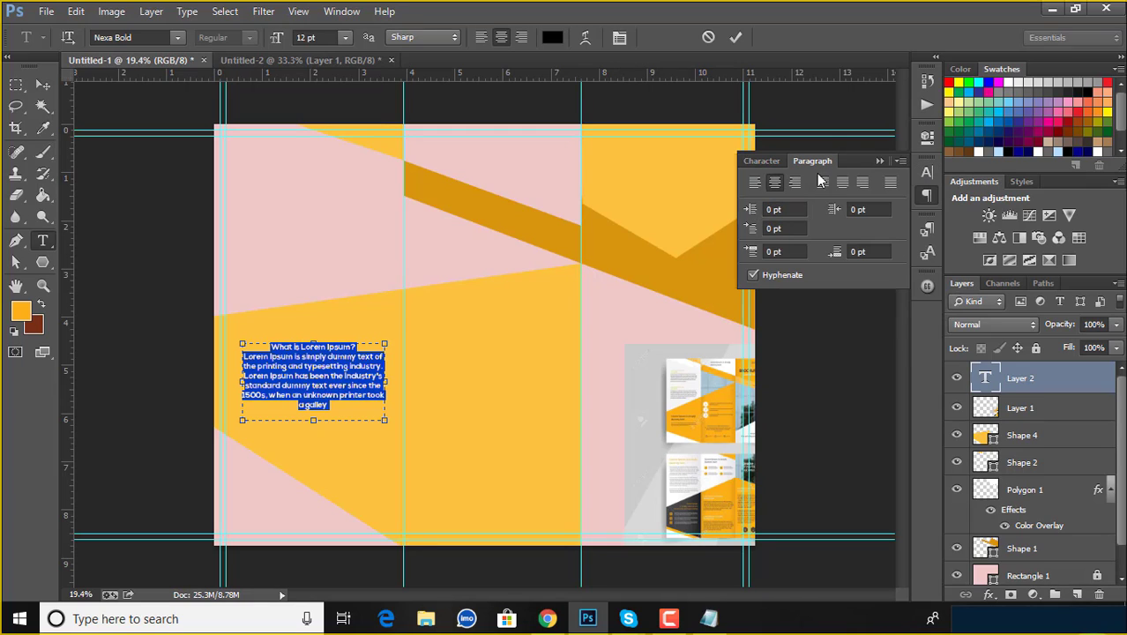
left_click(862, 183)
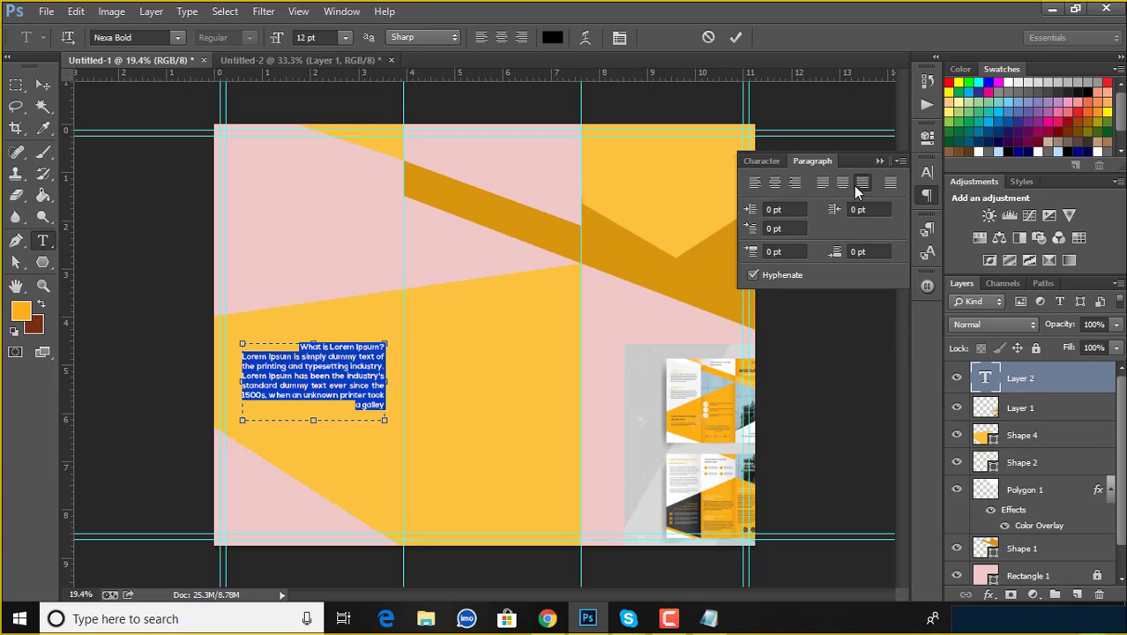
left_click(821, 183)
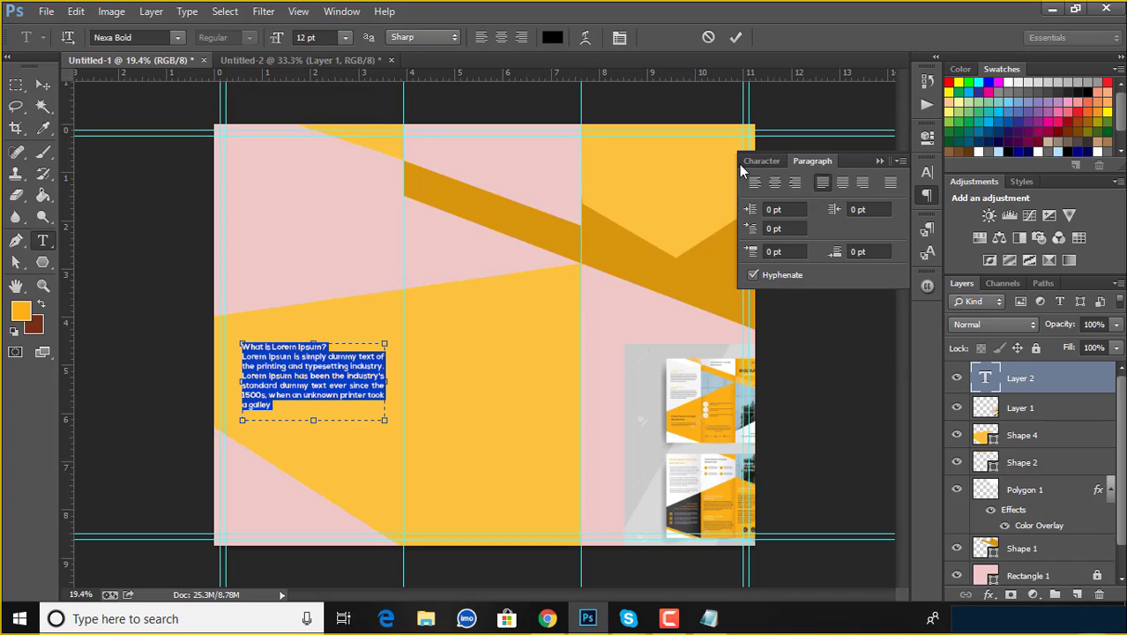
left_click(732, 38)
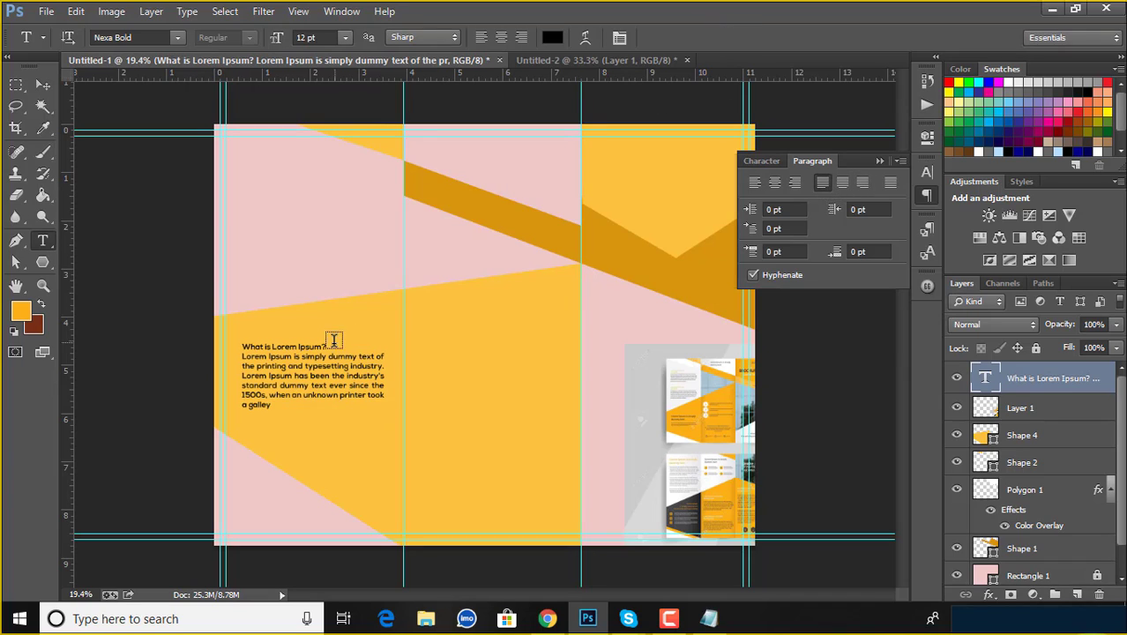
Make the 'What is Lorem Ipsum?' heading 18 pt.
left_click_drag(328, 346, 238, 346)
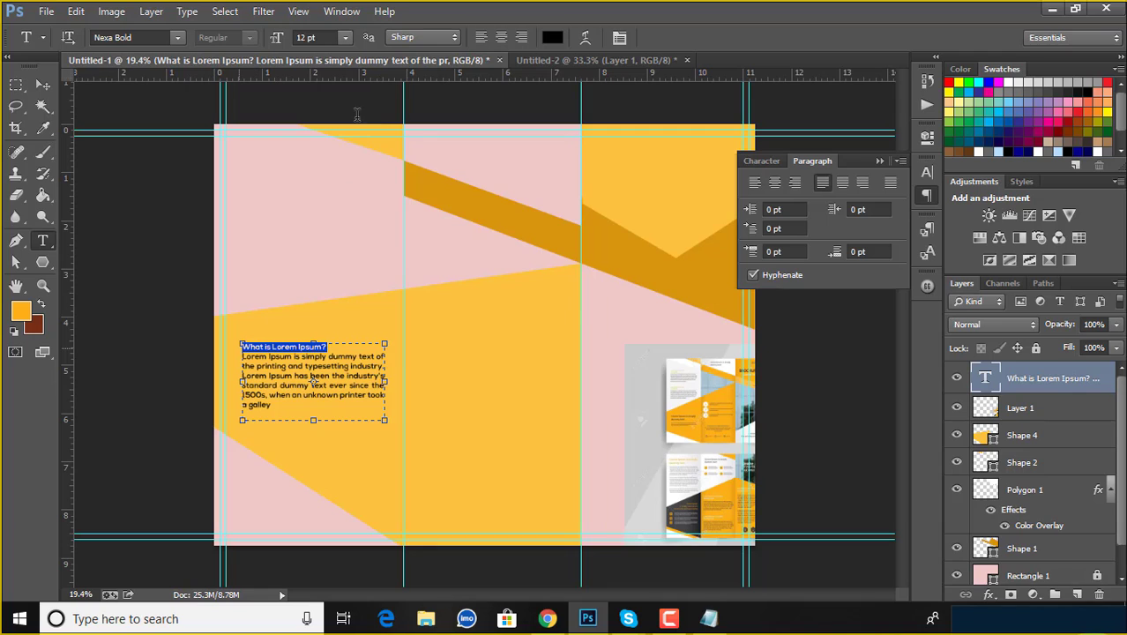
left_click(346, 37)
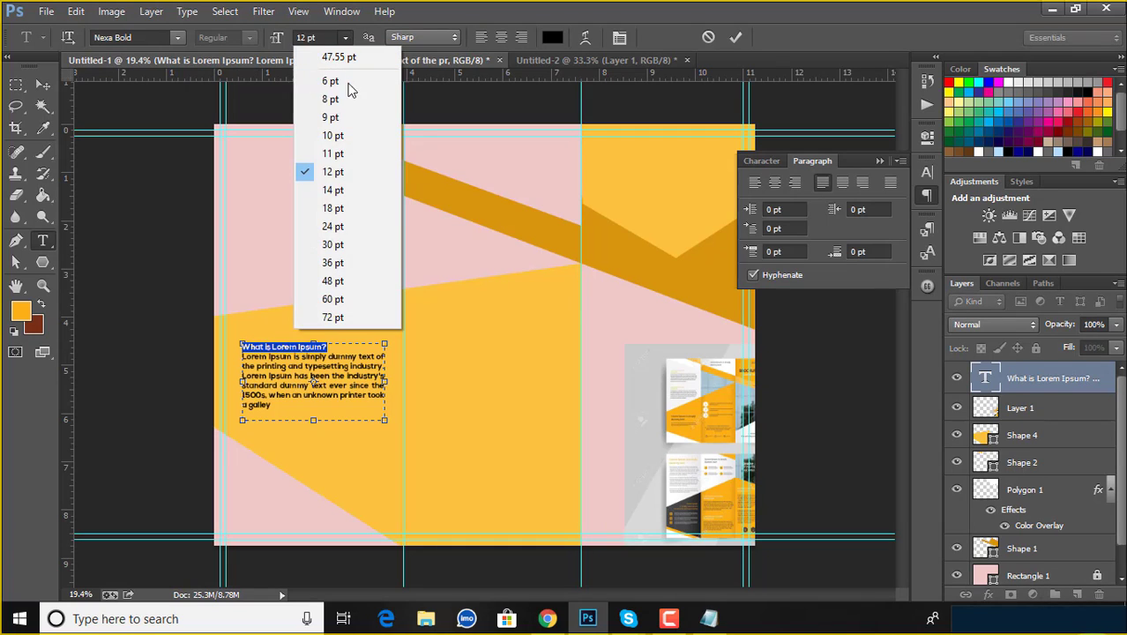
left_click(327, 187)
left_click(346, 37)
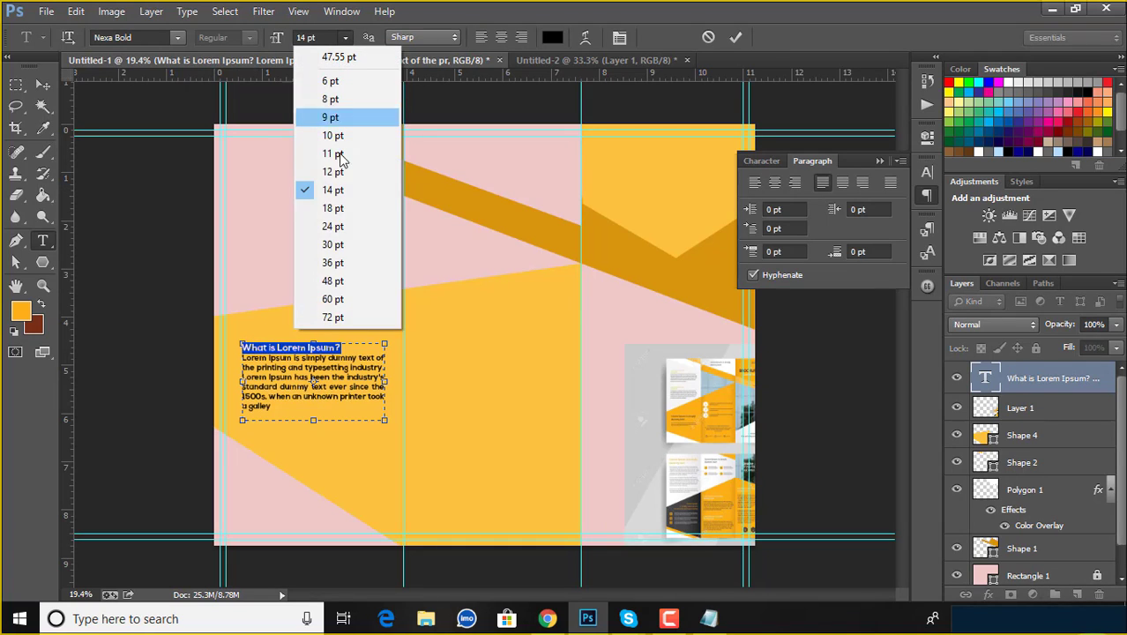
left_click(339, 228)
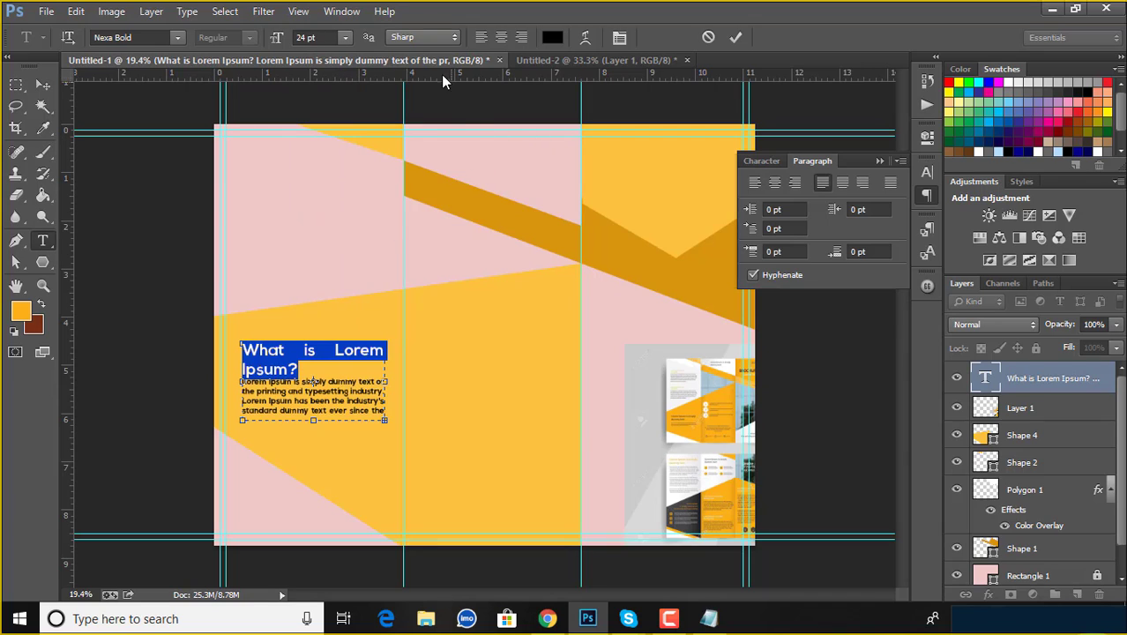
left_click(302, 36)
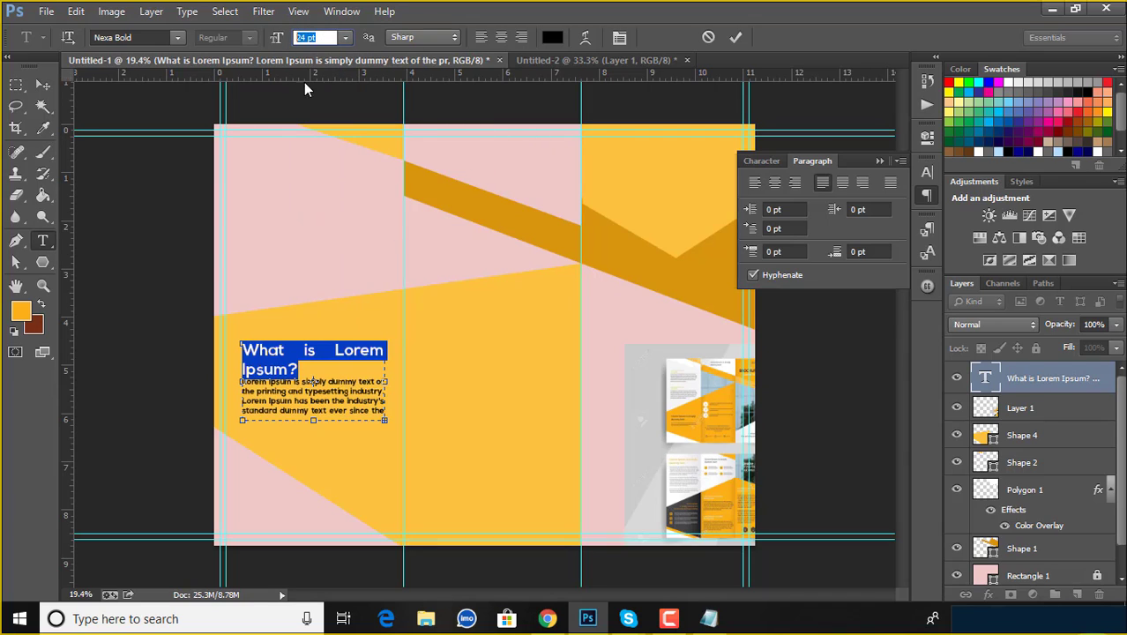
key("Down")
key("Down")
key("Down")
key("Down")
key("Down")
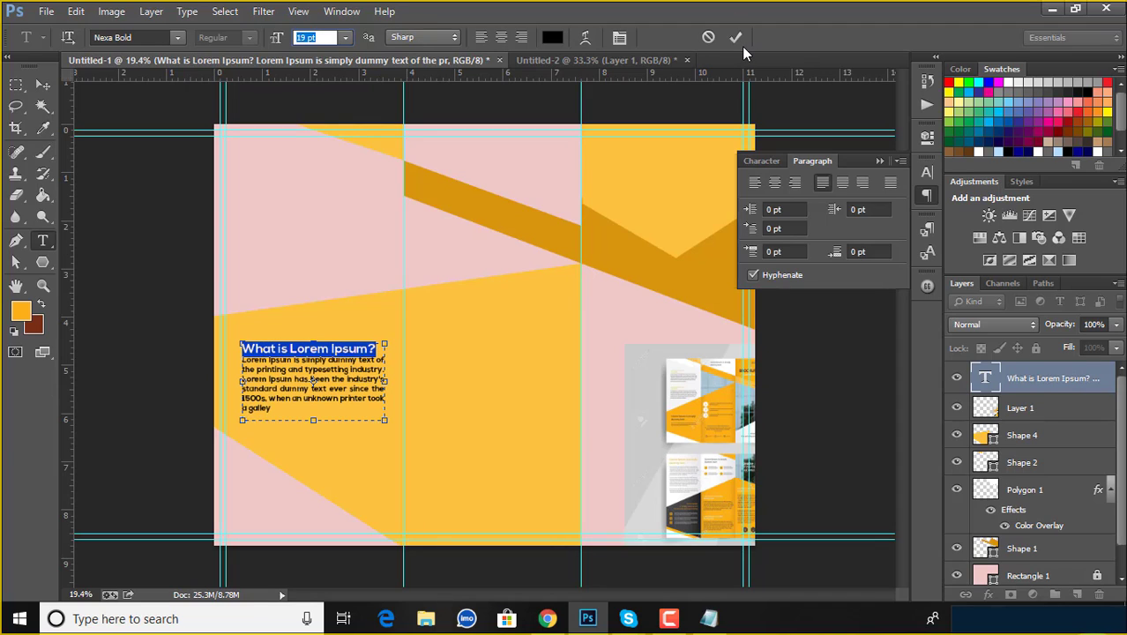
key("Down")
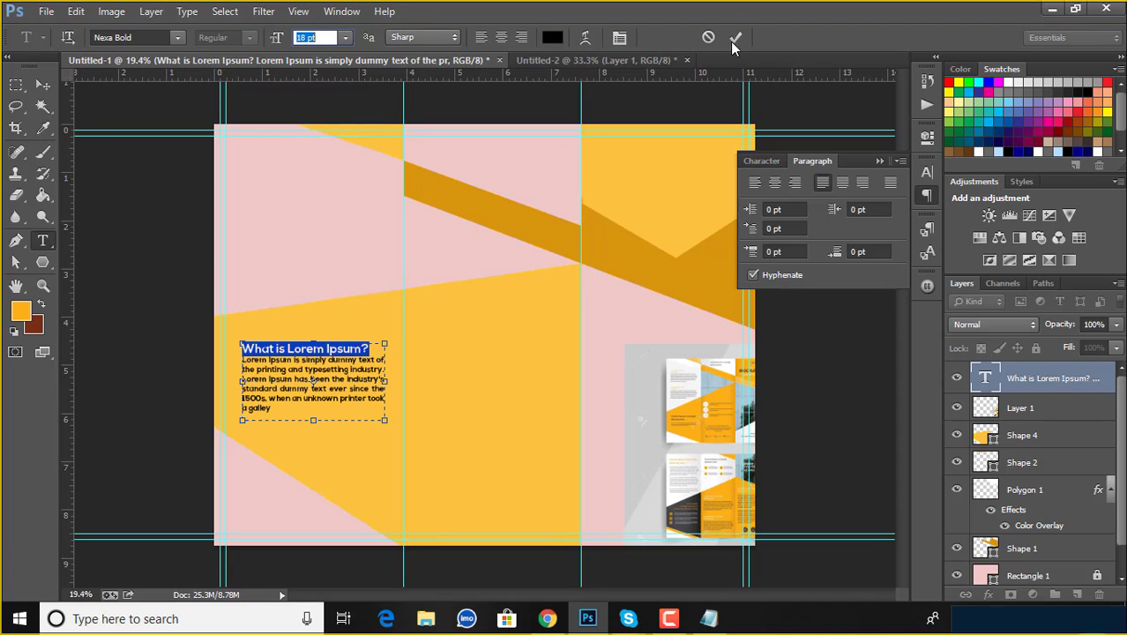
left_click(734, 39)
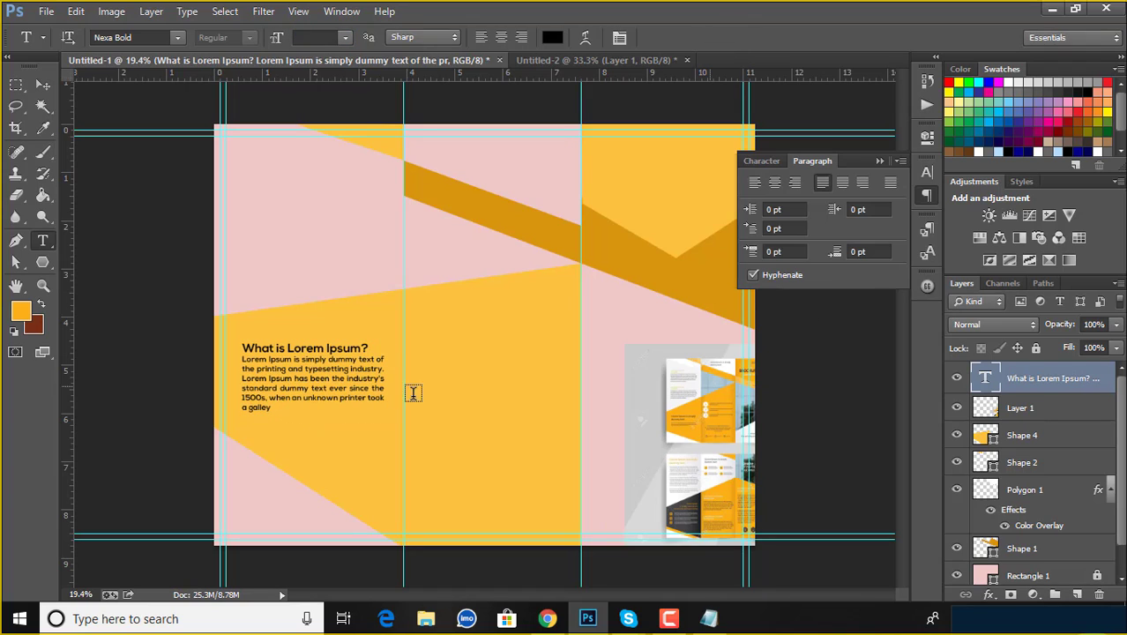
Nudge the text block slightly upward on the left panel.
left_click(42, 84)
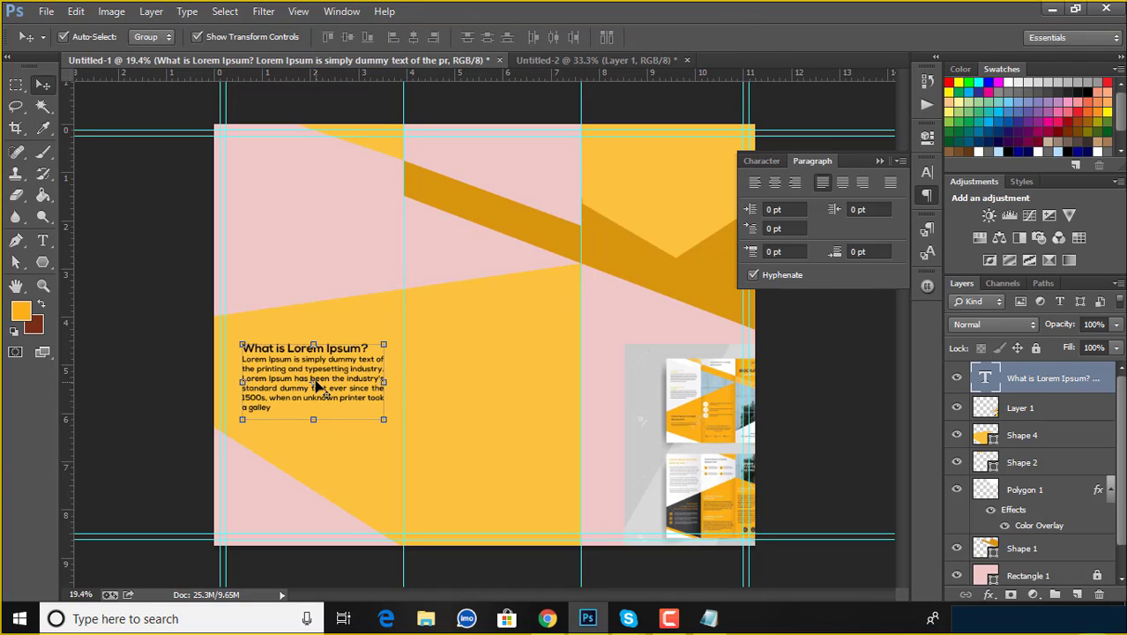
mouse_move(316, 385)
left_mouse_down()
mouse_move(313, 370)
mouse_move(331, 369)
left_mouse_up()
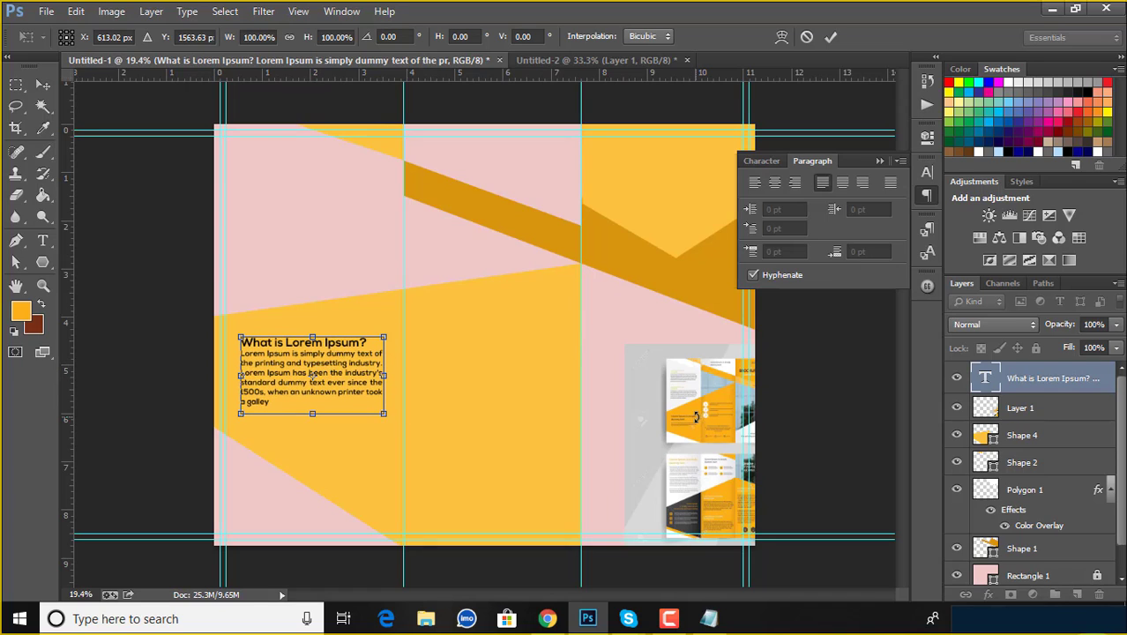
left_click(825, 42)
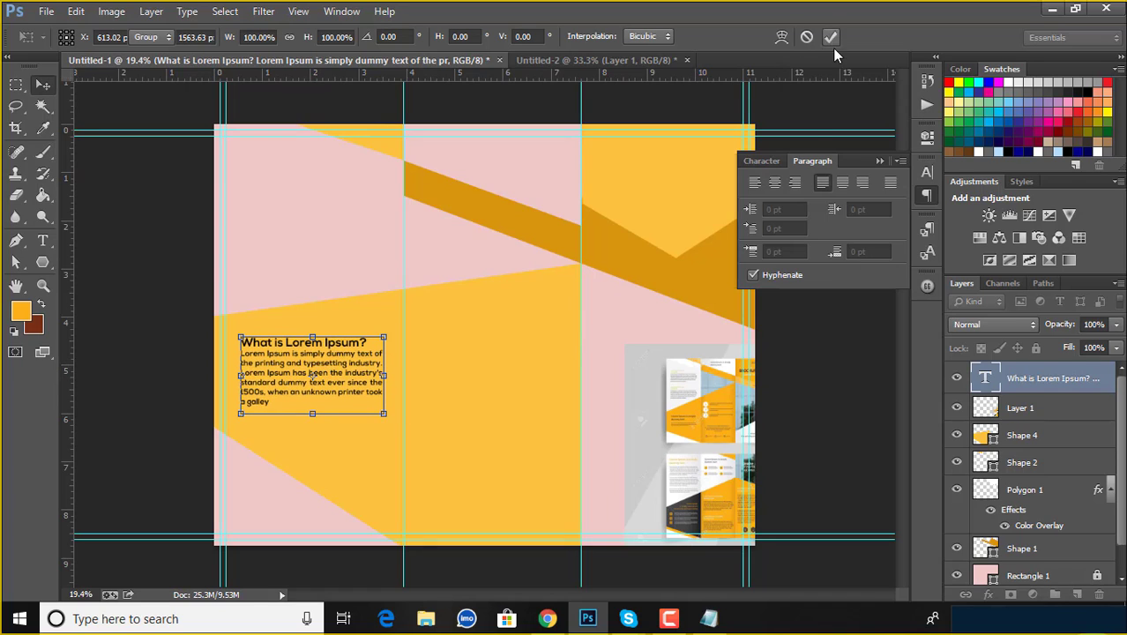
Delete the brochure mockup reference image.
mouse_move(709, 431)
left_mouse_down()
mouse_move(467, 386)
mouse_move(535, 393)
left_mouse_up()
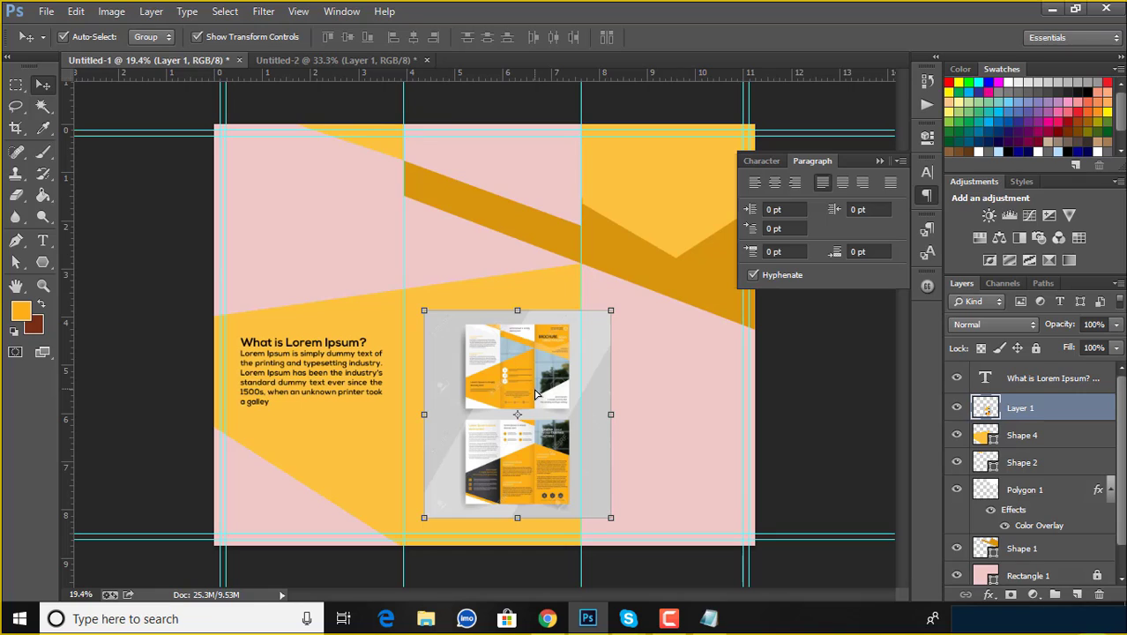
key("Delete")
left_click(809, 450)
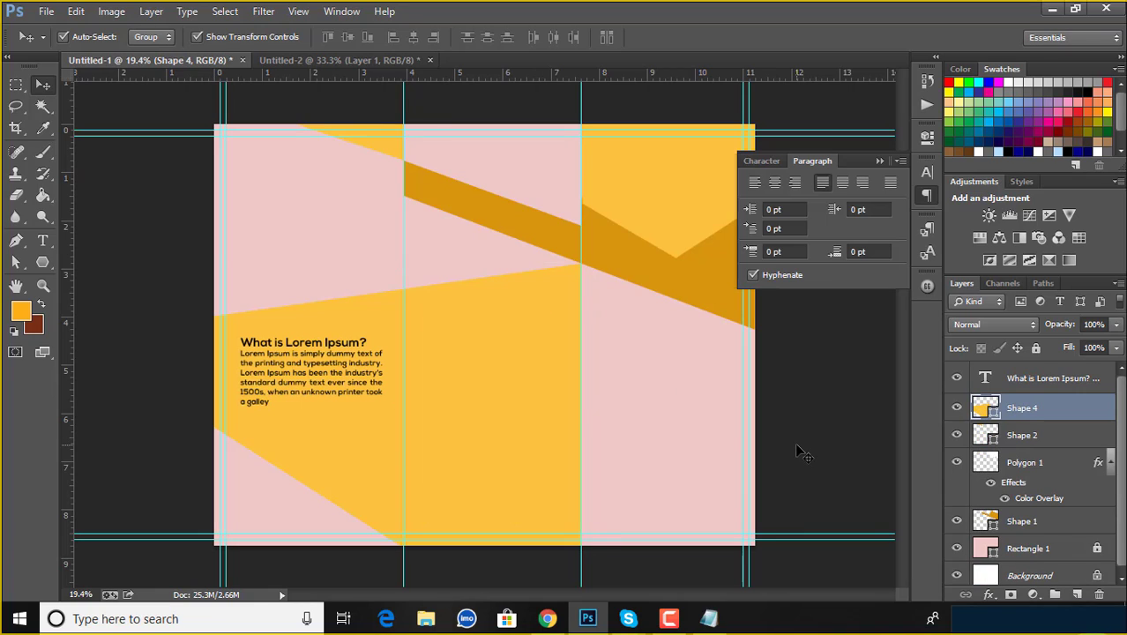
Browse to the class tutorial folder on Local Disk (E:) in File Explorer.
left_click(424, 621)
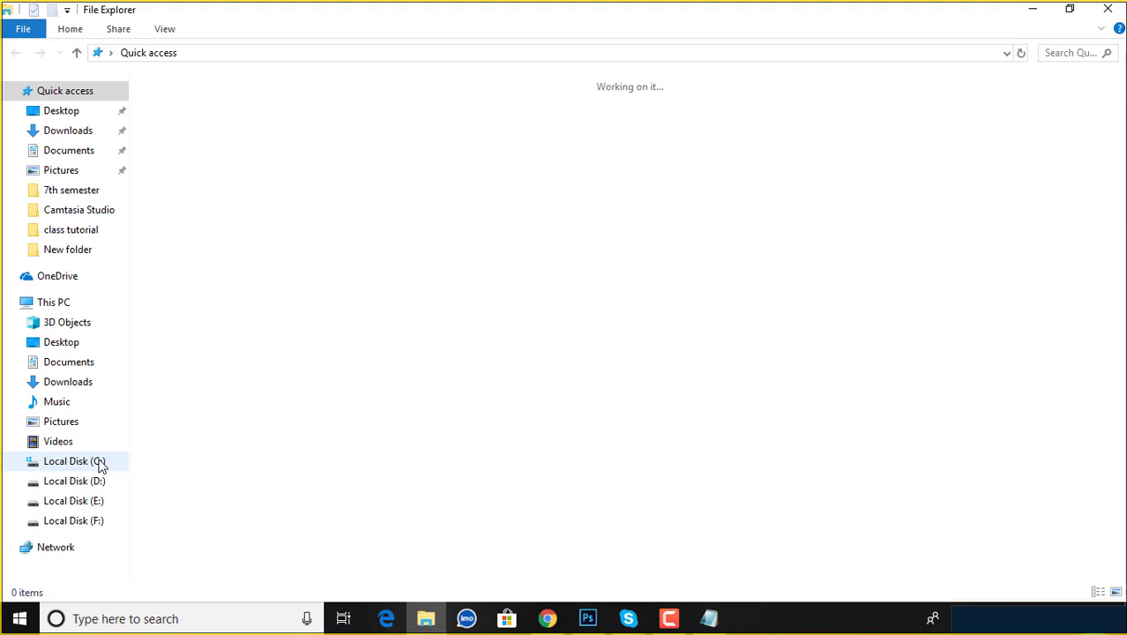
left_click(85, 500)
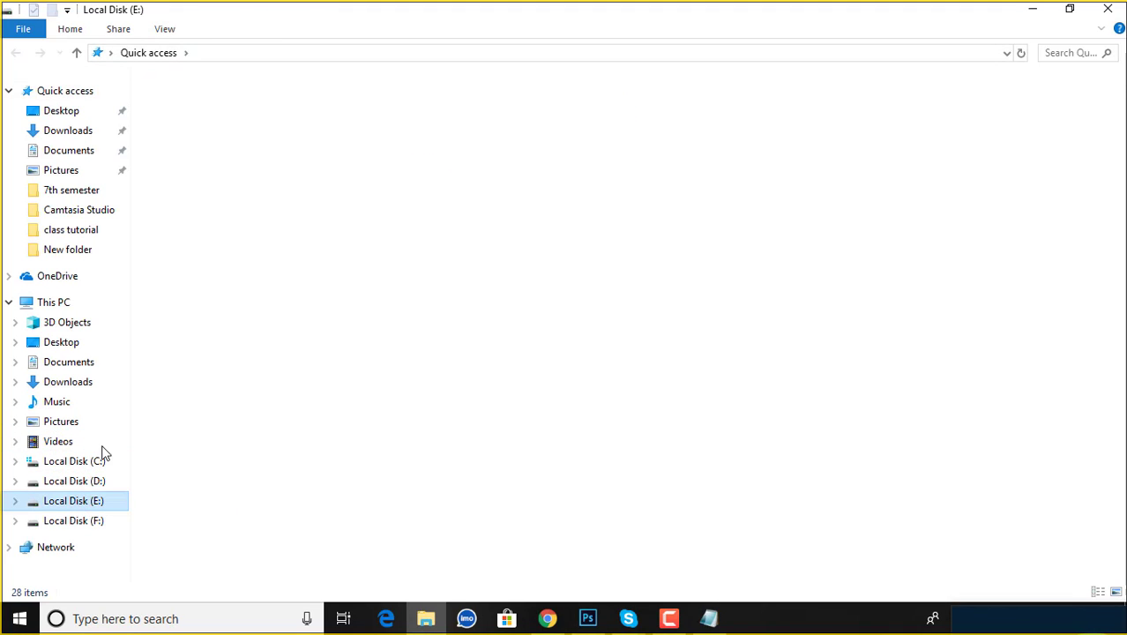
double_click(660, 141)
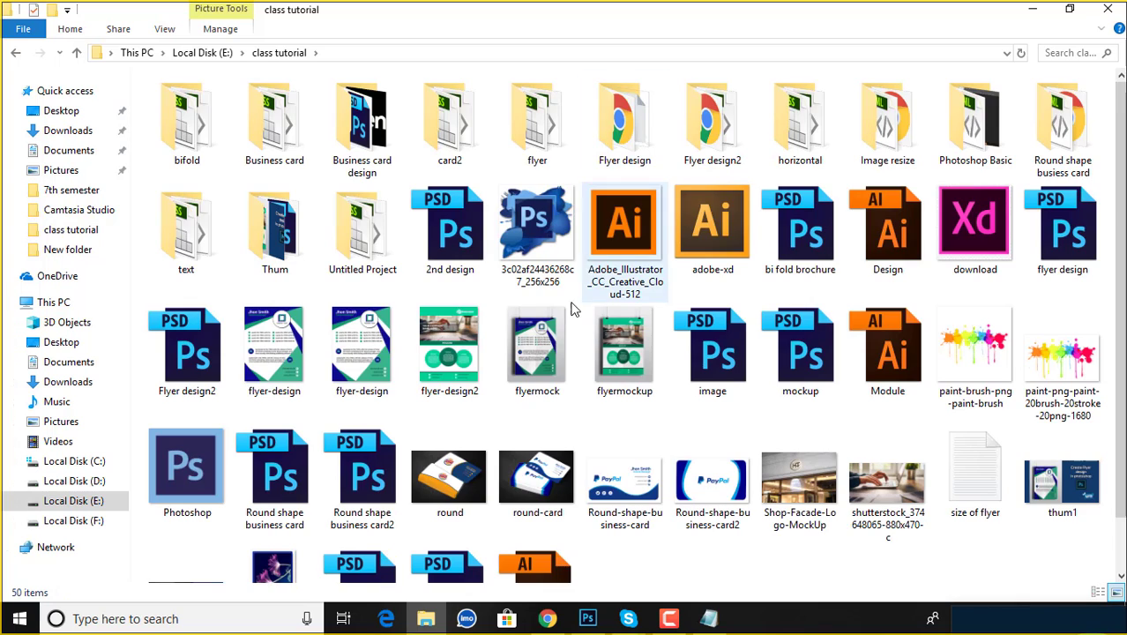
Place the laptop stock photo, scale it to about 60%, and move it up near the top.
mouse_move(912, 494)
left_mouse_down()
mouse_move(544, 391)
mouse_move(540, 378)
left_mouse_up()
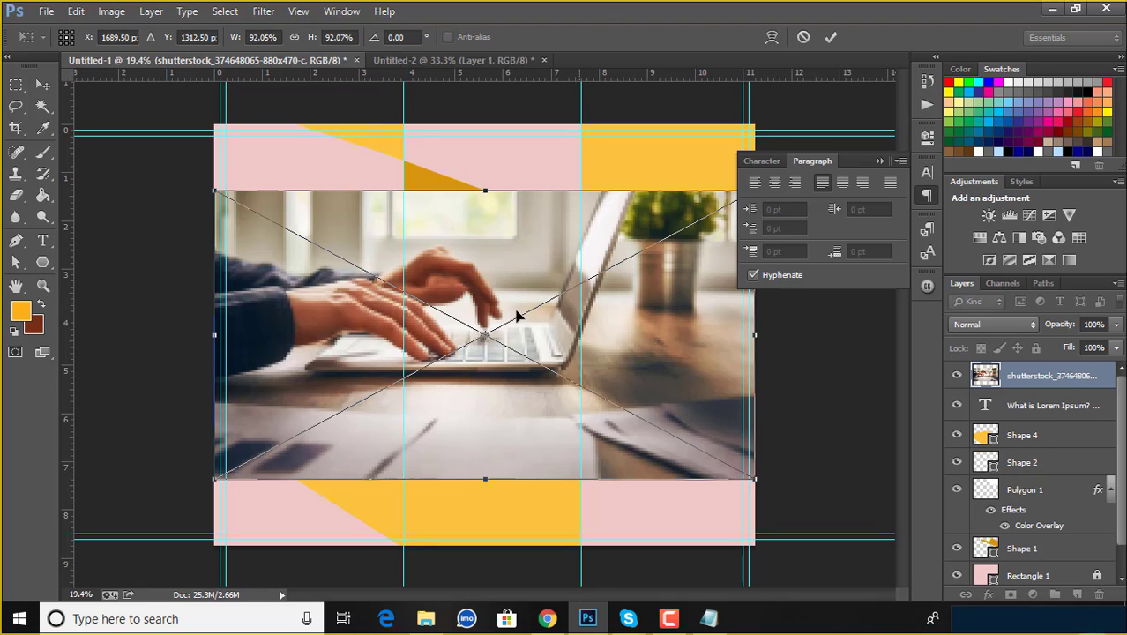
mouse_move(214, 189)
left_mouse_down()
mouse_move(277, 221)
mouse_move(419, 256)
left_mouse_up()
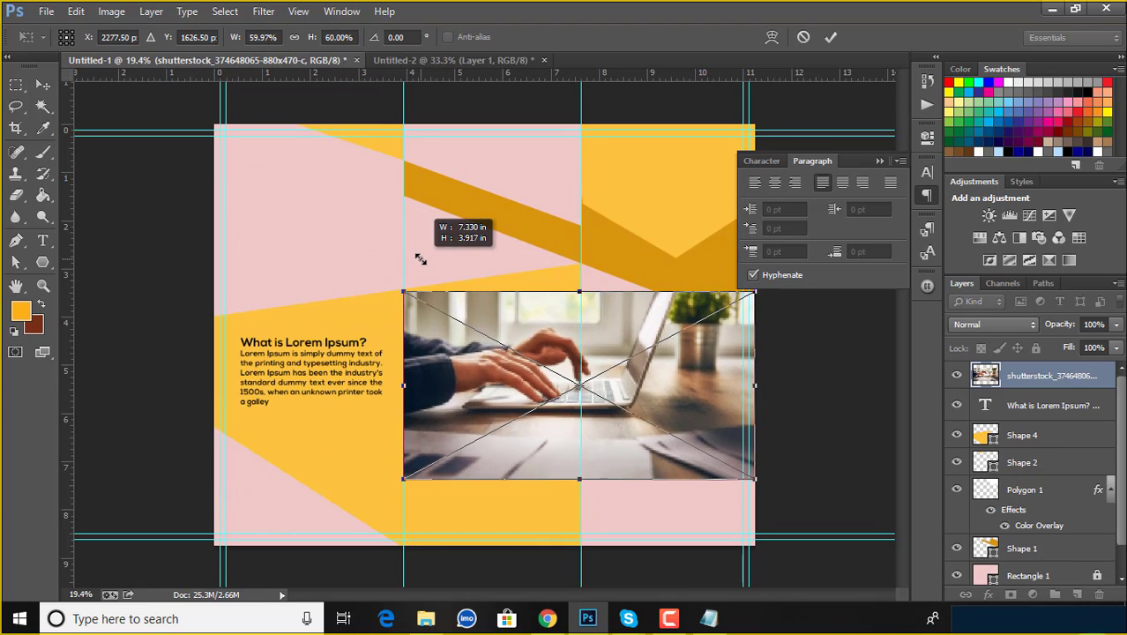
left_click(830, 37)
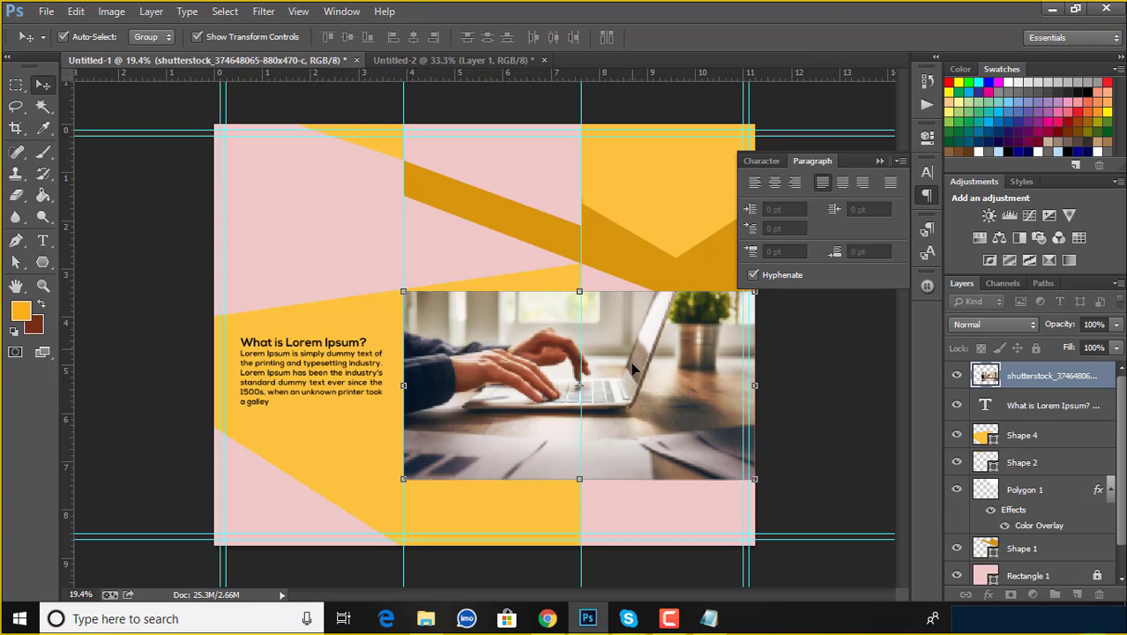
left_click_drag(636, 384, 644, 287)
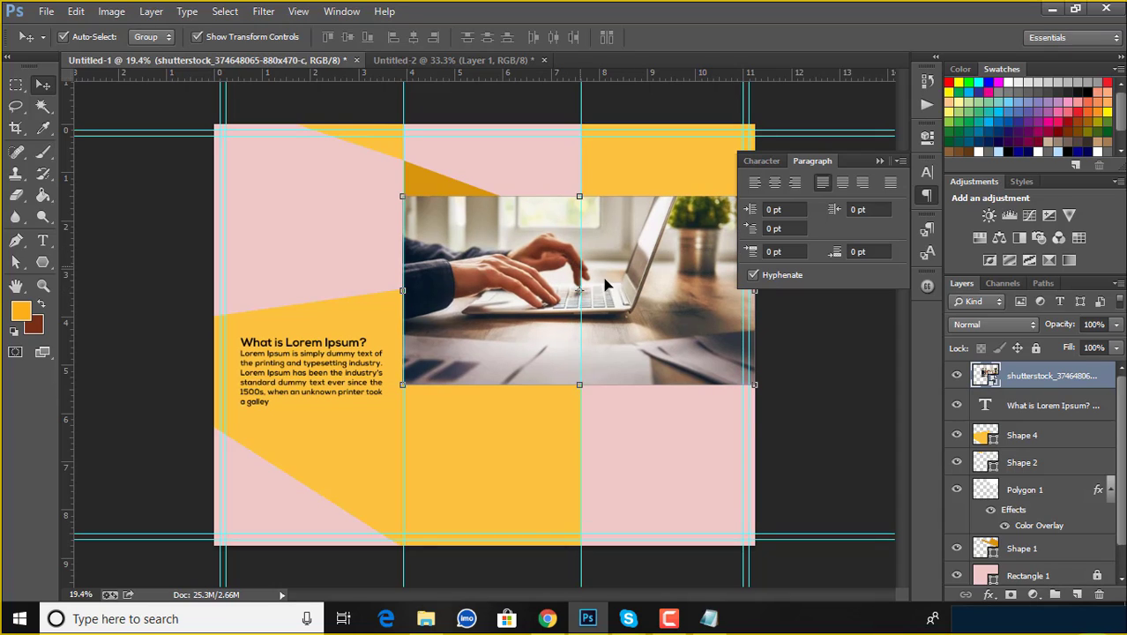
key("shift+Right")
left_click(549, 171)
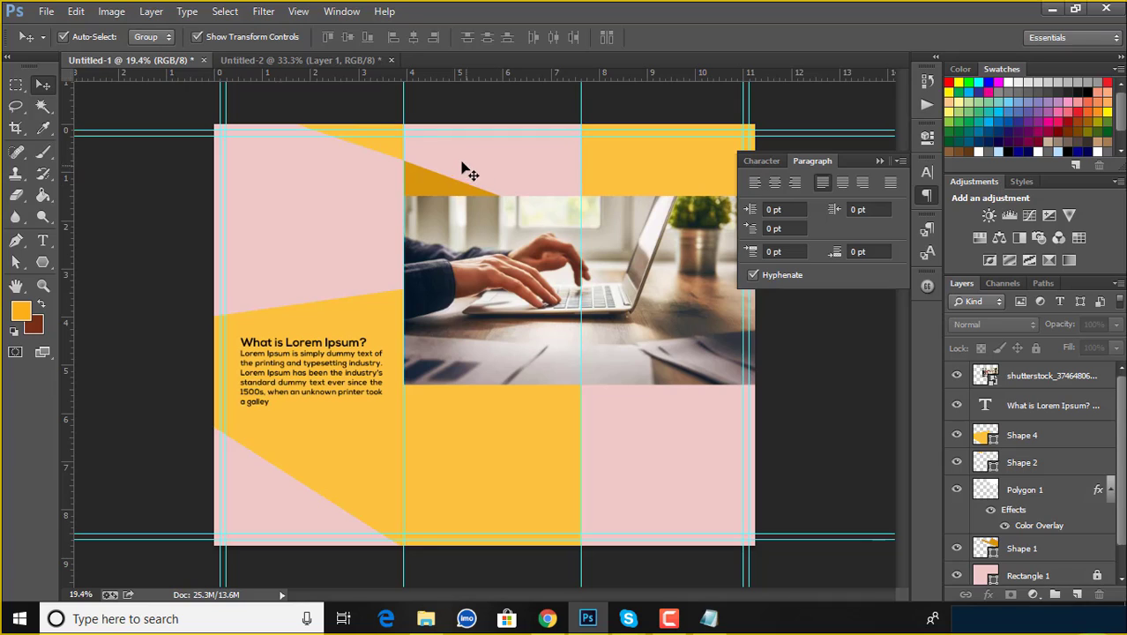
mouse_move(444, 147)
left_mouse_down()
mouse_move(561, 185)
mouse_move(638, 177)
left_mouse_up()
Move the laptop photo layer below Shape 1 and above Rectangle 1.
right_click(638, 174)
key("Escape")
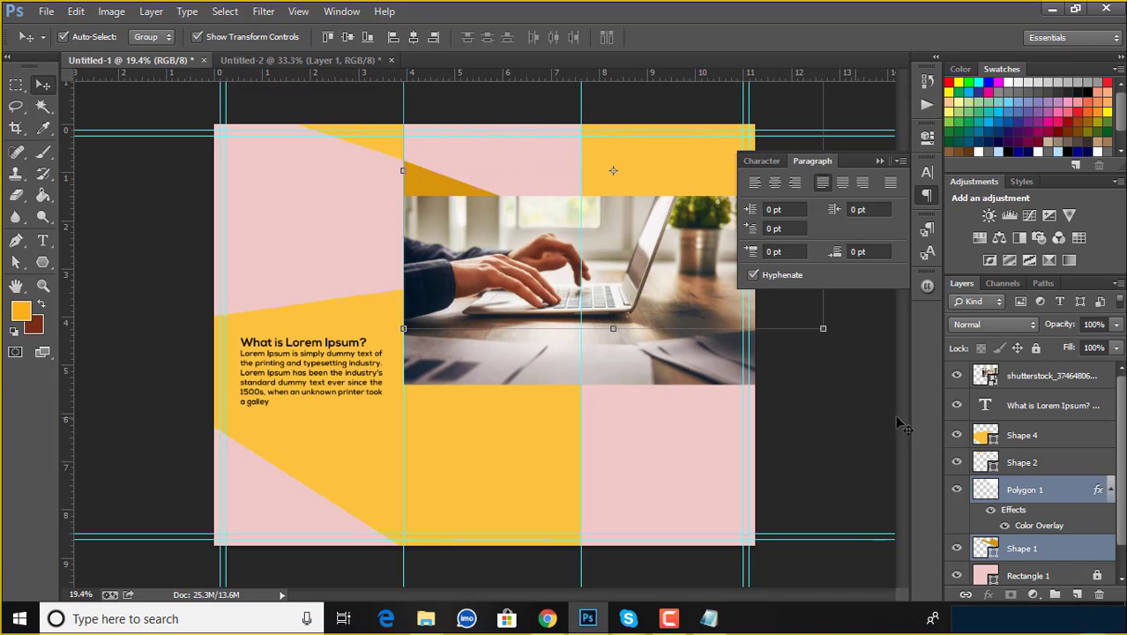
left_click(812, 454)
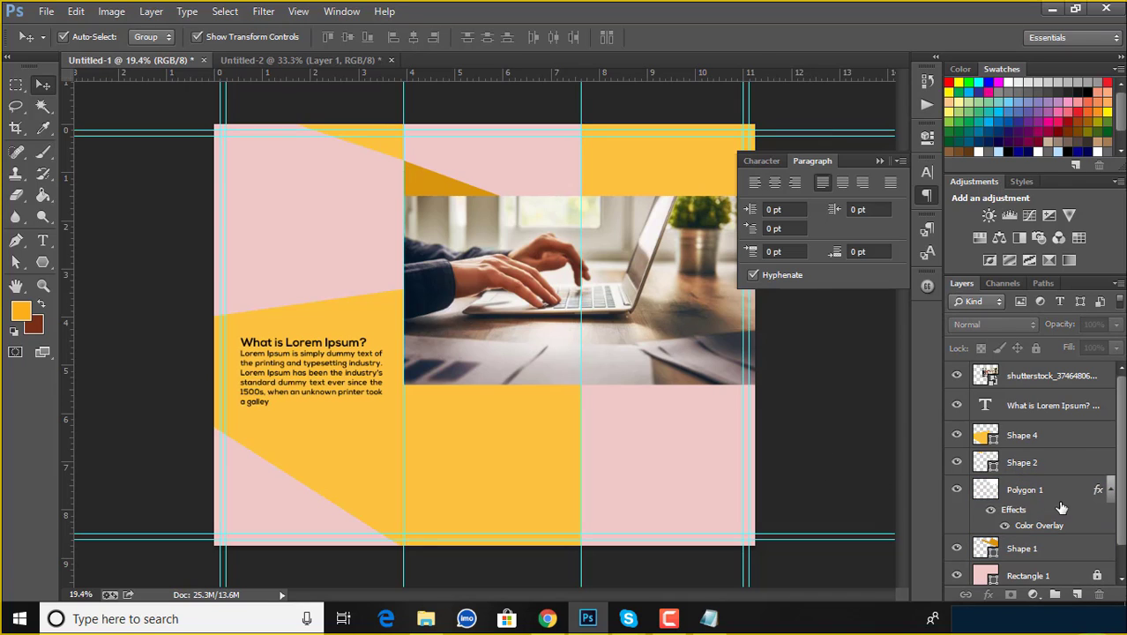
left_click_drag(1015, 388, 980, 563)
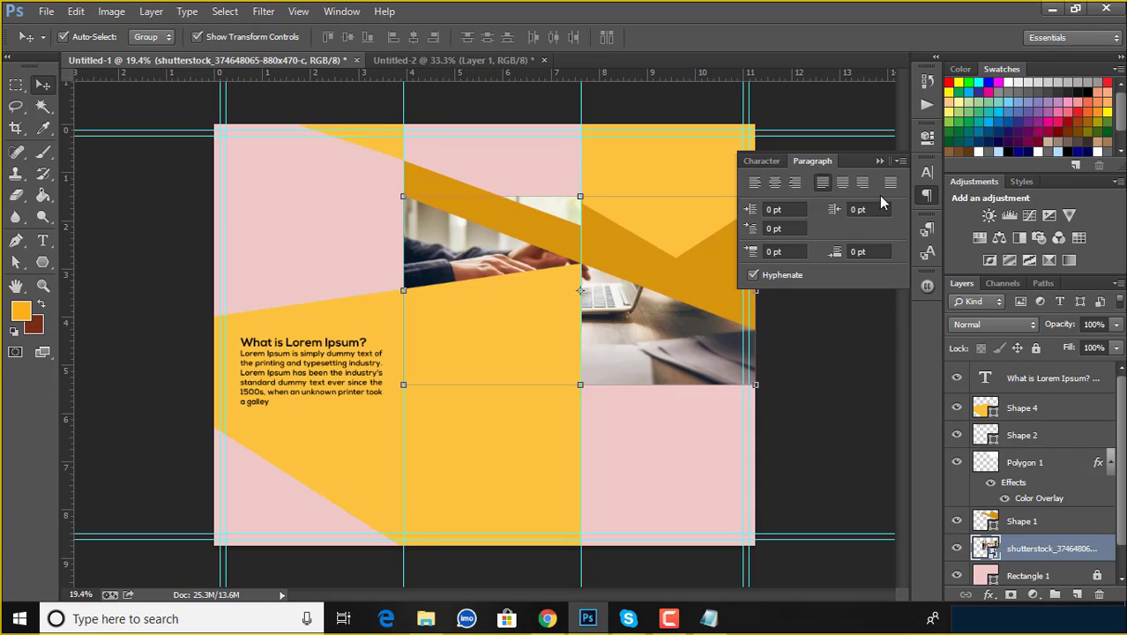
left_click(880, 161)
left_click(773, 452)
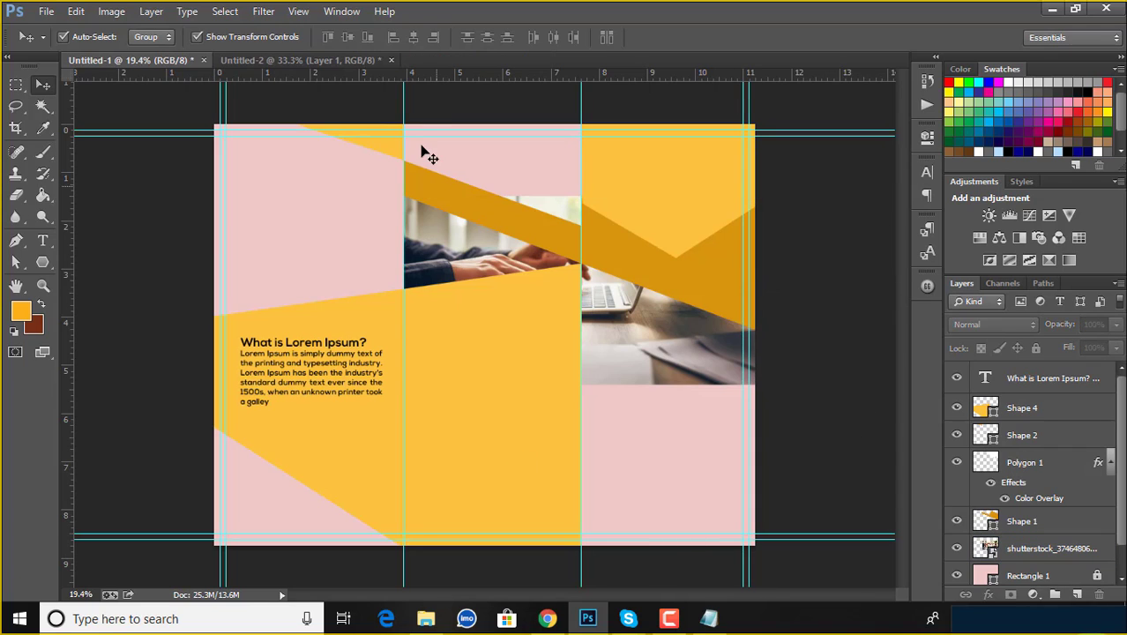
Enlarge the laptop photo to about 81% so it peeks between the yellow bands.
left_click(373, 62)
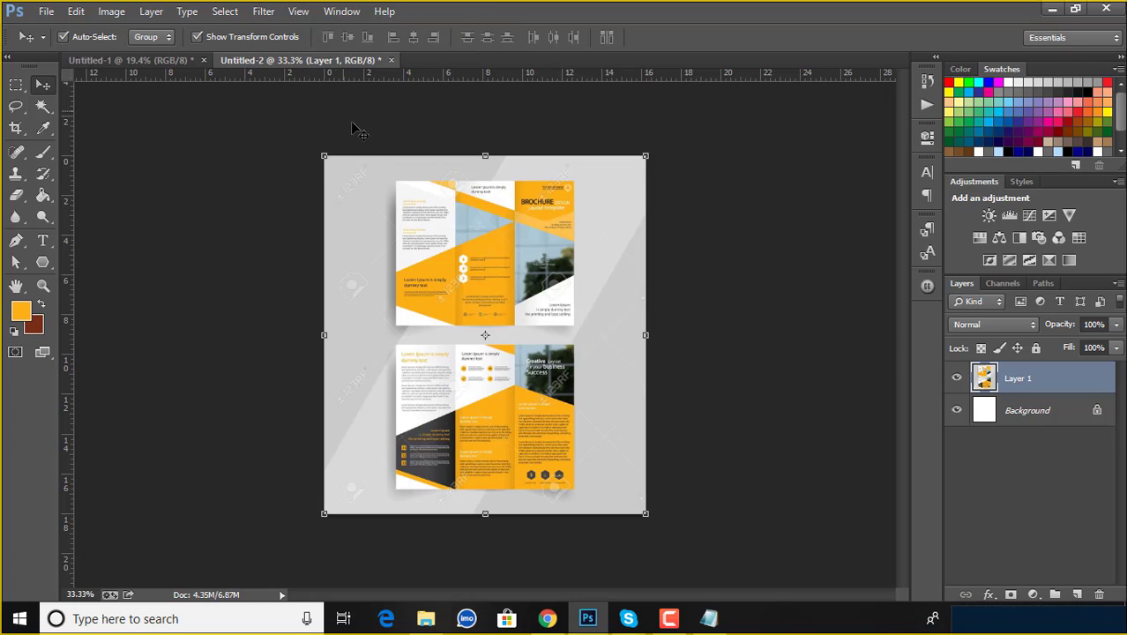
left_click(139, 62)
left_click(641, 368)
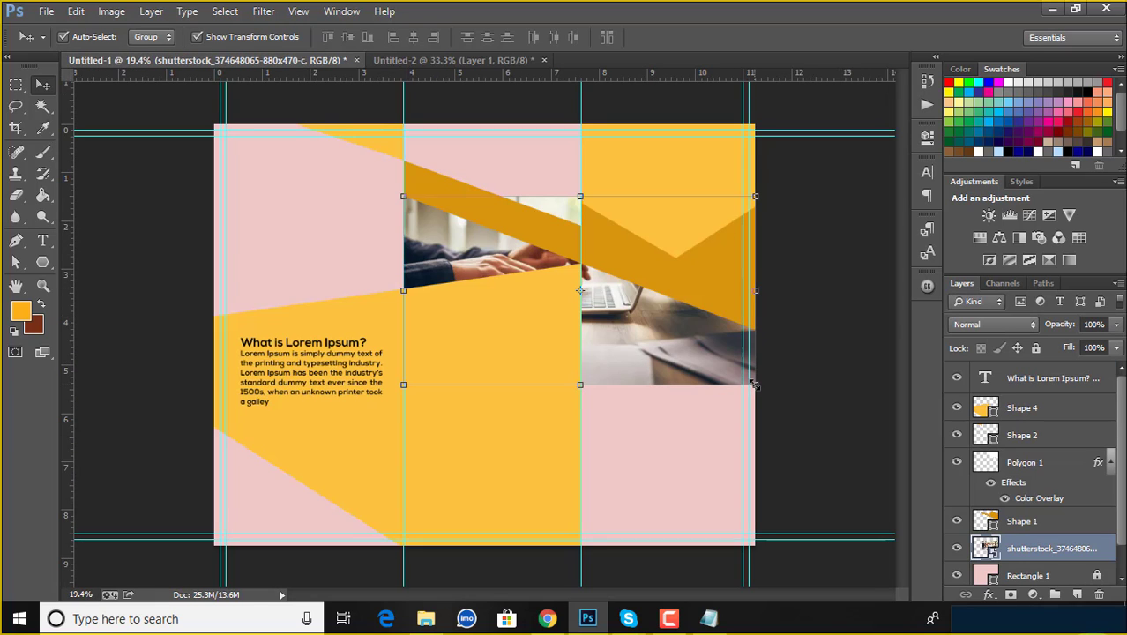
left_click_drag(754, 385, 854, 490)
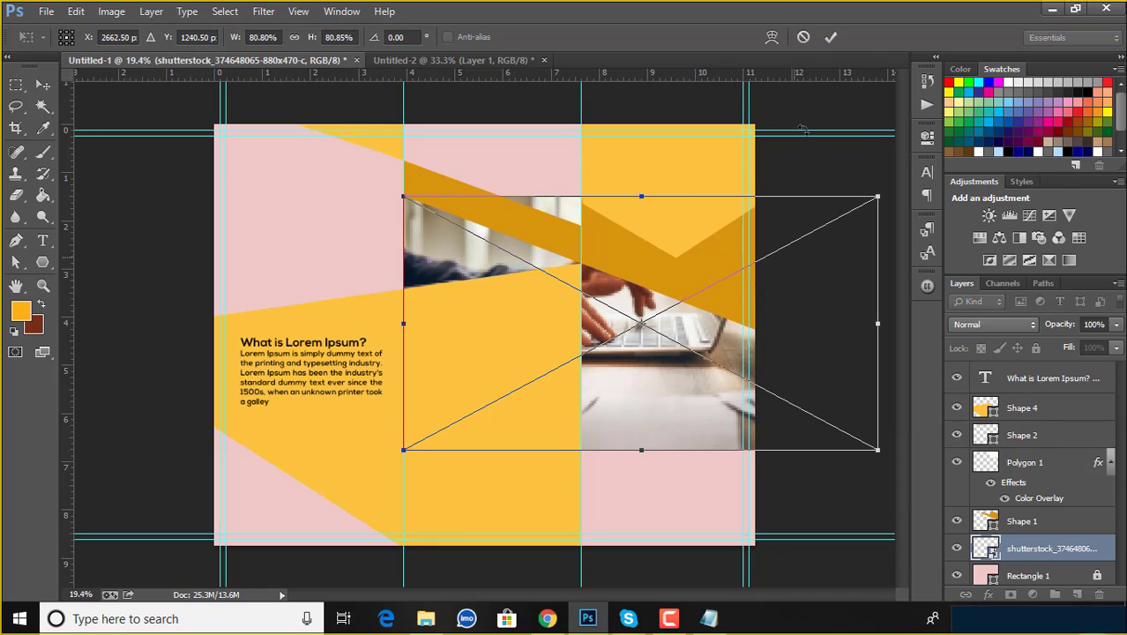
left_click(831, 37)
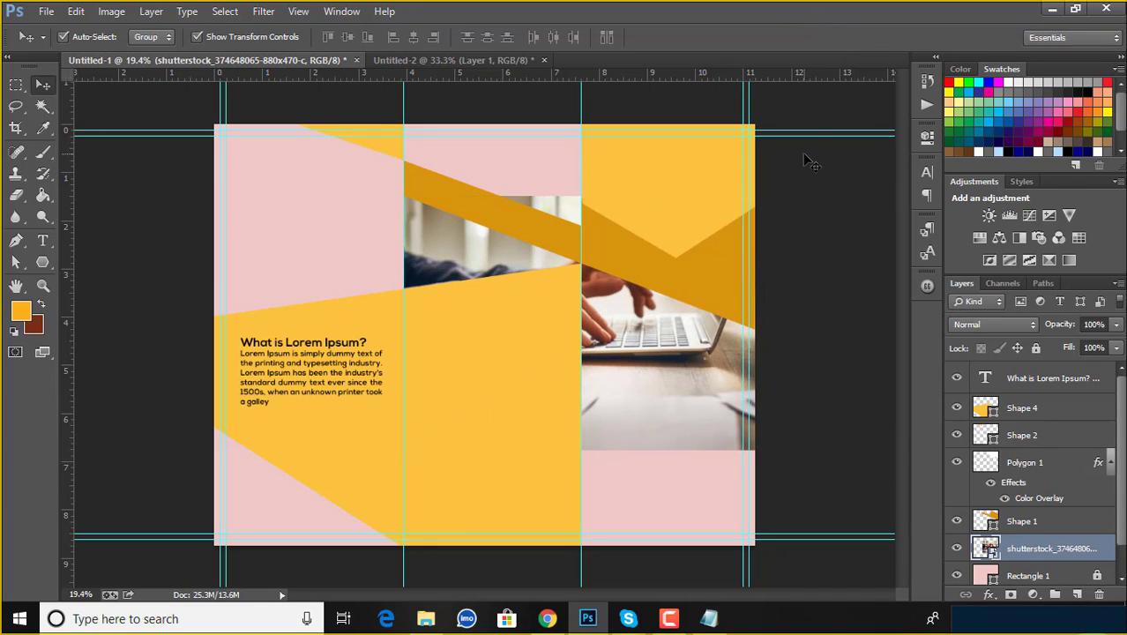
mouse_move(451, 239)
left_mouse_down()
mouse_move(452, 268)
mouse_move(454, 229)
left_mouse_up()
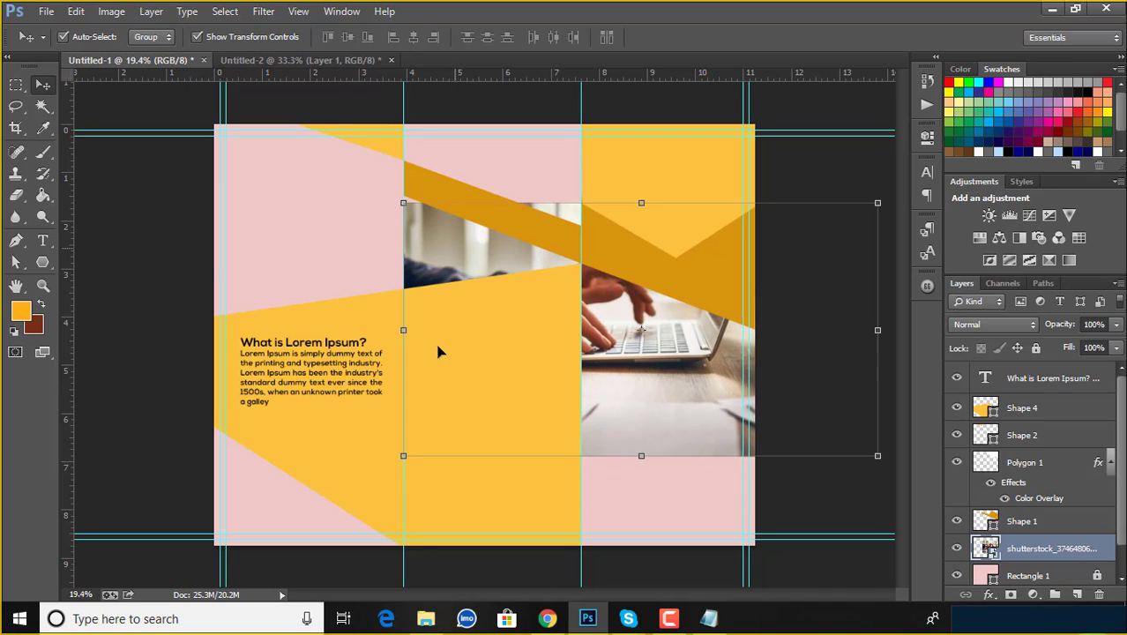
left_click(426, 366)
left_click(335, 60)
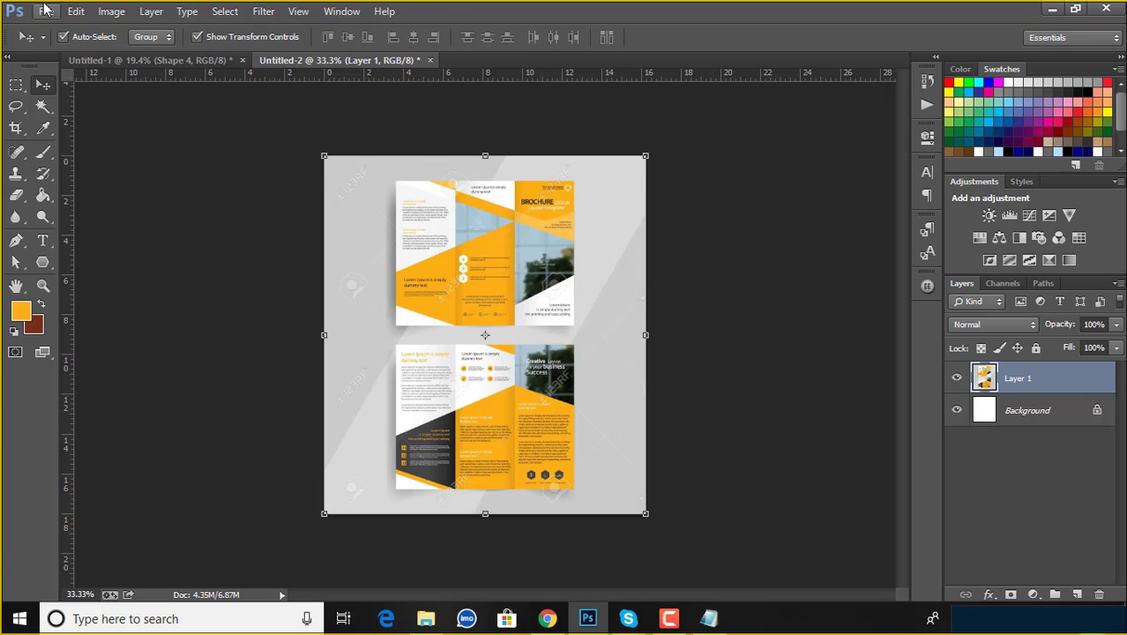
Create a new 1169×1300 px document.
left_click(45, 10)
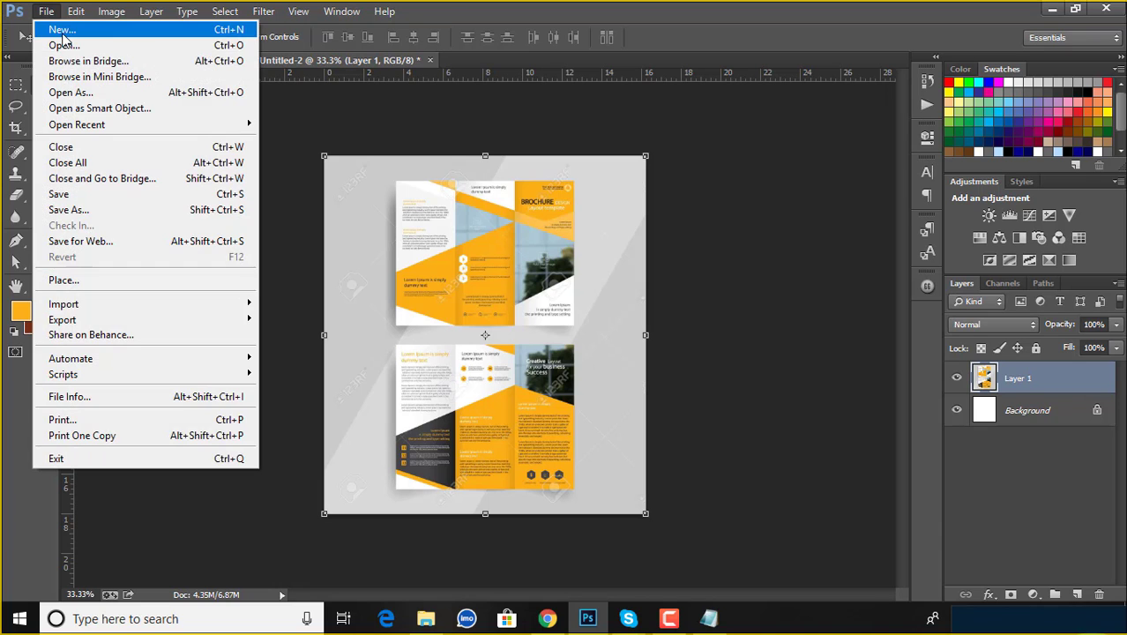
left_click(44, 23)
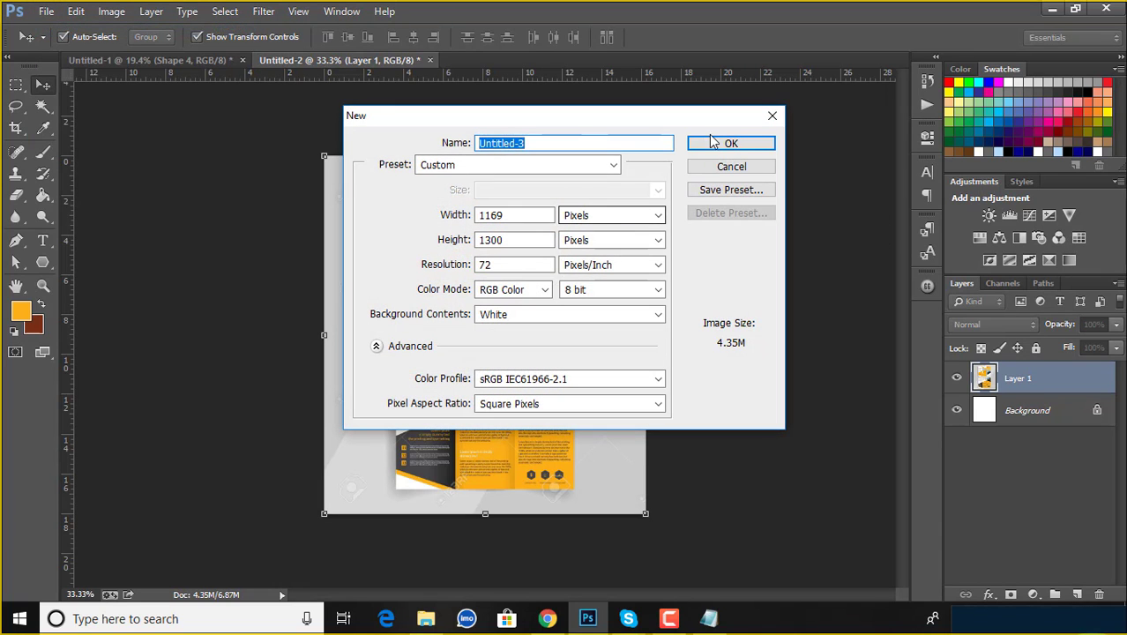
left_click(706, 143)
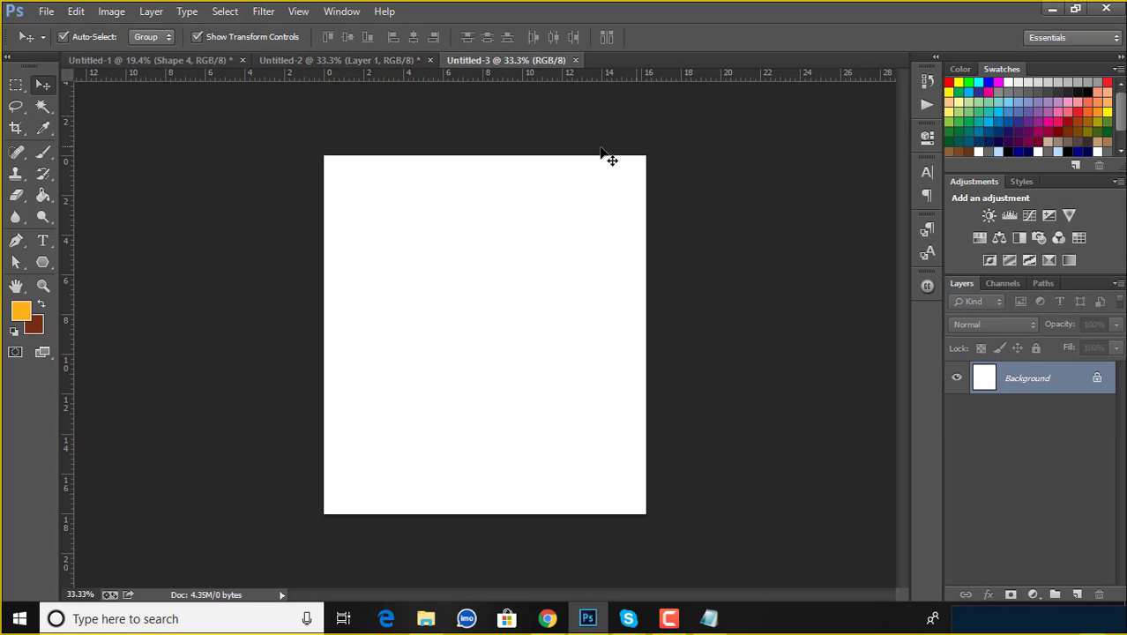
Widen the new canvas to landscape by extending it with the Crop tool.
left_click(111, 11)
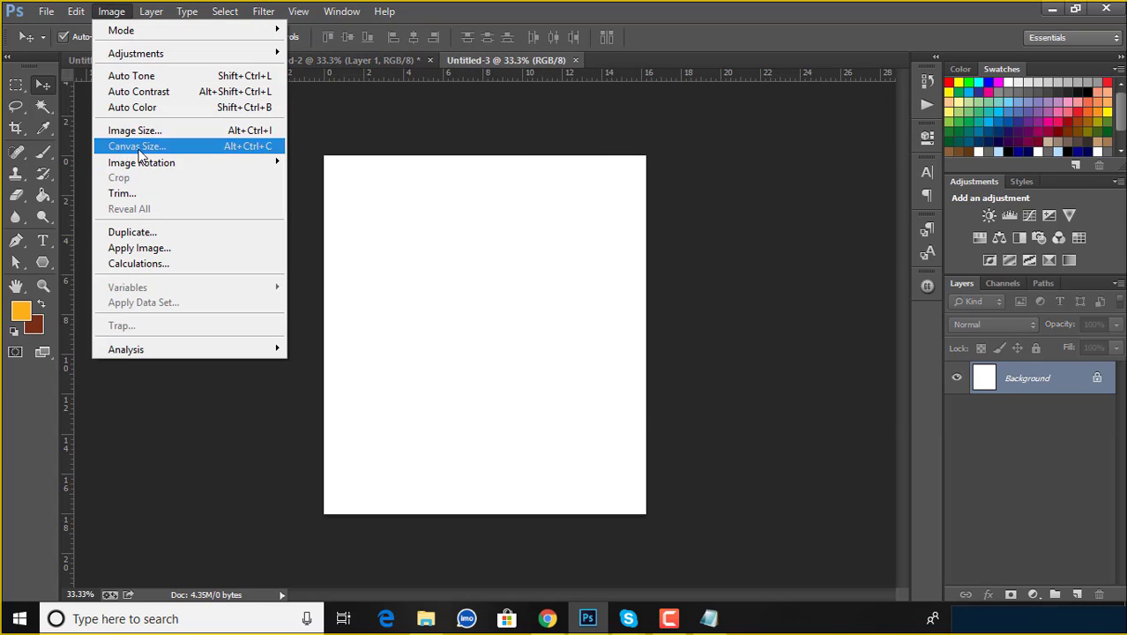
left_click(132, 147)
left_click(916, 190)
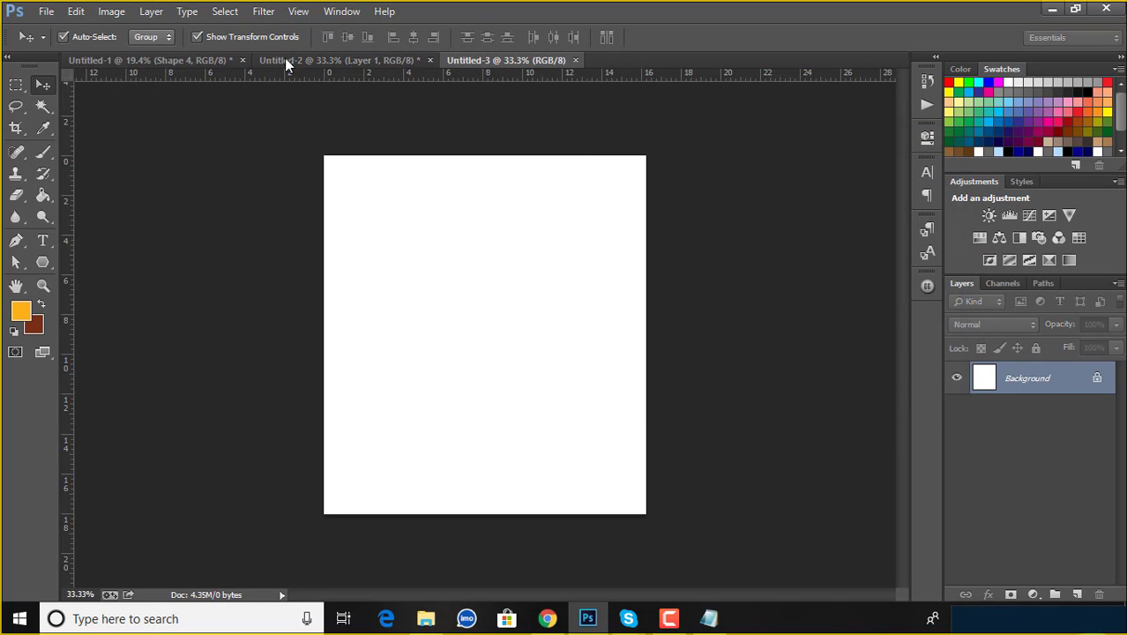
left_click(120, 16)
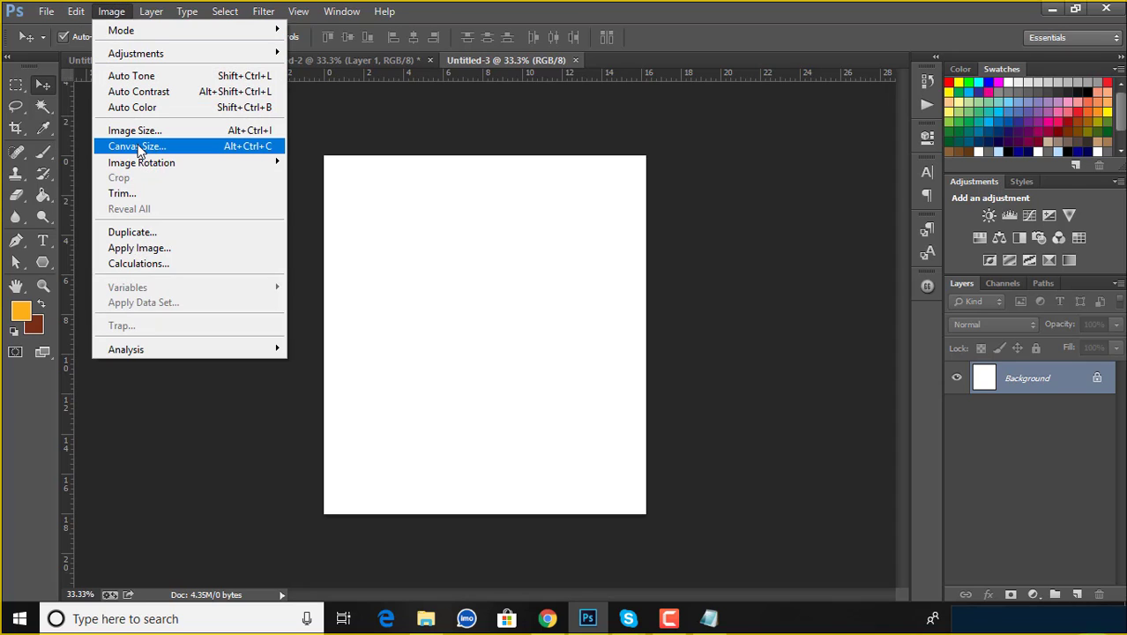
left_click(138, 148)
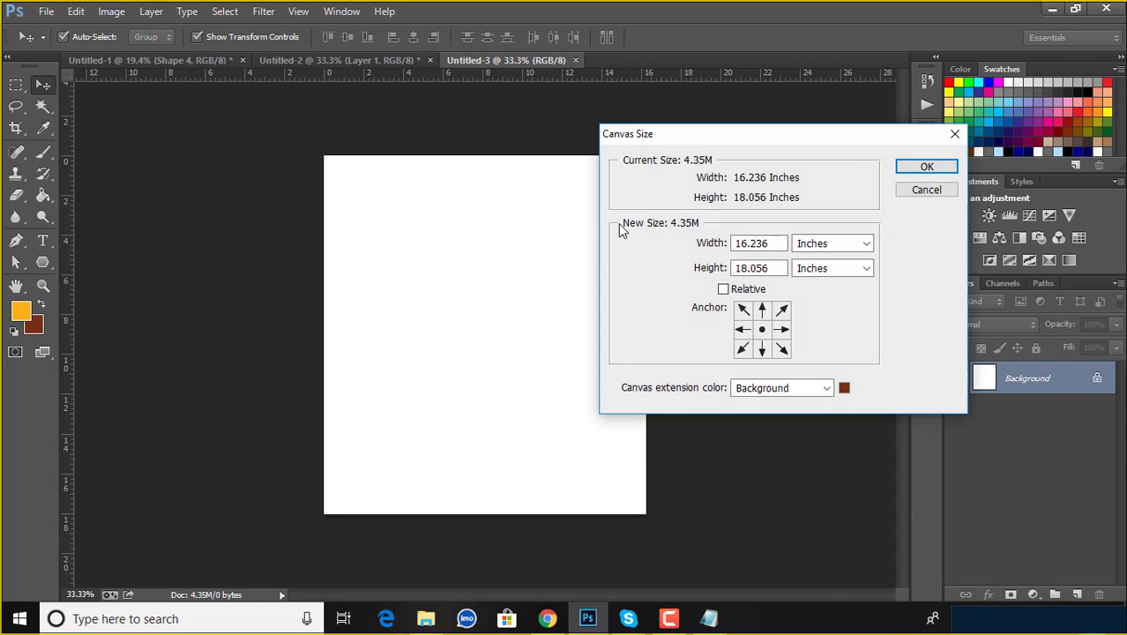
left_click(922, 191)
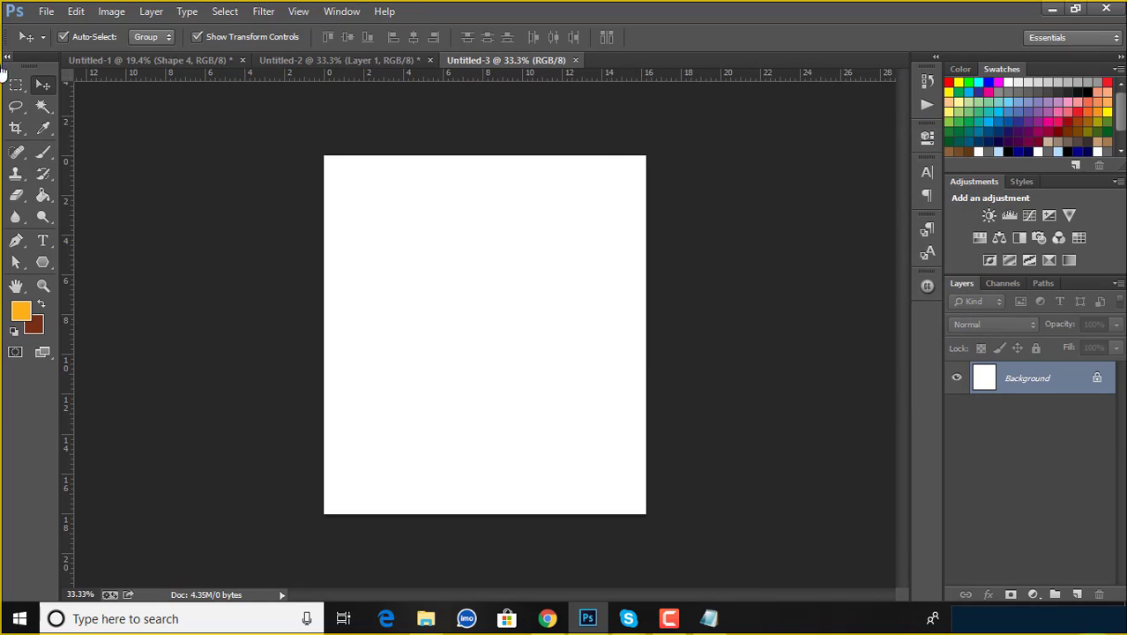
left_click(13, 130)
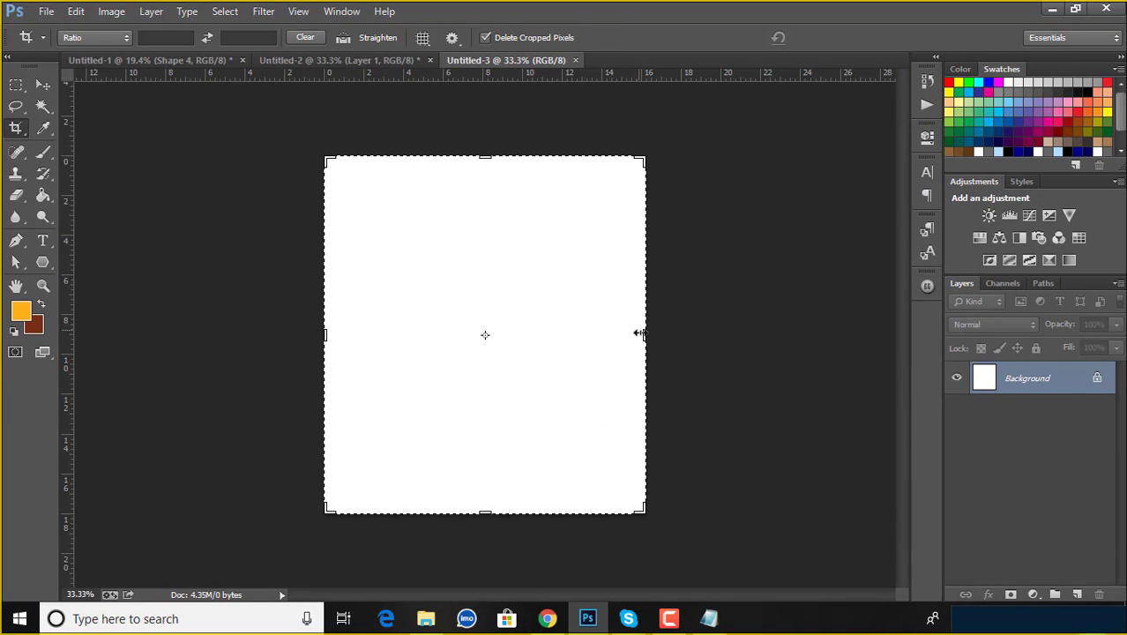
left_click_drag(645, 335, 795, 334)
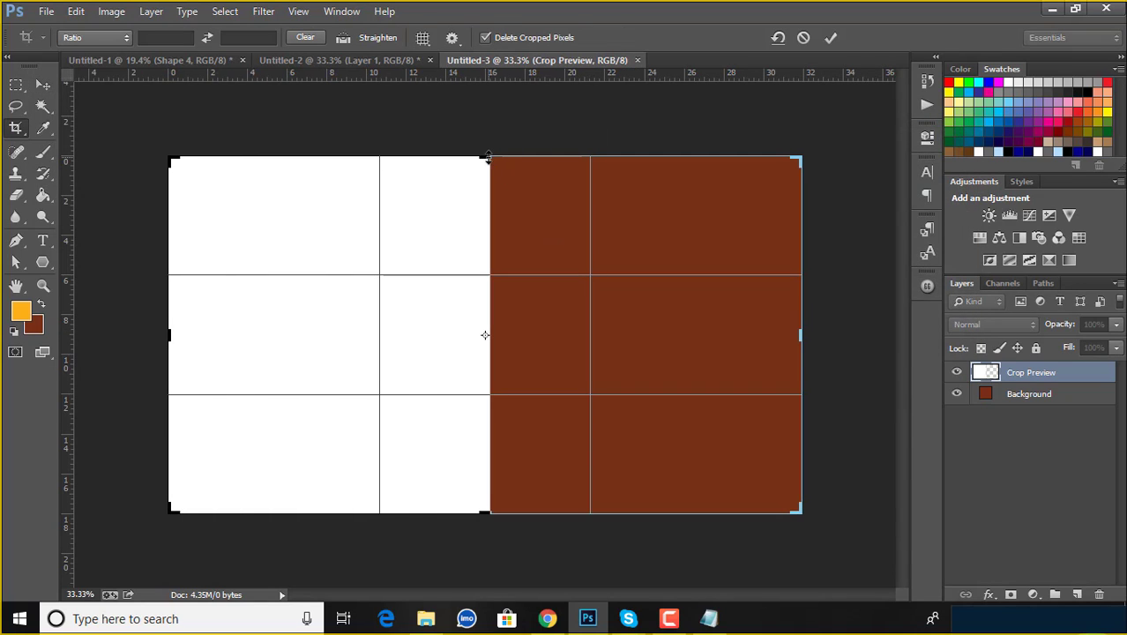
left_click_drag(483, 156, 485, 123)
left_click(831, 37)
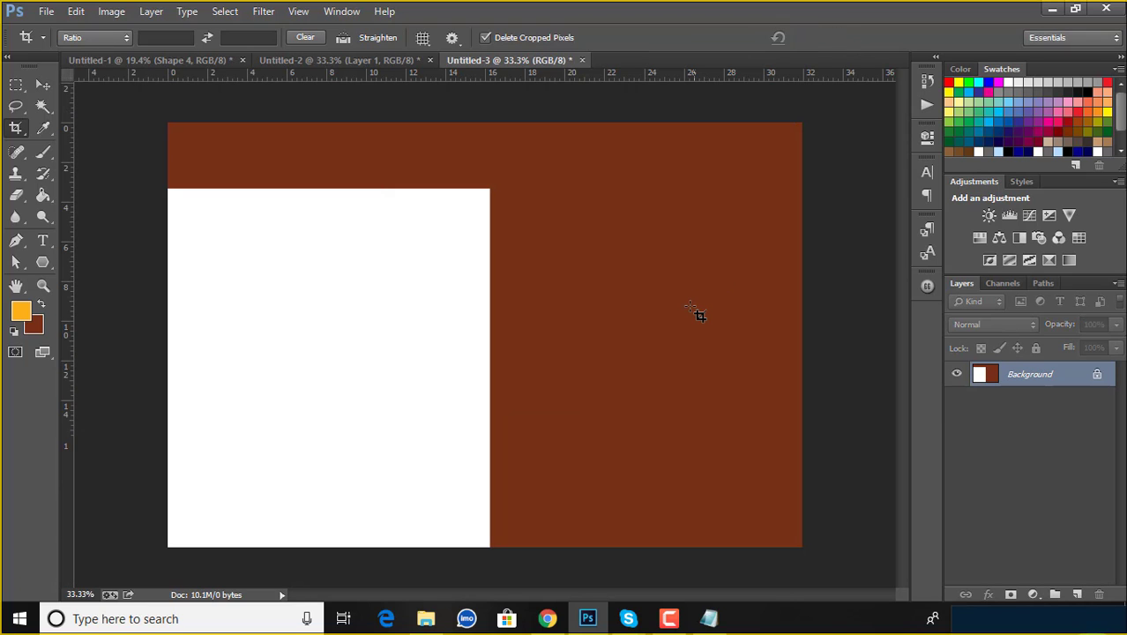
Fill the canvas with orange, then refill it plain white.
key("alt+BackSpace")
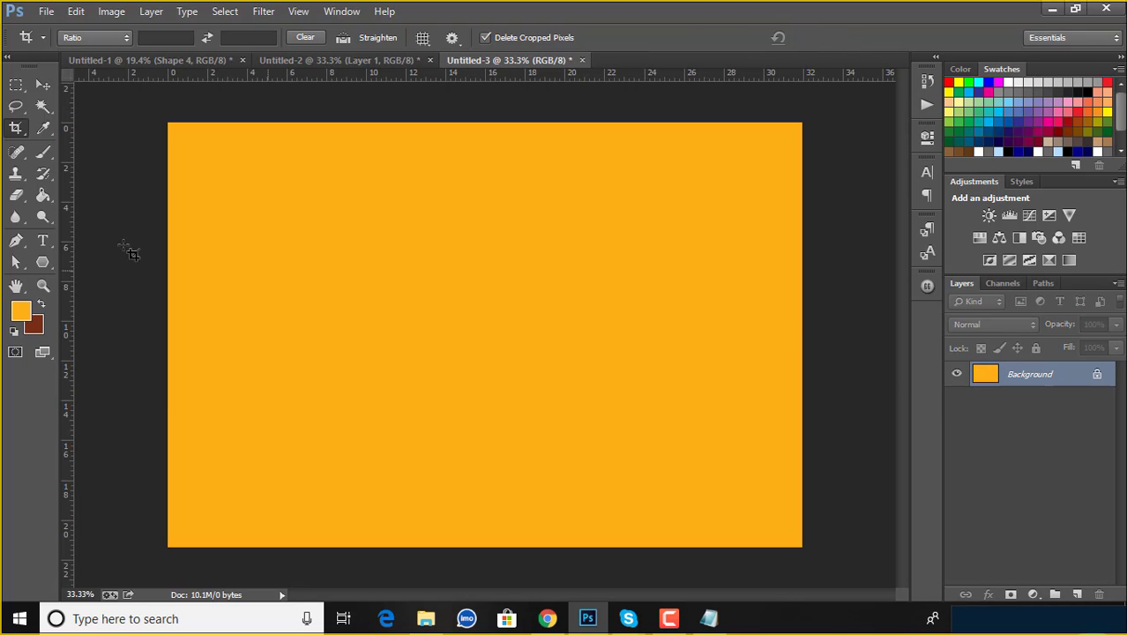
left_click(18, 313)
left_click(579, 386)
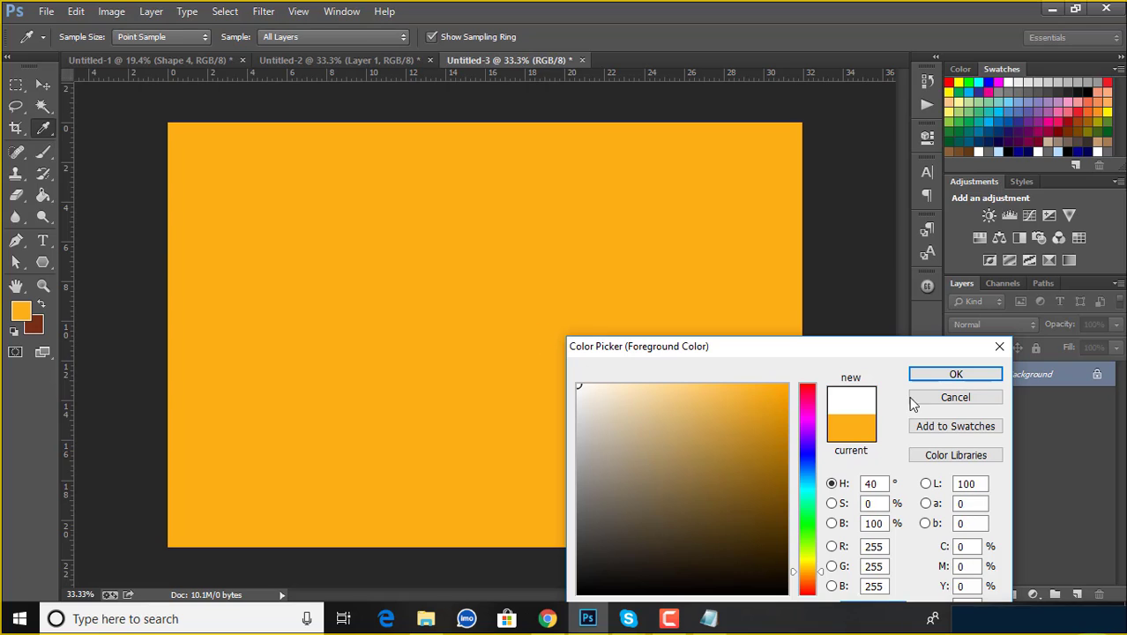
left_click(940, 377)
key("c")
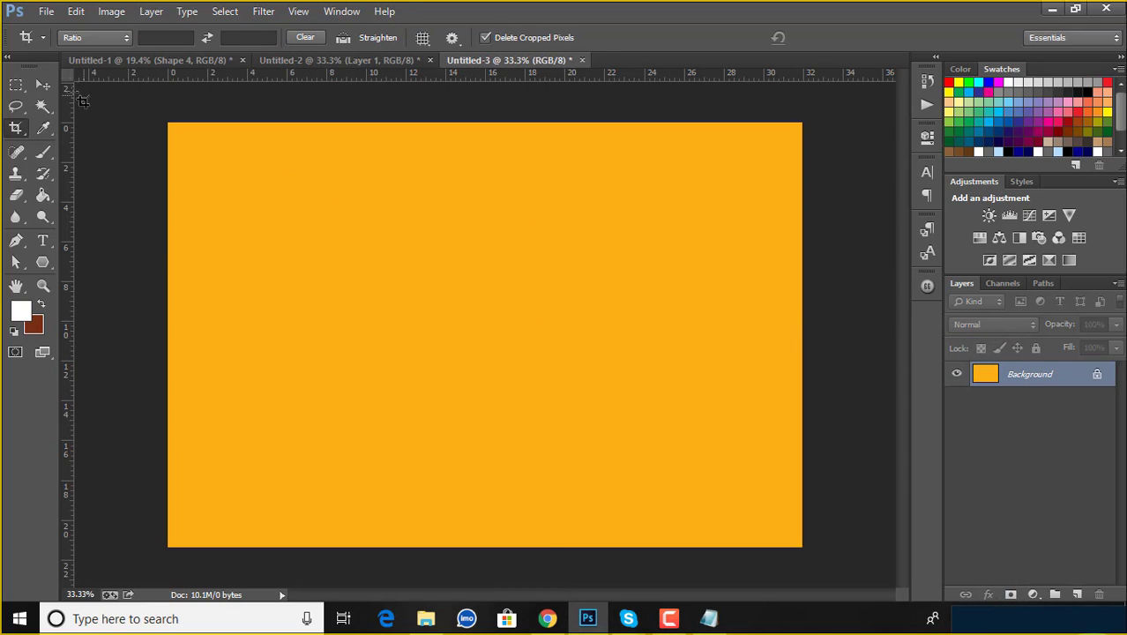
left_click(44, 85)
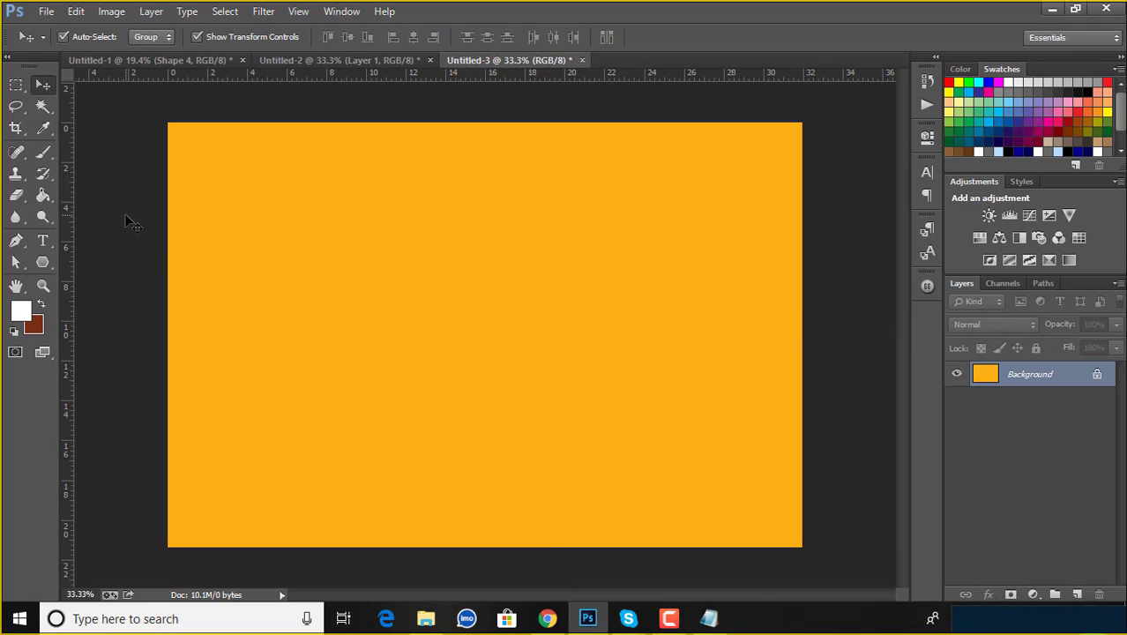
key("alt+BackSpace")
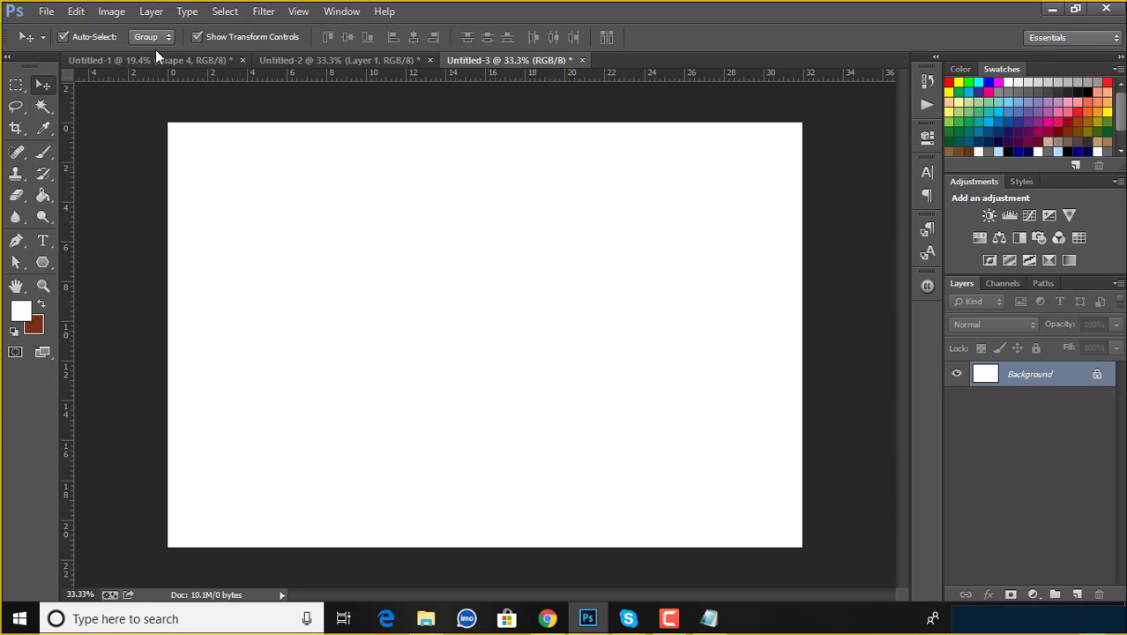
Copy yellow Shape 4 from Untitled-1 into Untitled-3 and scale it to fit the canvas.
left_click(155, 59)
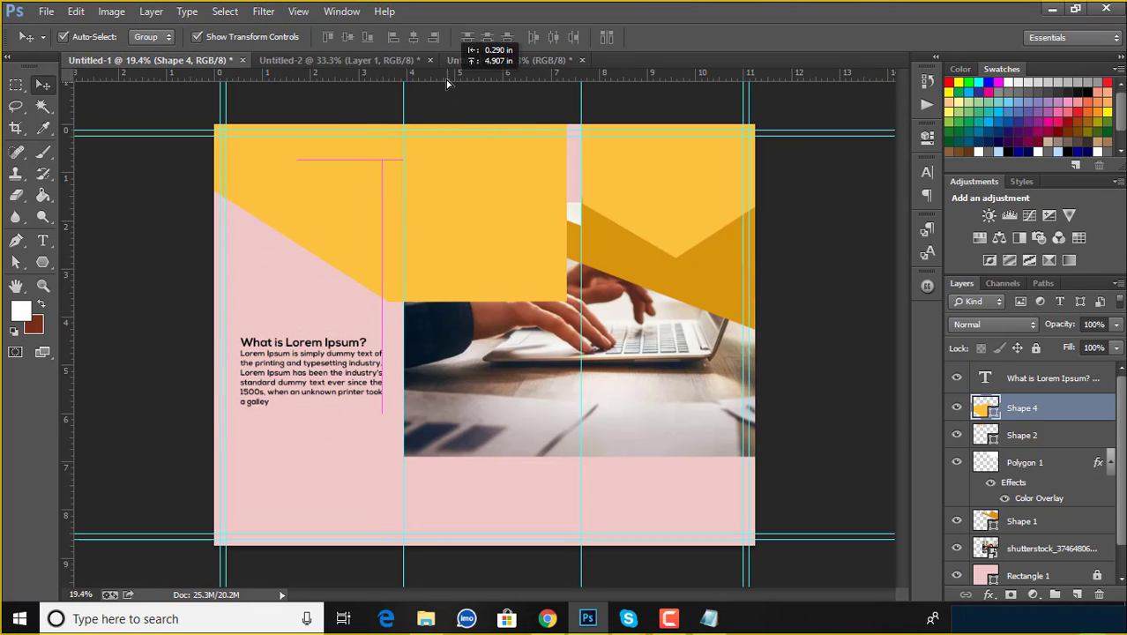
mouse_move(462, 329)
left_mouse_down()
mouse_move(454, 68)
mouse_move(528, 379)
mouse_move(614, 209)
left_mouse_up()
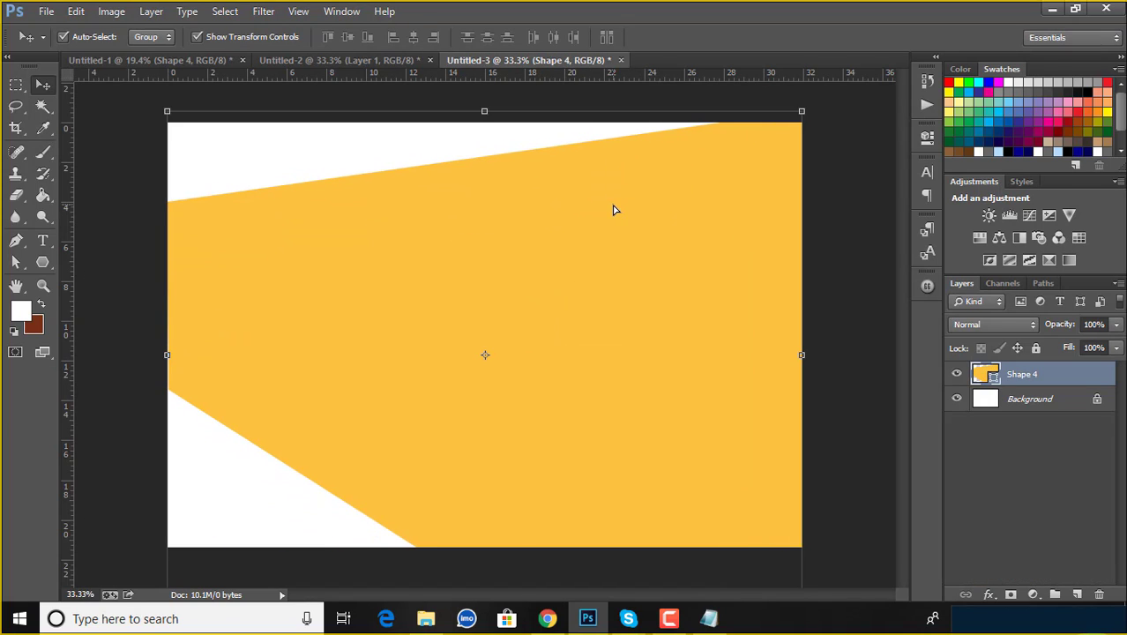
scroll(615, 210, "down", 2)
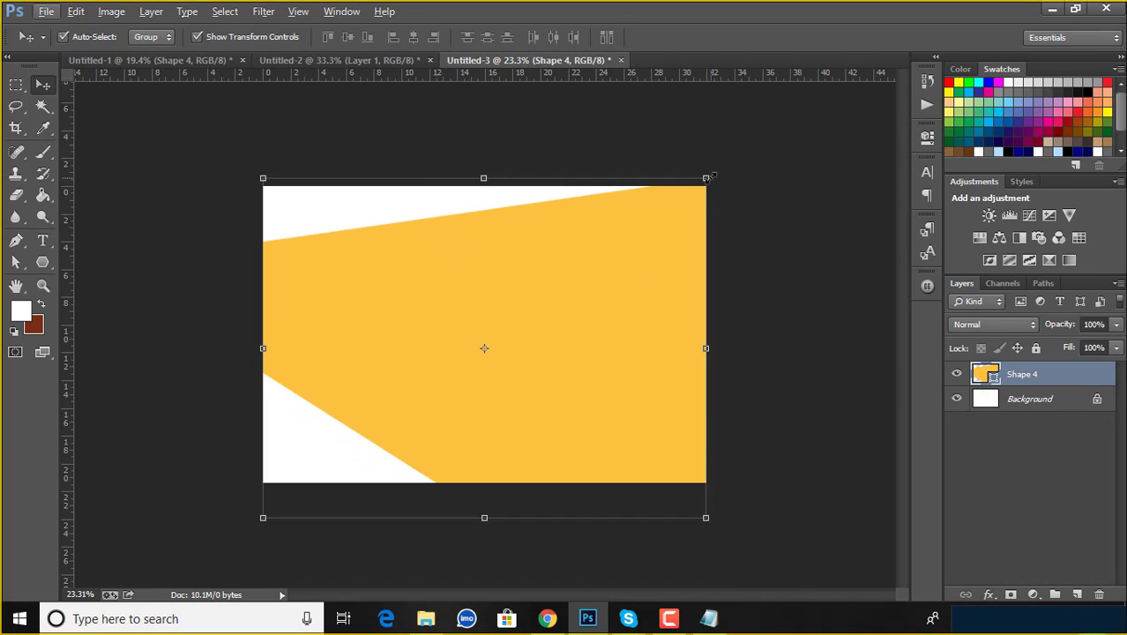
left_click_drag(706, 178, 654, 216)
left_click_drag(573, 329, 588, 303)
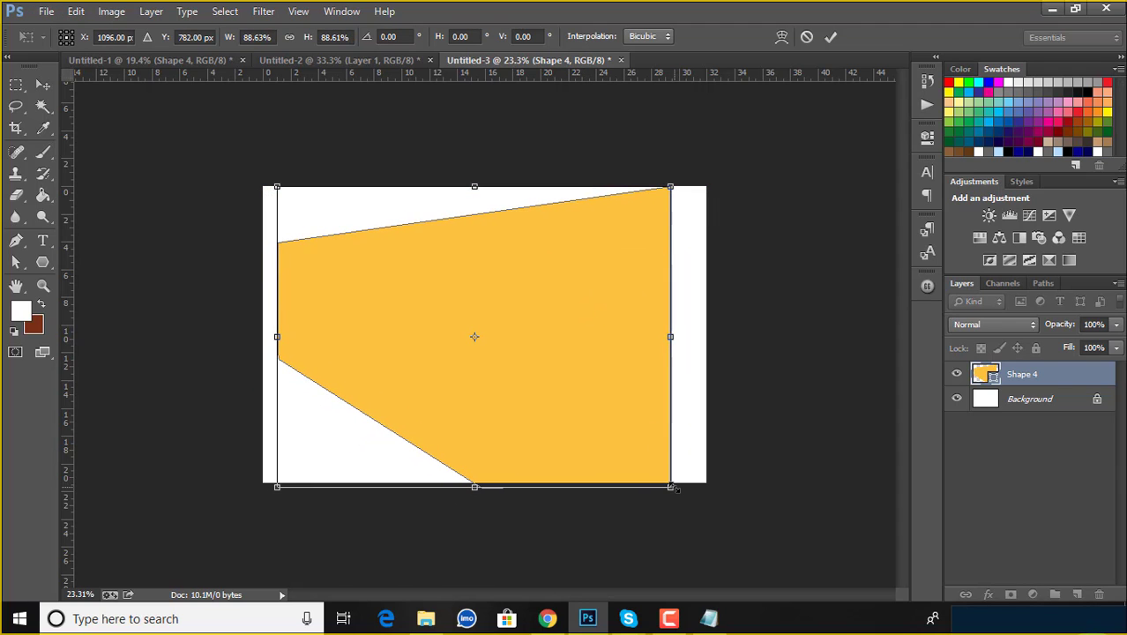
left_click_drag(675, 488, 666, 483)
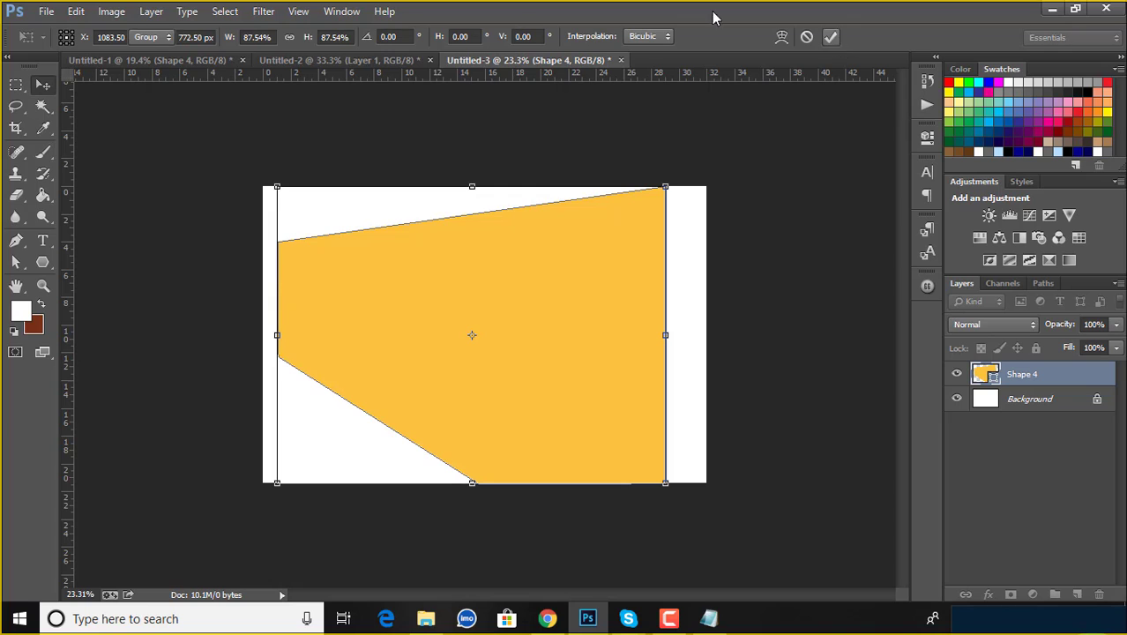
key("Return")
left_click(203, 60)
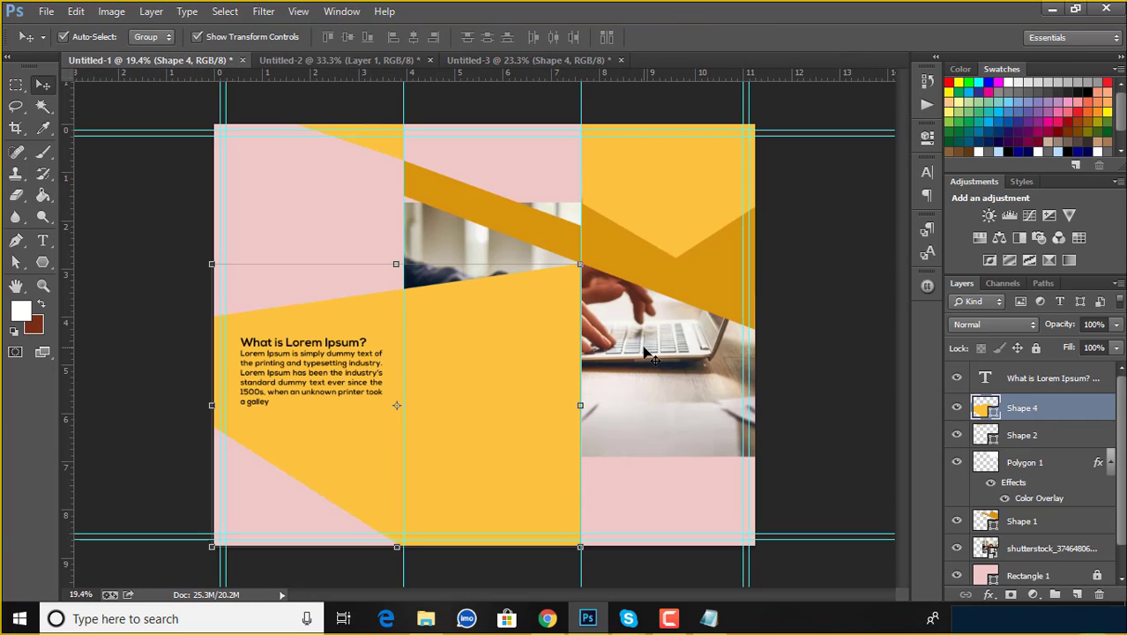
Bring the laptop photo into Untitled-3 and enlarge it to cover the canvas.
left_click_drag(641, 357, 641, 396)
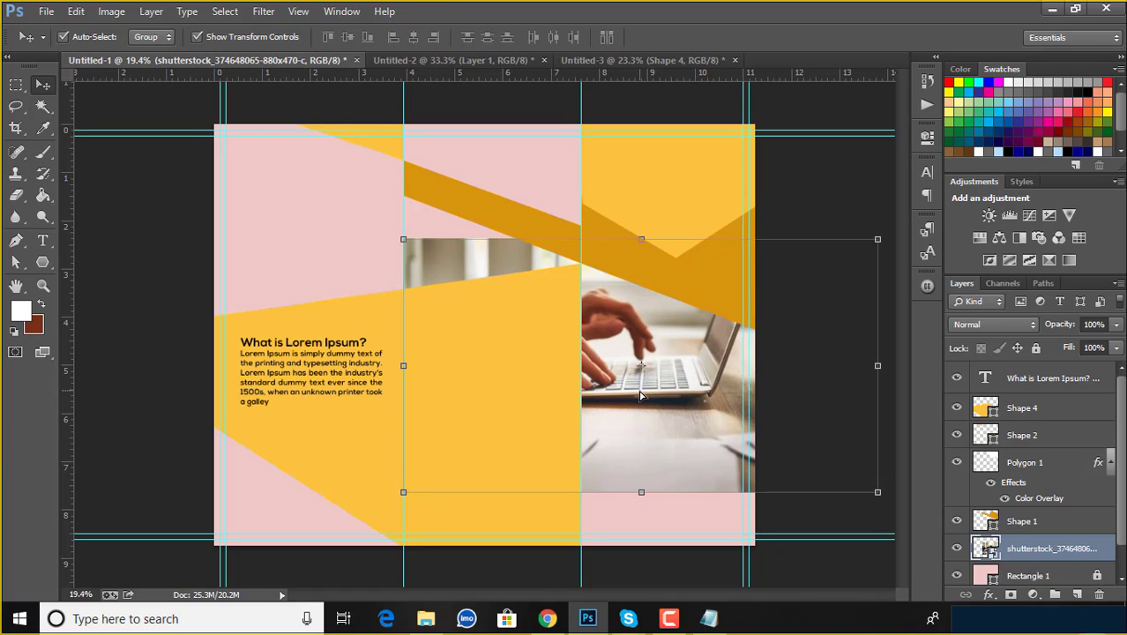
mouse_move(641, 396)
left_mouse_down()
mouse_move(592, 68)
mouse_move(525, 356)
mouse_move(541, 315)
left_mouse_up()
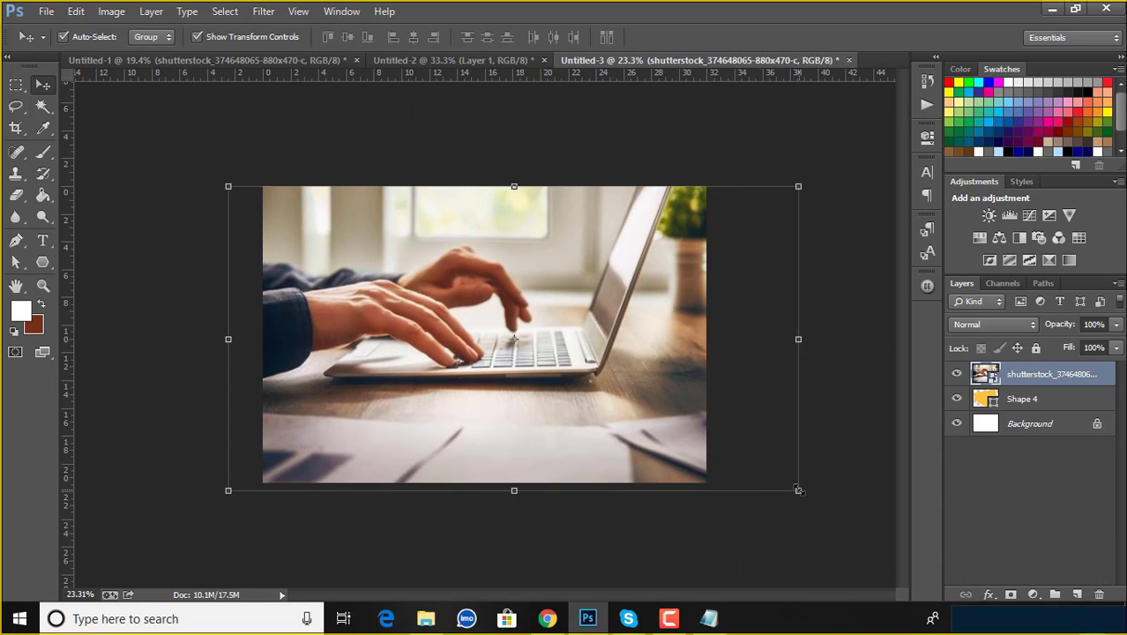
left_click_drag(798, 490, 743, 471)
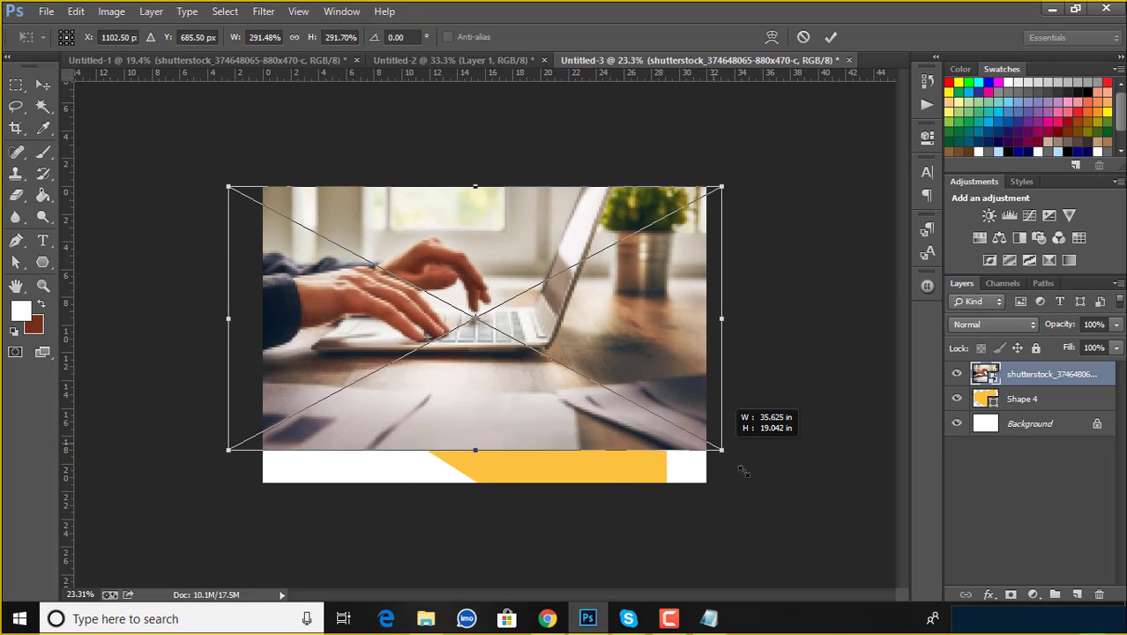
left_click_drag(743, 472, 797, 498)
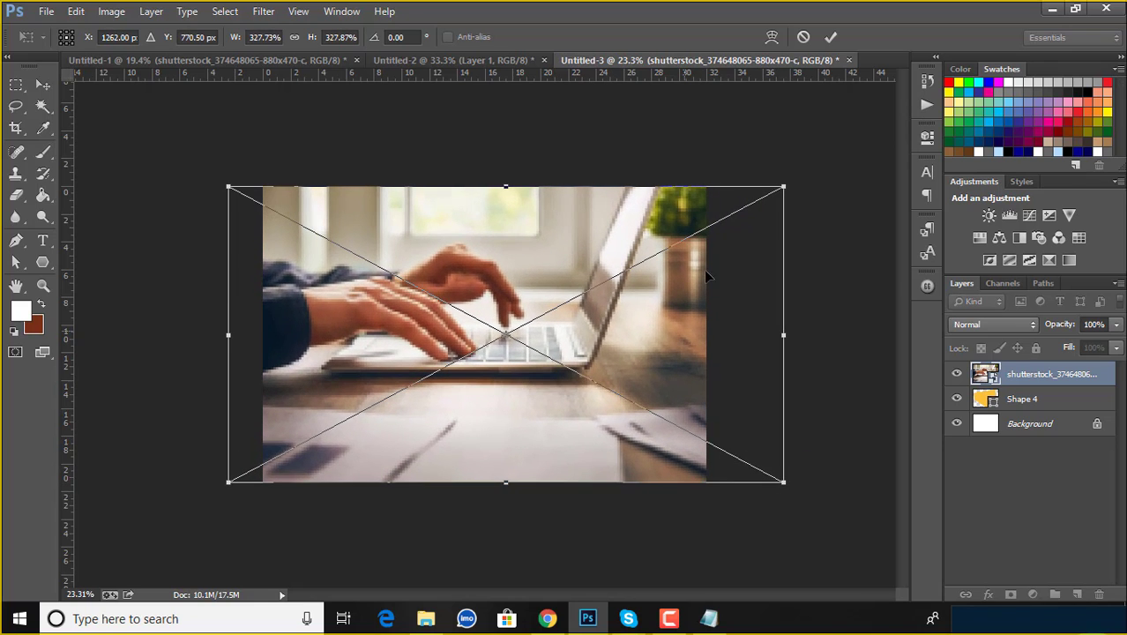
left_click(831, 37)
Rasterize the photo layer, clip it to the shape, then release the clipping mask.
right_click(1080, 374)
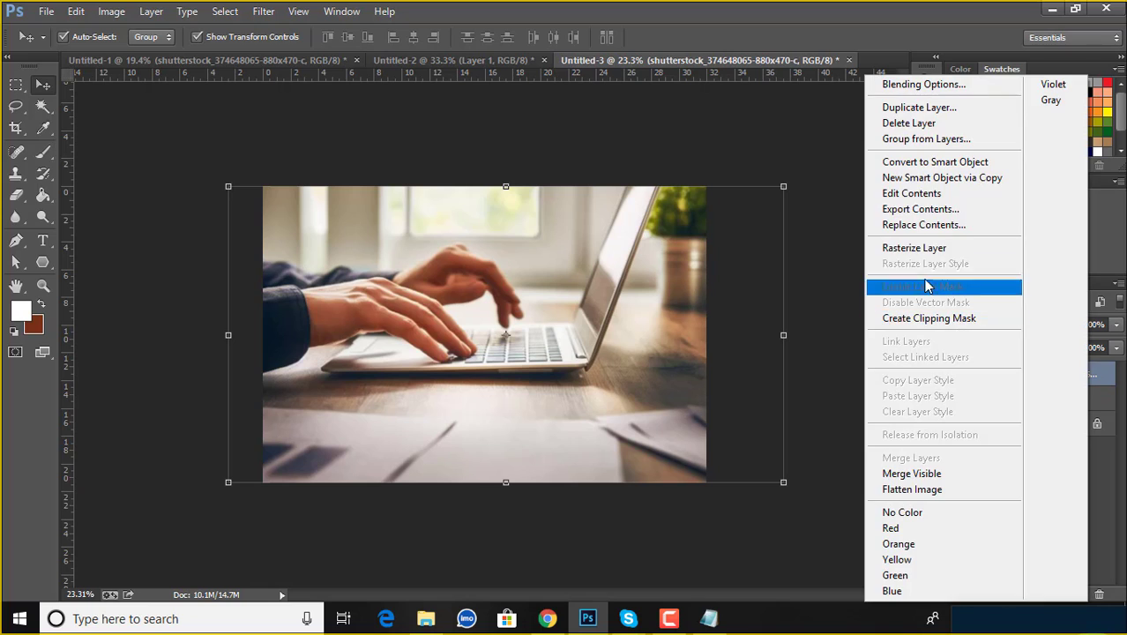
left_click(914, 248)
right_click(1093, 374)
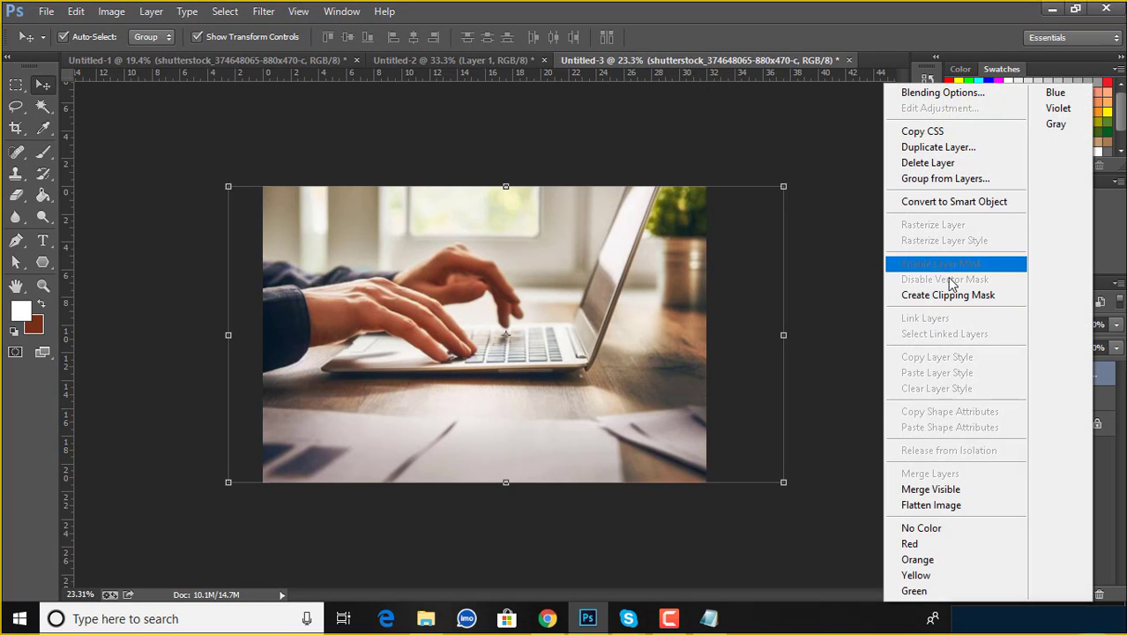
left_click(917, 295)
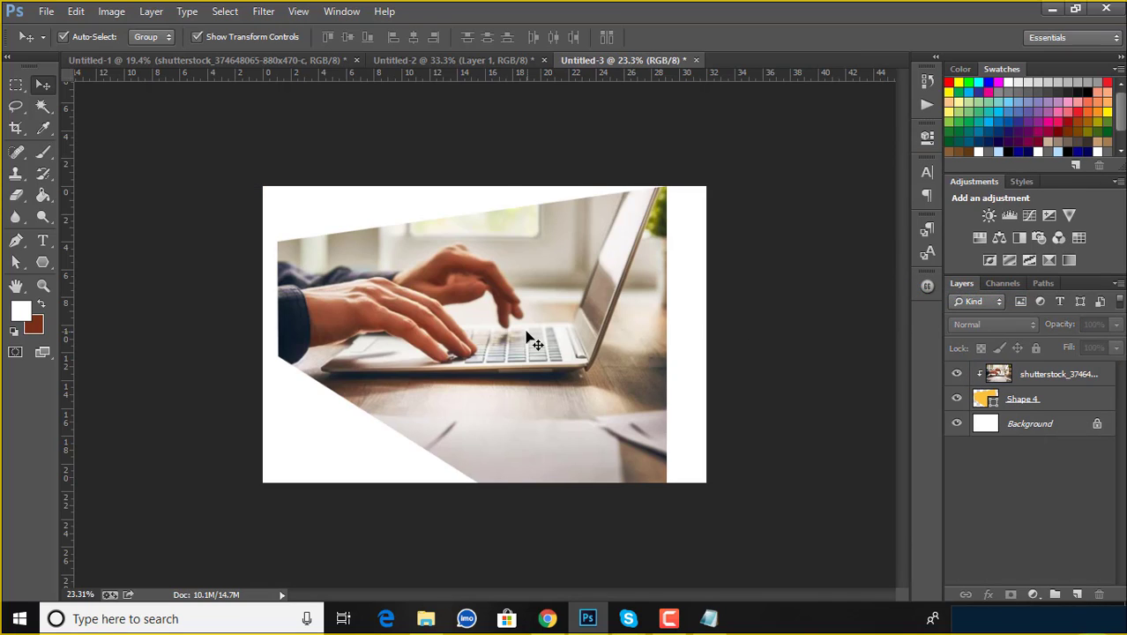
left_click(527, 335)
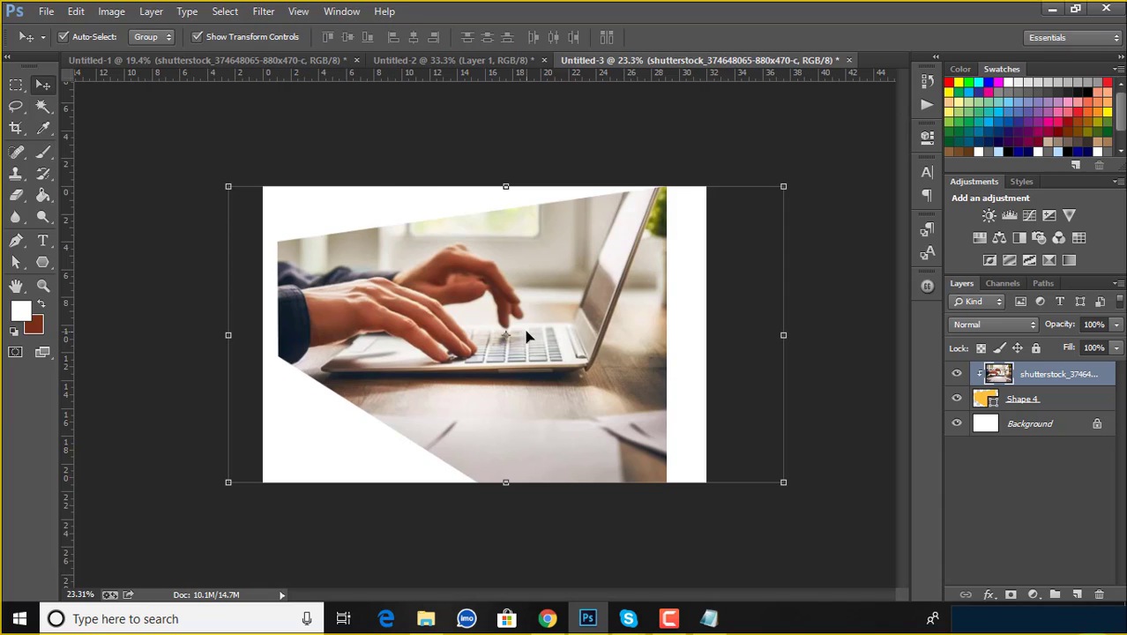
key("ctrl+alt+g")
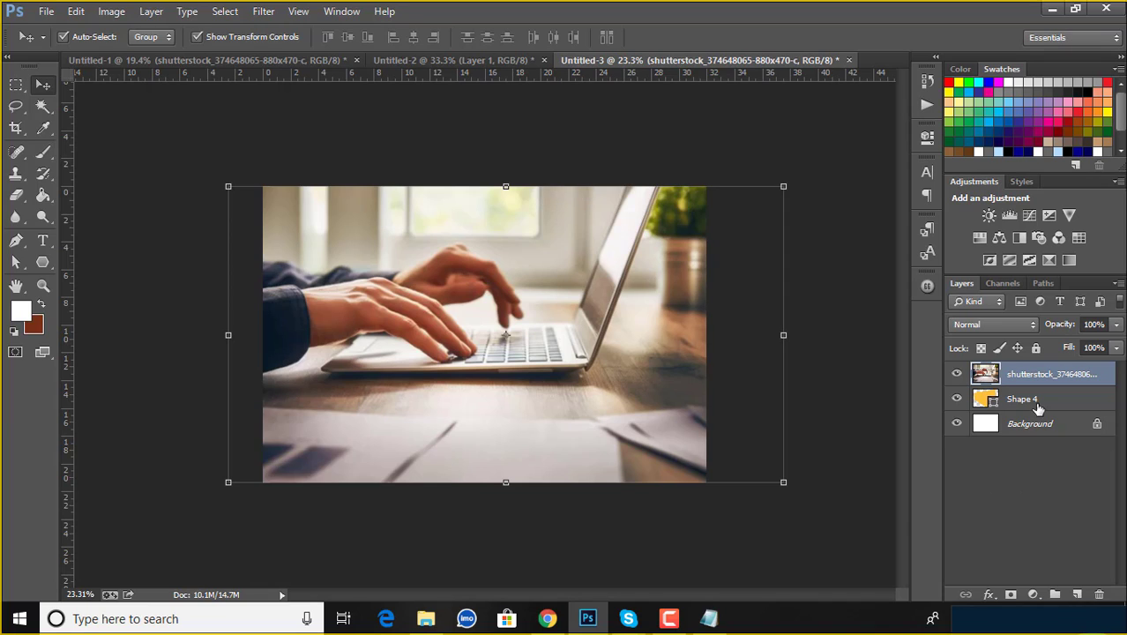
Stretch yellow Shape 4 so it reaches both canvas sides, with the photo hidden.
left_click(1037, 404)
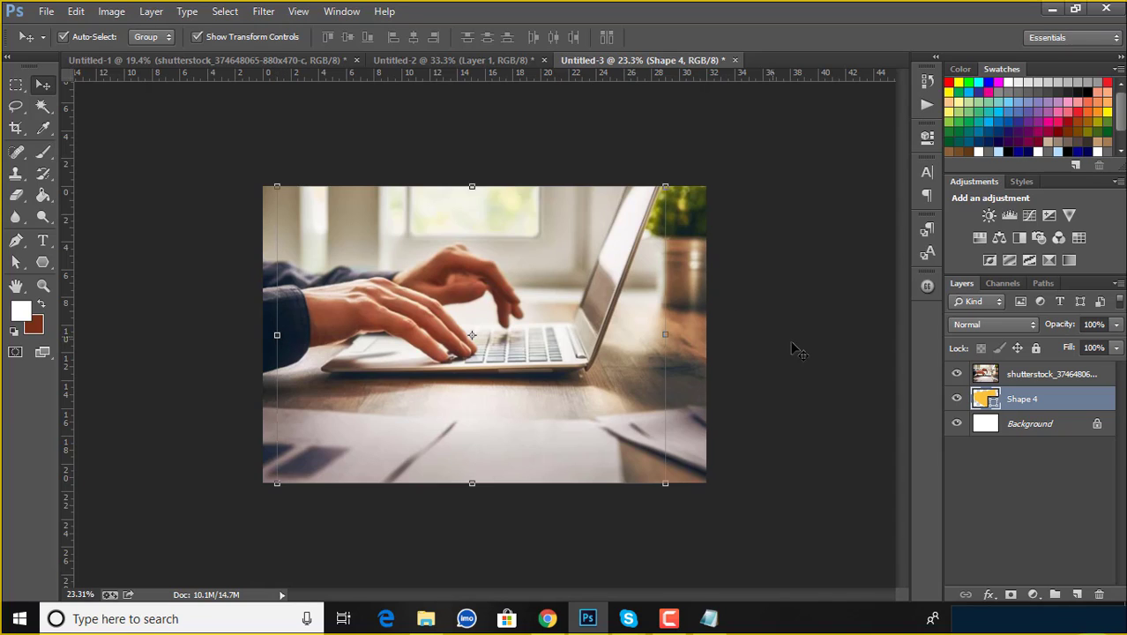
left_click(955, 373)
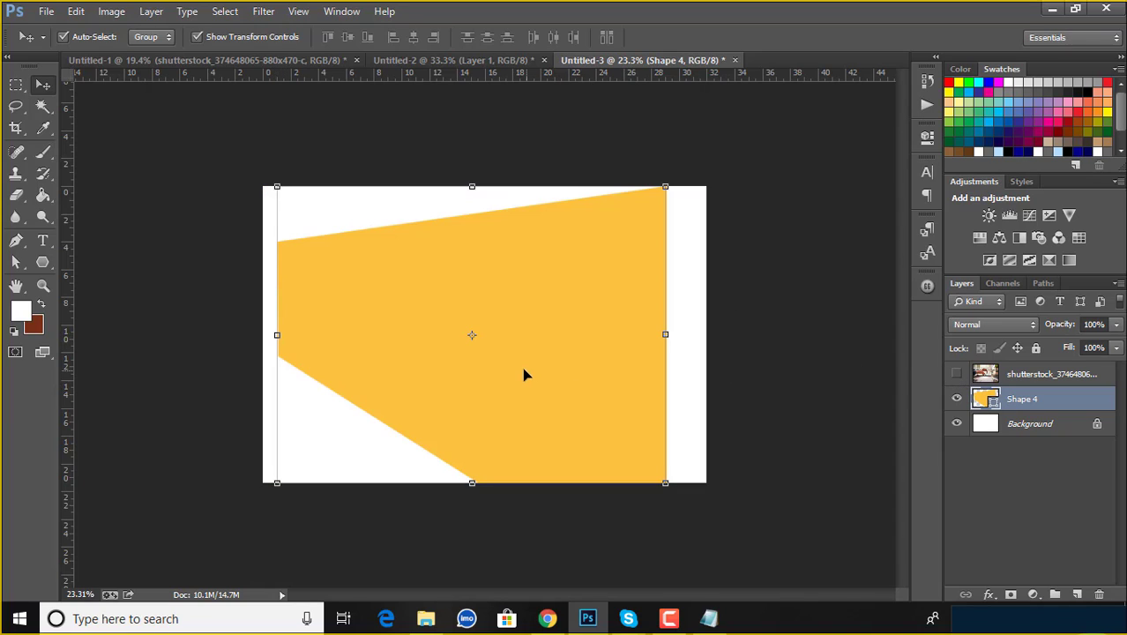
left_click_drag(523, 375, 508, 373)
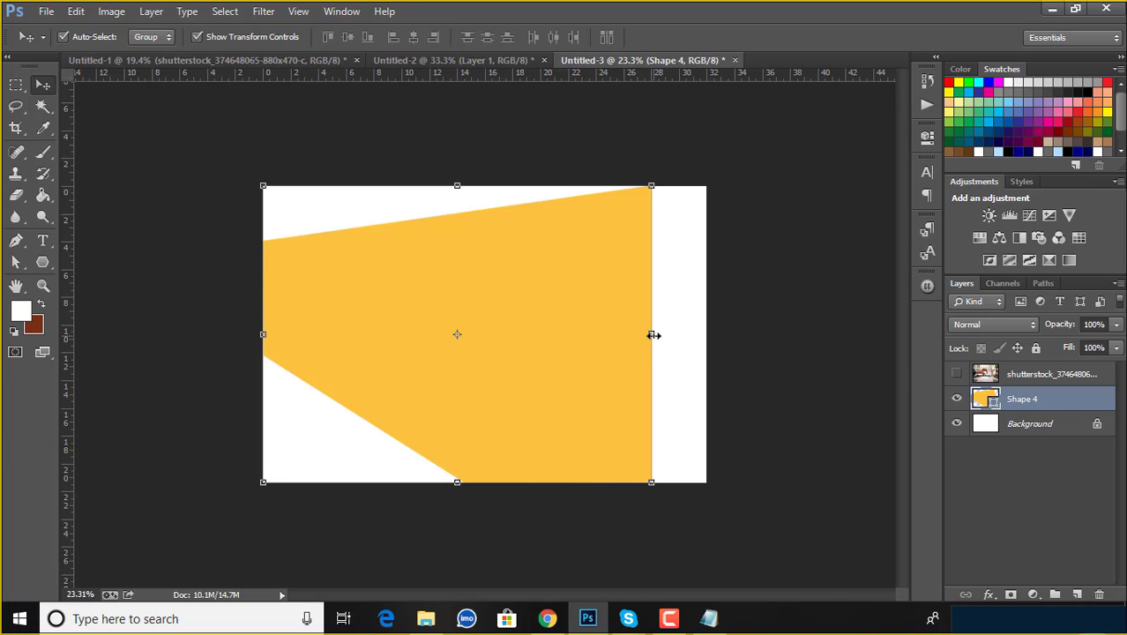
left_click_drag(654, 335, 705, 335)
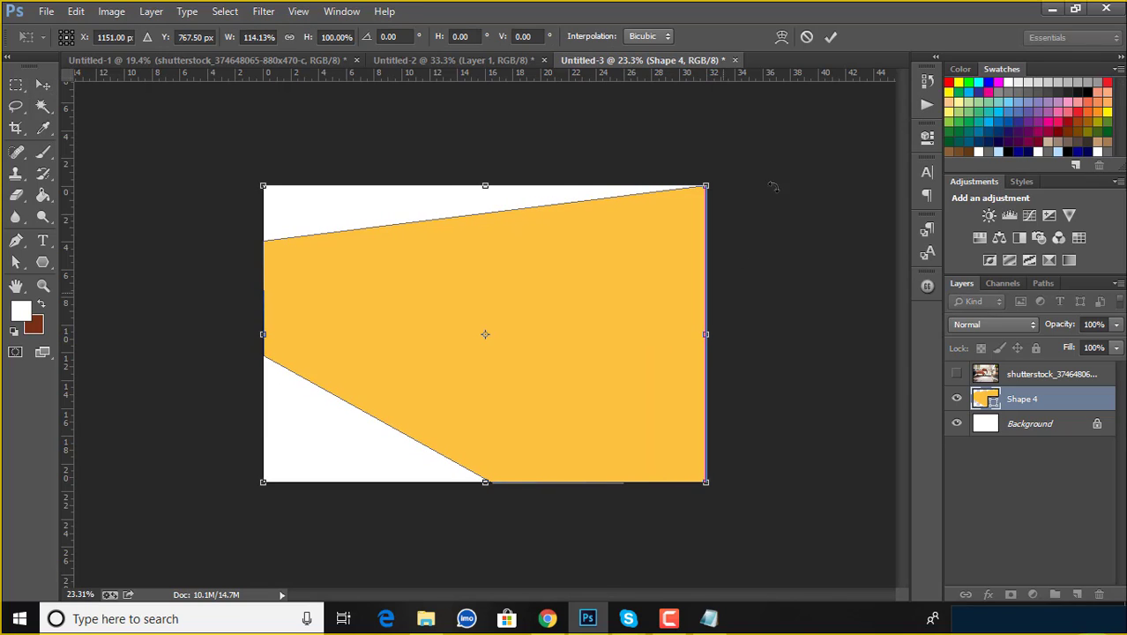
left_click(832, 37)
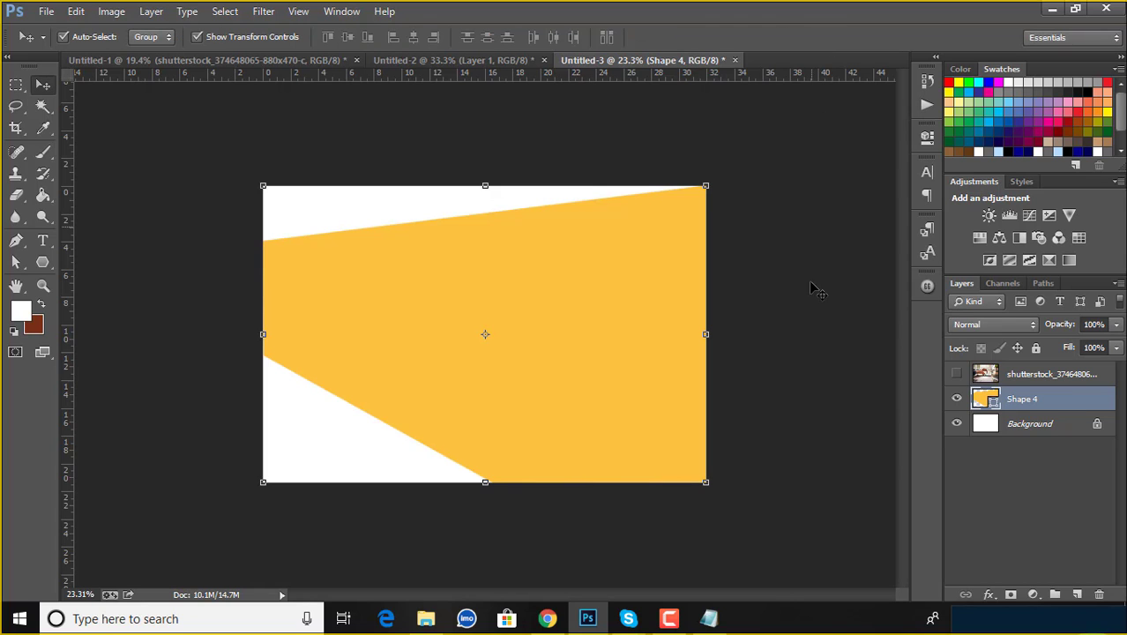
Show the laptop photo again and clip it inside Shape 4.
left_click(1091, 376)
left_click(956, 374)
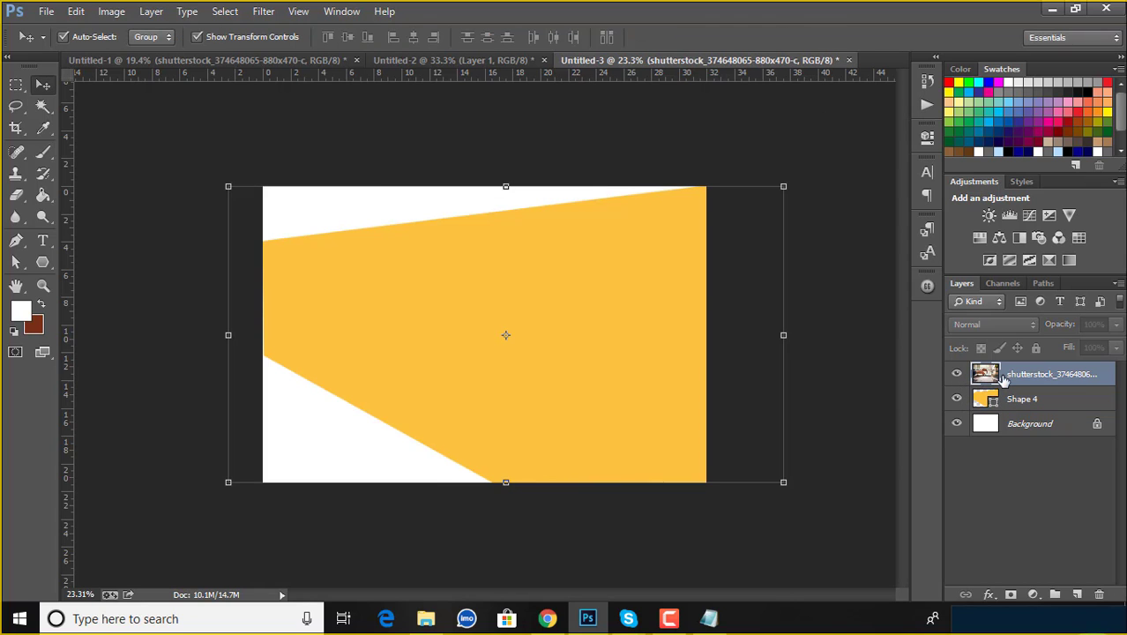
right_click(1085, 377)
left_click(940, 294)
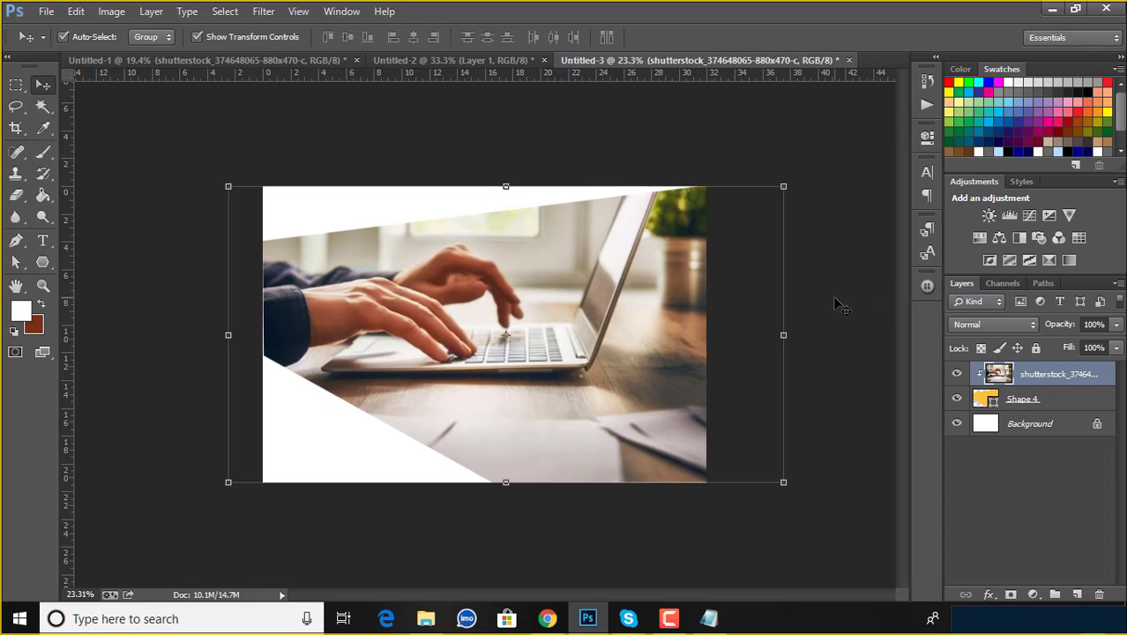
left_click(177, 60)
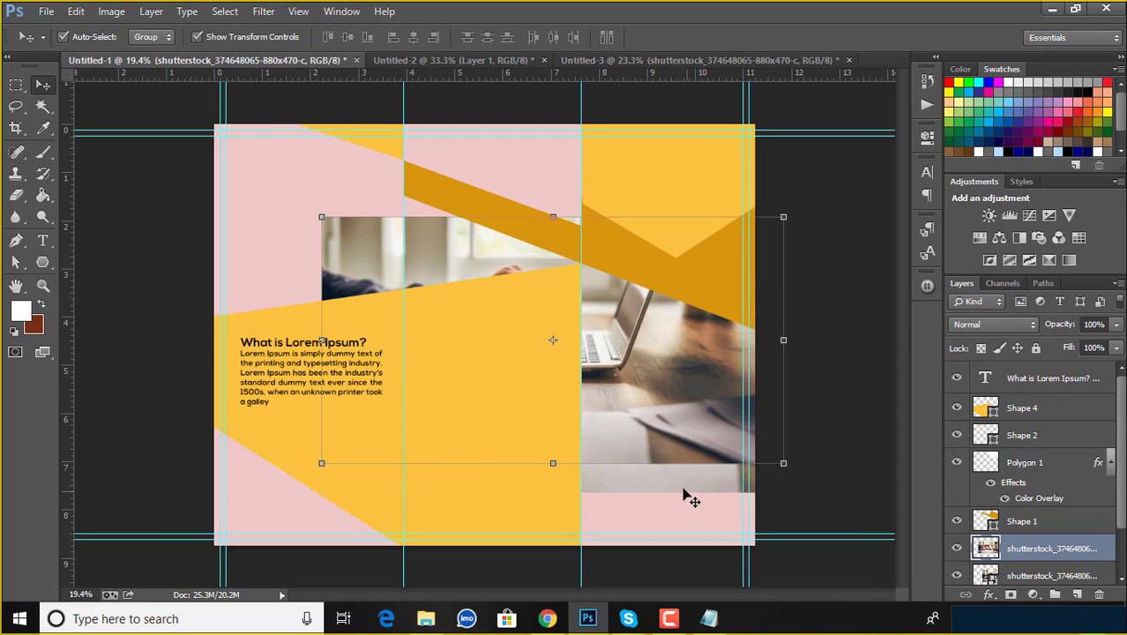
Delete the two old photo layers, then group the laptop photo and Shape 4 into Group 1 in Untitled-3.
key("Delete")
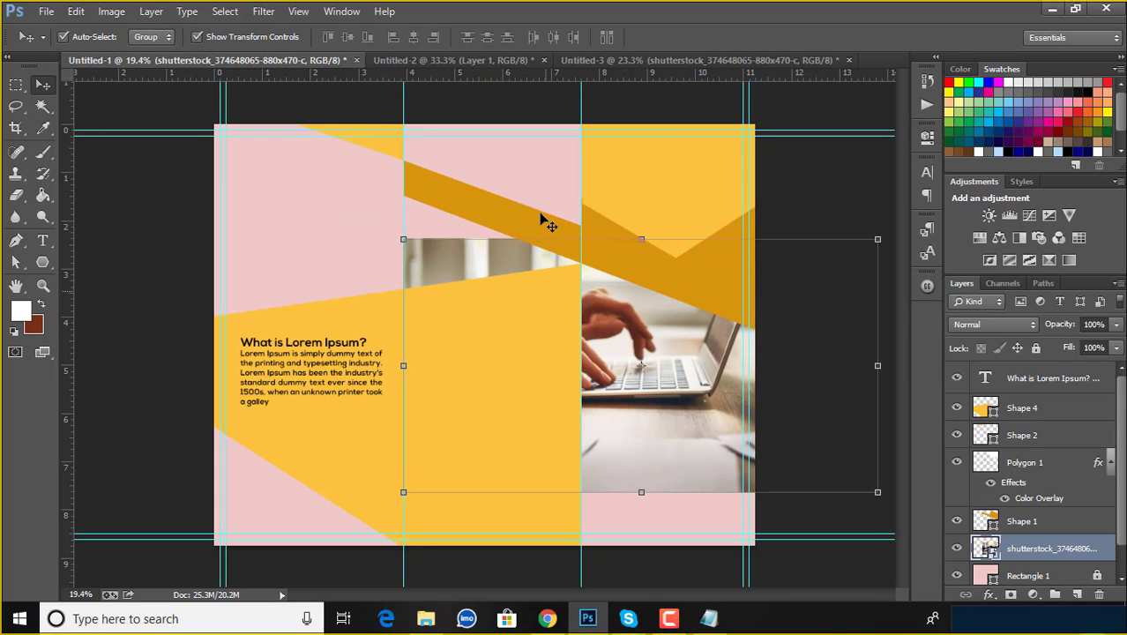
key("Delete")
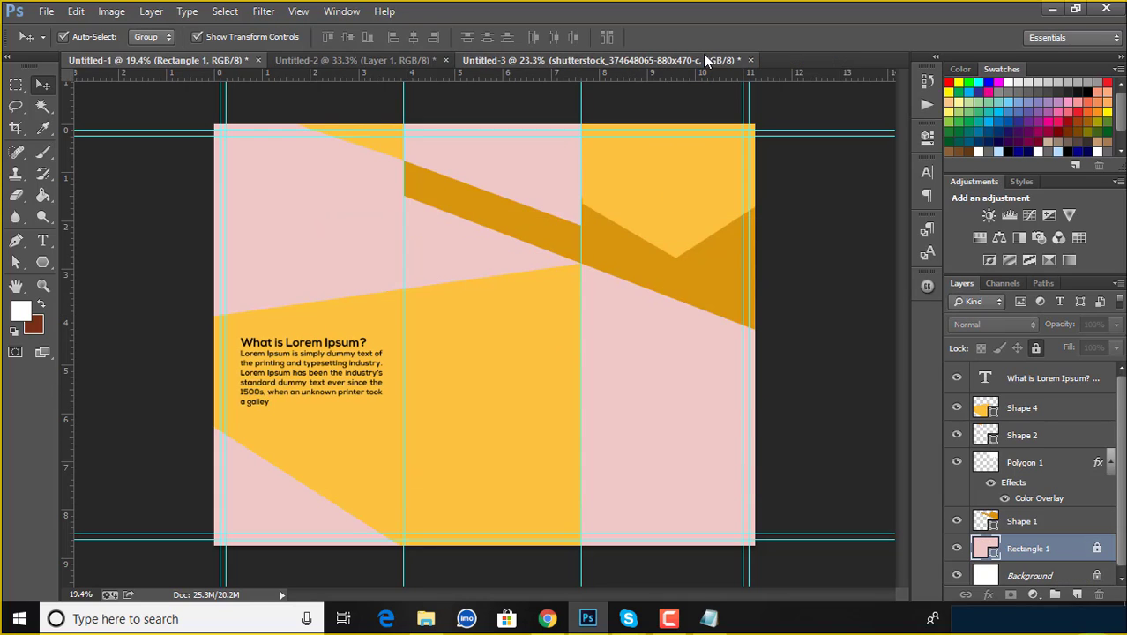
left_click(703, 59)
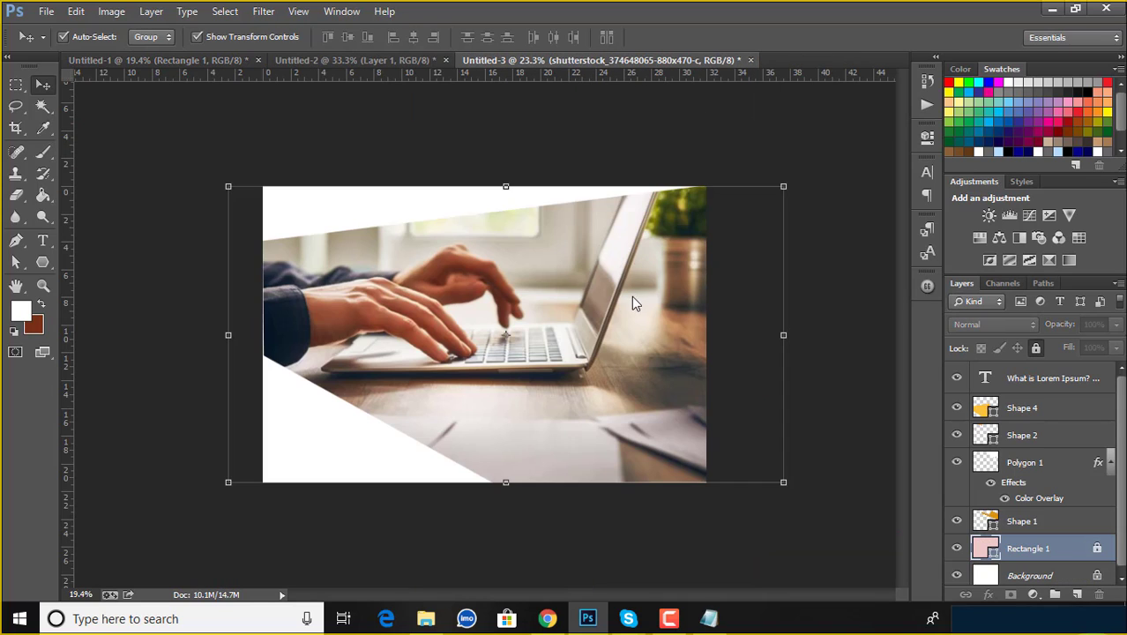
left_click(1091, 409, "ctrl")
right_click(1086, 409)
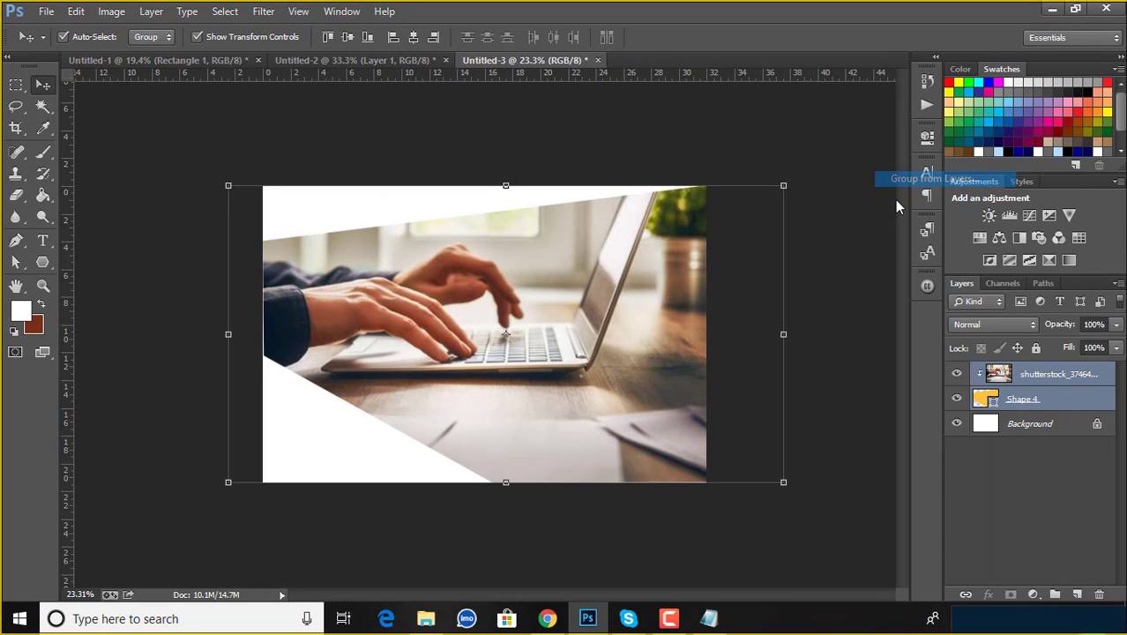
left_click(926, 179)
left_click(699, 201)
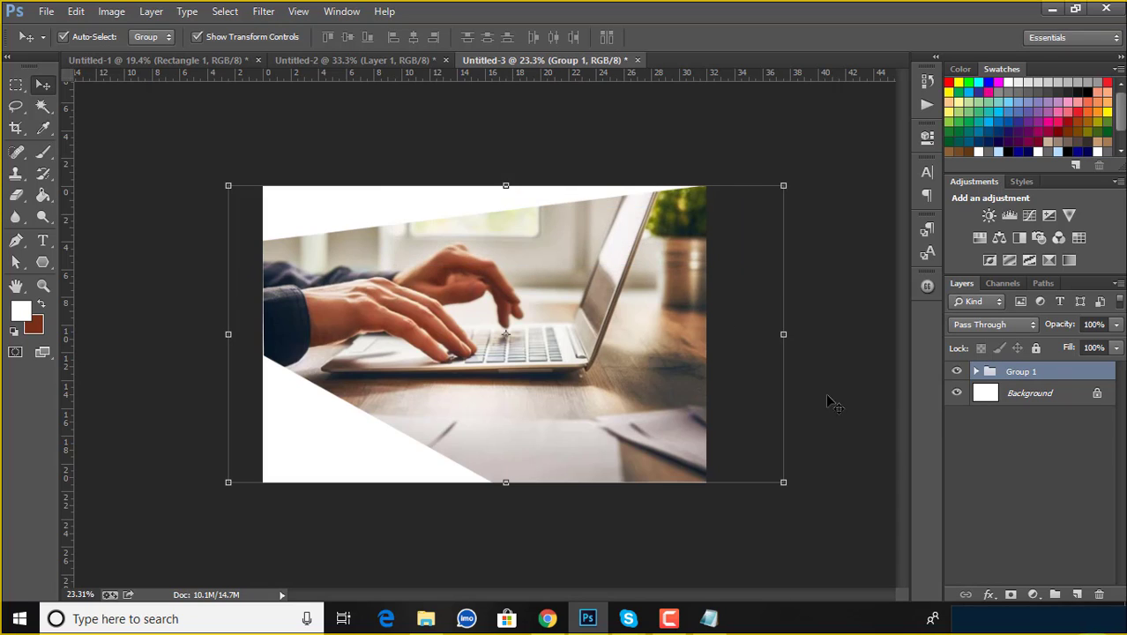
Bring Group 1 into the brochure, flip it horizontally and raise it across the middle and right panels.
mouse_move(829, 395)
left_mouse_down()
mouse_move(108, 74)
mouse_move(114, 61)
mouse_move(534, 375)
left_mouse_up()
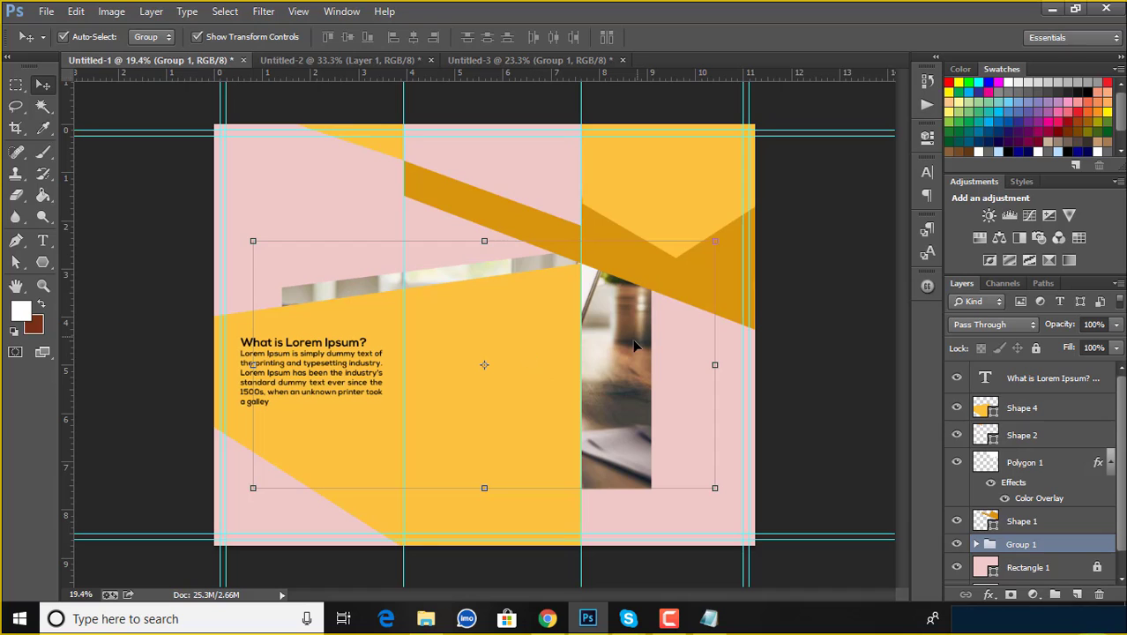
left_click_drag(635, 345, 764, 311)
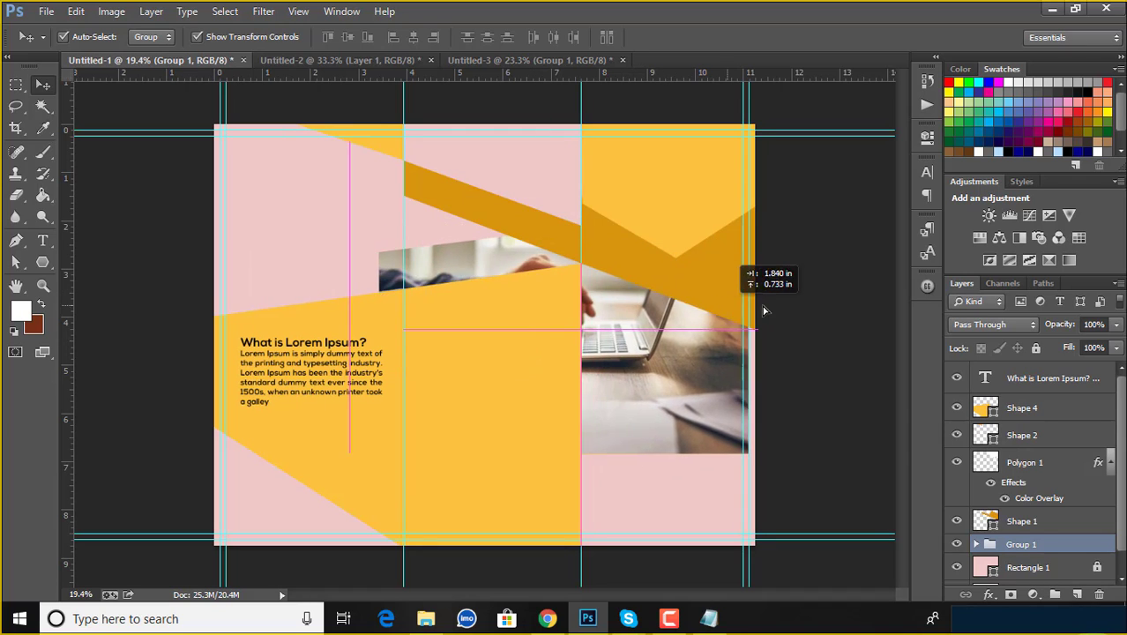
mouse_move(764, 310)
left_mouse_down()
mouse_move(666, 368)
mouse_move(697, 352)
left_mouse_up()
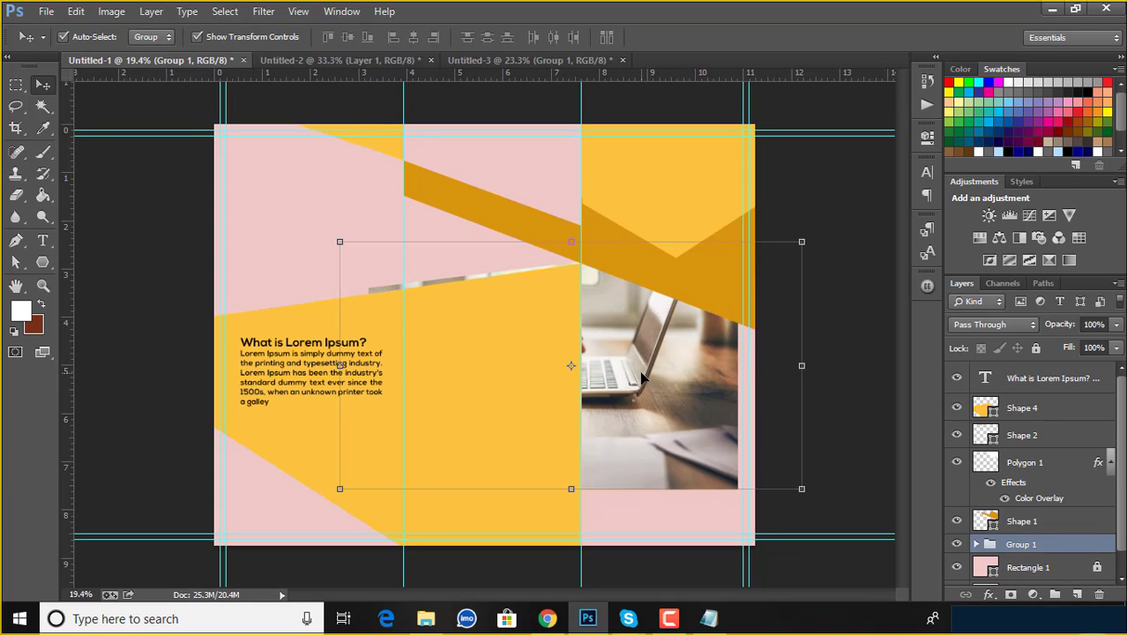
key("ctrl+t")
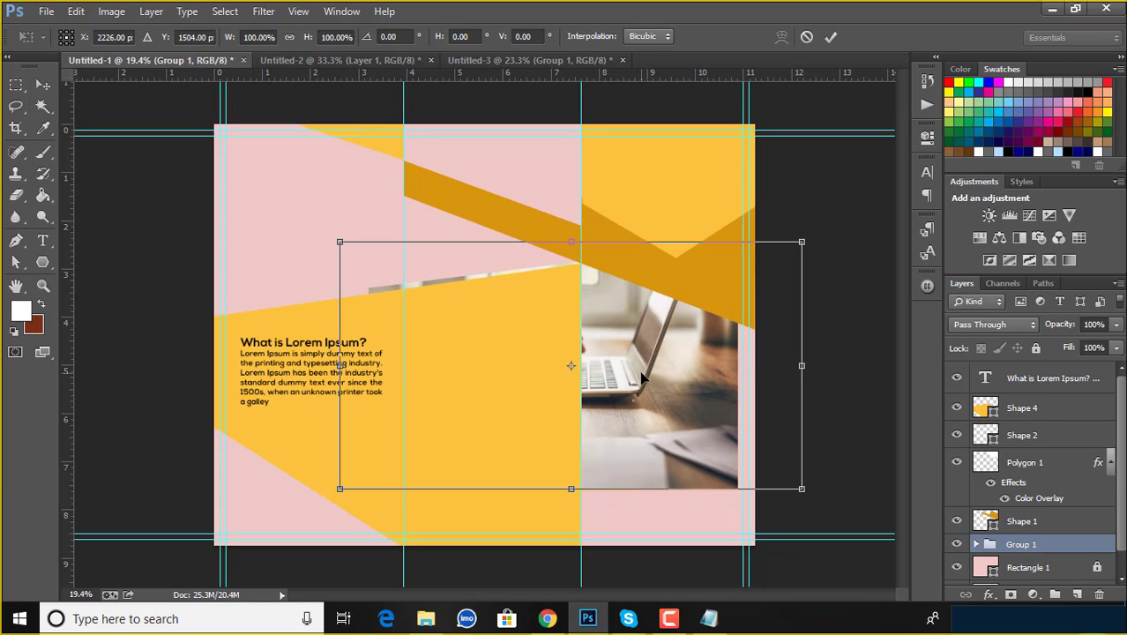
right_click(642, 377)
left_click(660, 342)
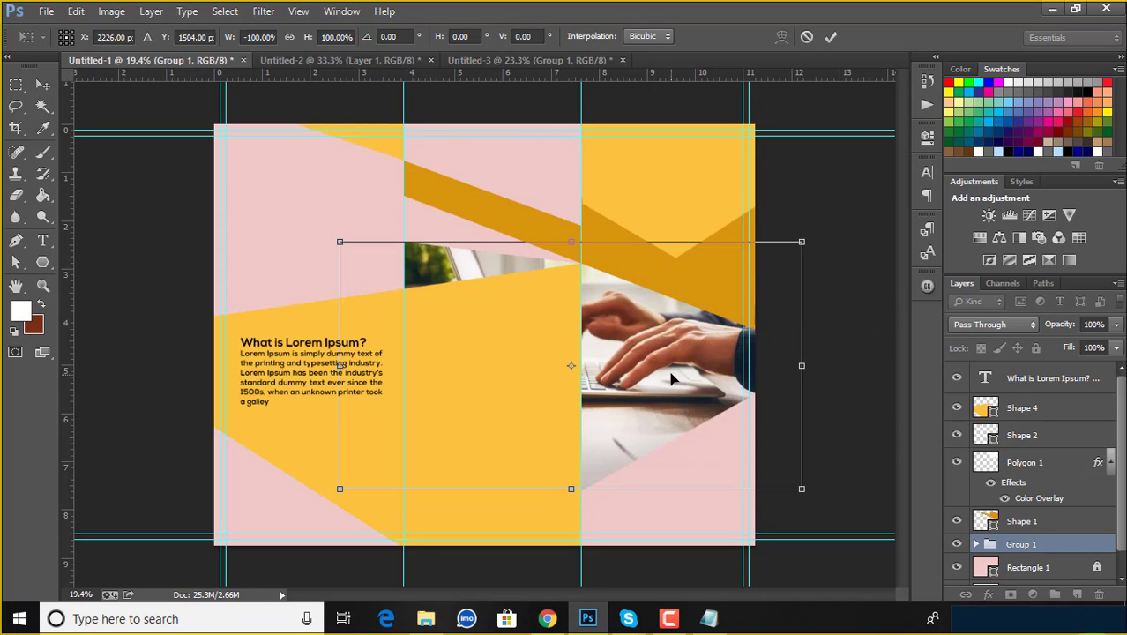
left_click_drag(670, 380, 670, 324)
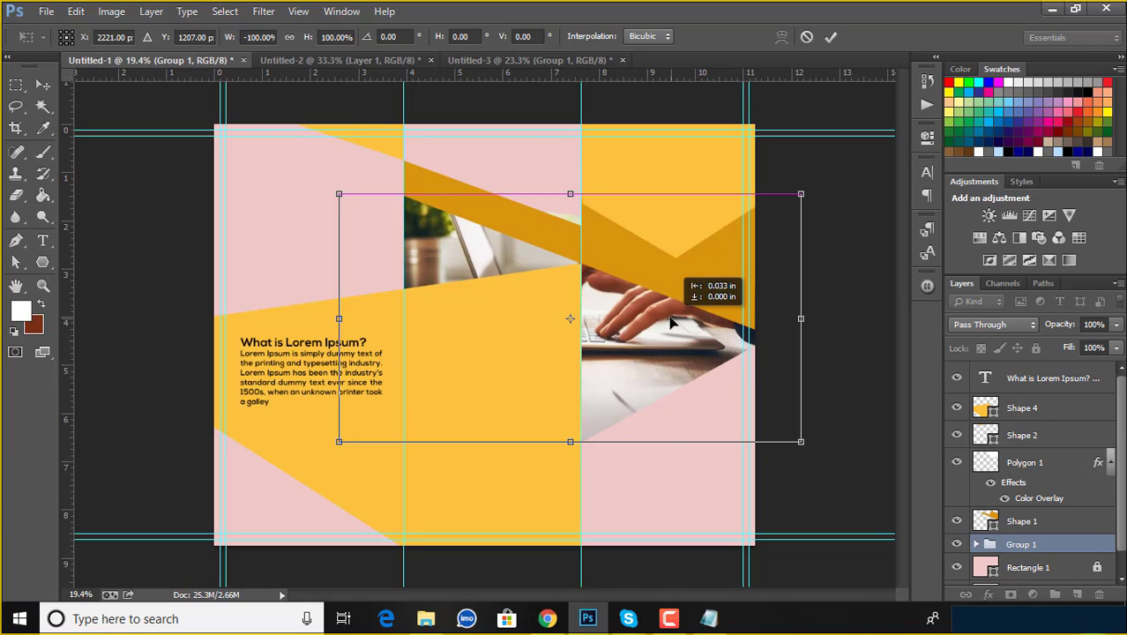
left_click(830, 36)
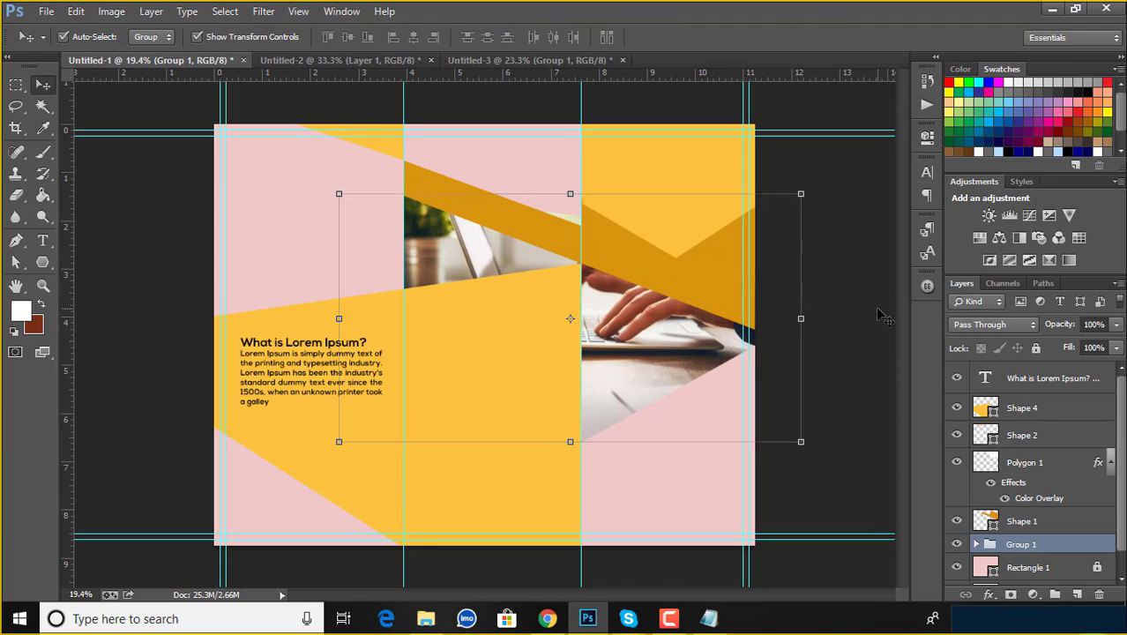
left_click(879, 315)
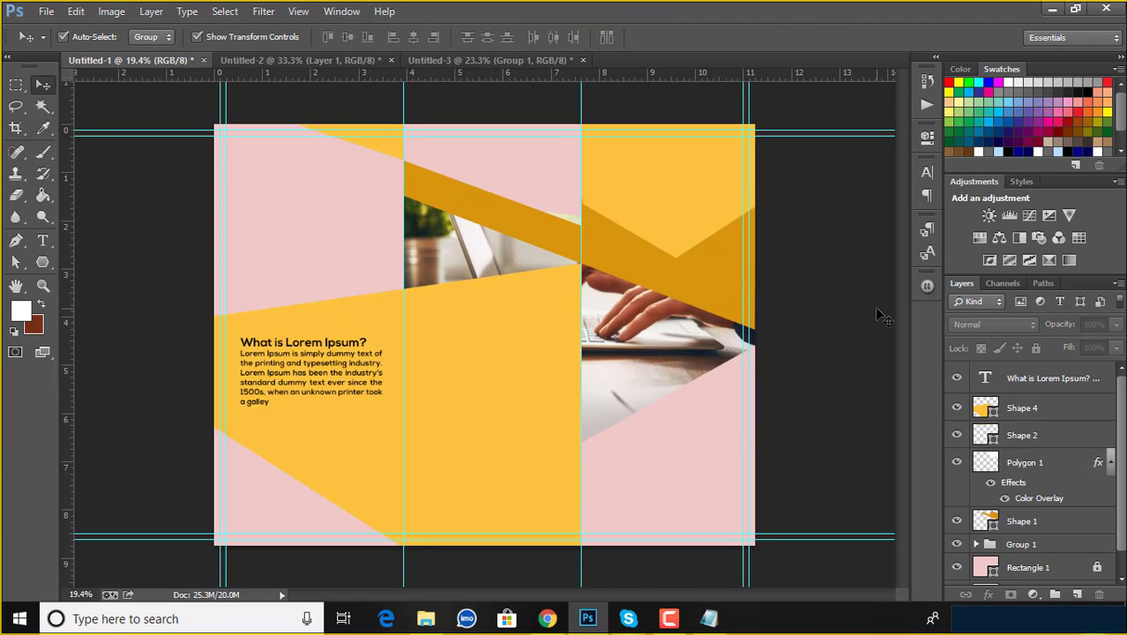
Add the 'TRI-FOLD BROCHURE DESIGN 2018' headline atop the right panel and right-align it.
left_click(43, 242)
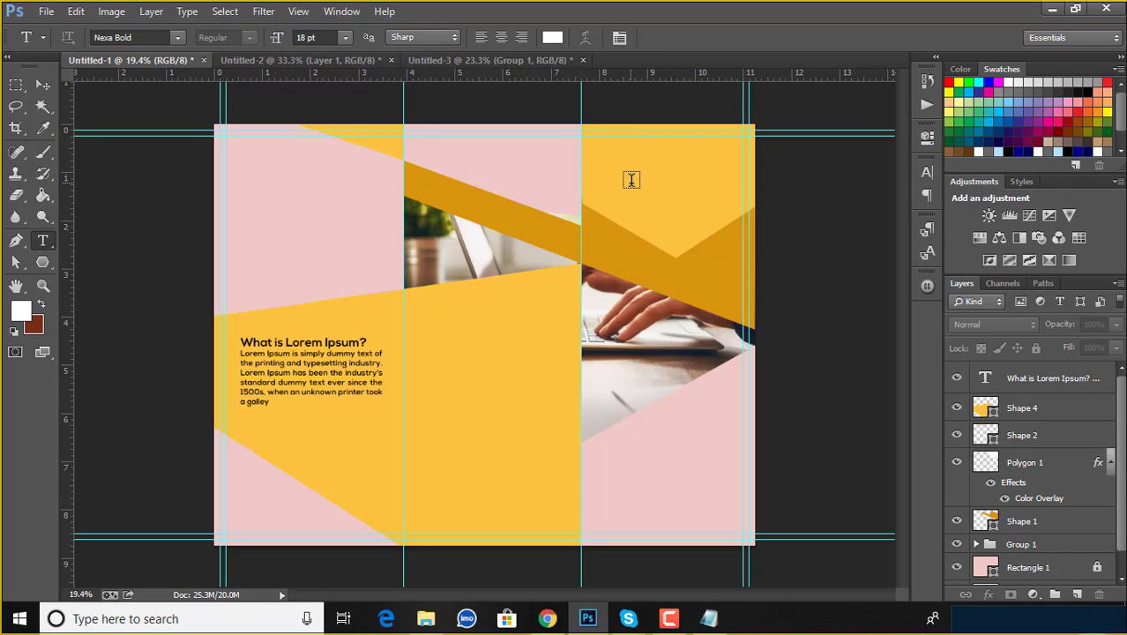
left_click(612, 250)
type("TRI-")
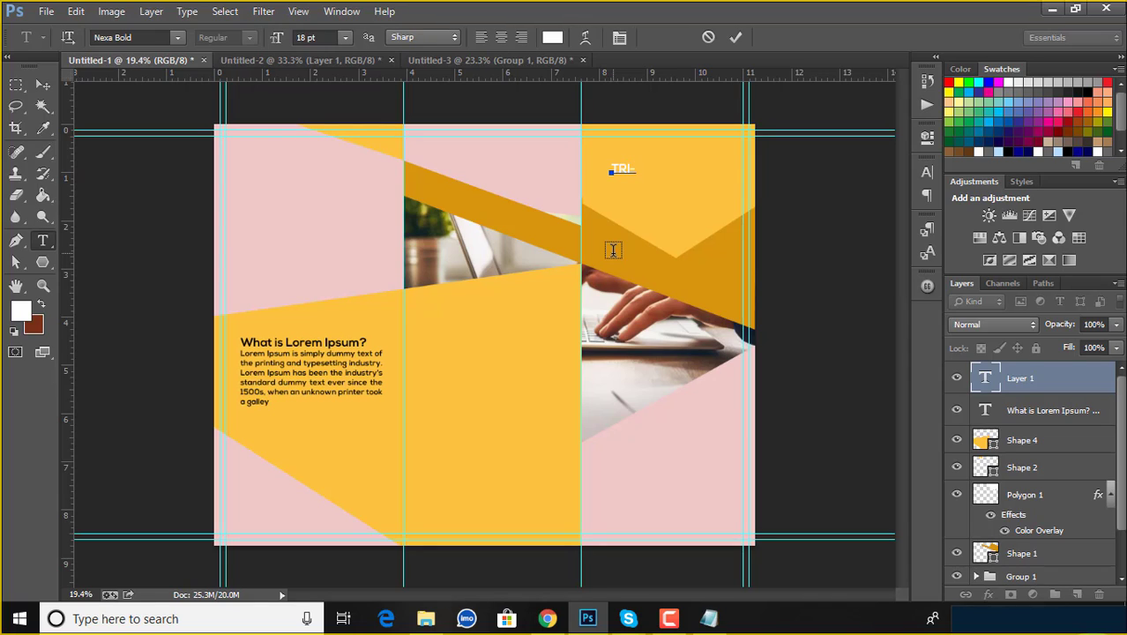
type("F")
type("HURE")
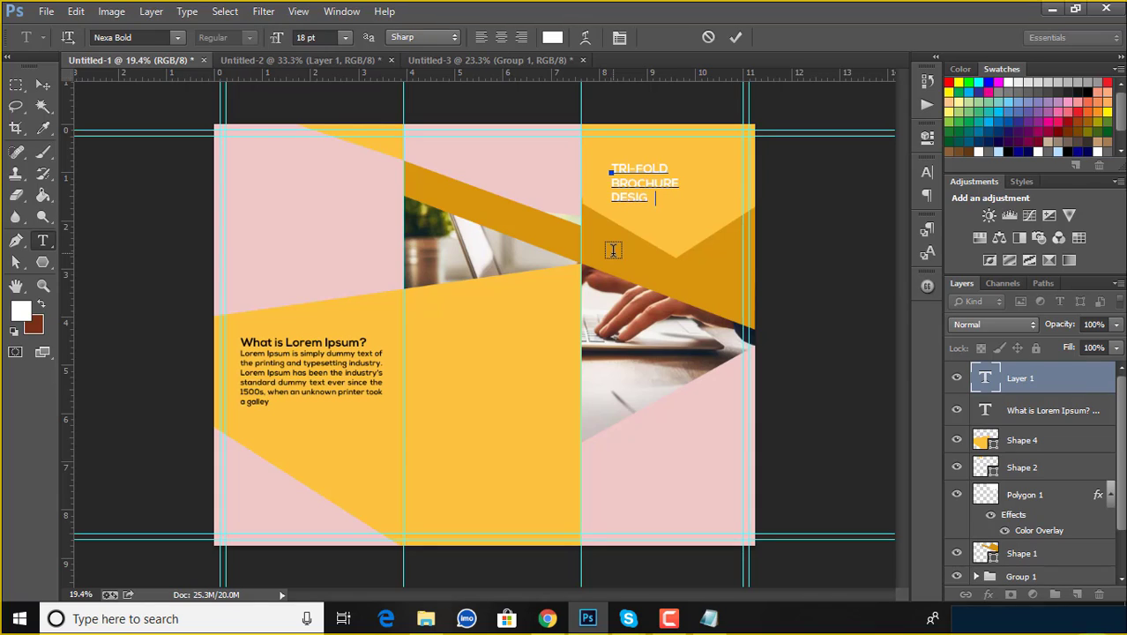
type("N 2018")
key("ctrl+a")
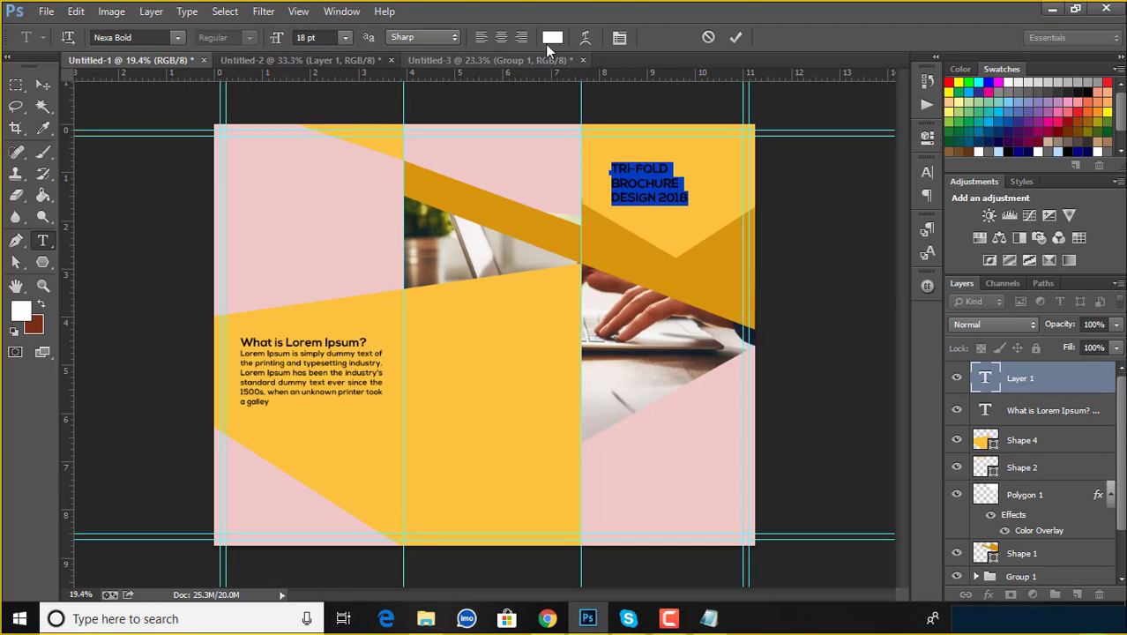
left_click(522, 37)
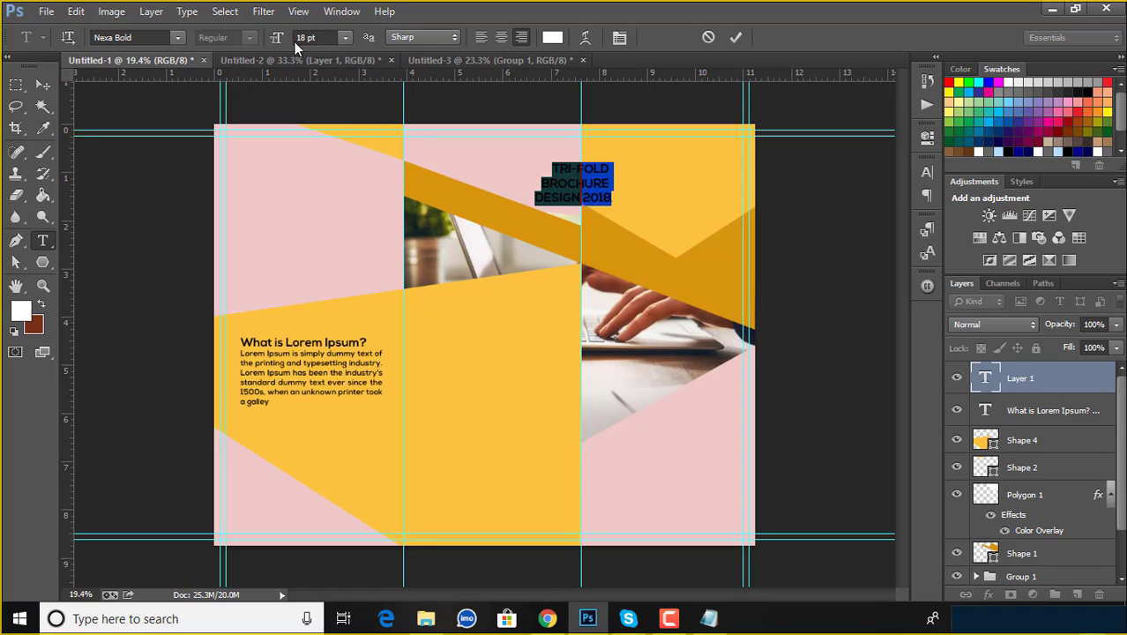
Color the headline near-black, commit it, and move it to the top of the right-hand panel.
left_click(550, 38)
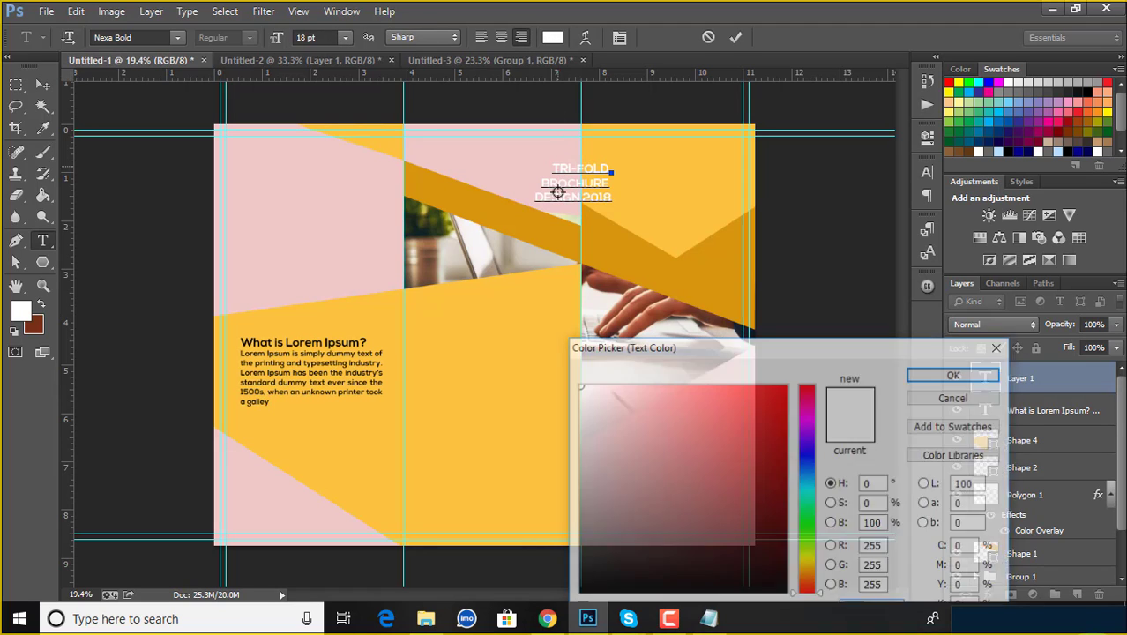
left_click_drag(605, 529, 590, 592)
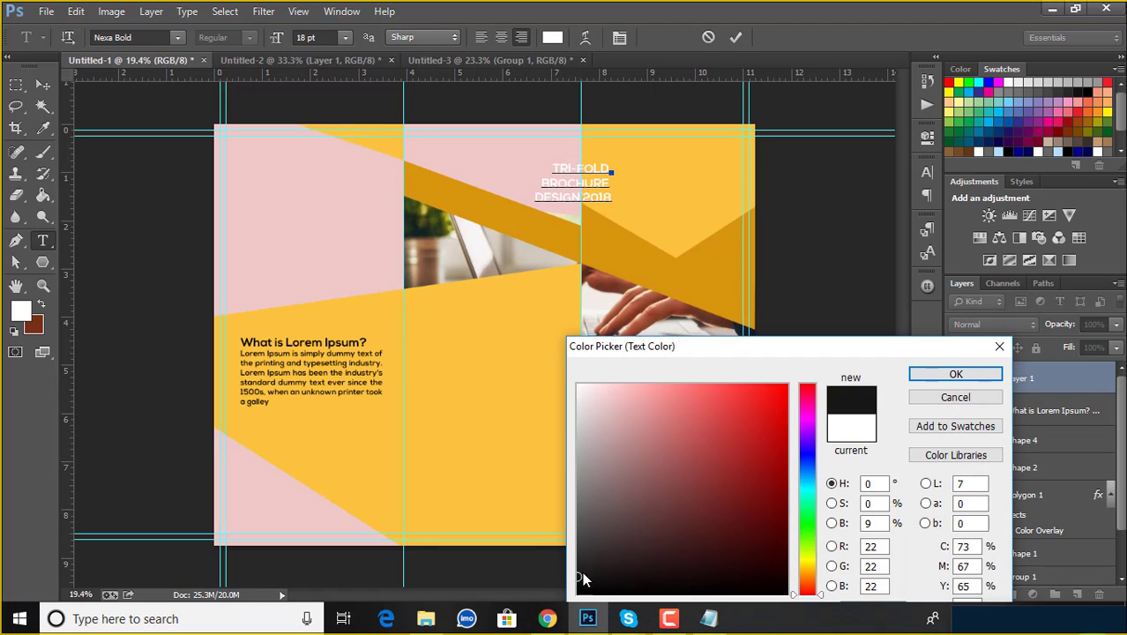
left_click(956, 374)
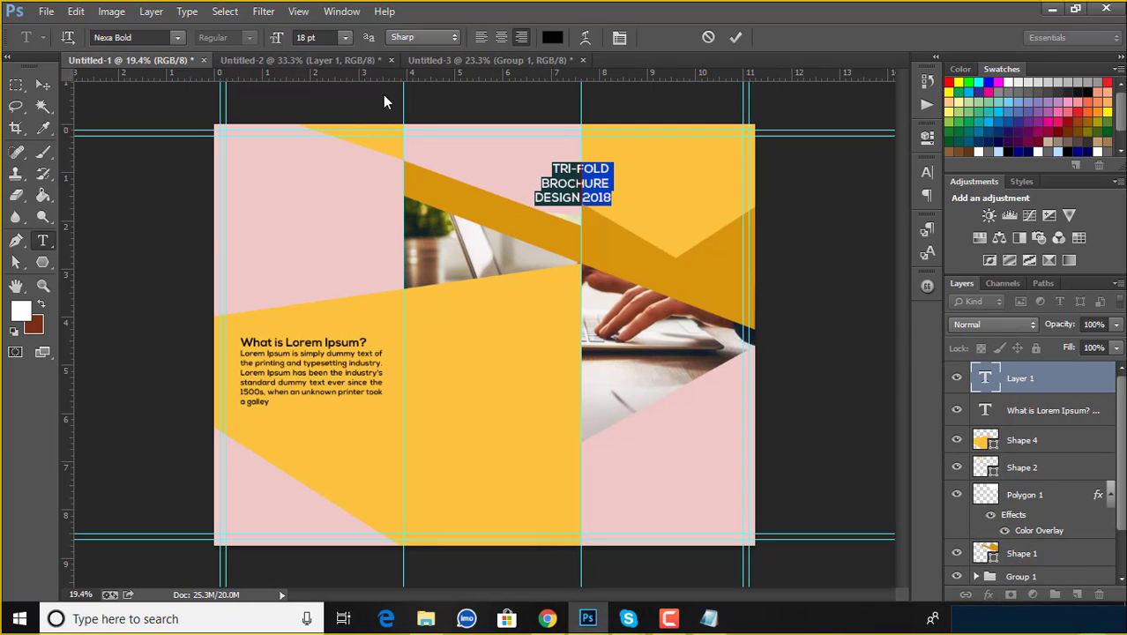
left_click(159, 37)
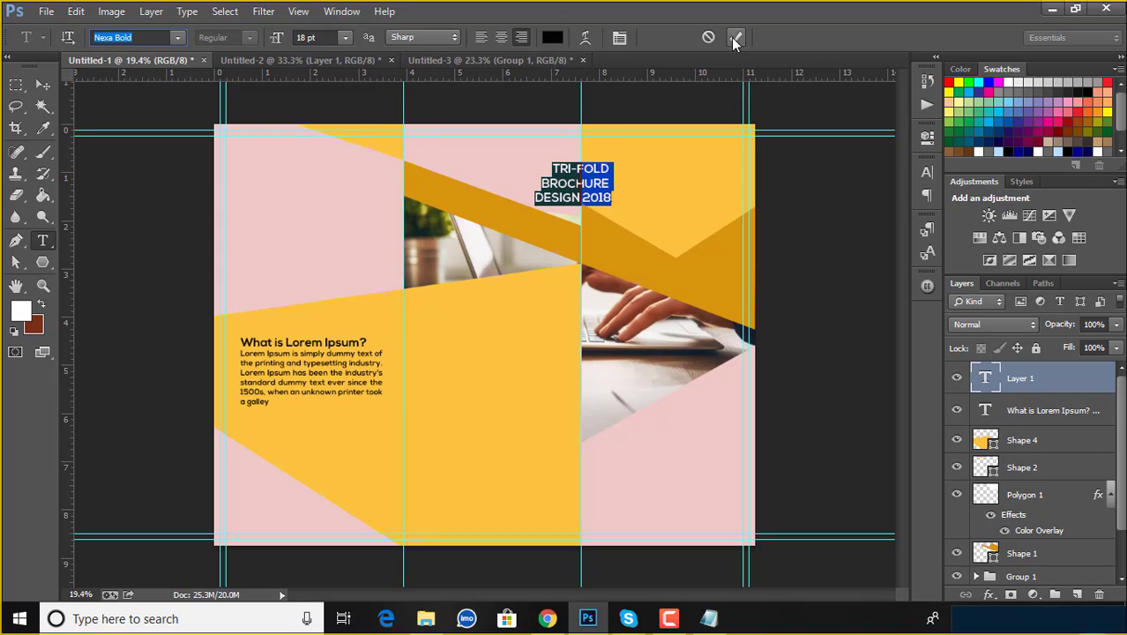
left_click(735, 37)
left_click(42, 86)
left_click(805, 296)
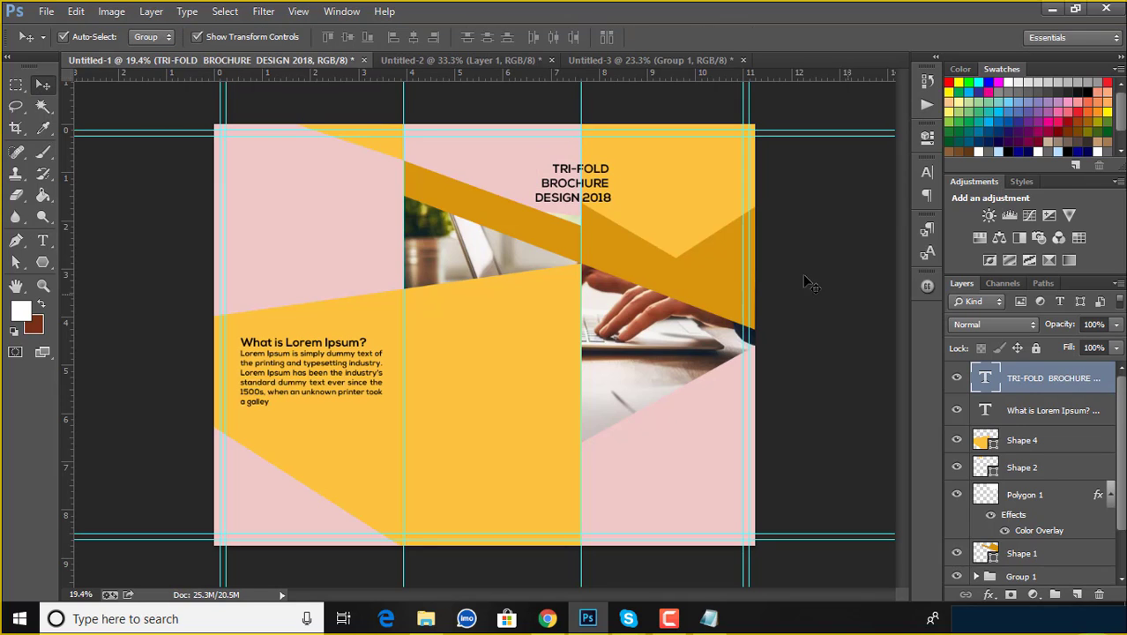
left_click(613, 201)
left_click_drag(611, 201, 704, 204)
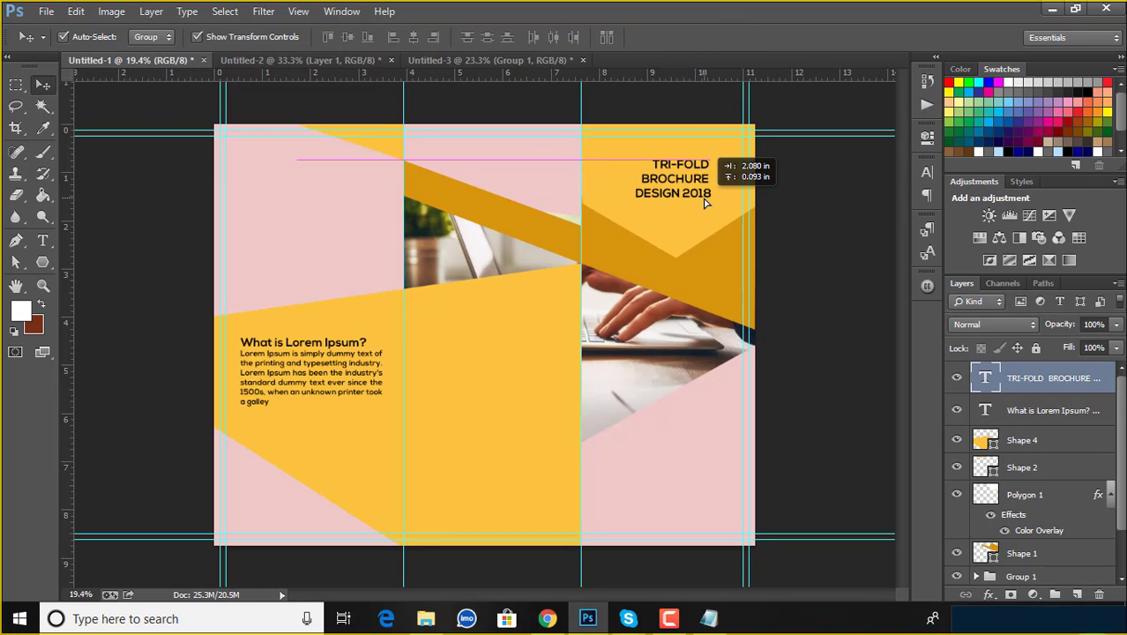
From E:\class tutorial\Business card design, drag the 'download' Blender logo onto the brochure canvas.
left_click(426, 618)
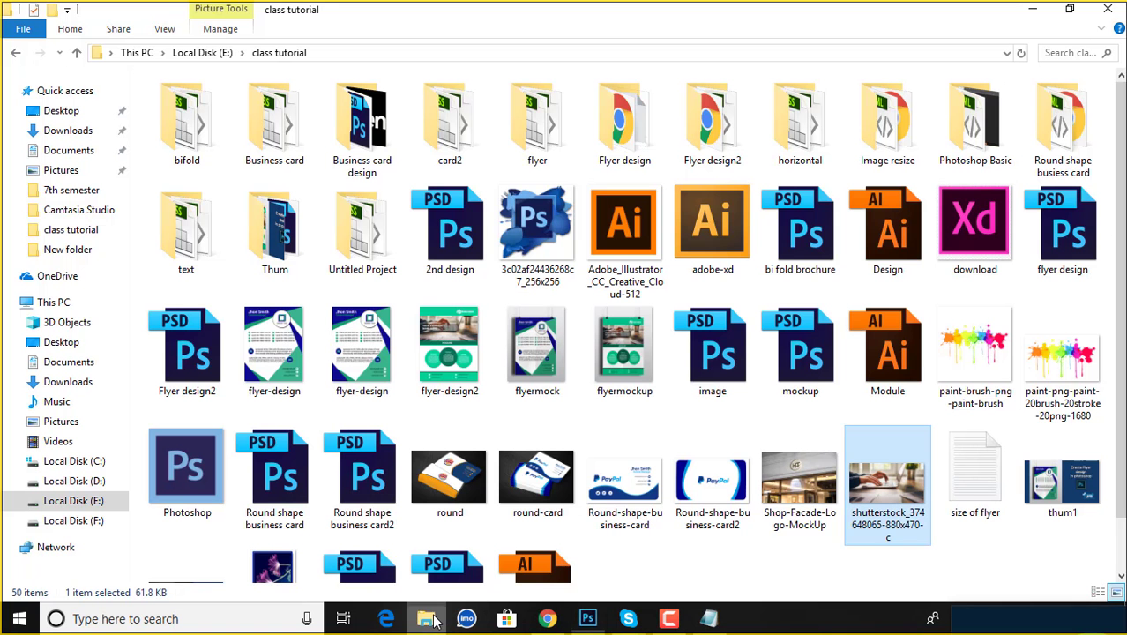
left_click(758, 568)
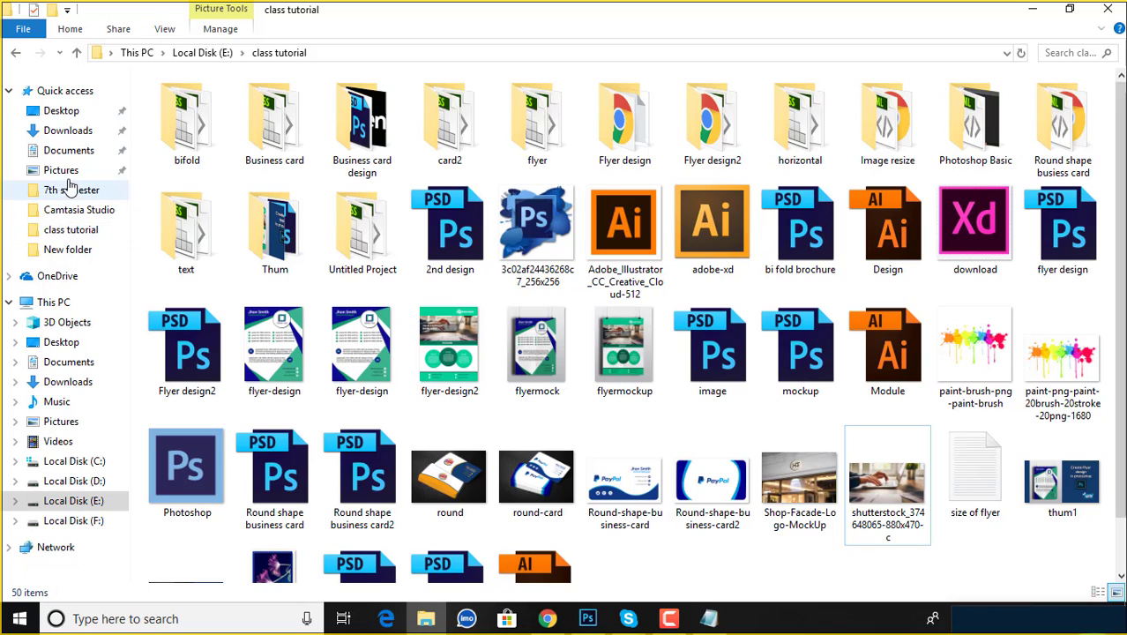
left_click(70, 152)
left_click(76, 134)
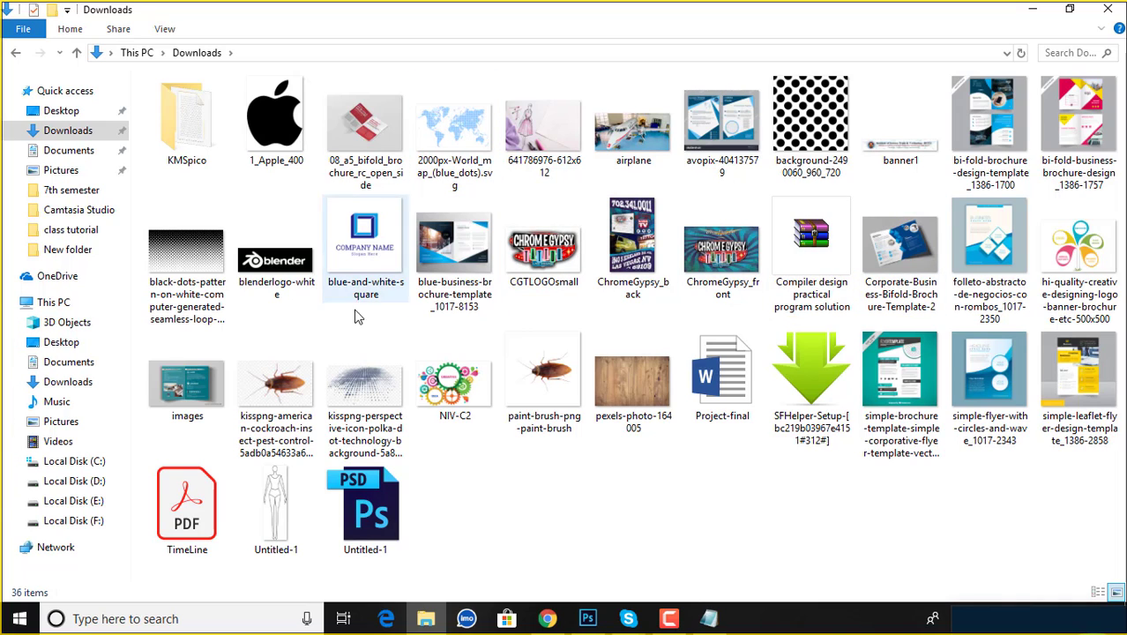
left_click(56, 520)
left_click(55, 500)
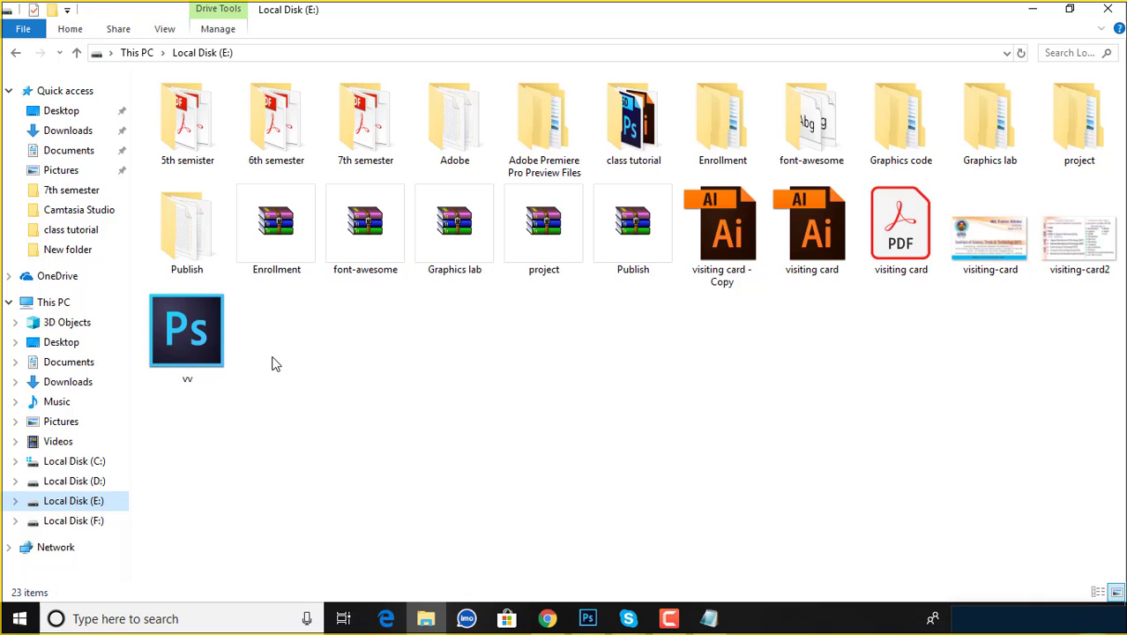
double_click(633, 124)
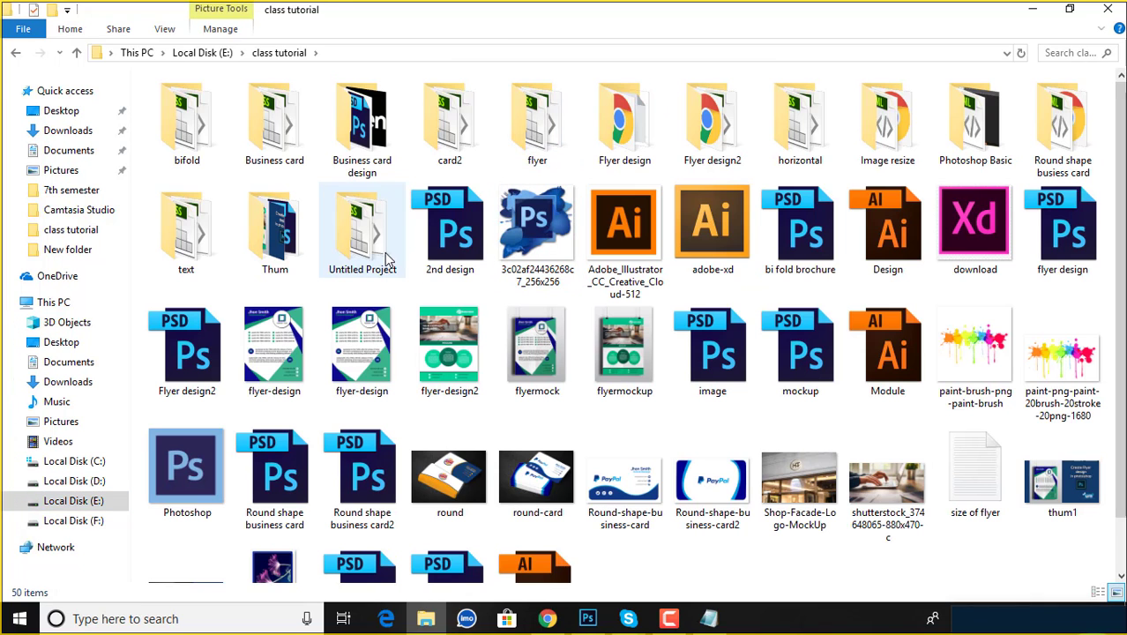
double_click(374, 152)
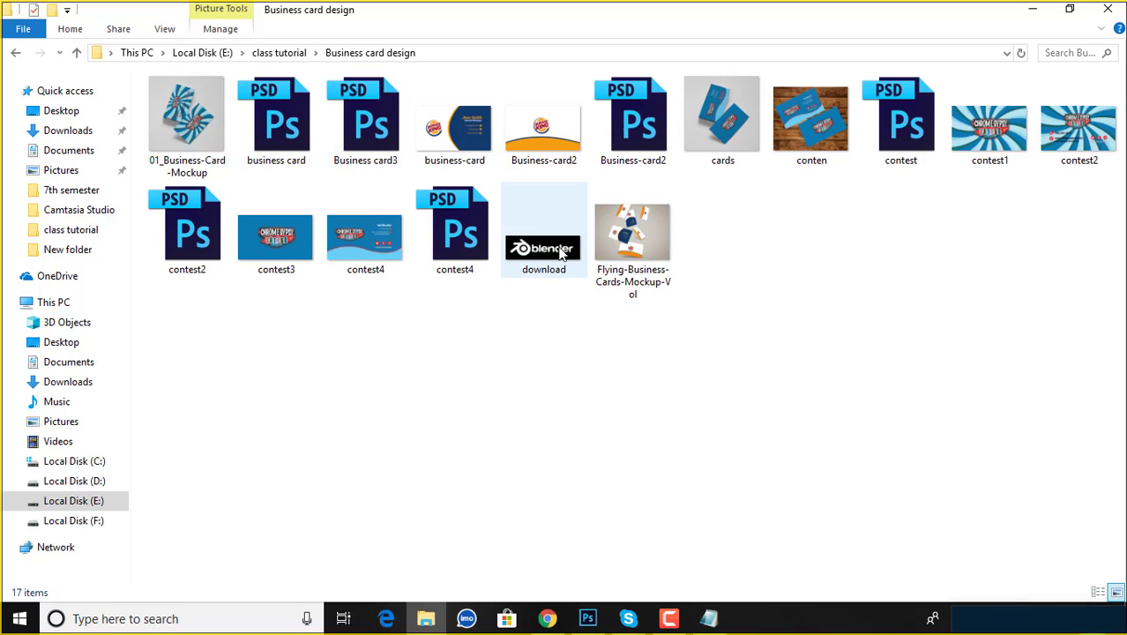
left_click_drag(543, 238, 586, 604)
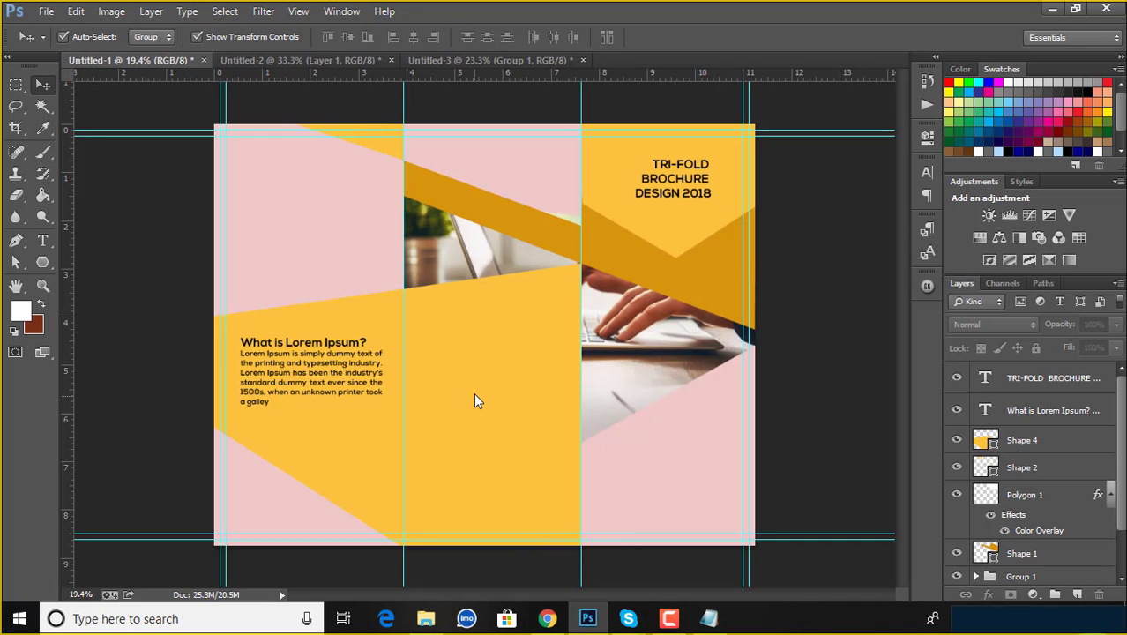
left_click_drag(586, 604, 474, 402)
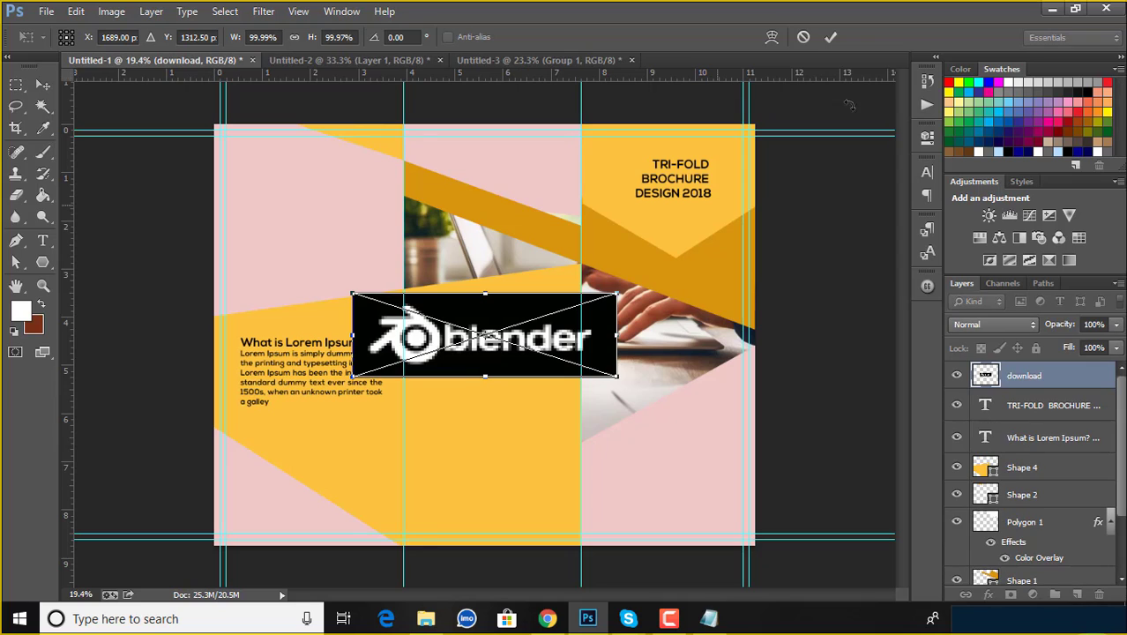
Commit the placed Blender logo and rasterize its layer.
left_click(830, 37)
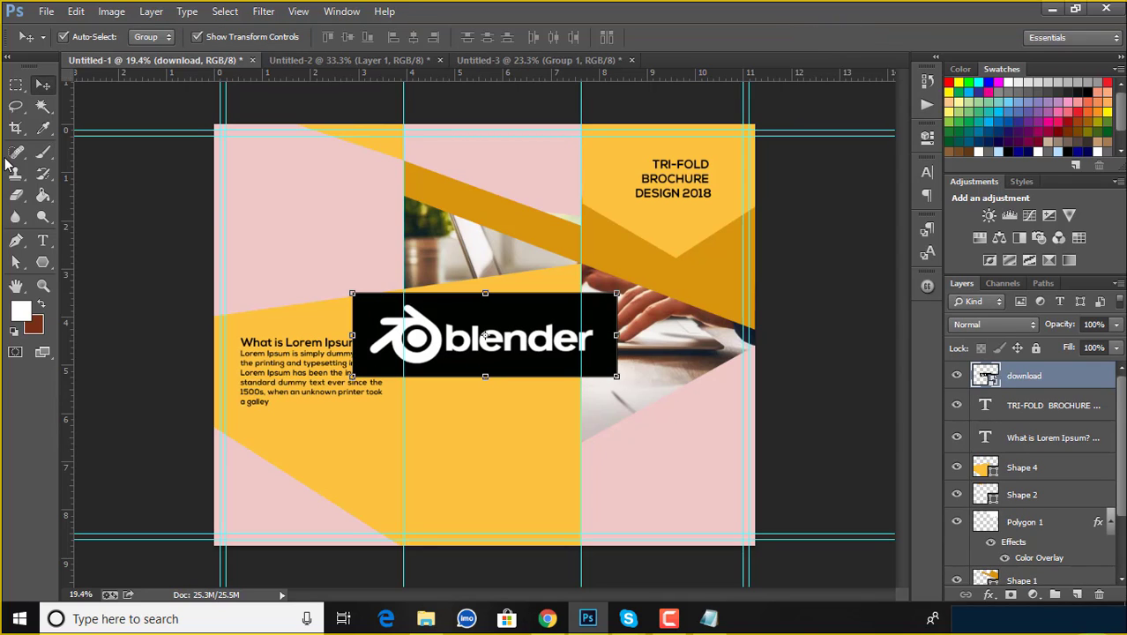
left_click(42, 106)
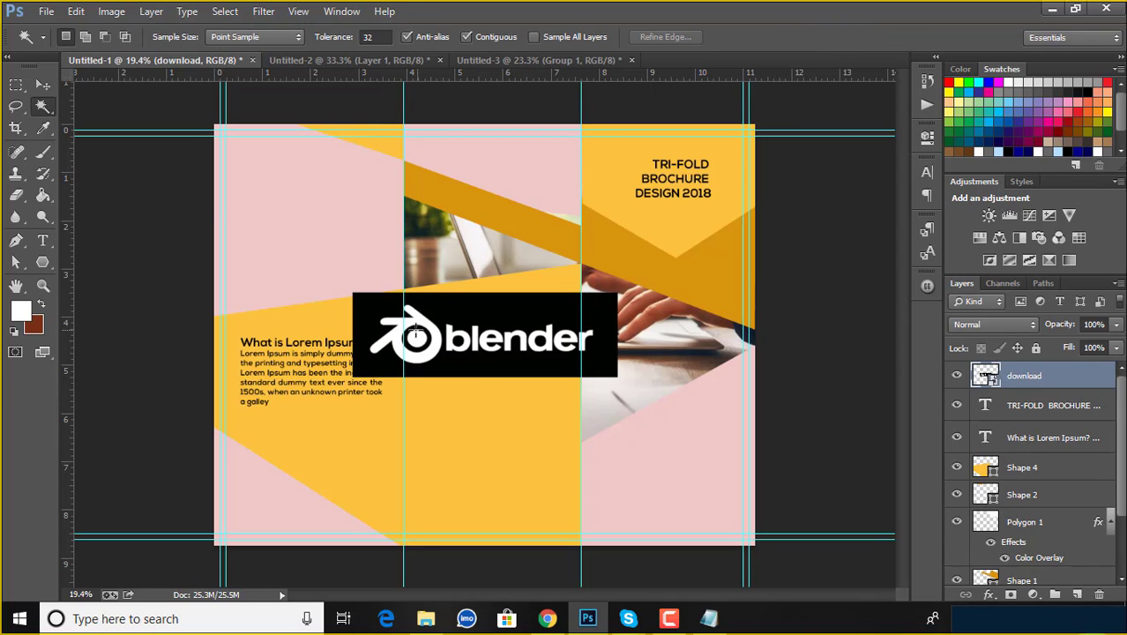
right_click(1067, 380)
left_click(925, 256)
Magic Wand-select the white logo mark and all the 'blender' lettering, adding with Shift.
left_click(415, 319)
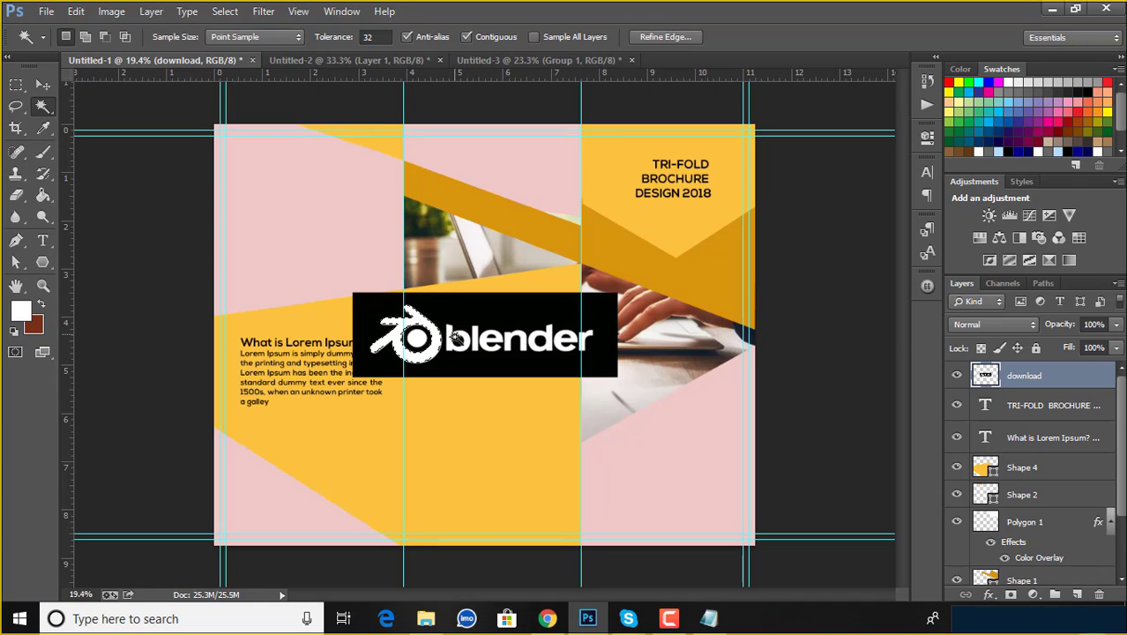
key("shift")
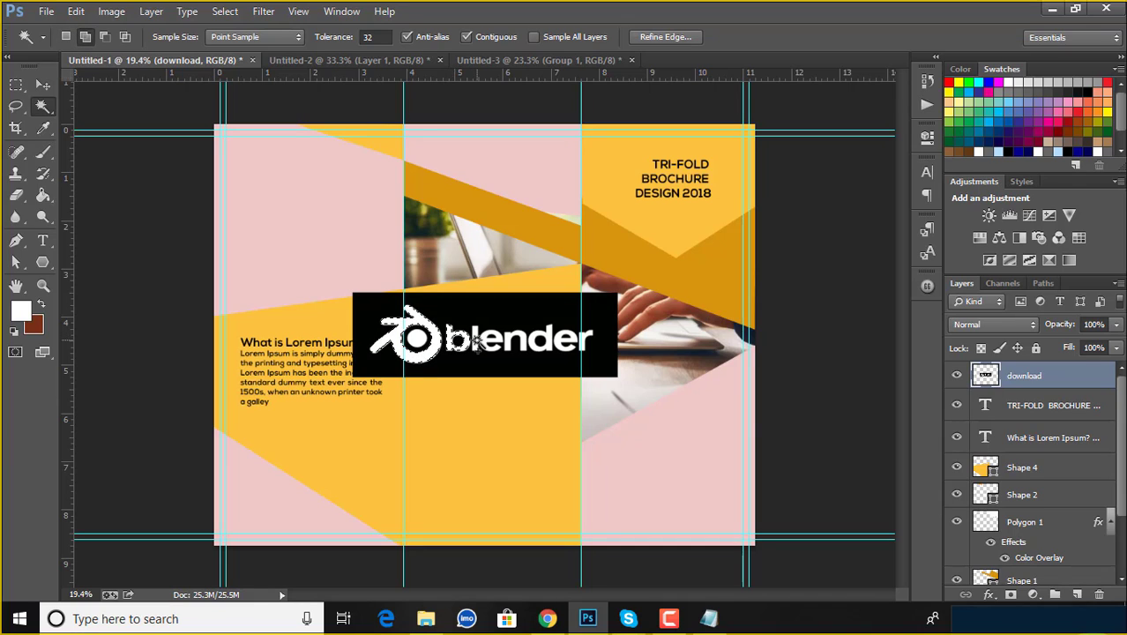
left_click(508, 341, "shift")
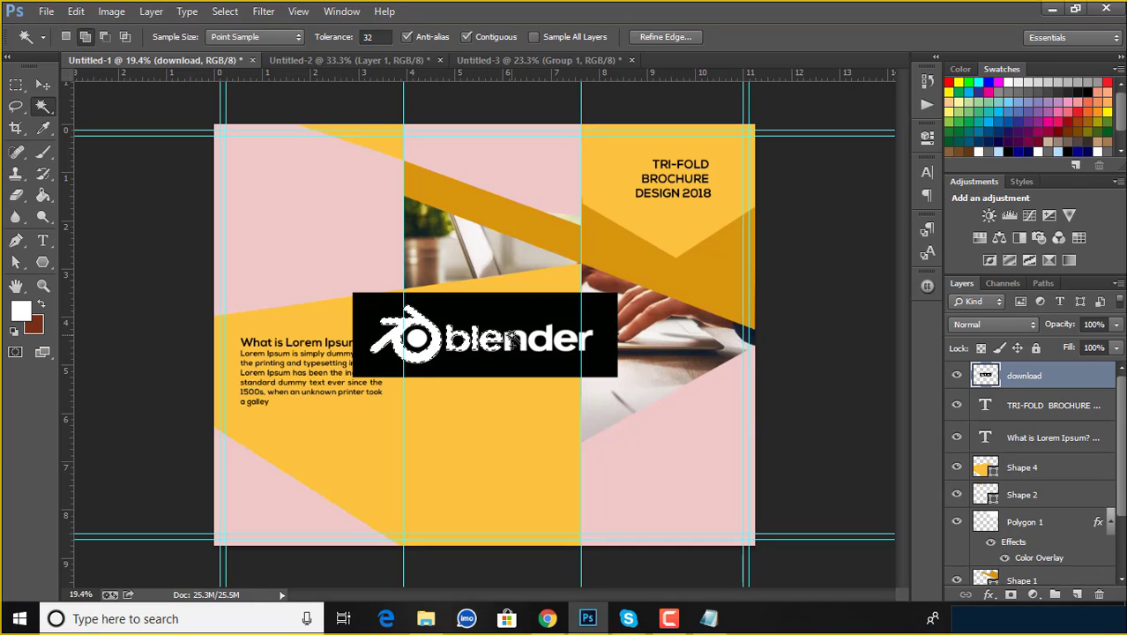
left_click(559, 349, "shift")
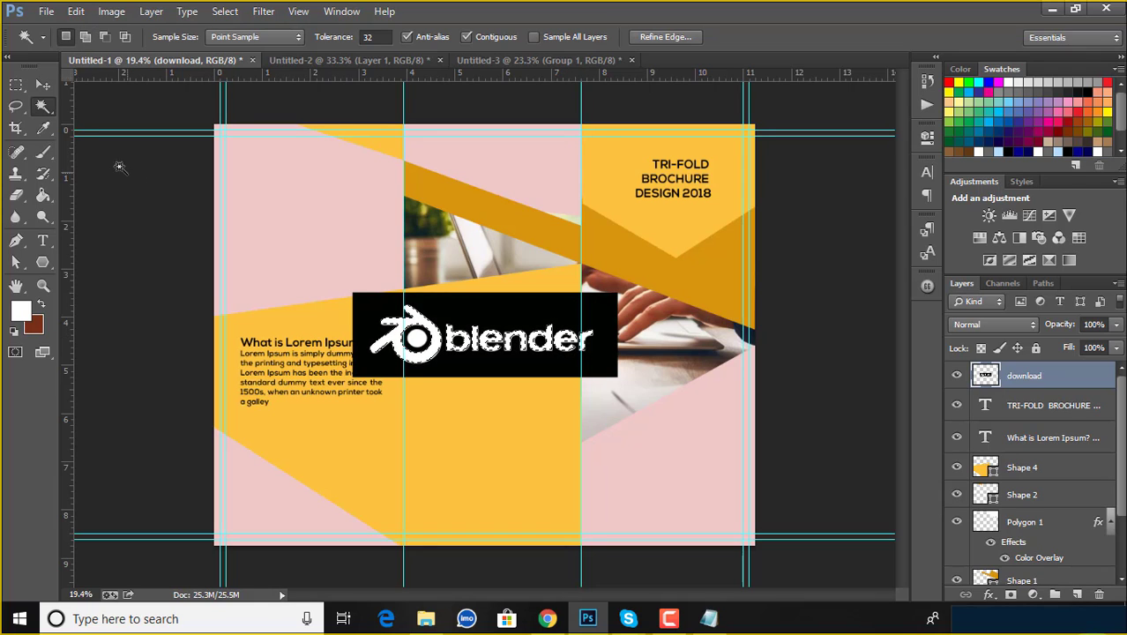
left_click(42, 85)
left_click_drag(402, 327, 473, 168)
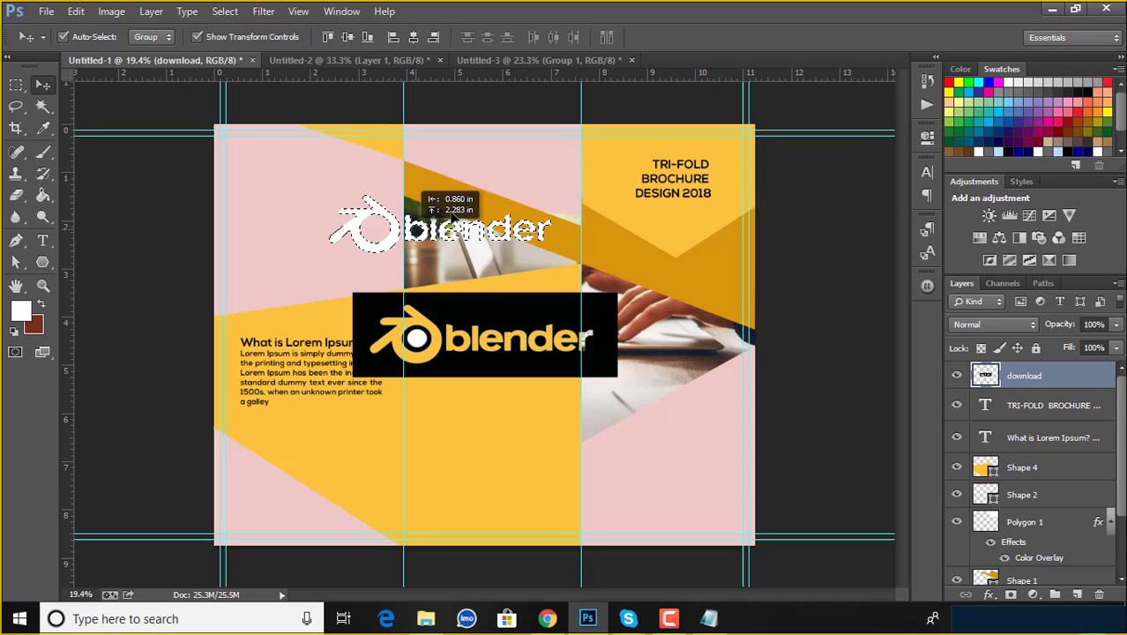
left_click(665, 464)
left_click(498, 362)
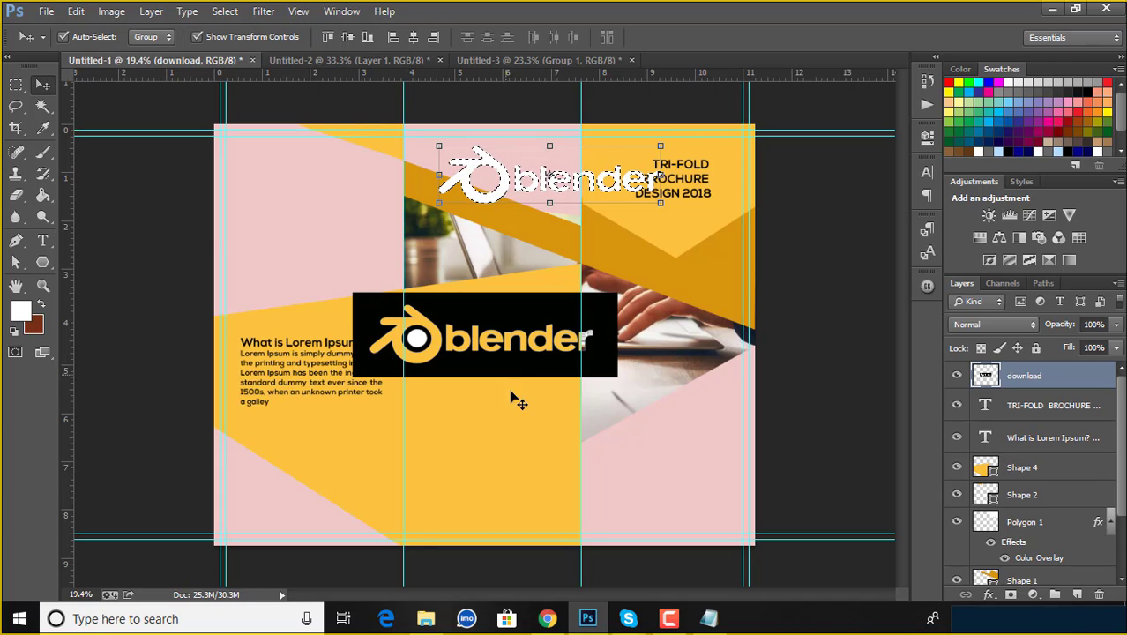
left_click(516, 435)
left_click(499, 365)
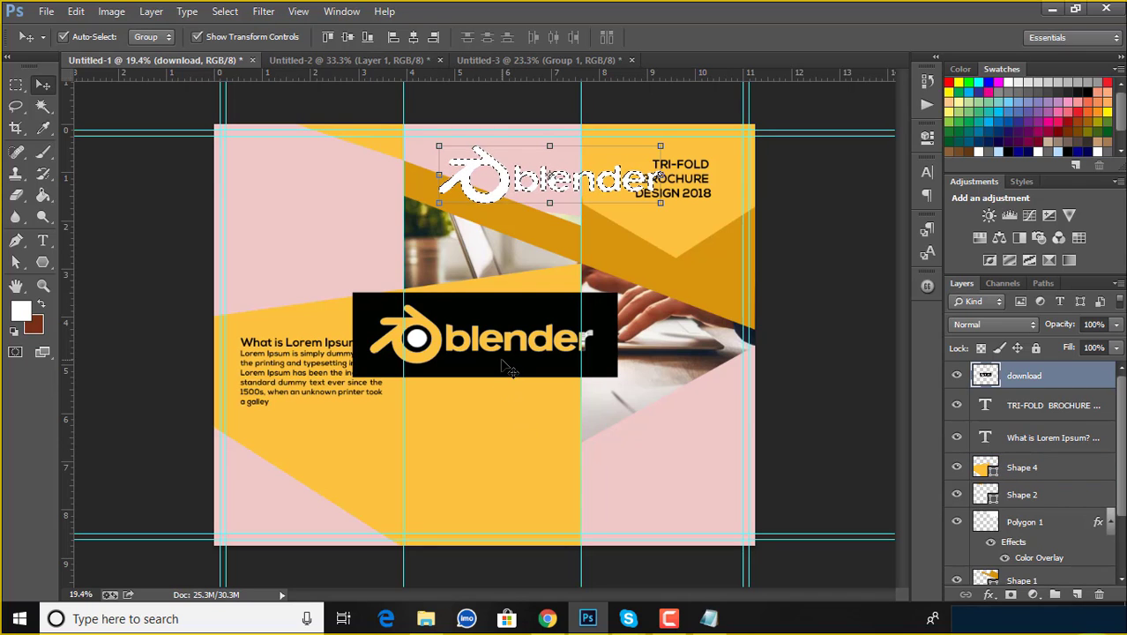
left_click(670, 357)
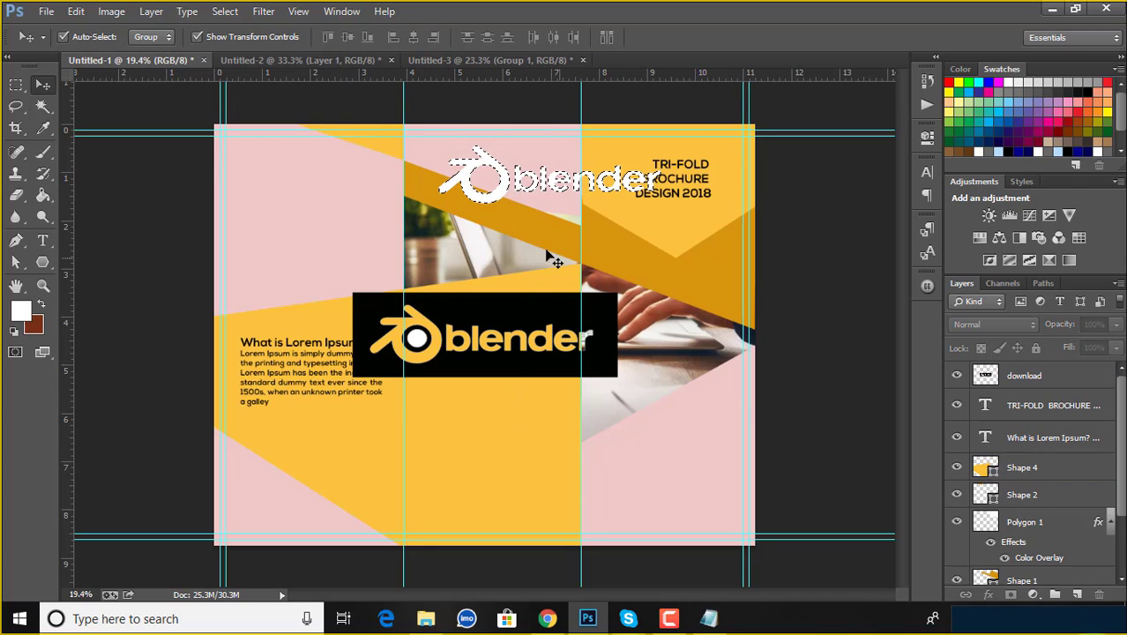
left_click(495, 200)
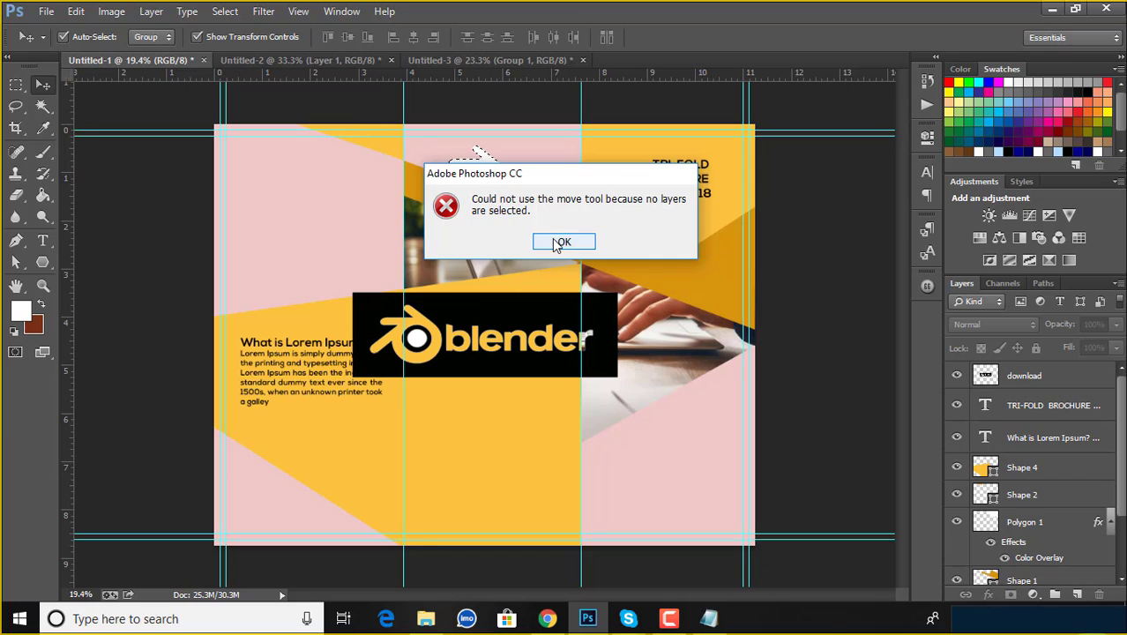
left_click(563, 244)
left_click(476, 200)
left_click(563, 243)
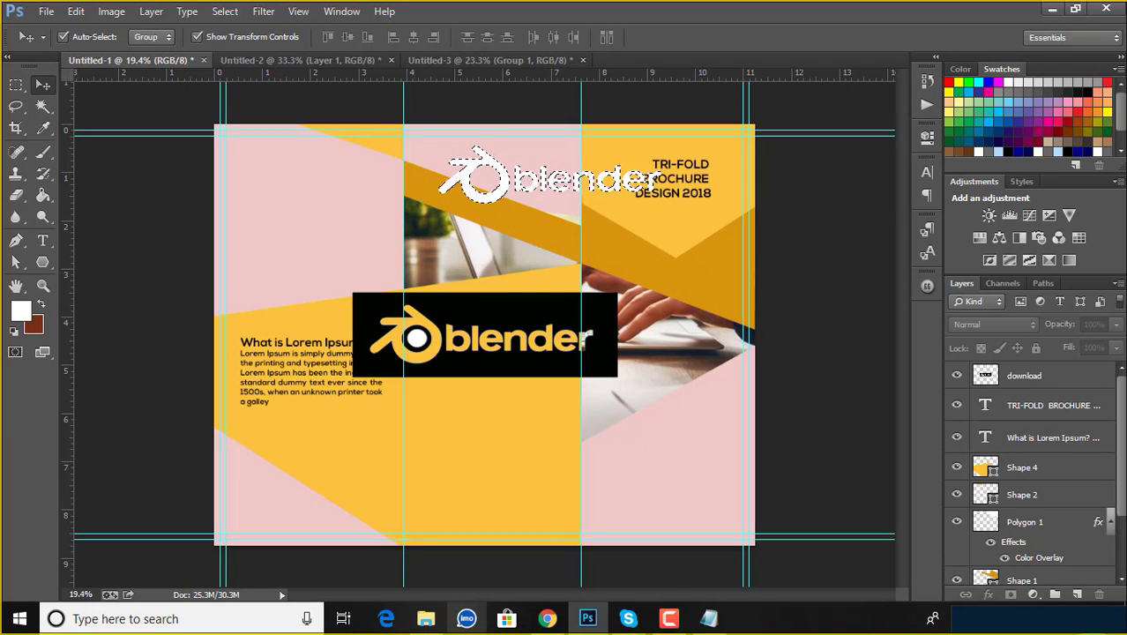
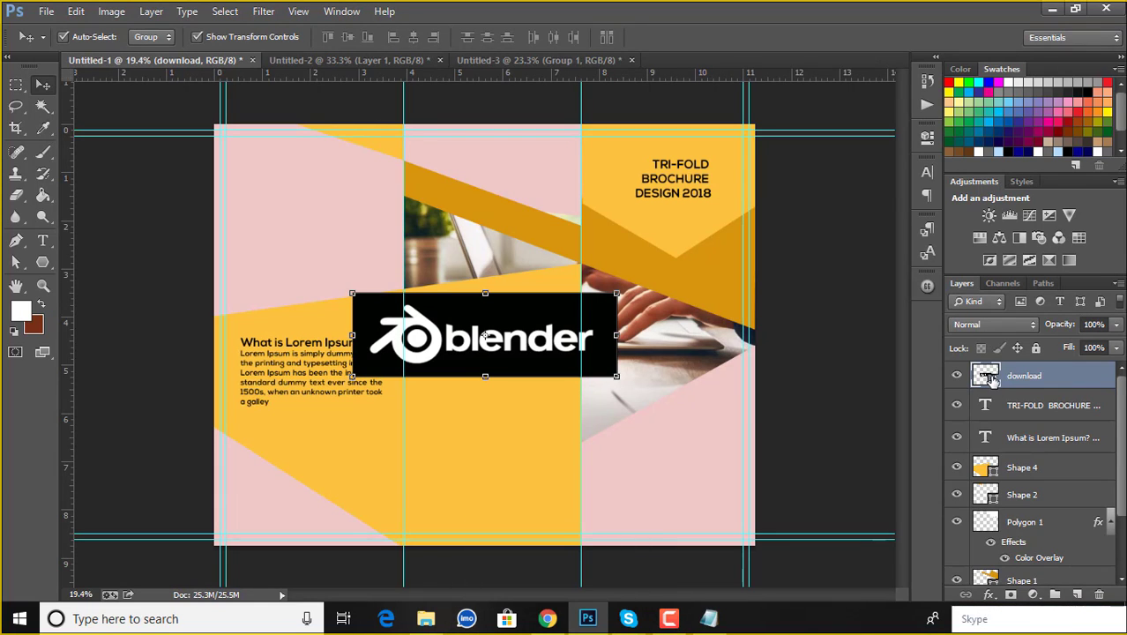
Open download.png and Magic Wand-select the white Blender logo's ring and all its letters.
double_click(991, 377)
left_click(652, 270)
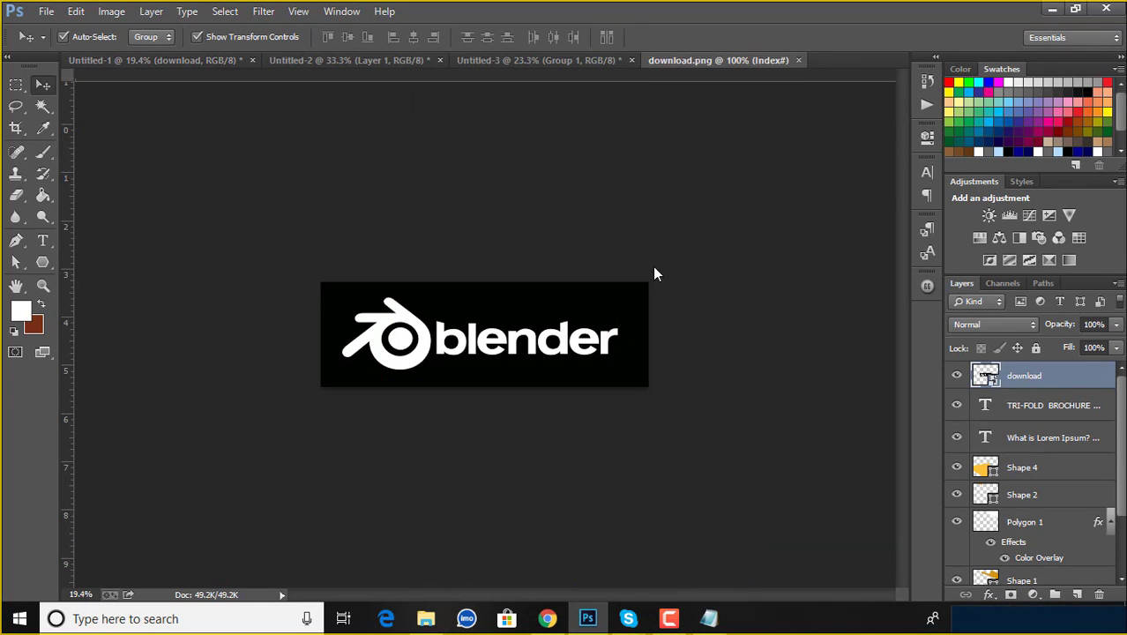
left_click(42, 107)
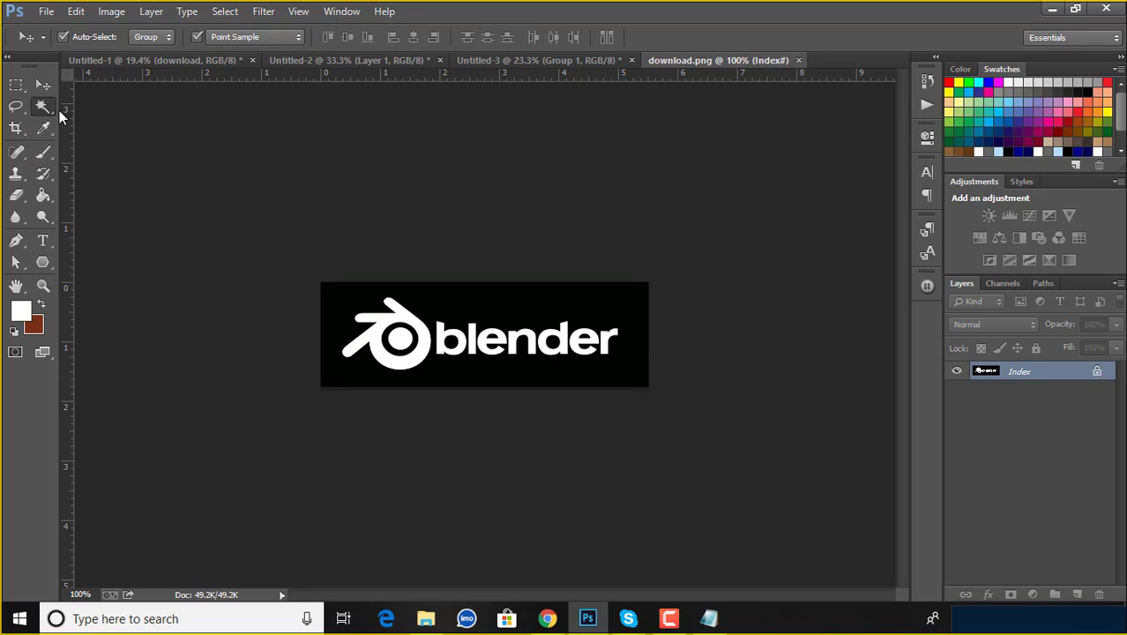
left_click(385, 322)
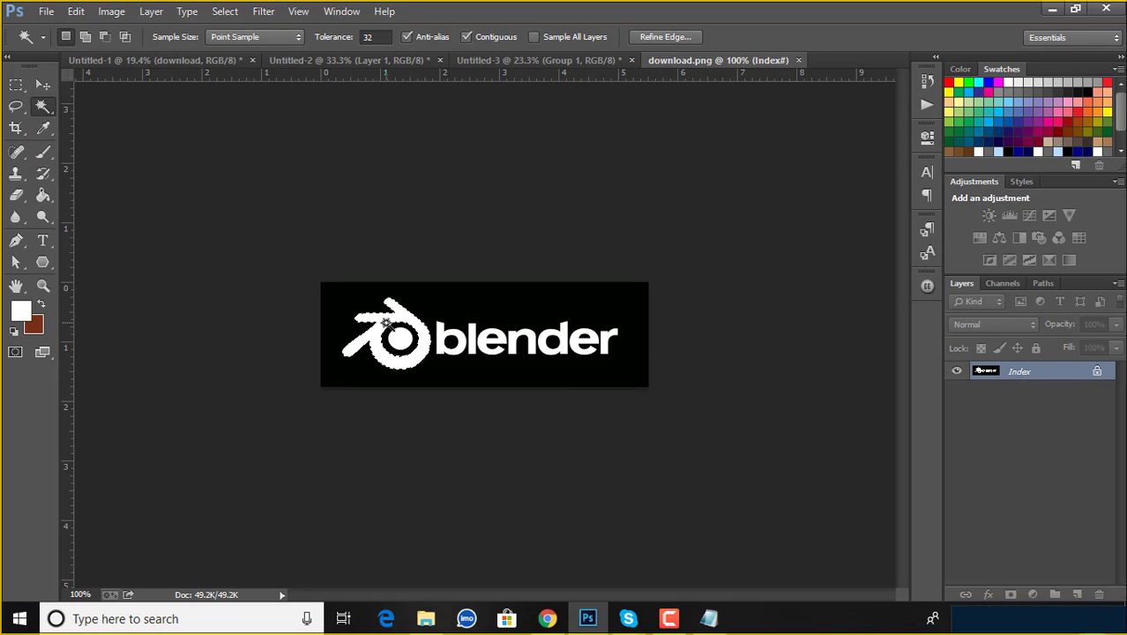
left_click(444, 343, "shift")
left_click(468, 340, "shift")
left_click(495, 343, "shift")
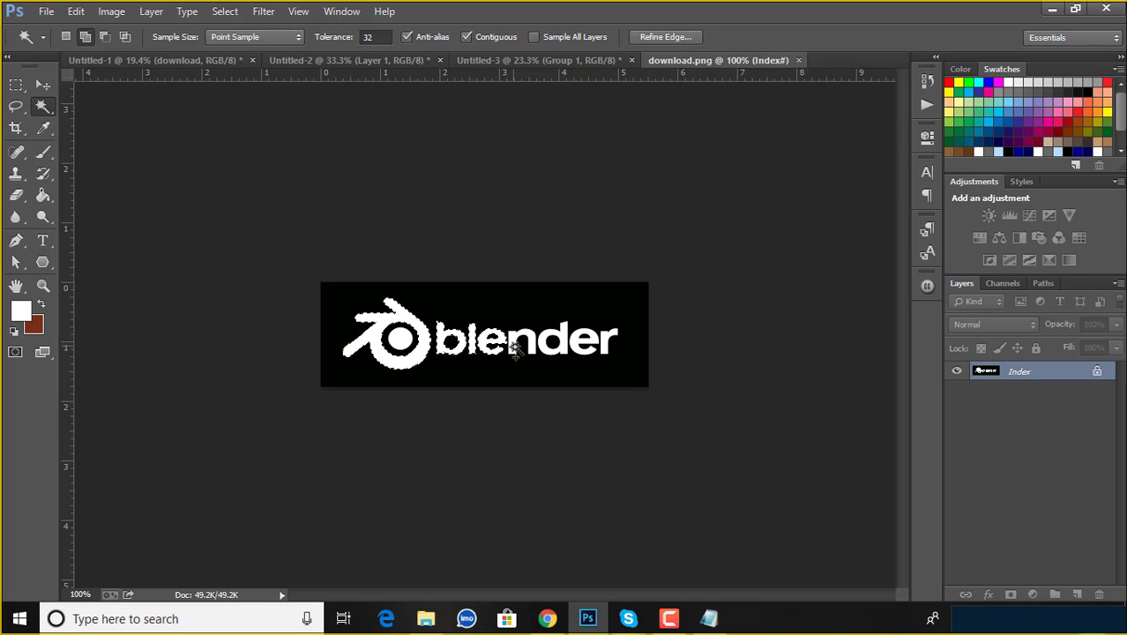
left_click(514, 348, "shift")
left_click(547, 346, "shift")
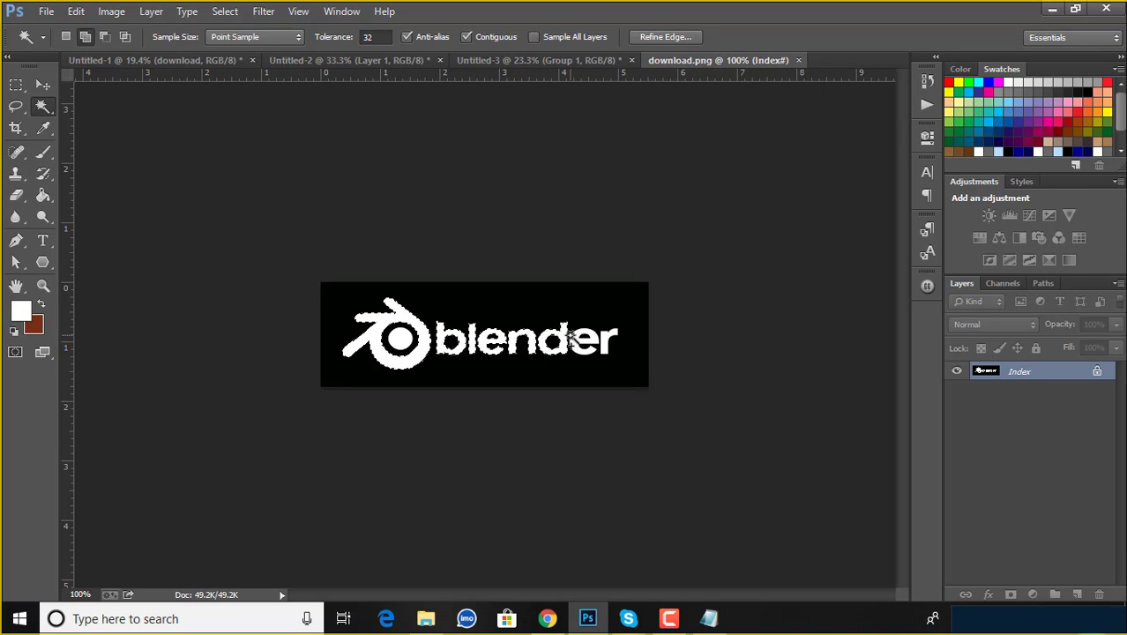
left_click(573, 343, "shift")
left_click(609, 349, "shift")
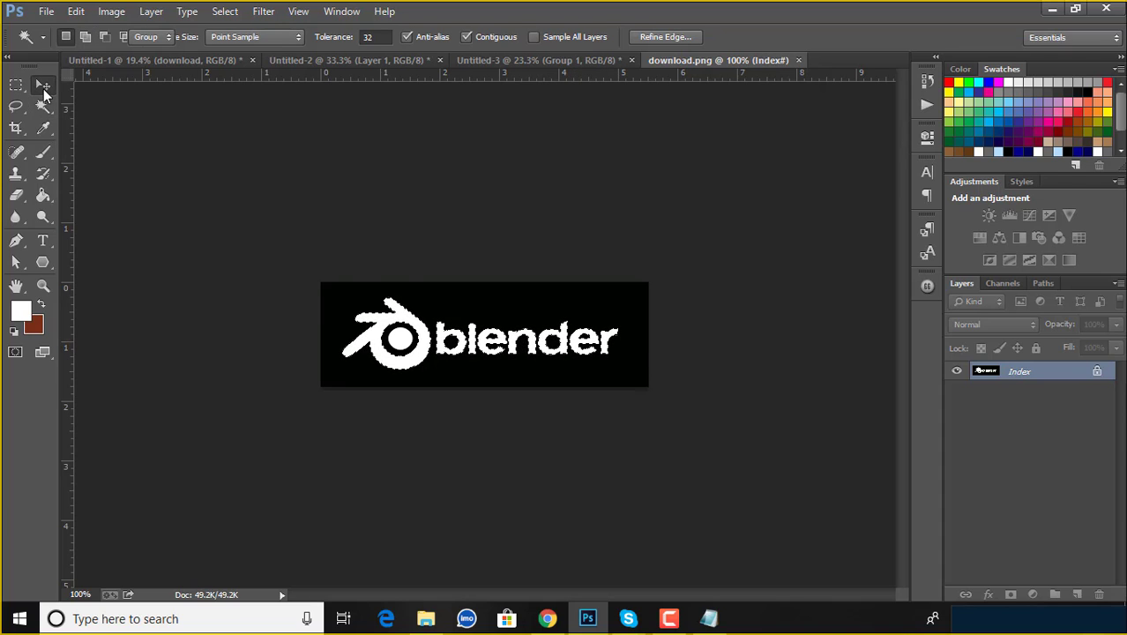
Drag the selected white logo into the brochure as Layer 1 and scale it up.
left_click(43, 86)
mouse_move(374, 263)
left_mouse_down()
mouse_move(202, 97)
mouse_move(354, 257)
left_mouse_up()
left_click_drag(445, 235, 605, 259)
key("ctrl+t")
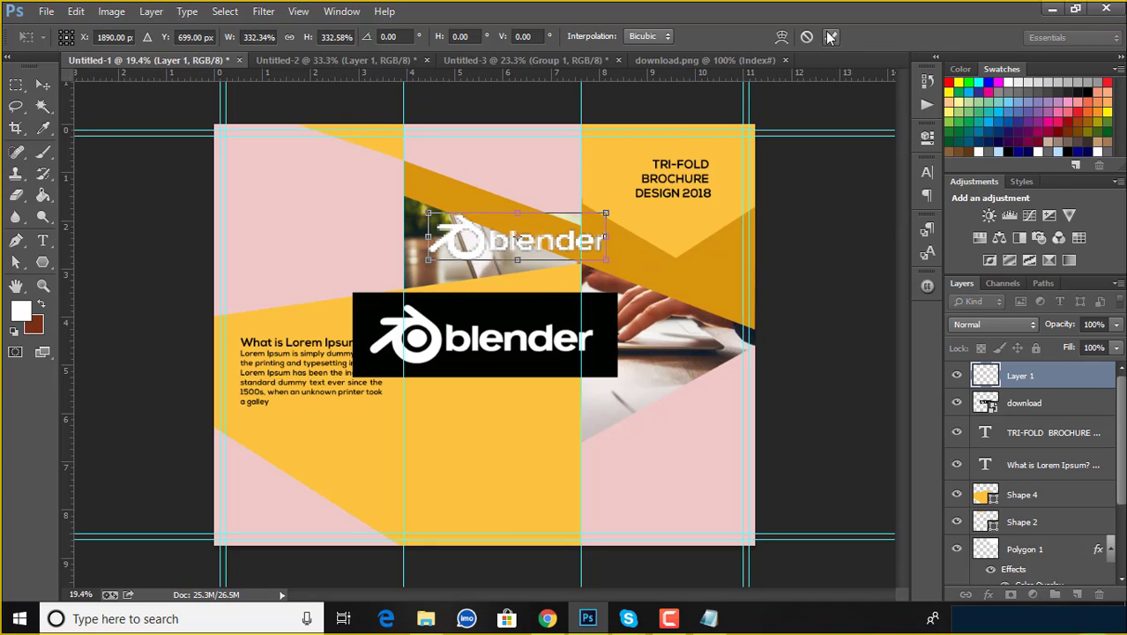
Commit the enlarged white logo and rasterize the black-boxed download layer.
left_click(829, 36)
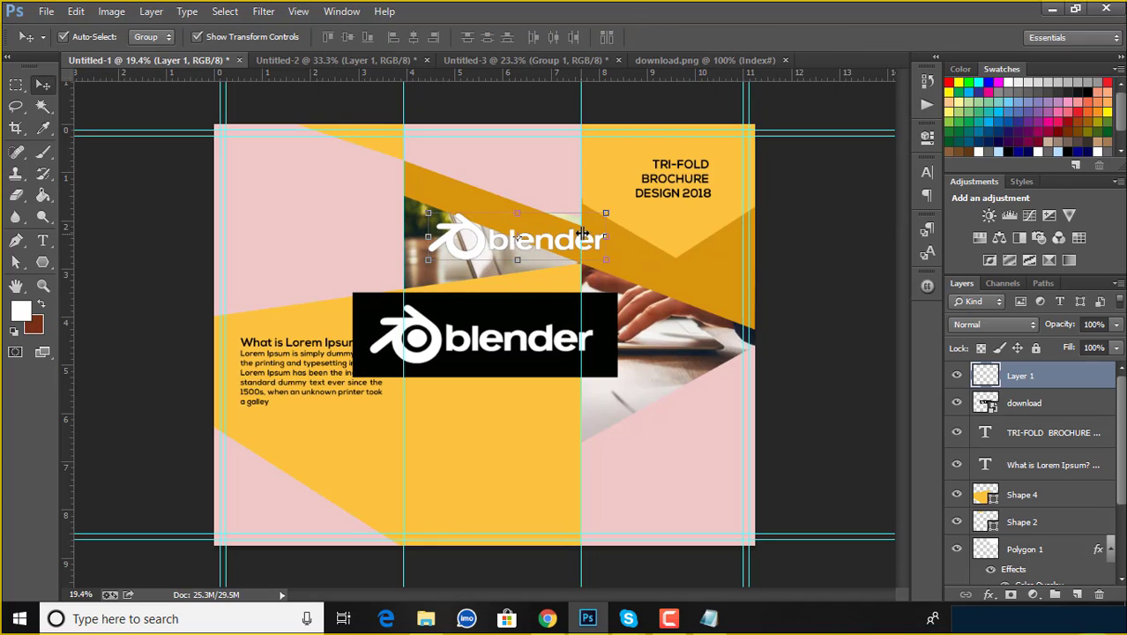
left_click(810, 333)
left_click(545, 324)
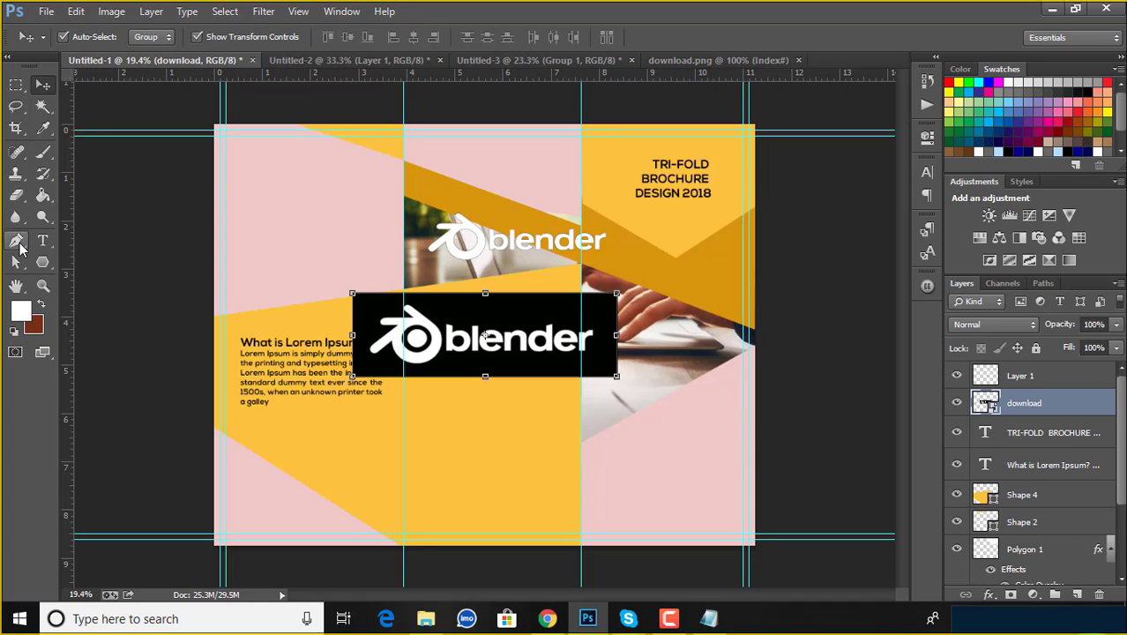
left_click_drag(17, 199, 67, 224)
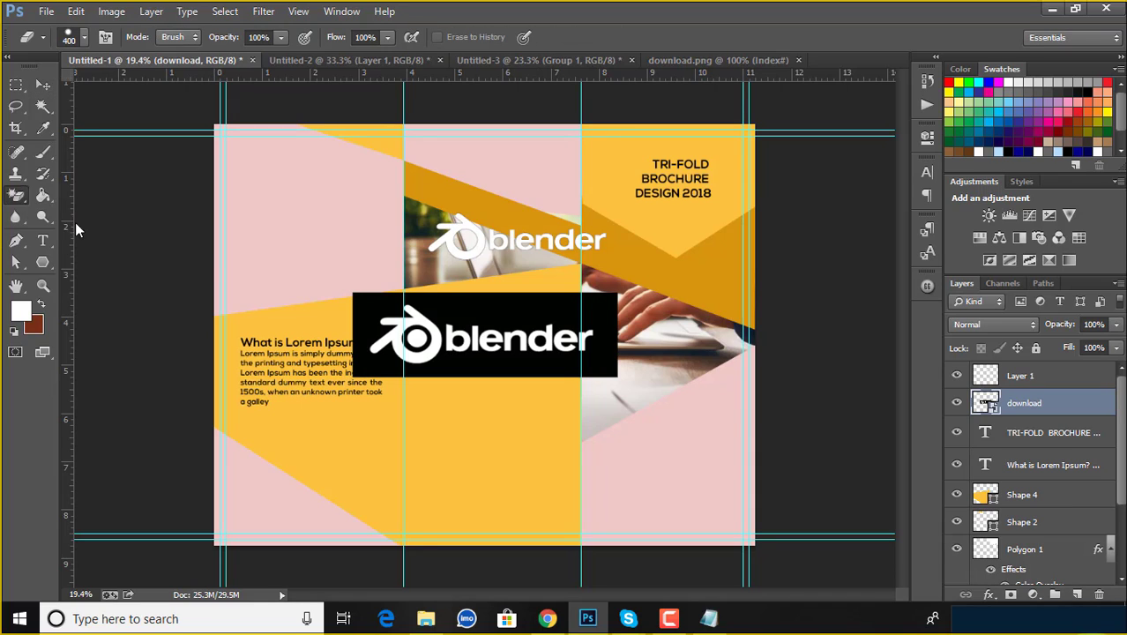
right_click(1109, 403)
left_click(951, 250)
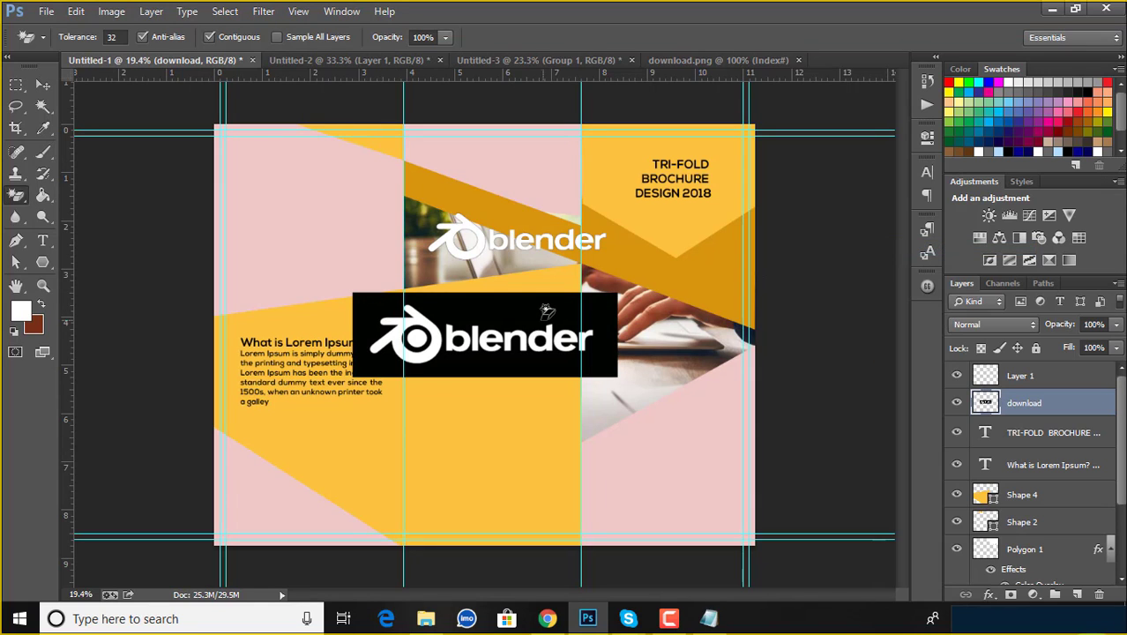
Magic Eraser the black areas around and inside the download logo.
left_click(546, 310)
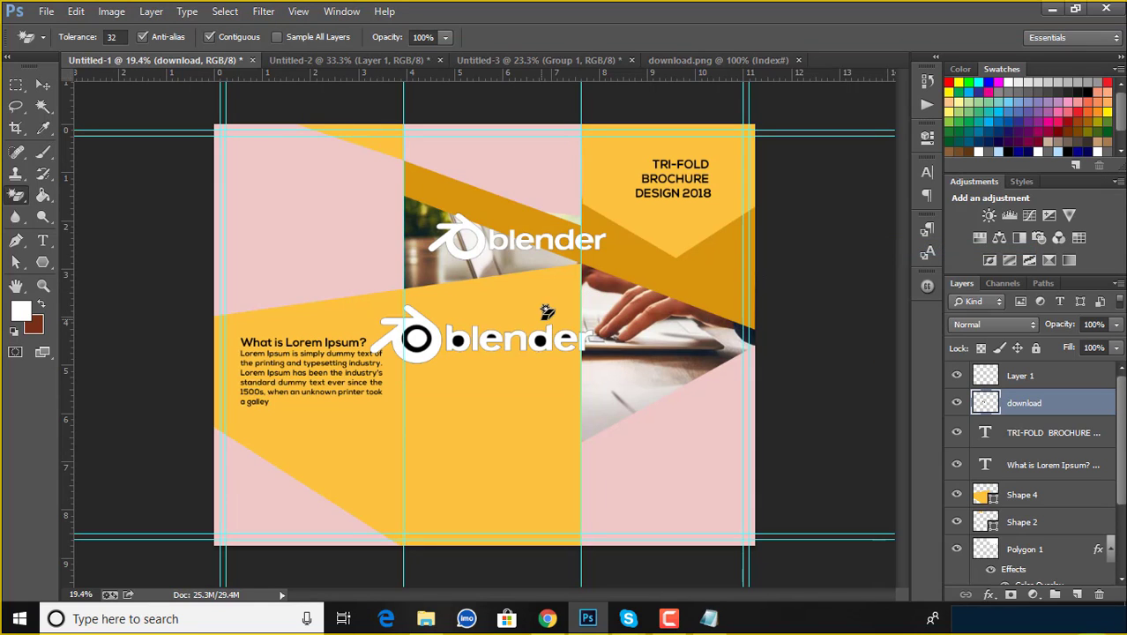
left_click(430, 331)
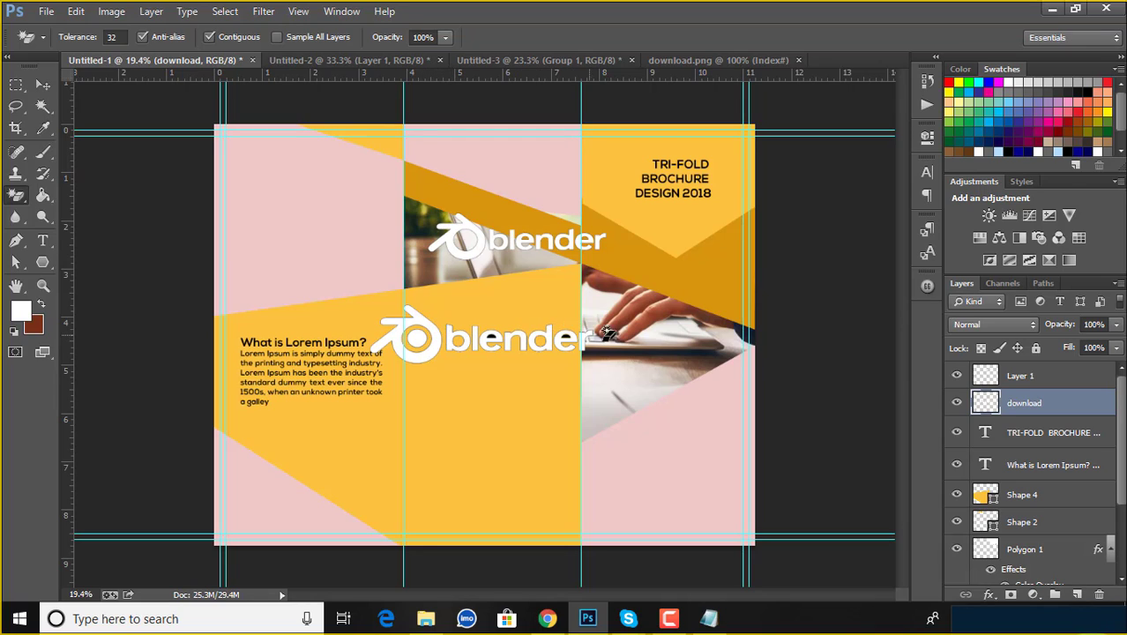
scroll(454, 369, "up", 5)
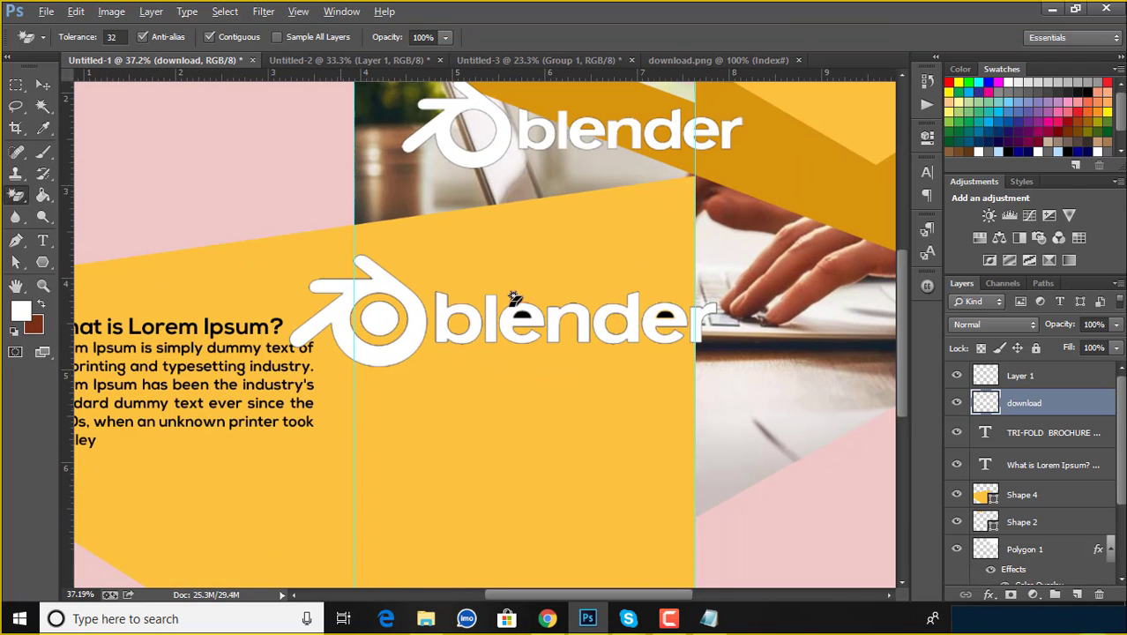
key("alt")
left_click(526, 311)
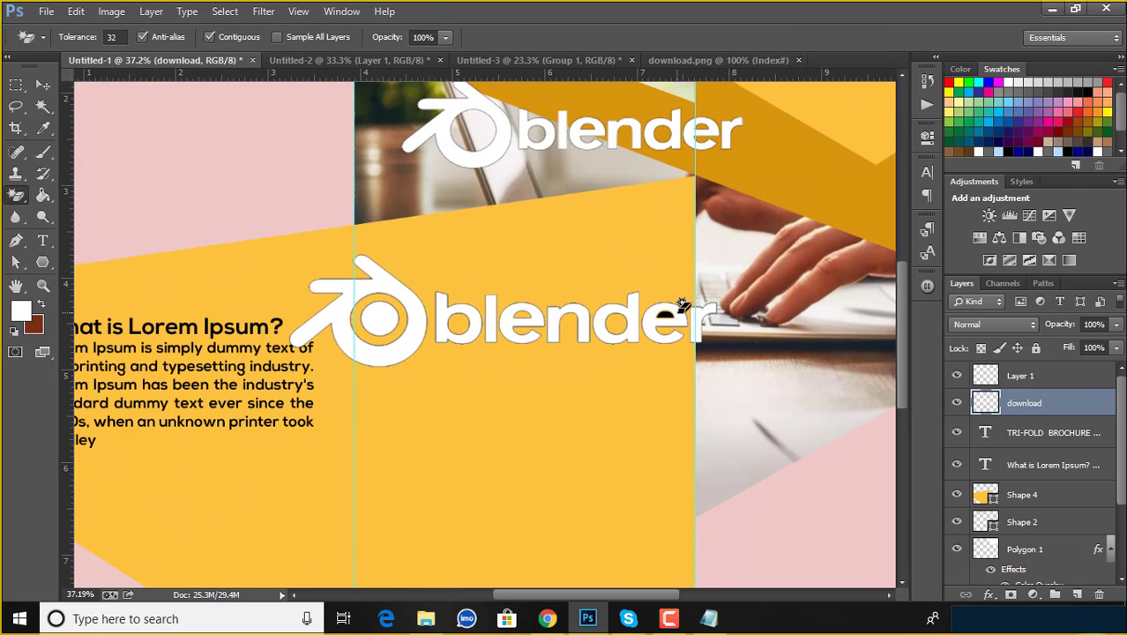
Delete the black-boxed download logo layer.
left_click(42, 85)
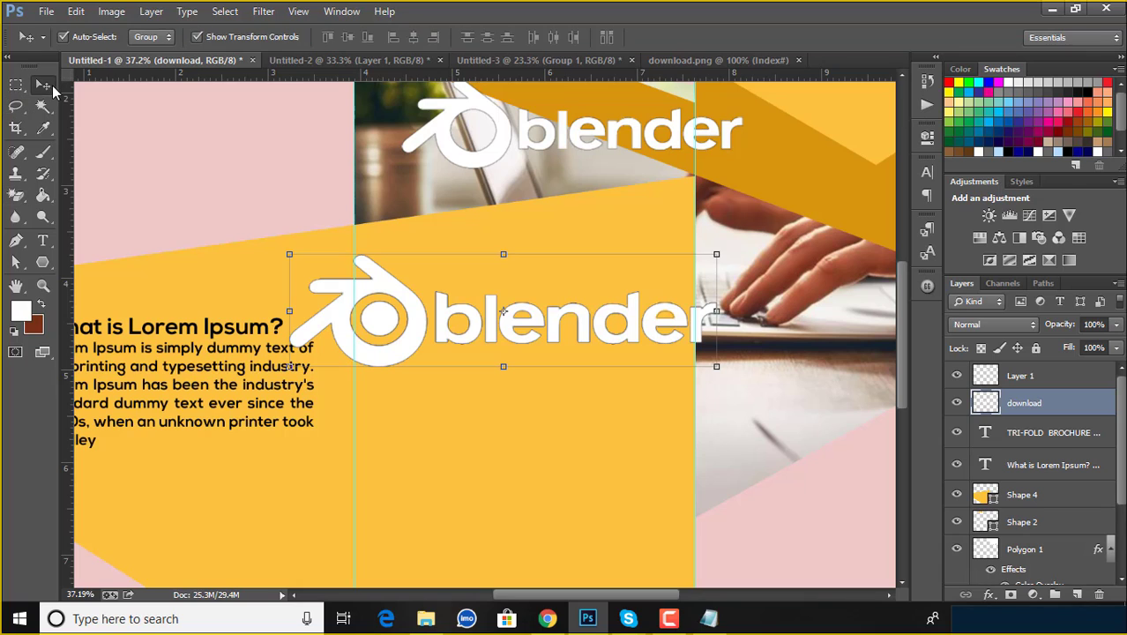
scroll(352, 212, "down", 2)
key("alt")
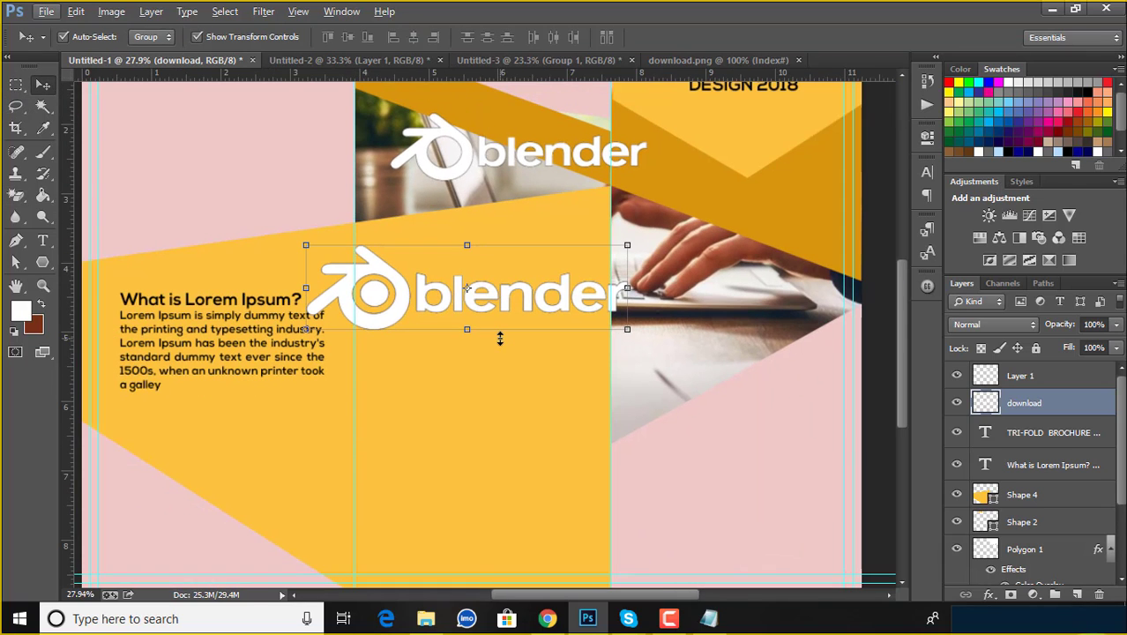
key("Delete")
Enlarge the TRI-FOLD BROCHURE DESIGN 2018 title to about 135% and shift it lower-left.
scroll(301, 7, "up", 1)
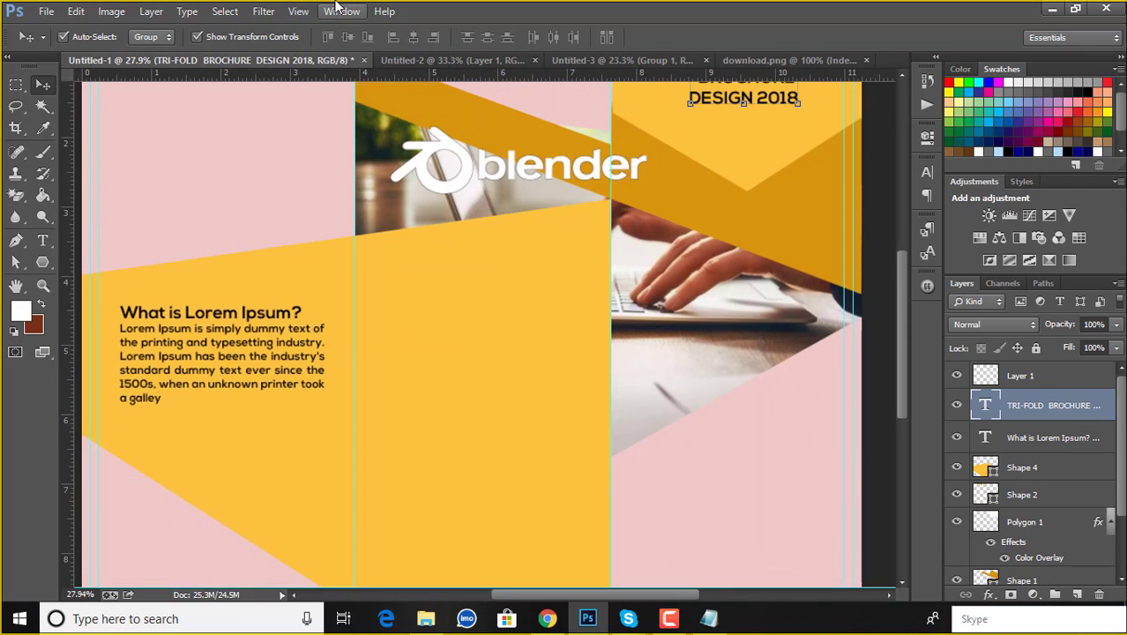
scroll(337, 8, "up", 1)
scroll(333, 9, "up", 1)
scroll(334, 10, "down", 2)
scroll(343, 10, "down", 2)
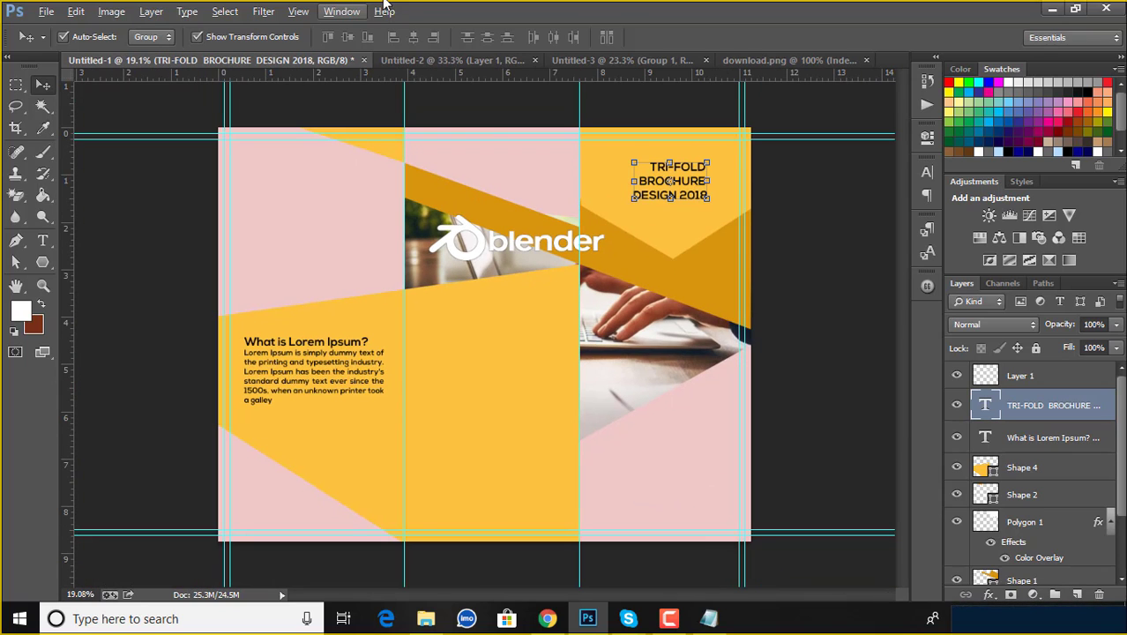
left_click(512, 247)
key("ctrl+t")
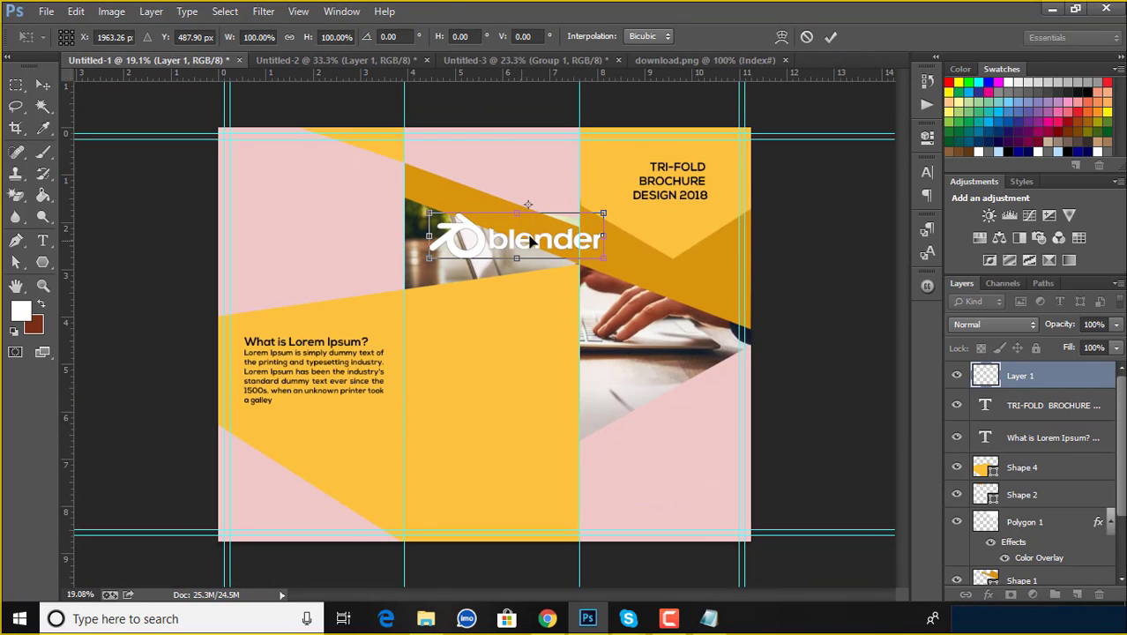
left_click(829, 38)
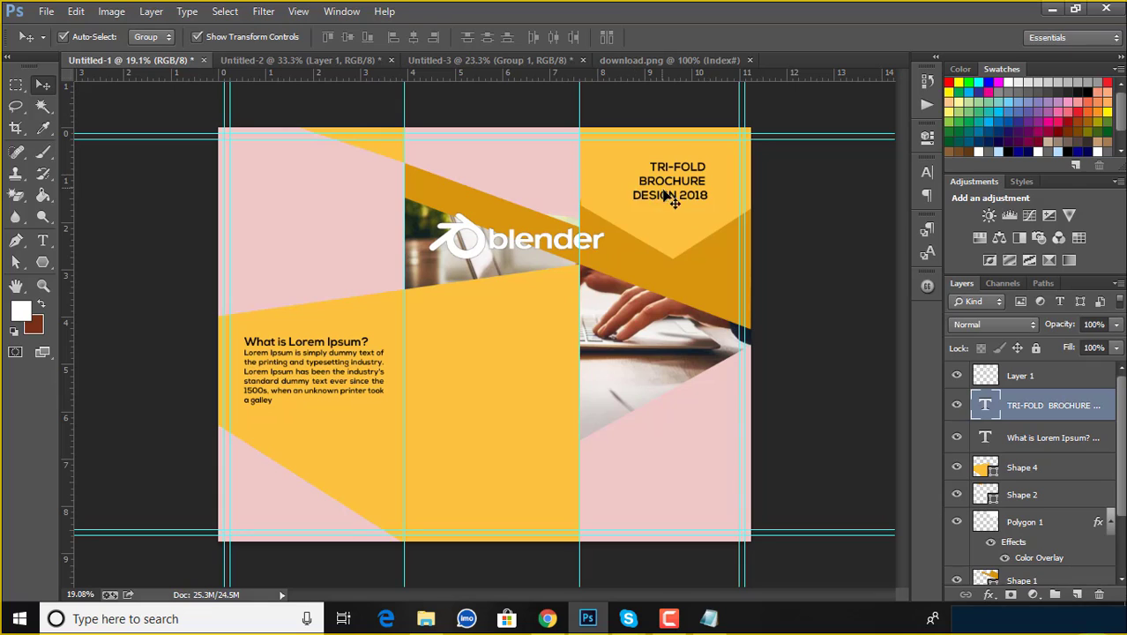
mouse_move(667, 191)
left_mouse_down()
mouse_move(666, 227)
mouse_move(737, 251)
left_mouse_up()
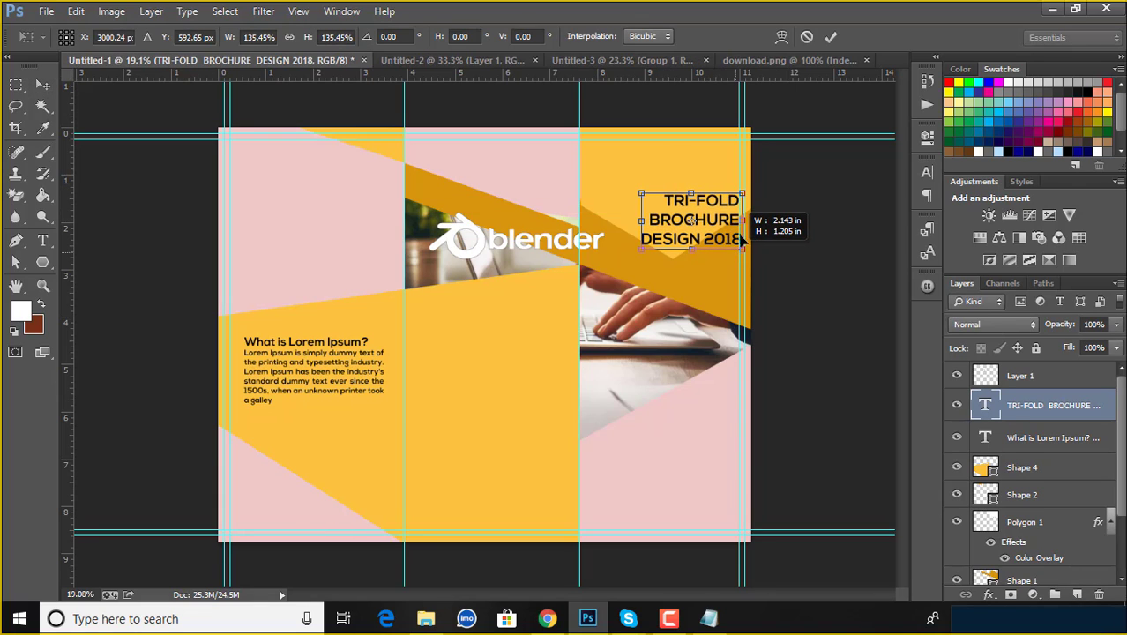
left_click(830, 36)
left_click(756, 236)
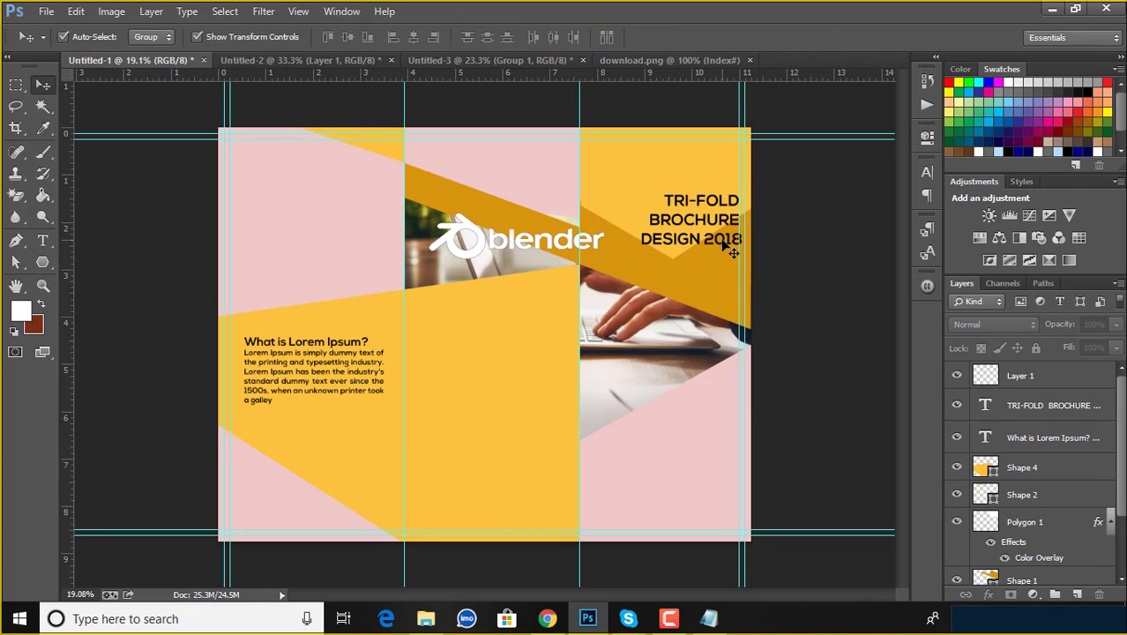
left_click_drag(731, 252, 718, 263)
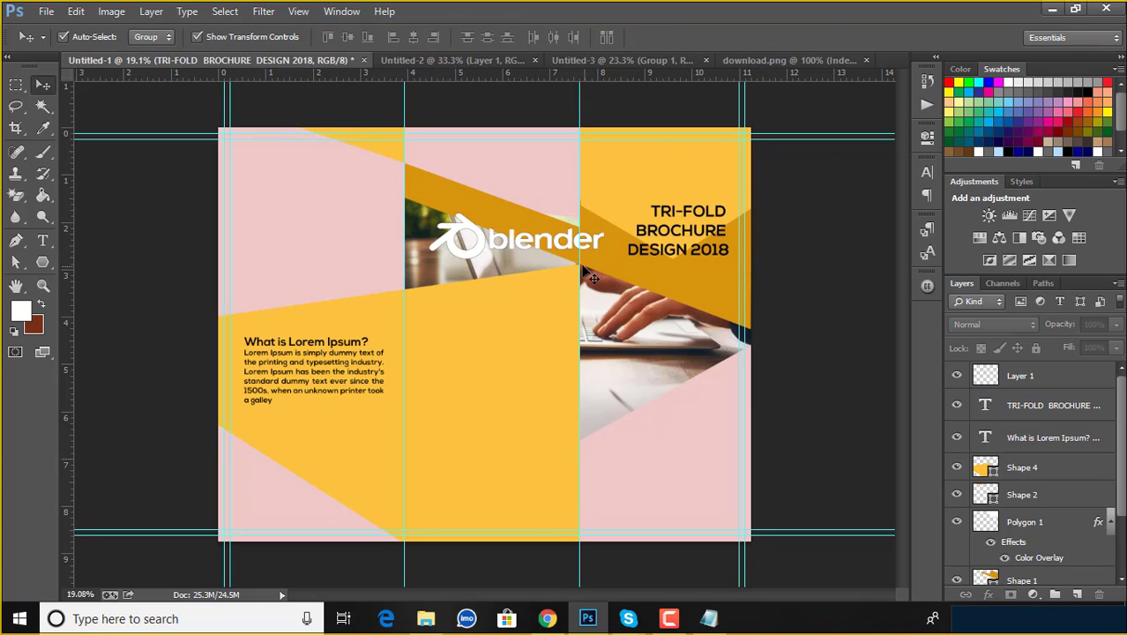
Shrink the Blender logo to about 78% and place it above the title.
mouse_move(572, 238)
left_mouse_down()
mouse_move(691, 170)
mouse_move(686, 179)
left_mouse_up()
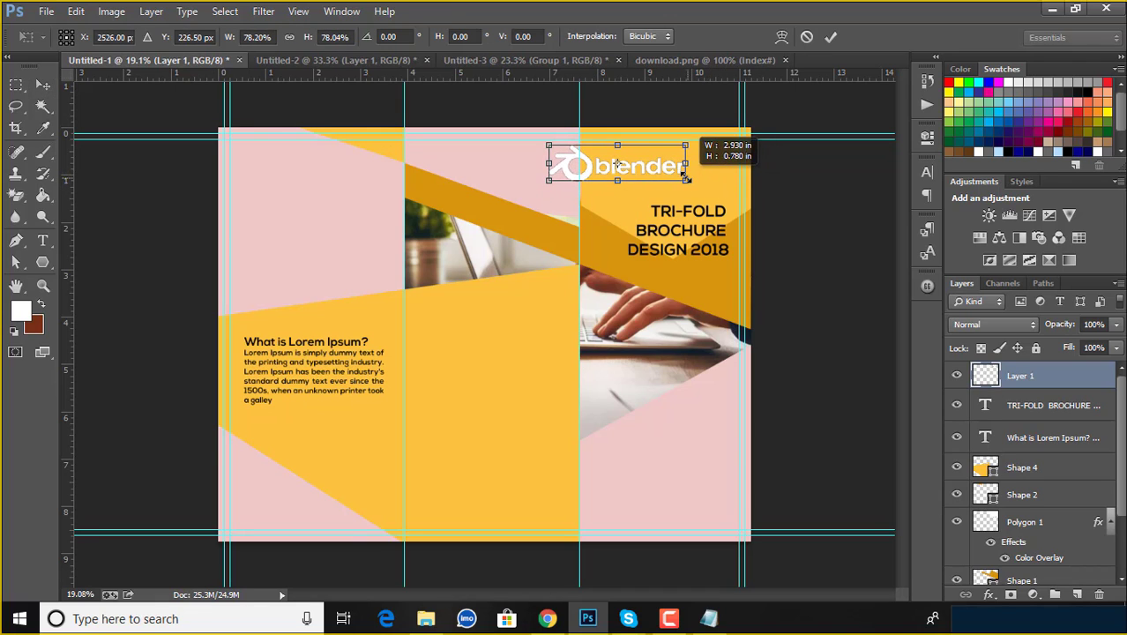
left_click(832, 37)
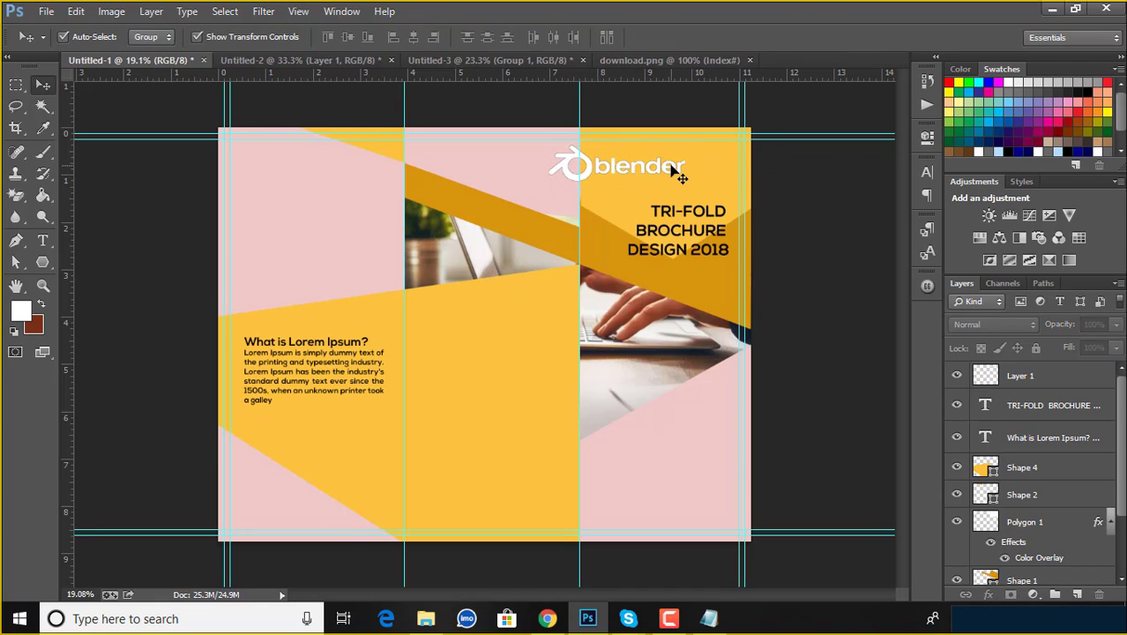
left_click_drag(673, 169, 719, 176)
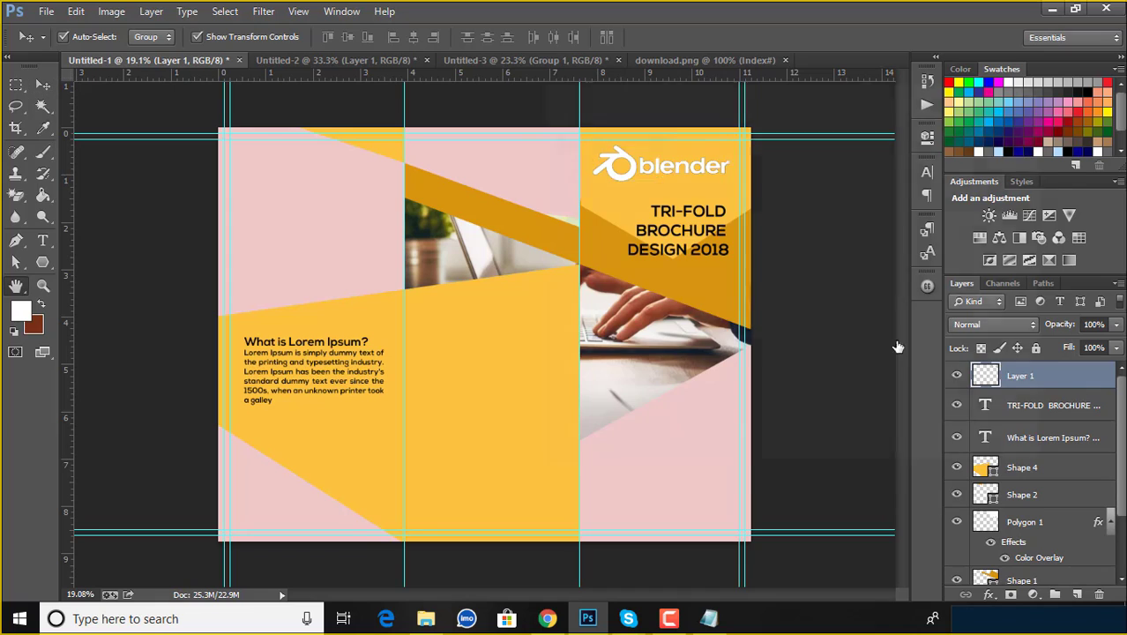
Add a black Color Overlay style to Layer 1 so the Blender logo turns black.
double_click(1071, 376)
left_click(585, 281)
mouse_move(798, 85)
left_mouse_down()
mouse_move(1079, 132)
mouse_move(951, 132)
left_mouse_up()
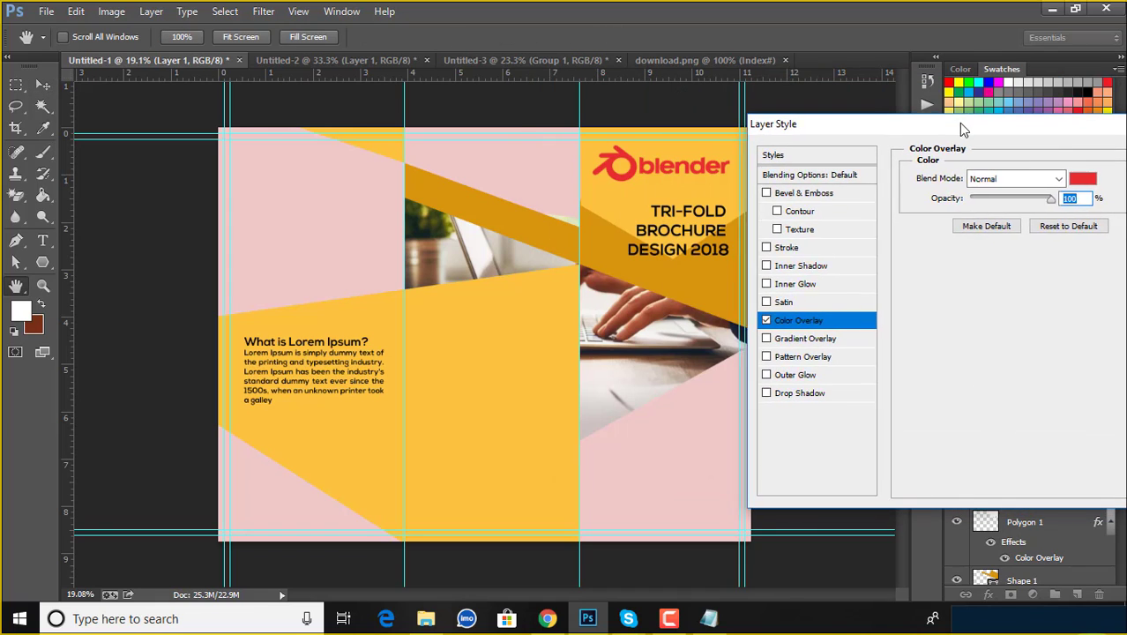
left_click(1084, 181)
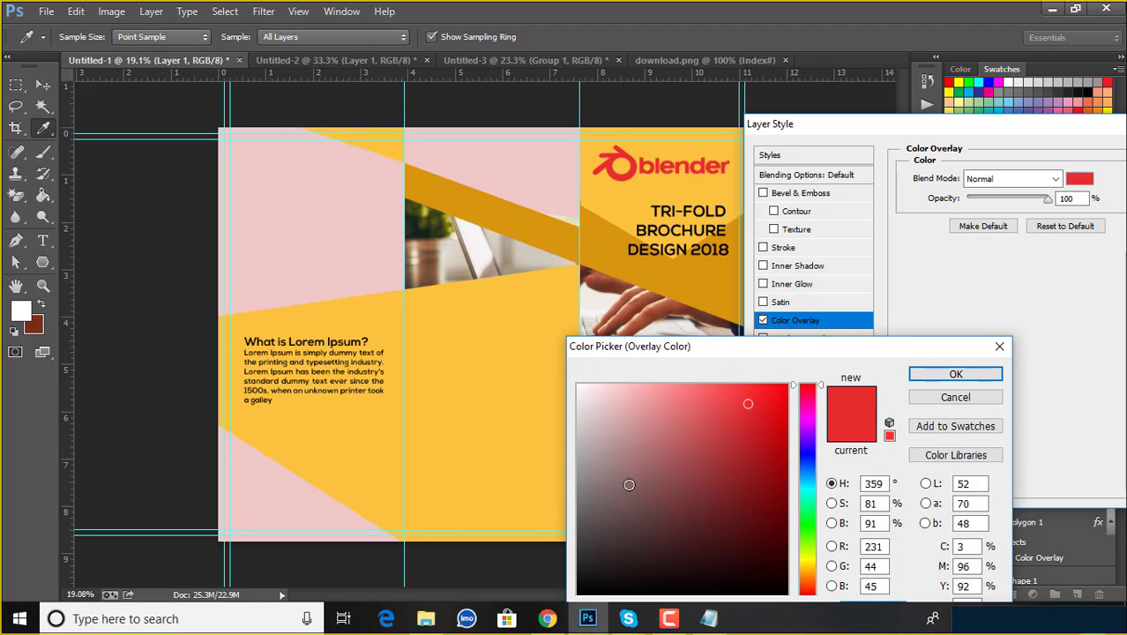
left_click_drag(628, 484, 575, 601)
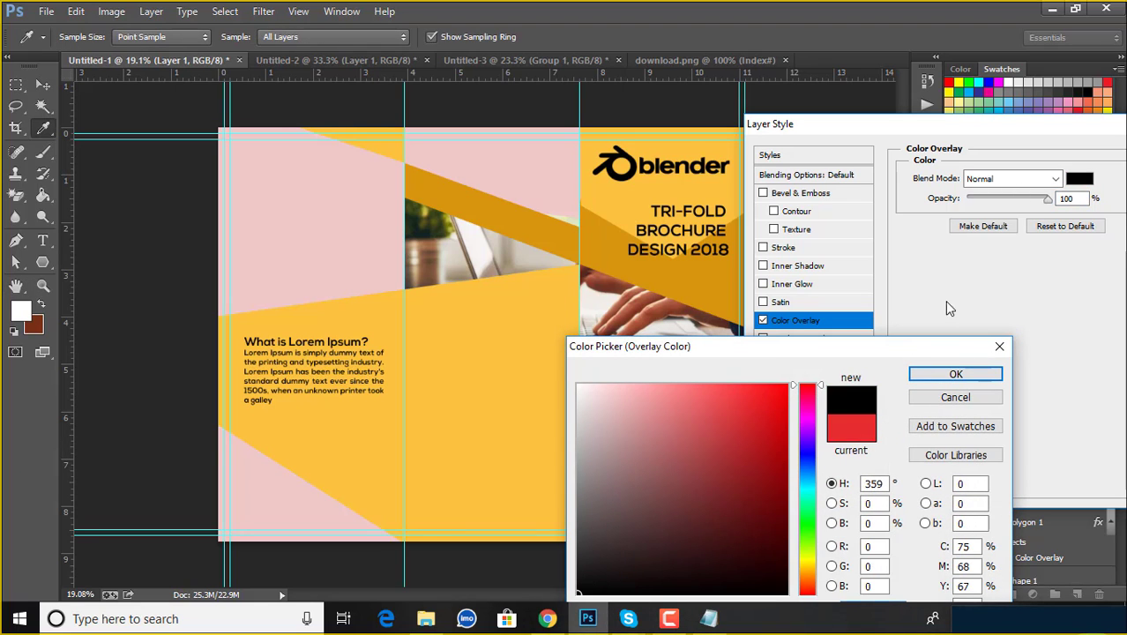
left_click(955, 374)
left_click_drag(1023, 124, 841, 155)
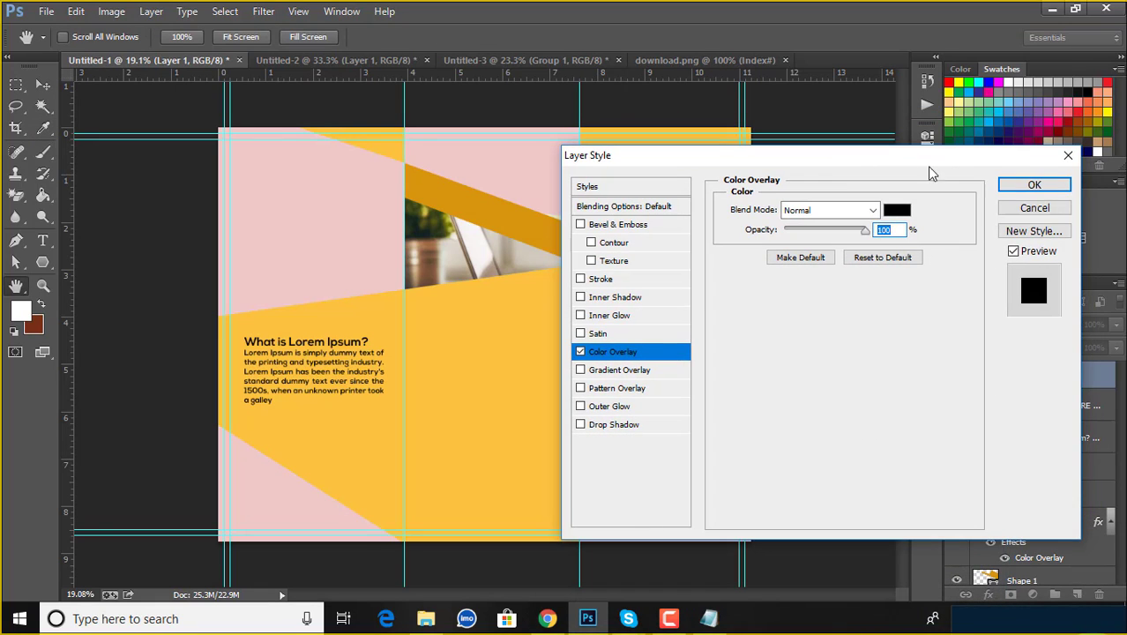
left_click(1023, 185)
left_click(810, 169)
Shift Polygon 1 slightly up and left.
left_click(700, 174)
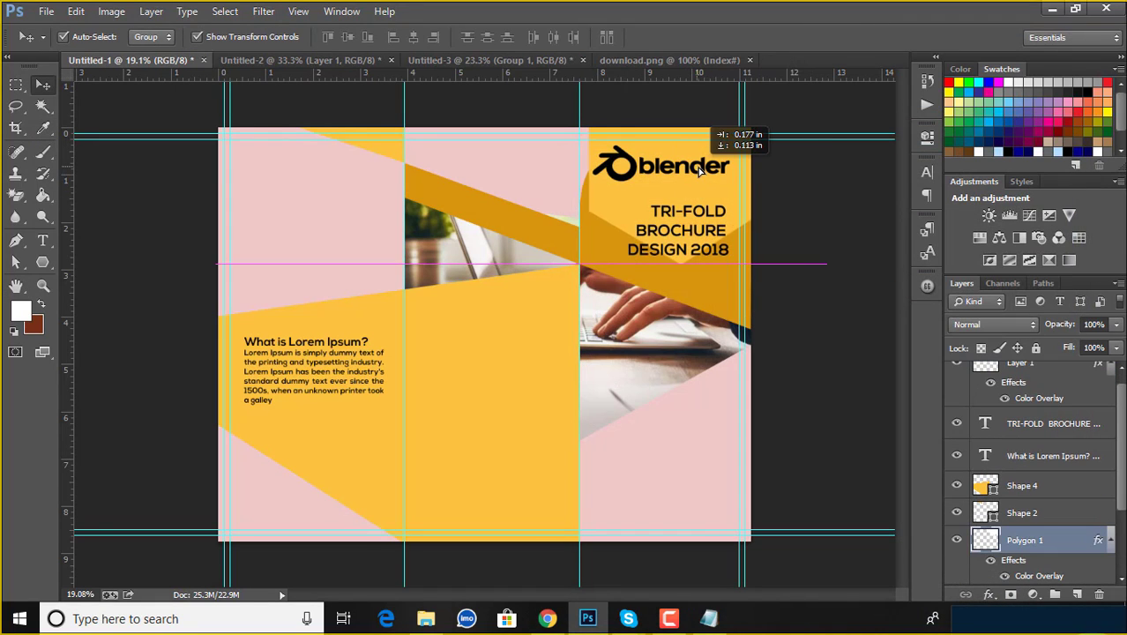
left_click_drag(706, 218, 697, 214)
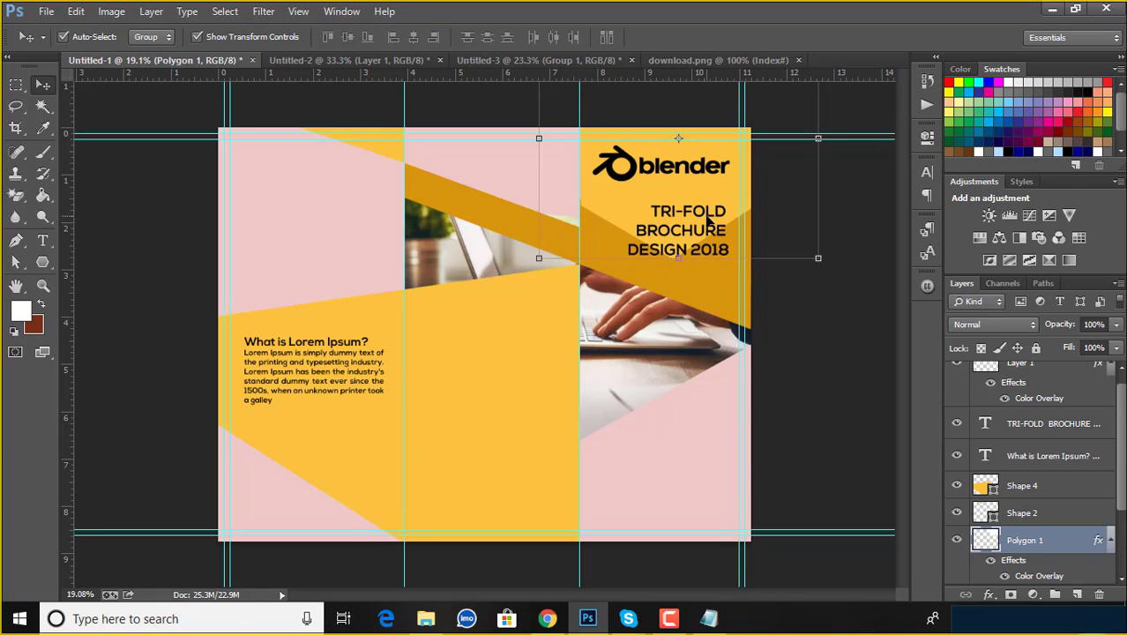
left_click(851, 349)
left_click(701, 173)
left_click(793, 377)
Nudge the Blender logo slightly down and right with Shift+arrow keys.
scroll(1037, 397, "up", 1)
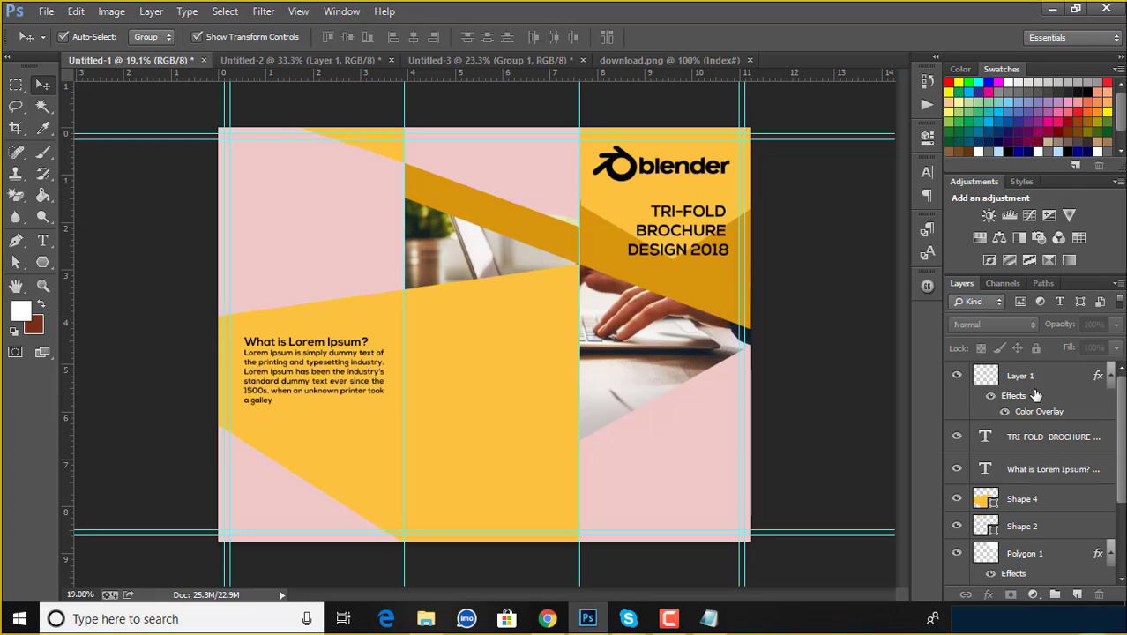
left_click(1036, 377)
key("shift+Down")
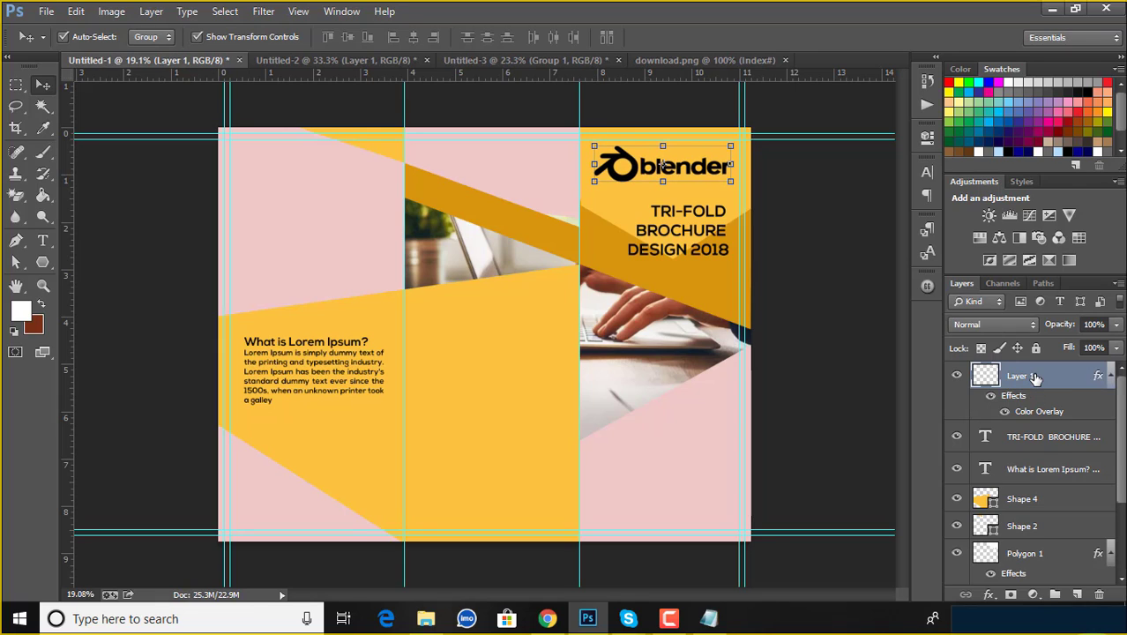
key("shift+Down")
key("shift+Down")
key("shift+Right")
key("shift+Right")
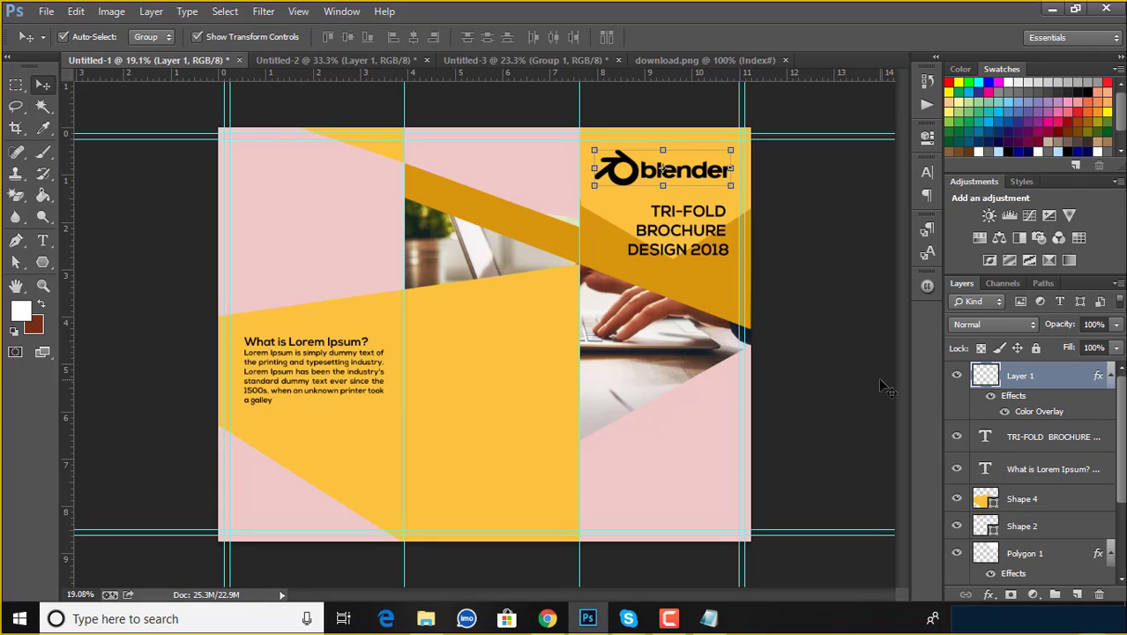
left_click(820, 385)
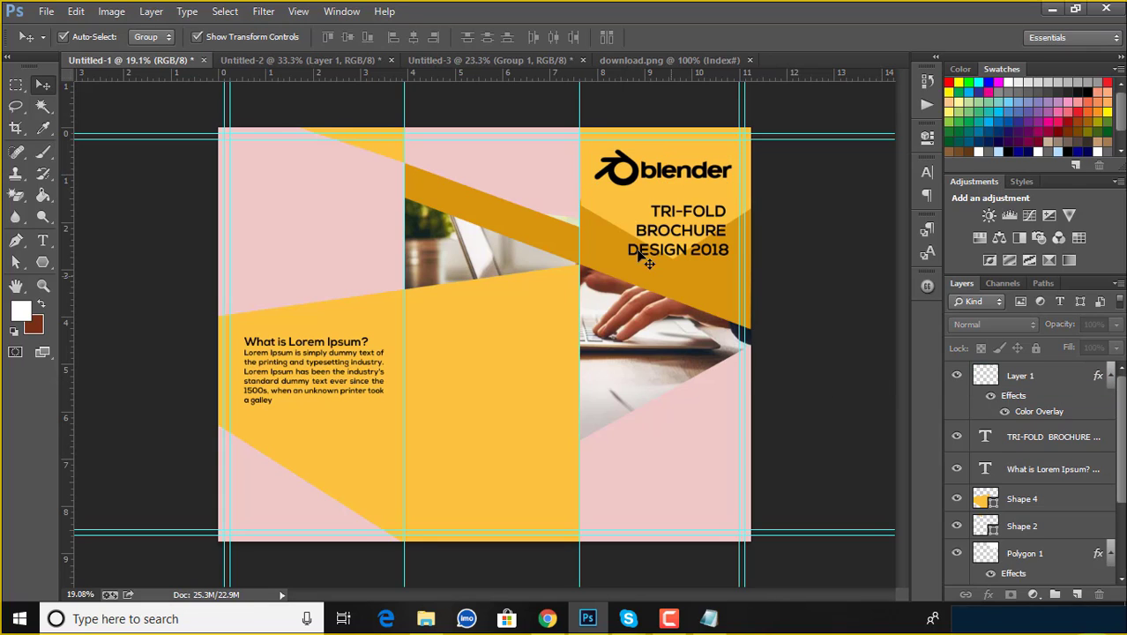
Copy the 'What is Lorem Ipsum?' text block into the lower pink right panel.
left_click(357, 379)
left_click_drag(350, 374, 694, 477)
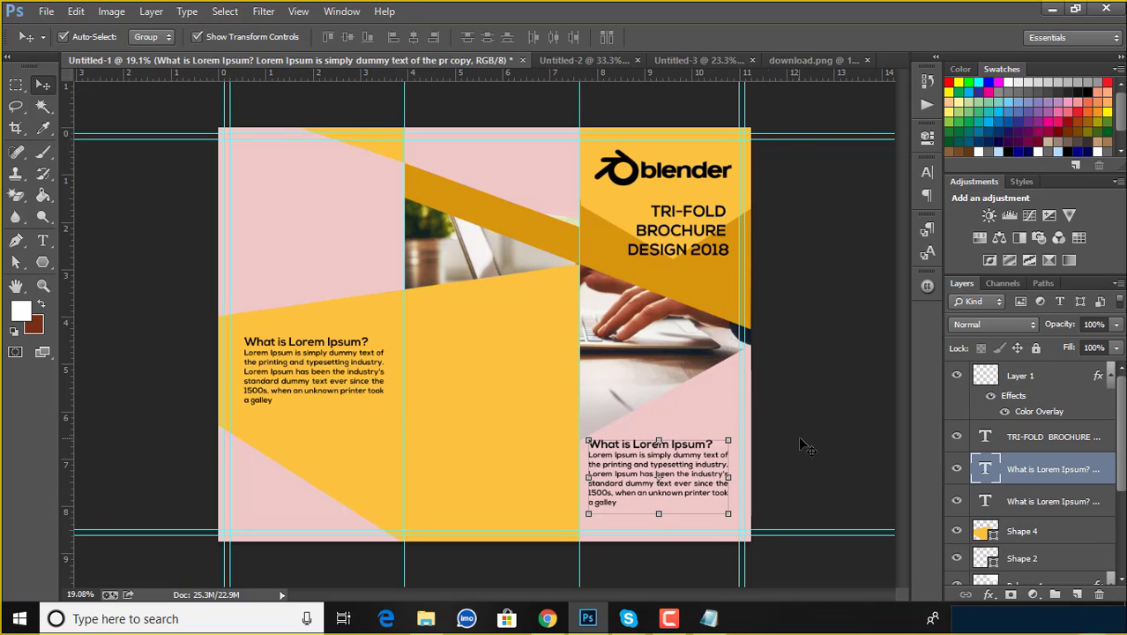
left_click(803, 444)
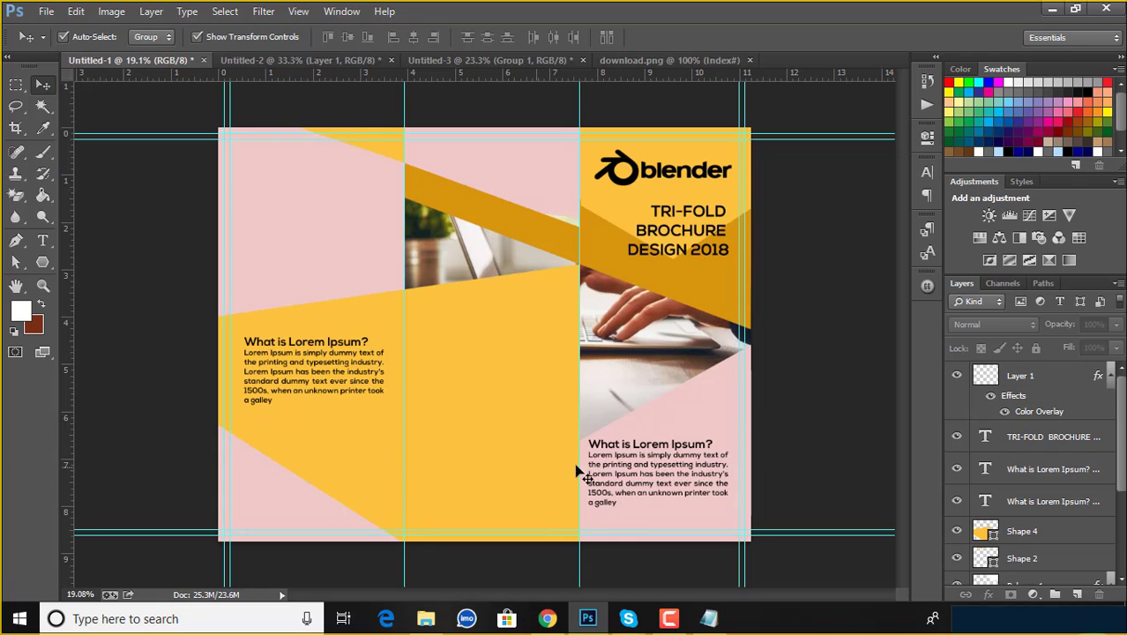
left_click_drag(661, 497, 666, 464)
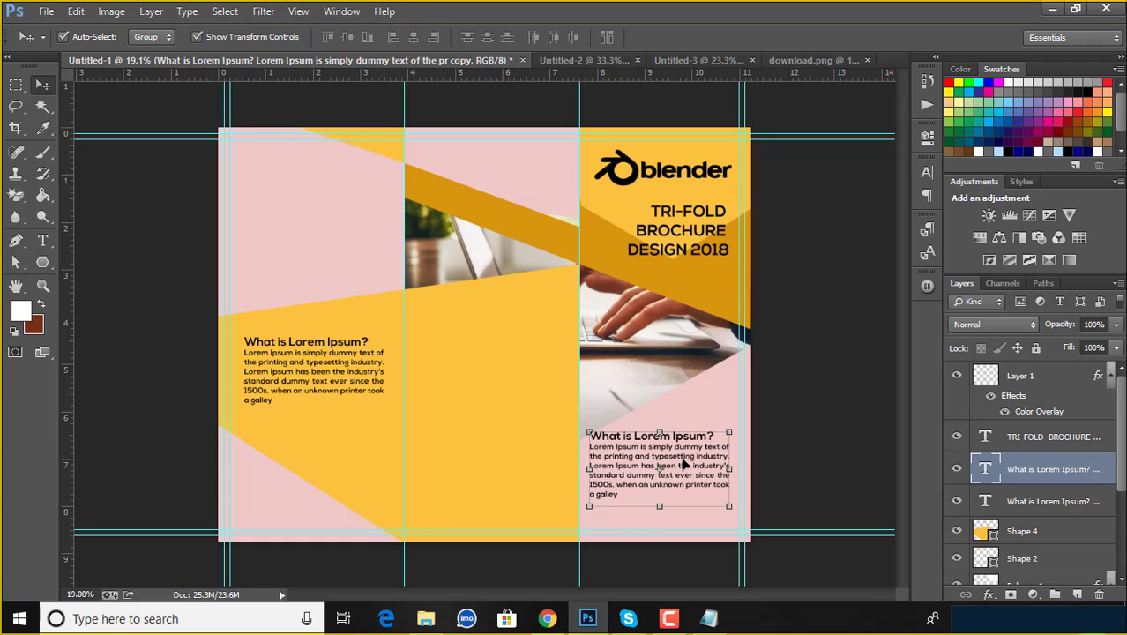
left_click(836, 450)
Expand Group 1 and duplicate Shape 4 as Shape 4 copy.
left_click(527, 238)
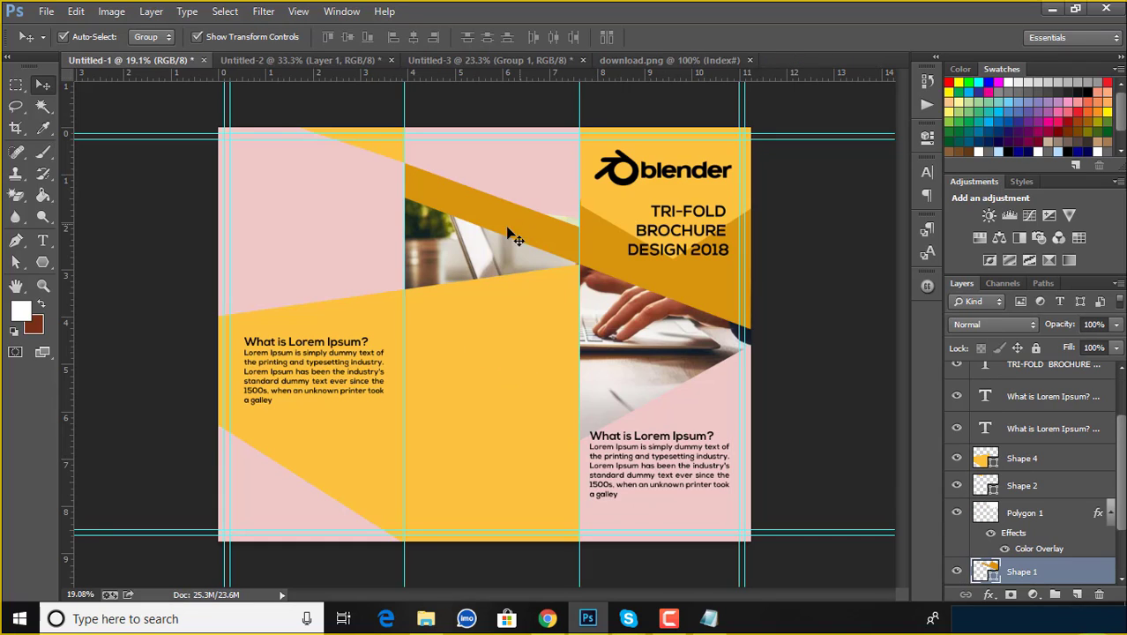
scroll(994, 524, "down", 2)
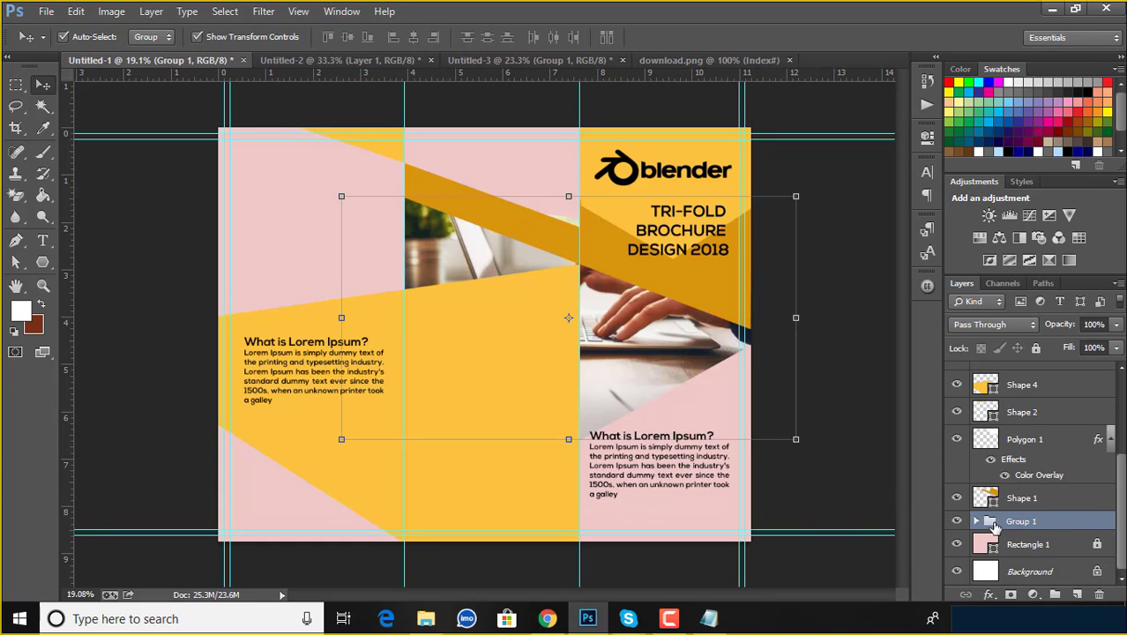
left_click(976, 521)
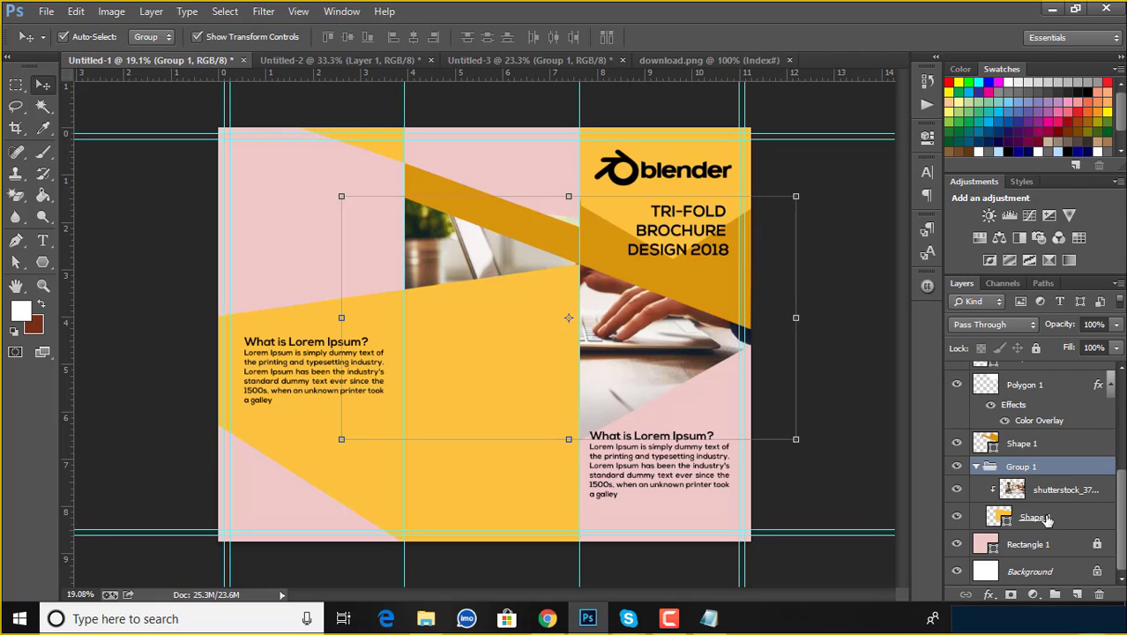
left_click(1047, 520)
right_click(1068, 518)
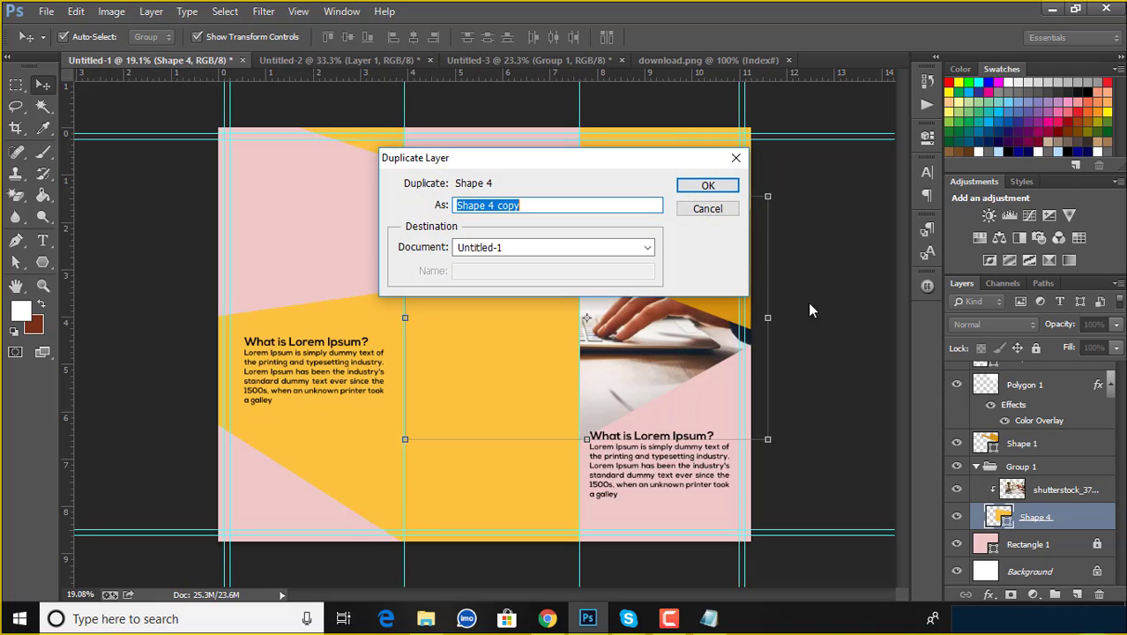
left_click(706, 187)
Clip the laptop photo to Shape 4 copy and move Shape 4 above the photo.
scroll(1027, 515, "down", 1)
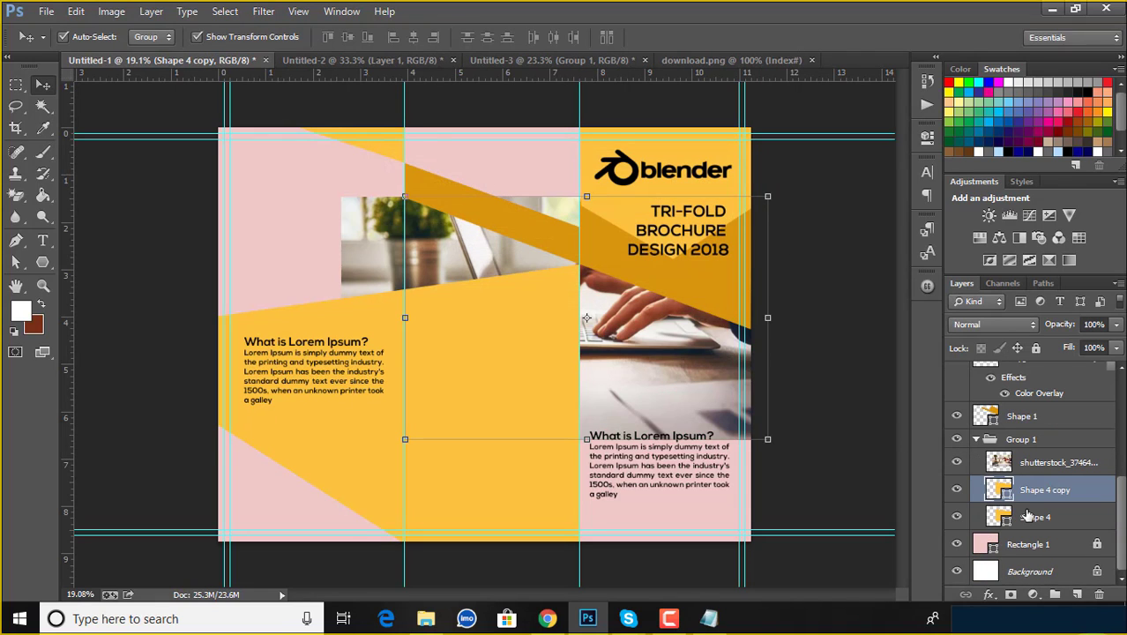
left_click(1058, 465)
right_click(1100, 476)
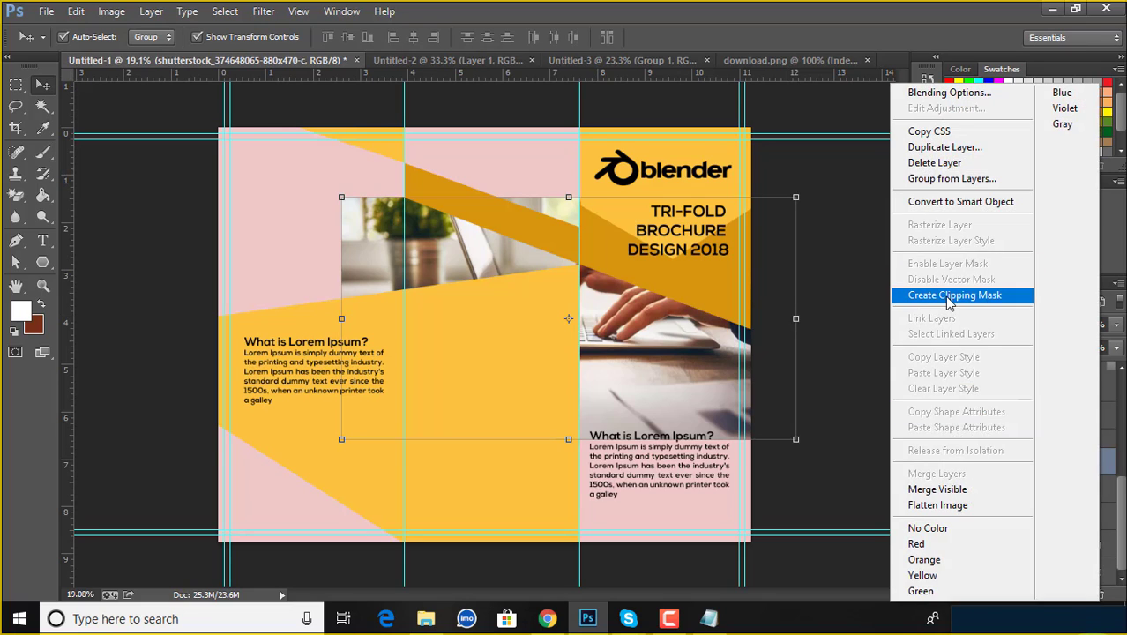
left_click(949, 298)
left_click(1058, 518)
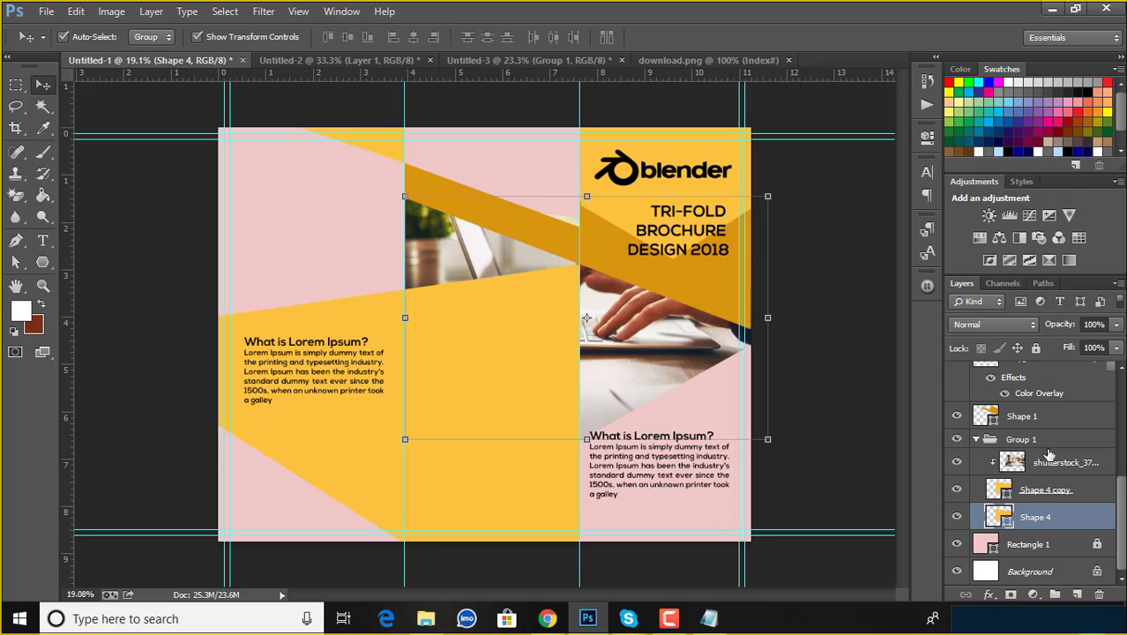
left_click_drag(1006, 522, 1049, 448)
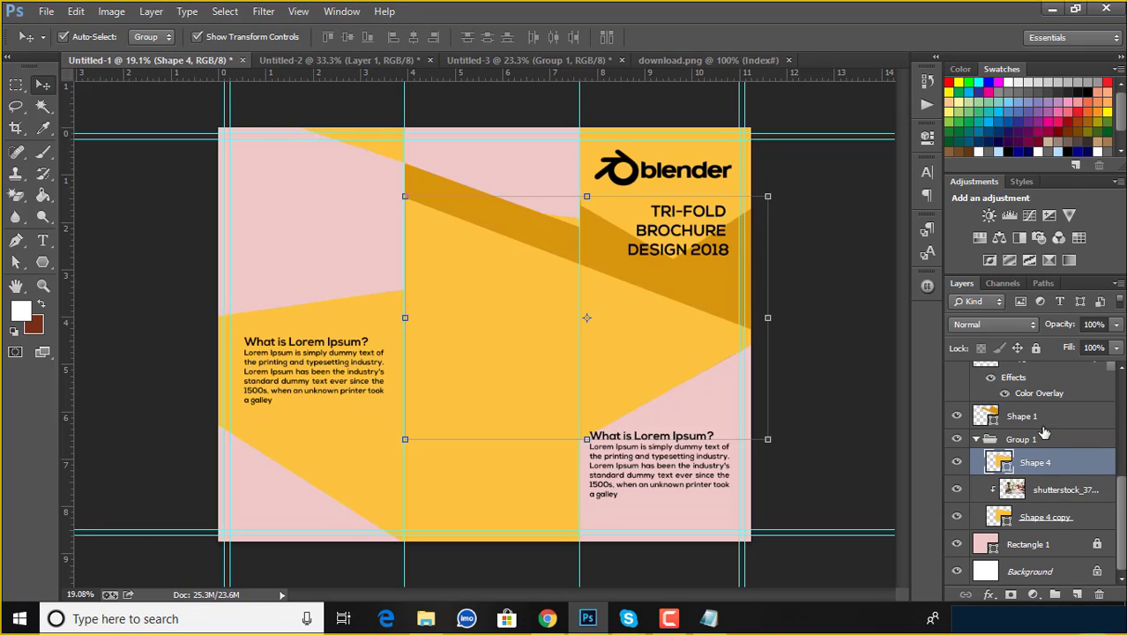
Make Shape 4 a dark grey fill at 18% opacity and nudge it slightly down.
left_click(1116, 325)
left_click_drag(1112, 344, 1045, 353)
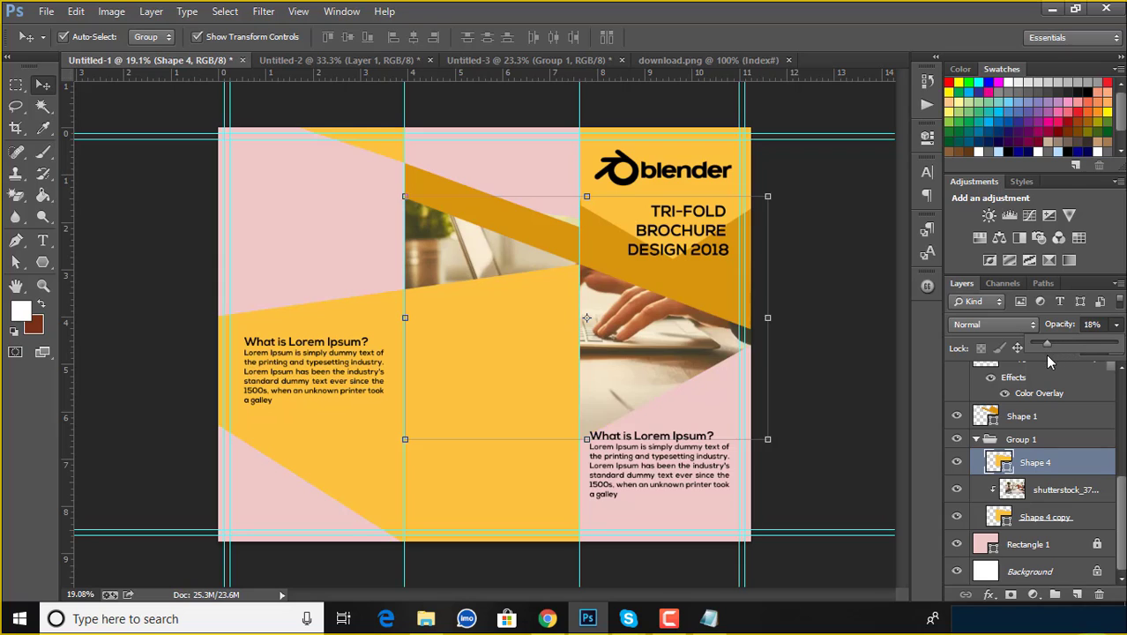
double_click(1005, 467)
left_click(595, 564)
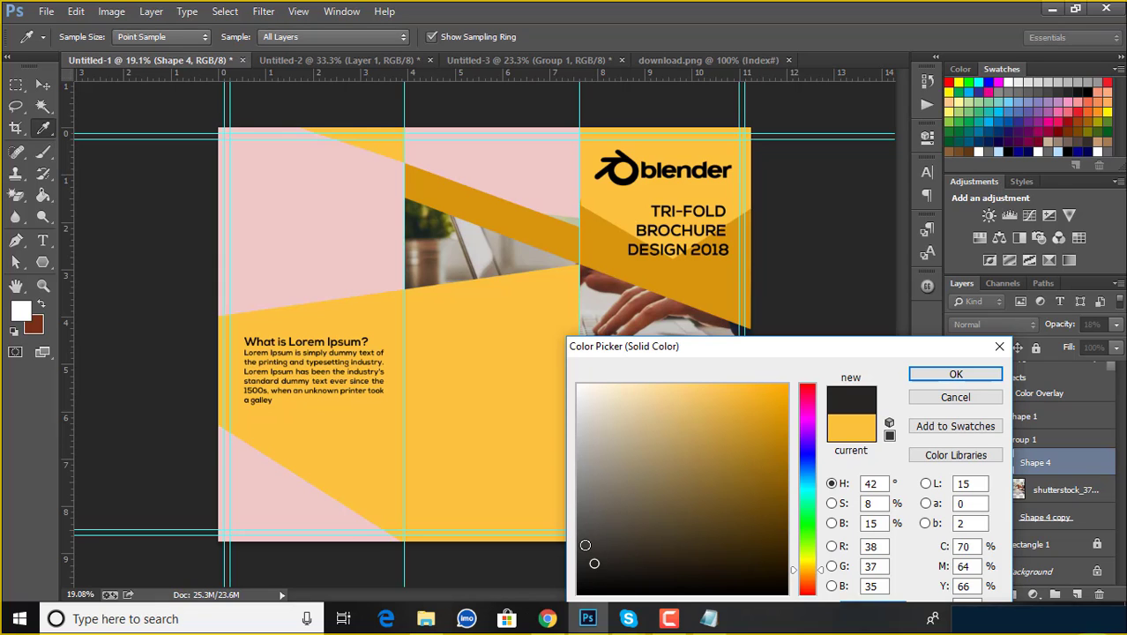
left_click(584, 545)
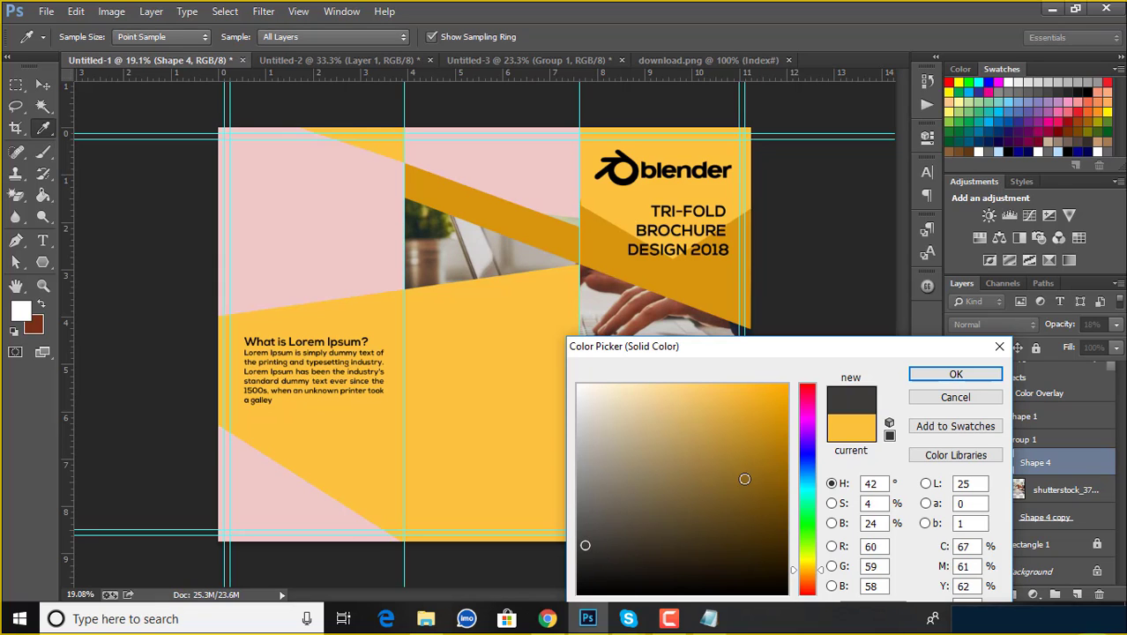
left_click(955, 396)
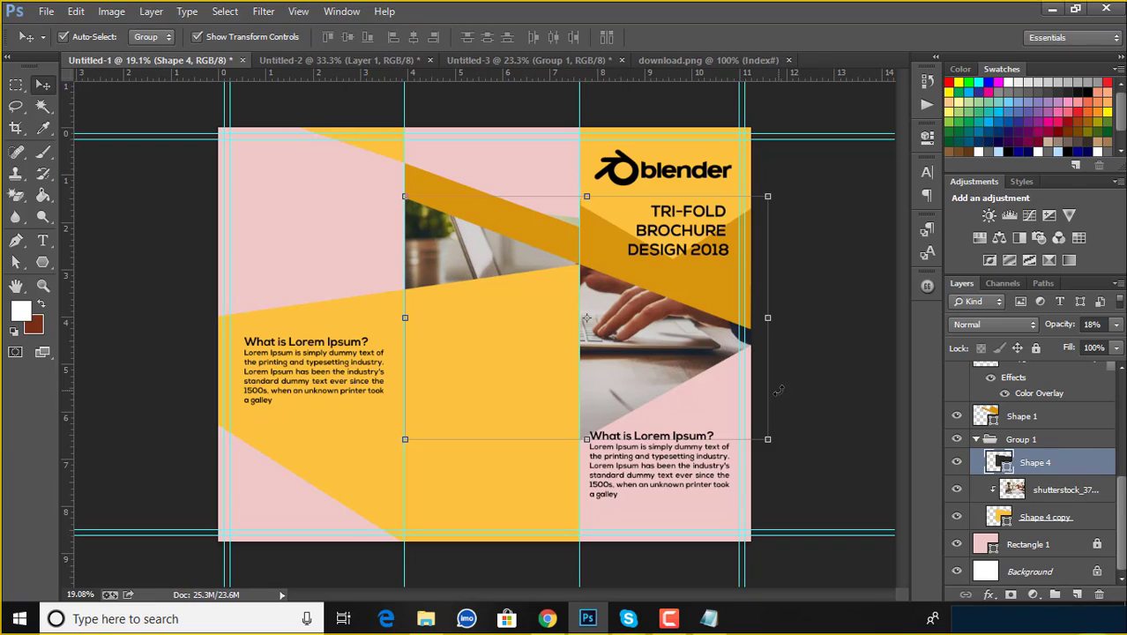
key("shift+Down")
key("shift+Down")
key("shift+Down")
key("shift+Down")
key("shift+Down")
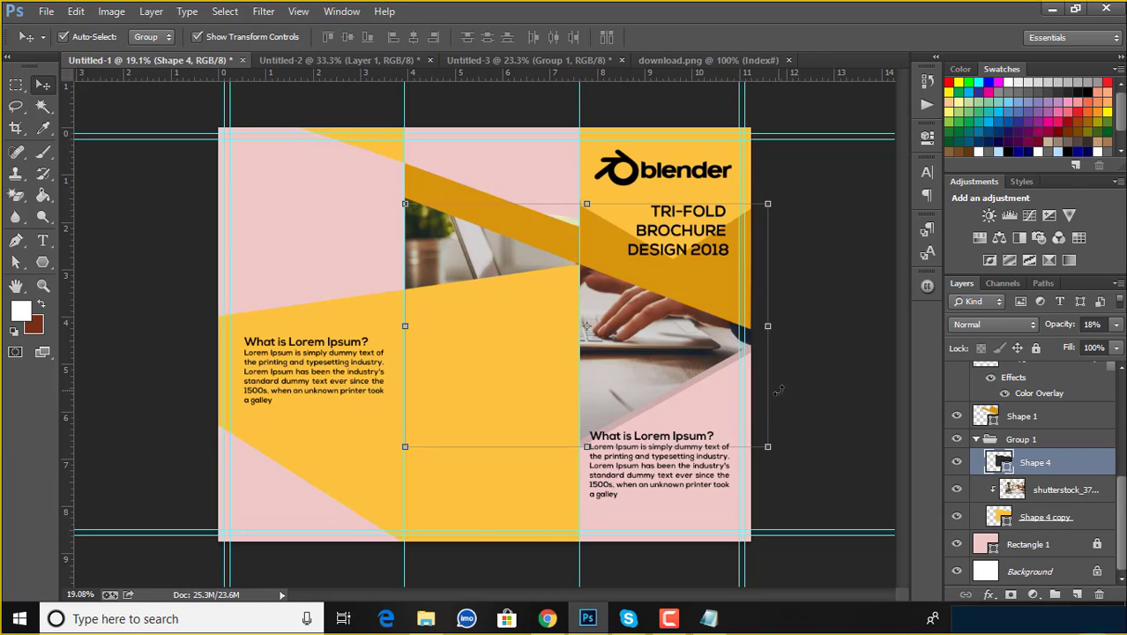
left_click(811, 368)
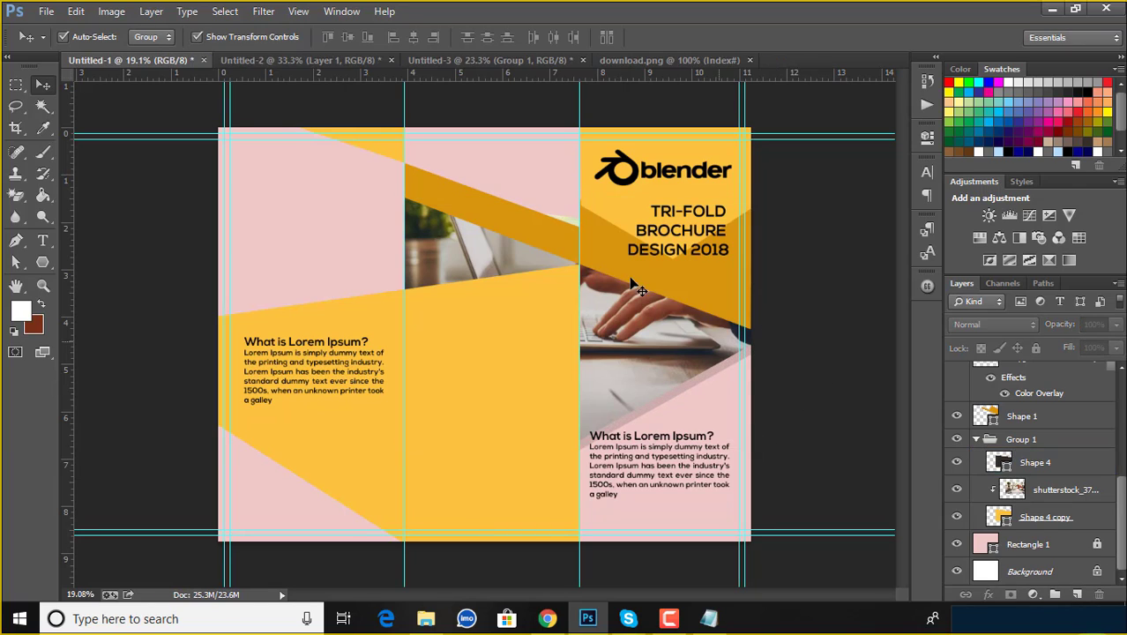
left_click(559, 221)
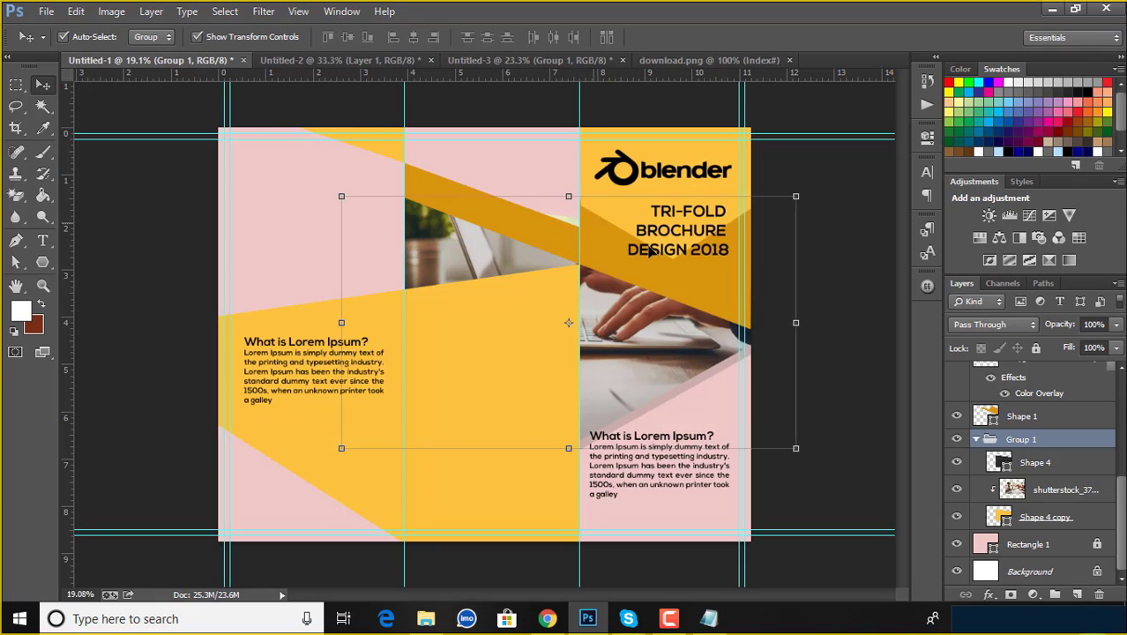
left_click(833, 438)
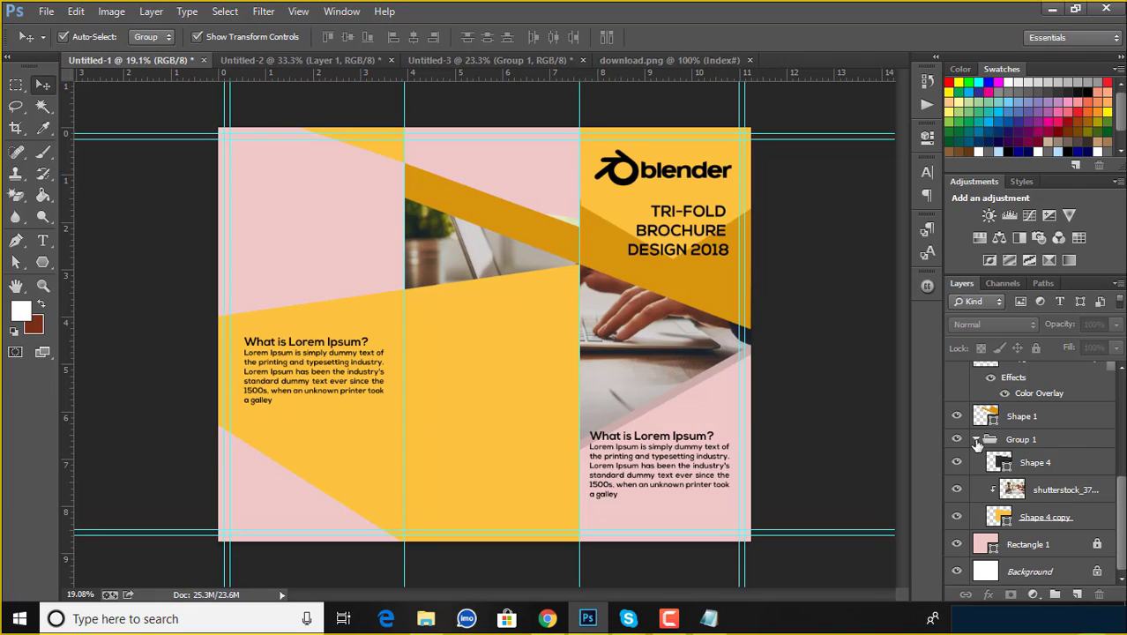
left_click(977, 445)
scroll(560, 227, "up", 3)
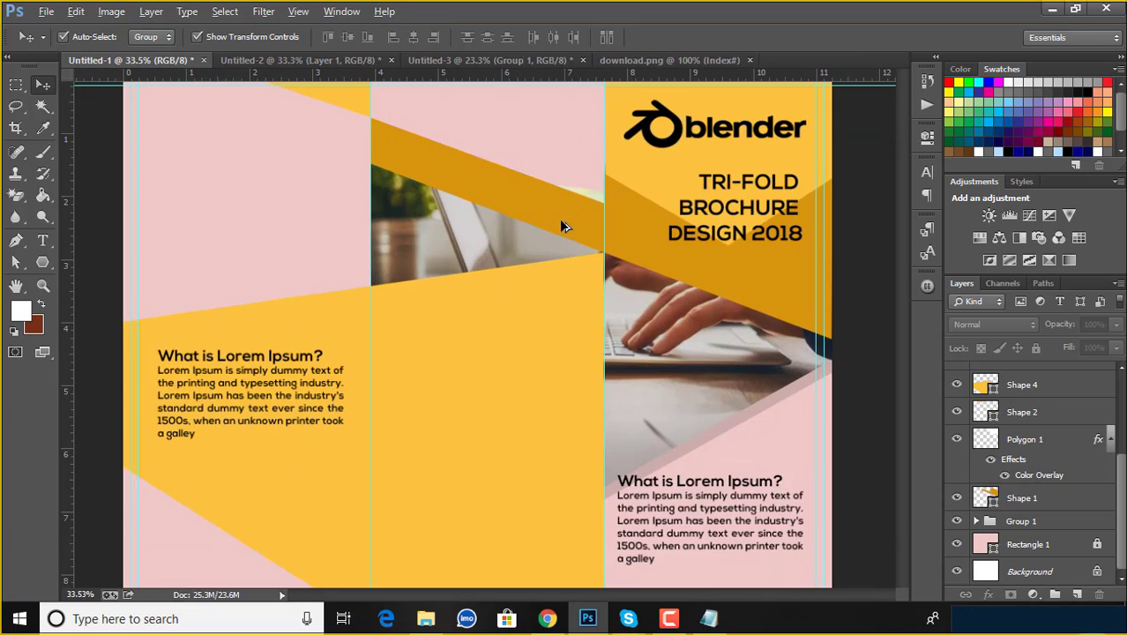
scroll(565, 211, "up", 2)
scroll(576, 184, "up", 2)
scroll(631, 168, "up", 2)
scroll(624, 189, "up", 2)
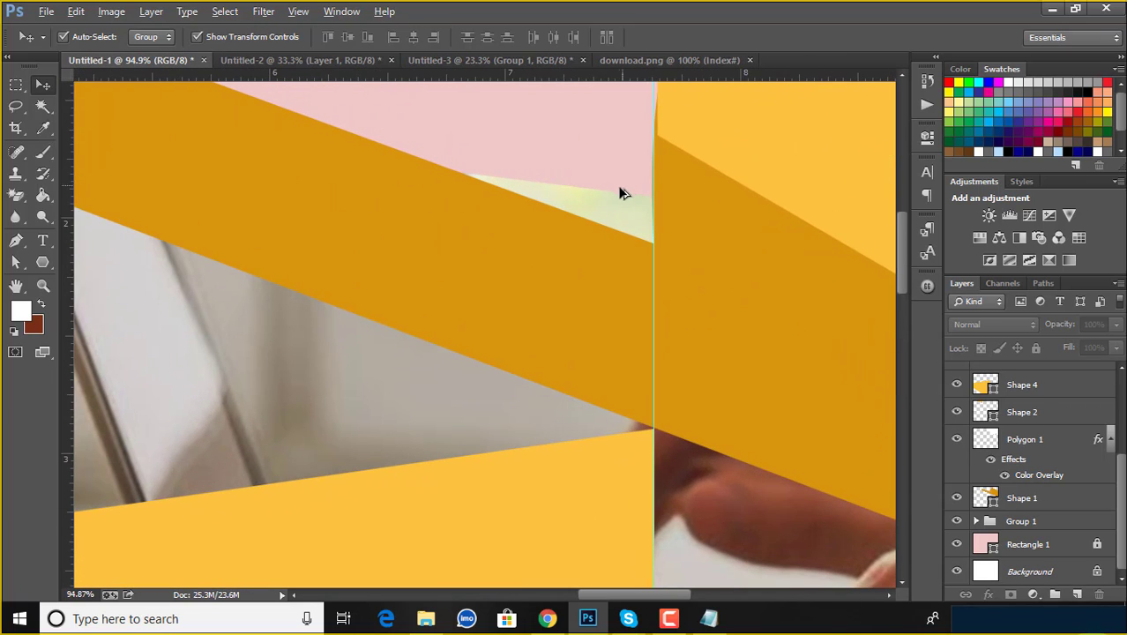
left_click(615, 210)
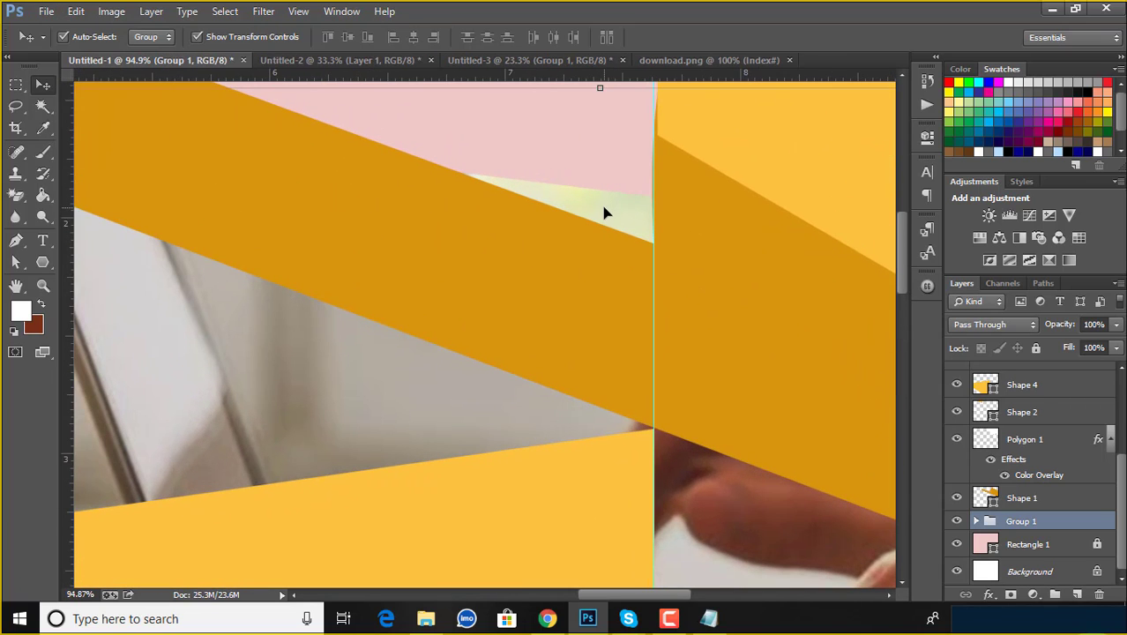
left_click(1033, 544)
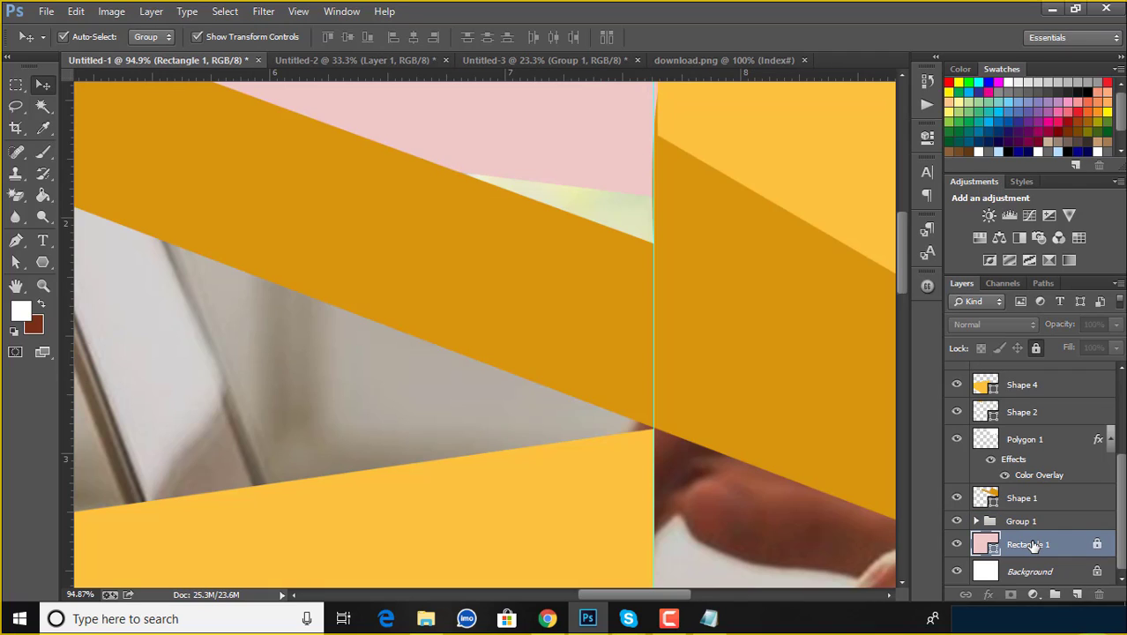
left_click(601, 210)
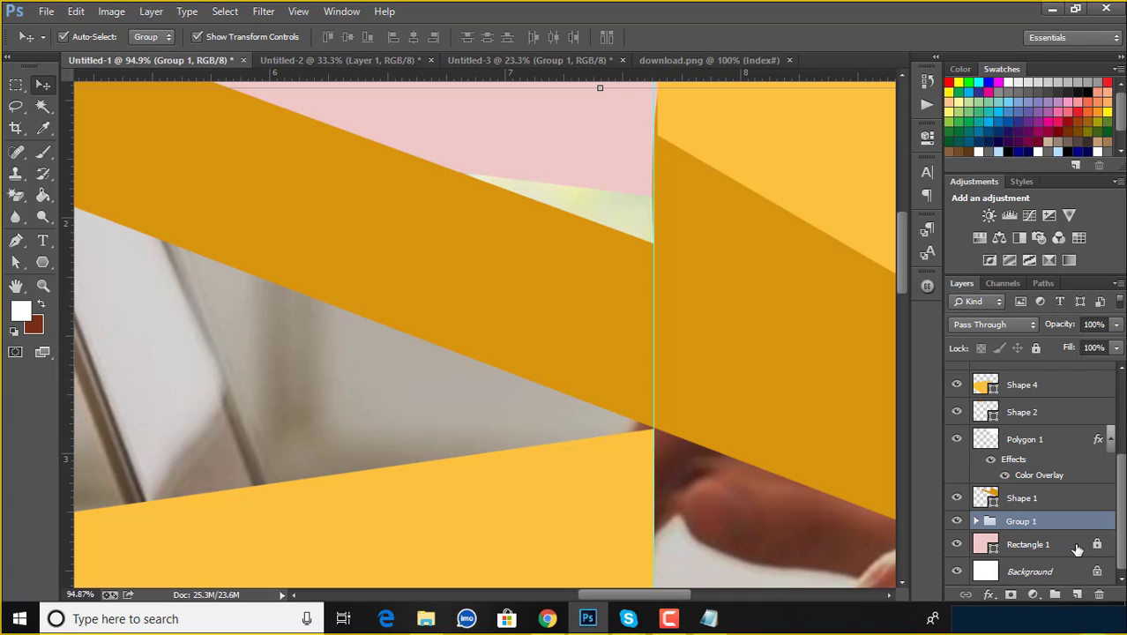
left_click(1103, 549)
left_click(1036, 347)
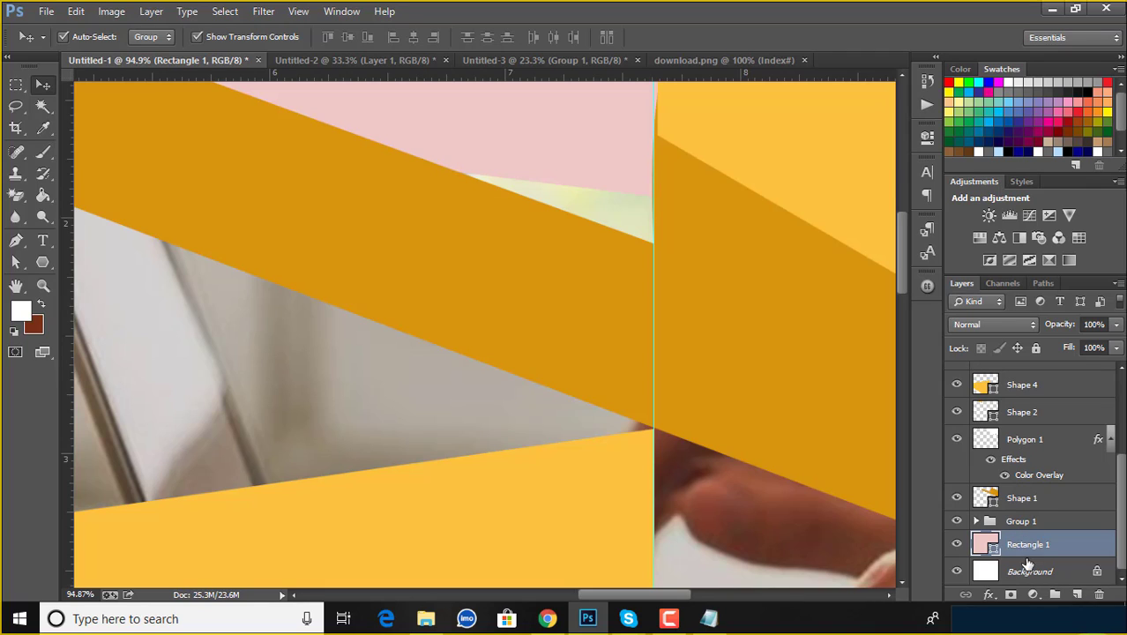
left_click(976, 521)
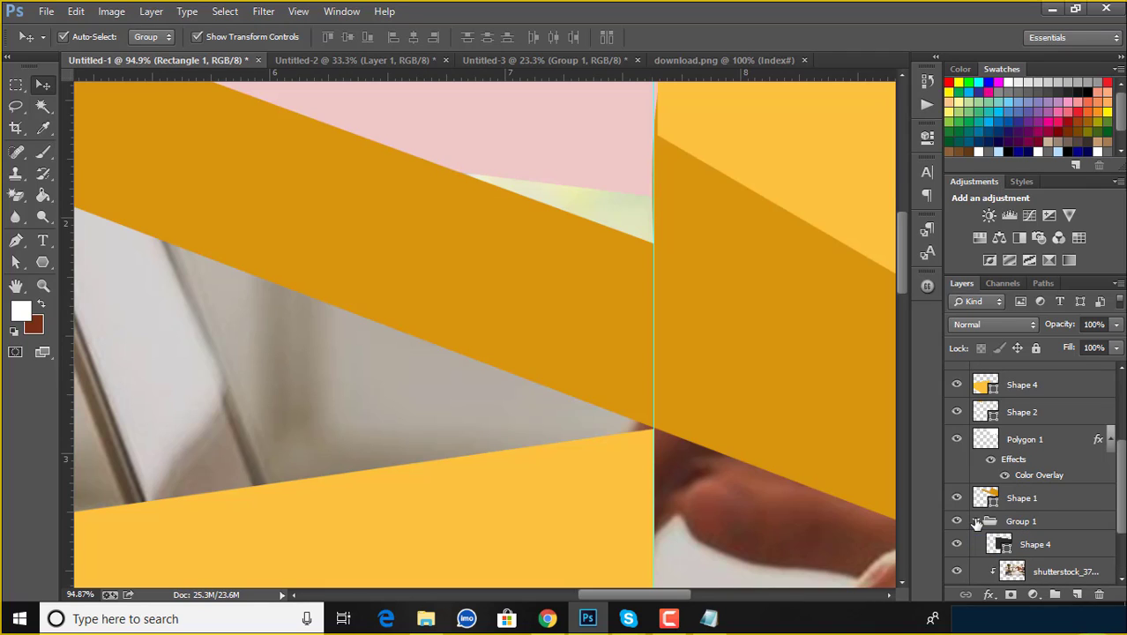
scroll(976, 524, "down", 3)
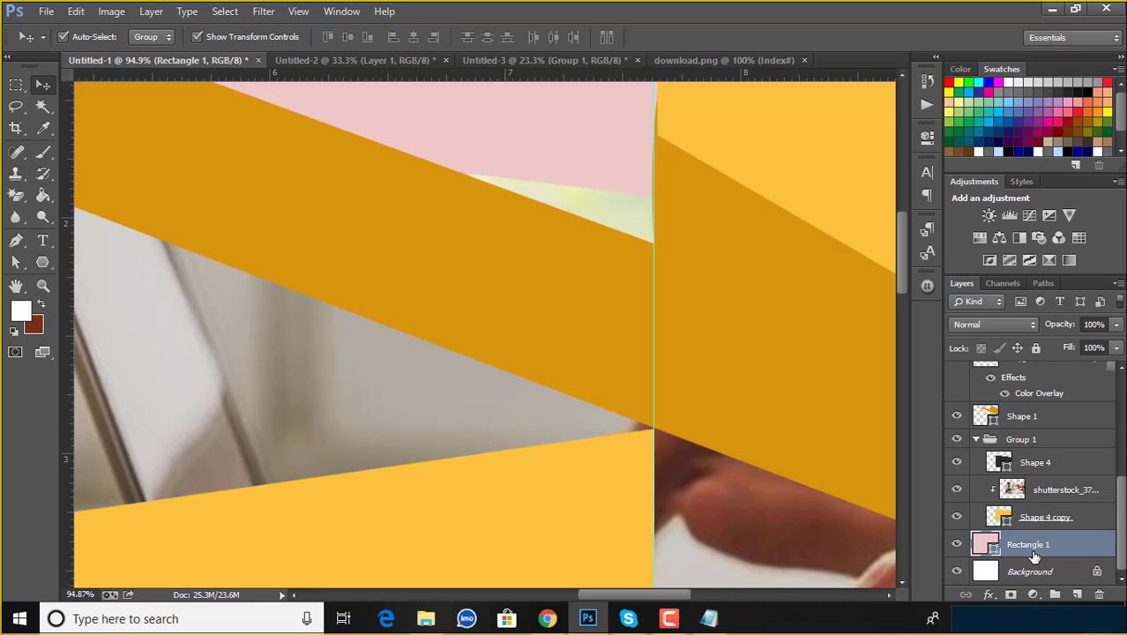
left_click(976, 439)
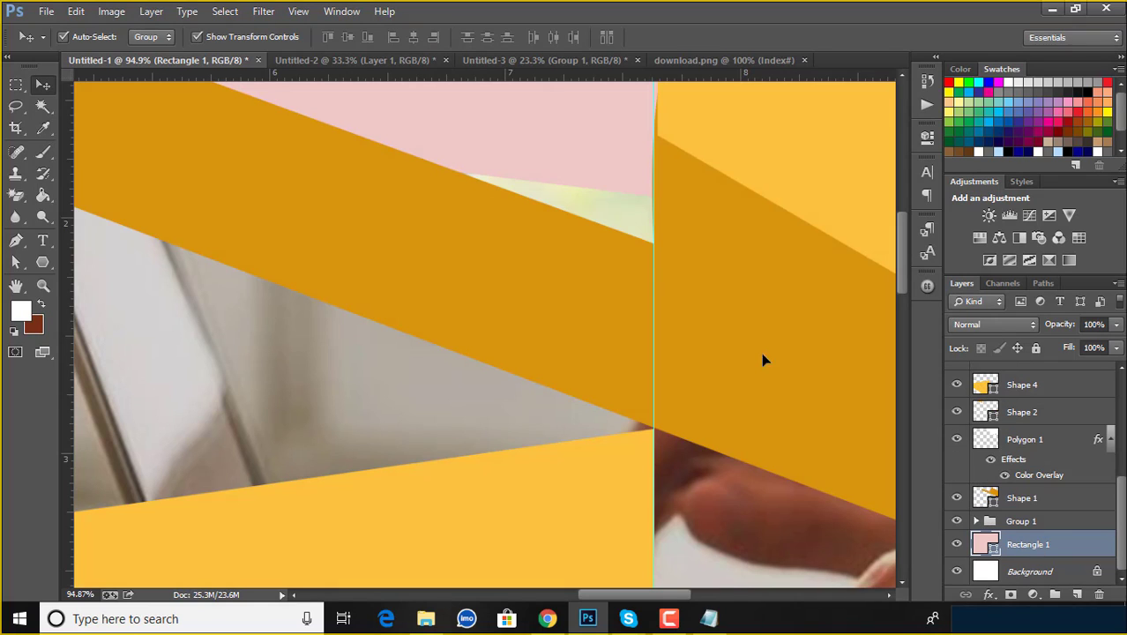
left_click(593, 206)
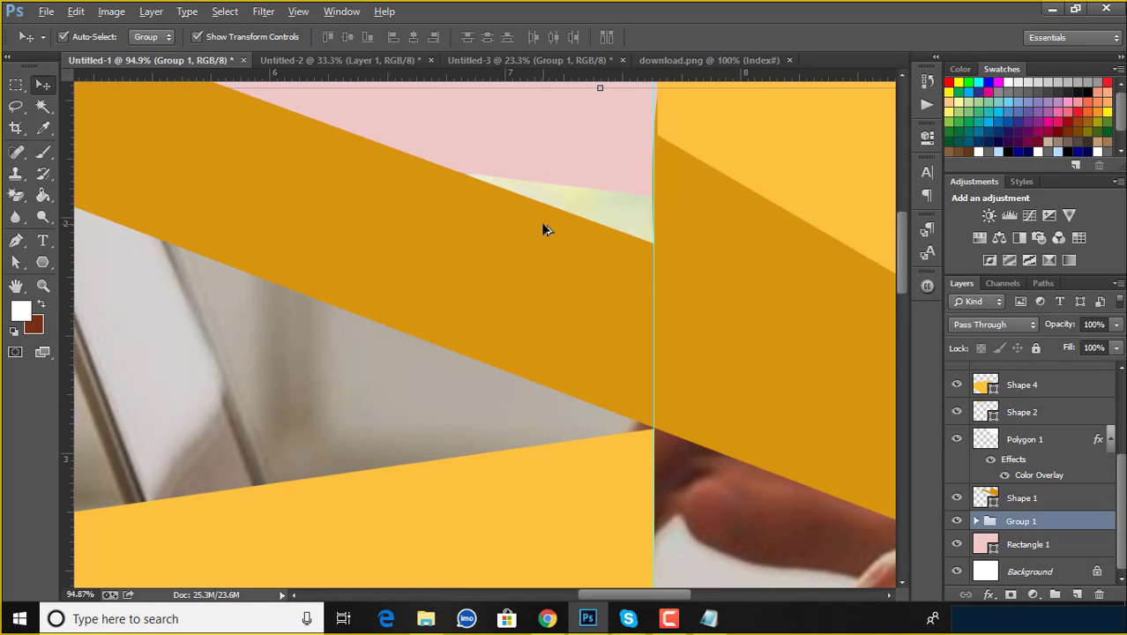
scroll(543, 229, "down", 2)
left_click_drag(585, 120, 587, 168)
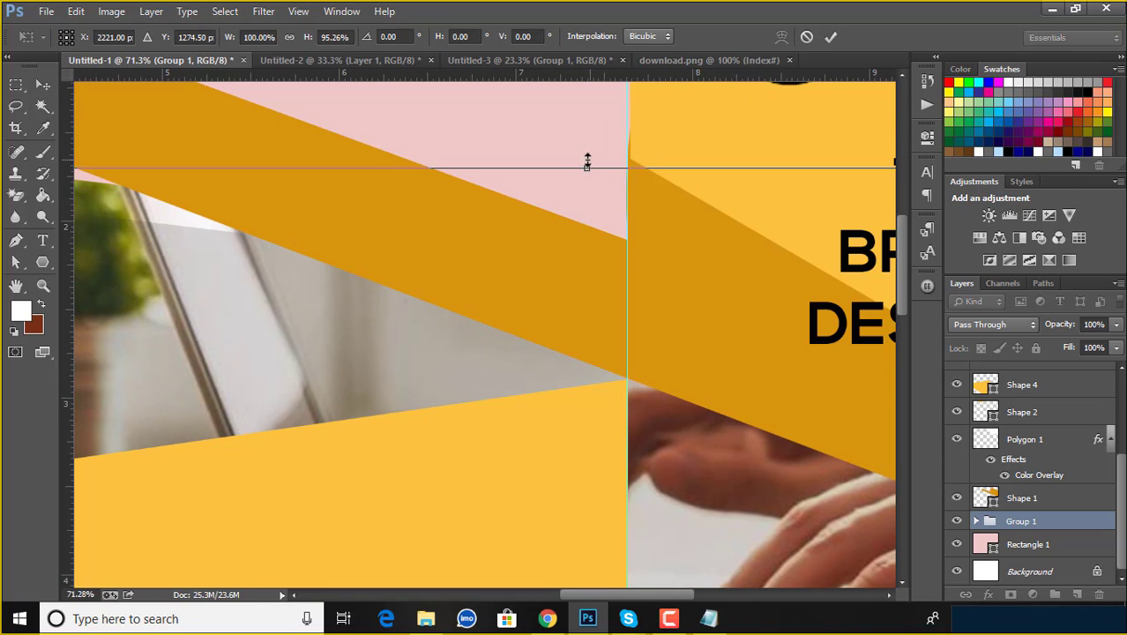
scroll(586, 168, "down", 1)
scroll(586, 167, "down", 1)
scroll(586, 167, "down", 1)
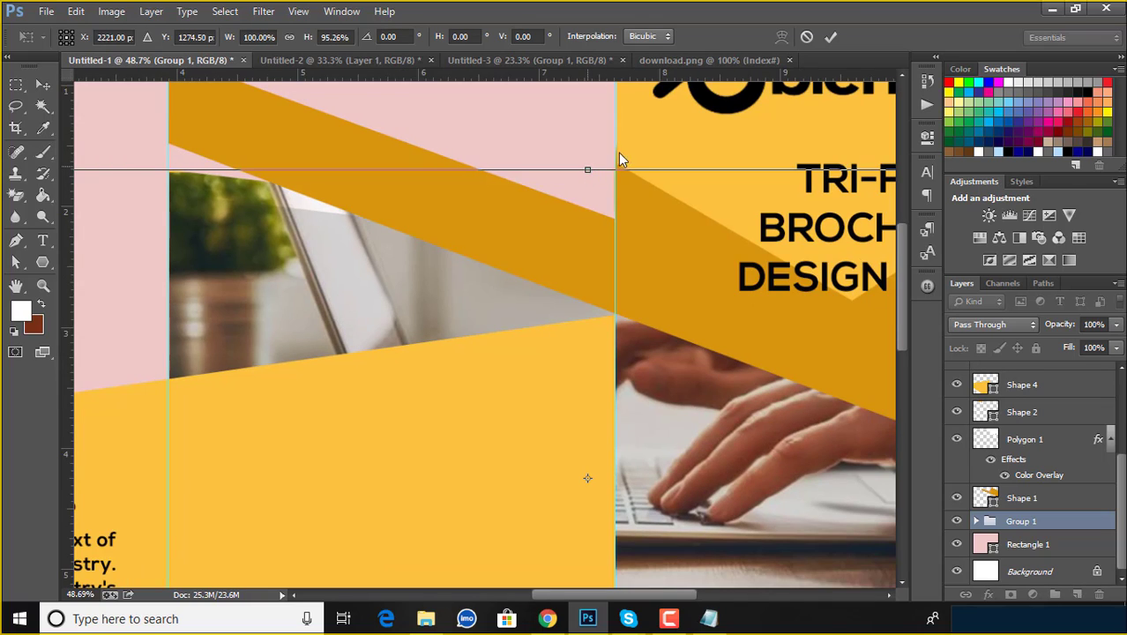
left_click(802, 40)
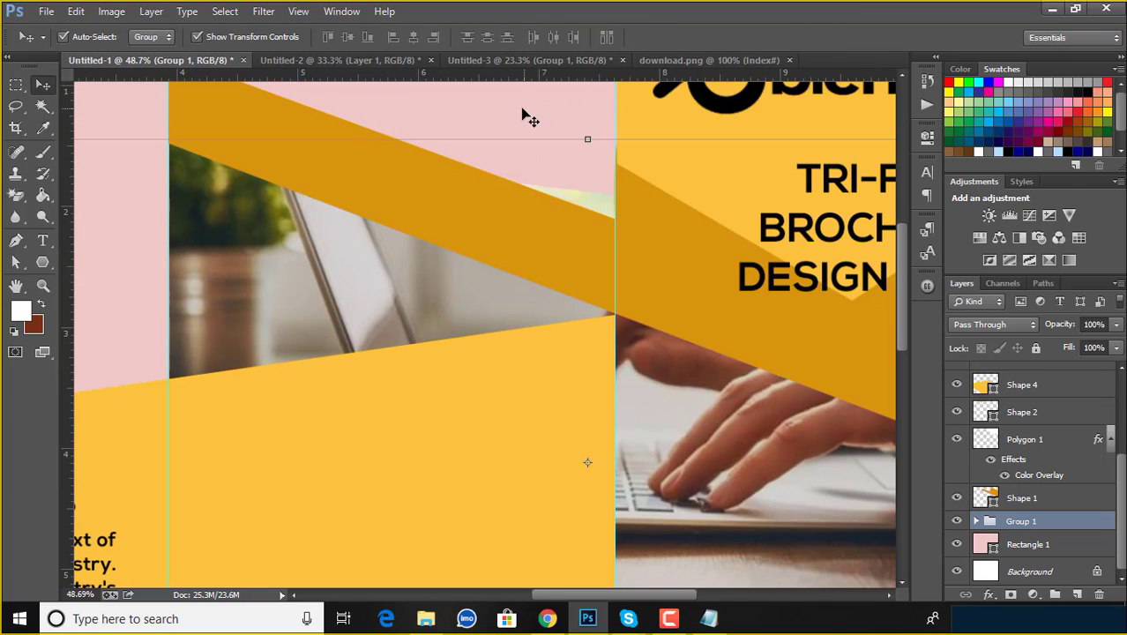
left_click(527, 114)
left_click(433, 215)
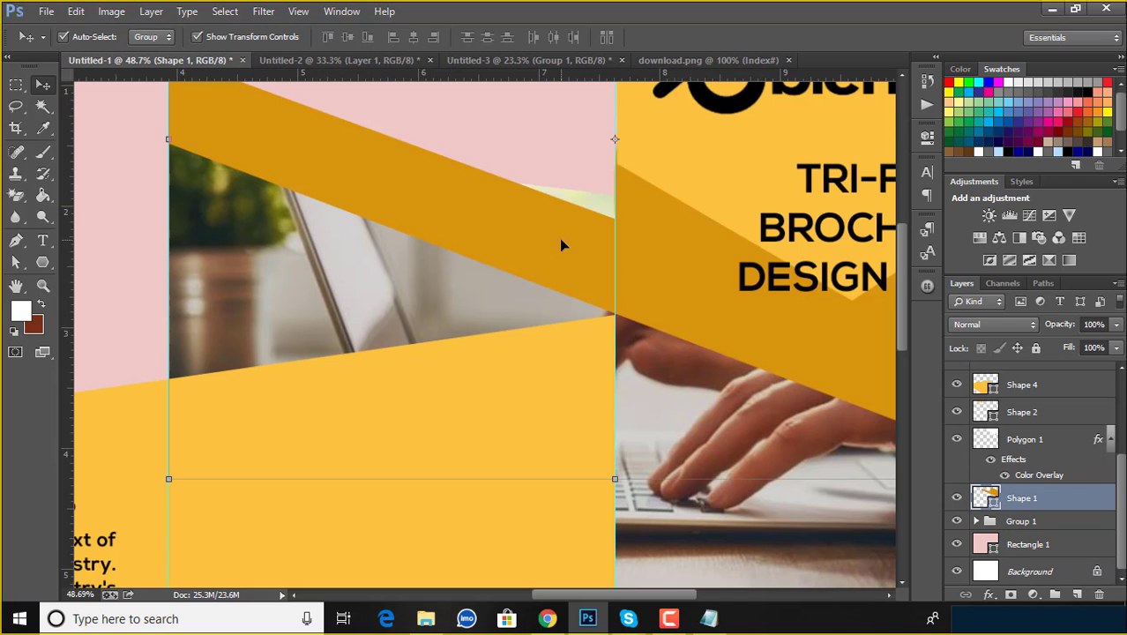
scroll(563, 245, "down", 5)
scroll(561, 239, "down", 1)
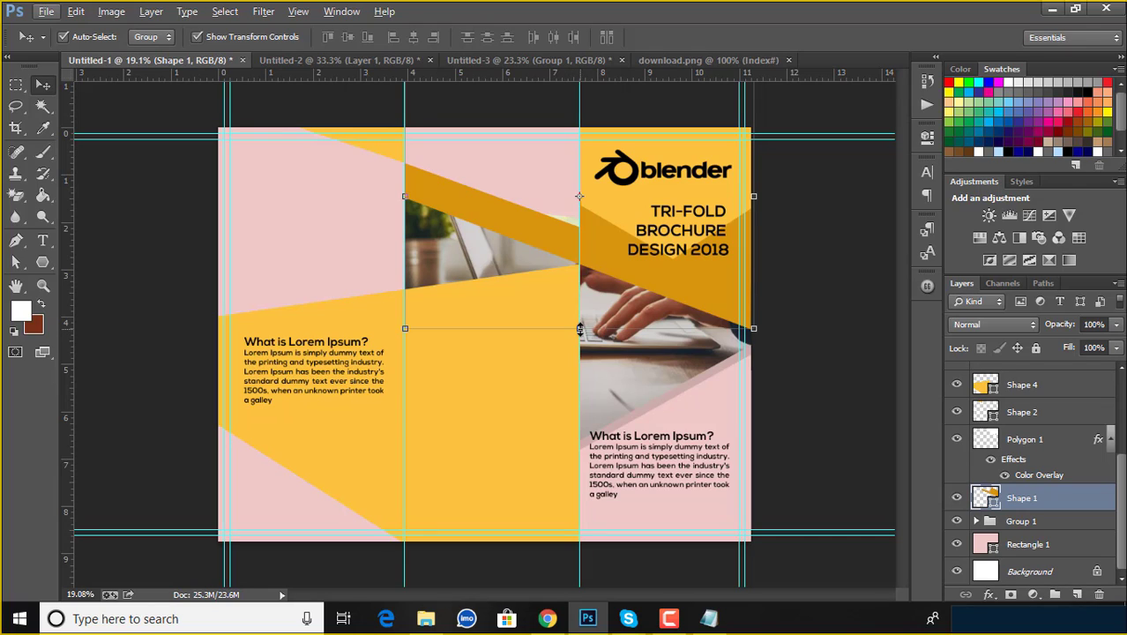
left_click_drag(579, 330, 578, 325)
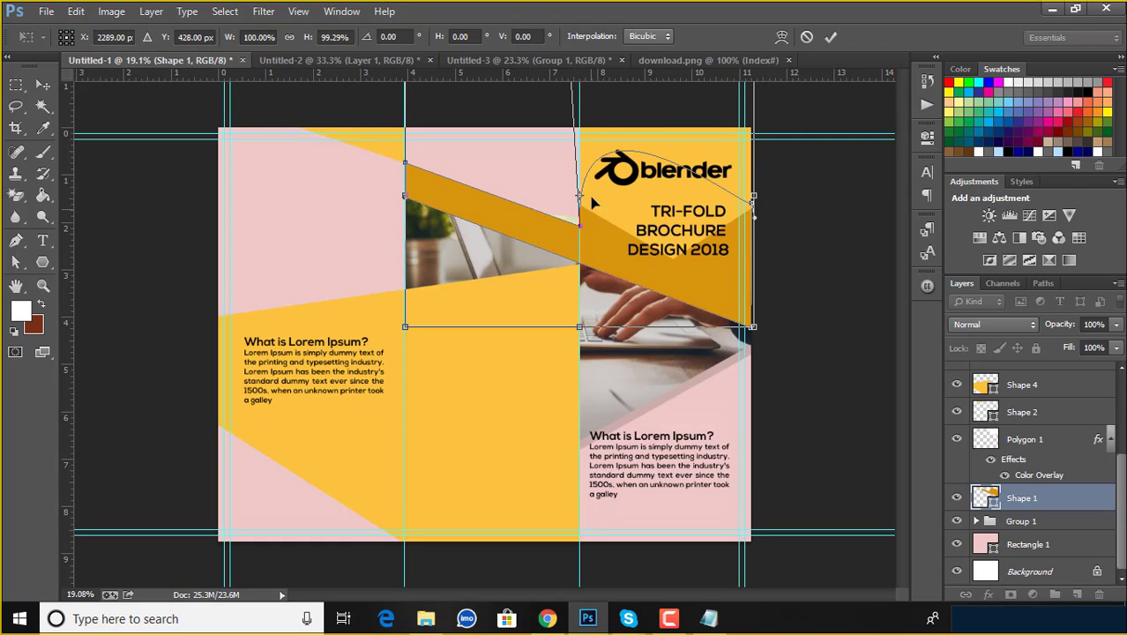
scroll(579, 158, "down", 3)
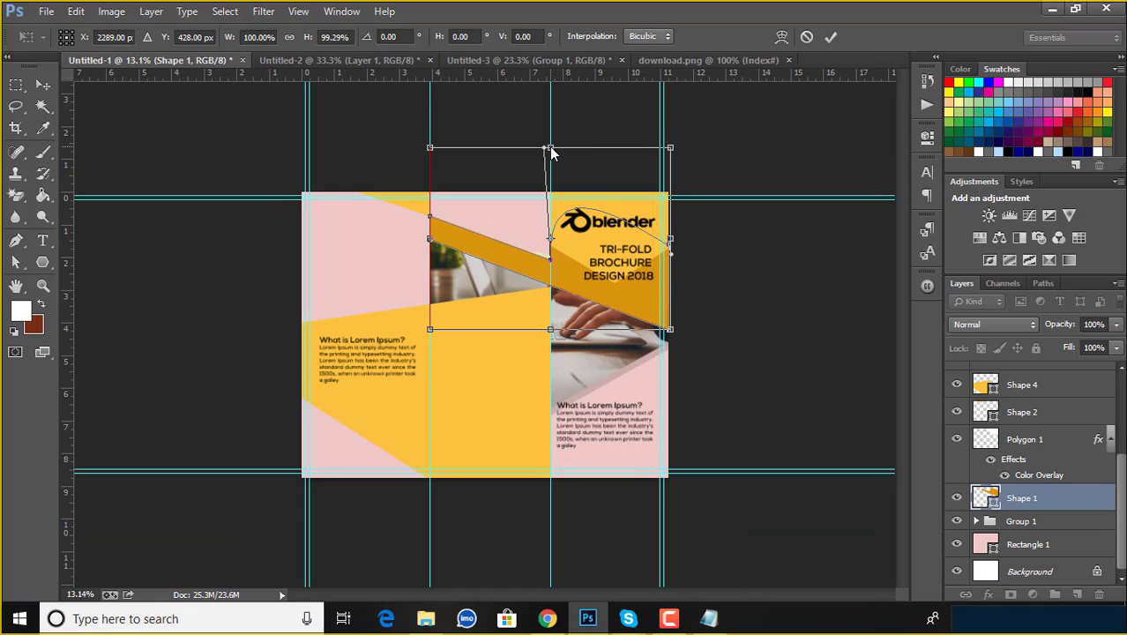
left_click(831, 36)
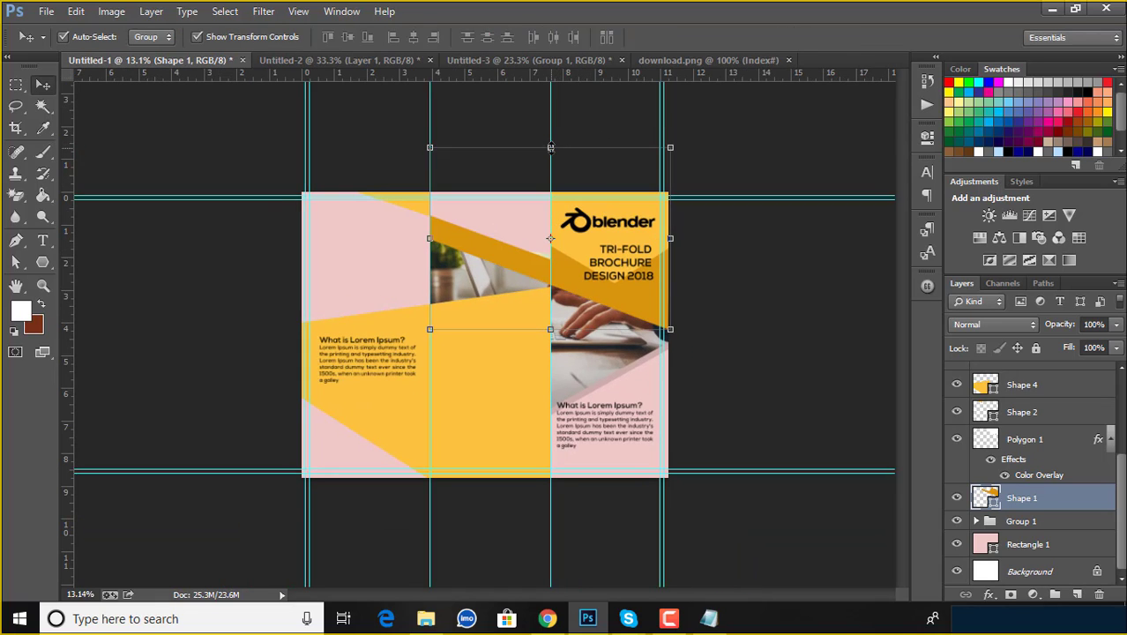
left_click_drag(550, 147, 550, 137)
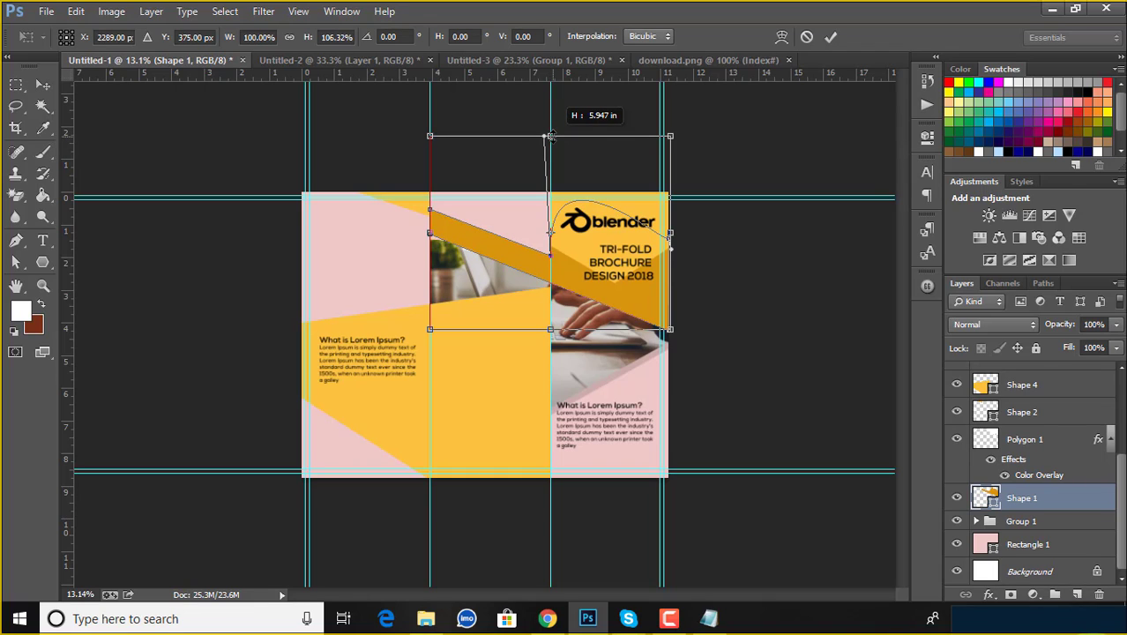
left_click_drag(551, 136, 550, 131)
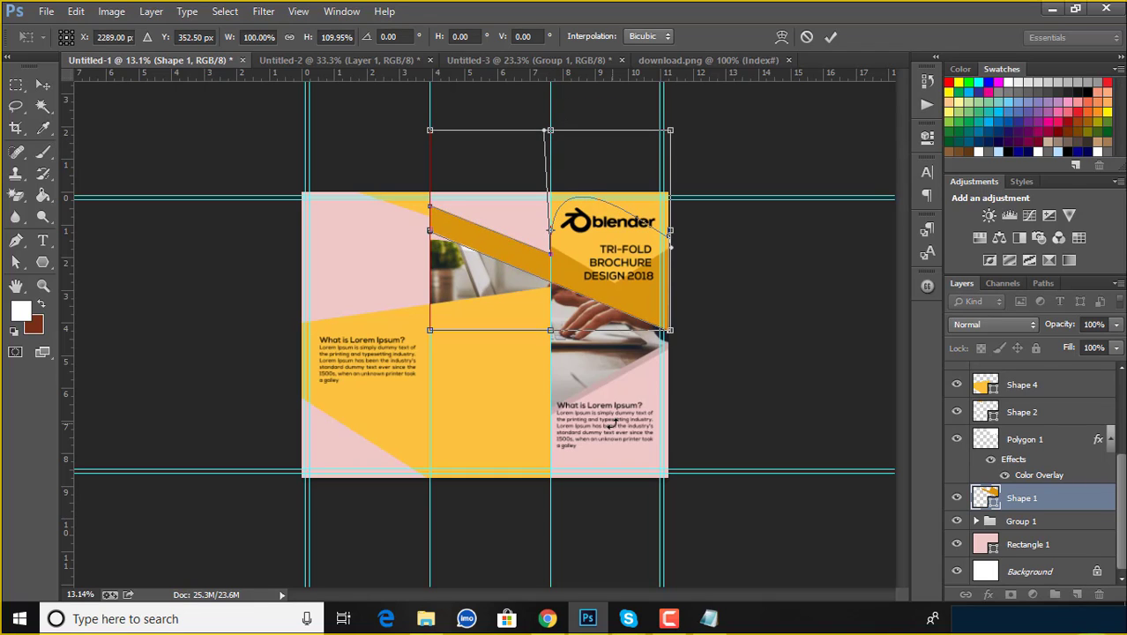
key("shift+Down")
key("shift+Down")
key("shift+Down")
key("shift+Down")
key("shift+Down")
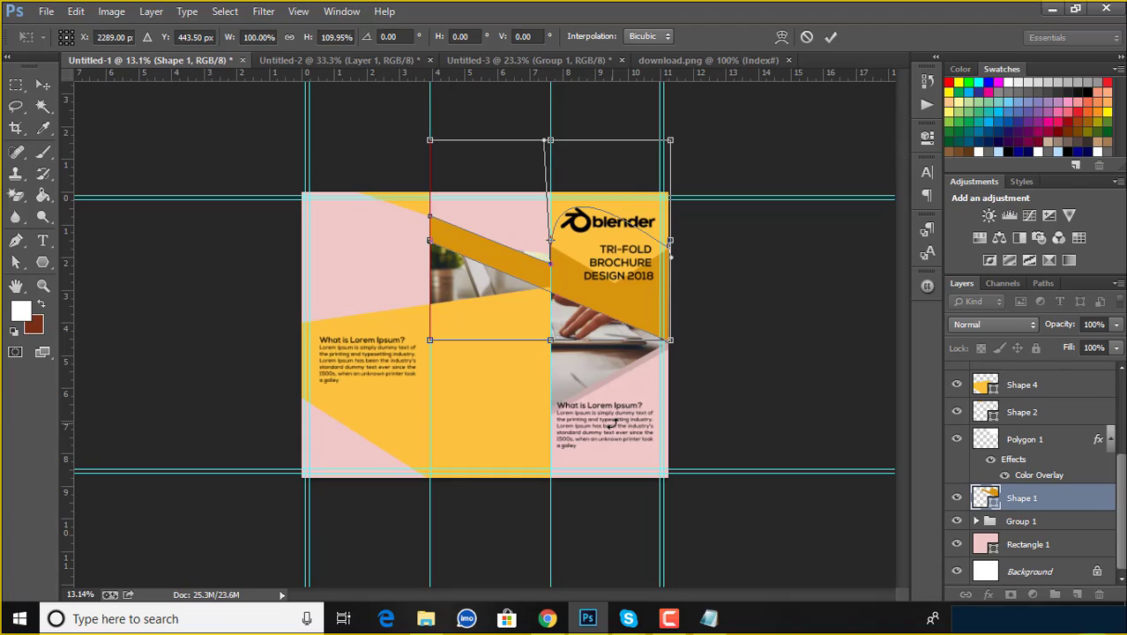
key("shift+Down")
key("shift+Down")
key("shift+Down")
key("shift+Up")
key("shift+Up")
key("shift+Up")
key("shift+Up")
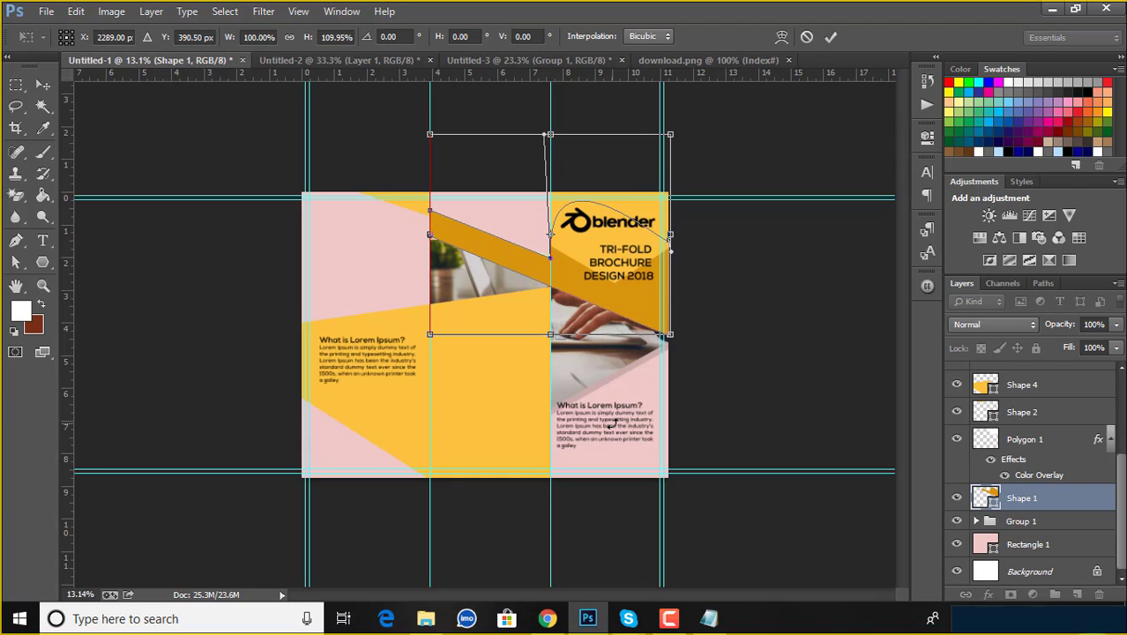
key("shift+Up")
key("Up")
key("Up")
key("Up")
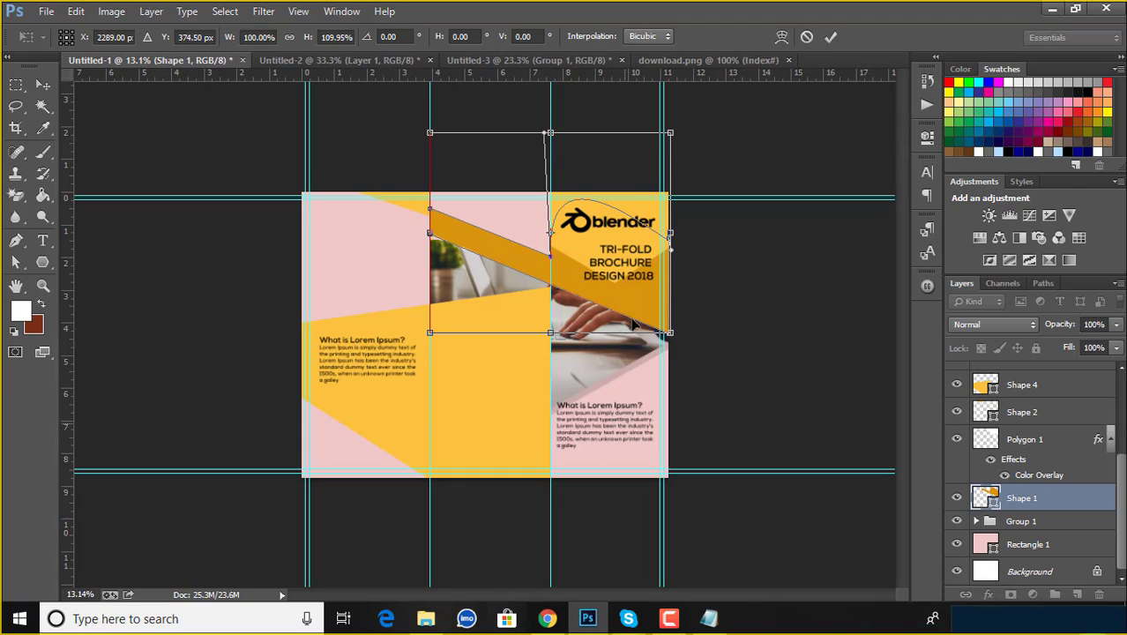
left_click_drag(550, 333, 550, 337)
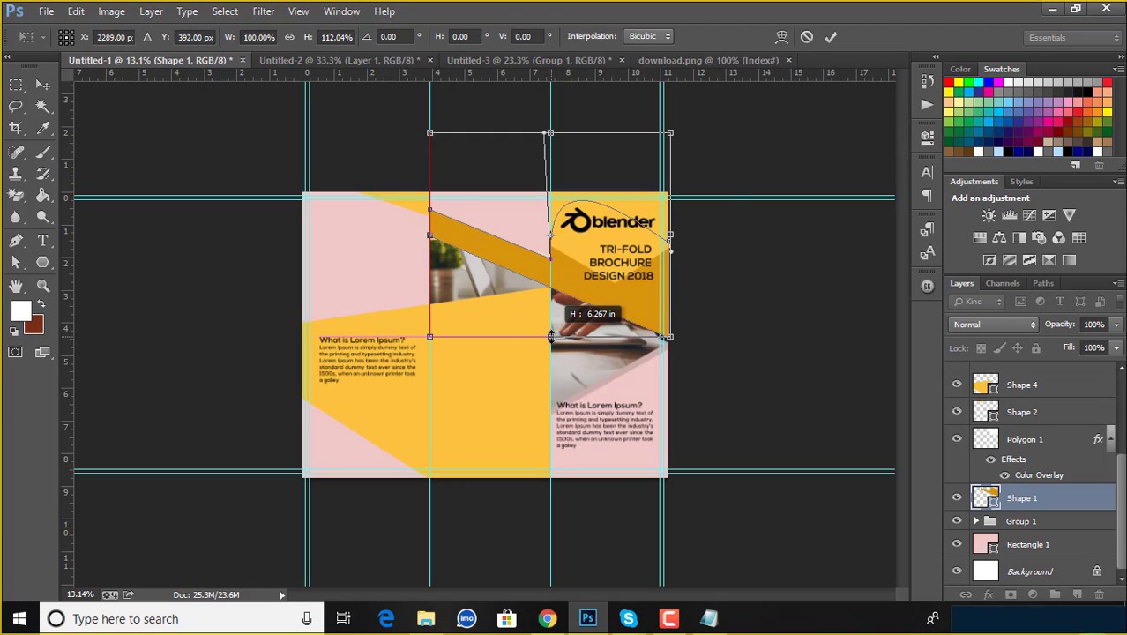
key("ctrl+z")
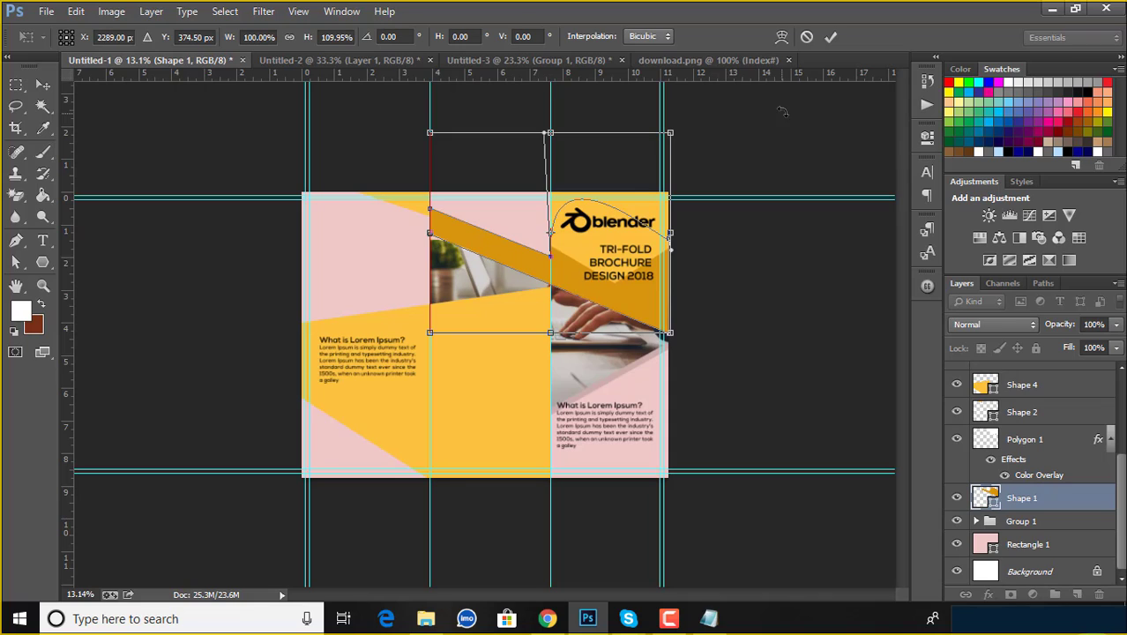
left_click(806, 38)
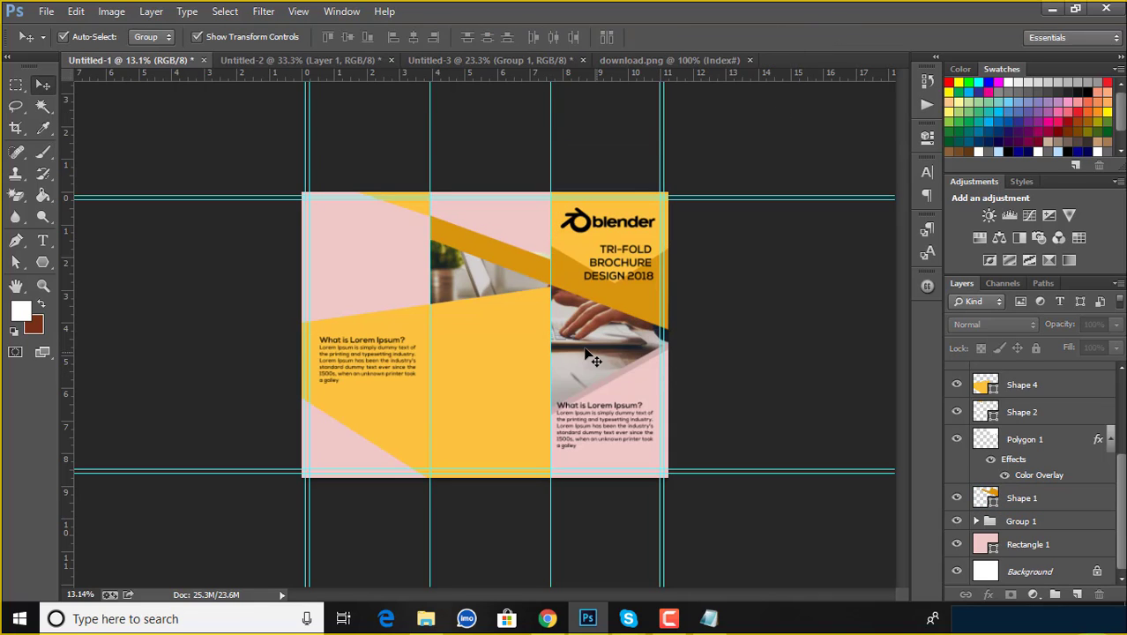
Nudge the pink Rectangle 1 background up, then back to the page edges.
scroll(567, 347, "up", 1)
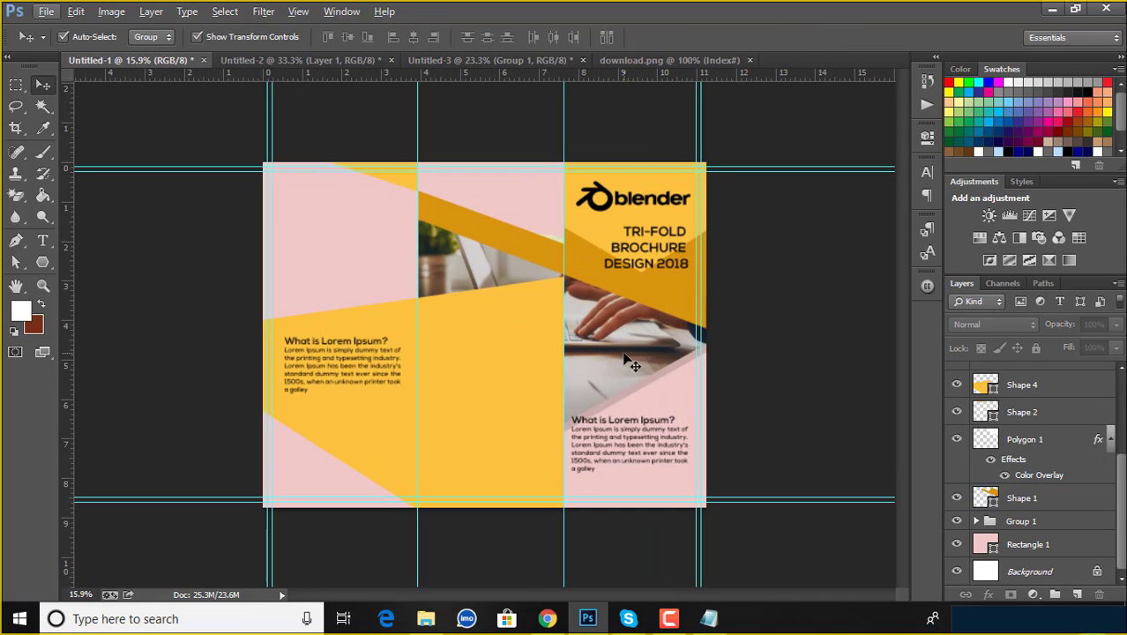
left_click(745, 405)
left_click(1053, 546)
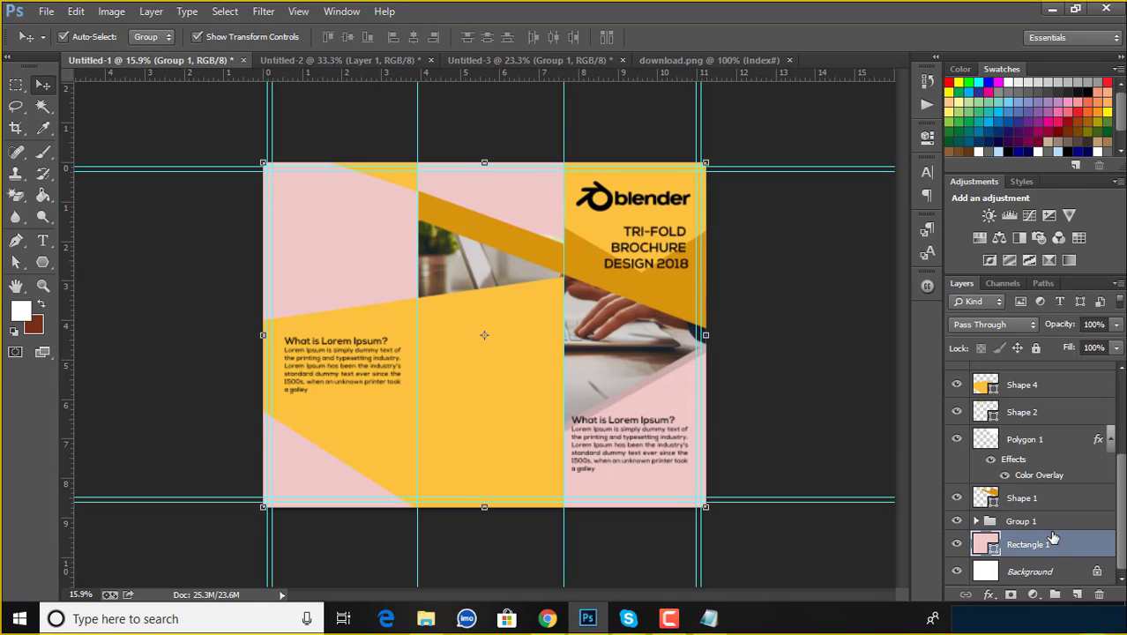
left_click(976, 521)
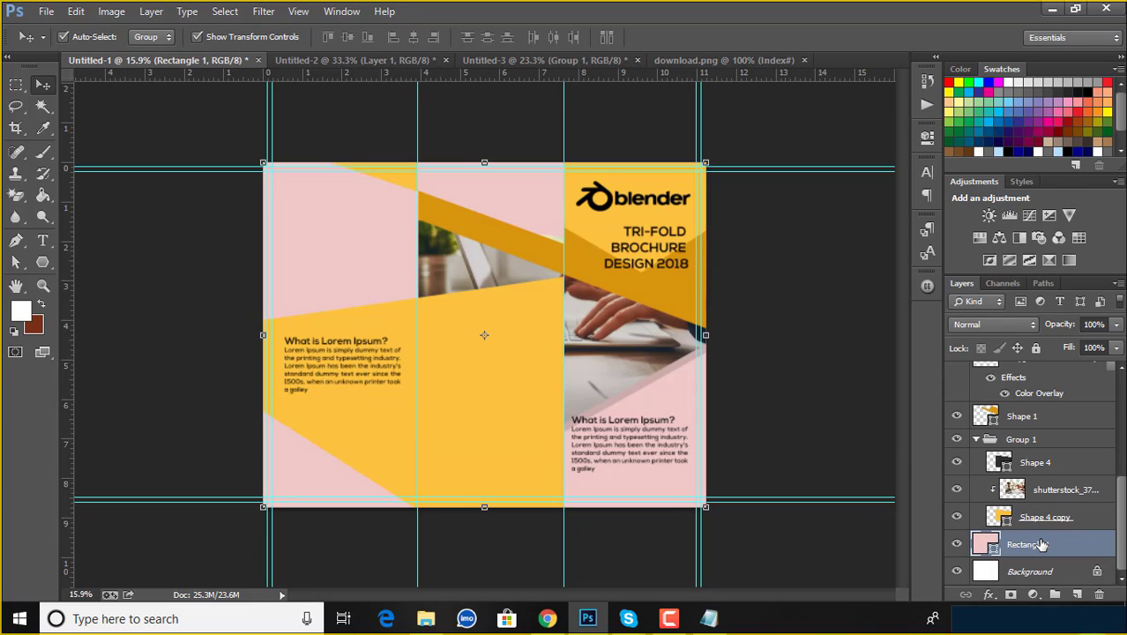
key("shift+Up")
key("shift+Up")
key("shift+Up")
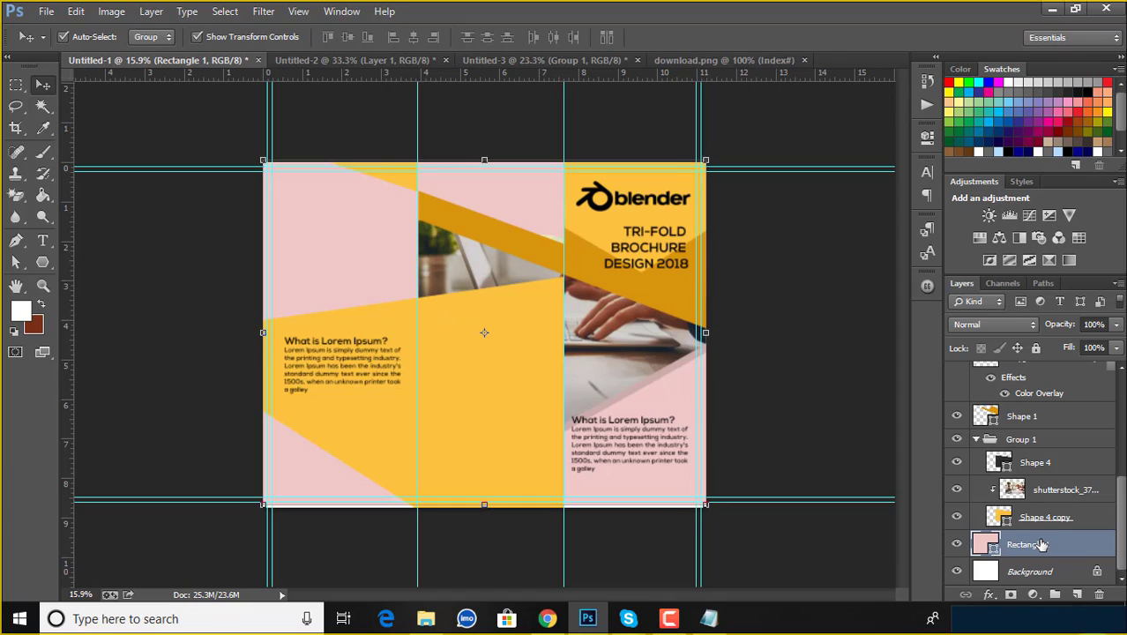
key("shift+Up")
key("shift+Up")
key("shift+Up")
key("shift+Up")
key("shift+Up")
key("shift+Up")
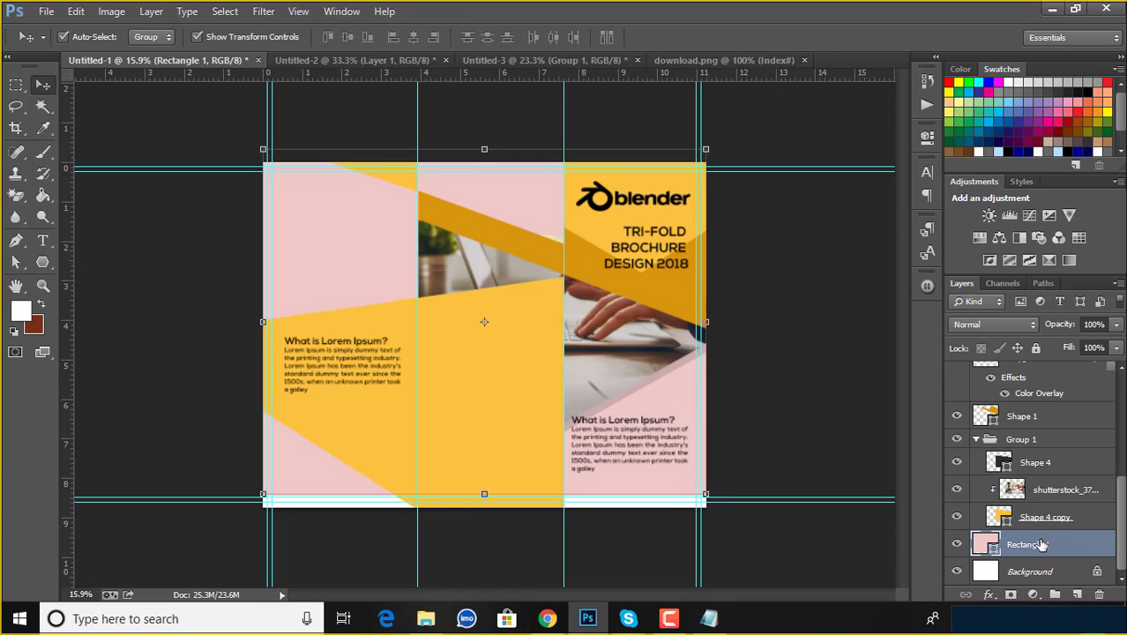
key("shift+Down")
key("shift+Down")
key("shift+Down")
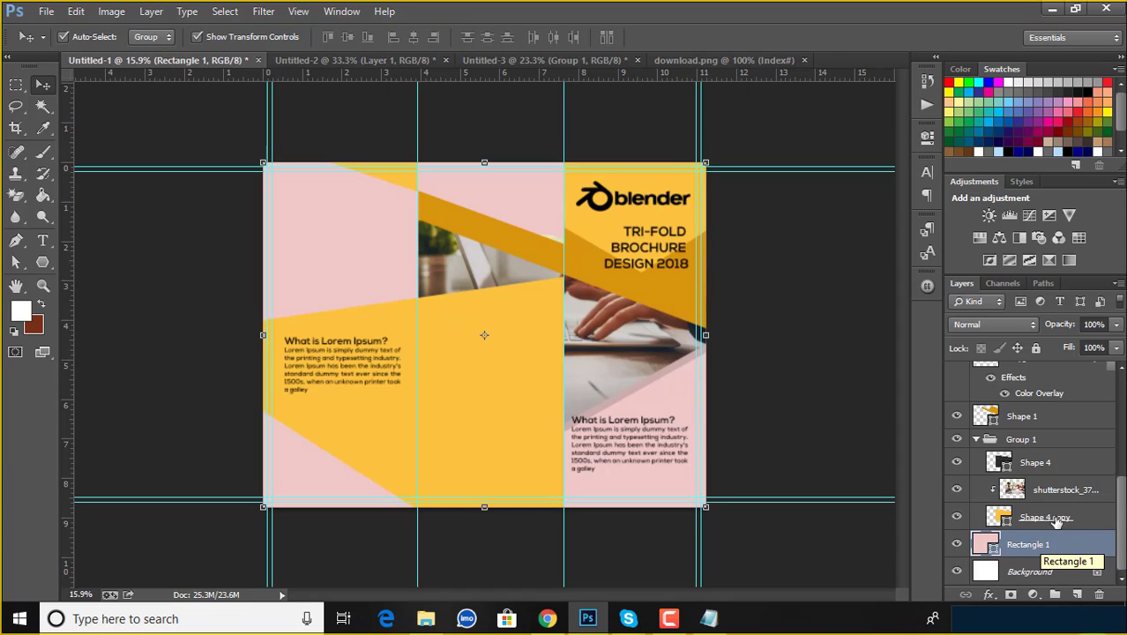
Nudge Shape 4 copy slightly lower with Shift+arrow keys.
left_click(1088, 517)
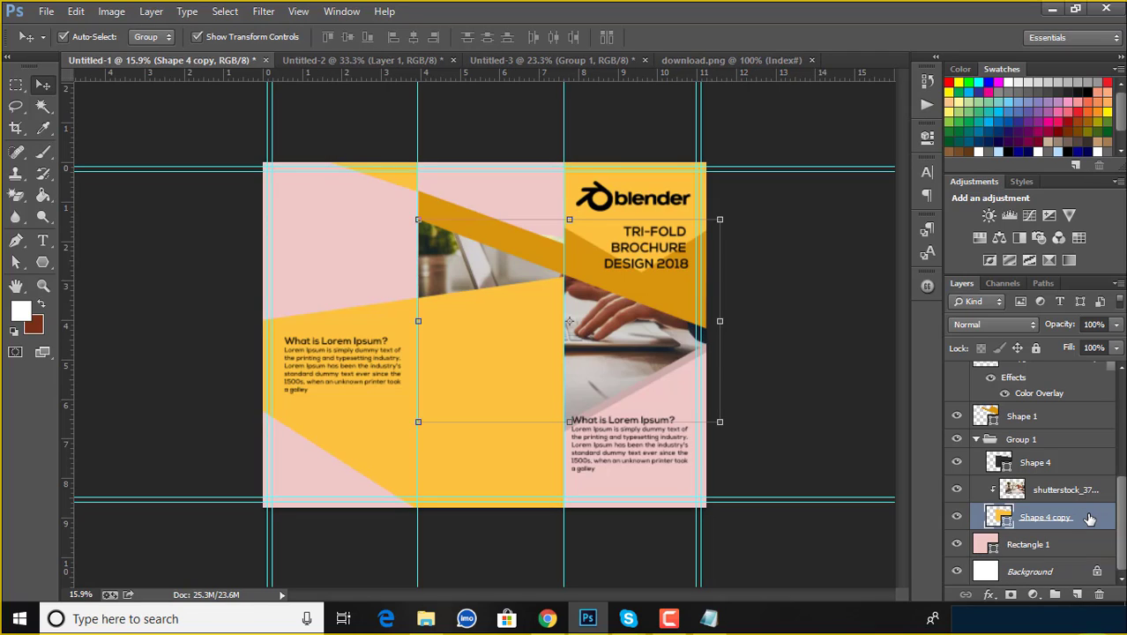
key("shift+Down")
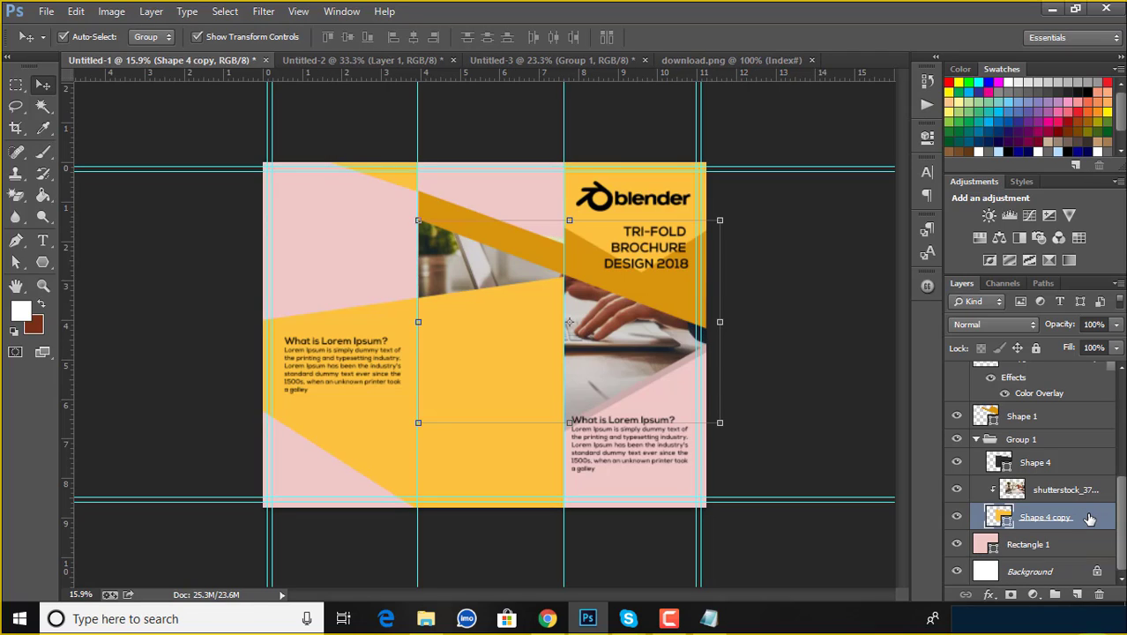
key("shift+Down")
key("shift+Down")
key("shift+Down")
key("shift+Down")
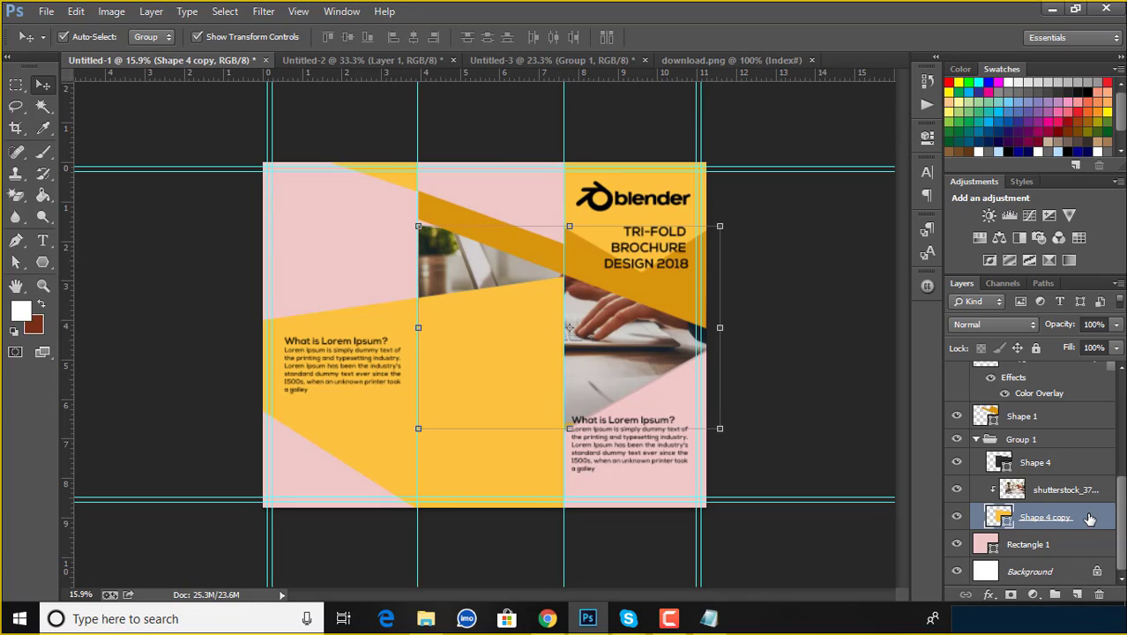
key("shift+Down")
key("shift+Up")
key("shift+Down")
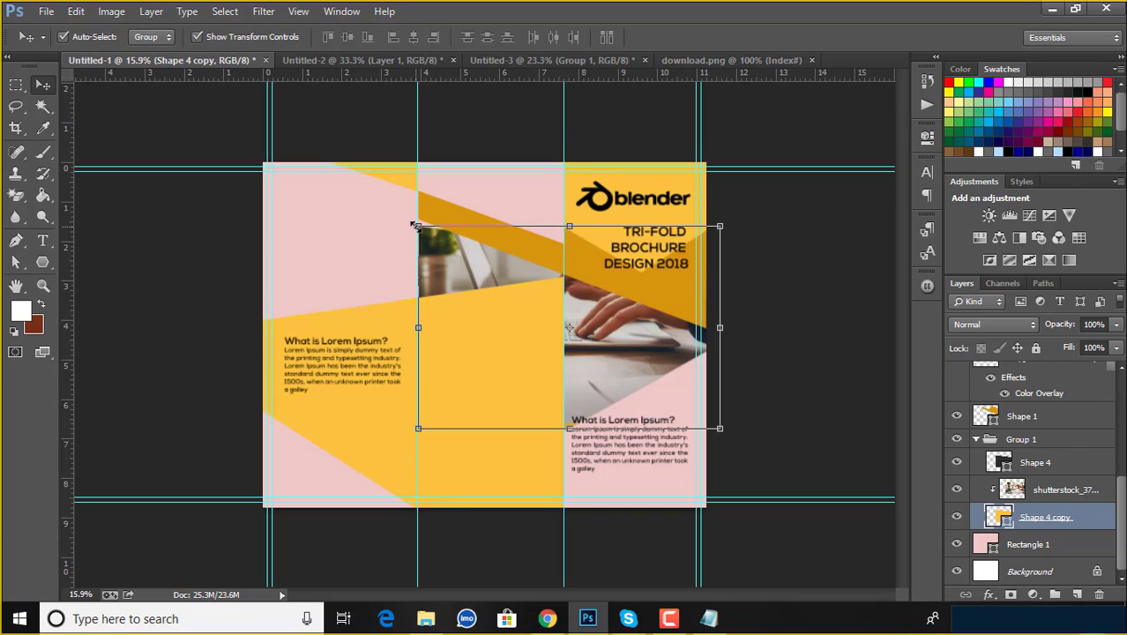
Skew Shape 4 copy about 6.8° by pulling its bottom-right corner up and left.
left_click_drag(418, 227, 418, 214)
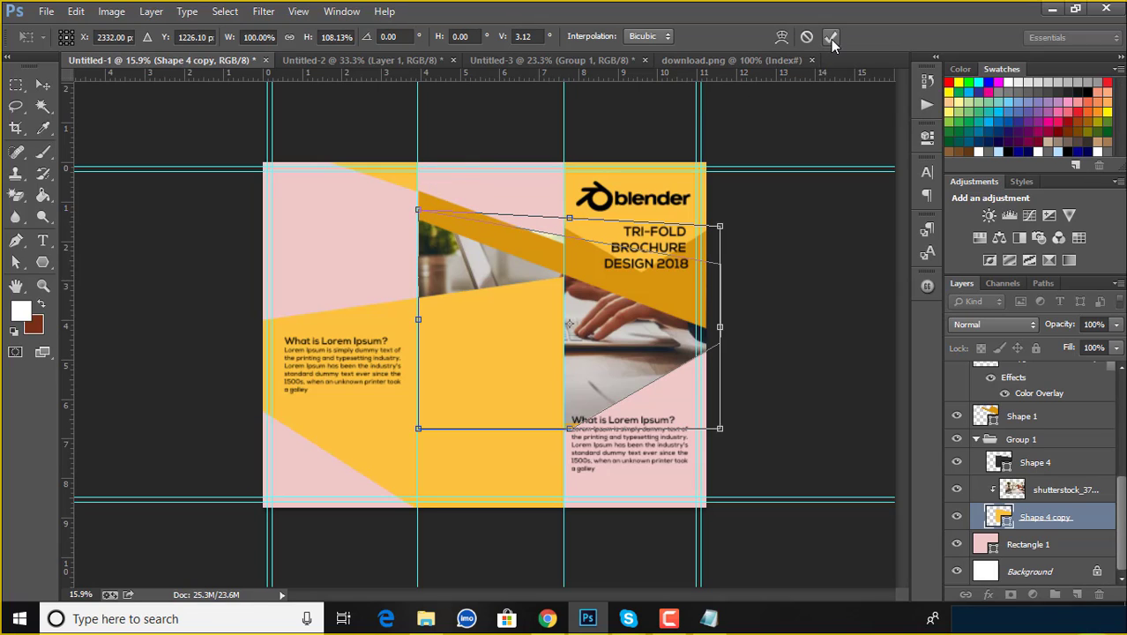
mouse_move(722, 226)
left_mouse_down()
mouse_move(724, 250)
mouse_move(726, 237)
left_mouse_up()
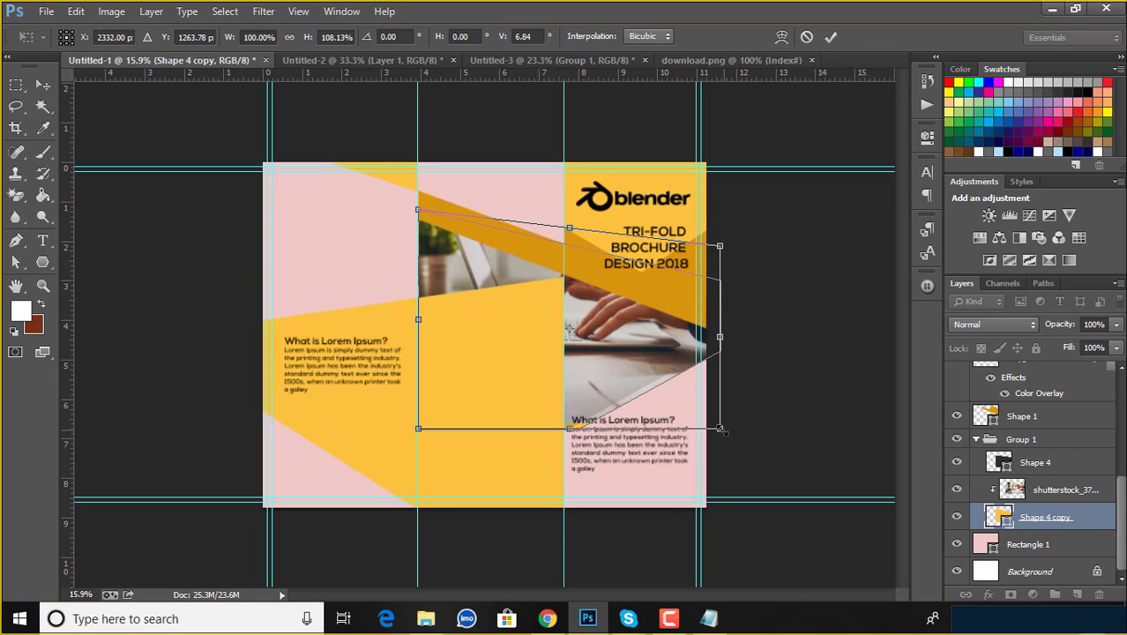
left_click_drag(722, 429, 714, 421)
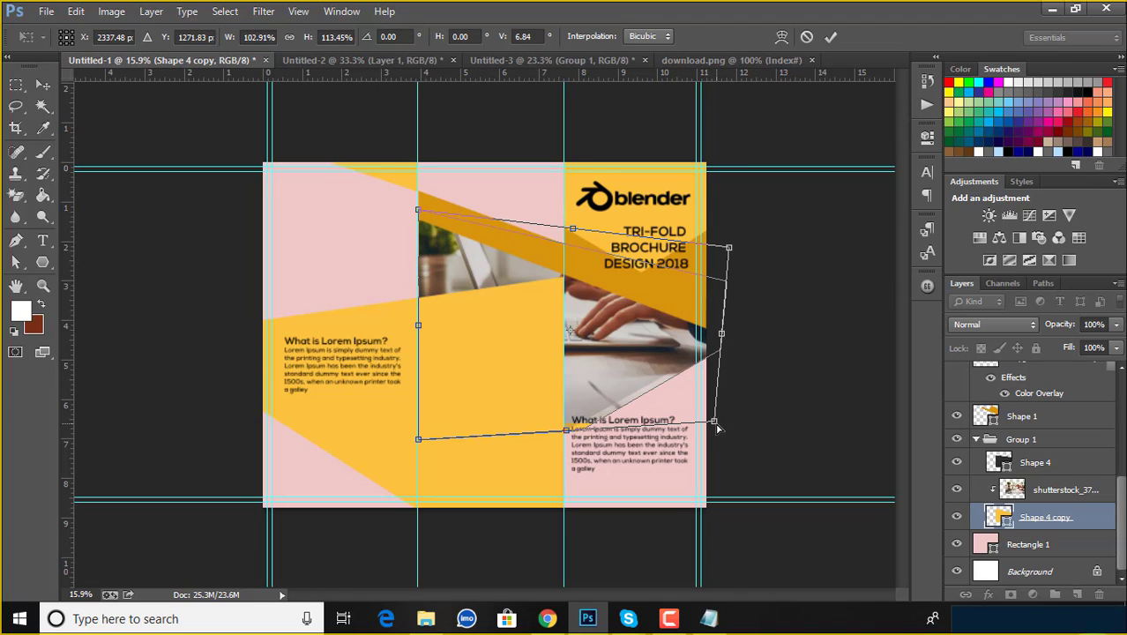
left_click_drag(716, 427, 701, 410)
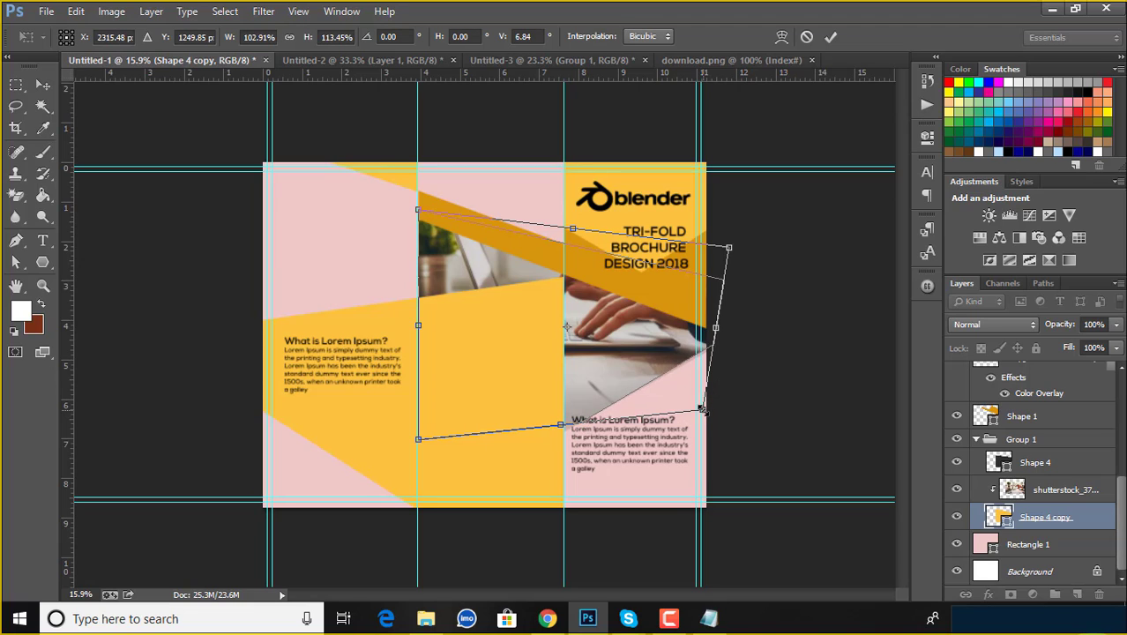
left_click(831, 38)
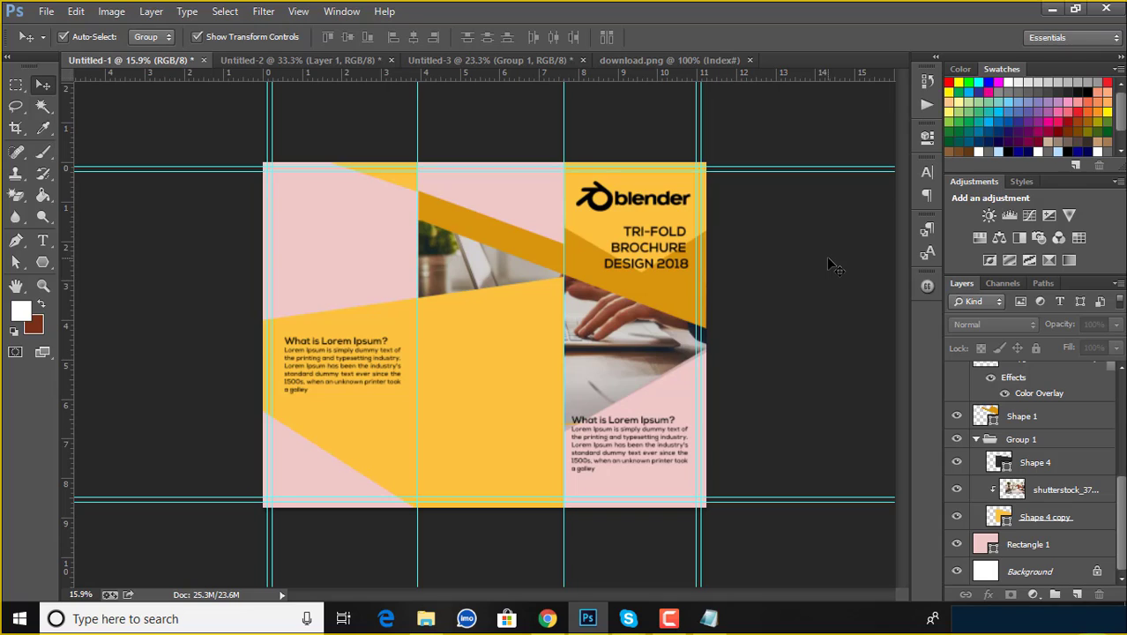
Raise the photo band group's bottom edge slightly.
left_click(655, 370)
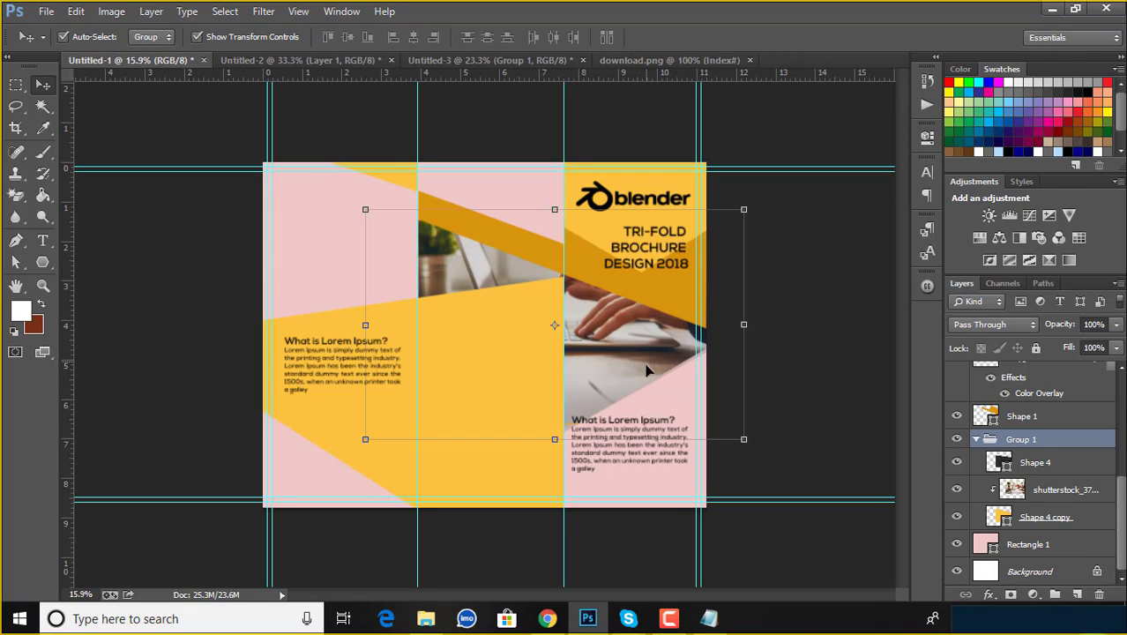
left_click_drag(553, 440, 554, 430)
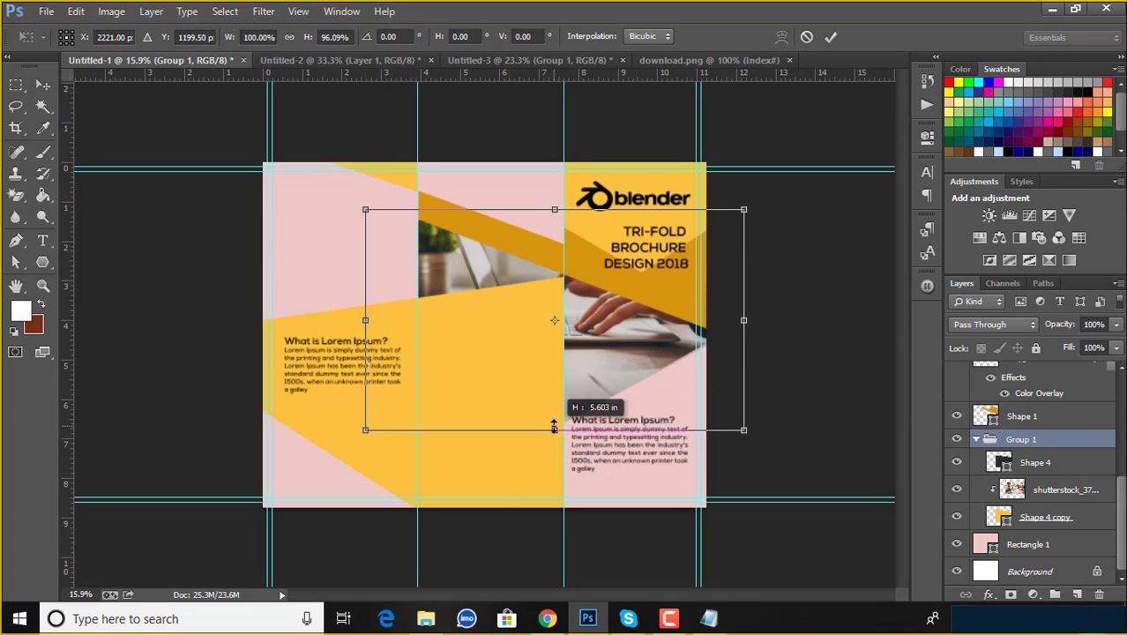
left_click(830, 37)
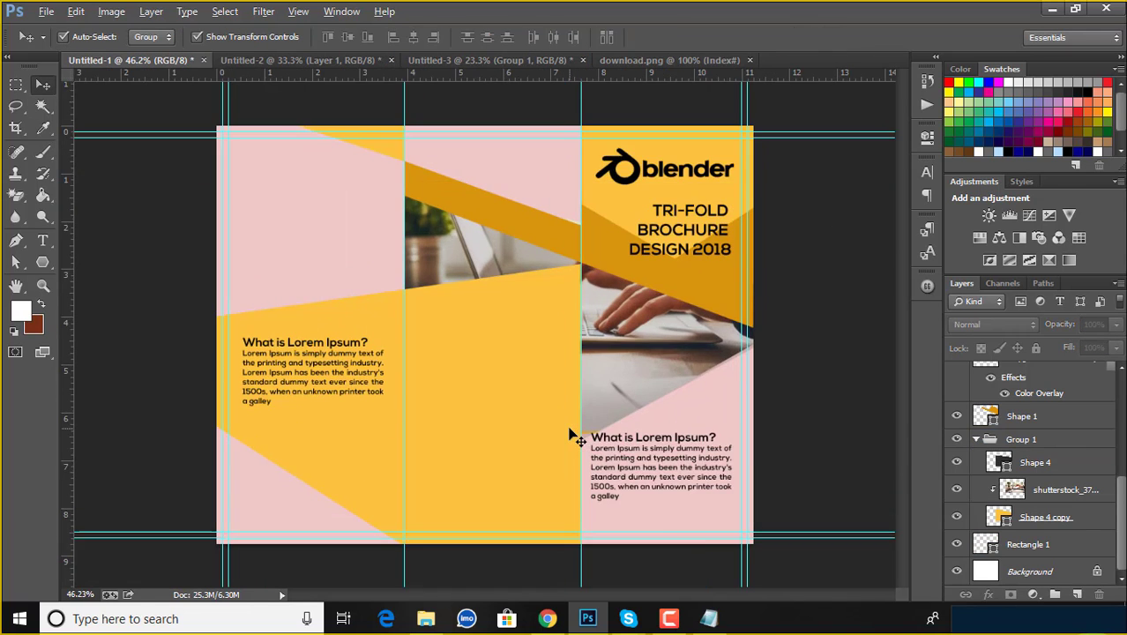
Adjust the yellow Shape 4 copy's bottom edge to line up with the photo band.
scroll(573, 433, "up", 5, "alt")
left_click(651, 455)
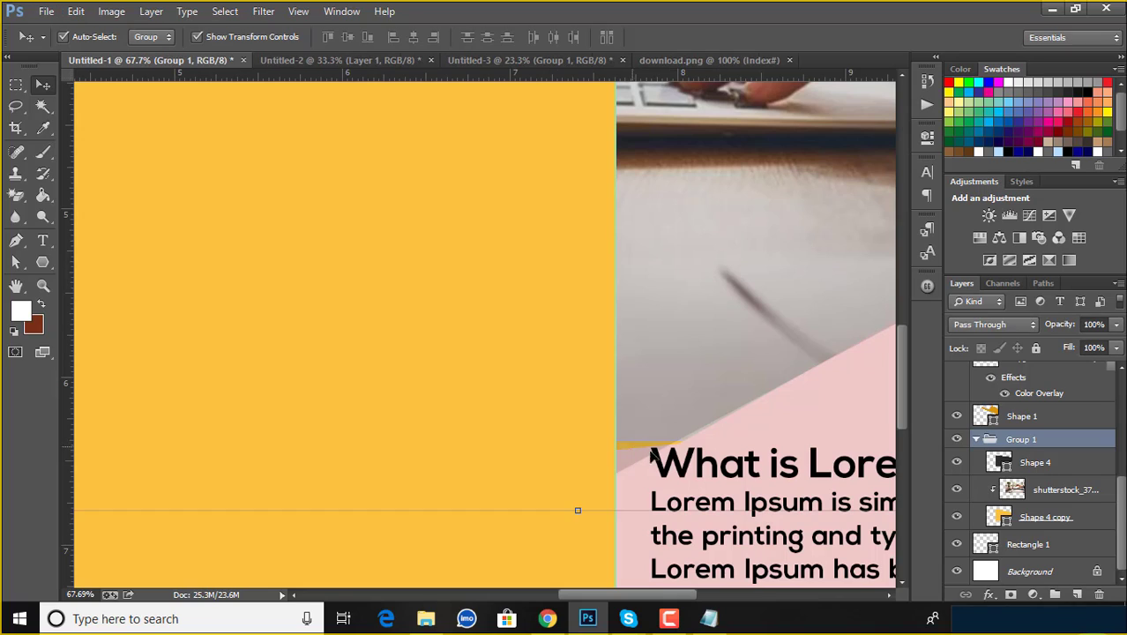
left_click(1059, 469)
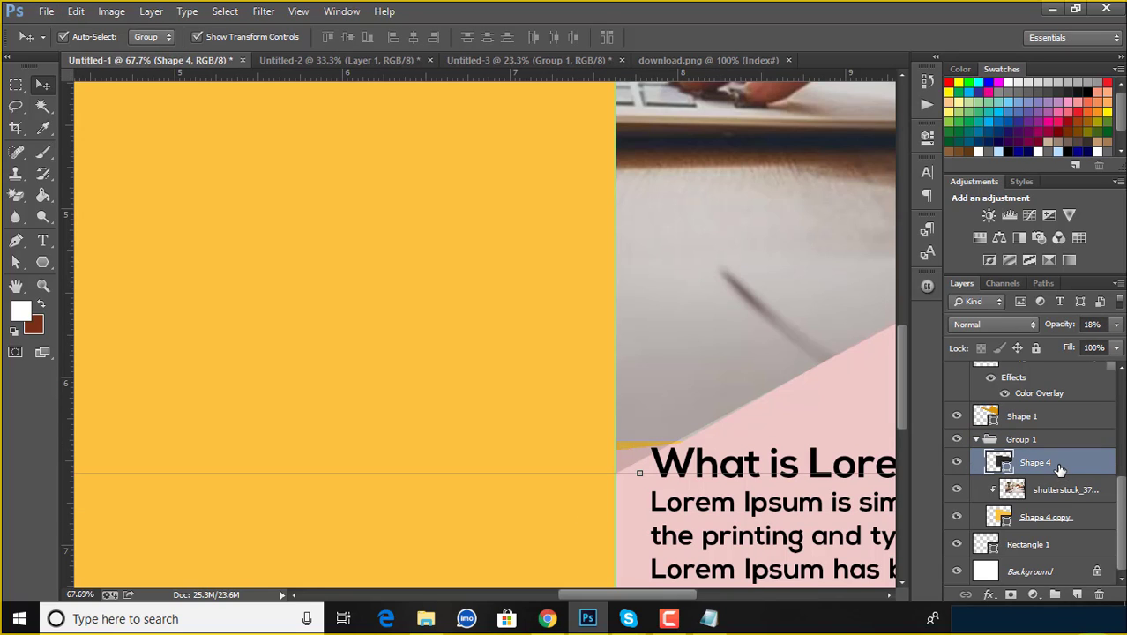
left_click(1064, 517)
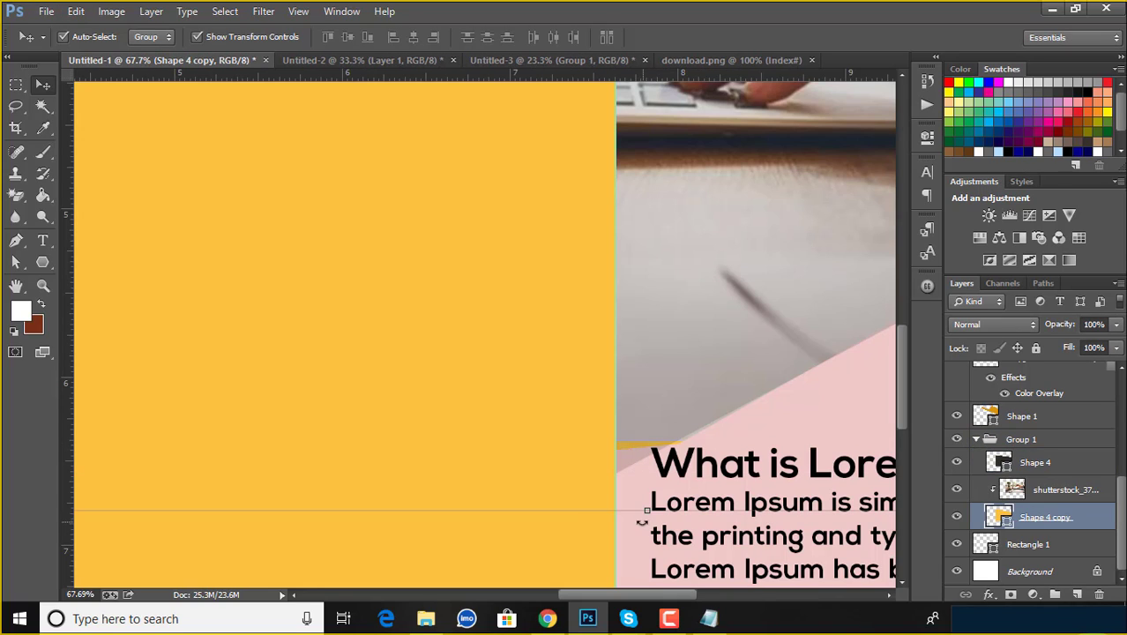
mouse_move(646, 509)
left_mouse_down()
mouse_move(643, 523)
mouse_move(637, 498)
left_mouse_up()
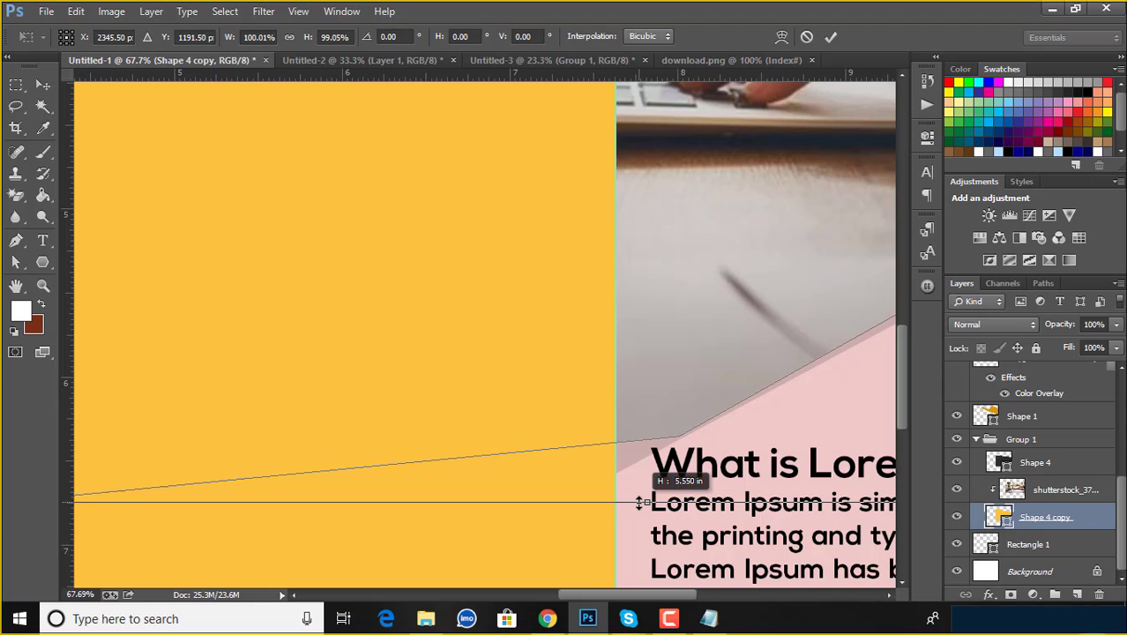
left_click_drag(637, 498, 637, 501)
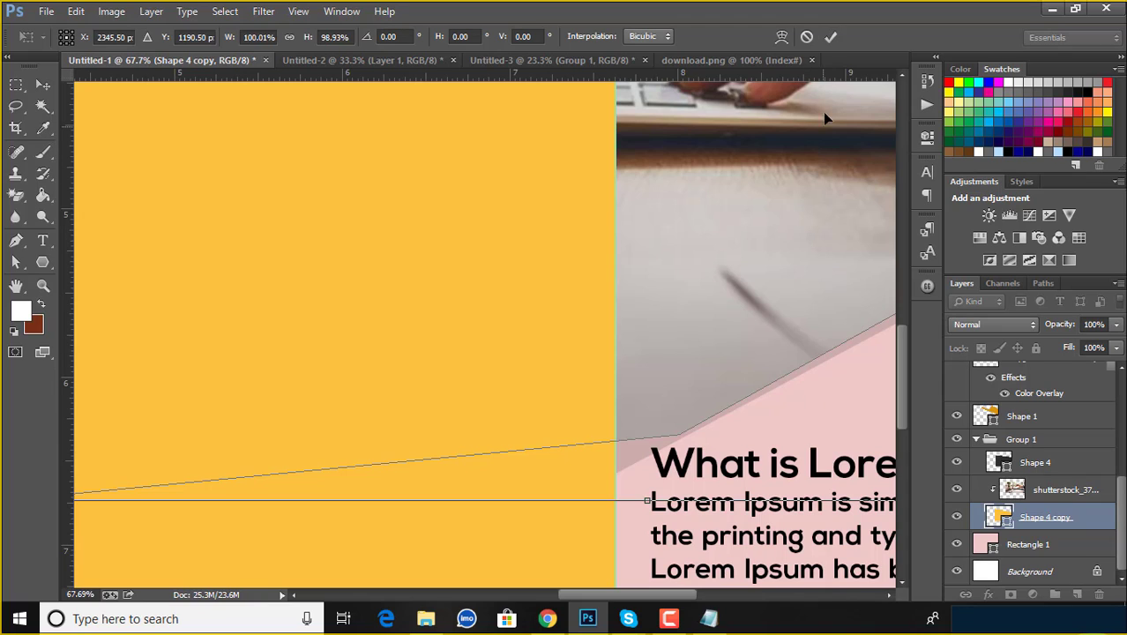
left_click(829, 38)
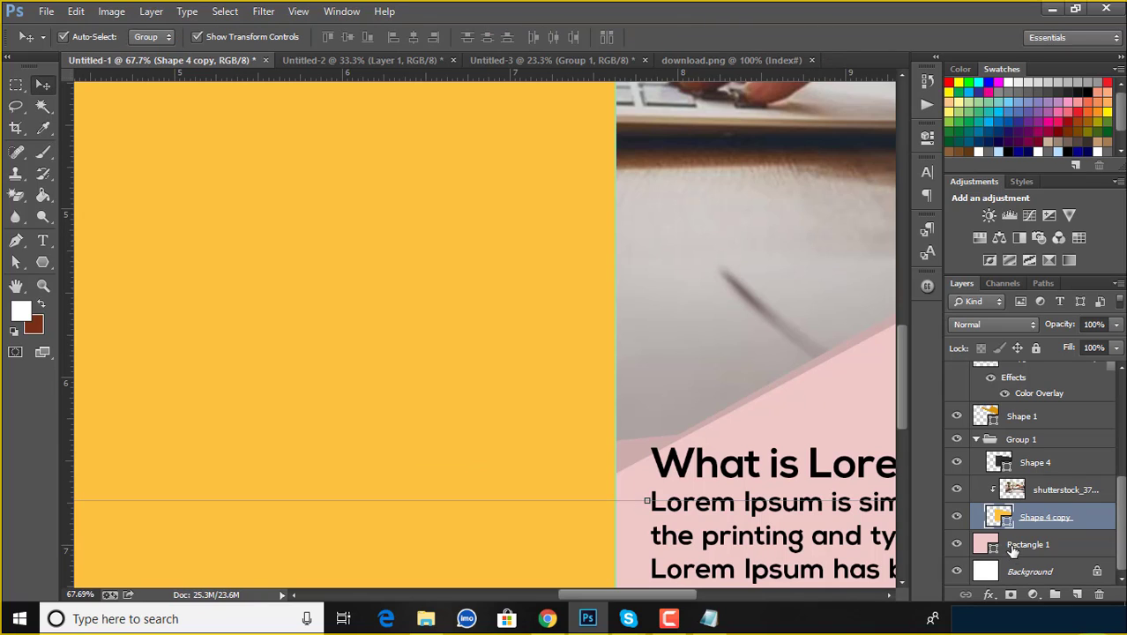
Raise Shape 4's bottom edge above the heading, to about 98.8% height.
key("alt+bracketleft")
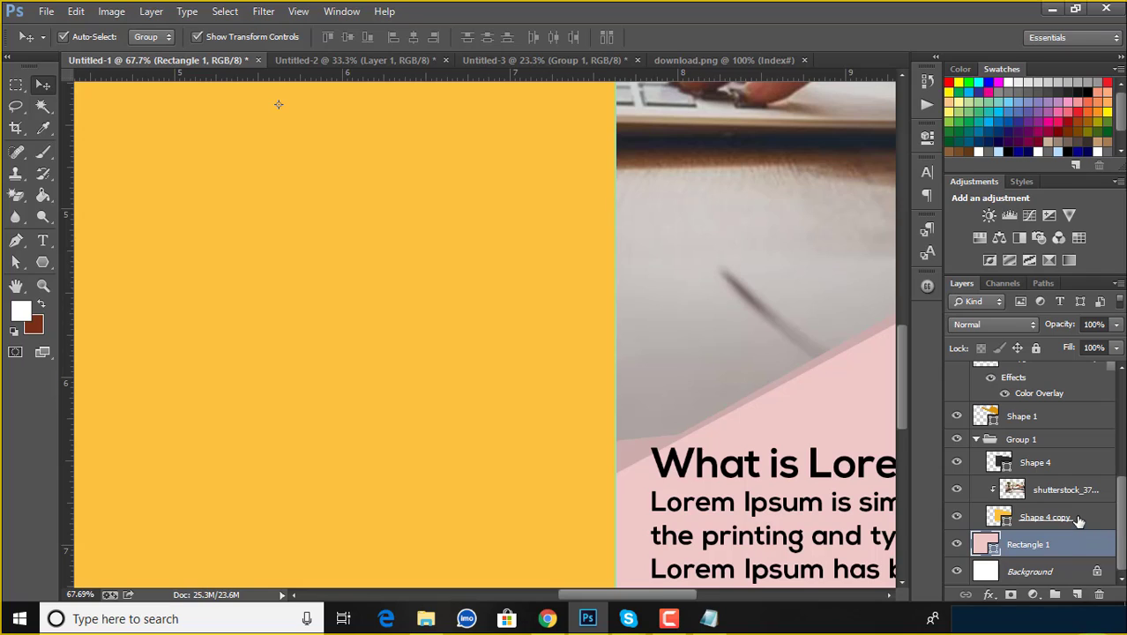
left_click(1078, 520)
left_click(1063, 463)
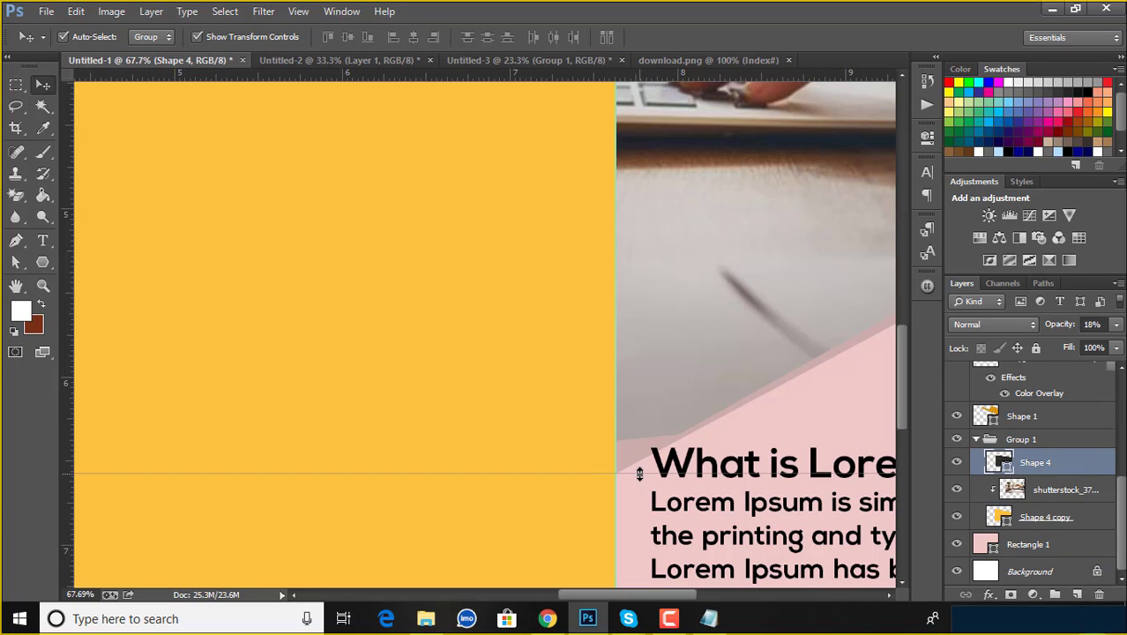
left_click_drag(639, 474, 639, 462)
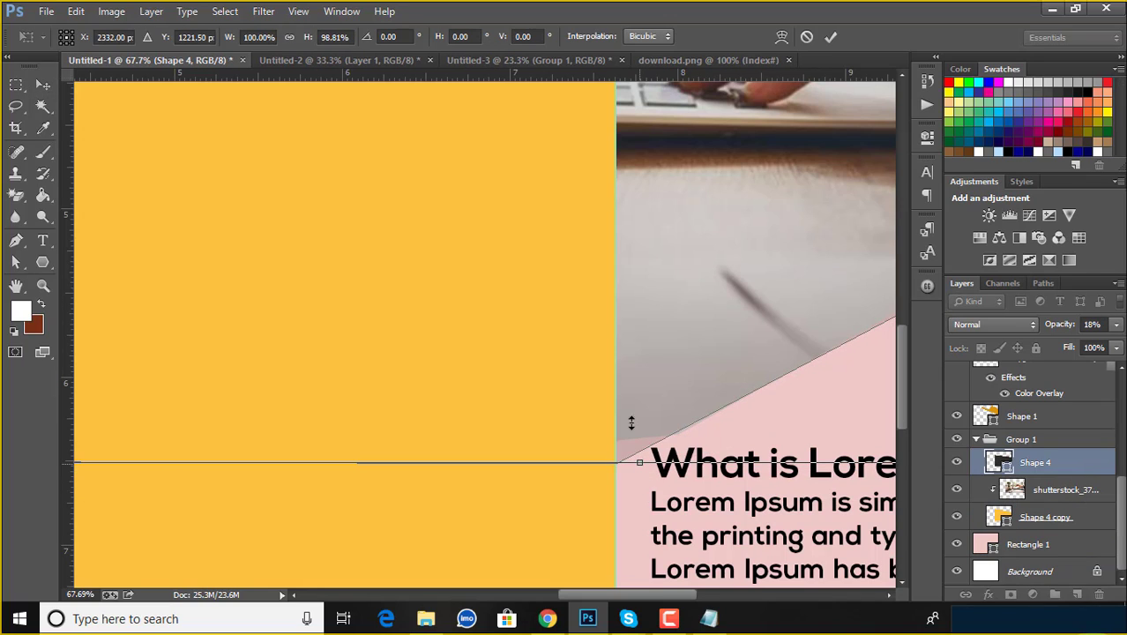
left_click(828, 39)
left_click(839, 404)
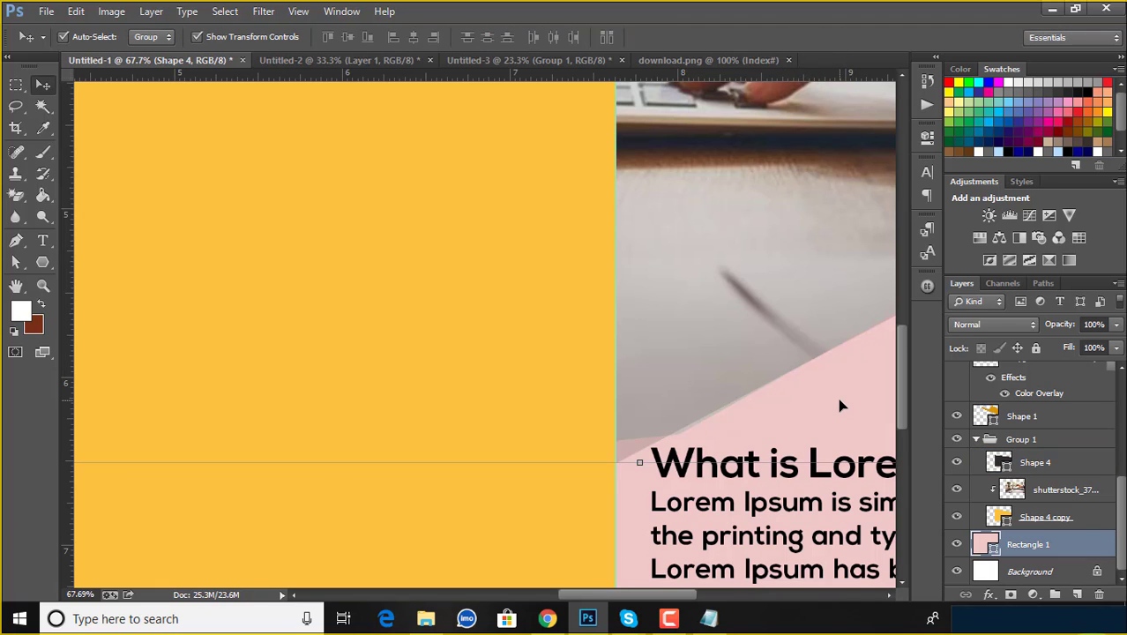
scroll(839, 406, "down", 3)
scroll(839, 404, "down", 2)
scroll(839, 404, "down", 1)
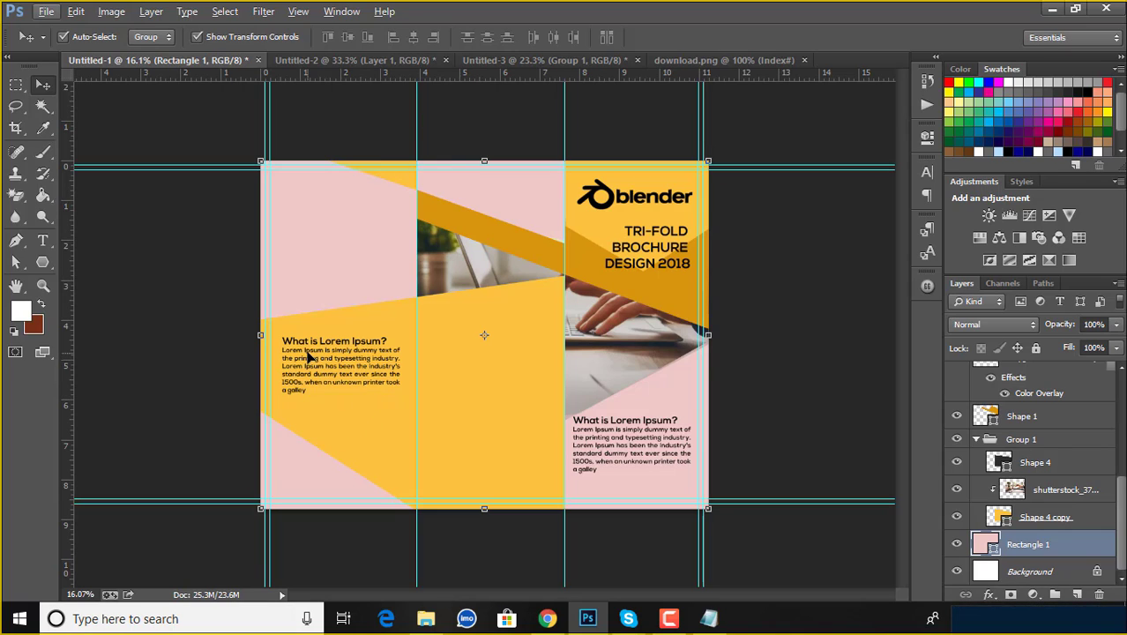
Open Business-card2 from the Business card design folder, close it, then open Business card3.
key("Left")
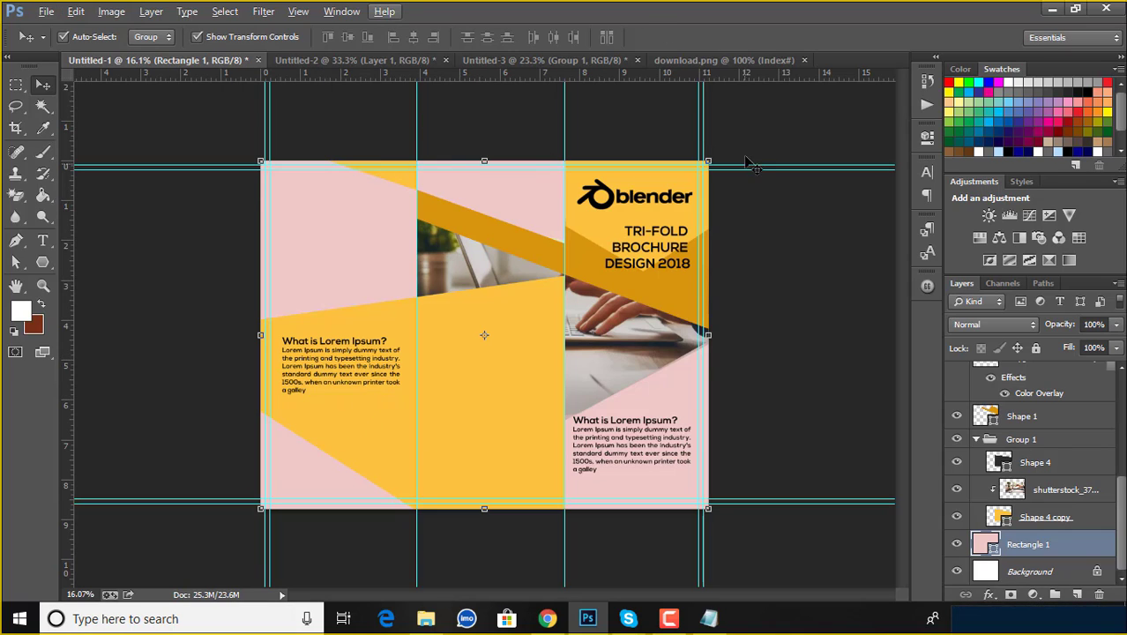
left_click(426, 618)
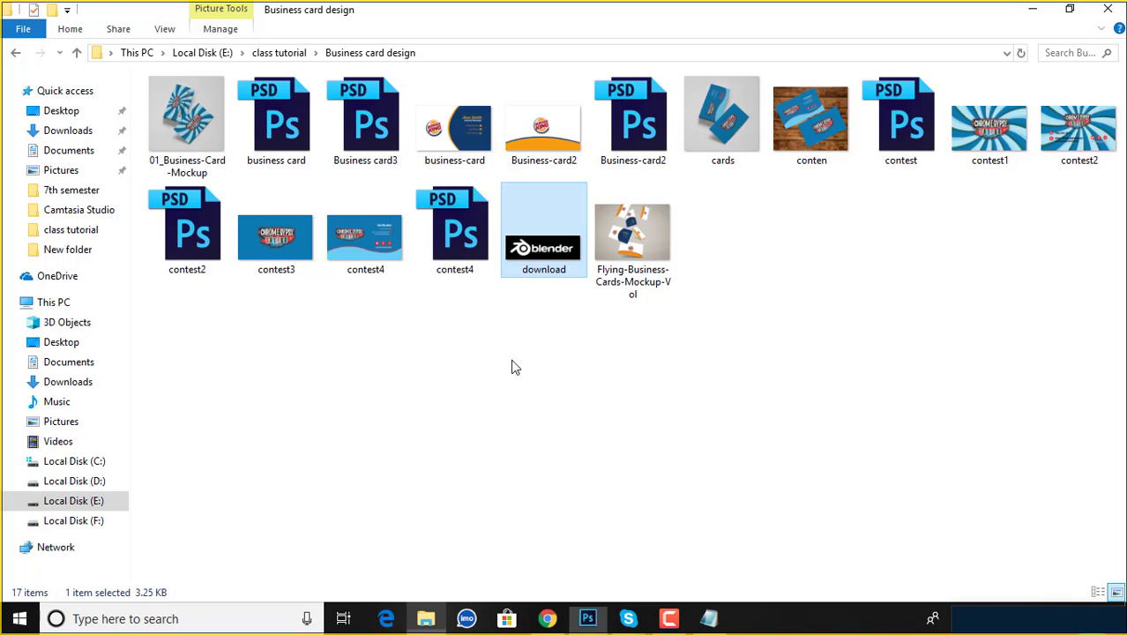
left_click(611, 122)
double_click(614, 124)
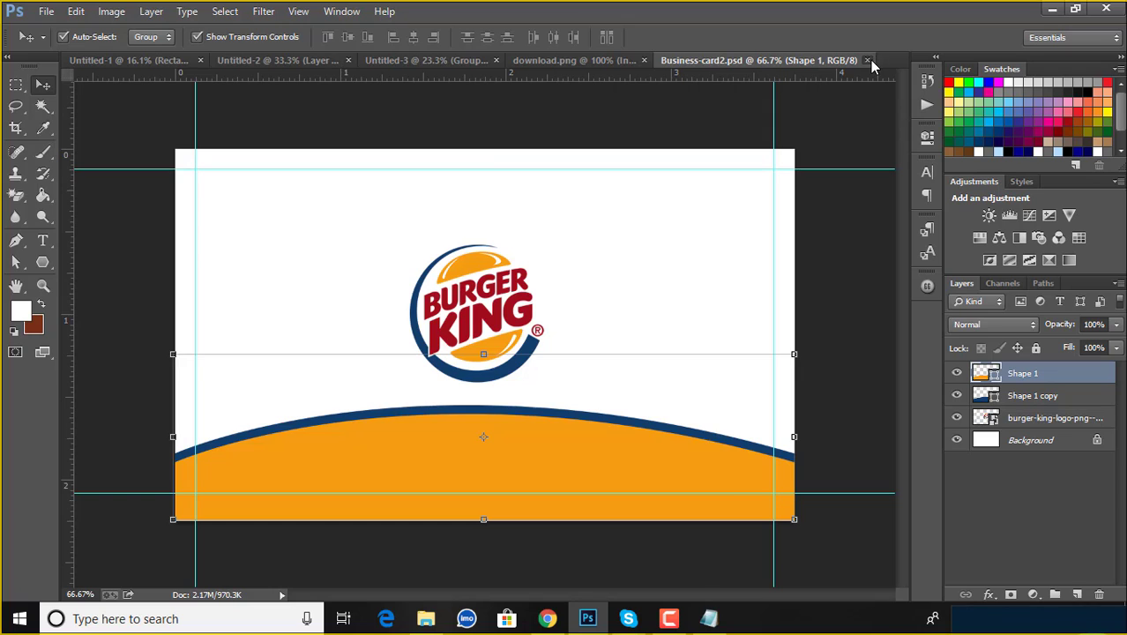
left_click(866, 60)
left_click(426, 618)
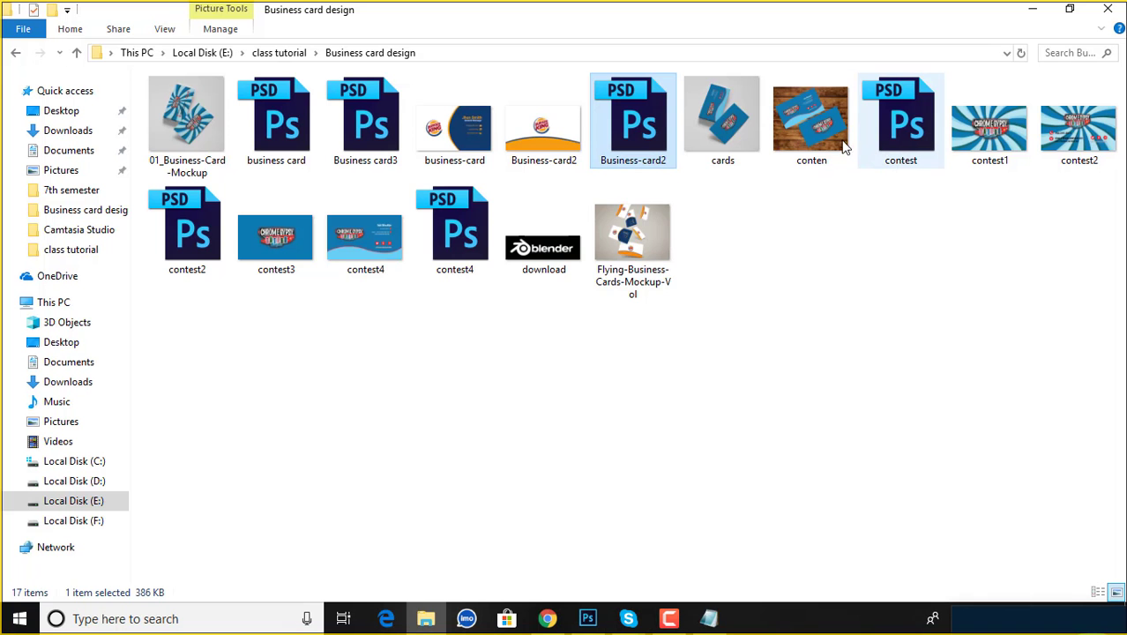
double_click(352, 132)
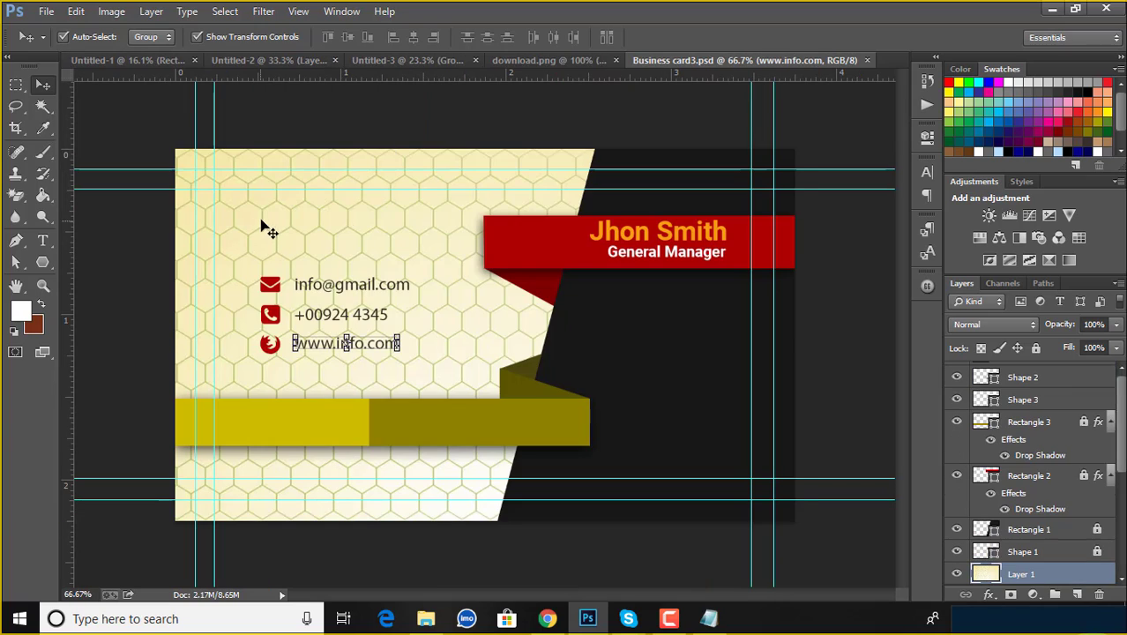
Lock Layer 1 in Business card3.psd and drag the email, phone and website rows into the brochure.
left_click(256, 233)
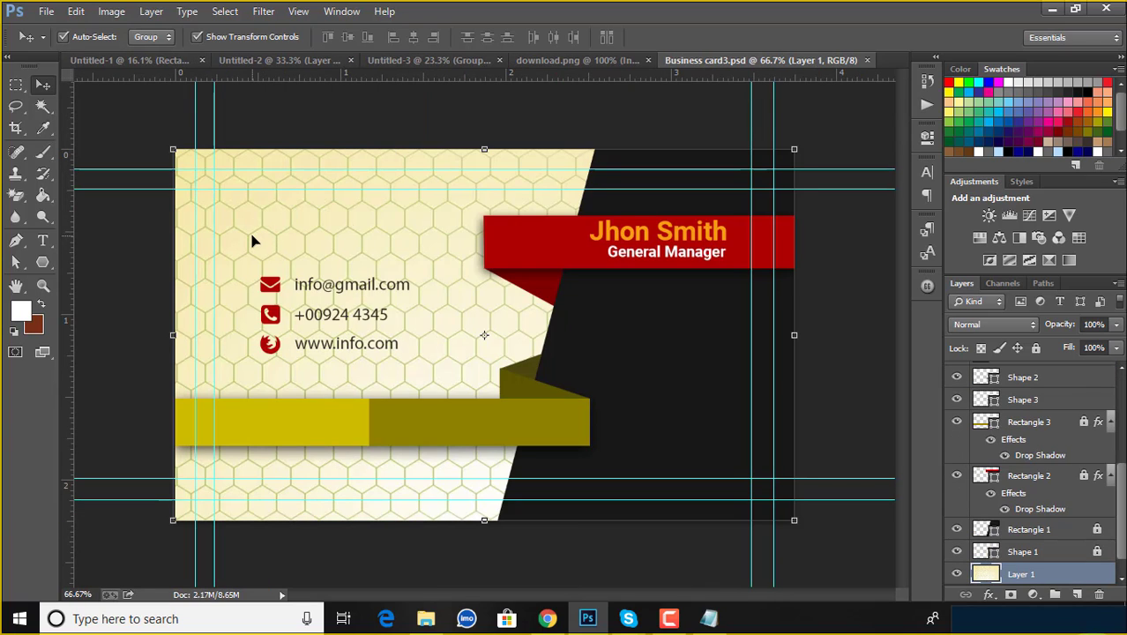
left_click(1035, 348)
left_click(365, 272)
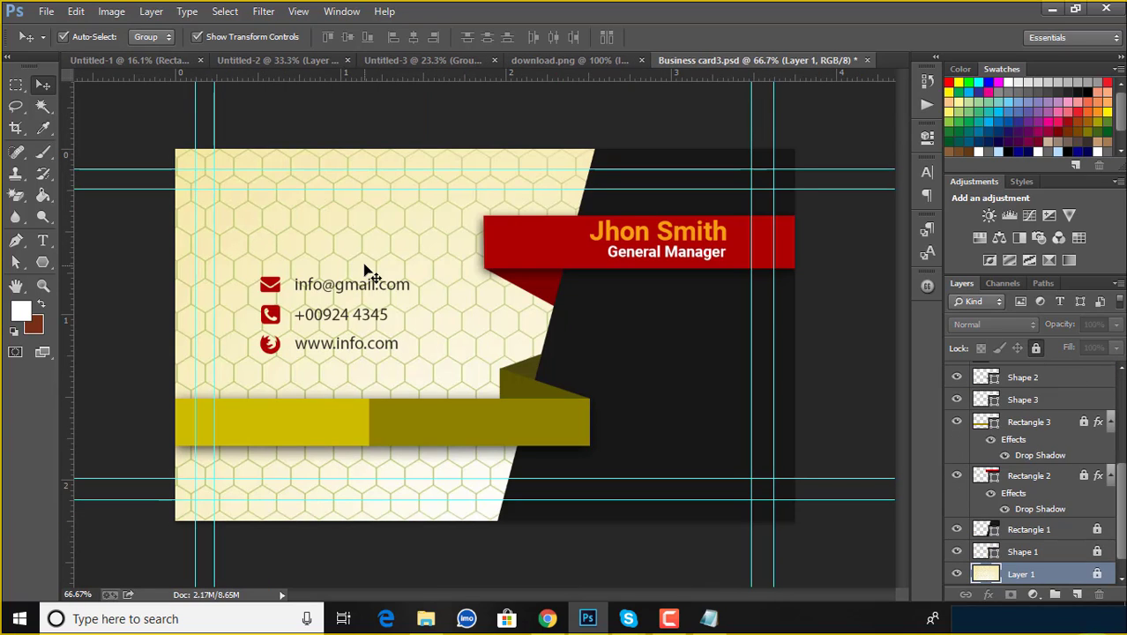
mouse_move(247, 260)
left_mouse_down()
mouse_move(521, 424)
mouse_move(161, 59)
mouse_move(469, 328)
left_mouse_up()
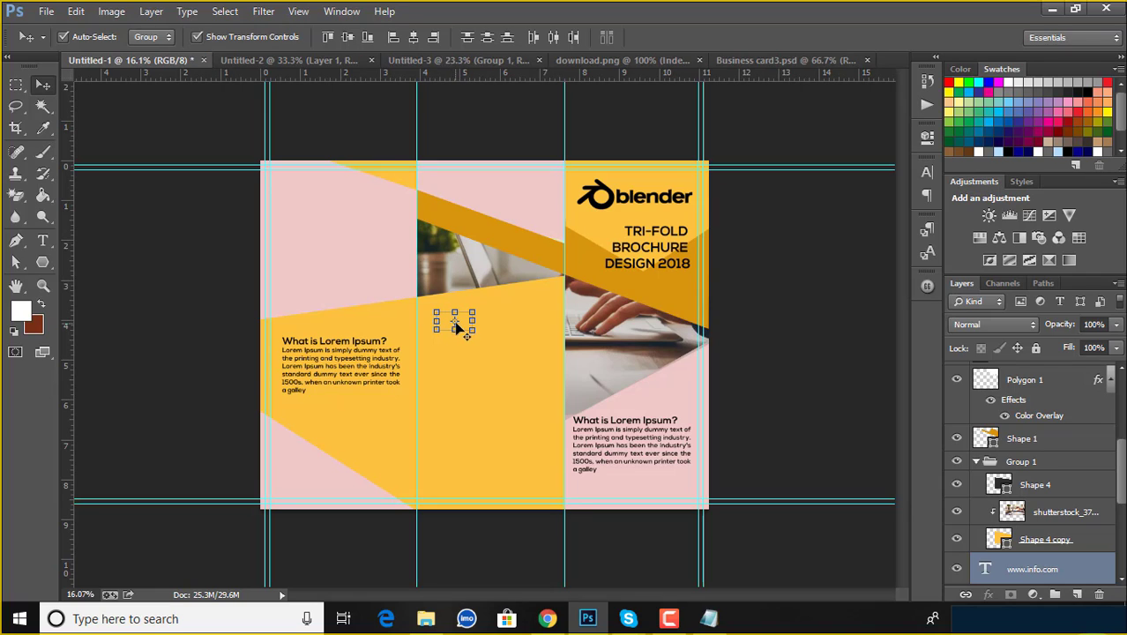
Resize the pasted contact rows, nudge them left, and group them into Group 2.
key("ctrl+t")
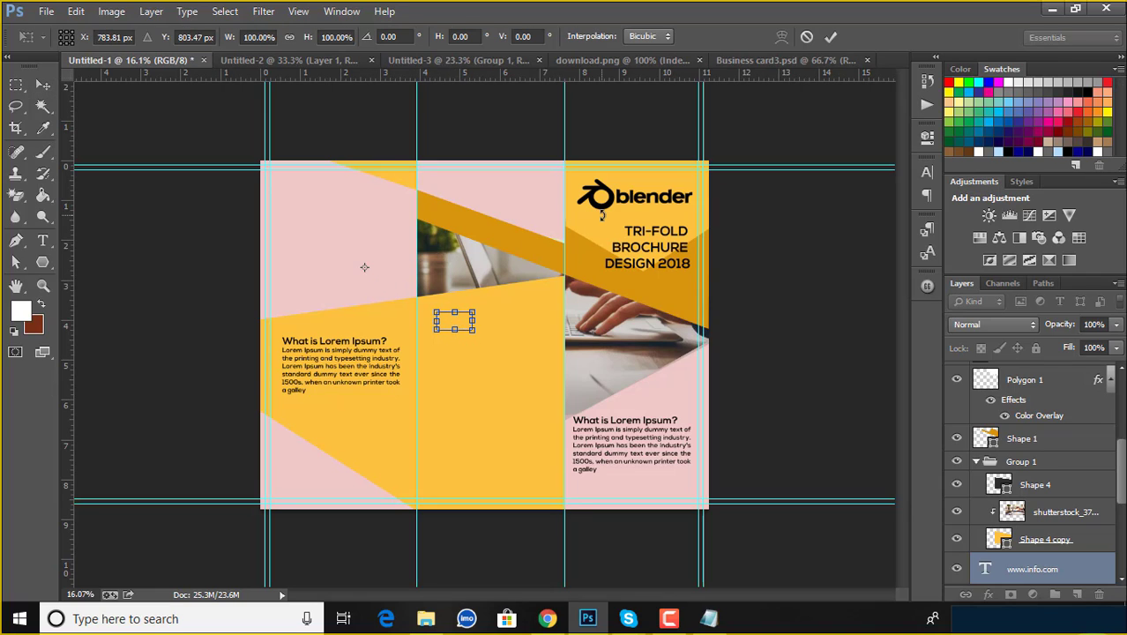
left_click(829, 38)
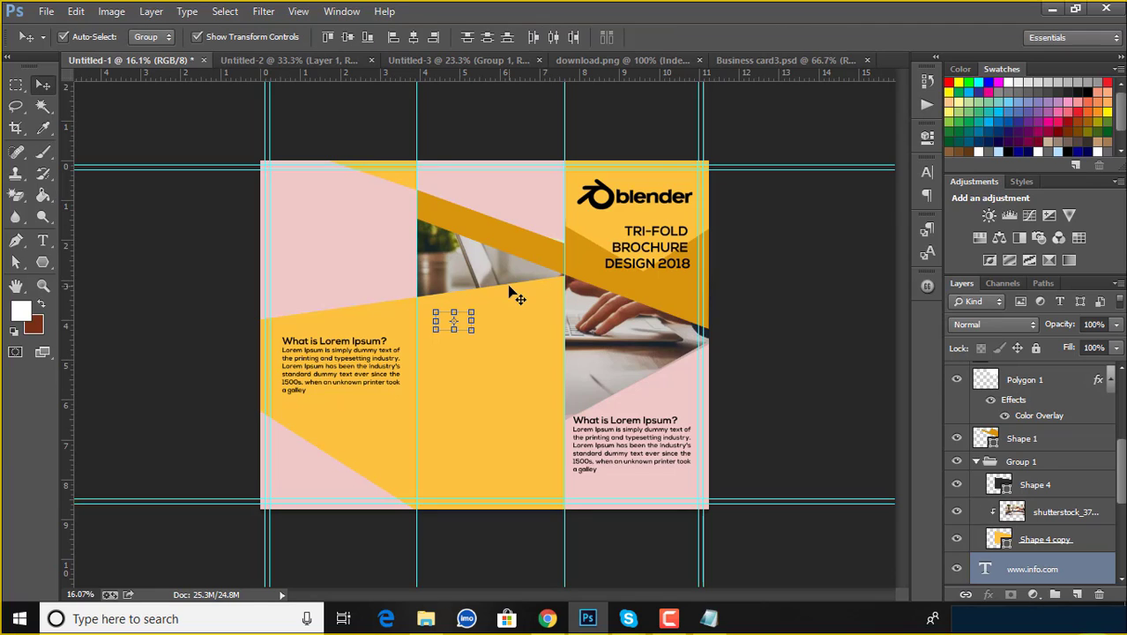
key("shift+Left")
key("shift+Left")
key("shift+Left")
key("shift+Left")
key("shift+Left")
key("shift+Left")
key("shift+Left")
key("shift+Left")
key("shift+Left")
key("shift+Left")
key("shift+Left")
key("shift+Left")
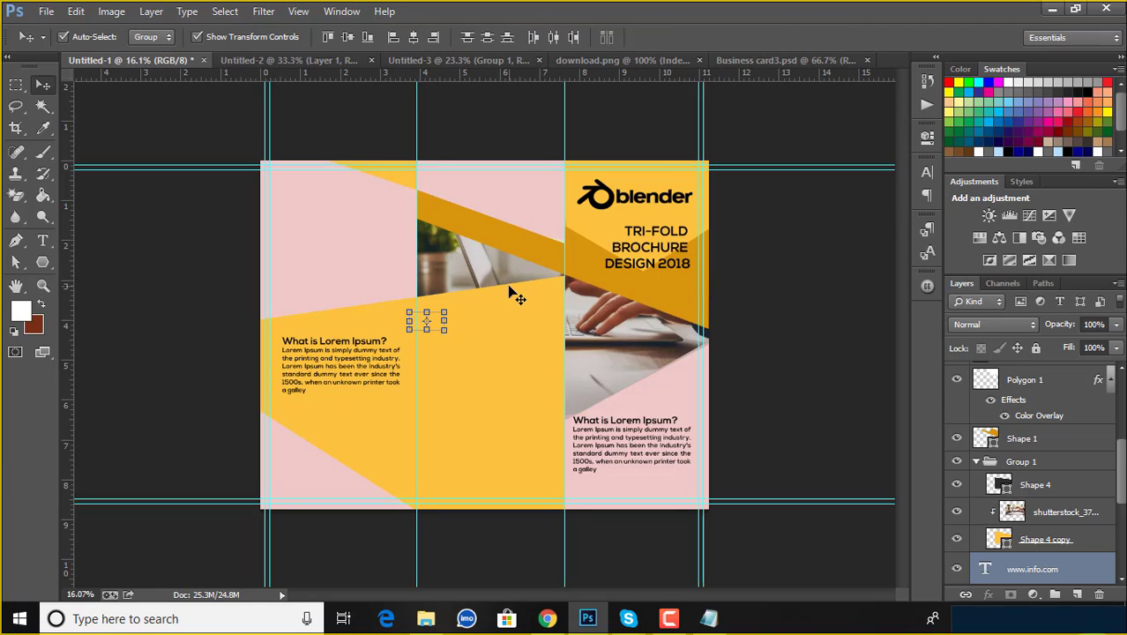
key("shift+Left")
key("shift+Left")
key("shift+Left")
key("shift+Left")
key("shift+Left")
key("shift+Left")
scroll(1001, 430, "down", 5)
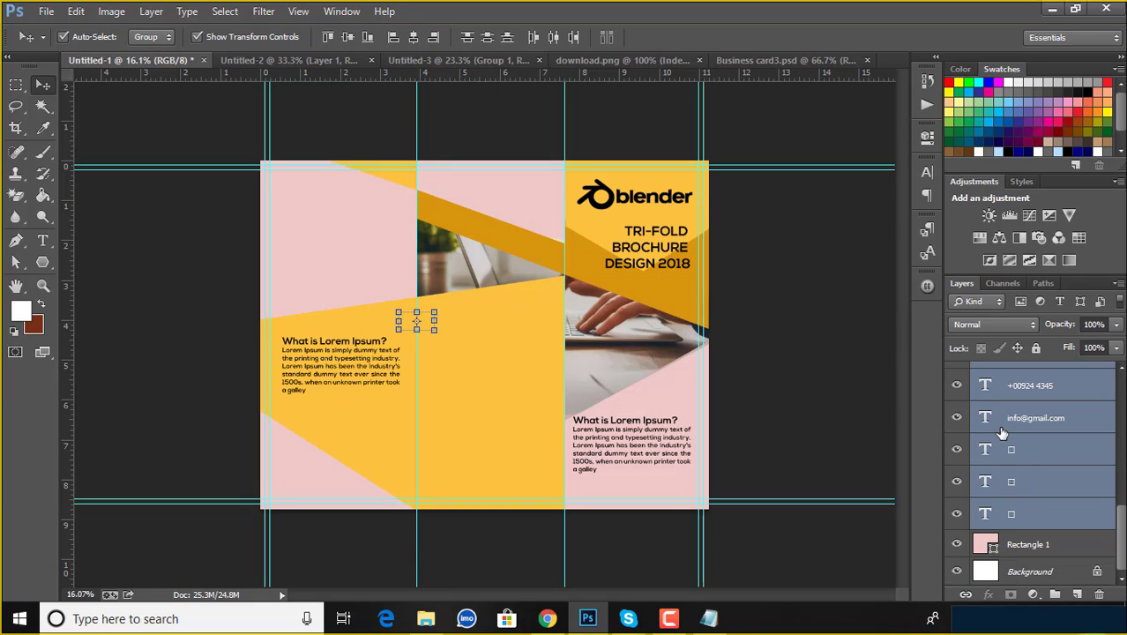
key("ctrl+g")
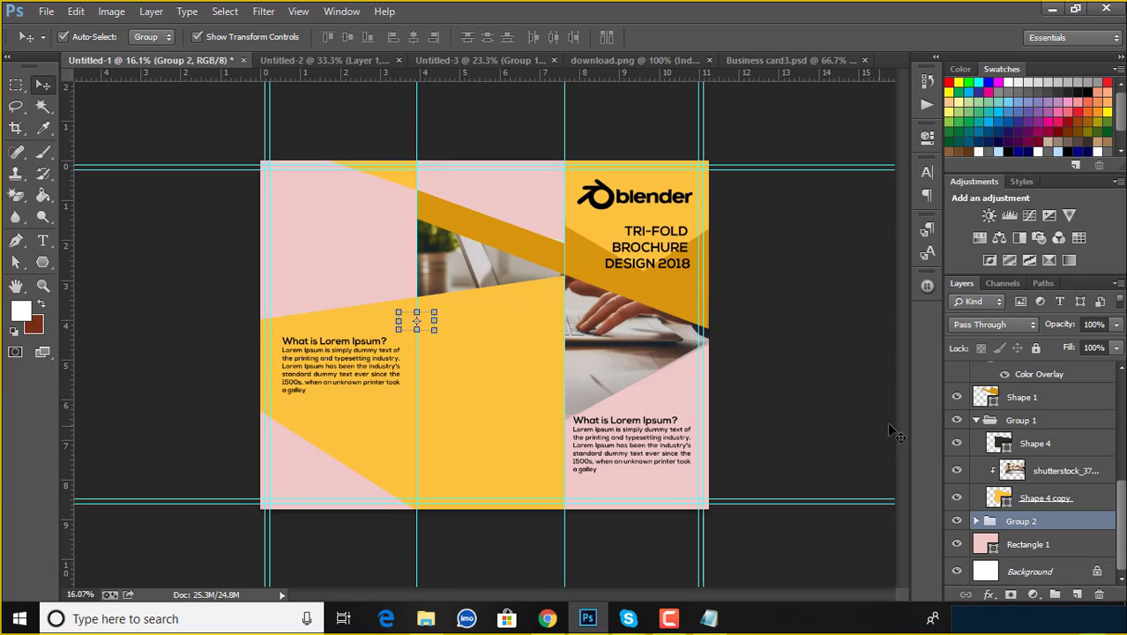
Move the contact group above the TRI-FOLD text layer, with Layer 1 below it.
mouse_move(1113, 525)
left_mouse_down()
mouse_move(1090, 339)
mouse_move(1081, 372)
left_mouse_up()
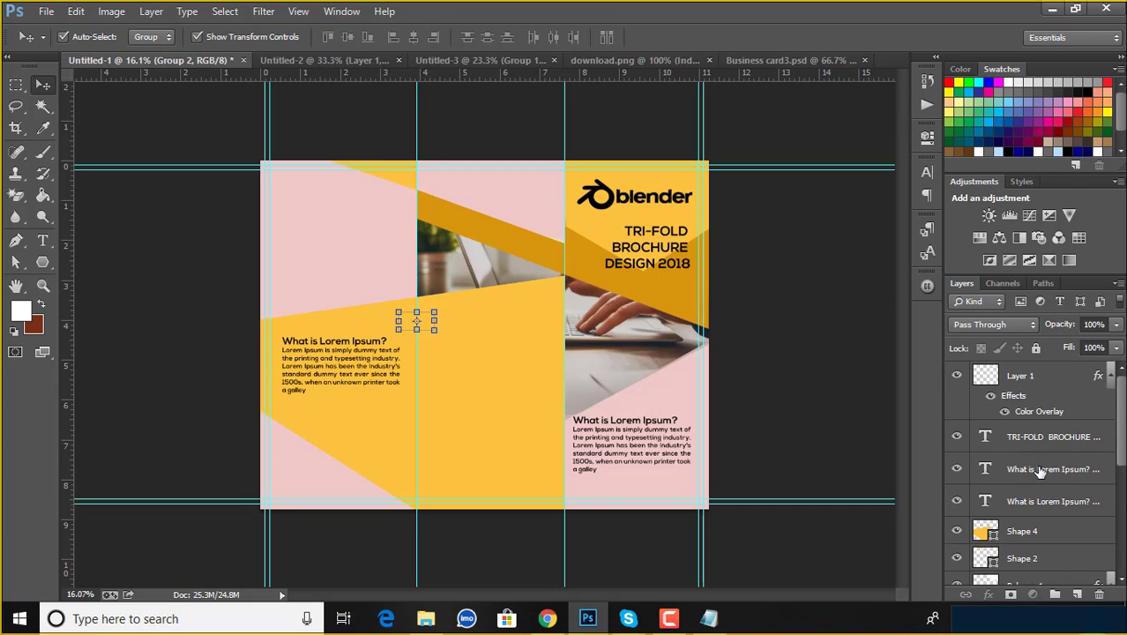
scroll(1040, 472, "down", 3)
left_click_drag(1054, 523, 1062, 375)
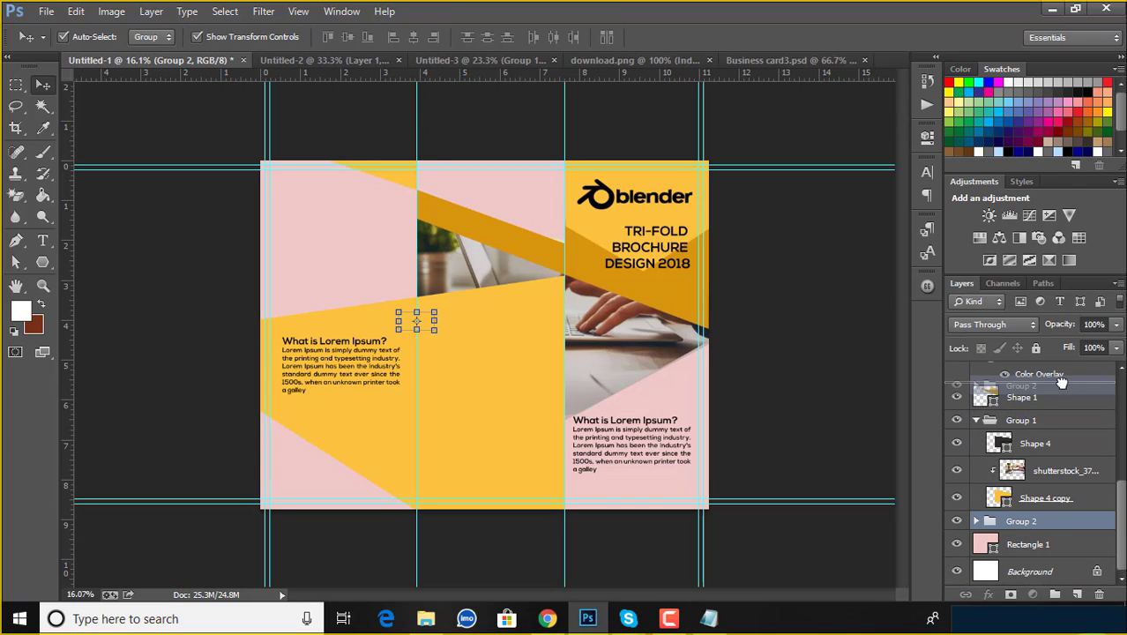
scroll(1063, 387, "up", 5)
scroll(1064, 414, "up", 3)
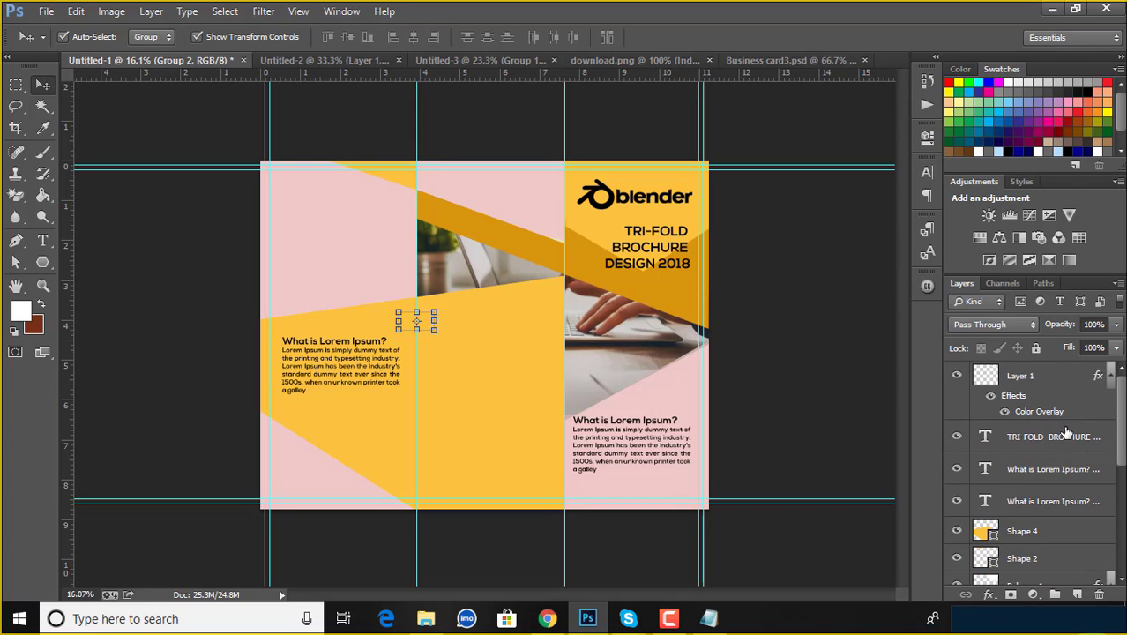
scroll(1066, 432, "down", 3)
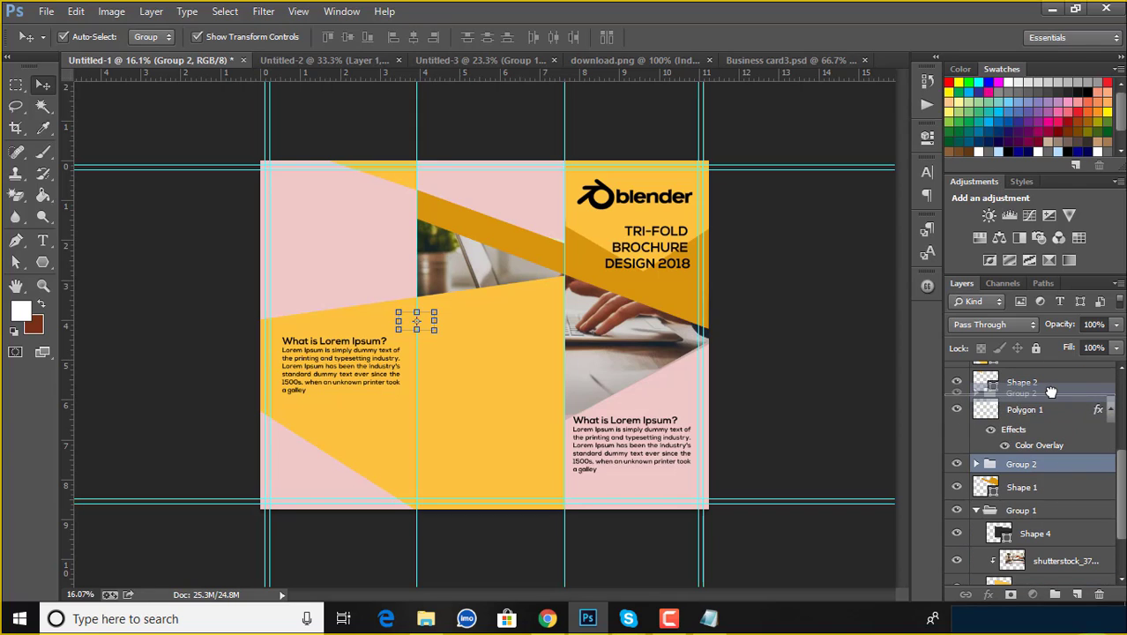
left_click_drag(1062, 470, 1058, 399)
scroll(1043, 423, "up", 3)
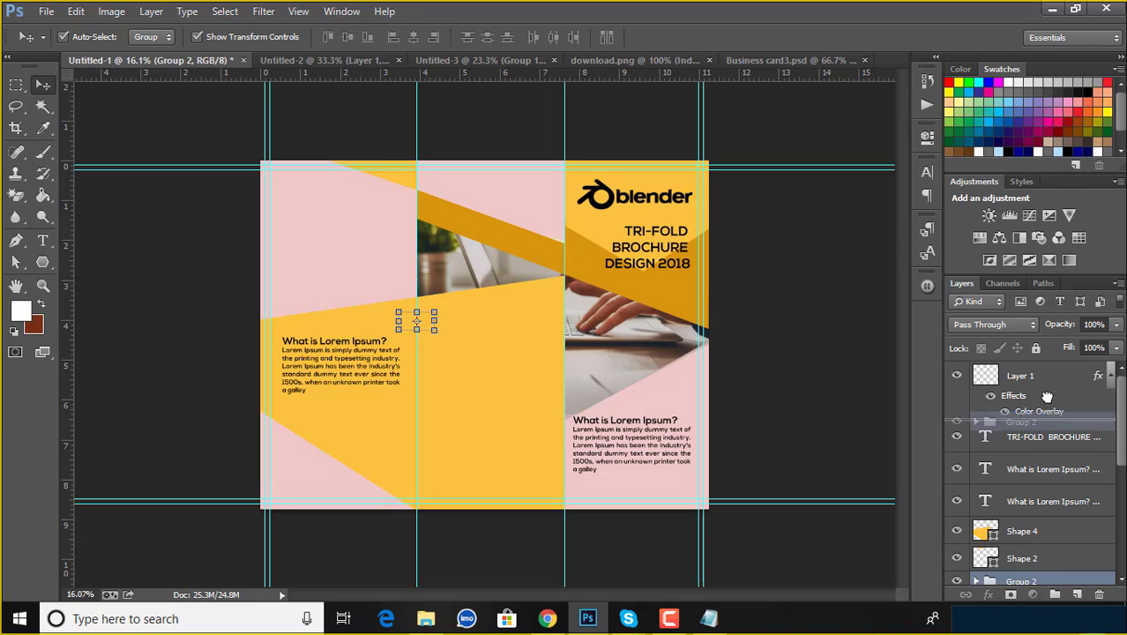
left_click_drag(1048, 579, 1045, 414)
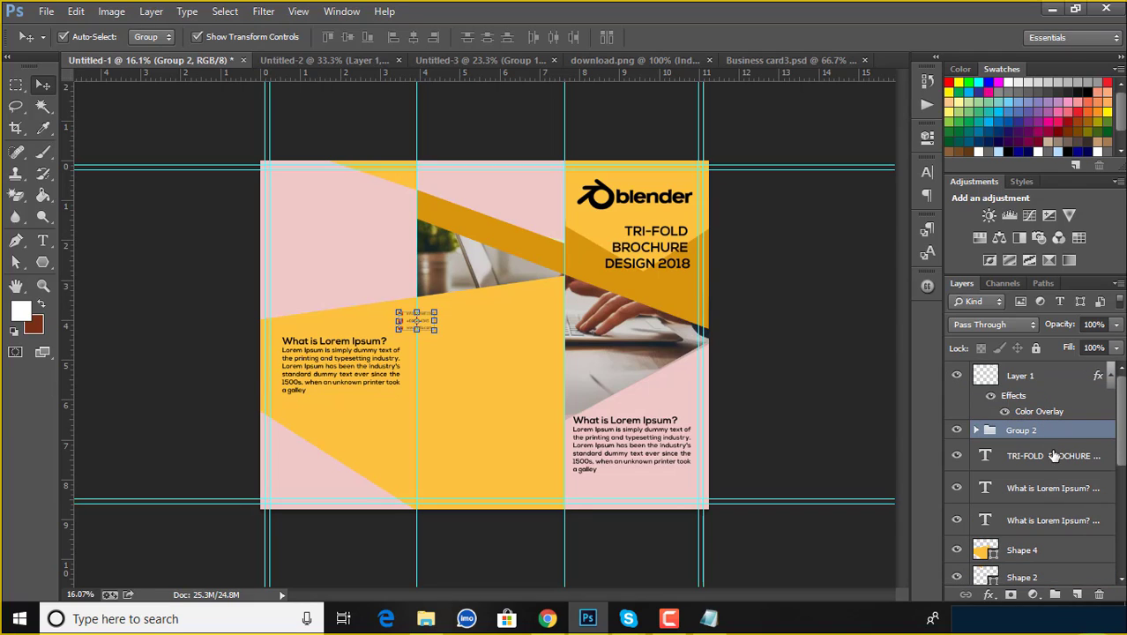
left_click_drag(1049, 376, 1048, 445)
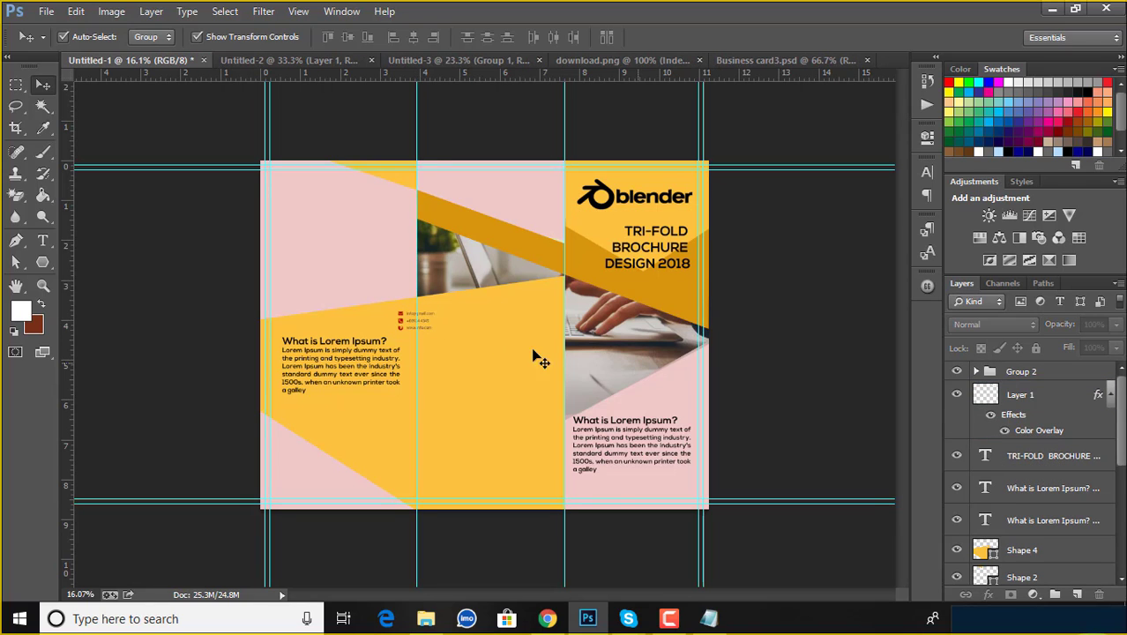
Enlarge the contact group to about 209% and move it into the left panel's pink upper area.
scroll(420, 326, "up", 2)
mouse_move(377, 317)
left_mouse_down()
mouse_move(300, 265)
mouse_move(443, 331)
left_mouse_up()
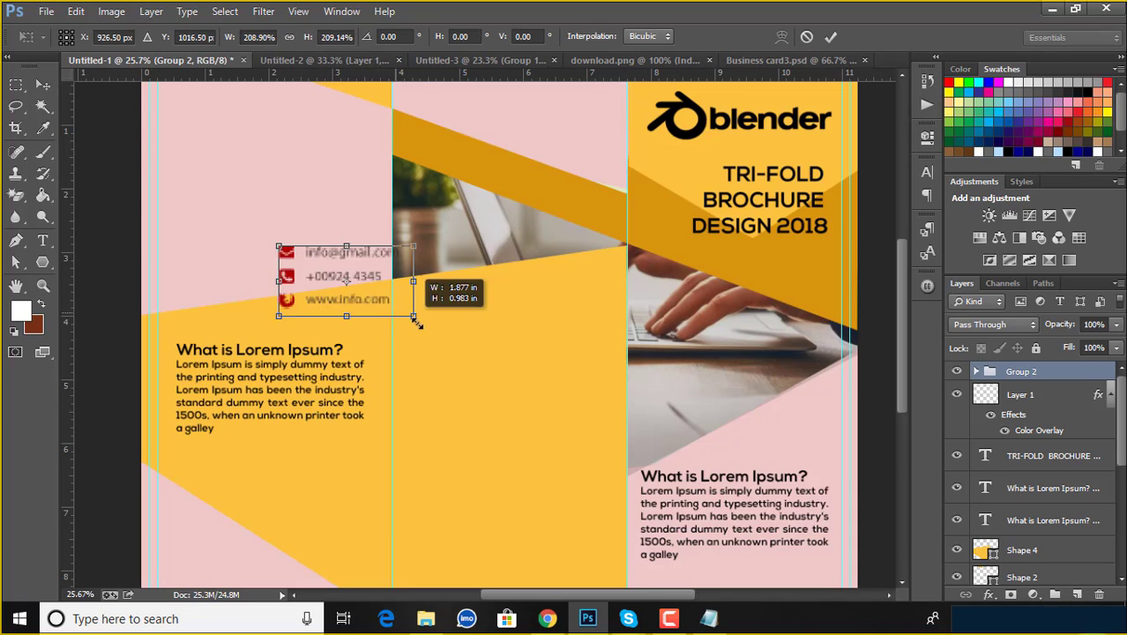
left_click(830, 37)
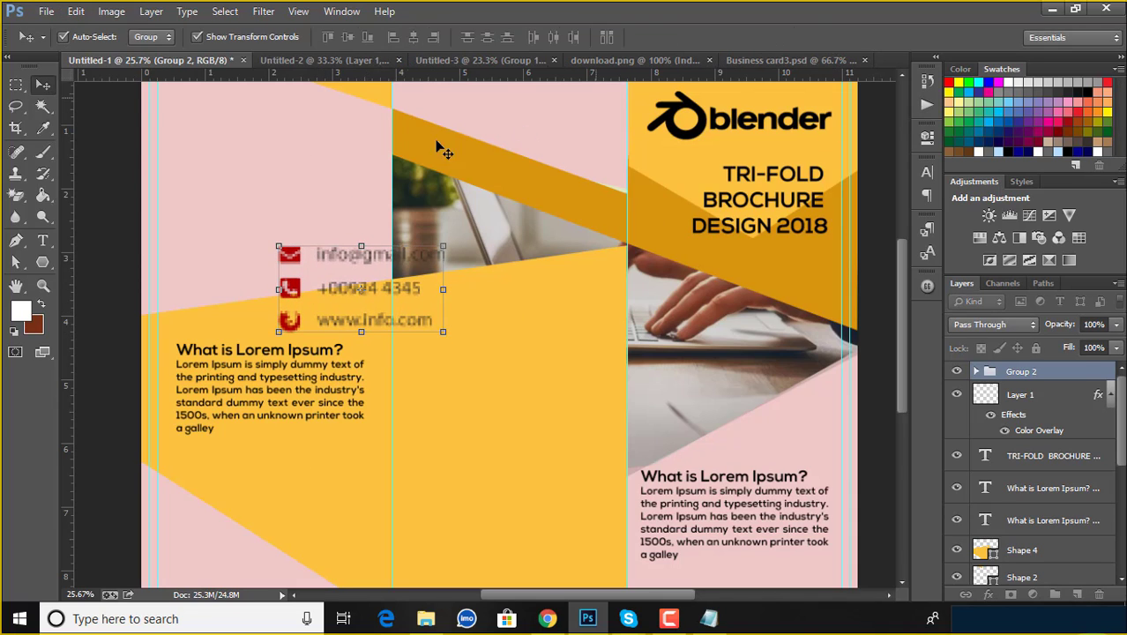
left_click_drag(320, 230, 280, 174)
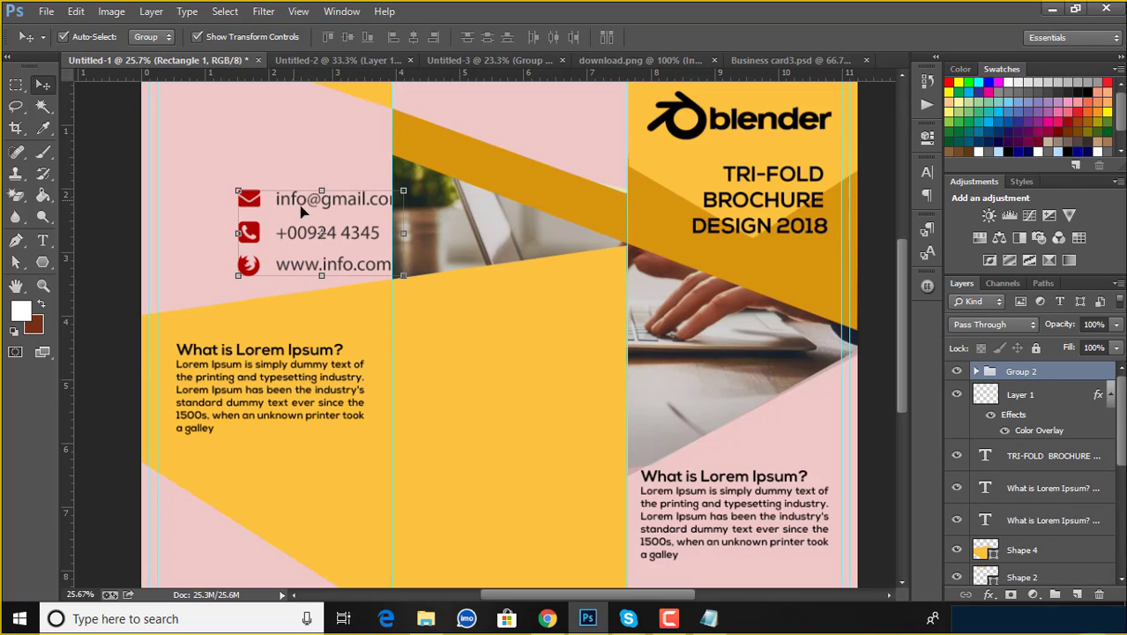
Try to select the left What is Lorem Ipsum? block and dismiss the no-layers-selected error.
left_click(291, 358)
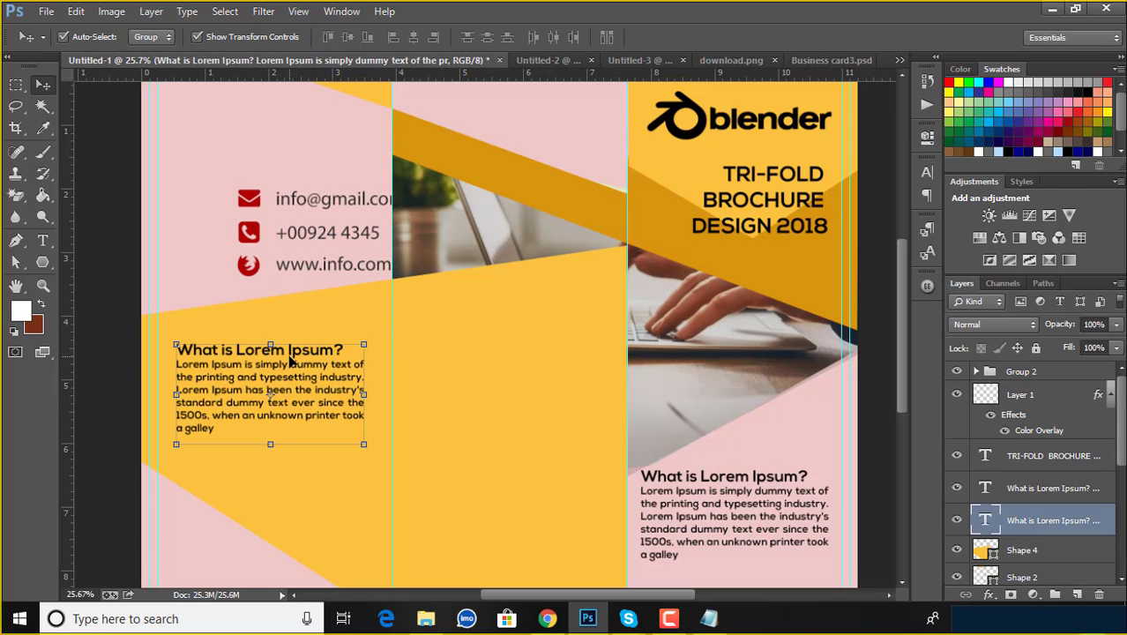
scroll(291, 358, "down", 2)
left_click(297, 372)
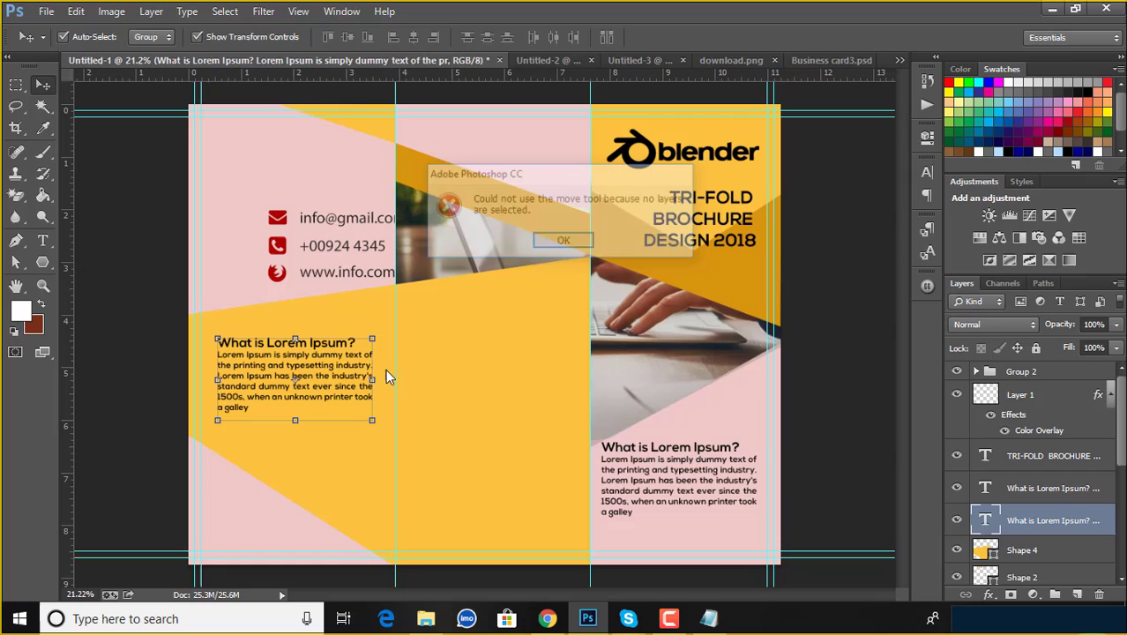
left_click(564, 242)
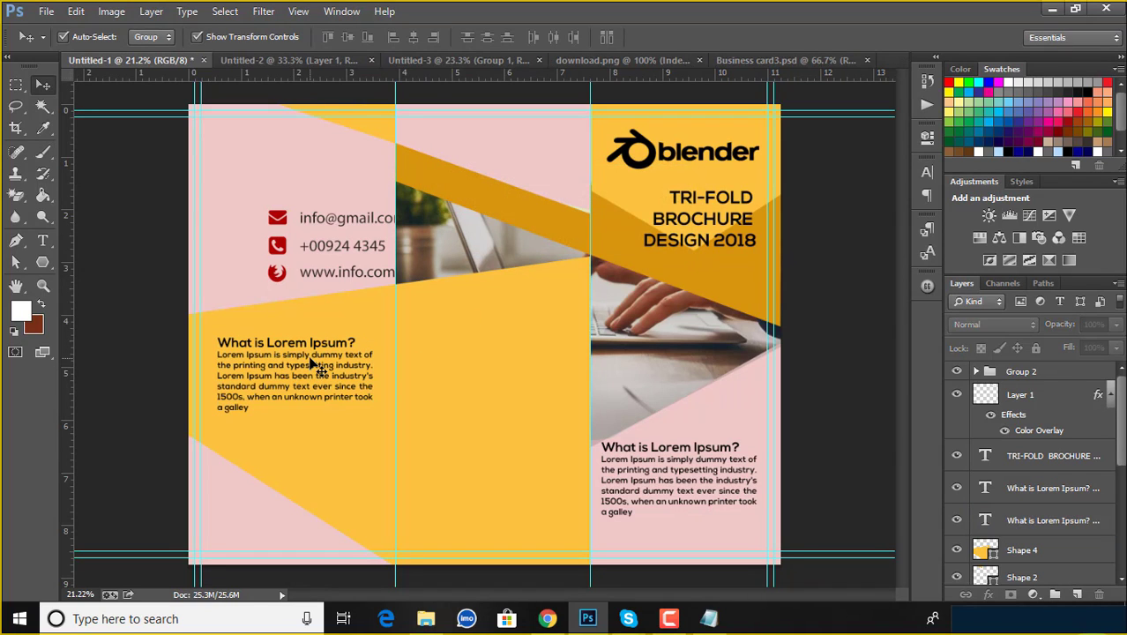
Alt-drag two copies of the left Lorem Ipsum block into the middle panel and nudge them down.
left_click_drag(310, 361, 491, 319)
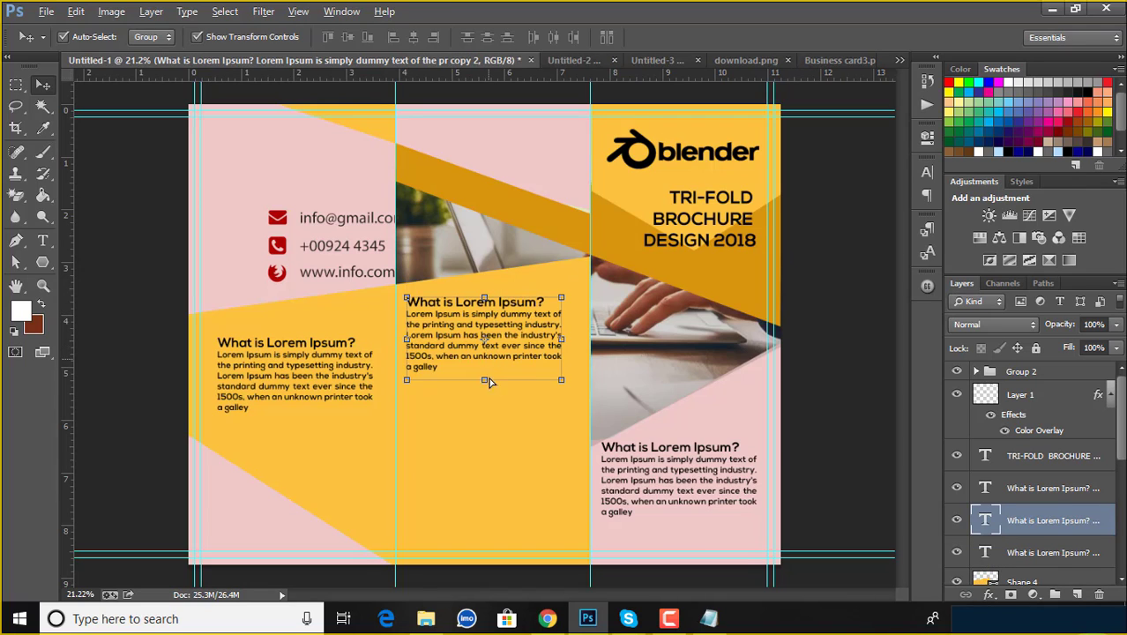
left_click_drag(491, 381, 491, 486)
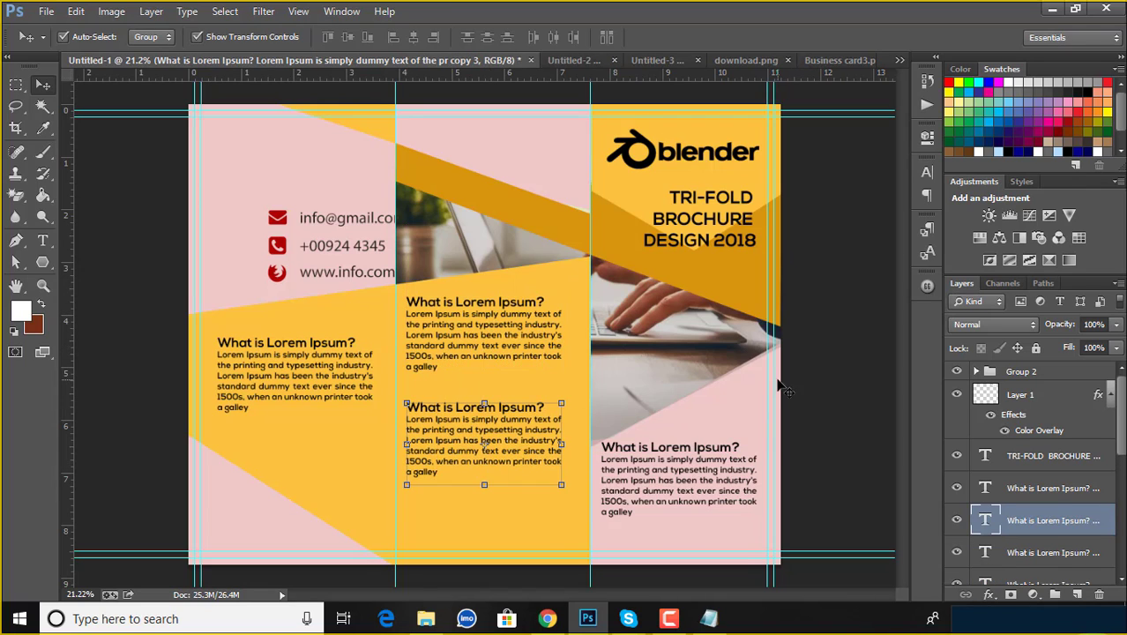
left_click(460, 351)
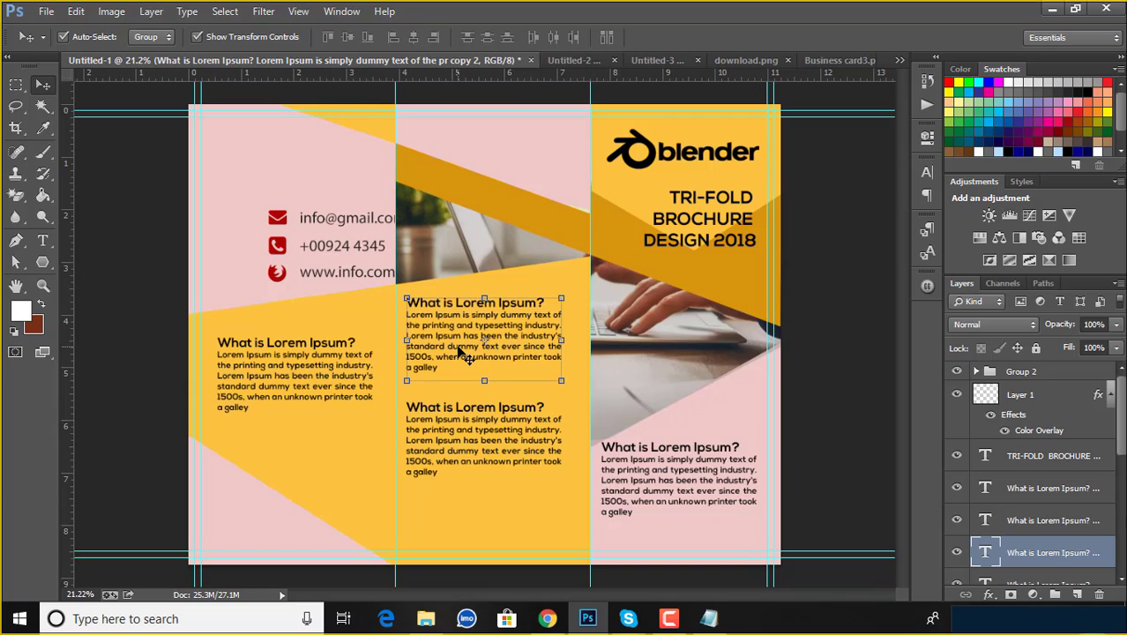
key("shift+Down")
key("shift+Down")
key("shift+Down")
key("shift+Down")
key("shift+Down")
key("shift+Down")
key("shift+Down")
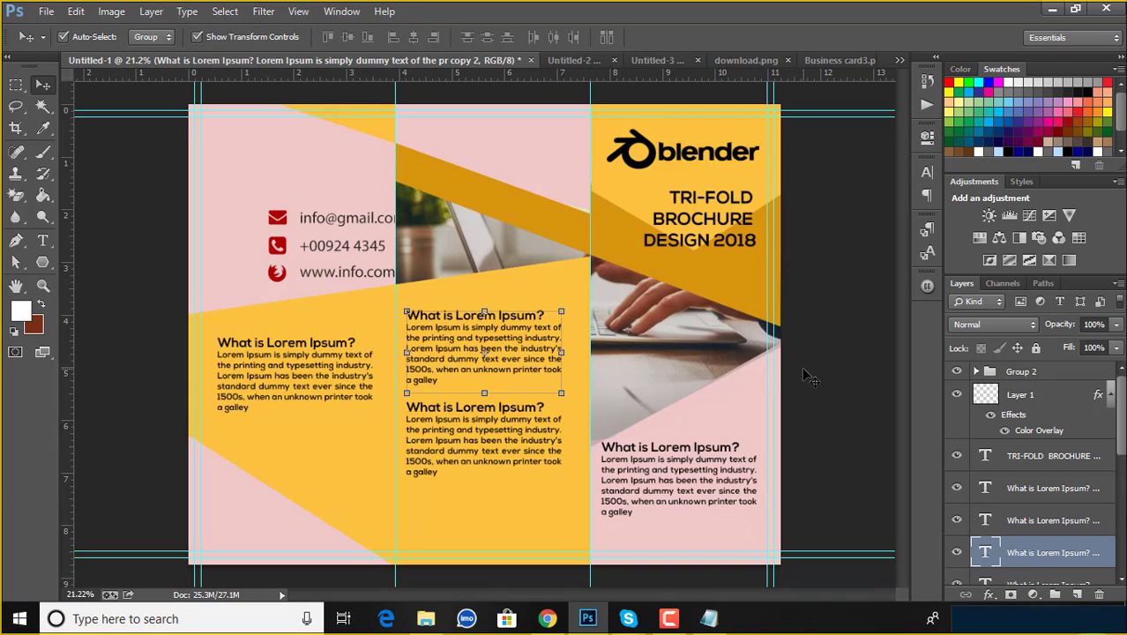
left_click(513, 460)
key("shift+Down")
key("shift+Down")
key("shift+Down")
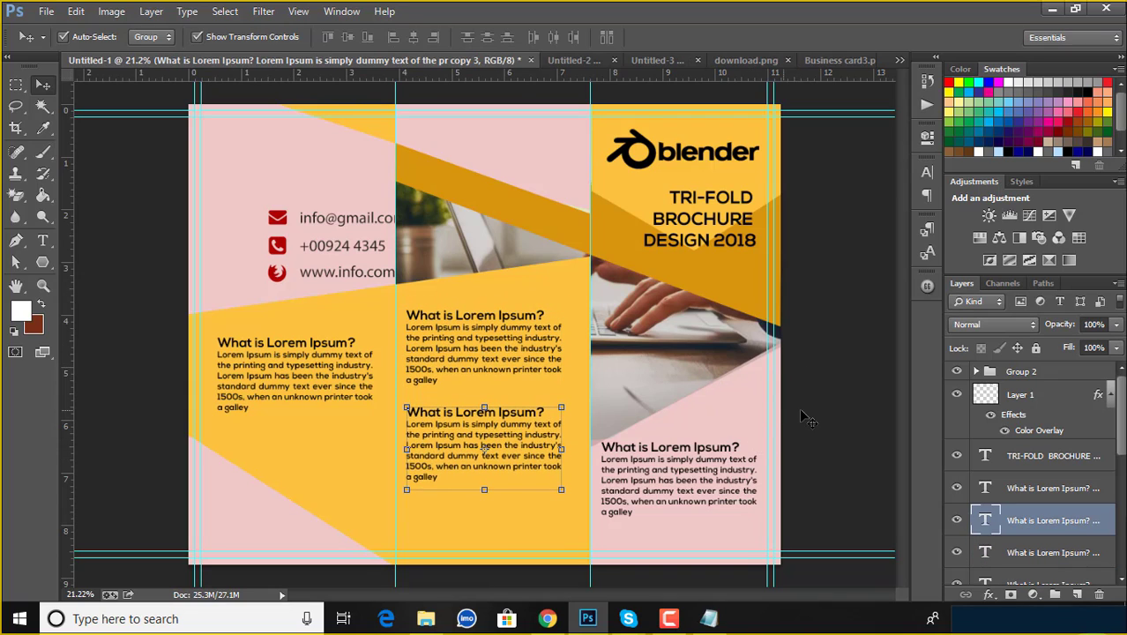
Move the left Lorem Ipsum block to the panel top, contact rows to mid-left, and expand Group 2.
left_click(455, 392)
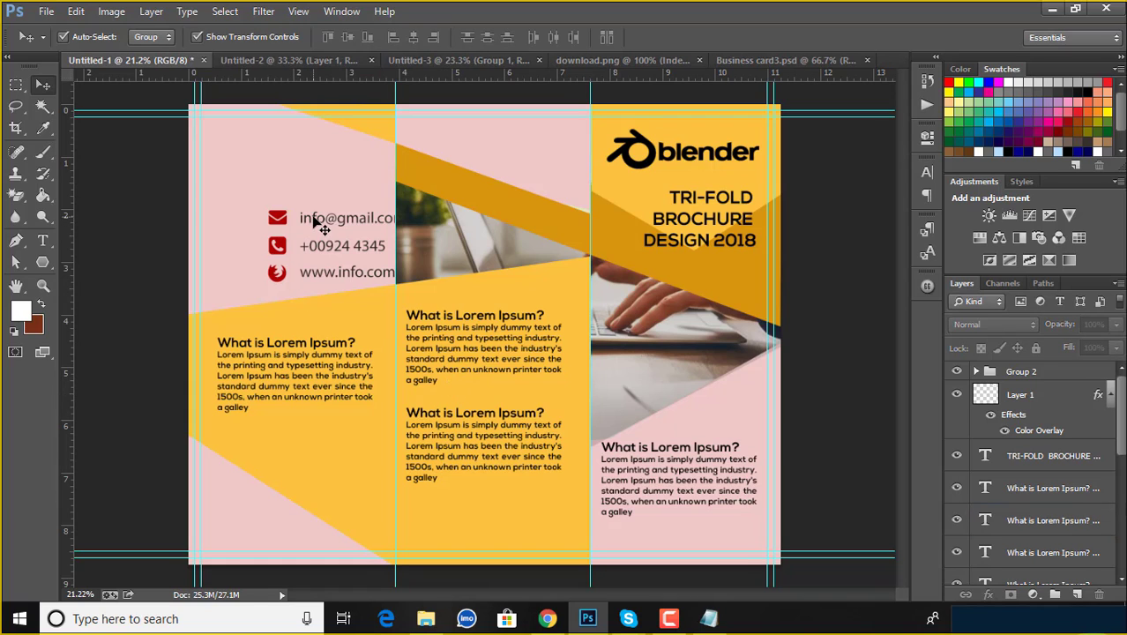
left_click_drag(314, 221, 261, 470)
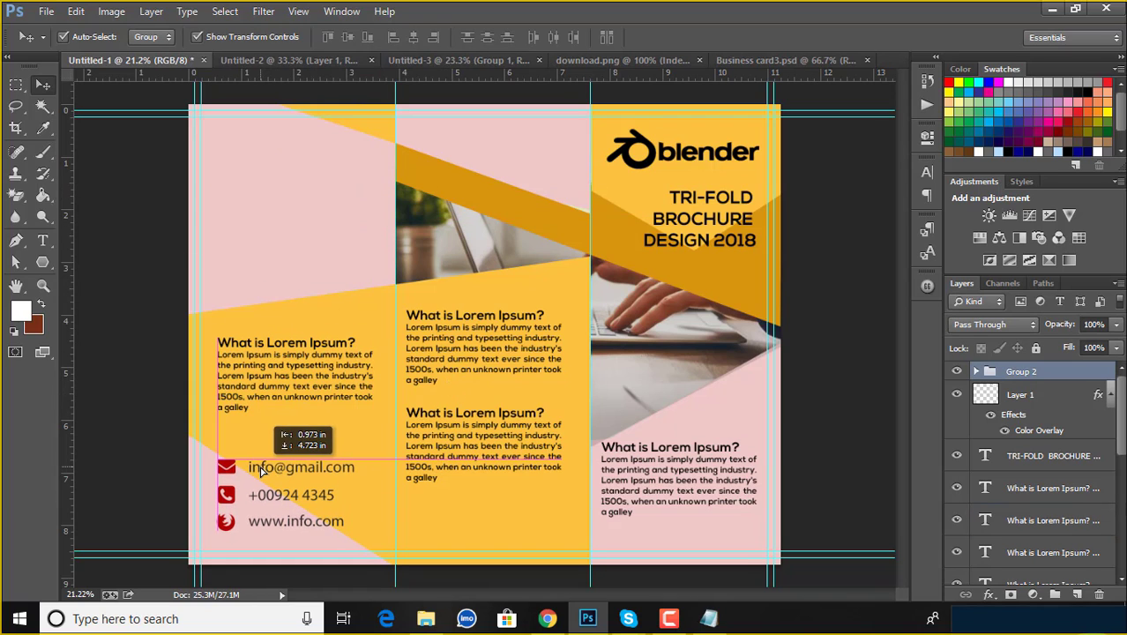
left_click_drag(272, 402, 271, 217)
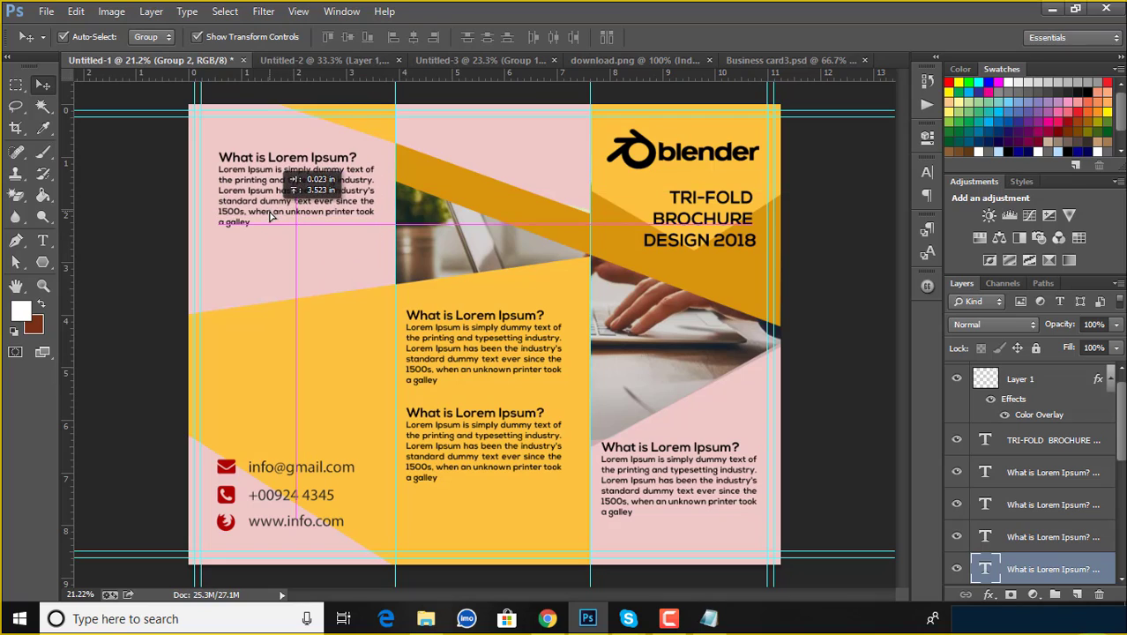
left_click(816, 405)
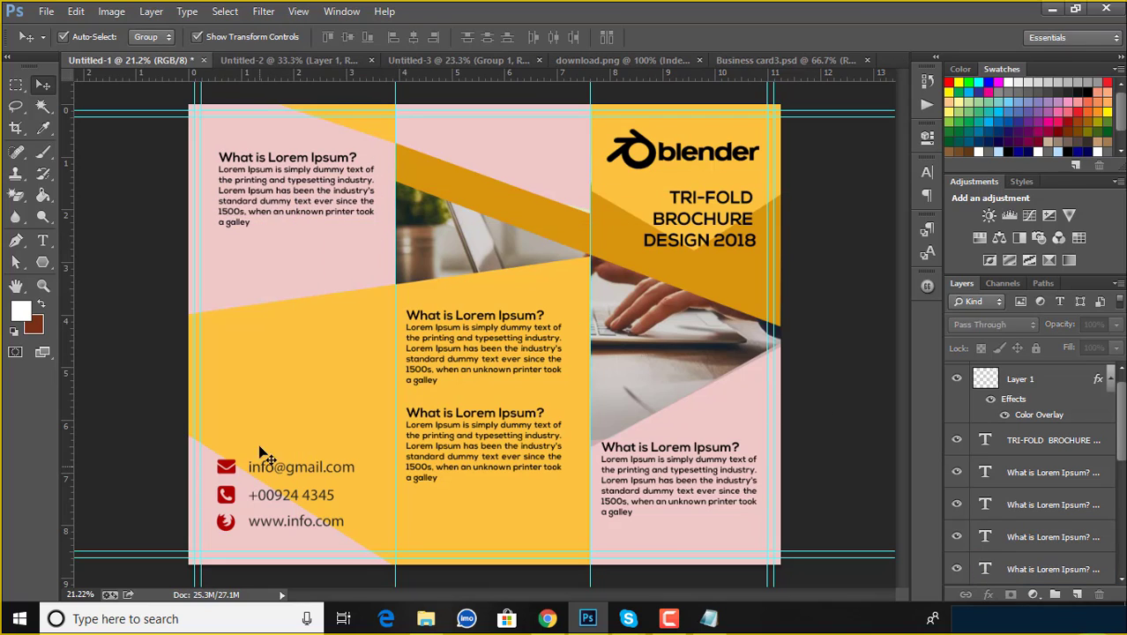
left_click_drag(296, 478, 297, 364)
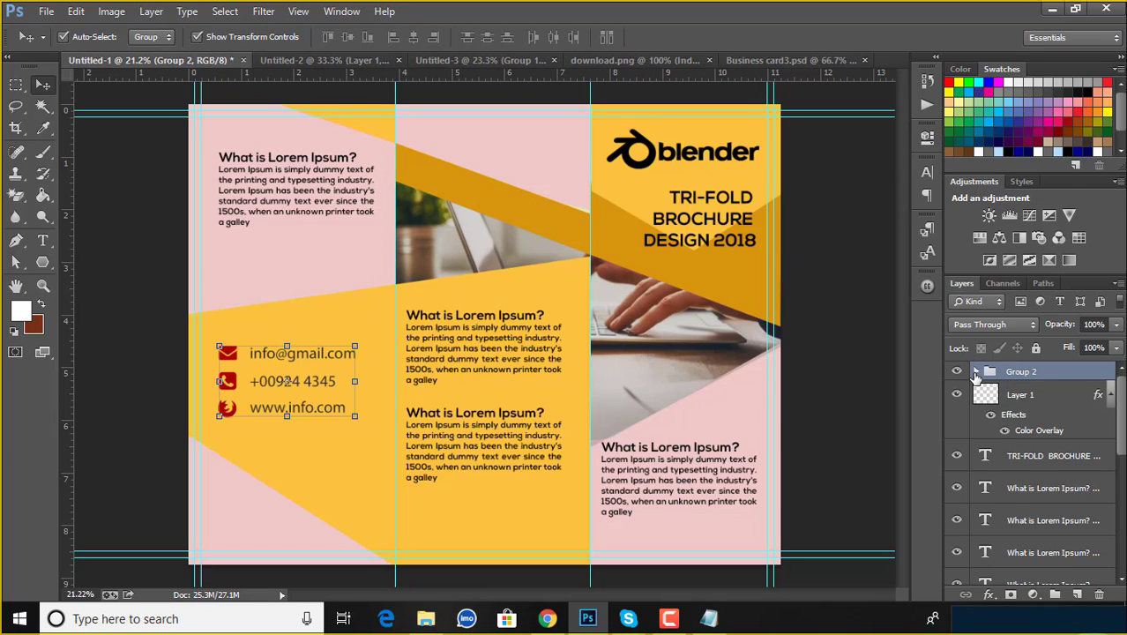
left_click(975, 371)
Recolour the web icon glyph black.
double_click(997, 498)
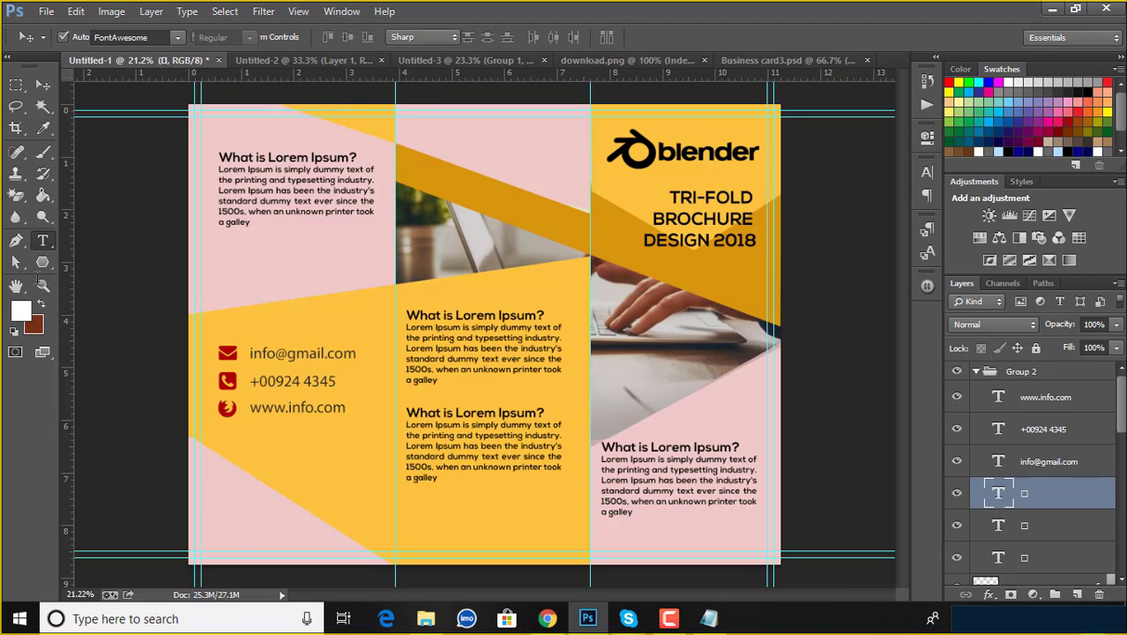
left_click(552, 37)
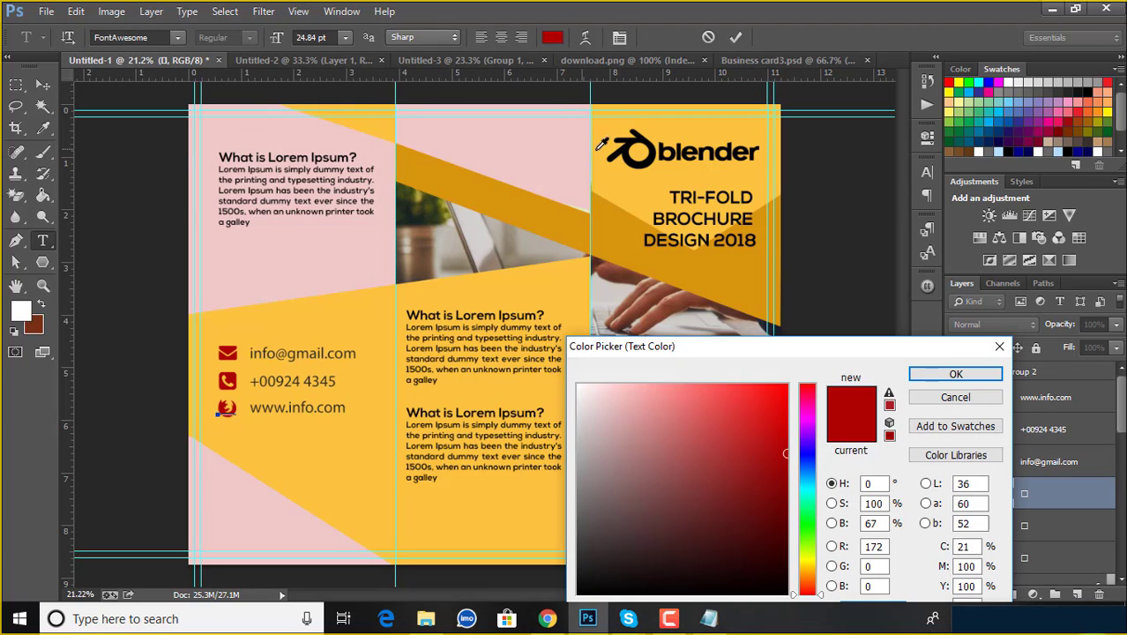
left_click(579, 592)
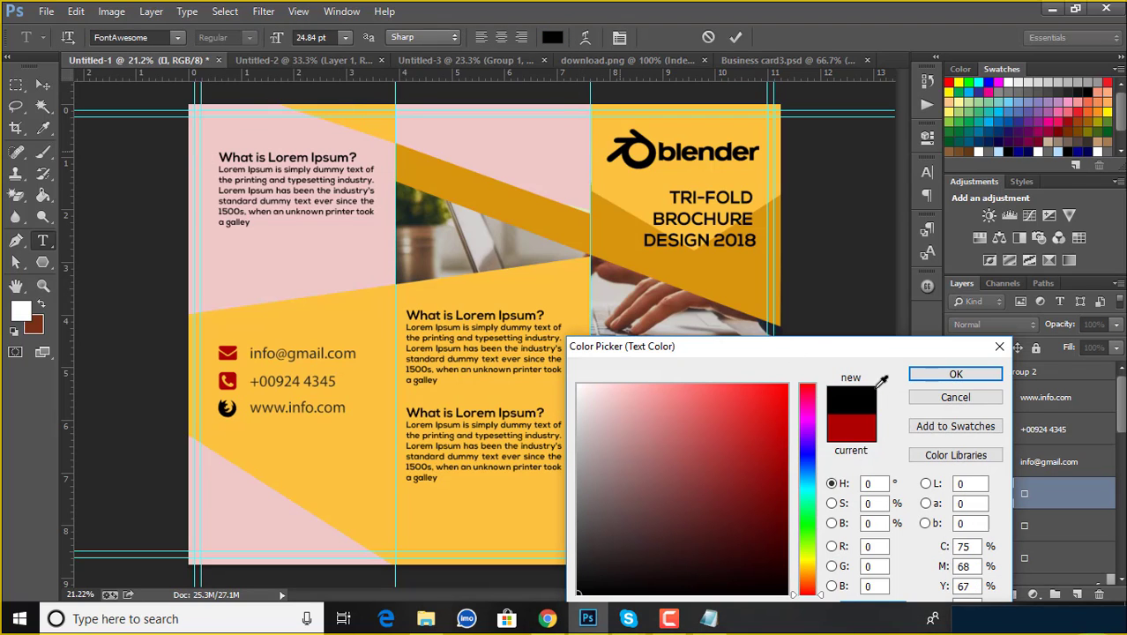
left_click(956, 374)
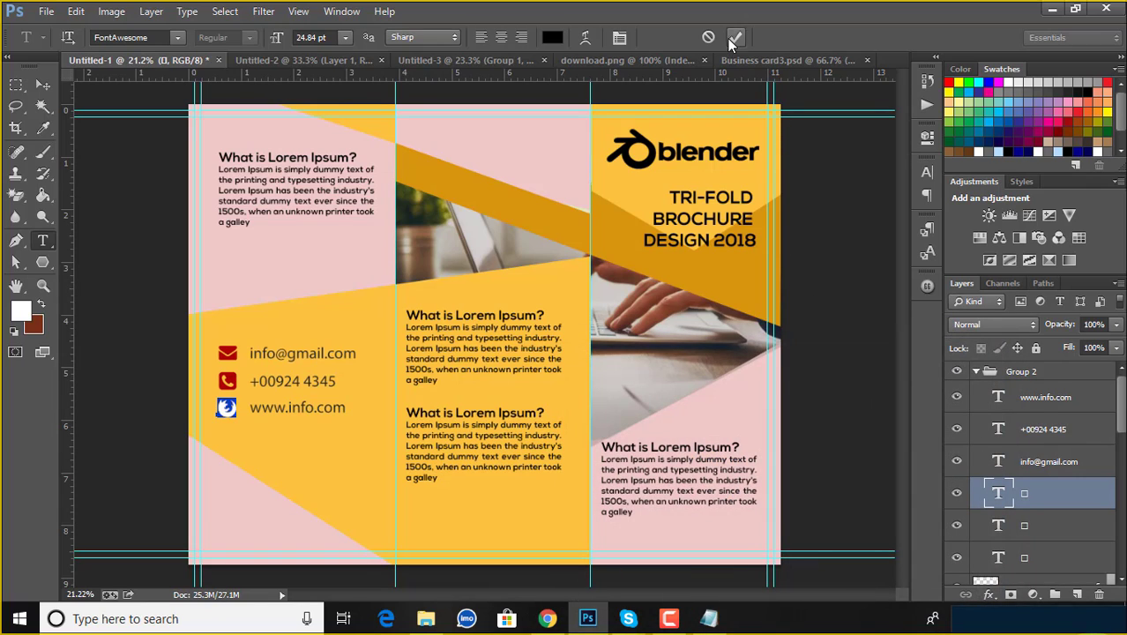
left_click(992, 525)
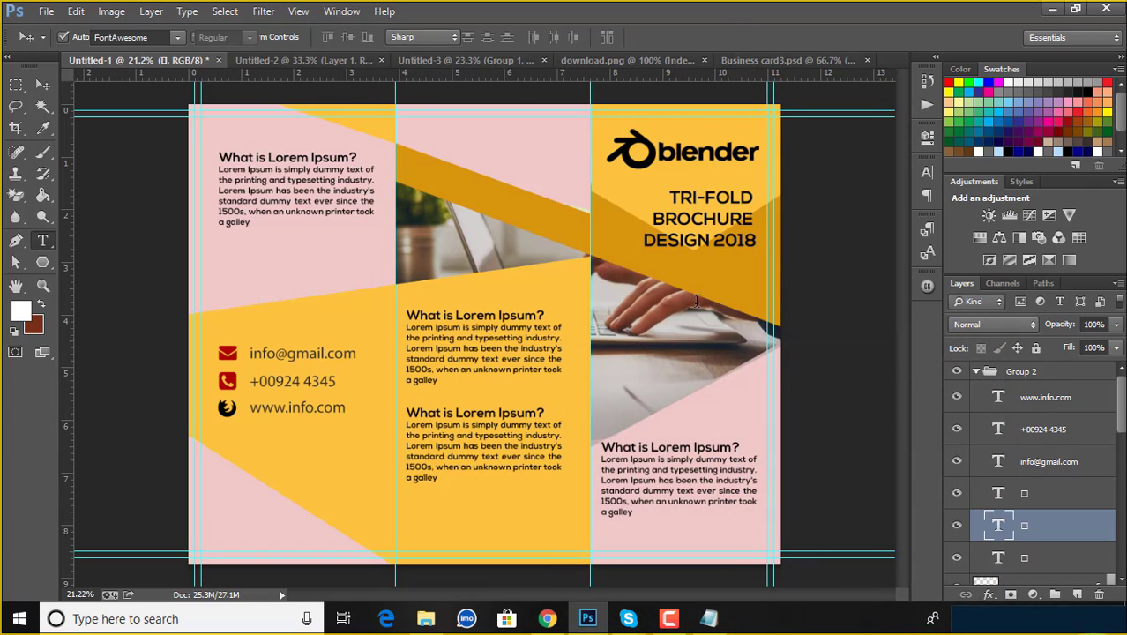
Recolour the phone icon glyph black and return to the Move tool.
left_click(554, 37)
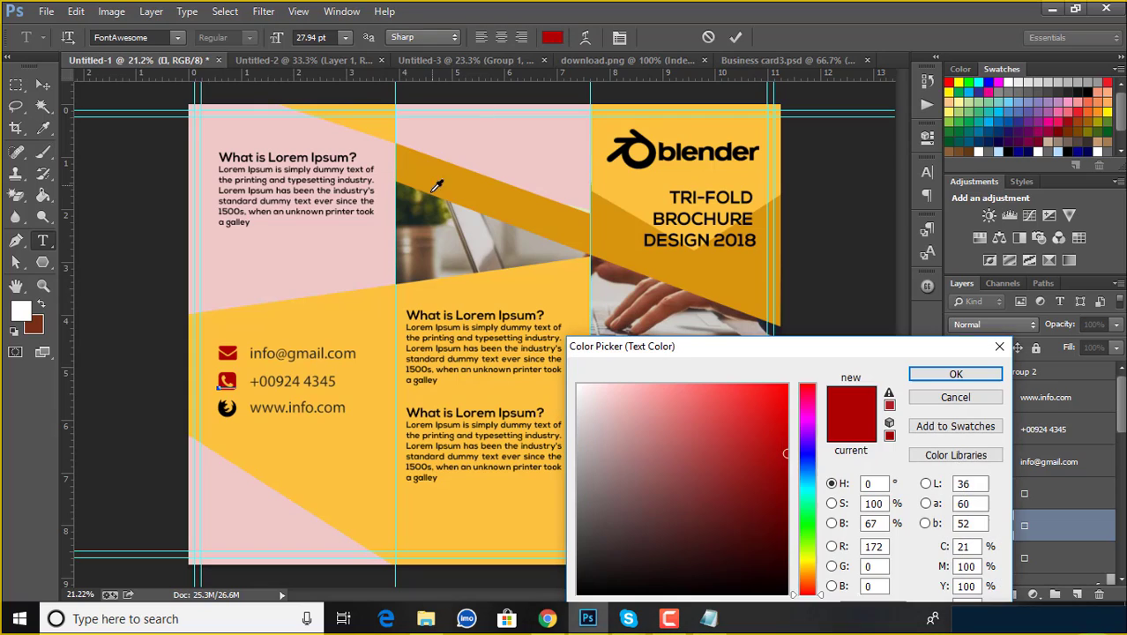
left_click(561, 359)
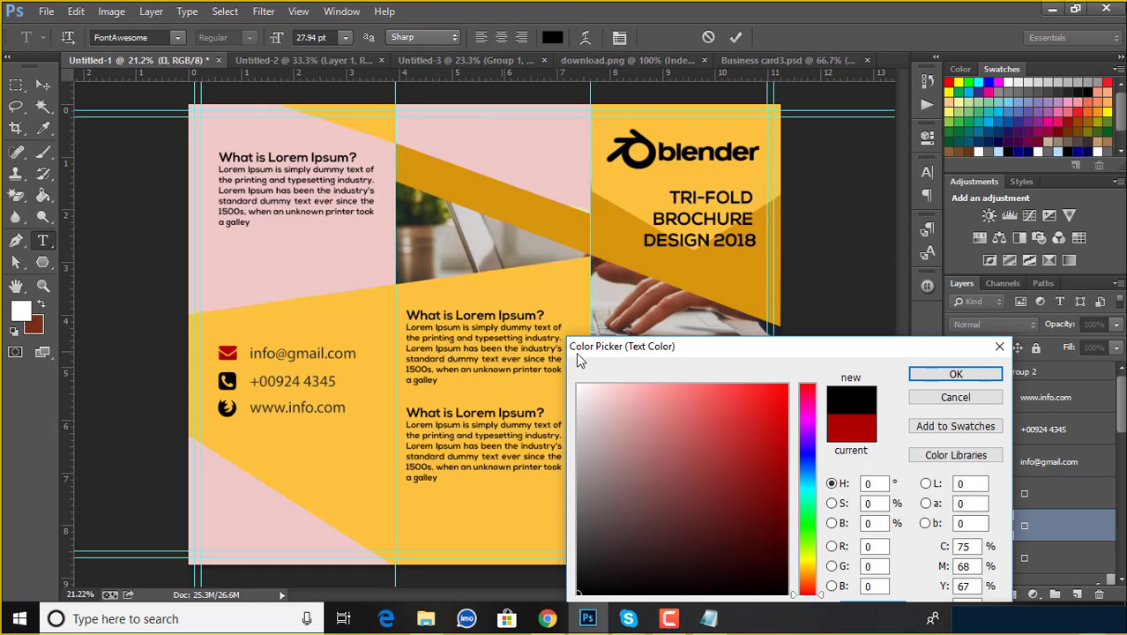
left_click(955, 374)
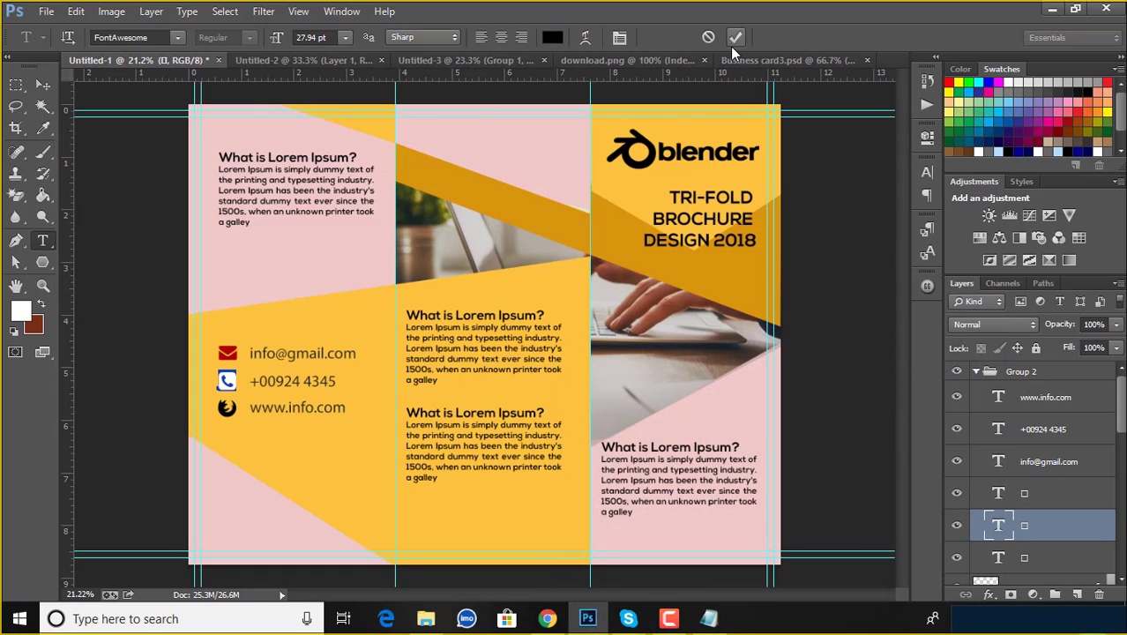
key("v")
Make the envelope icon black by sampling the Blender logo's colour.
left_click(236, 362)
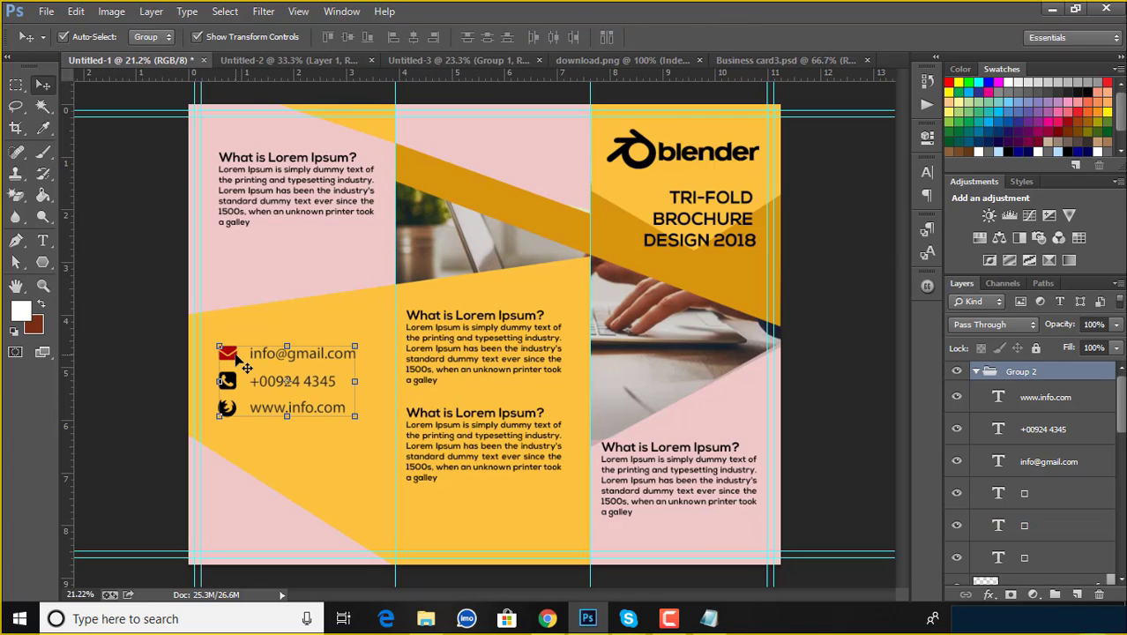
left_click(1023, 559)
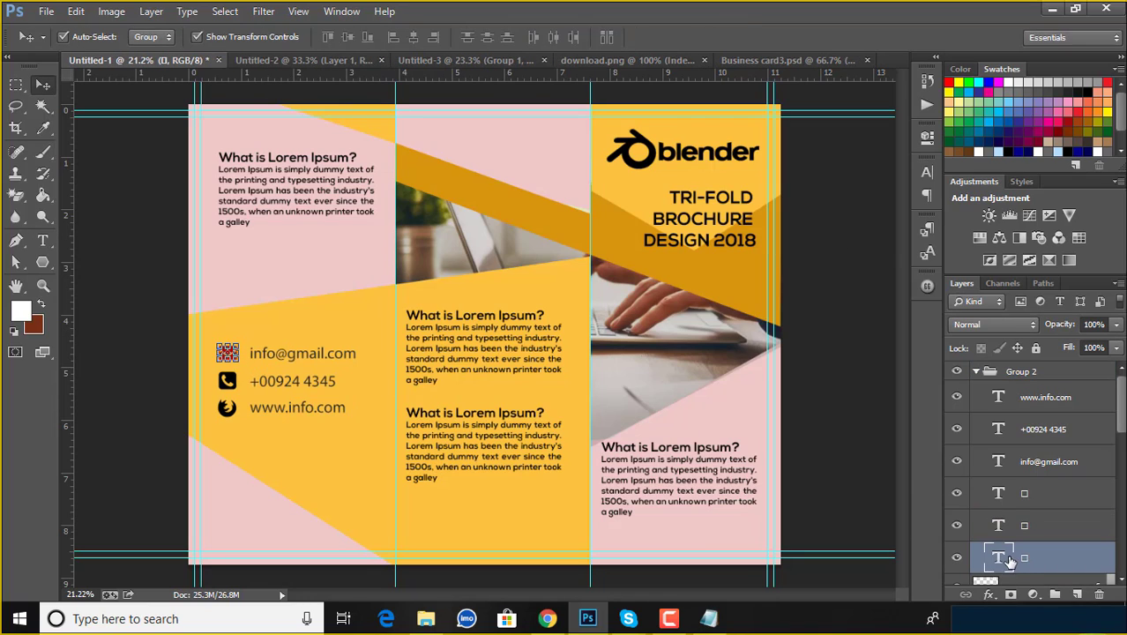
double_click(998, 556)
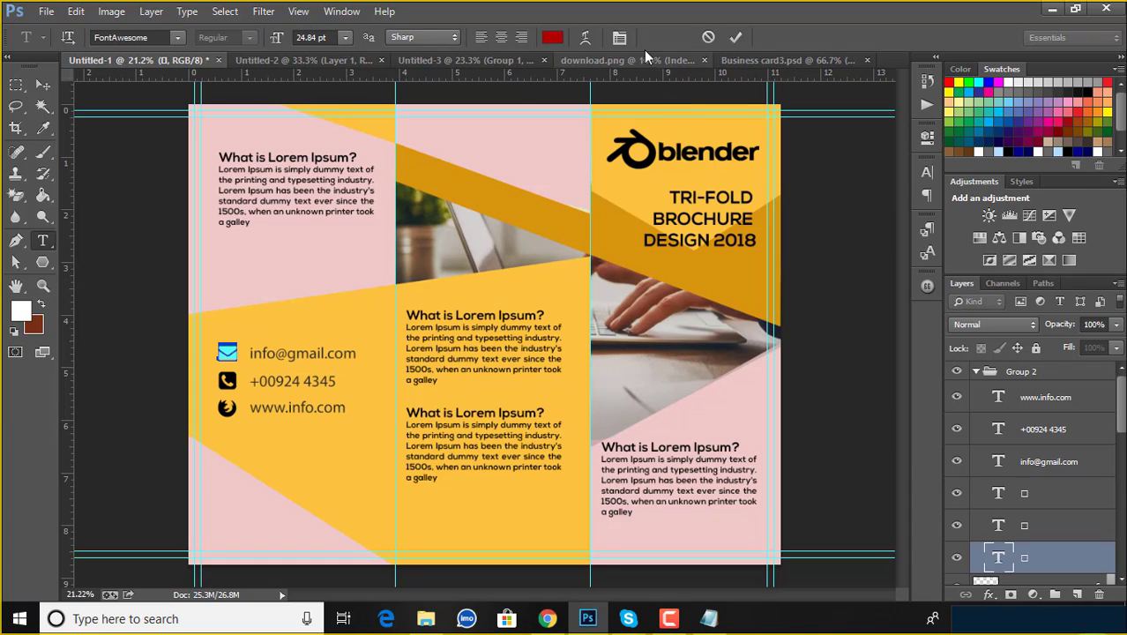
left_click(552, 37)
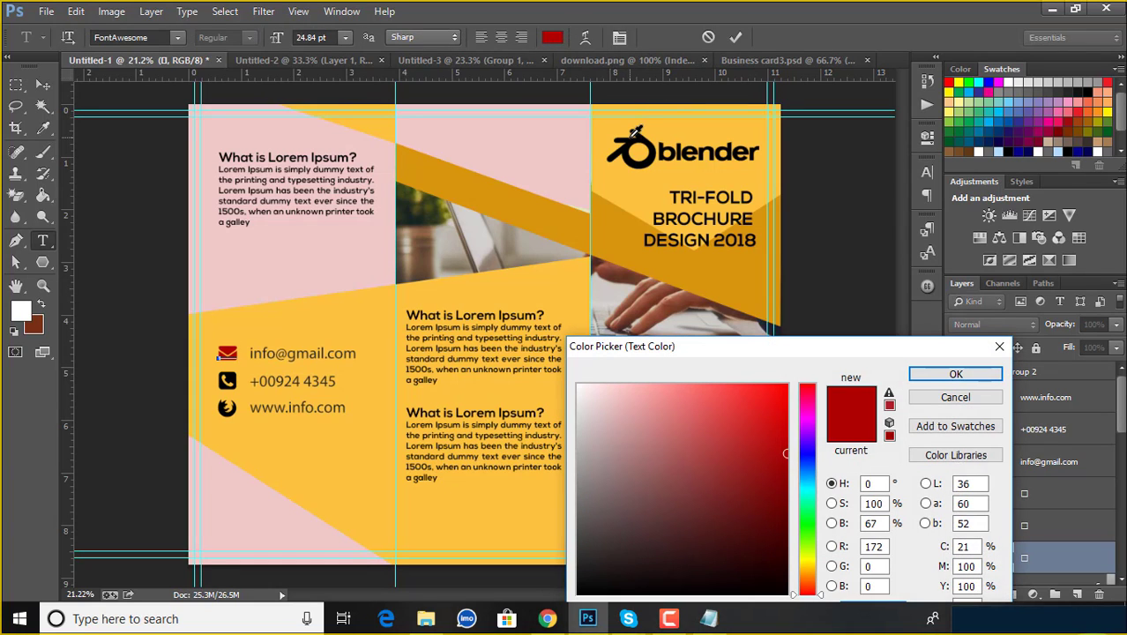
left_click(631, 137)
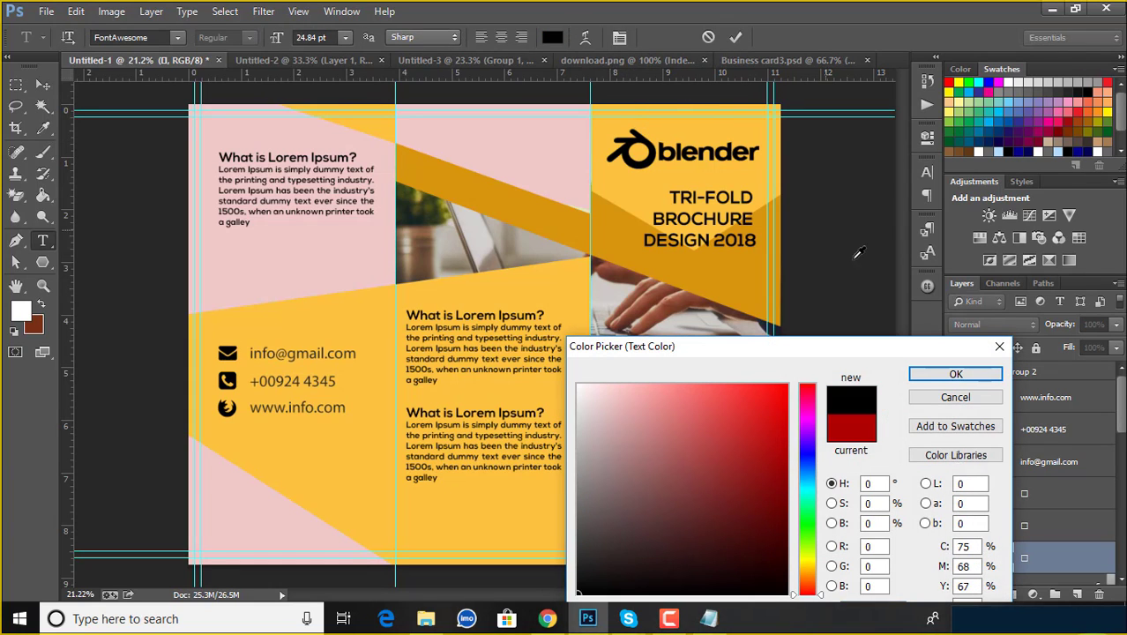
left_click(912, 376)
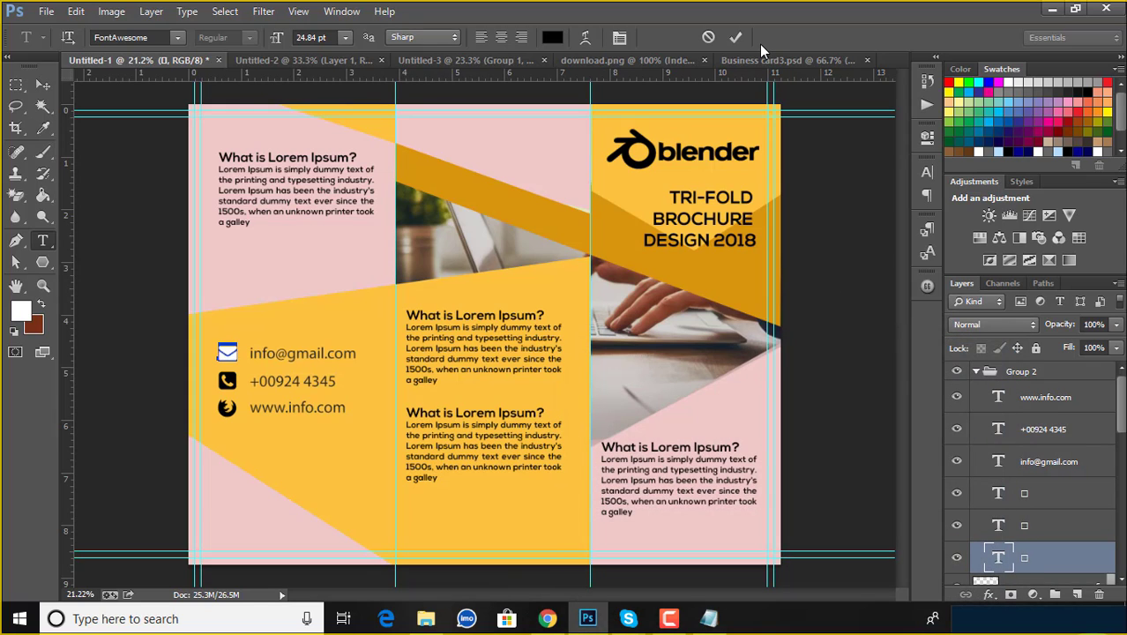
left_click(42, 84)
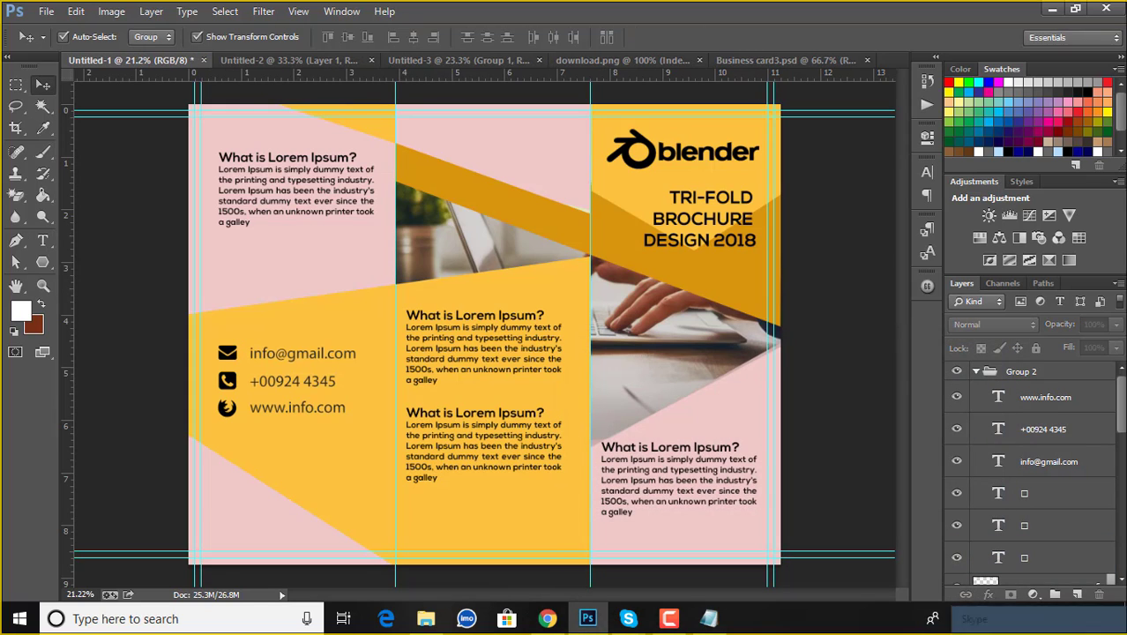
Close download.png, Business card3.psd and Untitled-3 without saving.
scroll(400, 231, "down", 1, "alt")
scroll(400, 231, "up", 1, "alt")
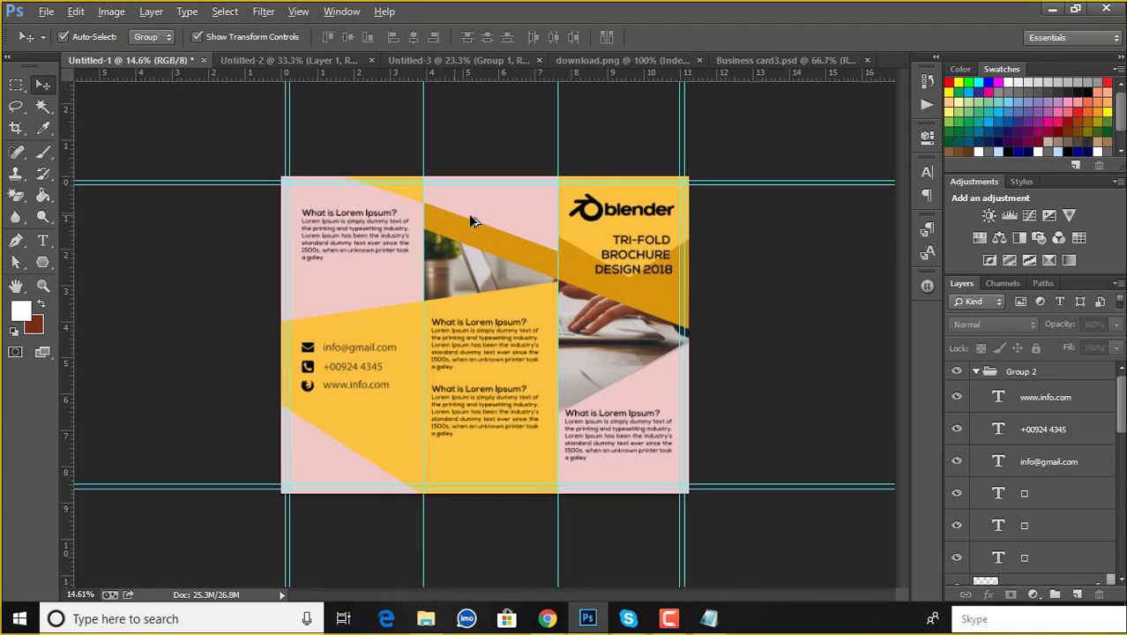
left_click(686, 59)
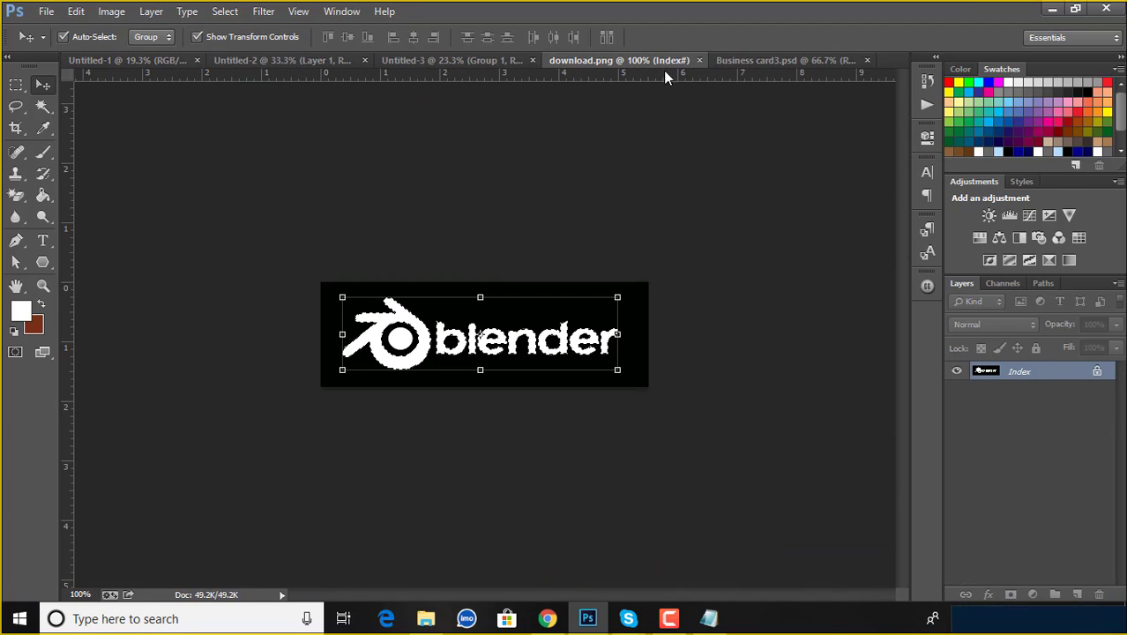
left_click(699, 60)
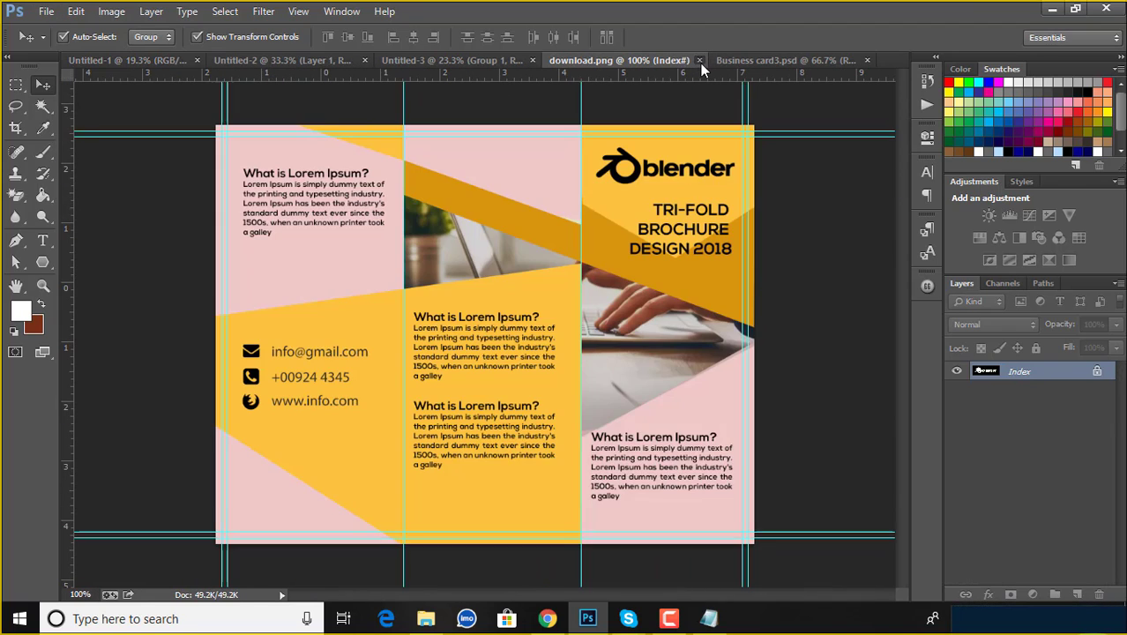
left_click(608, 60)
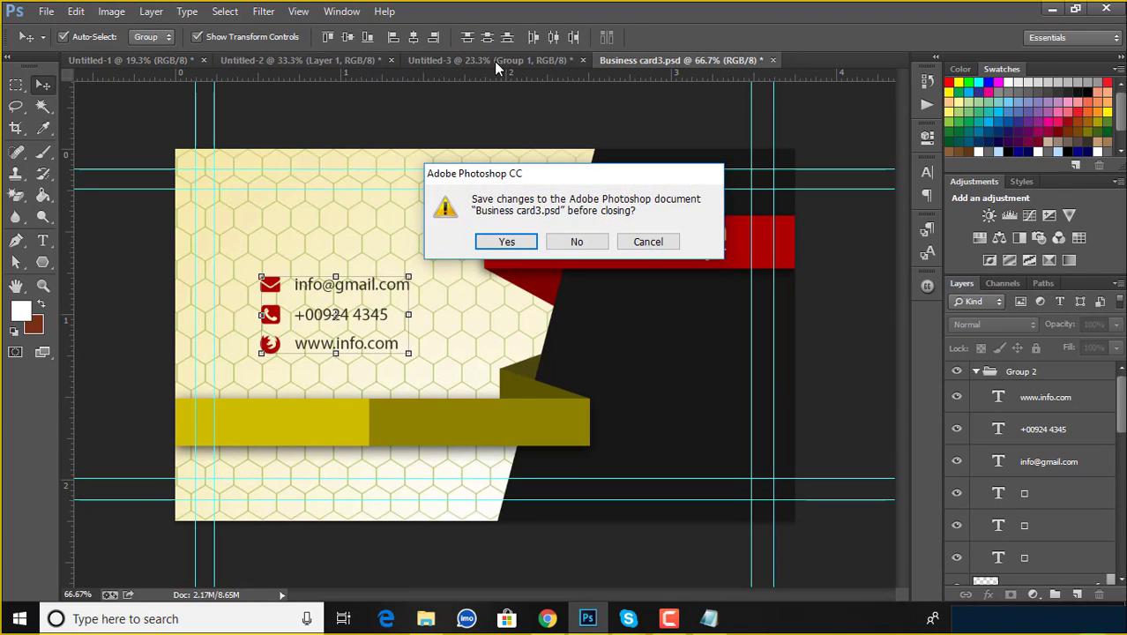
left_click(576, 242)
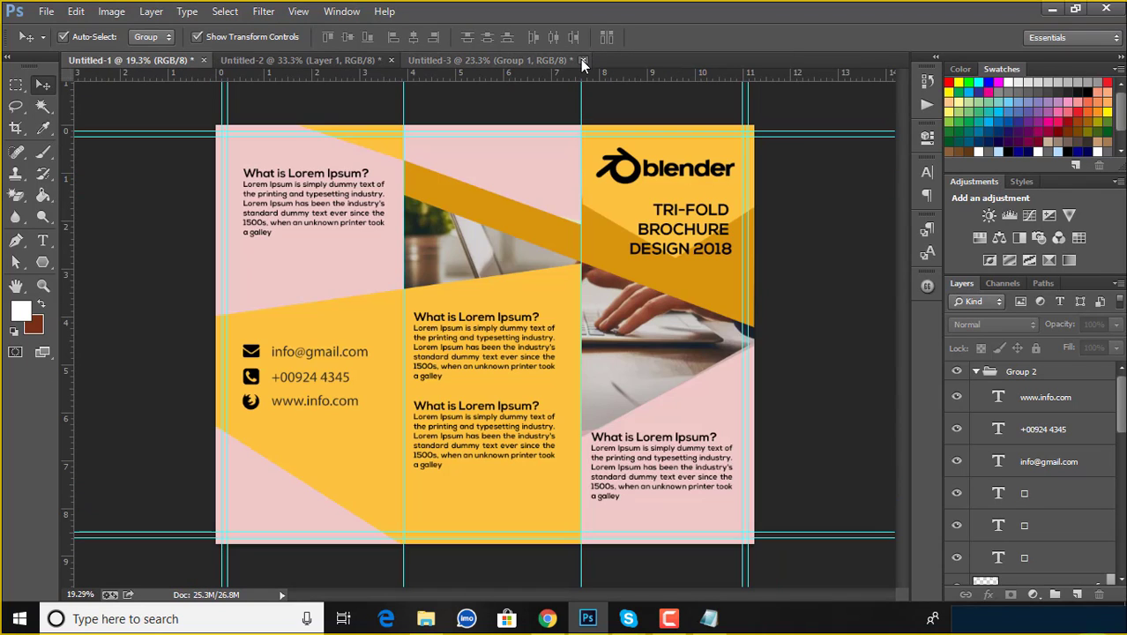
left_click(514, 61)
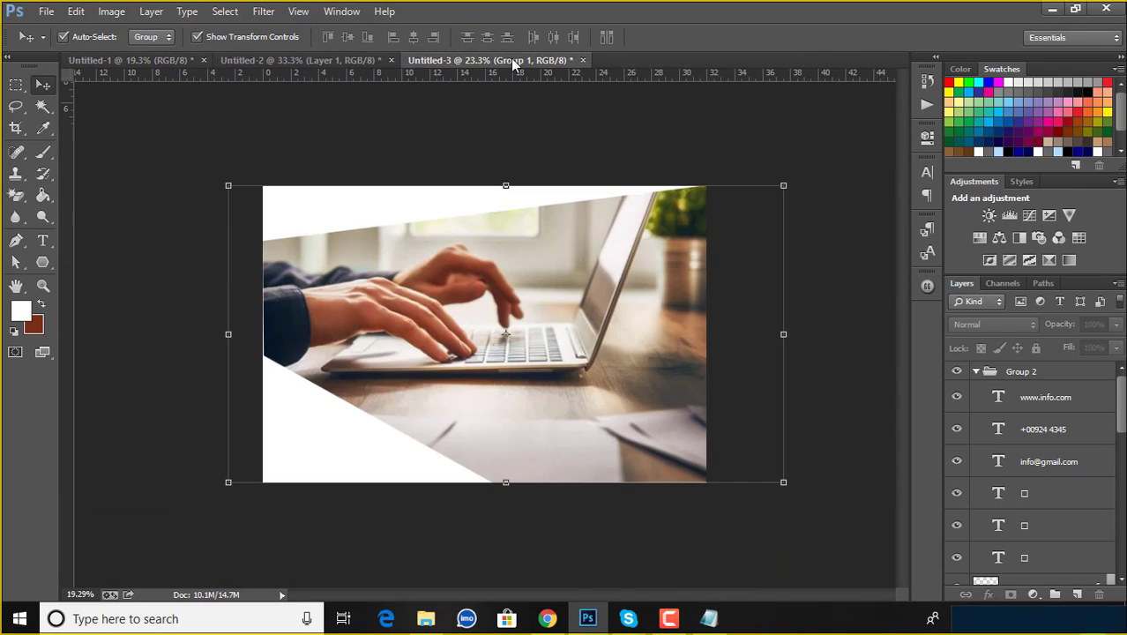
left_click(583, 59)
left_click(575, 240)
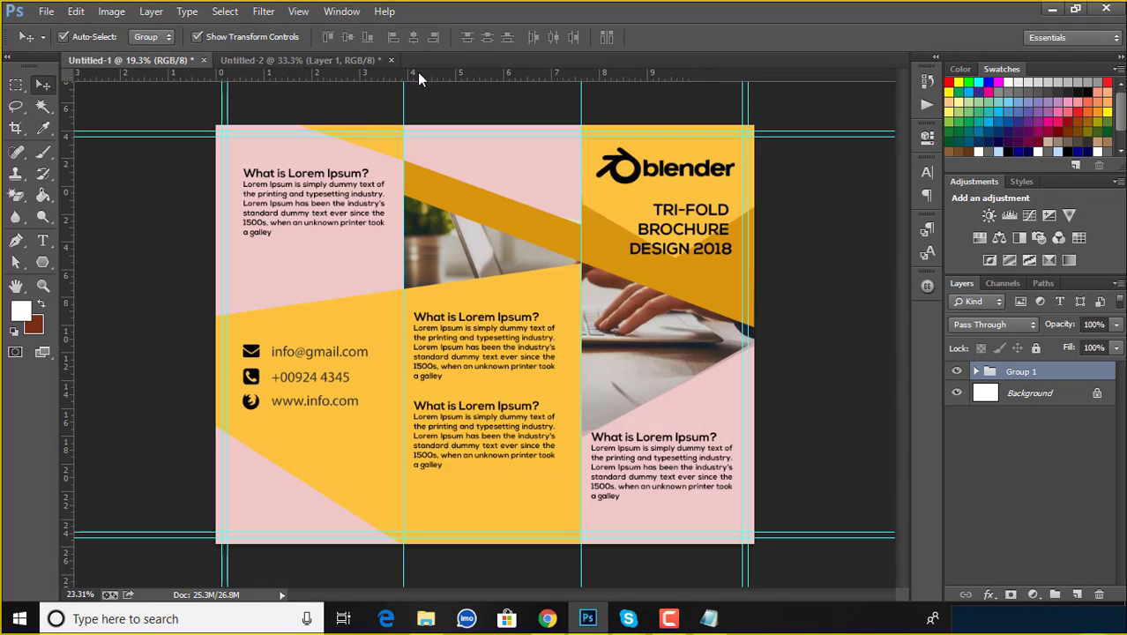
Zoom around the Untitled-2 reference layout, then return to the Untitled-1 brochure.
left_click(369, 59)
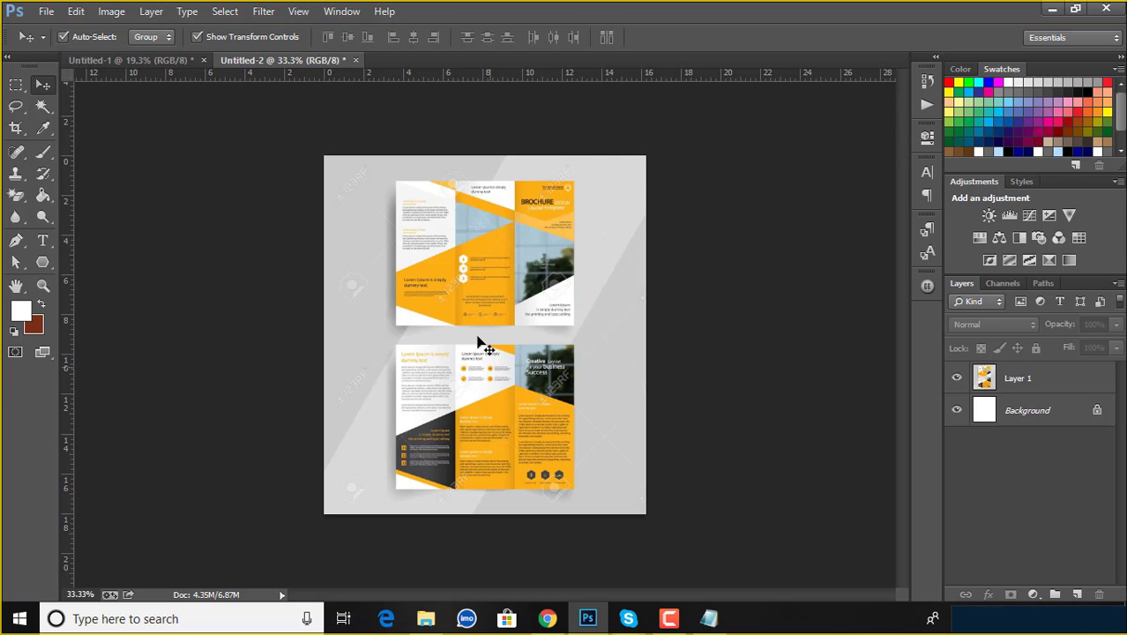
scroll(496, 287, "up", 2)
scroll(493, 273, "up", 2)
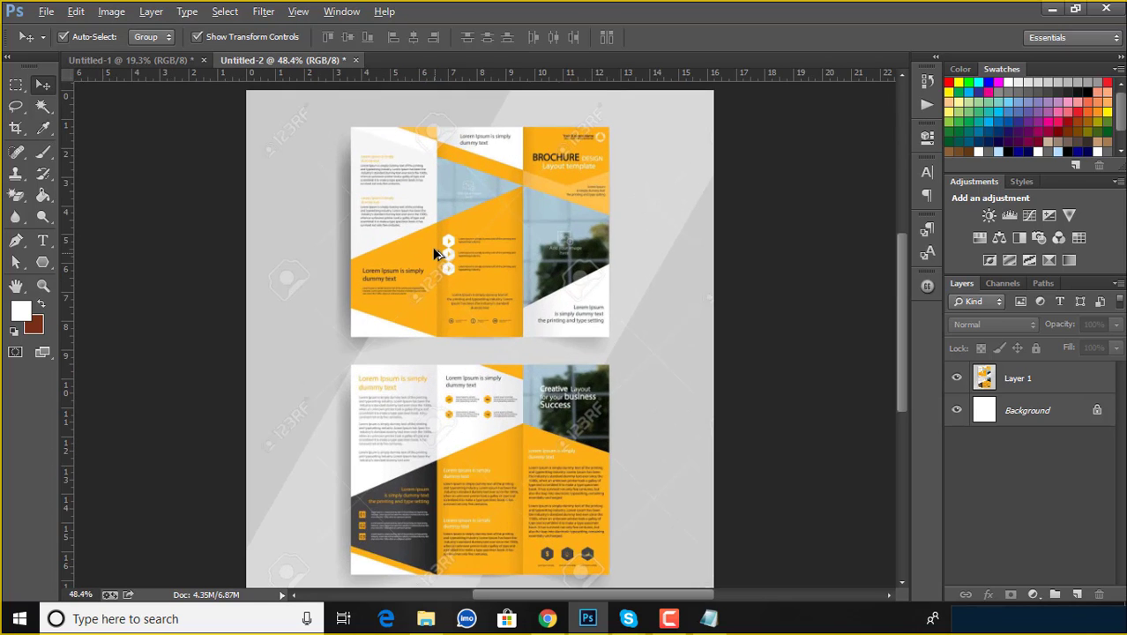
scroll(487, 251, "up", 2)
scroll(481, 227, "up", 2)
scroll(482, 232, "up", 2)
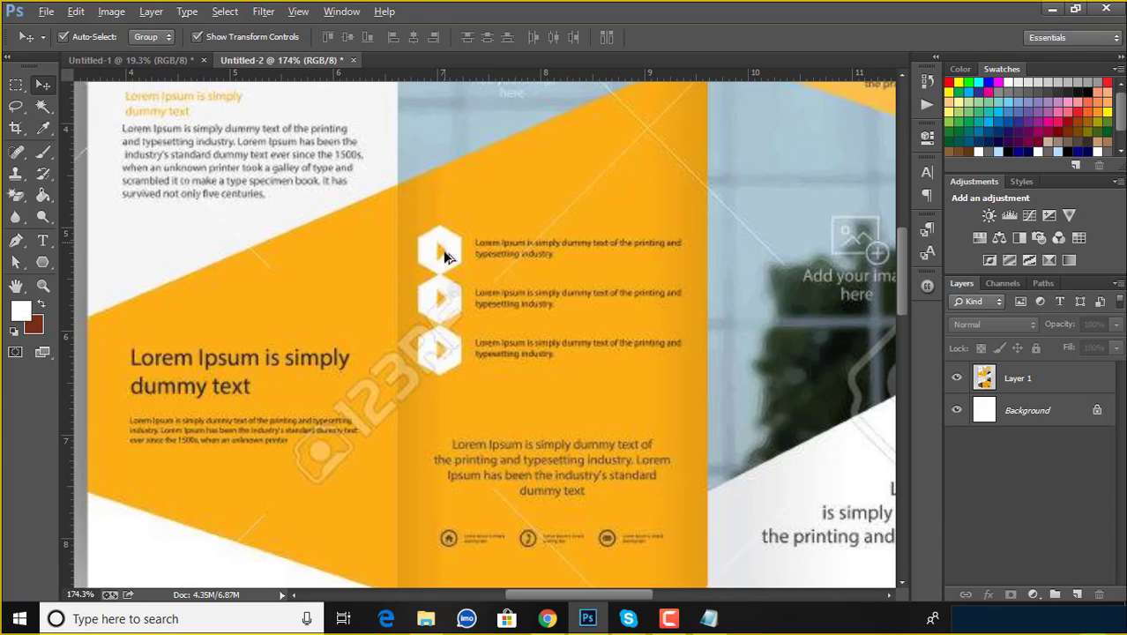
scroll(541, 547, "up", 1)
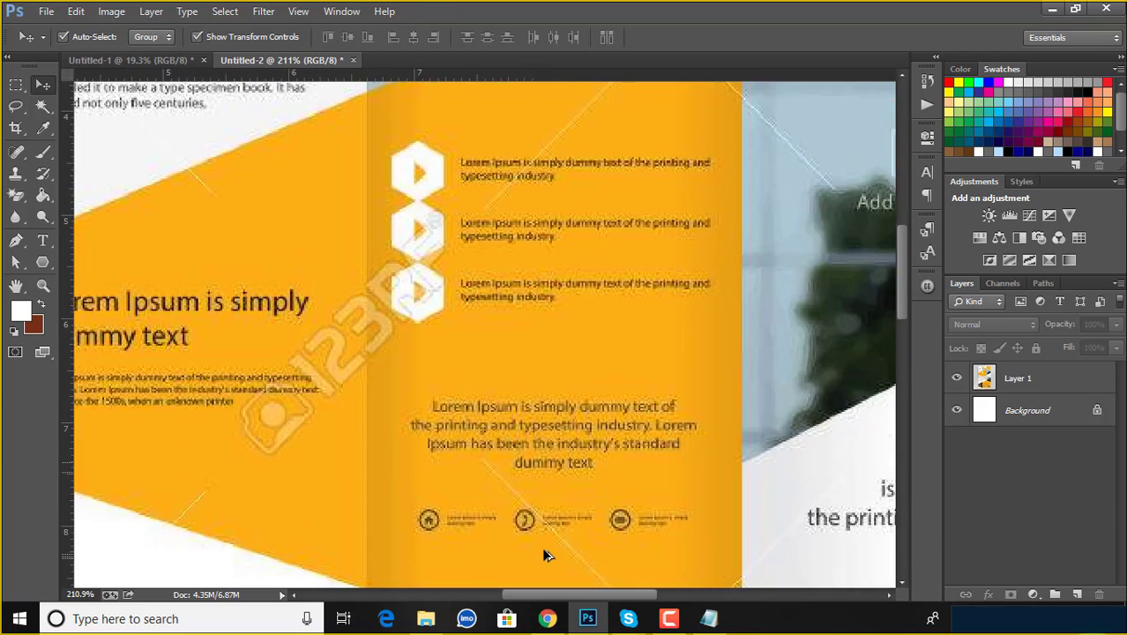
scroll(553, 527, "up", 1)
scroll(555, 532, "up", 1)
scroll(555, 531, "down", 3)
scroll(504, 392, "down", 2)
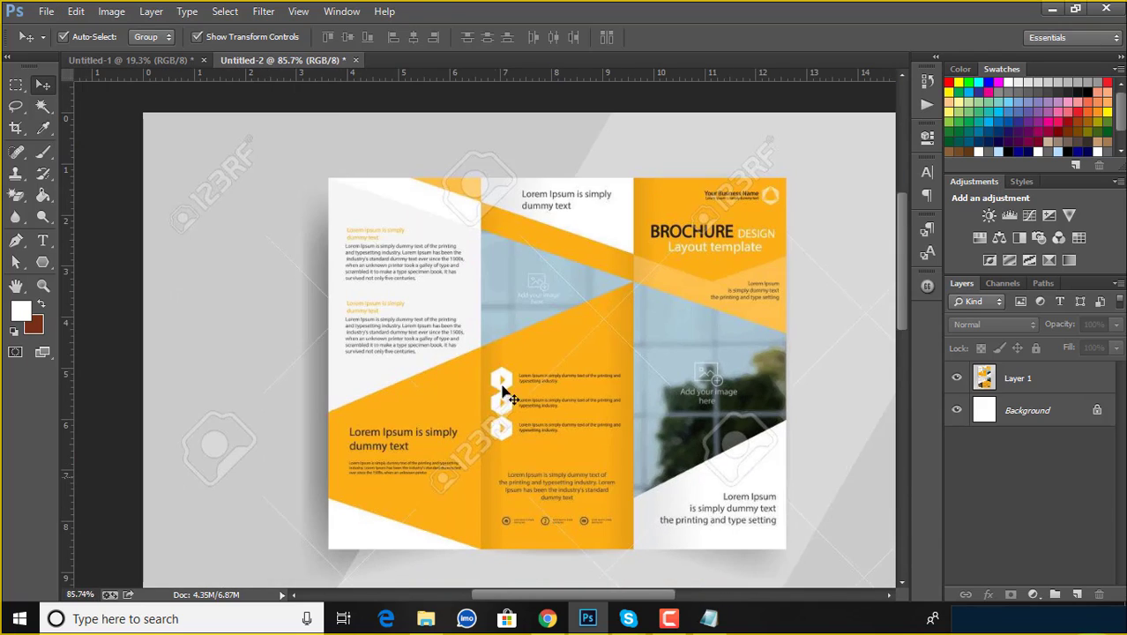
left_click(106, 60)
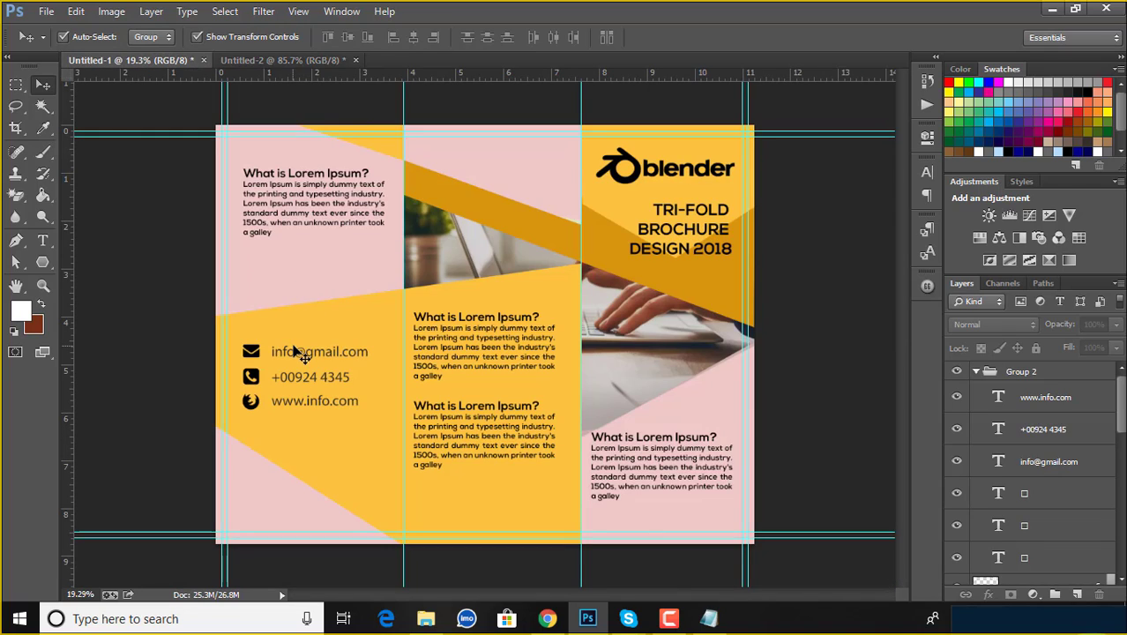
Ungroup the contact info layers, undoing an accidental background shape move.
left_click(298, 352)
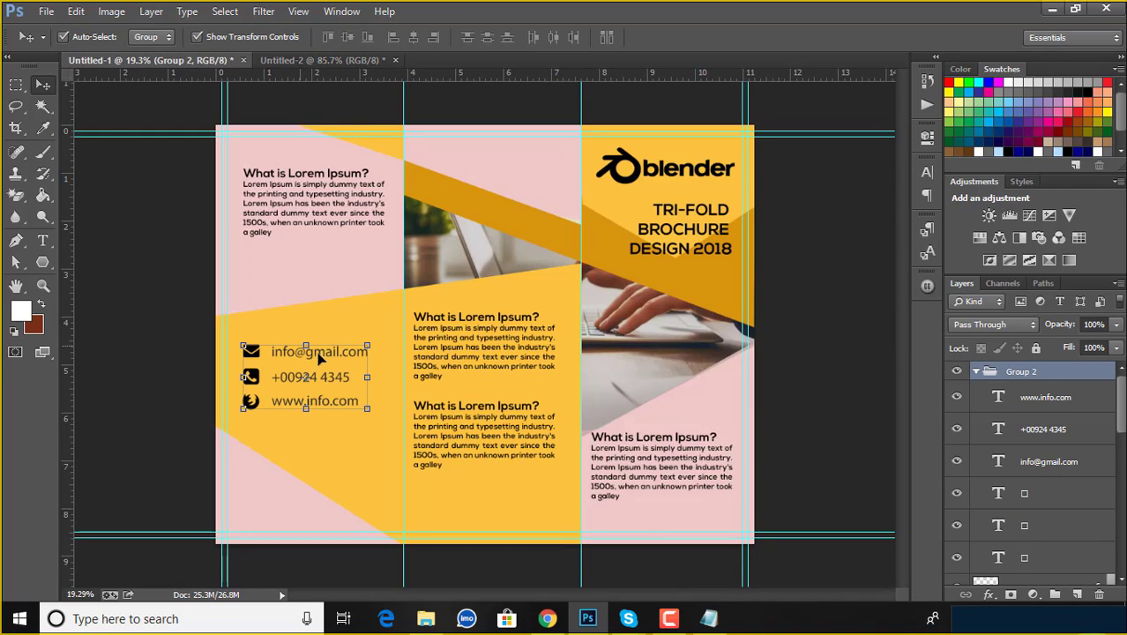
left_click(977, 372)
right_click(1051, 372)
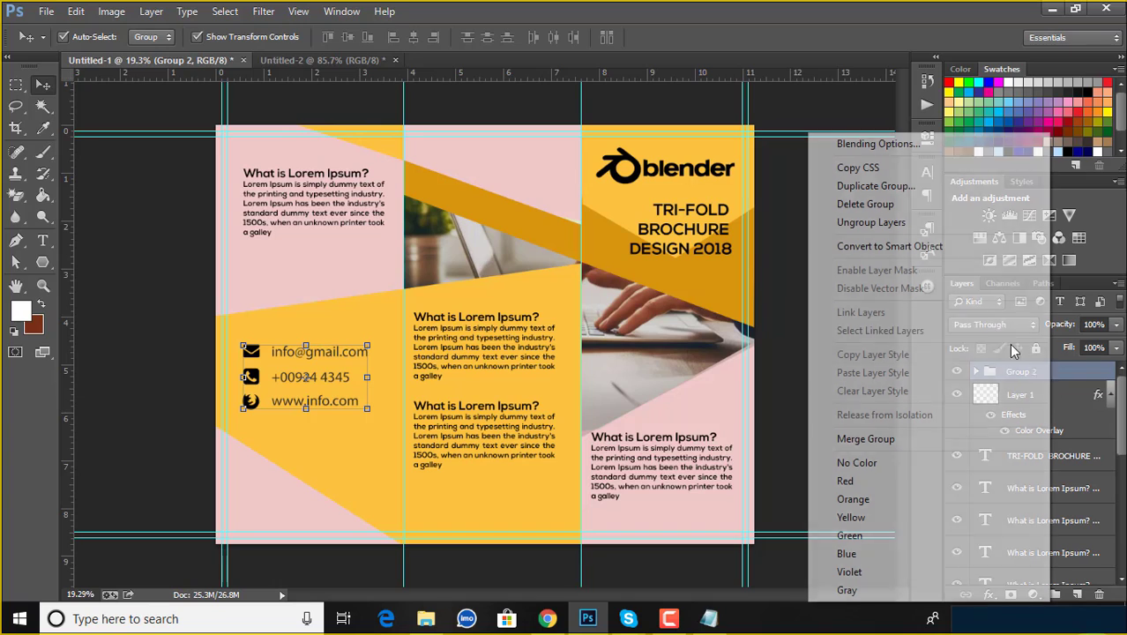
left_click(871, 222)
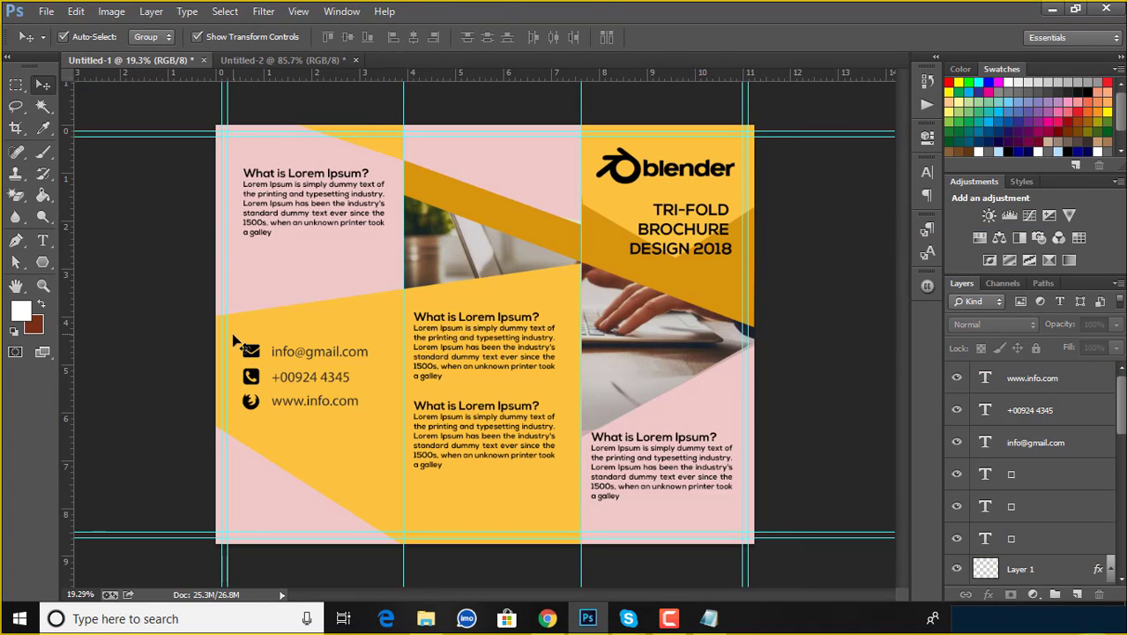
left_click_drag(234, 340, 251, 308)
key("ctrl+z")
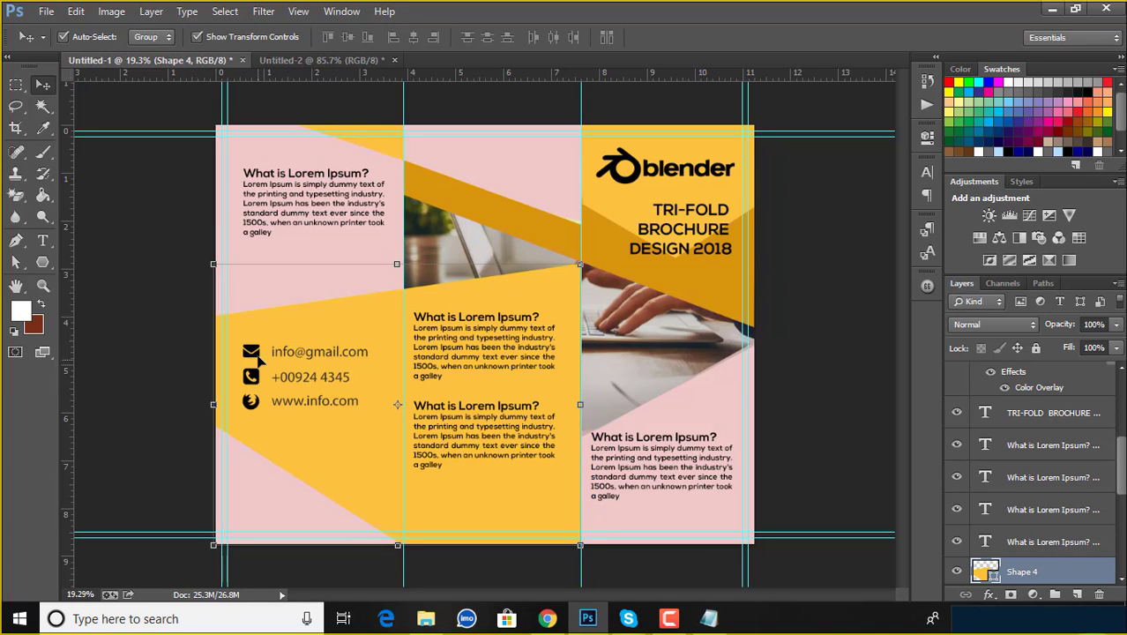
left_click(144, 345)
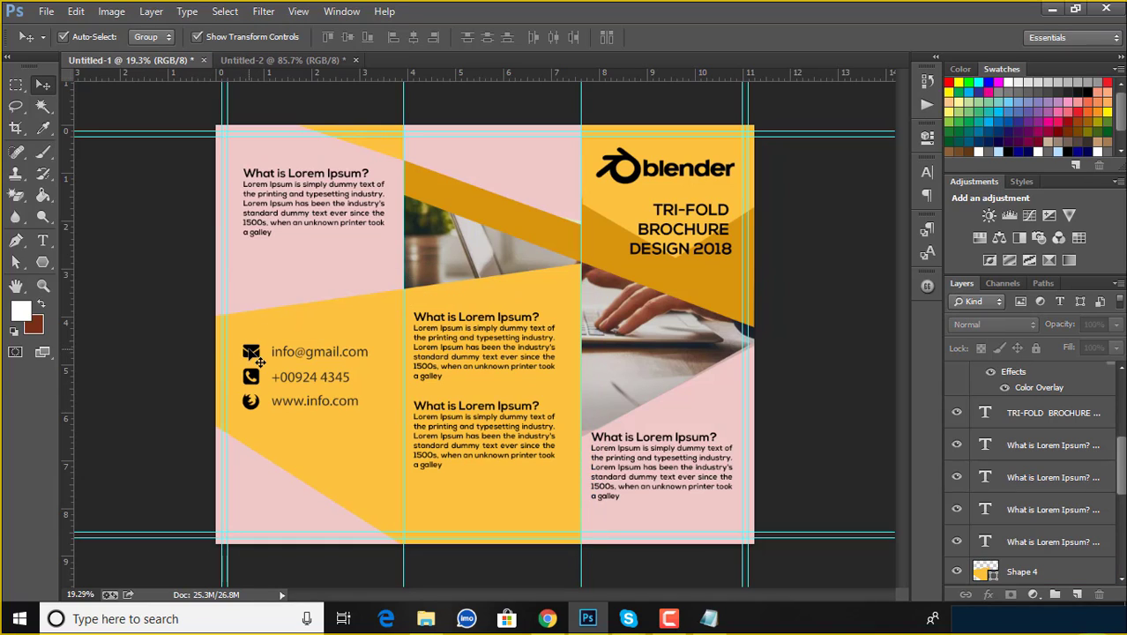
Place copies of the envelope icon and email text at the bottom of the middle panel.
left_click_drag(256, 360, 421, 509)
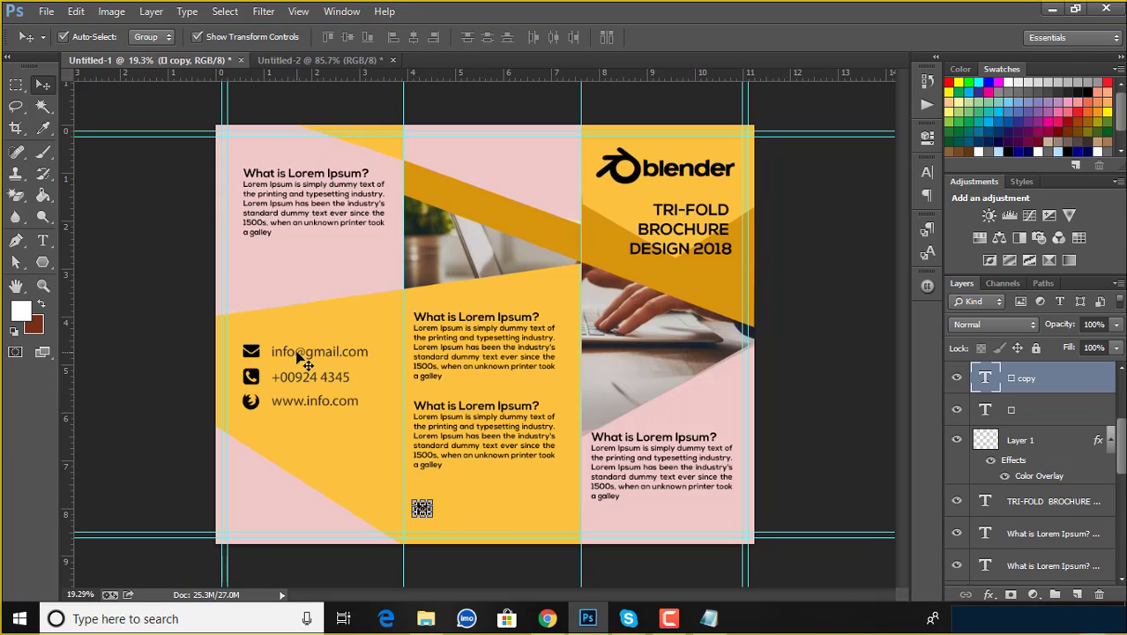
left_click_drag(298, 356, 464, 518)
scroll(468, 546, "up", 5)
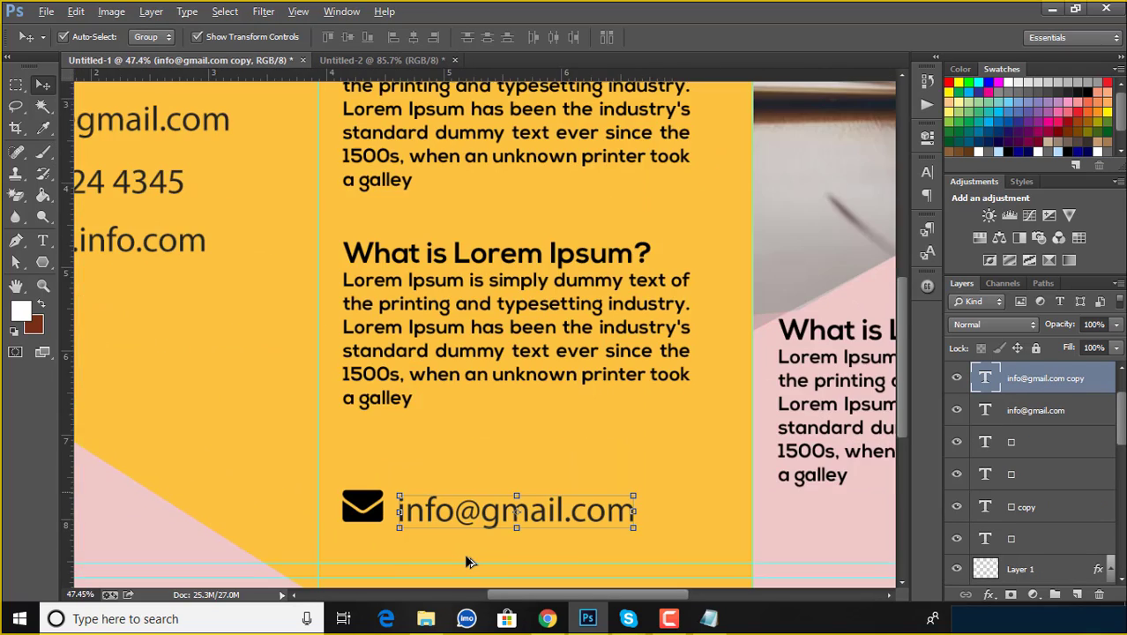
scroll(467, 562, "up", 1)
scroll(478, 558, "up", 1)
Shrink the copied envelope icon to about 38%.
left_click(297, 455)
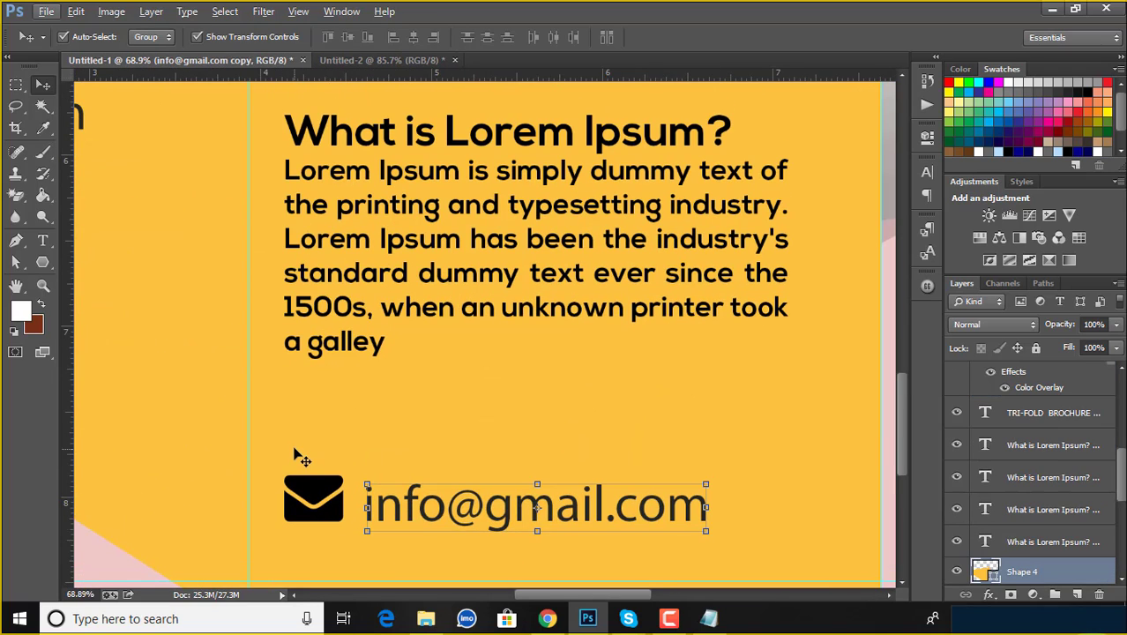
left_click(313, 498)
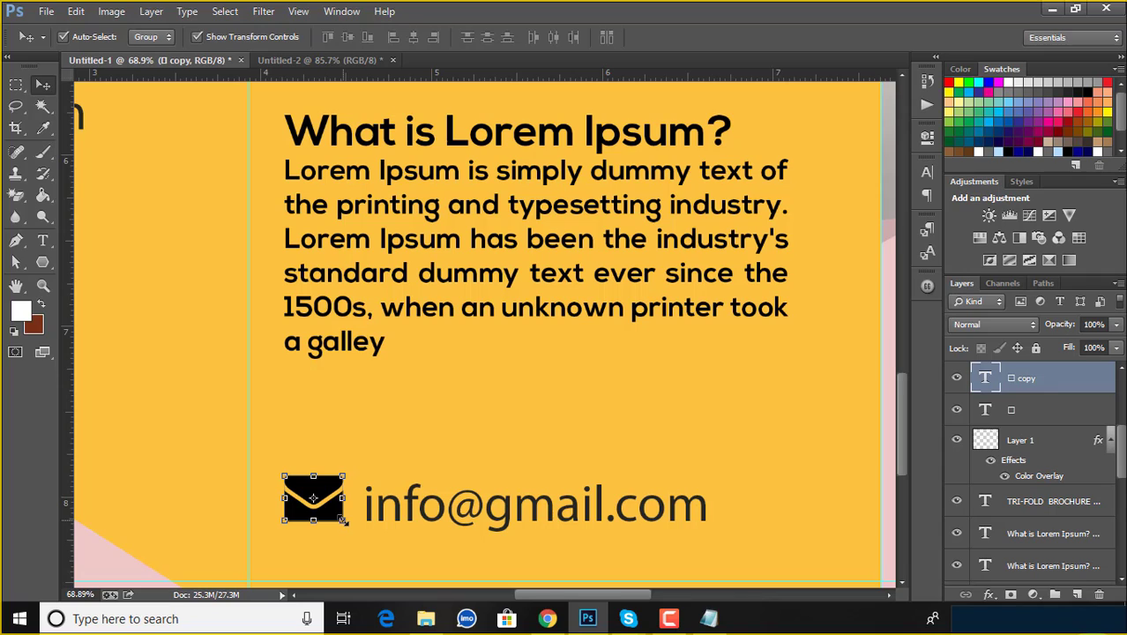
left_click_drag(342, 520, 342, 525)
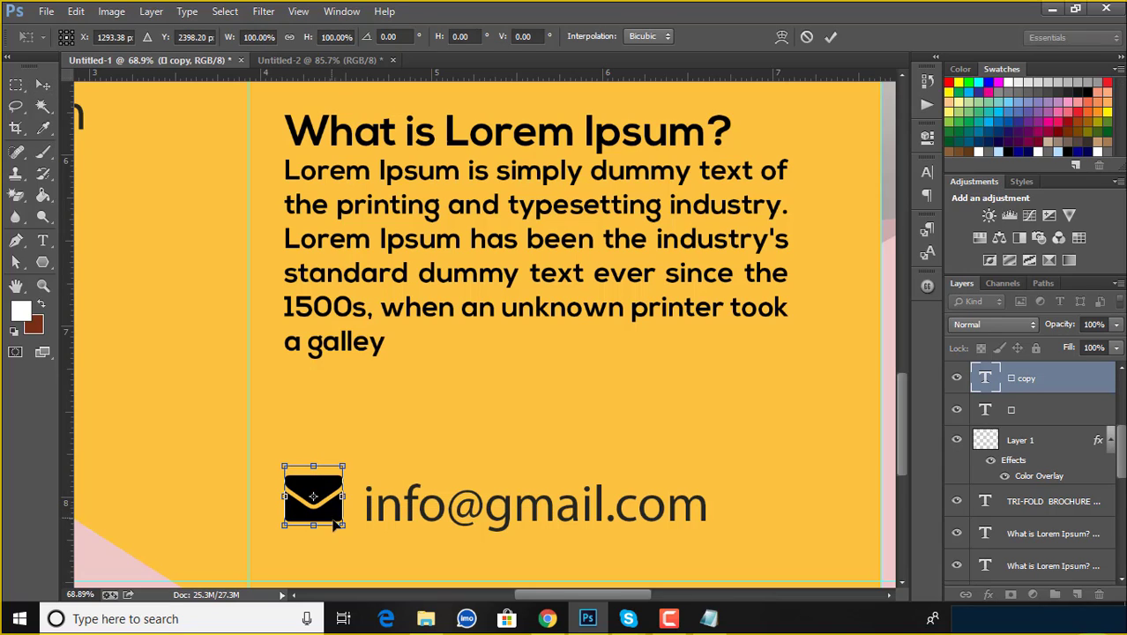
left_click_drag(343, 522, 311, 491)
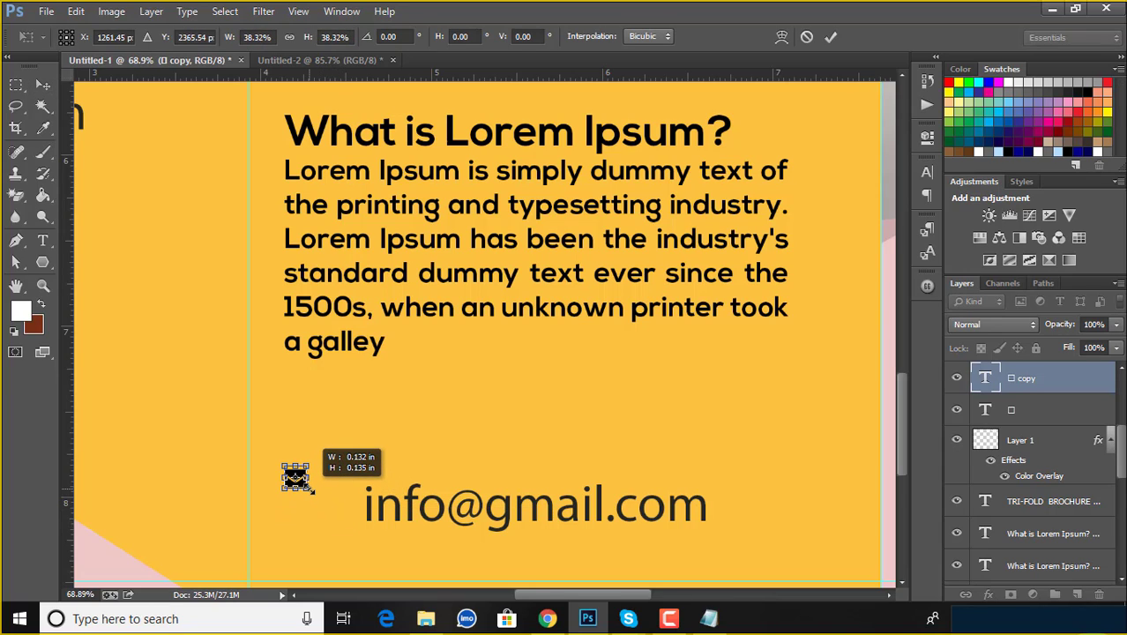
left_click(833, 36)
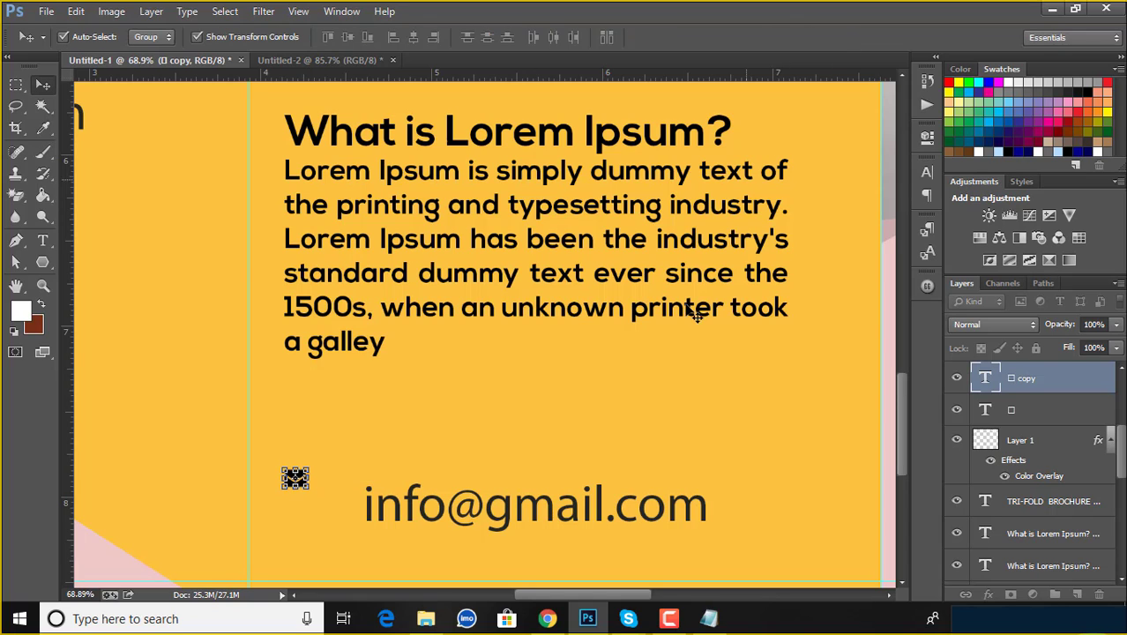
Shrink the copied email text and line it up beside the envelope.
left_click_drag(518, 516, 469, 487)
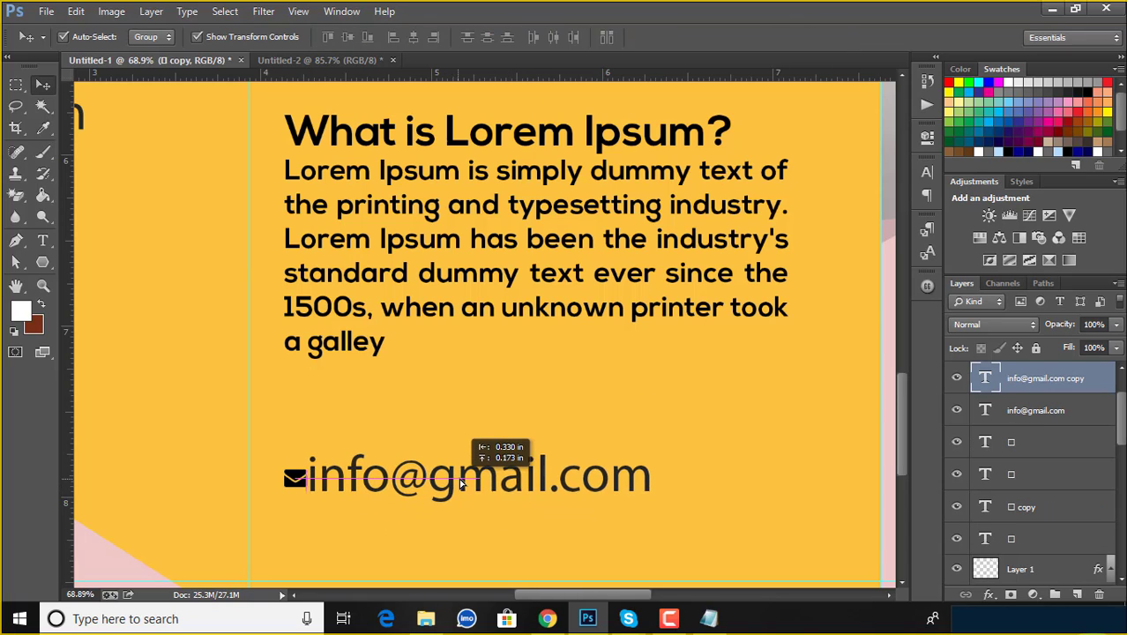
left_click_drag(655, 501, 449, 423)
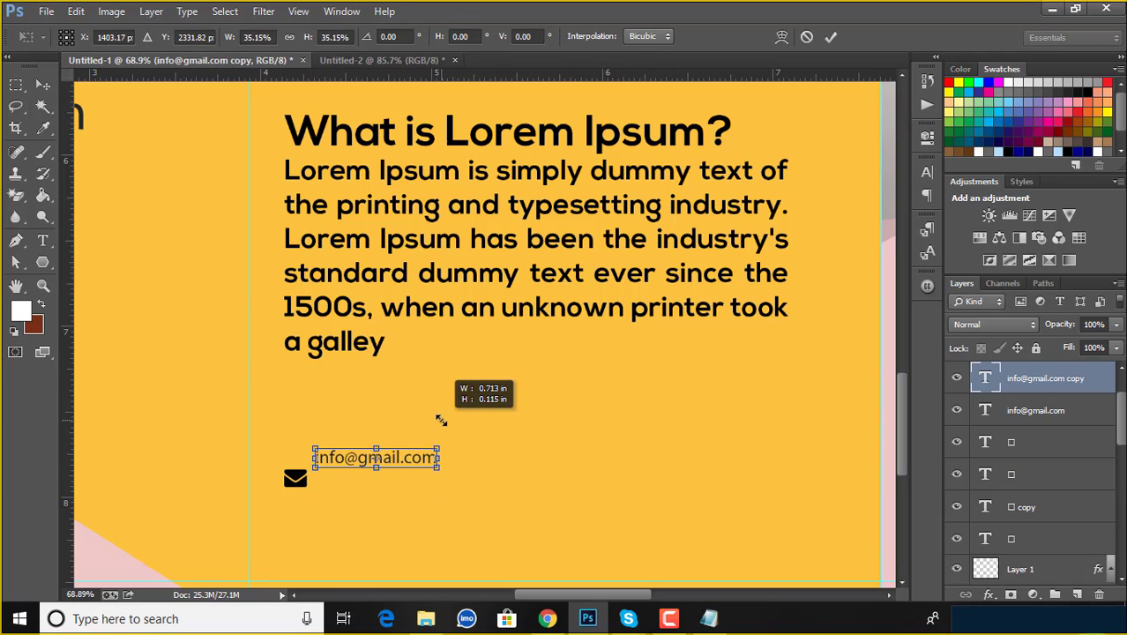
left_click_drag(448, 423, 422, 413)
left_click(829, 37)
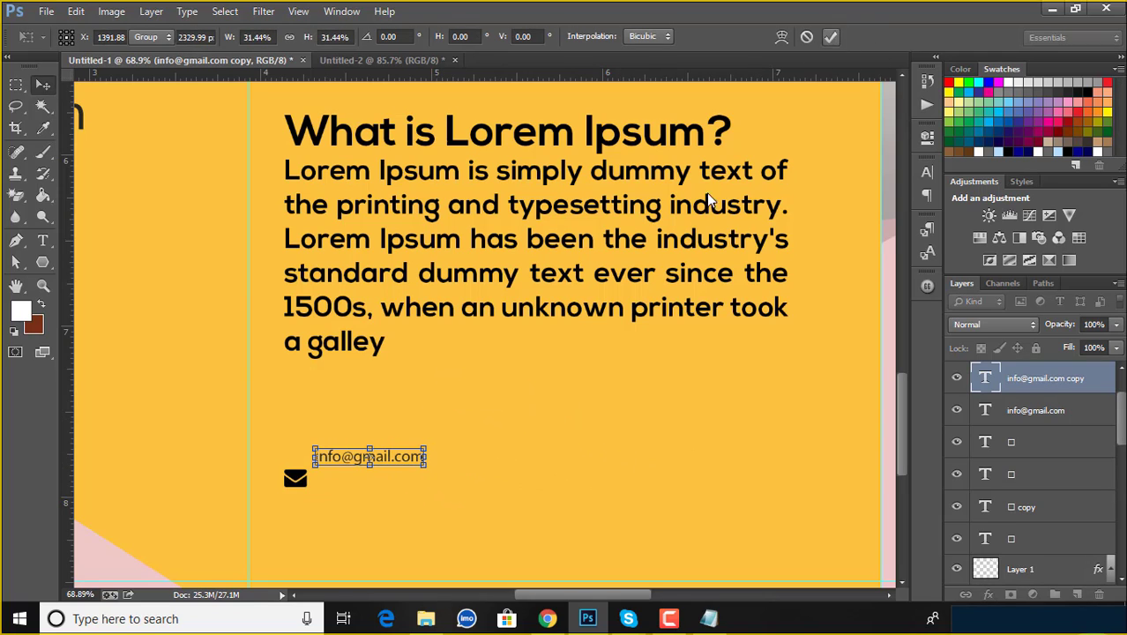
left_click(525, 390)
left_click_drag(368, 464, 365, 487)
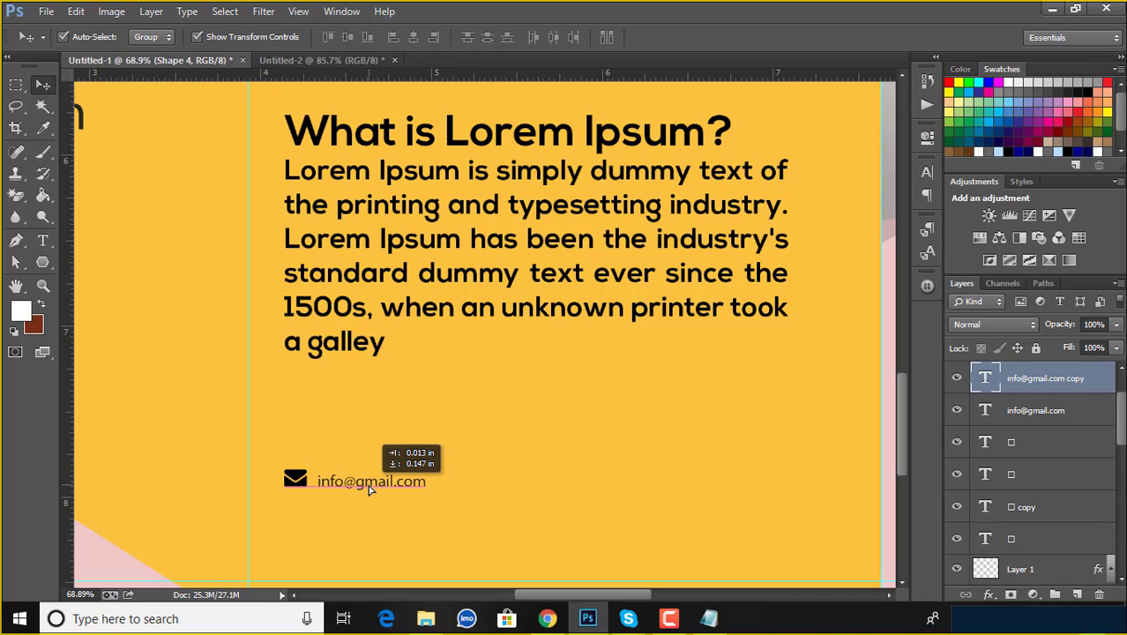
Shrink the envelope icon slightly and reposition the email text beside it.
scroll(300, 496, "up", 2)
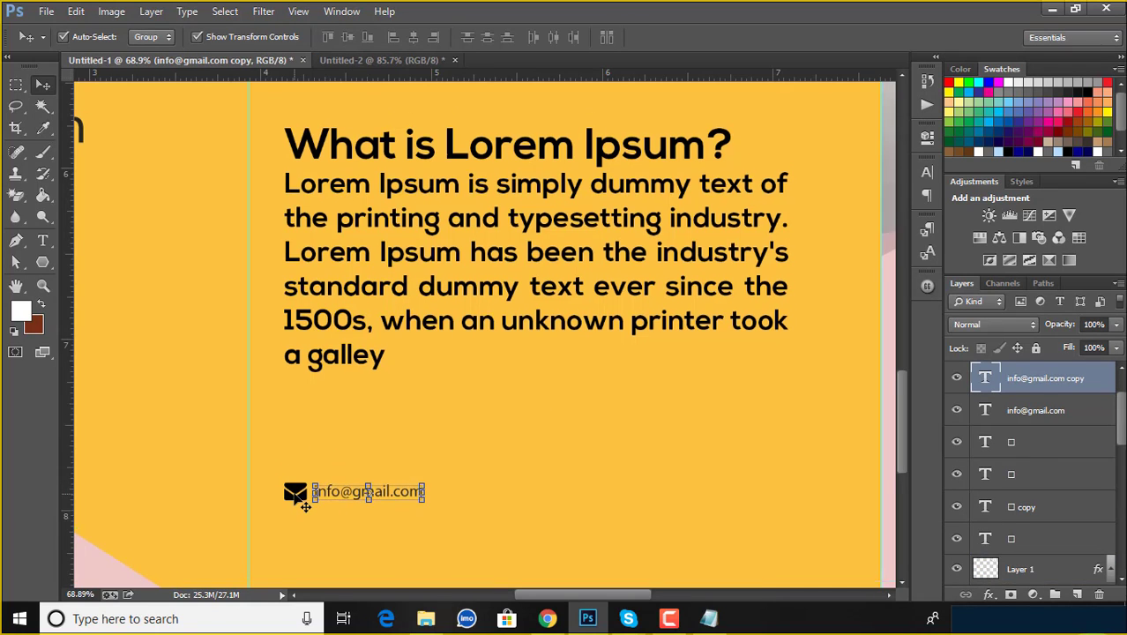
scroll(301, 496, "up", 2)
scroll(300, 495, "up", 3)
left_click(300, 494)
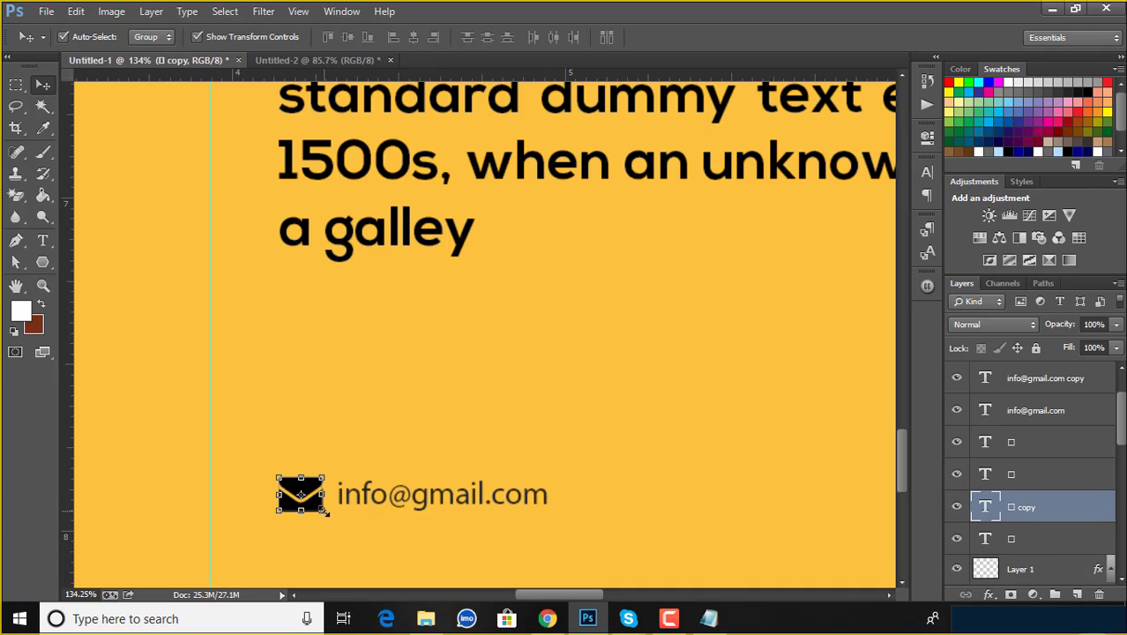
left_click_drag(324, 509, 315, 507)
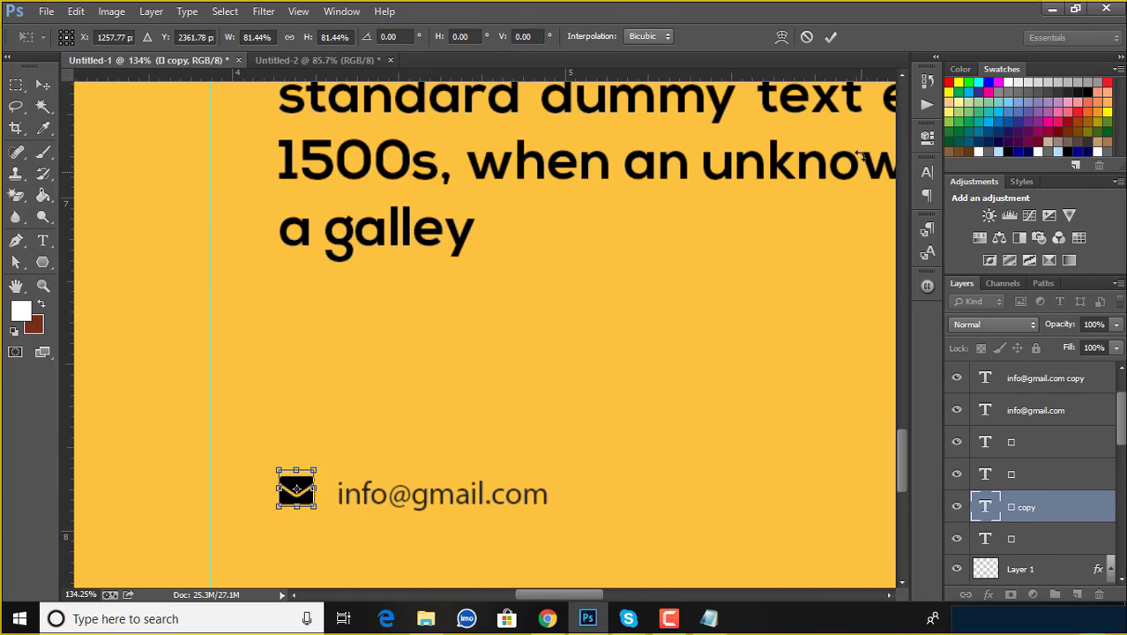
left_click(829, 37)
left_click(396, 487)
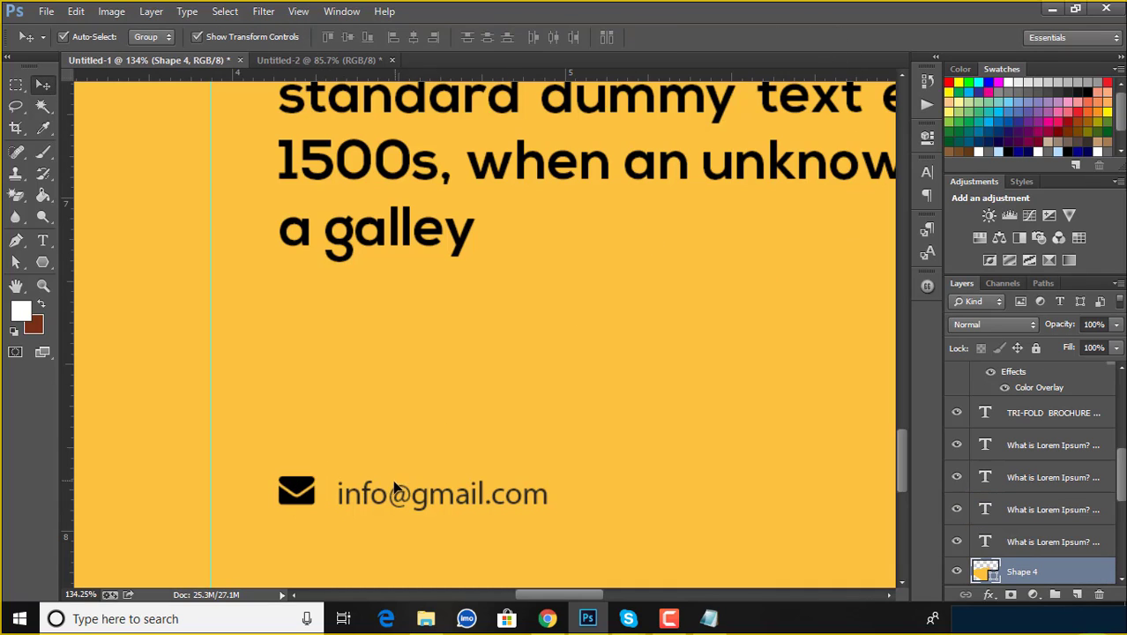
left_click_drag(378, 499, 370, 497)
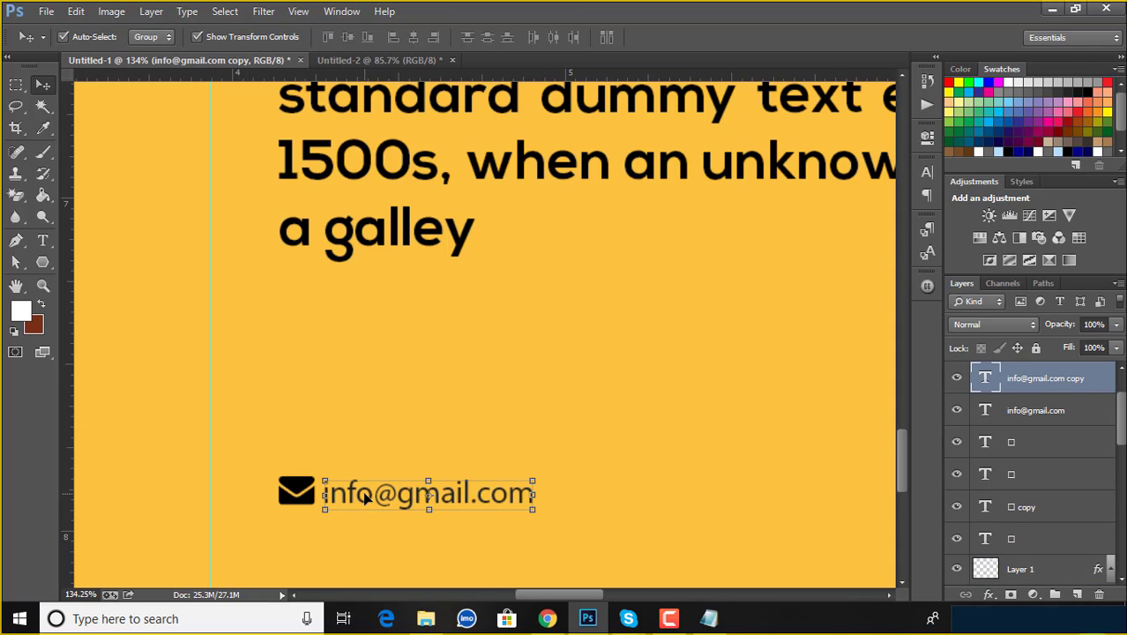
Locate the small email text and envelope icon layers among the contact layers.
scroll(369, 496, "down", 2)
scroll(369, 496, "down", 1)
scroll(627, 477, "down", 1)
scroll(627, 477, "down", 2)
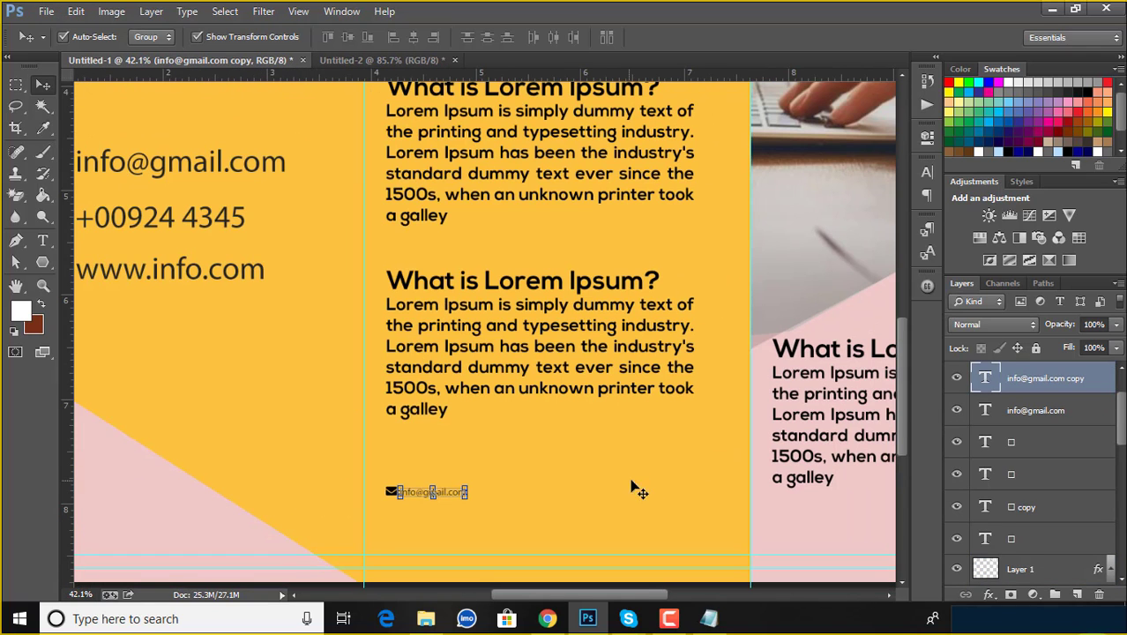
left_click(1067, 411)
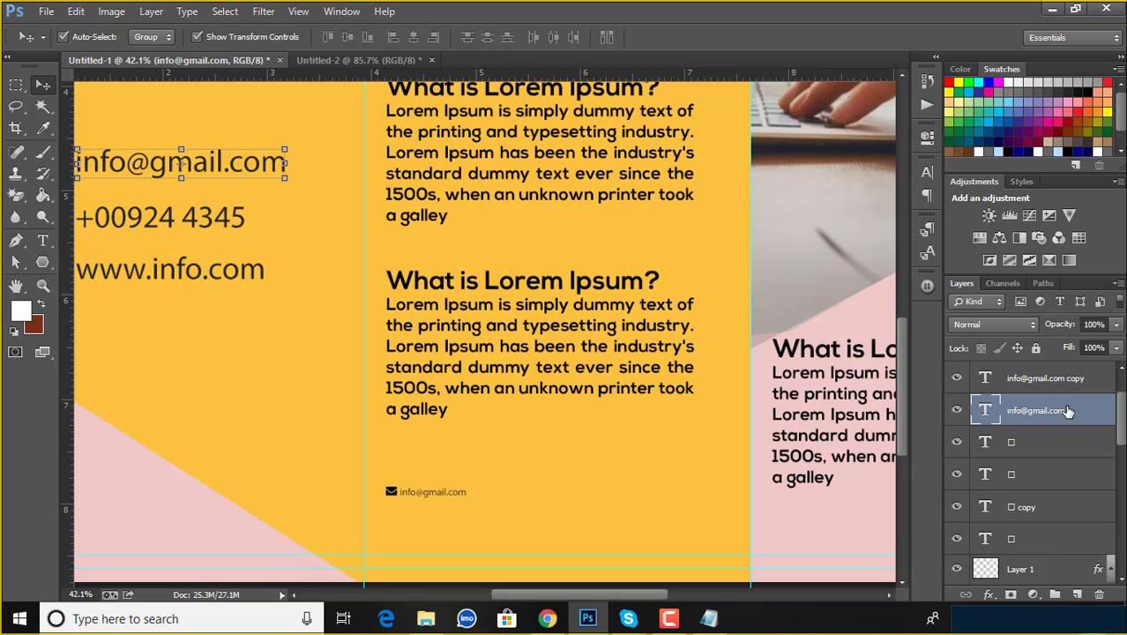
left_click(1068, 379)
scroll(1068, 379, "up", 1)
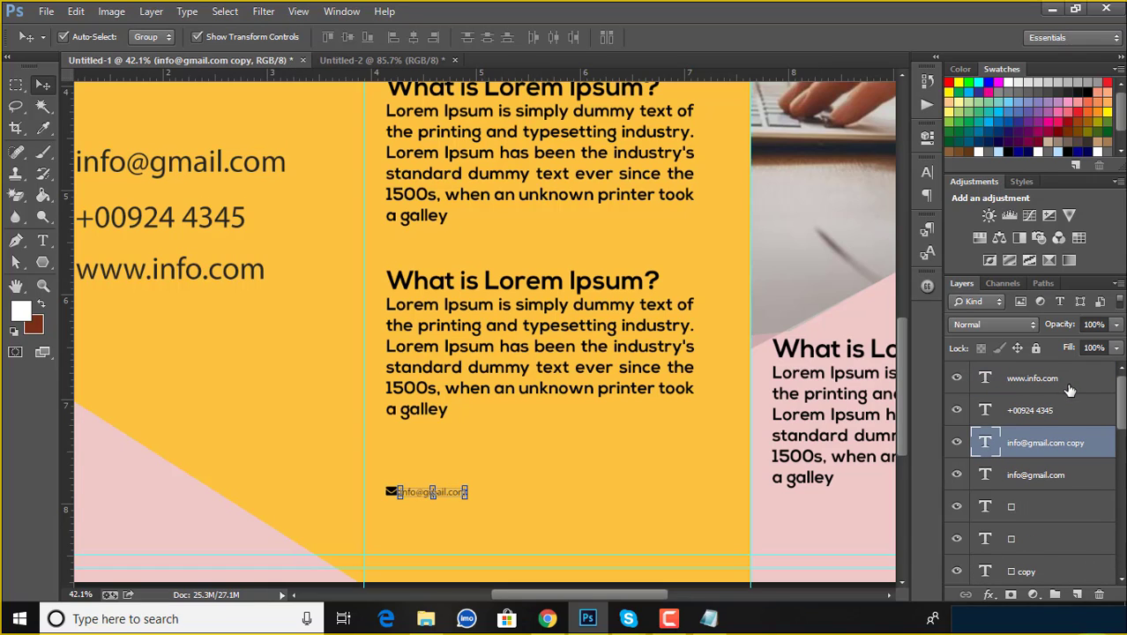
left_click(1012, 511)
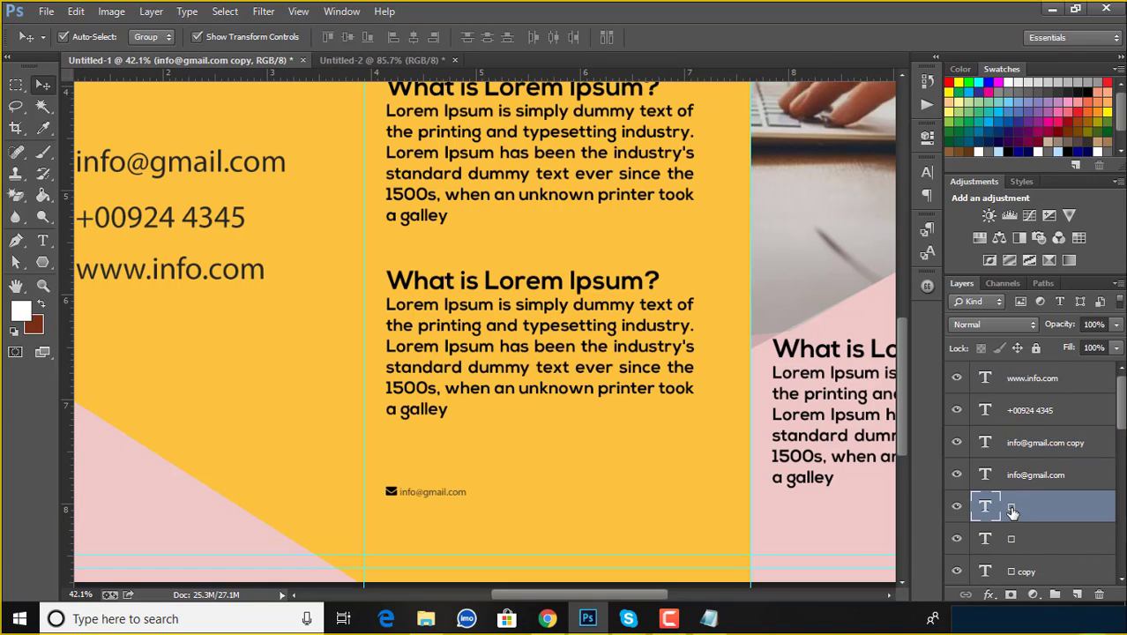
left_click(389, 492)
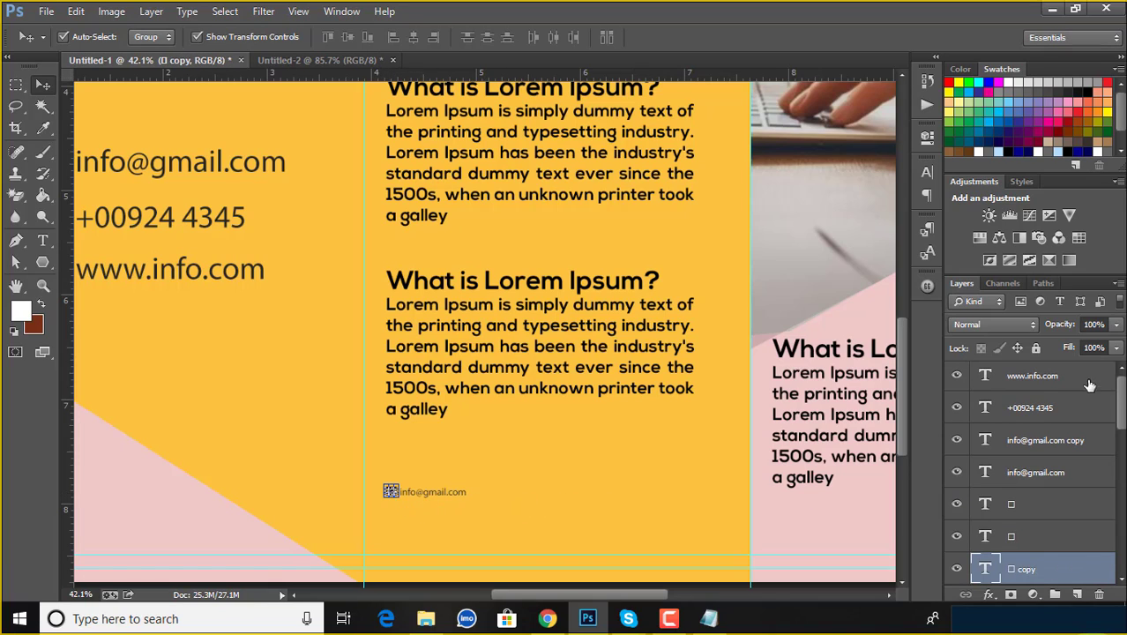
Select the small envelope and small email text layers together, deselecting the other contact layers.
left_click(1056, 377, "shift")
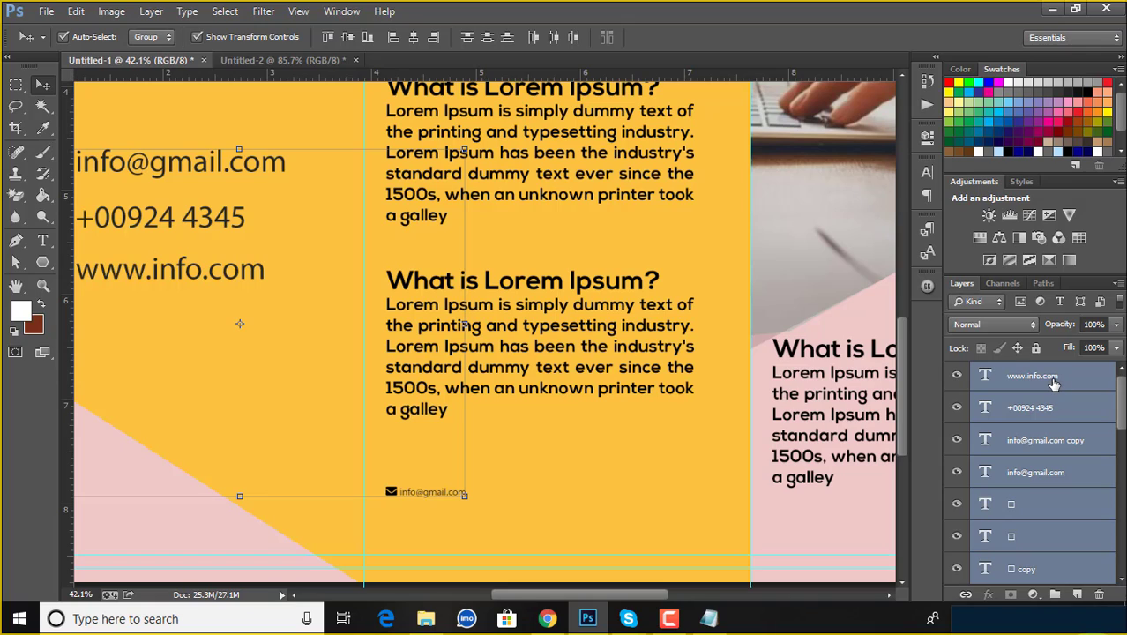
left_click(1053, 381, "ctrl")
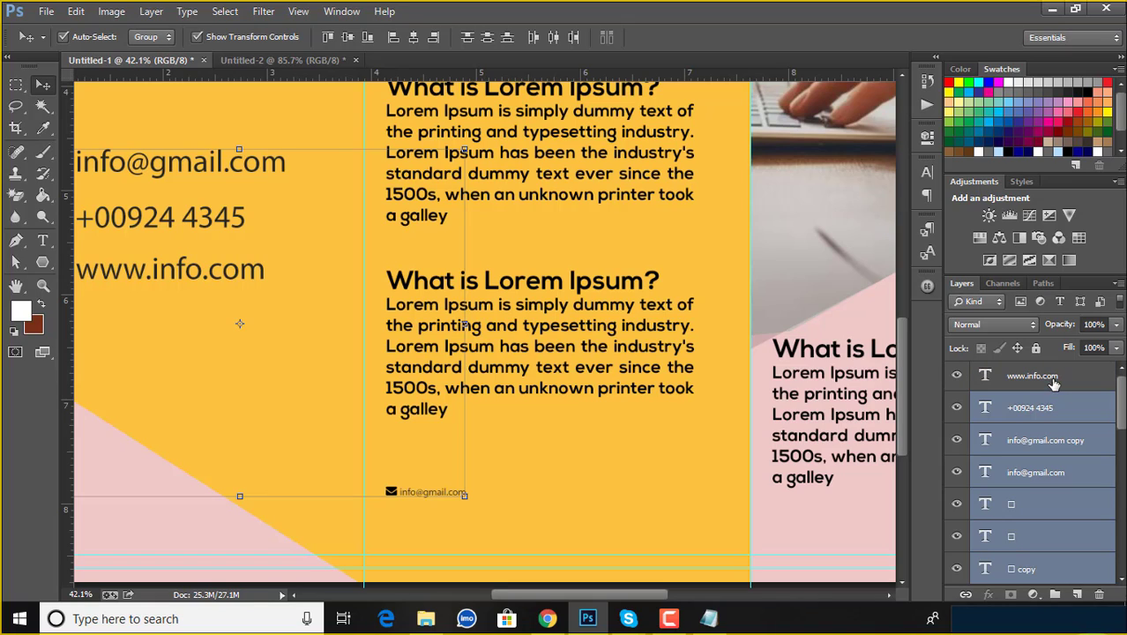
left_click(1049, 406, "ctrl")
left_click(1045, 445, "ctrl")
left_click(1037, 478, "ctrl")
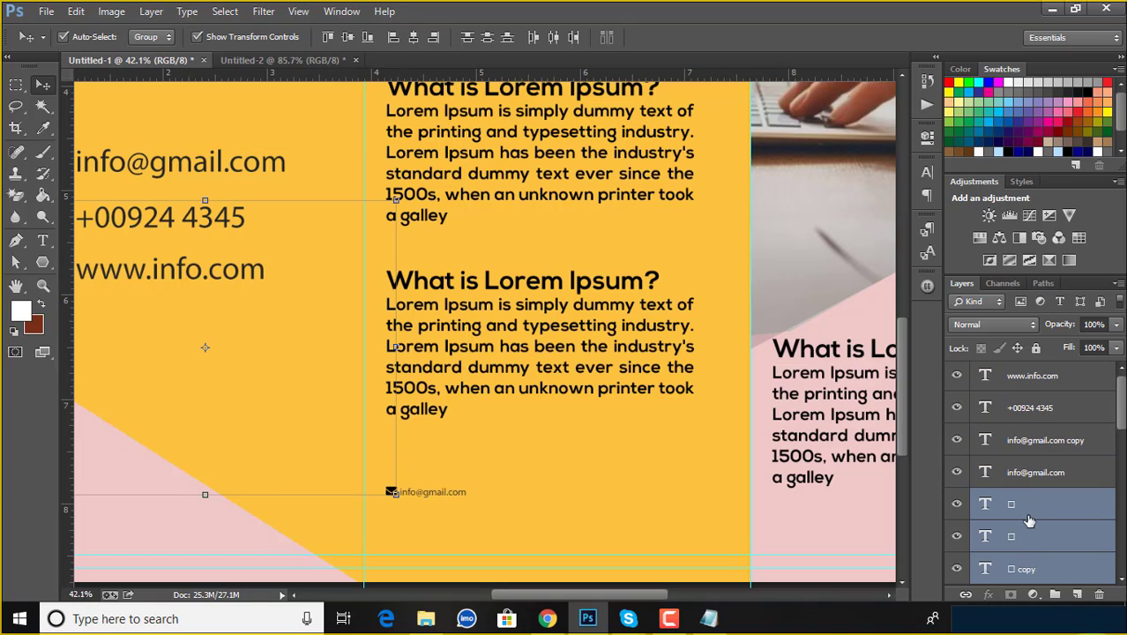
left_click(1028, 513, "ctrl")
left_click(1022, 546, "ctrl")
left_click(1069, 445, "ctrl")
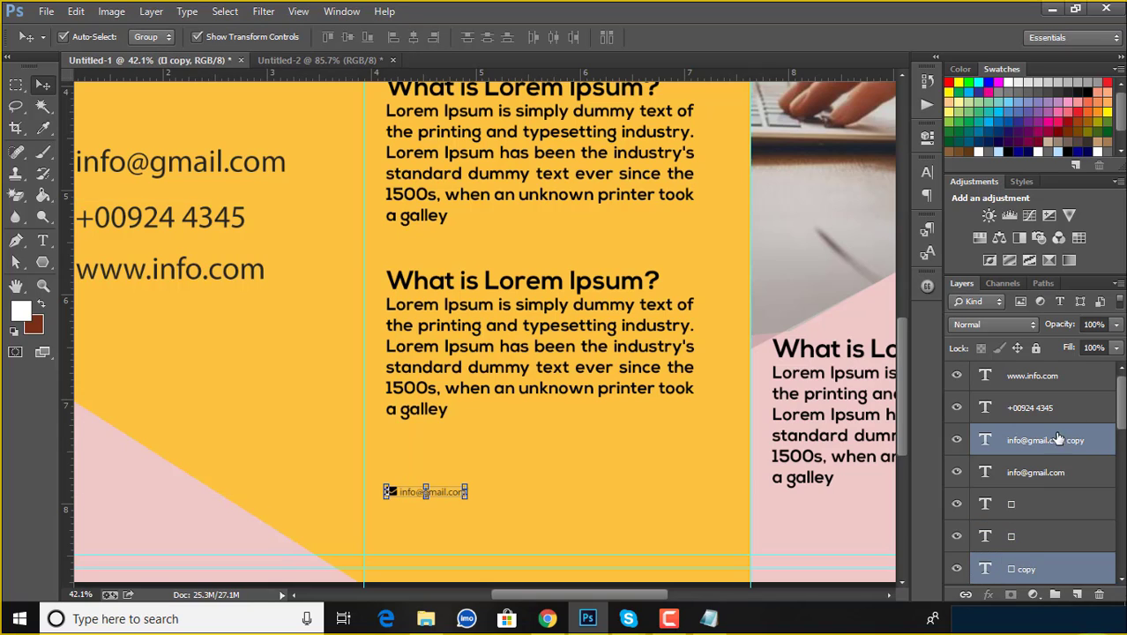
Group the envelope icon with its email text and duplicate the group to the right.
key("ctrl+g")
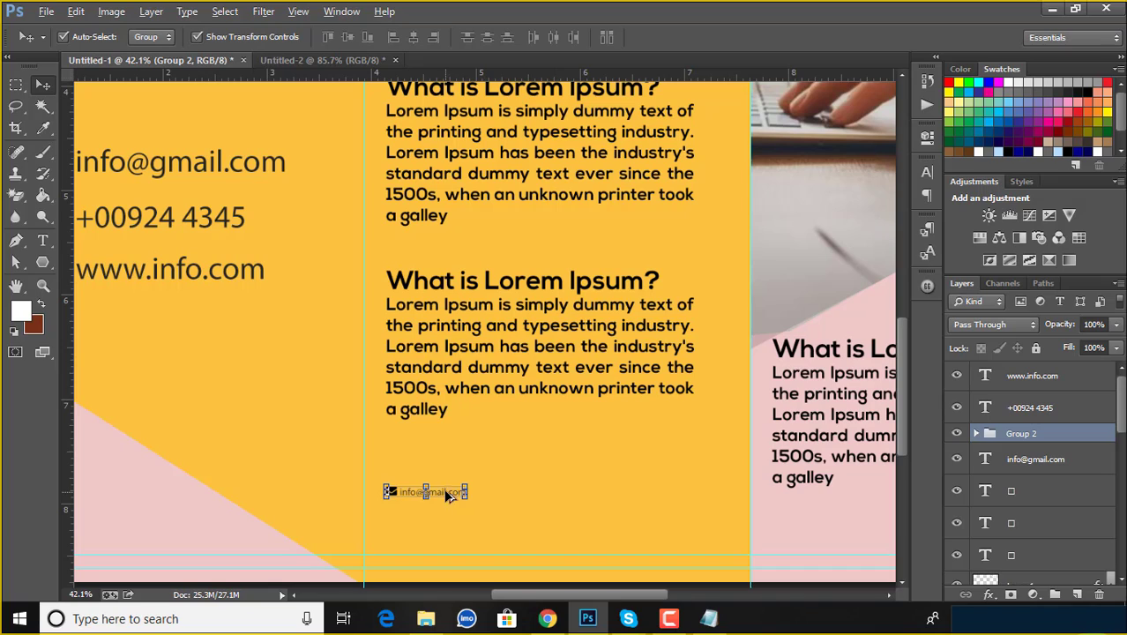
left_click_drag(447, 496, 529, 499)
key("ctrl+z")
left_click_drag(439, 496, 530, 496)
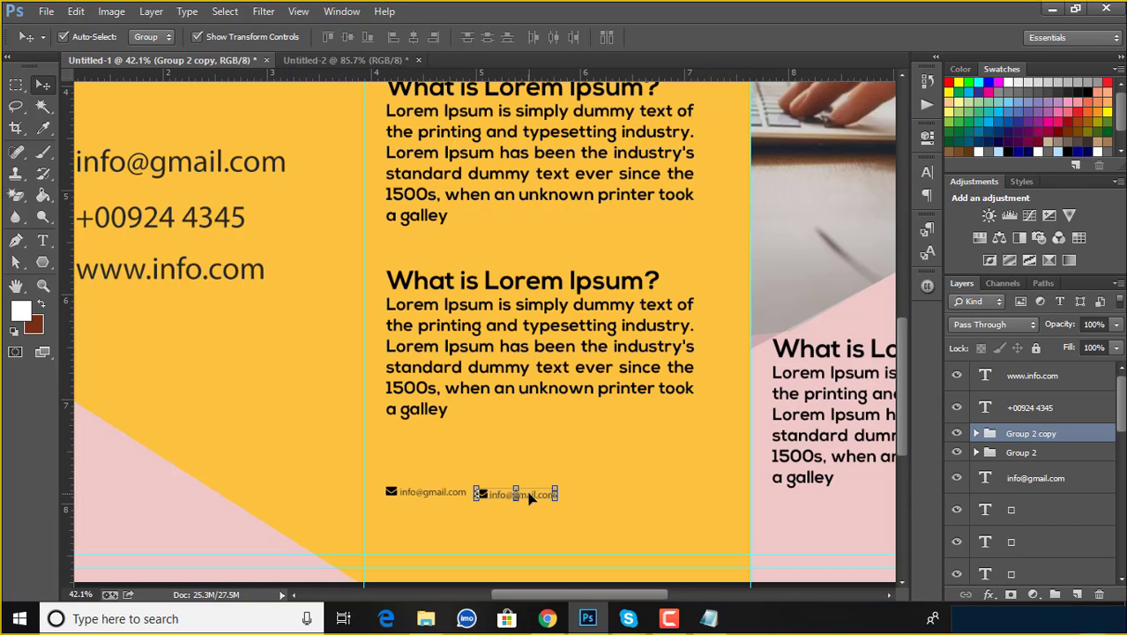
left_click(519, 513)
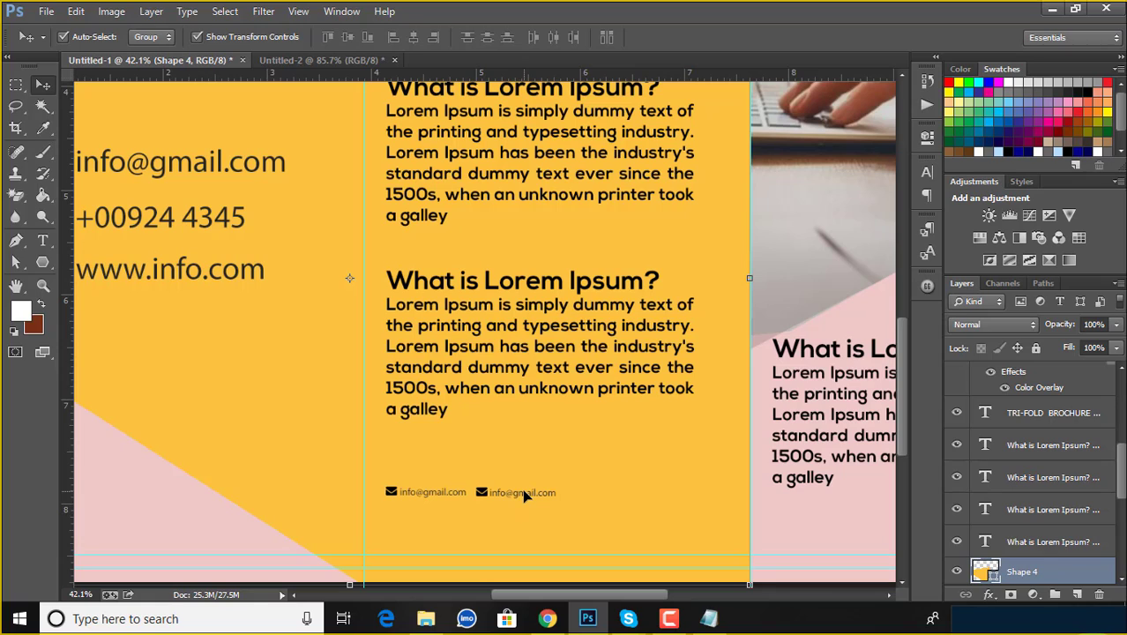
Add a third email item further right and centre the middle copy between the other two.
left_click(524, 497)
key("ctrl+t")
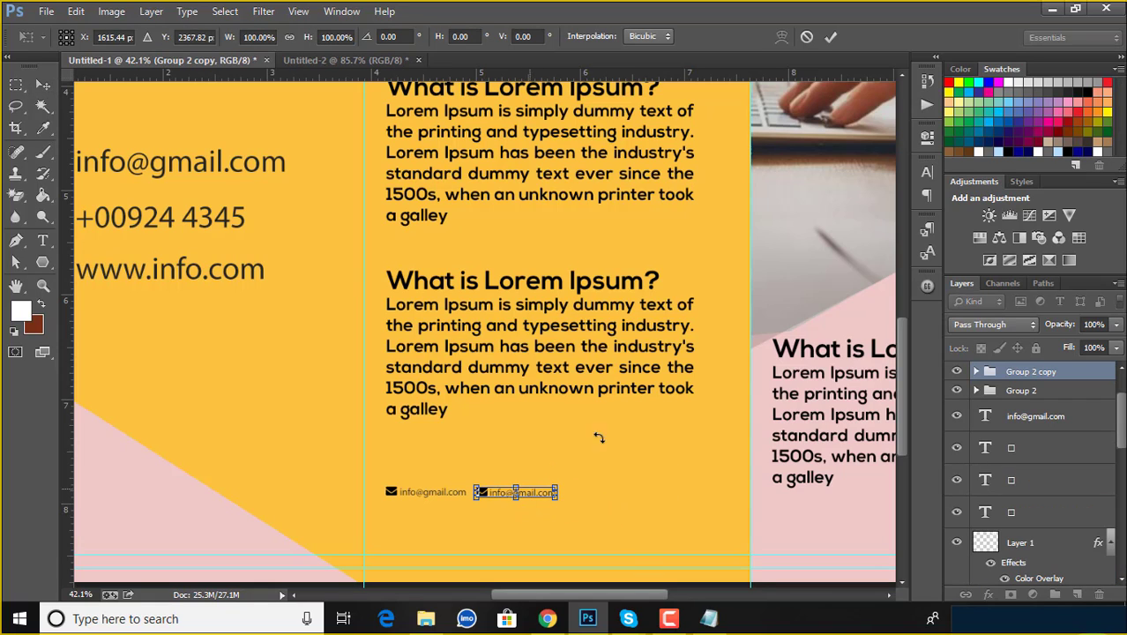
left_click(830, 37)
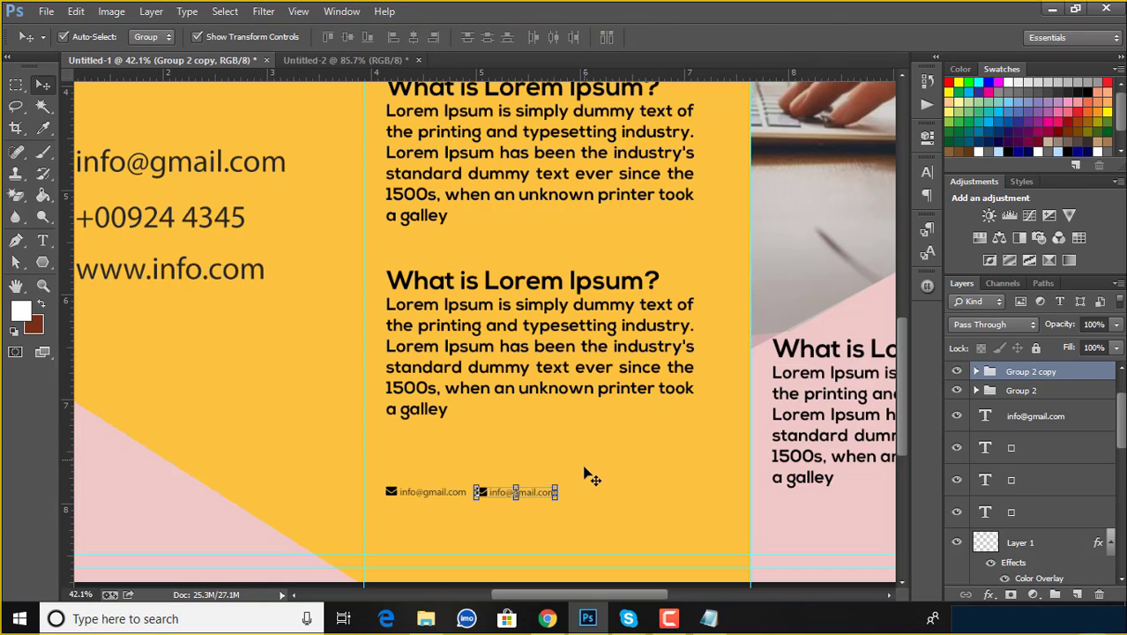
left_click(542, 498)
left_click(529, 499)
mouse_move(533, 495)
left_mouse_down()
mouse_move(542, 507)
mouse_move(518, 507)
mouse_move(695, 494)
left_mouse_up()
left_click(543, 512)
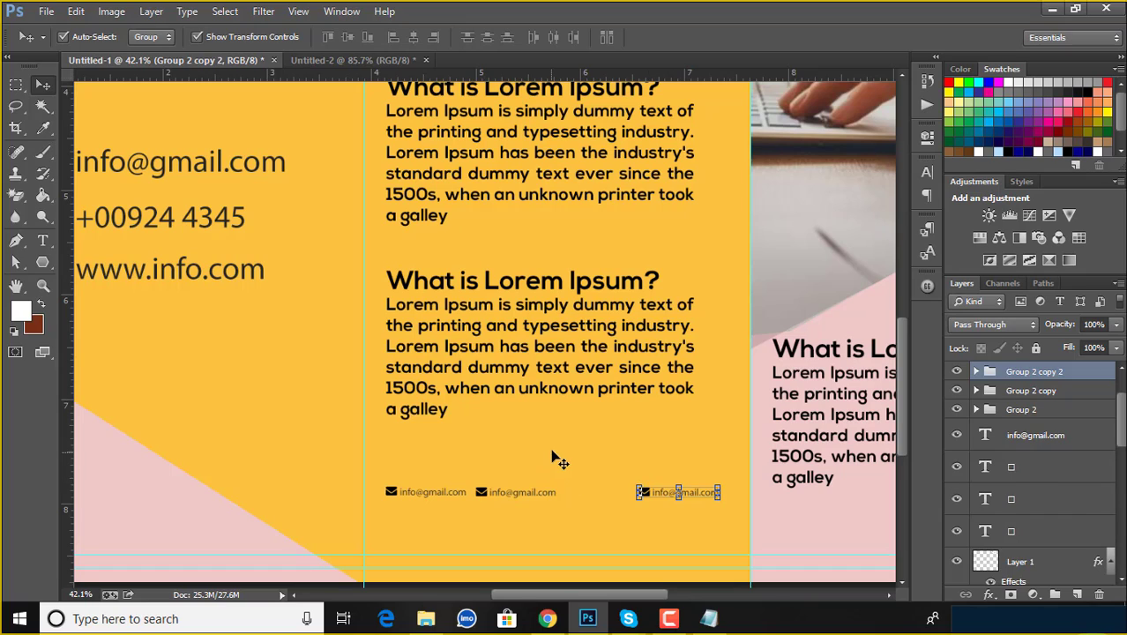
left_click(542, 493)
left_click_drag(542, 498, 570, 495)
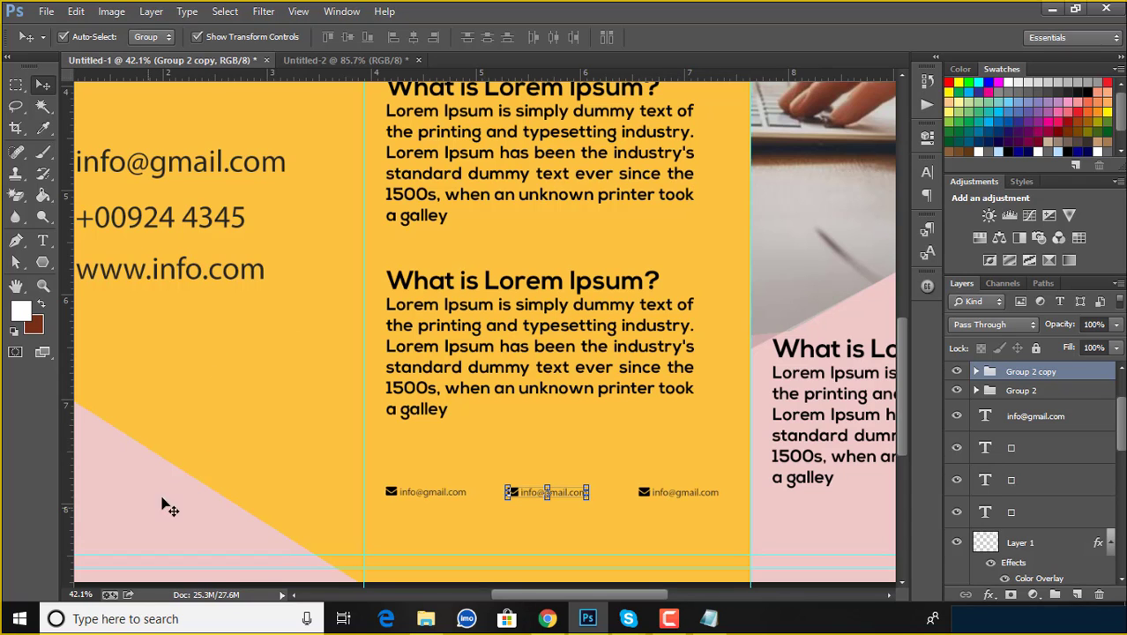
left_click(170, 507)
scroll(594, 398, "down", 2)
Duplicate the top-left 'What is Lorem Ipsum?' text block just below the original.
scroll(564, 445, "down", 1)
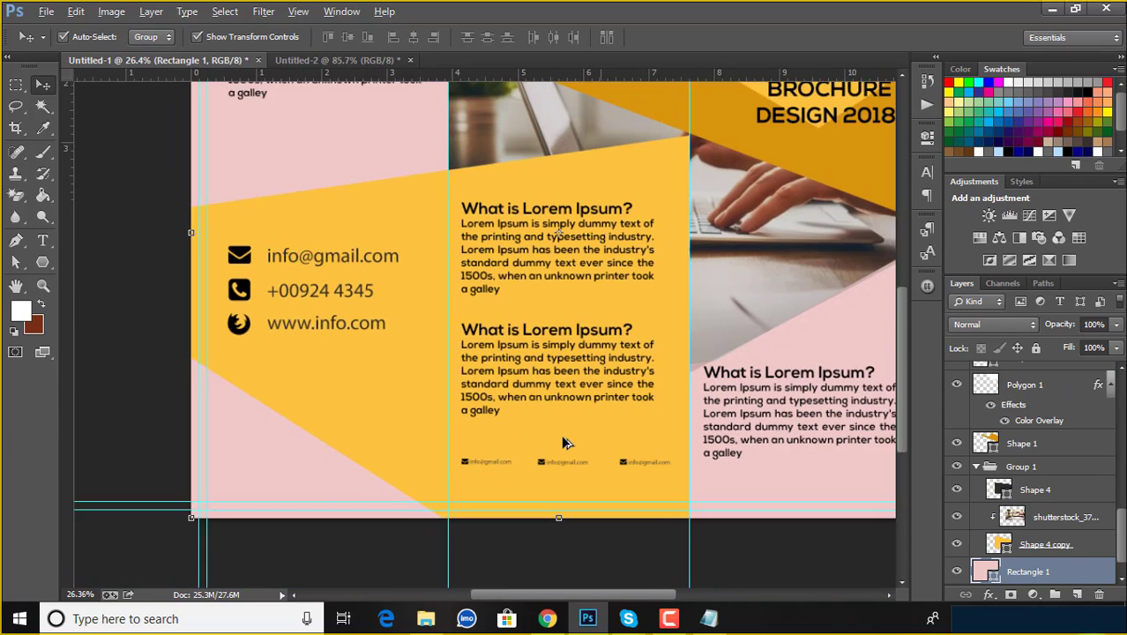
scroll(559, 442, "down", 1)
scroll(529, 432, "down", 1)
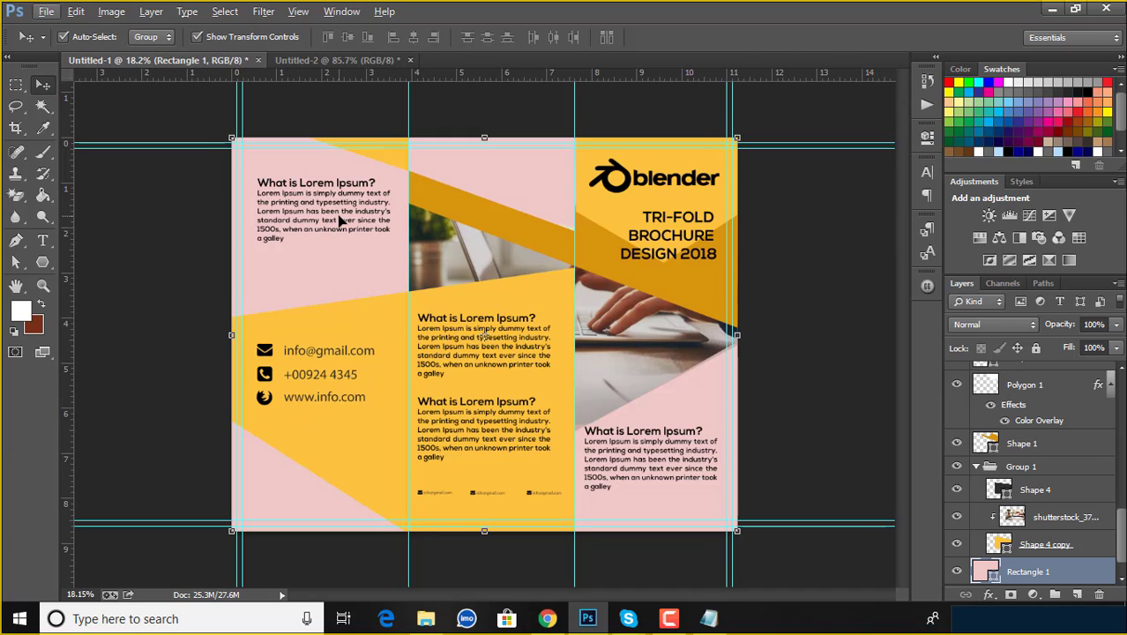
left_click_drag(341, 221, 333, 291)
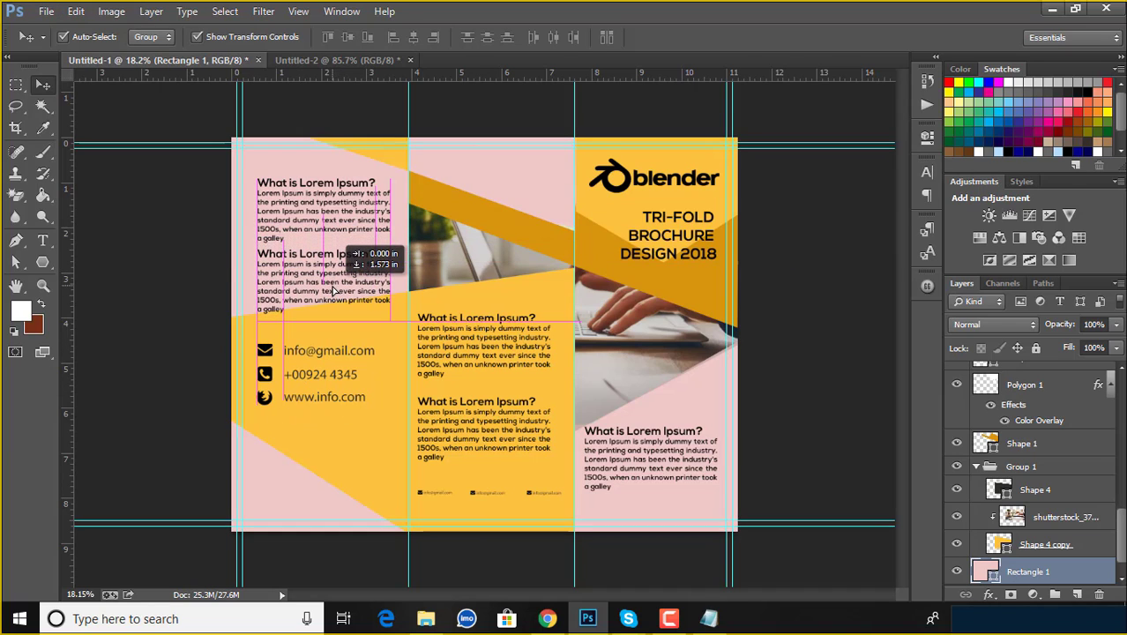
left_click_drag(333, 291, 334, 291)
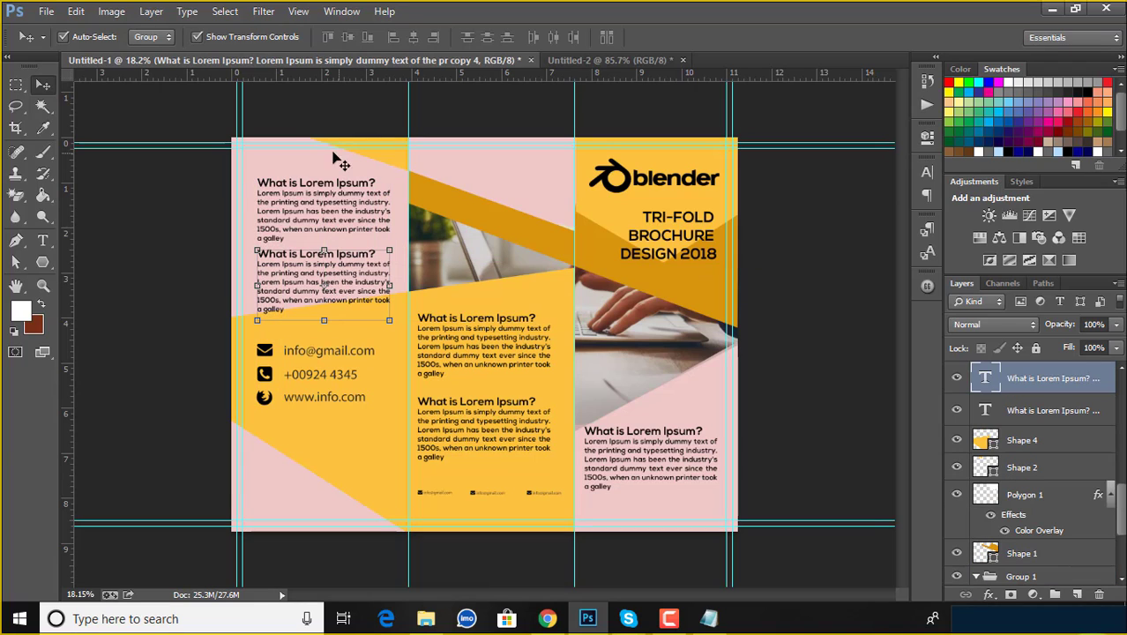
Raise the first two text blocks and place the copy below the contact details.
left_click_drag(318, 203, 319, 192)
left_click(189, 365)
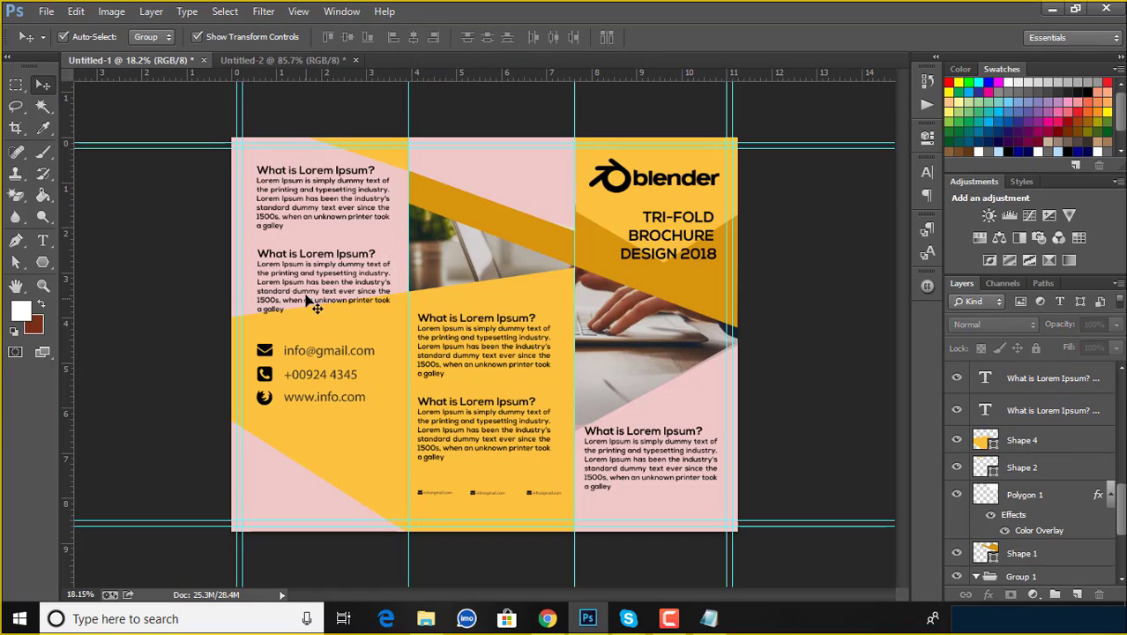
left_click_drag(307, 300, 313, 290)
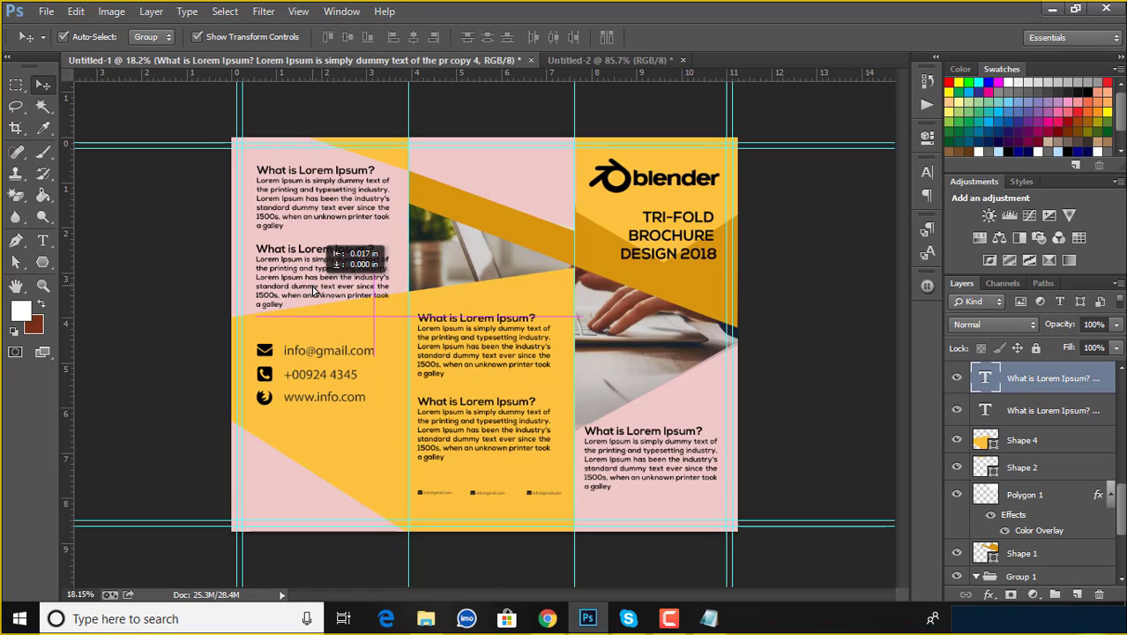
left_click_drag(313, 291, 342, 465)
left_click(749, 394)
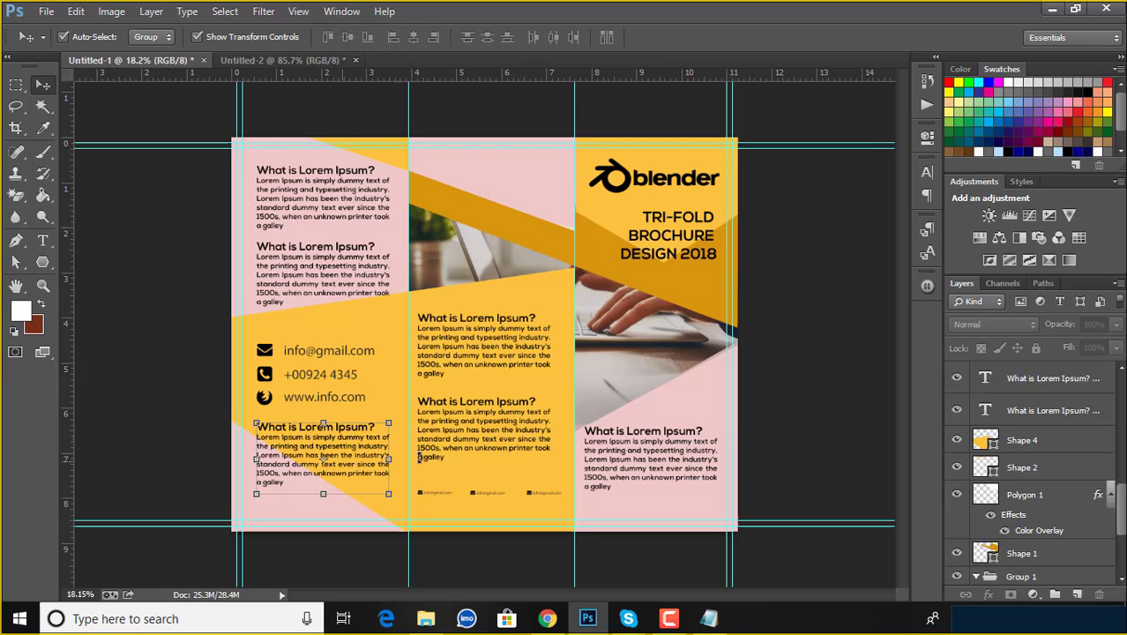
left_click(808, 423)
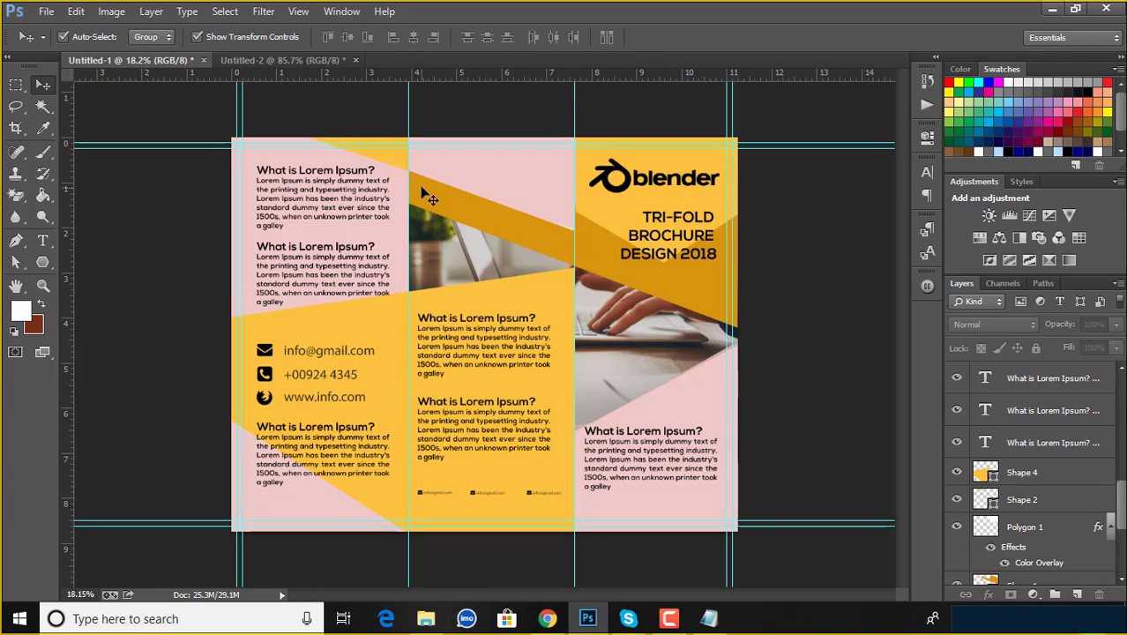
Copy the TRI-FOLD BROCHURE DESIGN 2018 title into the middle panel, joining TRI-FOLD and BROCHURE on one line.
left_click(42, 240)
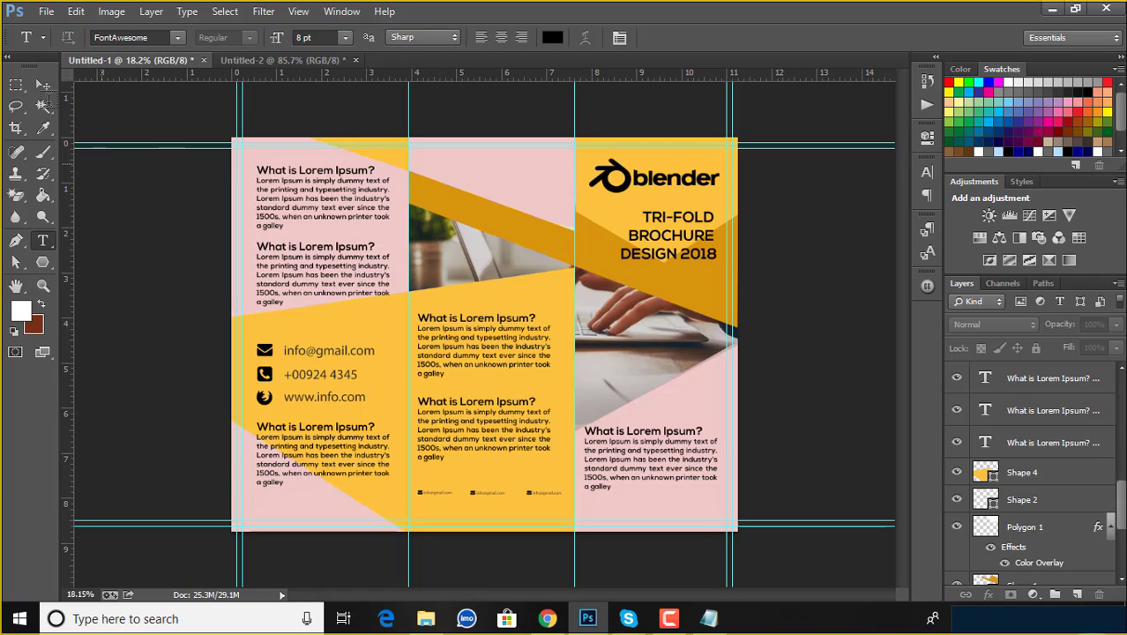
left_click(42, 85)
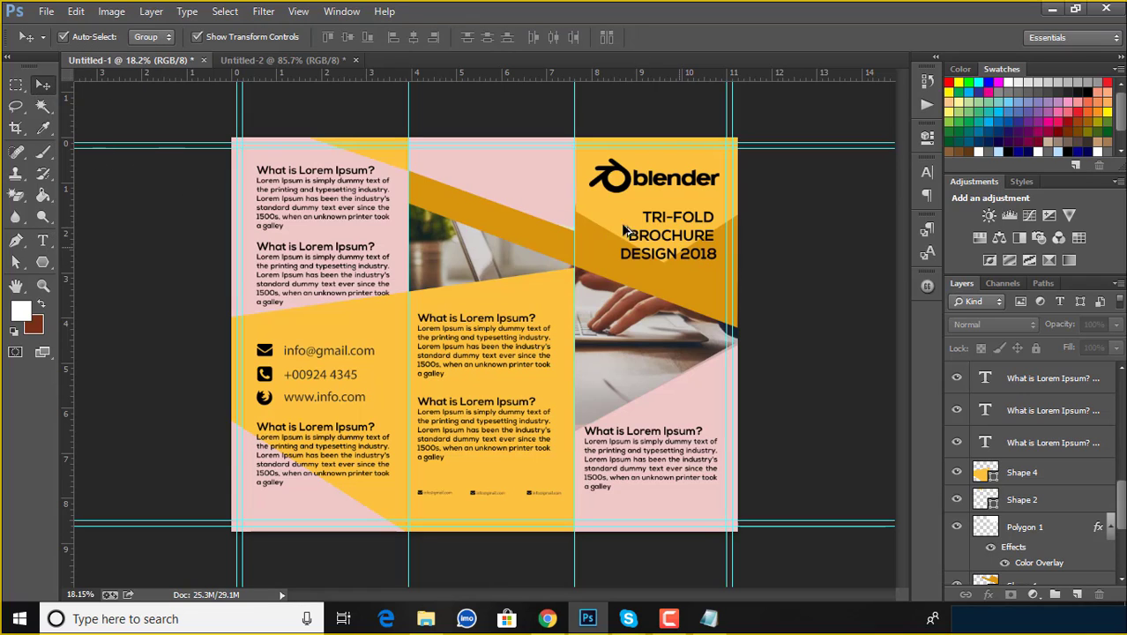
left_click_drag(623, 231, 505, 201)
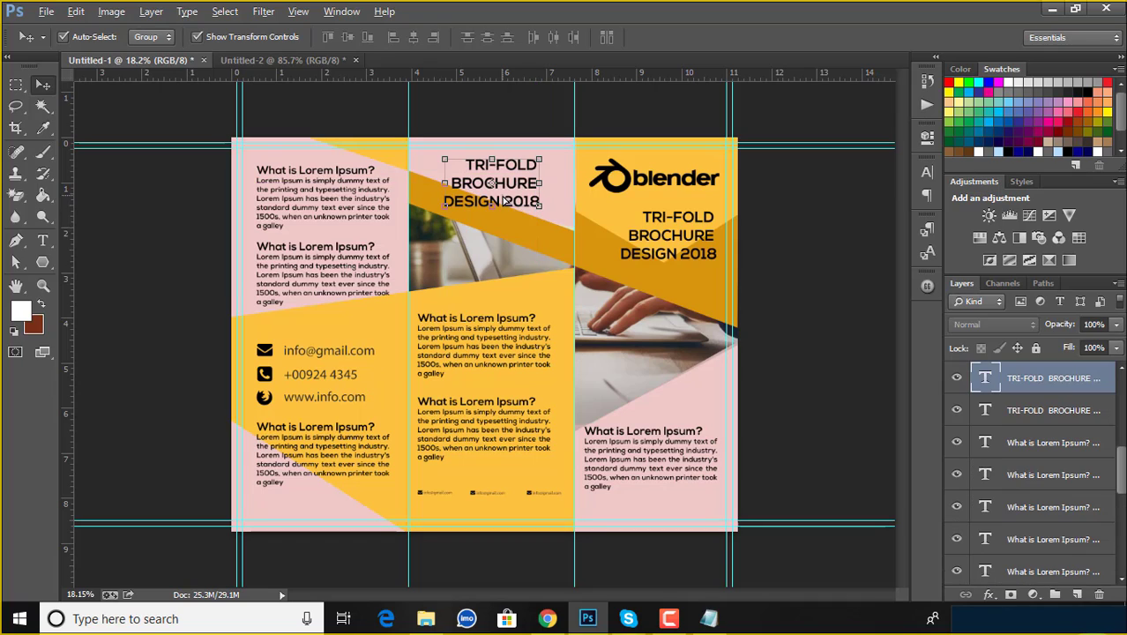
double_click(985, 379)
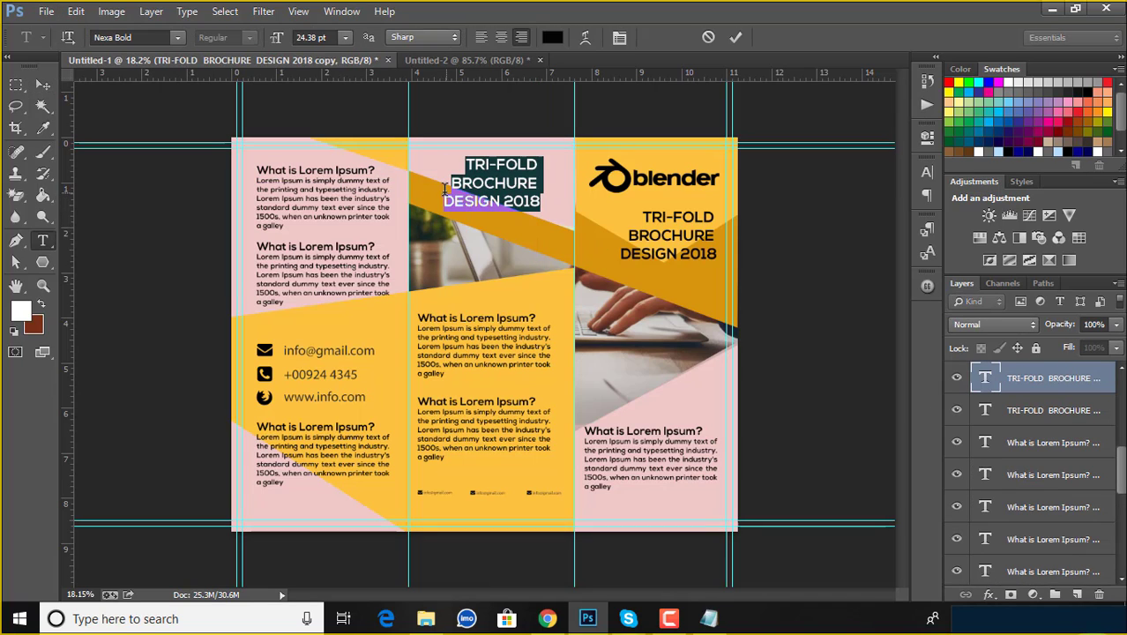
left_click(452, 182)
key("BackSpace")
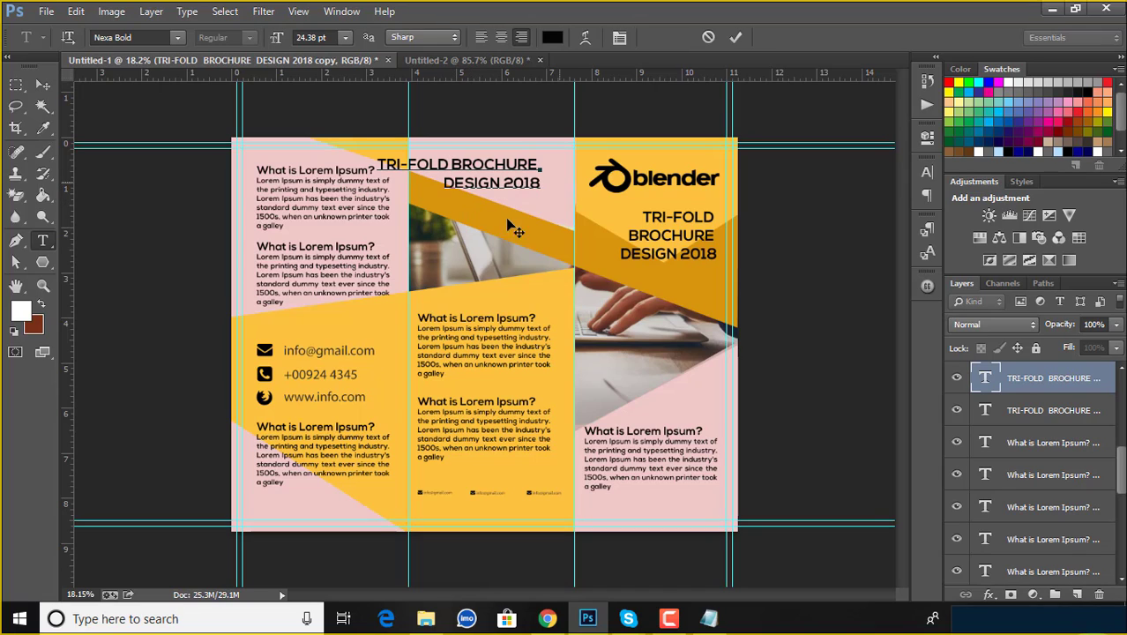
Resize the copied title to 18 pt and shift it slightly right.
key("ctrl+a")
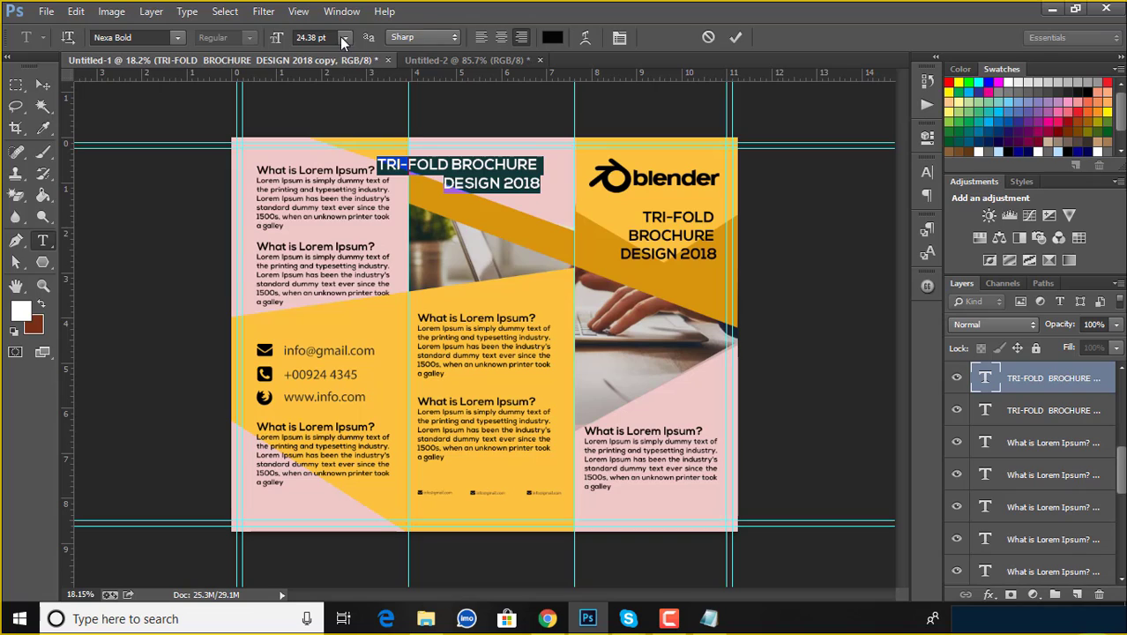
left_click(345, 37)
left_click(332, 208)
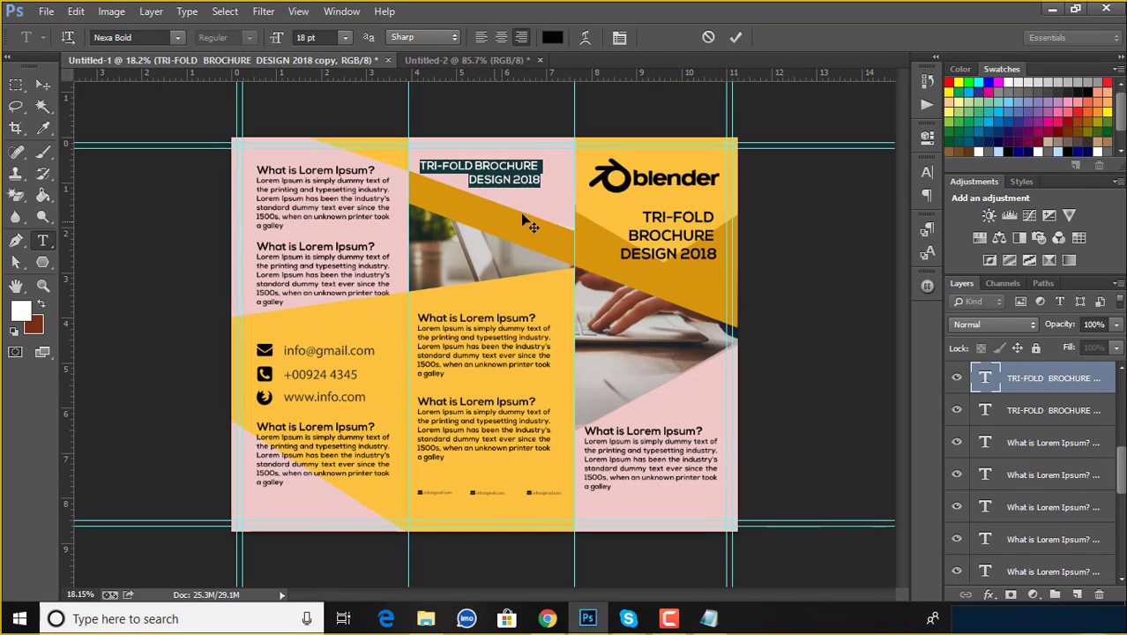
left_click(736, 37)
key("v")
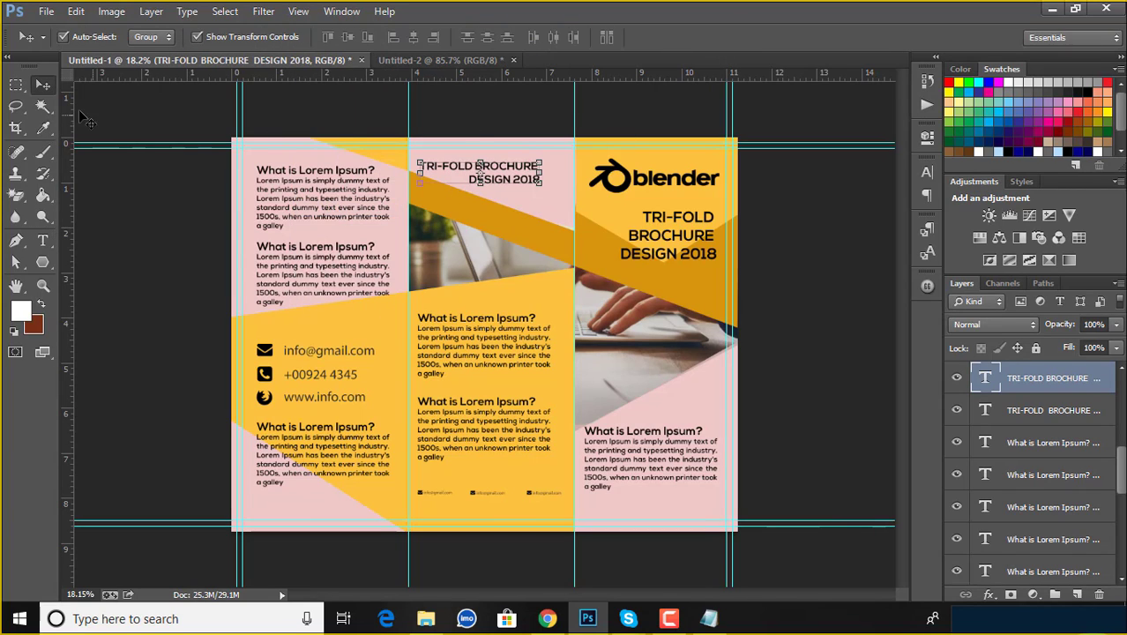
left_click_drag(522, 196, 532, 197)
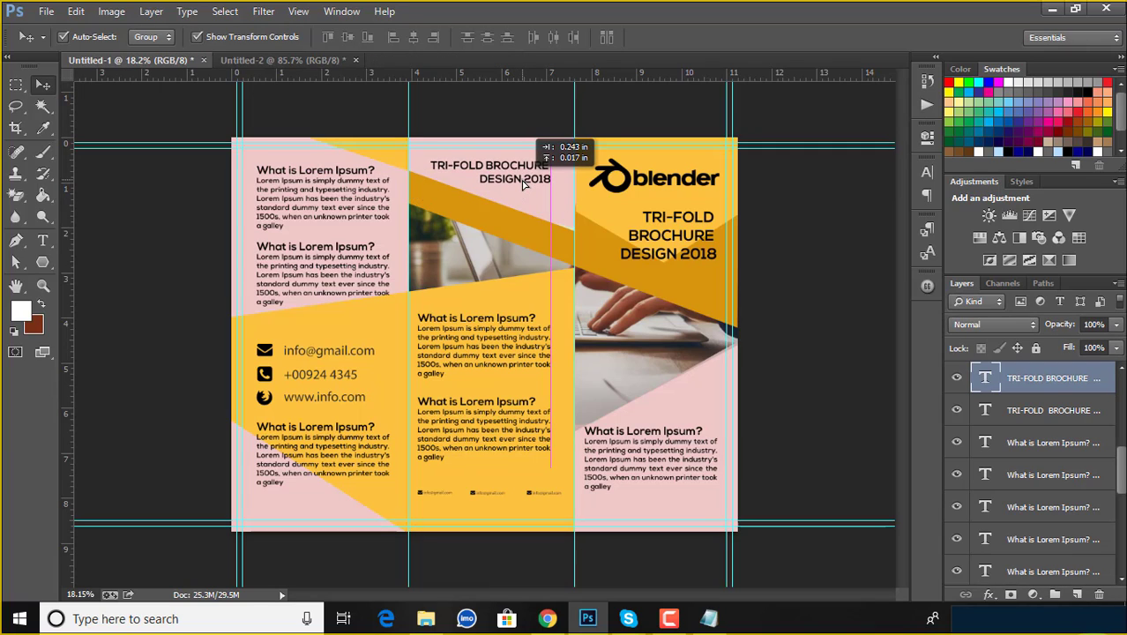
left_click(805, 267)
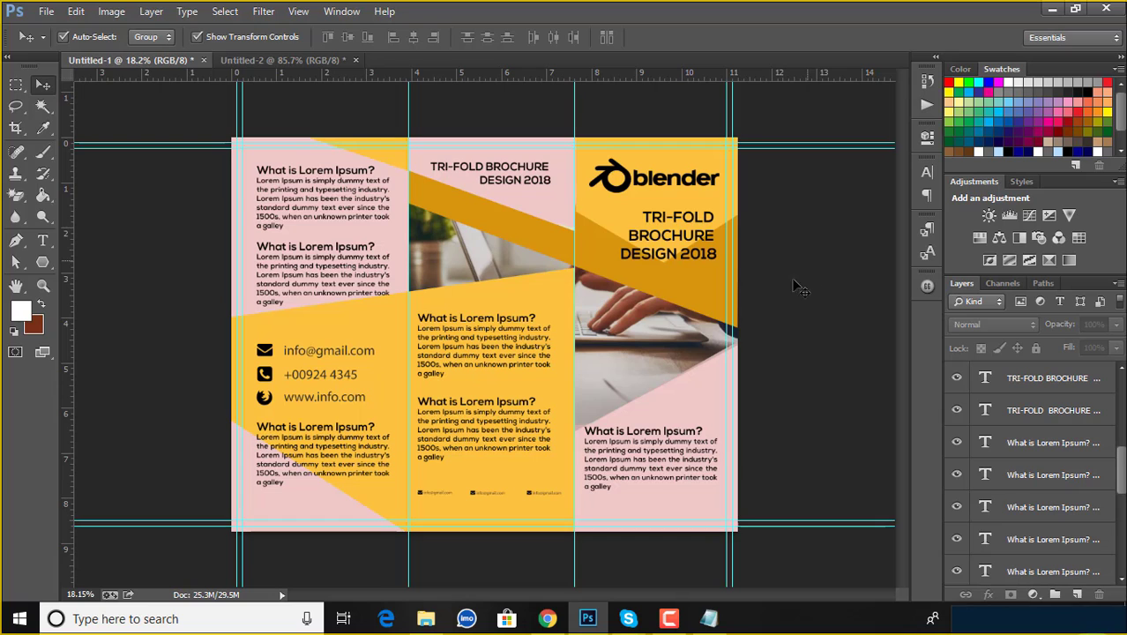
Lock the Shape 4 and Rectangle 1 background layers.
scroll(476, 553, "up", 2)
left_click(595, 511)
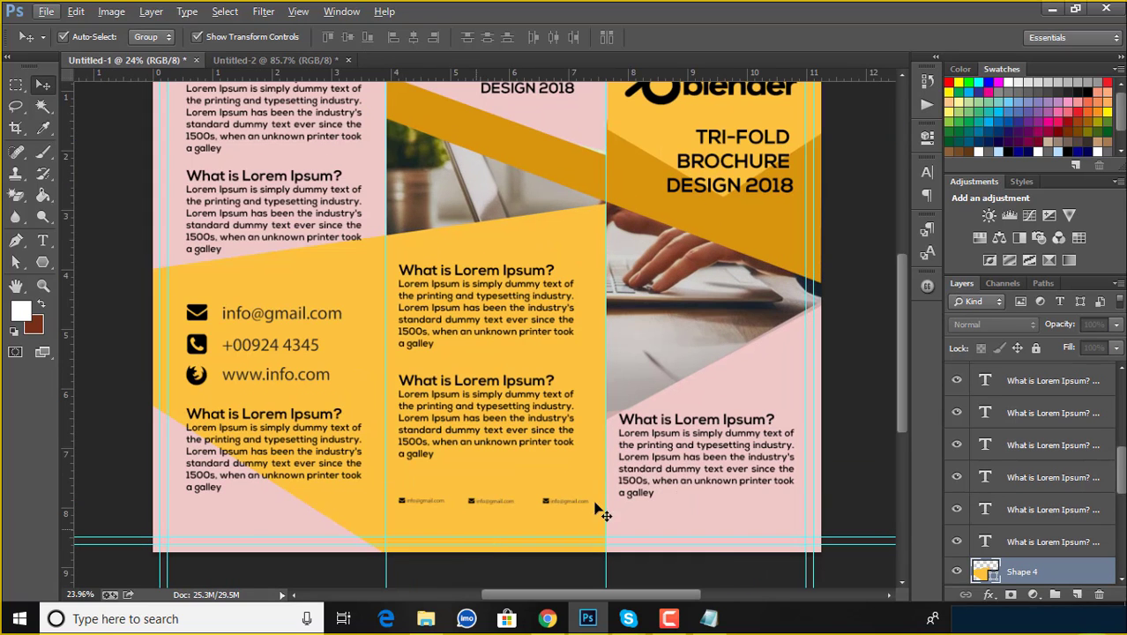
left_click(1036, 348)
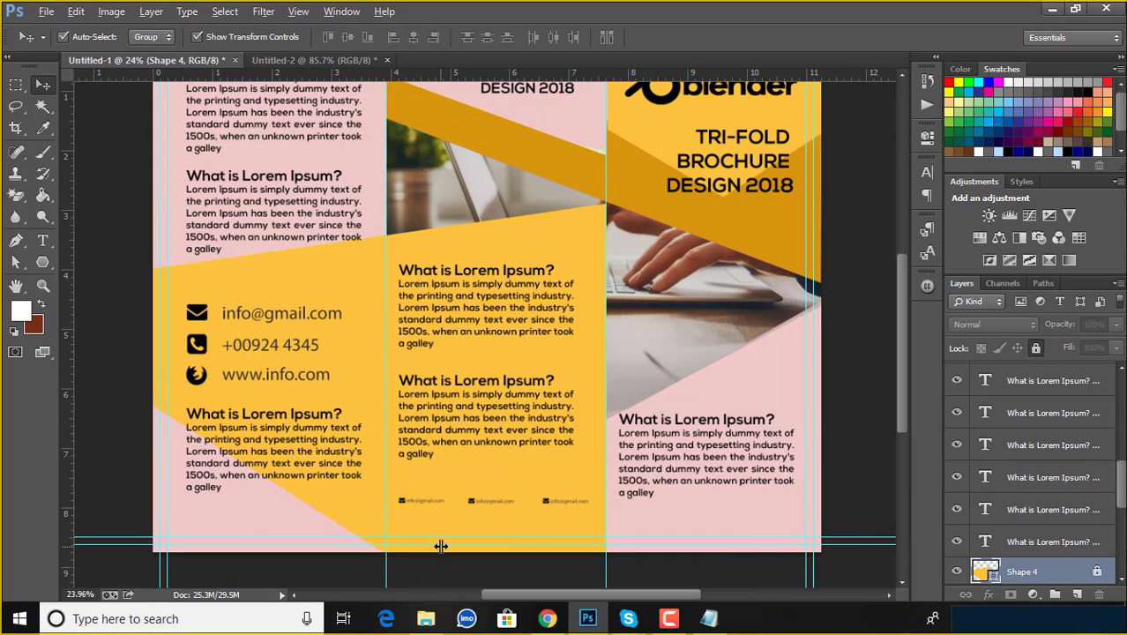
scroll(441, 543, "up", 2)
scroll(405, 454, "up", 1)
left_click(379, 450)
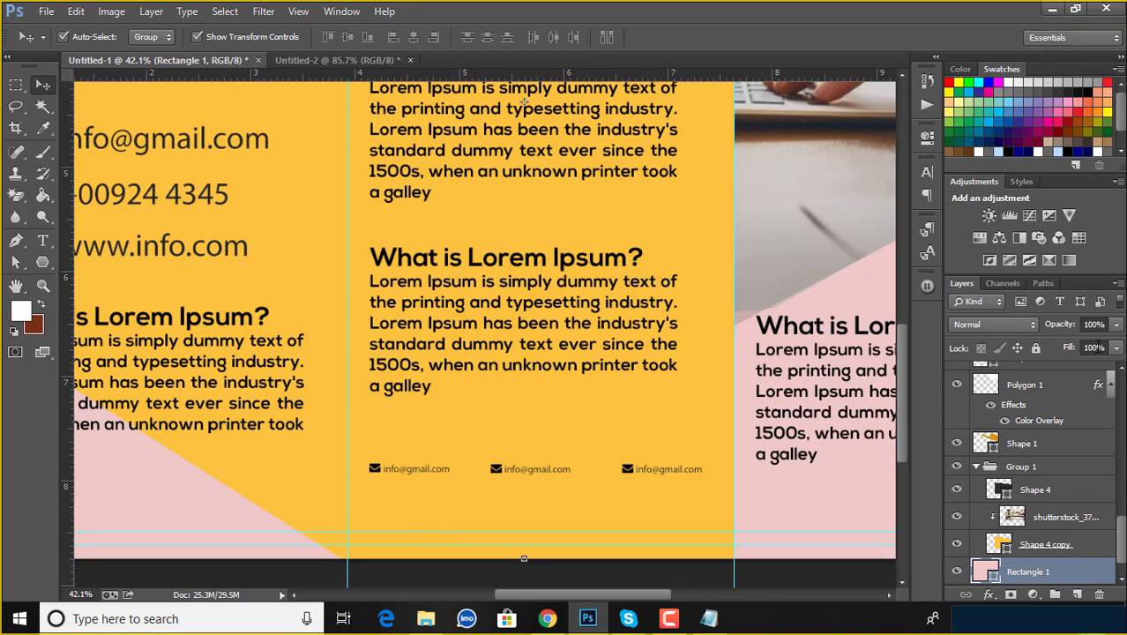
left_click(1036, 347)
left_click(458, 432)
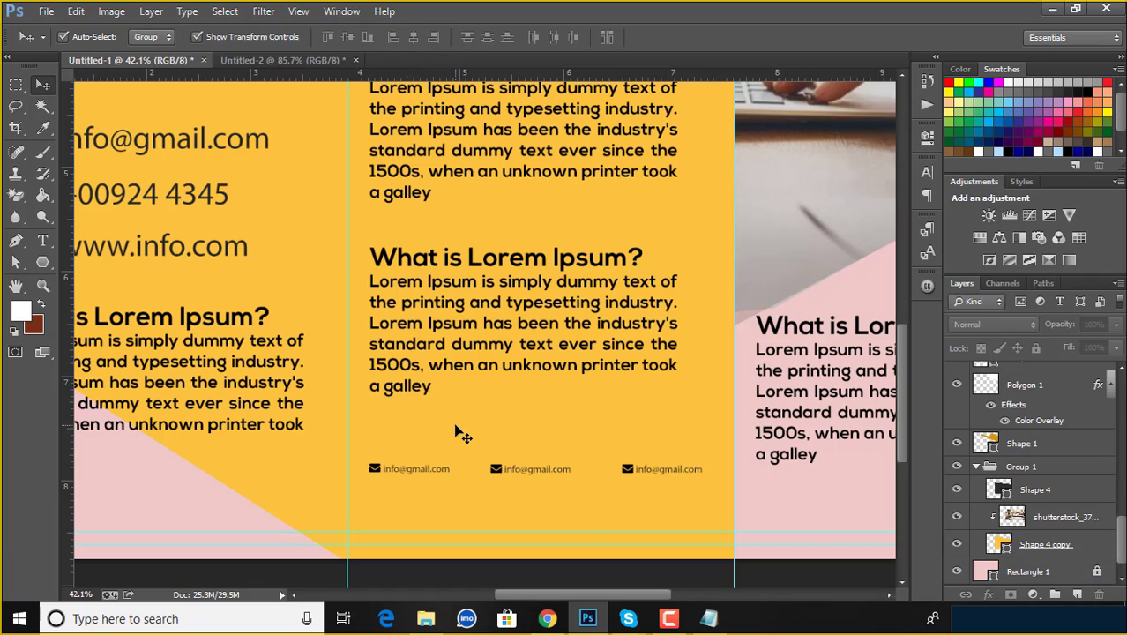
Enlarge the three email rows and move the middle and right ones into the middle panel.
mouse_move(359, 428)
left_mouse_down()
mouse_move(711, 495)
mouse_move(707, 483)
mouse_move(776, 471)
mouse_move(778, 497)
left_mouse_up()
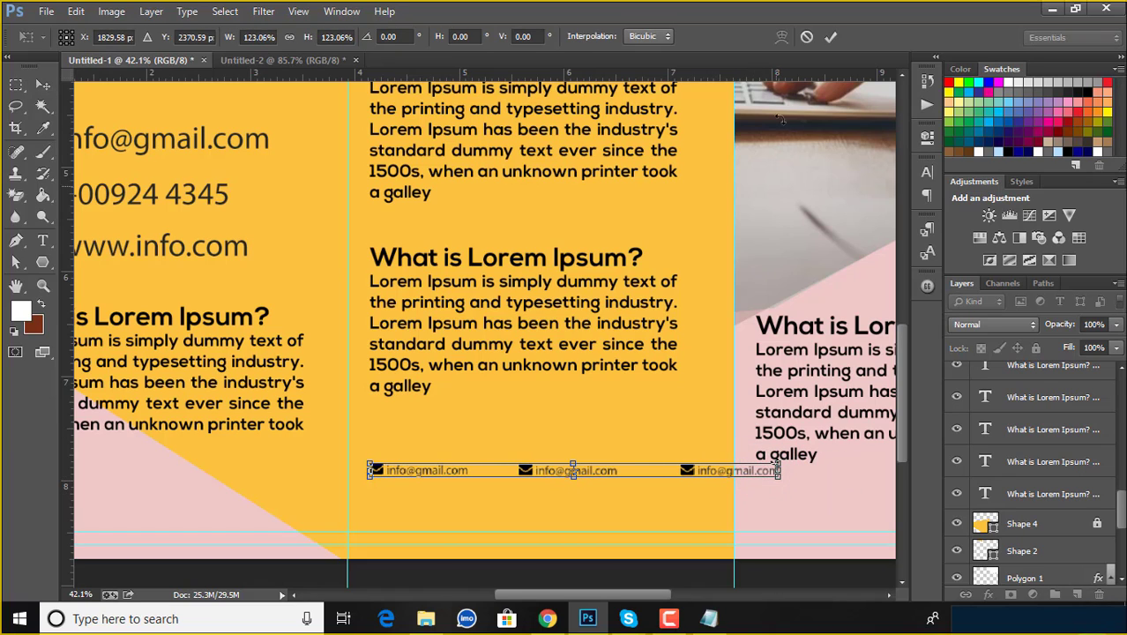
left_click(830, 37)
left_click(543, 413)
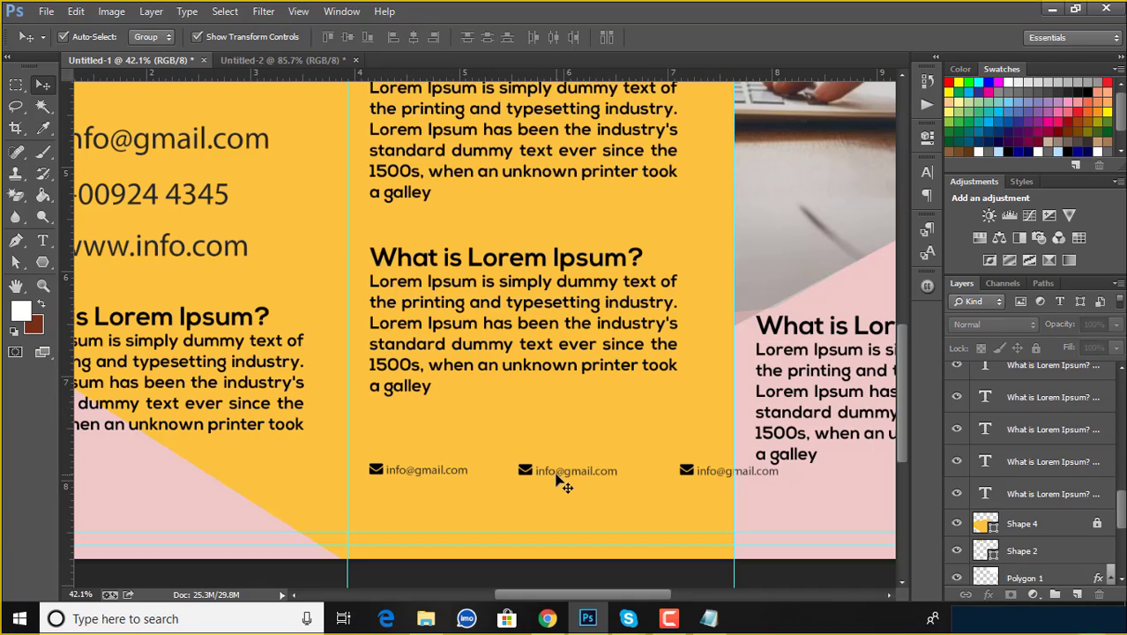
left_click_drag(557, 478, 527, 480)
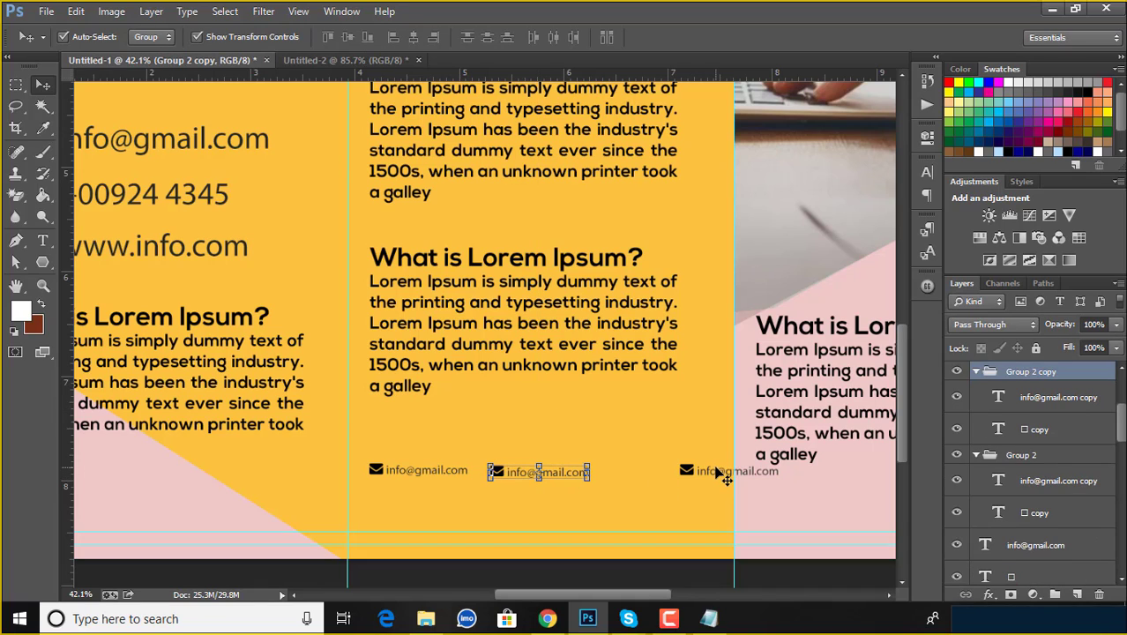
left_click_drag(719, 473, 648, 476)
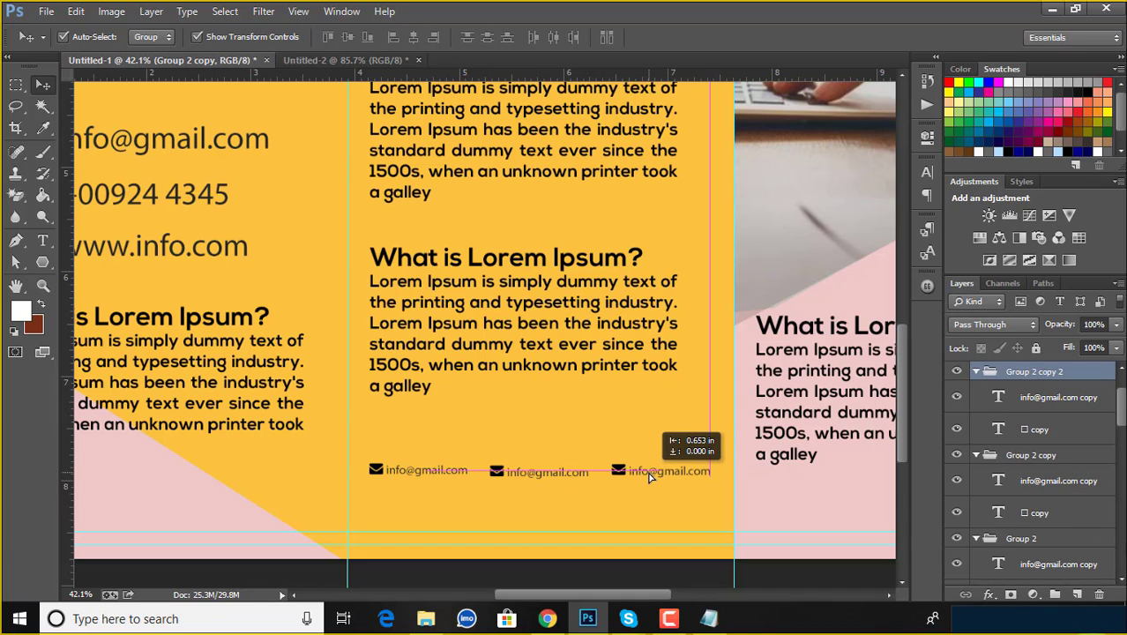
Align the three email rows on one level, distribute them evenly, and nudge the middle row right.
left_click_drag(392, 459, 716, 482)
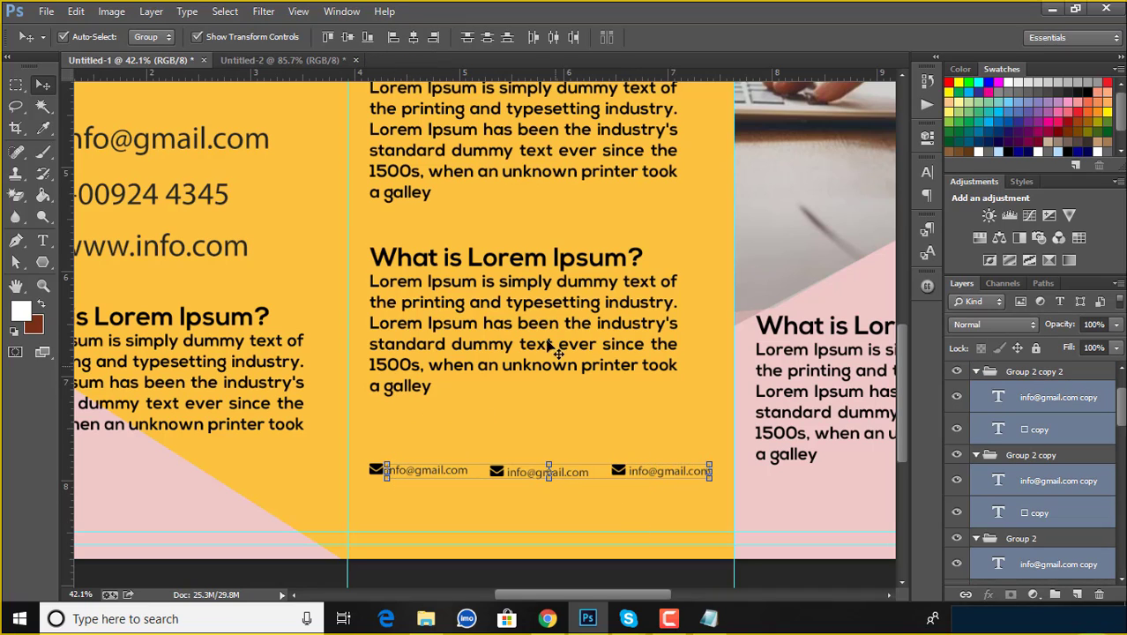
left_click(487, 37)
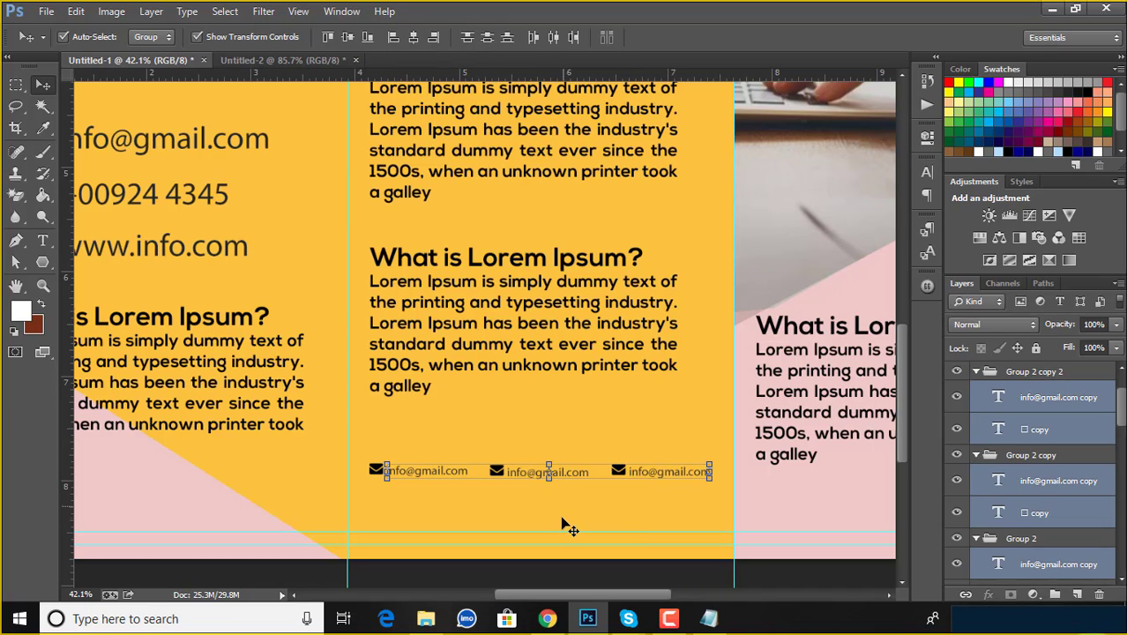
left_click(347, 38)
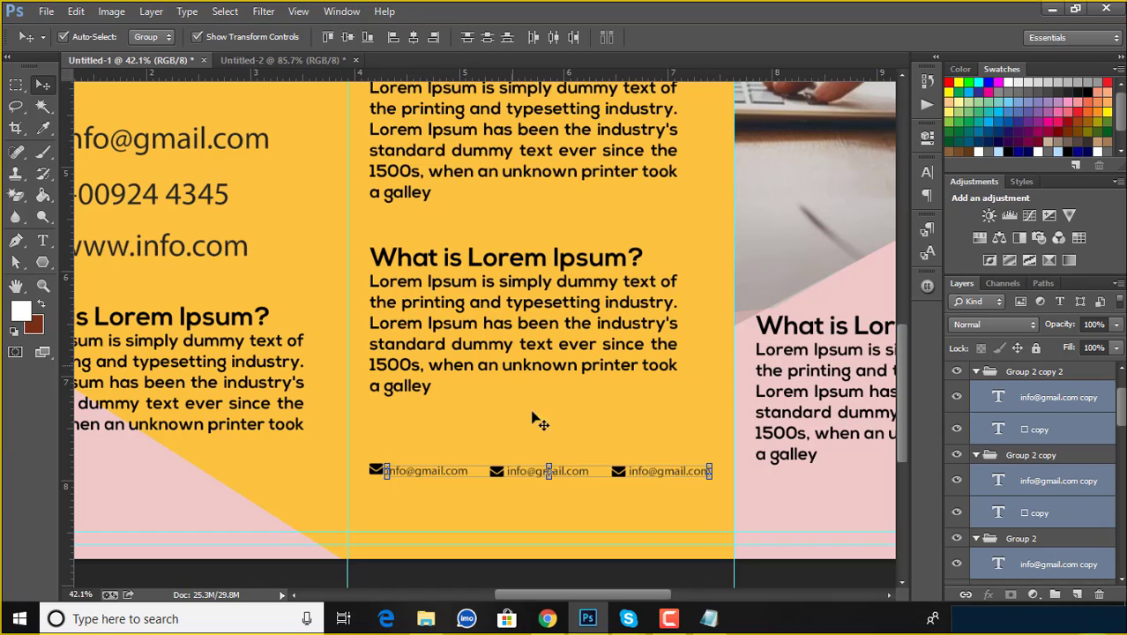
left_click(556, 504)
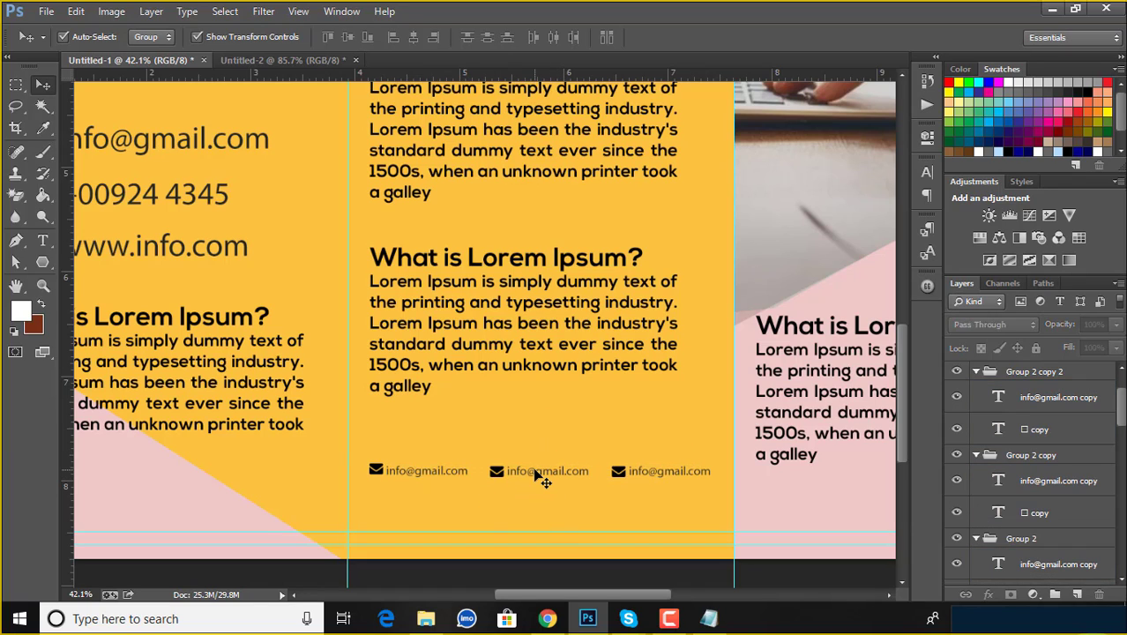
left_click(536, 473)
left_click_drag(542, 474, 544, 474)
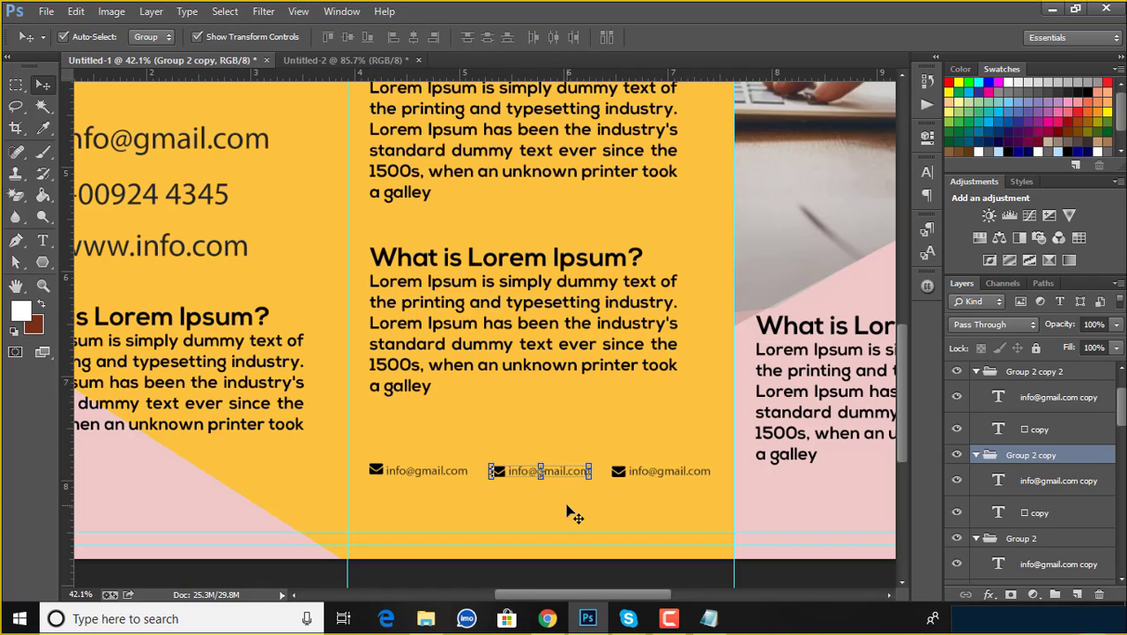
left_click(571, 514)
double_click(999, 515)
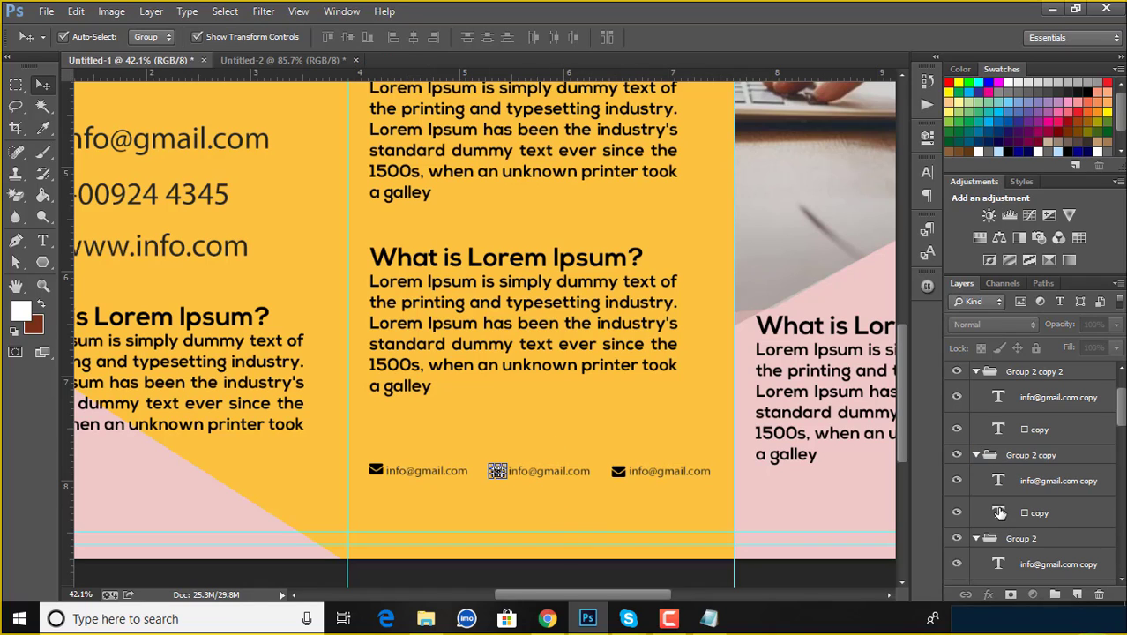
Recolour the middle envelope icon near-black (RGB 20,20,20) and fit the whole brochure in the window.
left_click(552, 38)
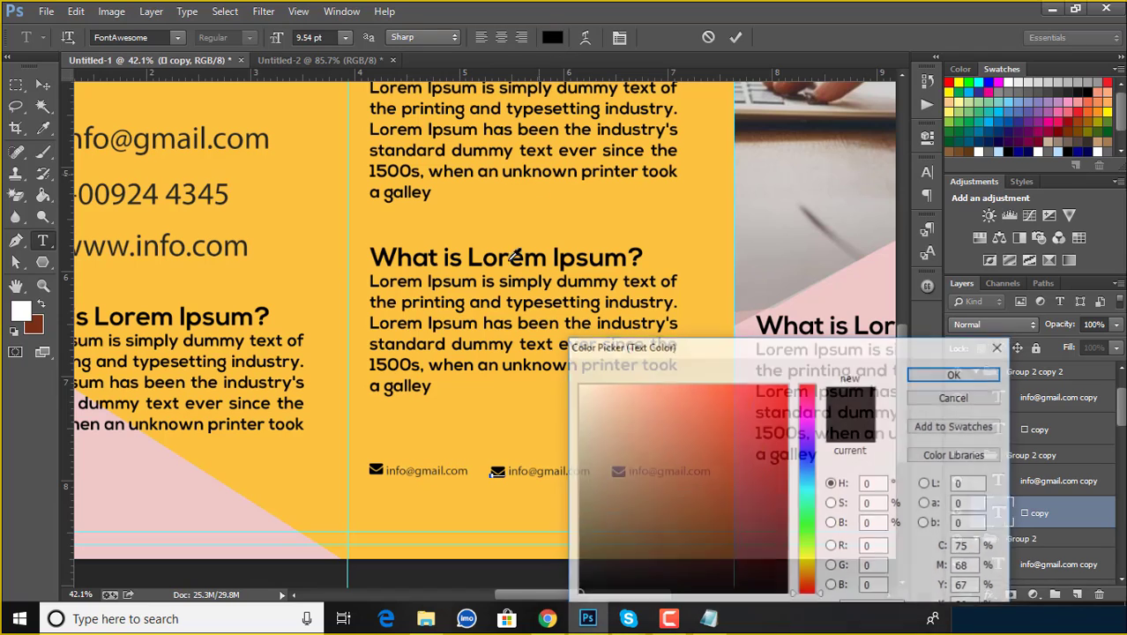
left_click(177, 491)
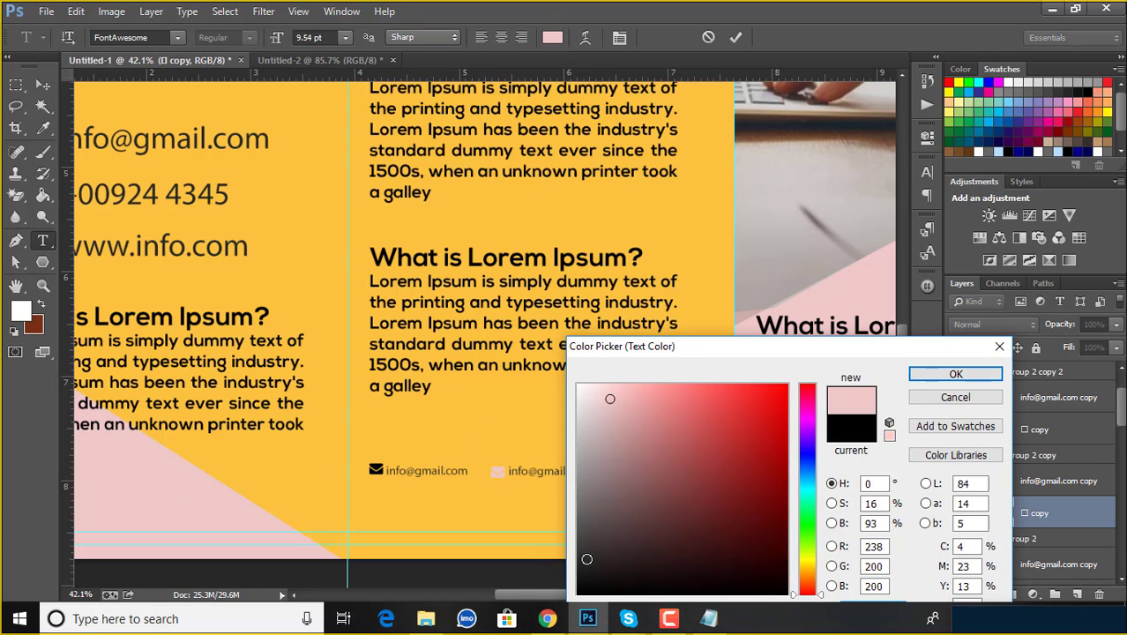
left_click(584, 562)
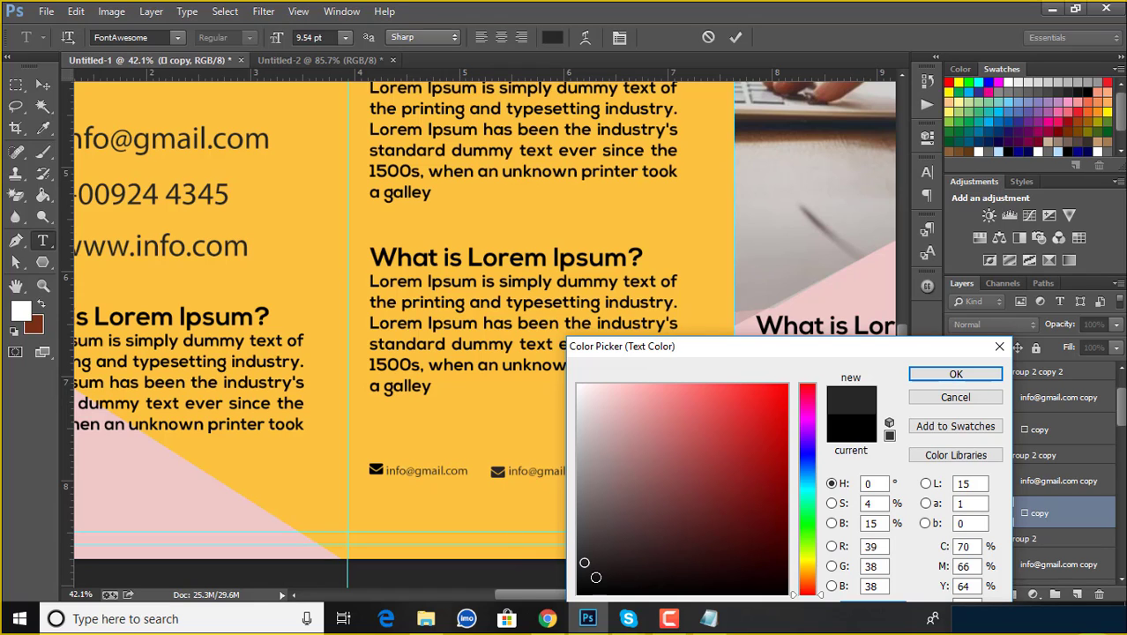
left_click(582, 577)
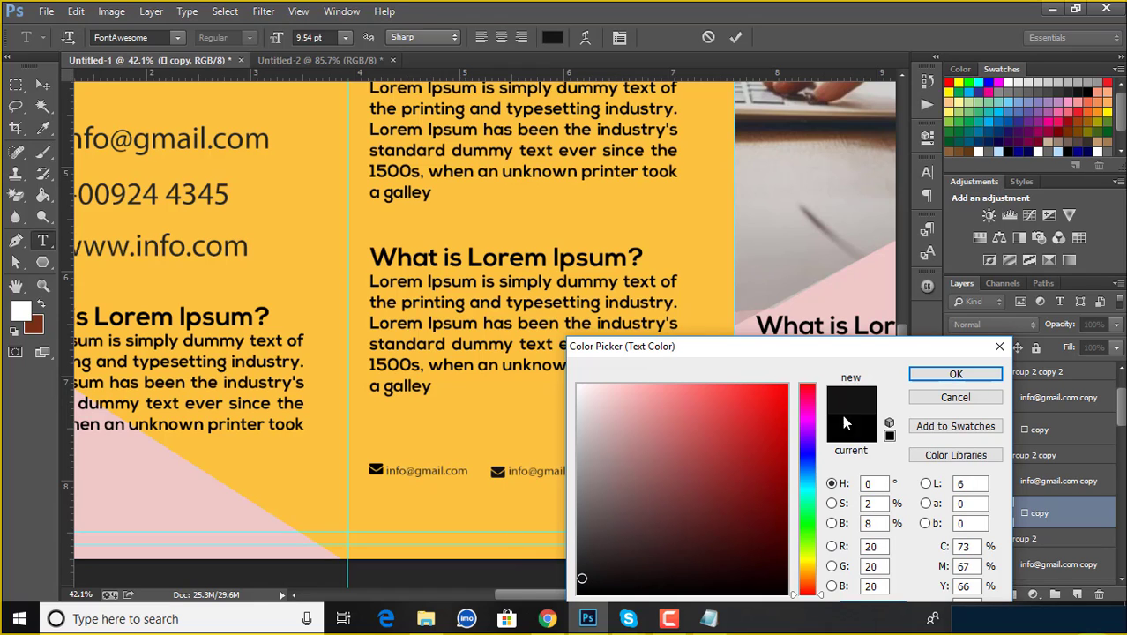
left_click(956, 374)
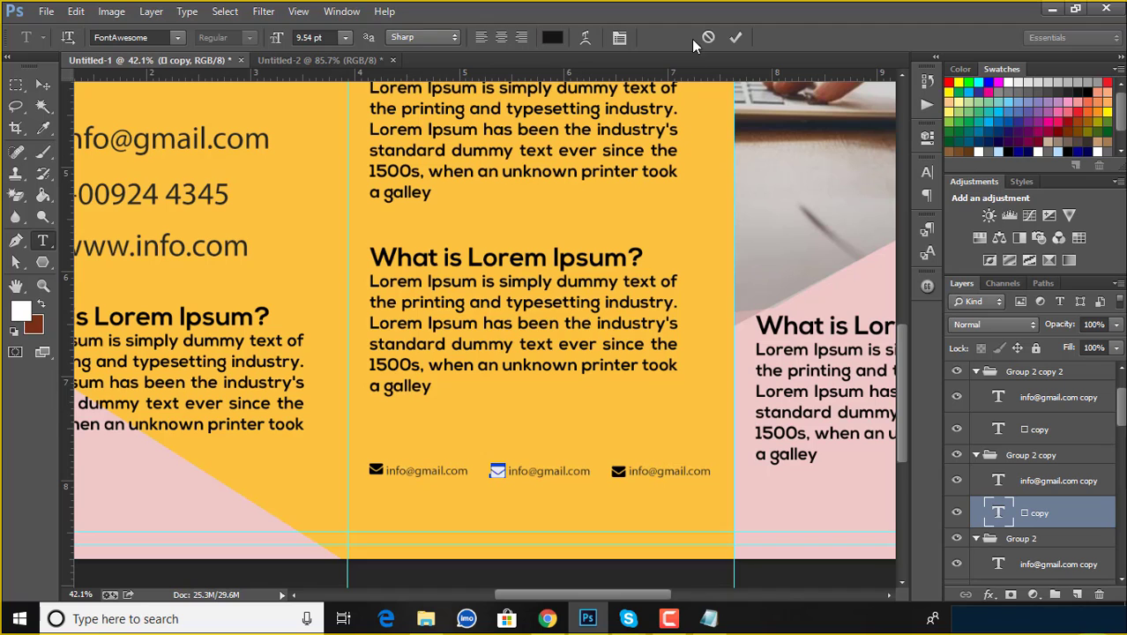
key("ctrl+Return")
key("v")
left_click(219, 499)
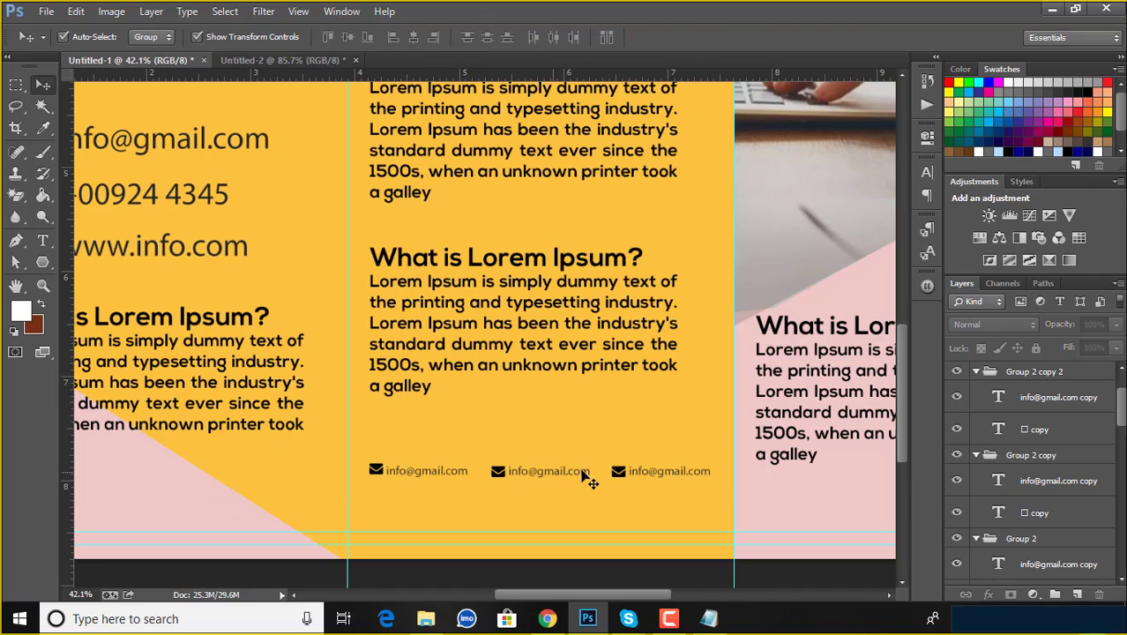
key("ctrl+0")
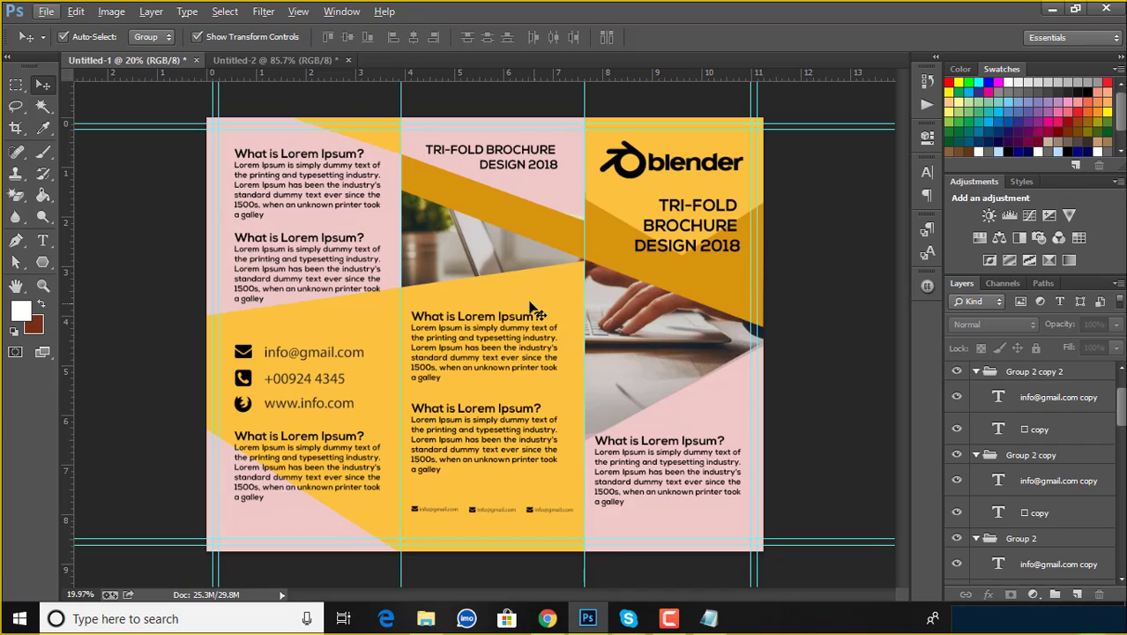
Select both middle-panel Lorem Ipsum blocks and nudge them slightly right.
left_click(487, 352)
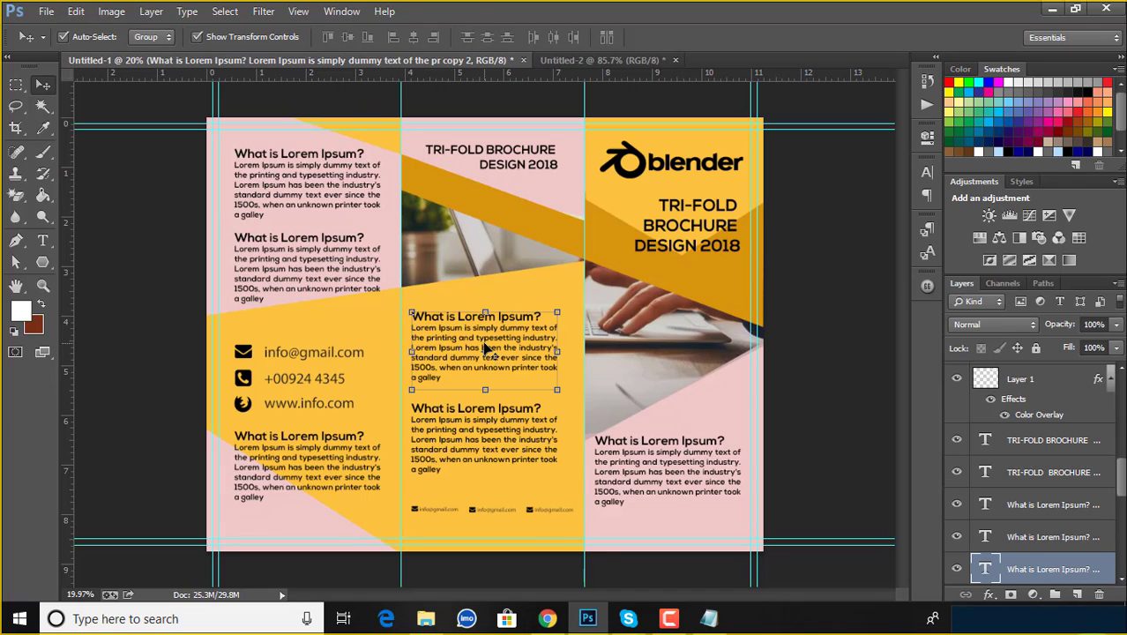
left_click(498, 421, "shift")
left_click_drag(498, 422, 501, 429)
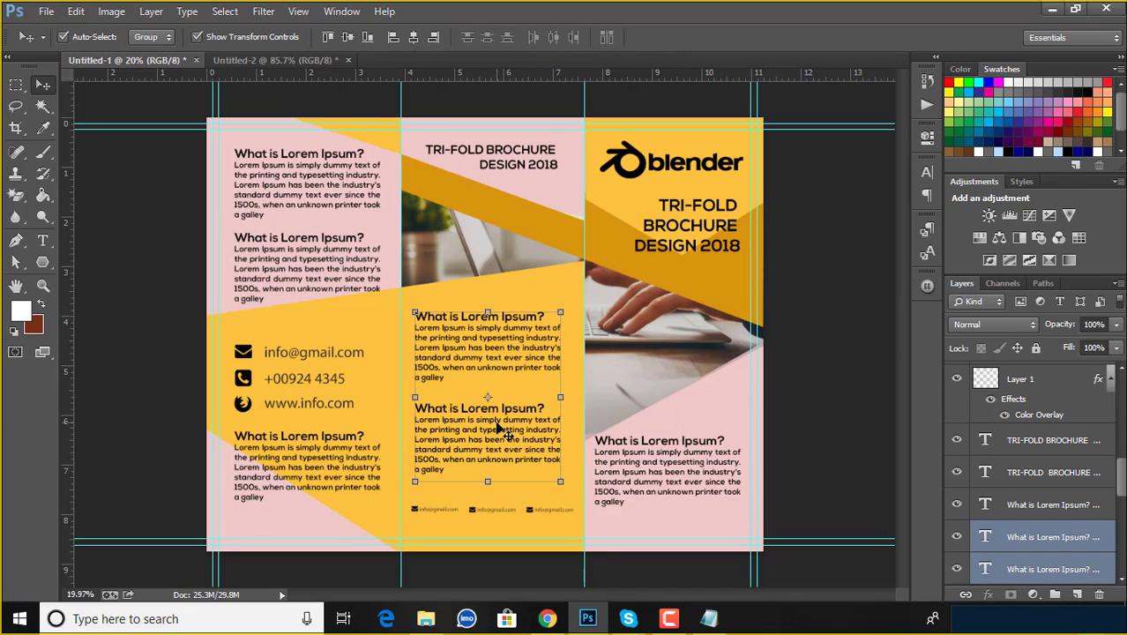
key("Right")
key("Right")
key("Right")
key("Right")
key("Right")
key("Right")
key("Right")
key("Right")
key("Right")
key("Right")
key("Right")
key("Right")
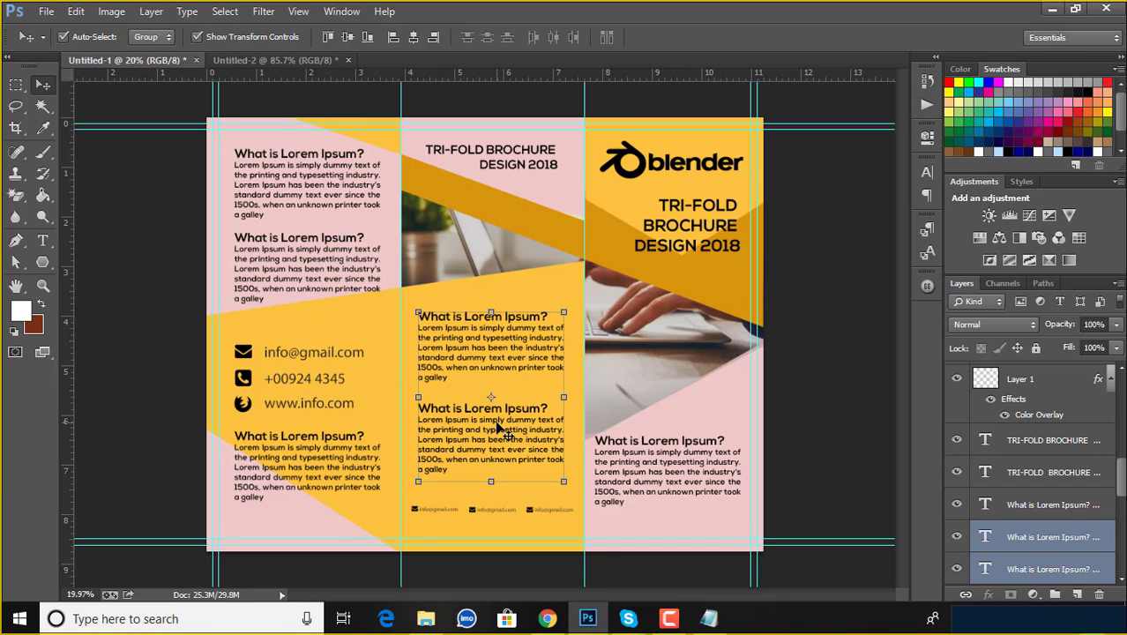
left_click(790, 333)
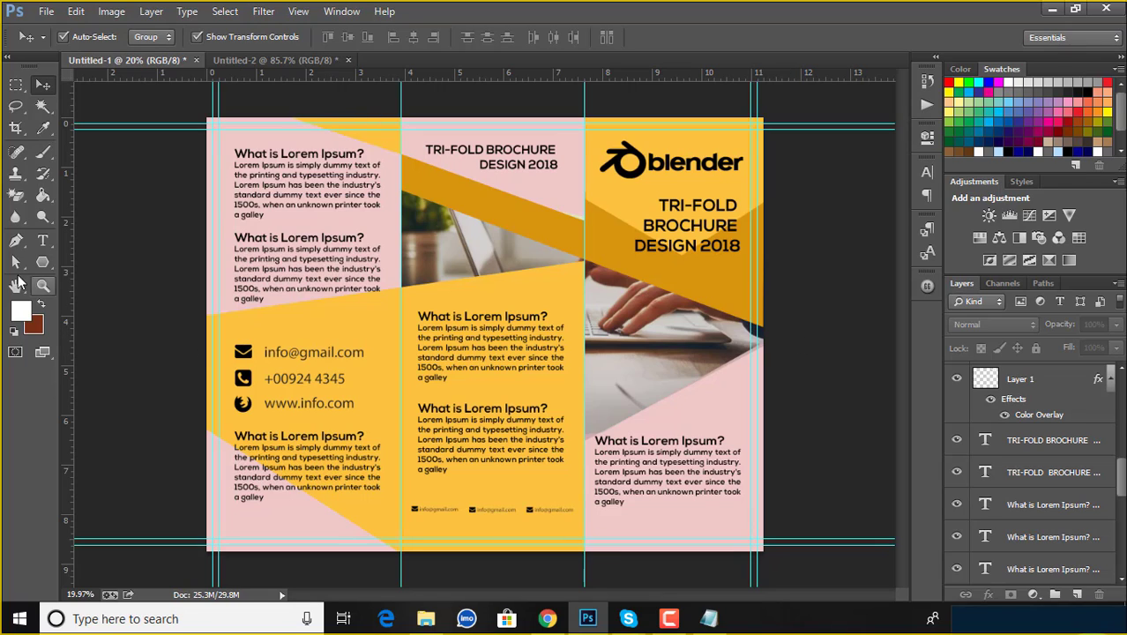
left_click(42, 262)
left_click_drag(234, 341, 251, 330)
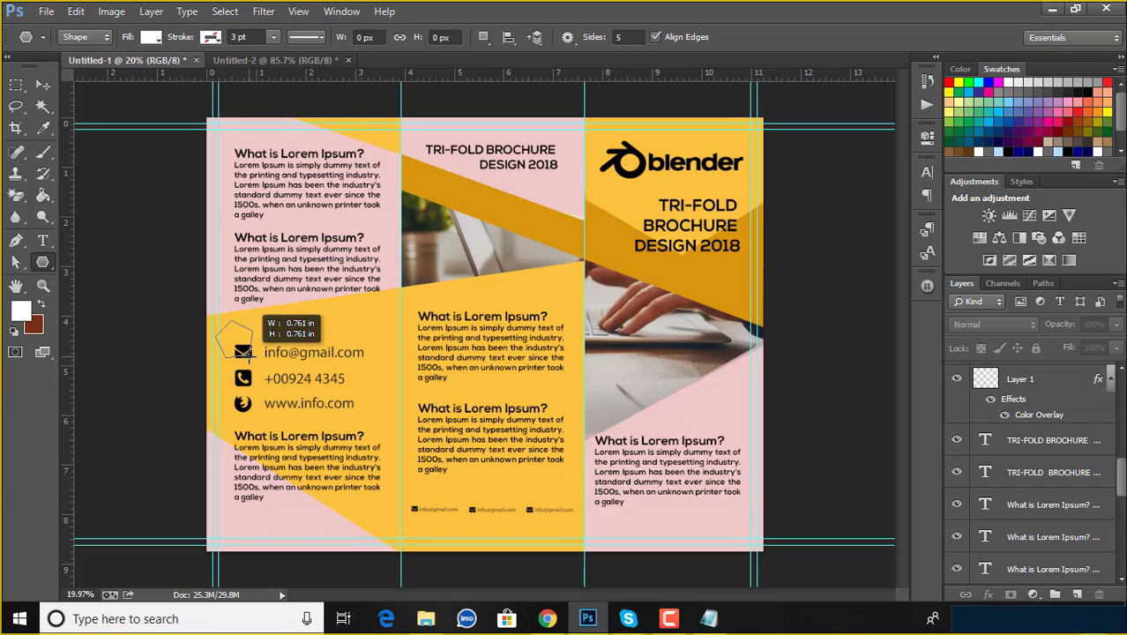
left_click_drag(254, 328, 256, 332)
left_click(42, 83)
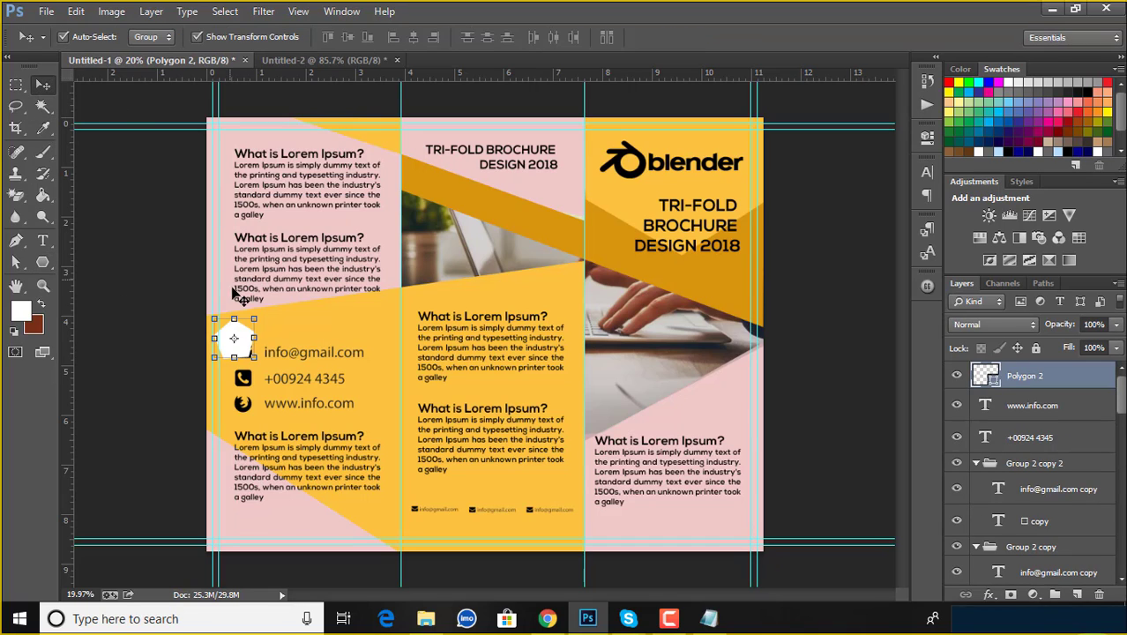
left_click_drag(267, 311, 270, 313)
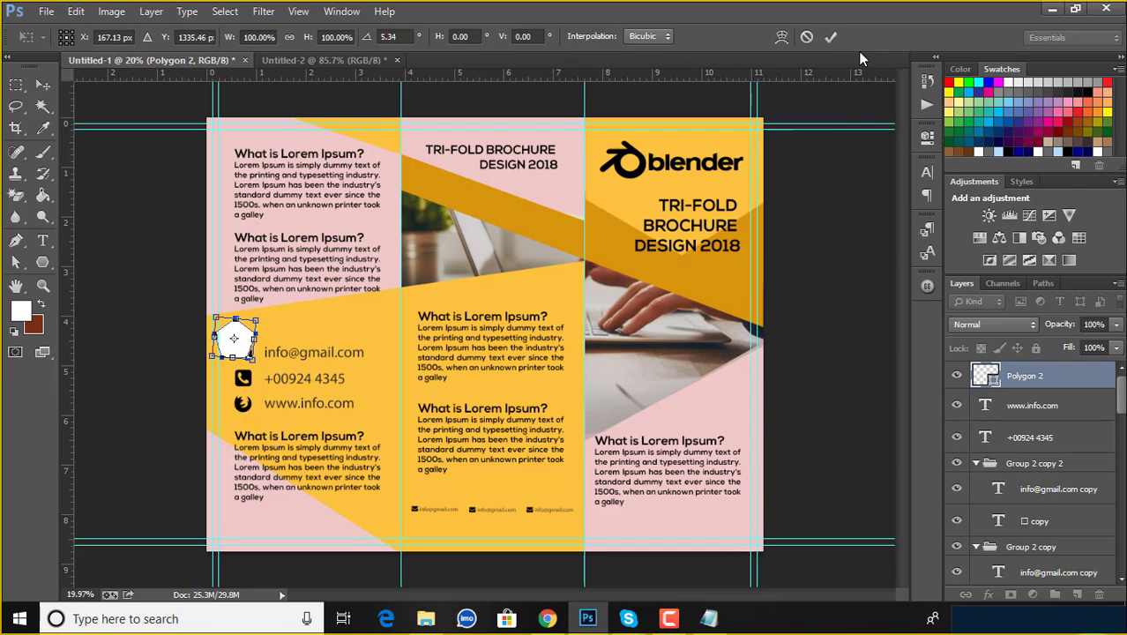
left_click(829, 36)
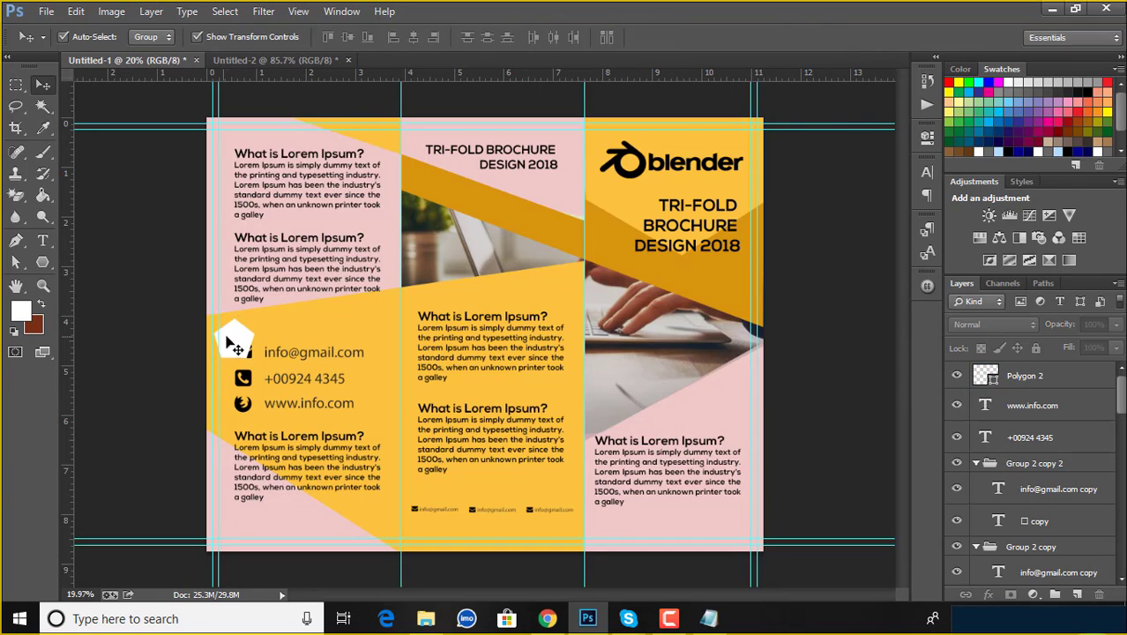
left_click_drag(234, 344, 246, 344)
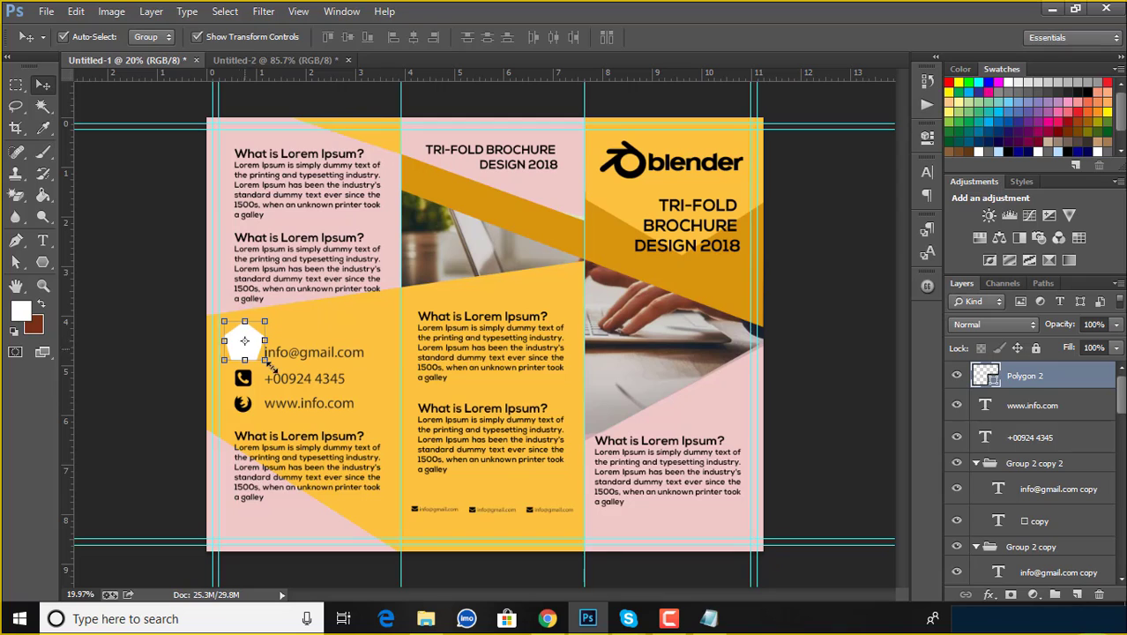
key("Delete")
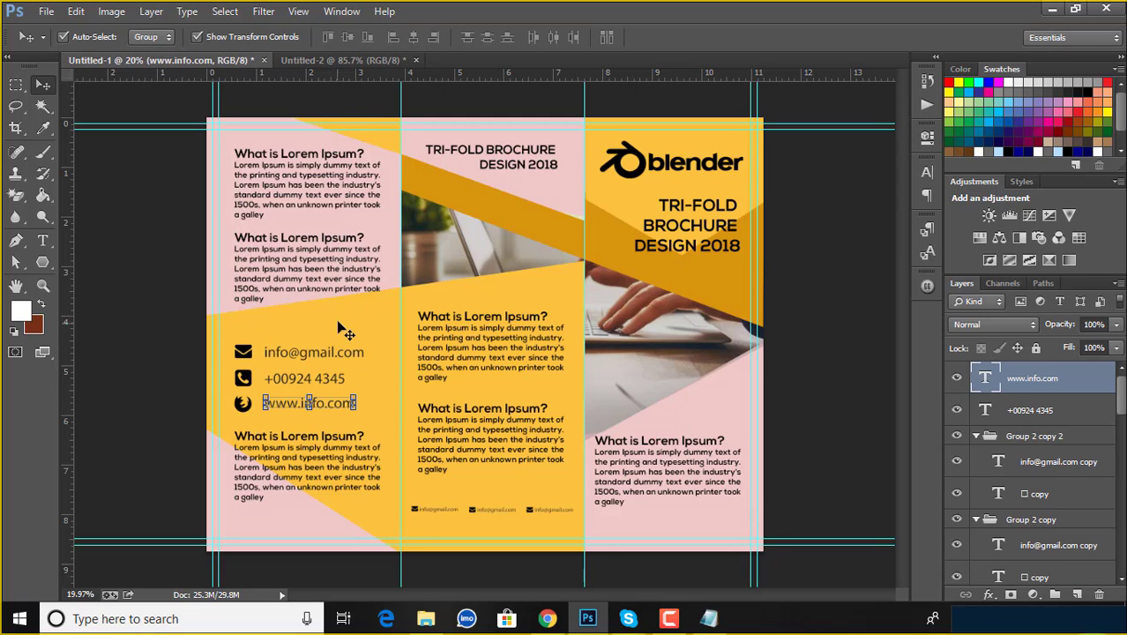
left_click(339, 322)
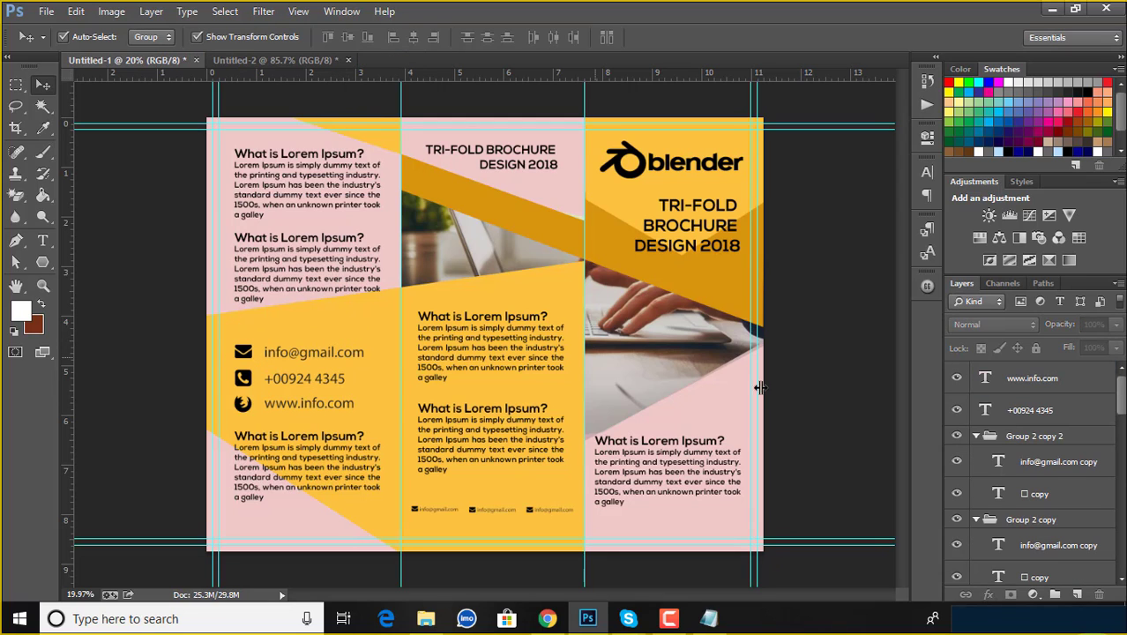
Switch to Chrome's tri fold brochure design image results and preview the Professional Corporate Tri-Fold Brochure.
left_click(547, 618)
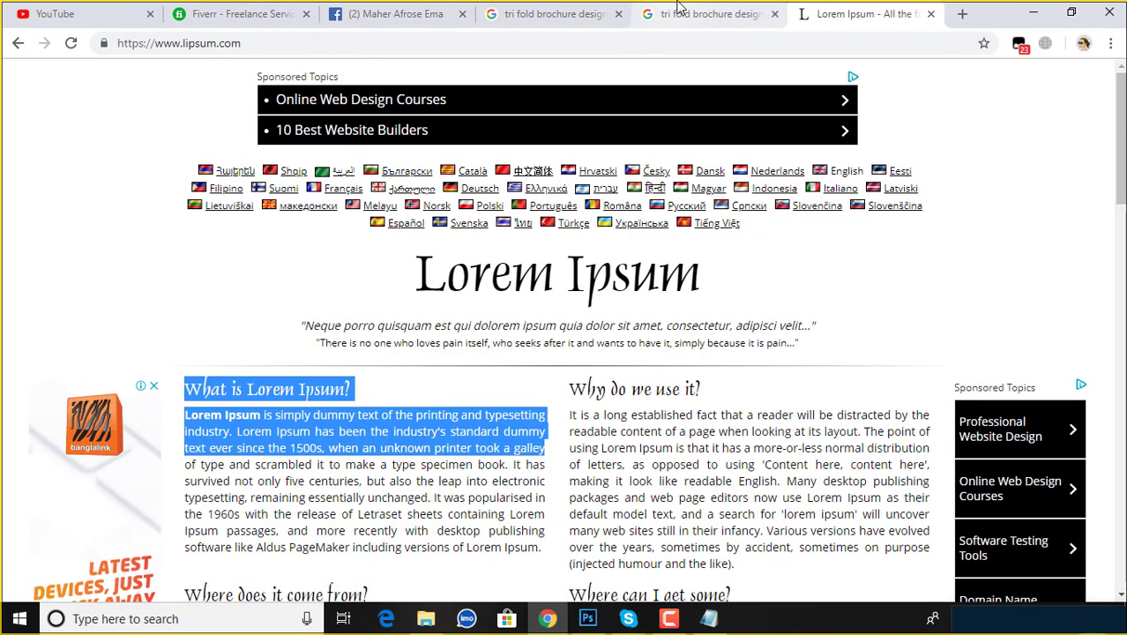
left_click(706, 14)
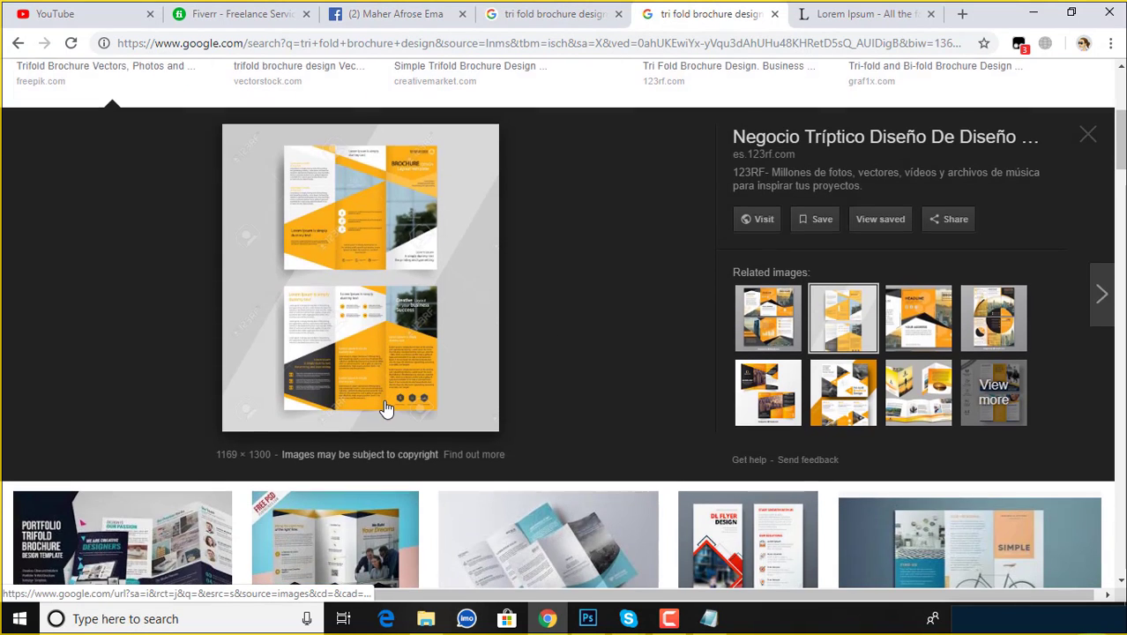
scroll(385, 406, "down", 3)
left_click(372, 362)
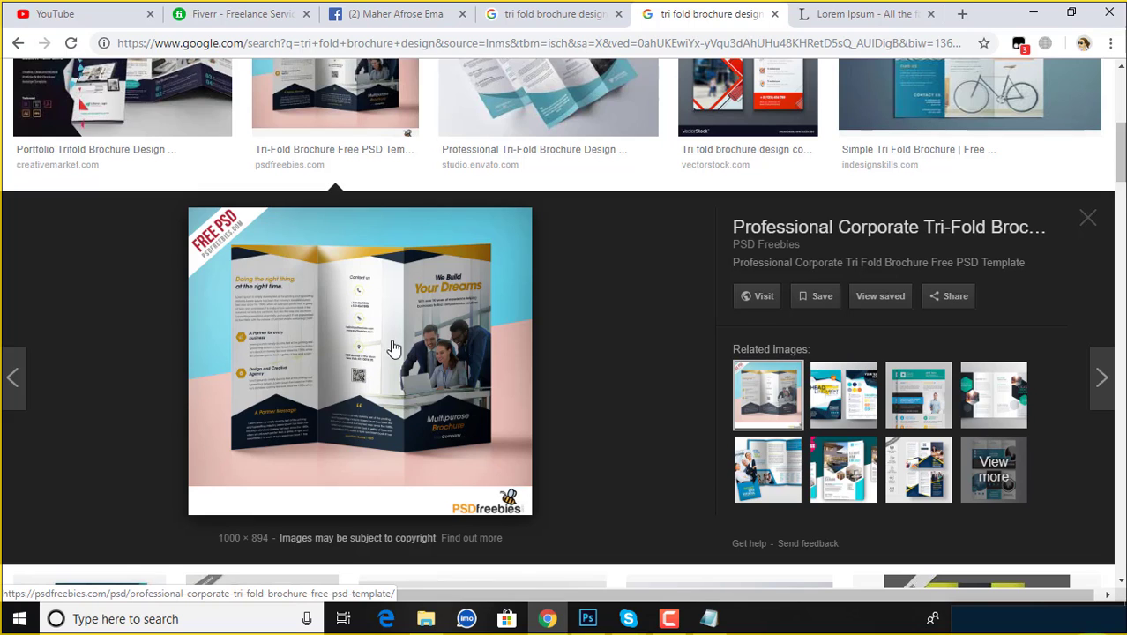
left_click(843, 395)
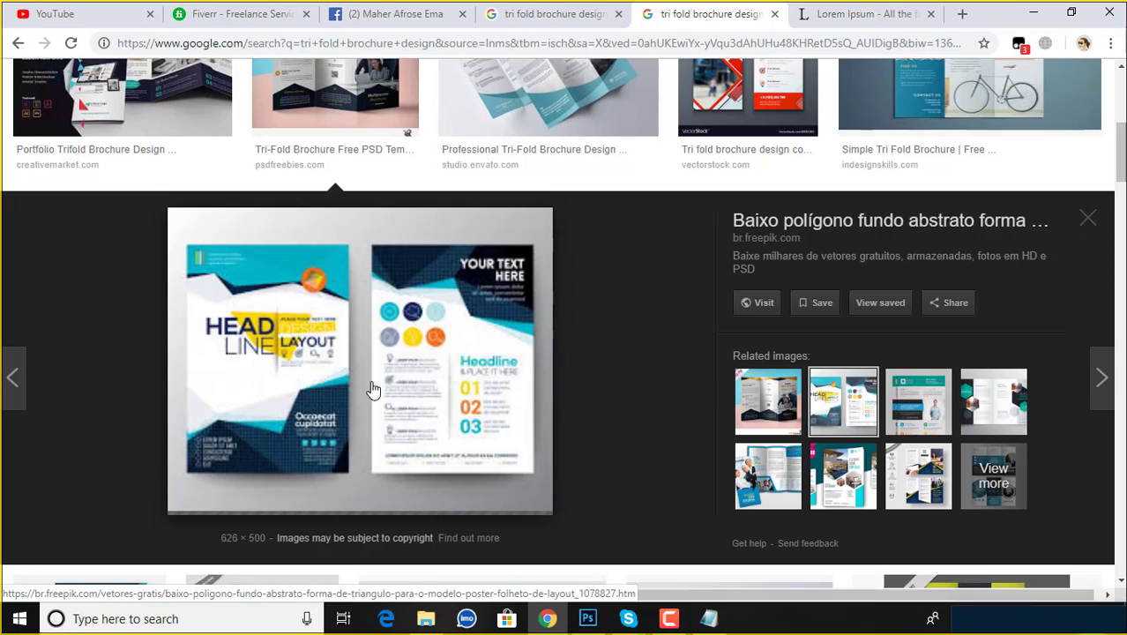
scroll(373, 389, "up", 3)
left_click(385, 324)
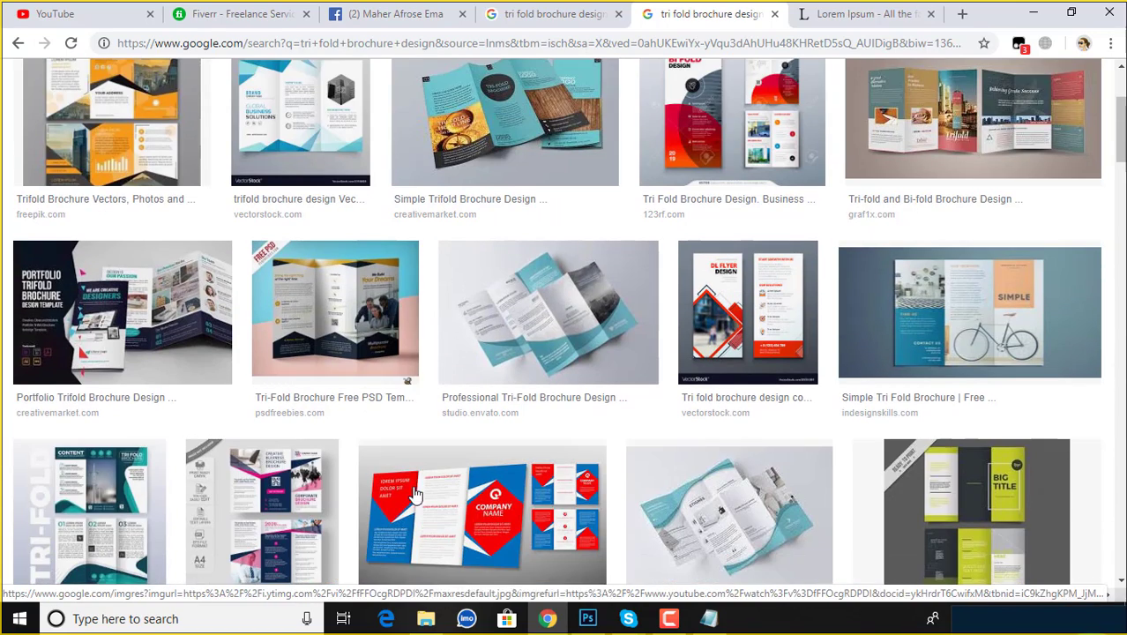
scroll(592, 480, "down", 4)
scroll(592, 477, "down", 1)
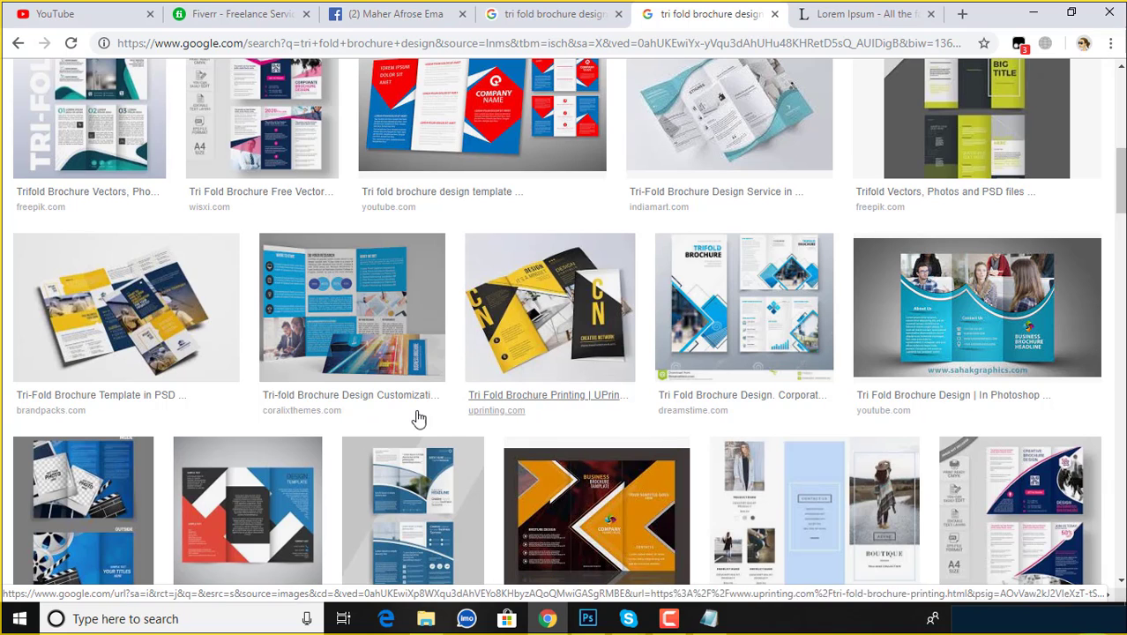
Preview the 3 Fold Brochure Design and Business Tri-fold Brochure Layout results, then close the preview.
scroll(334, 297, "down", 4)
scroll(334, 297, "down", 2)
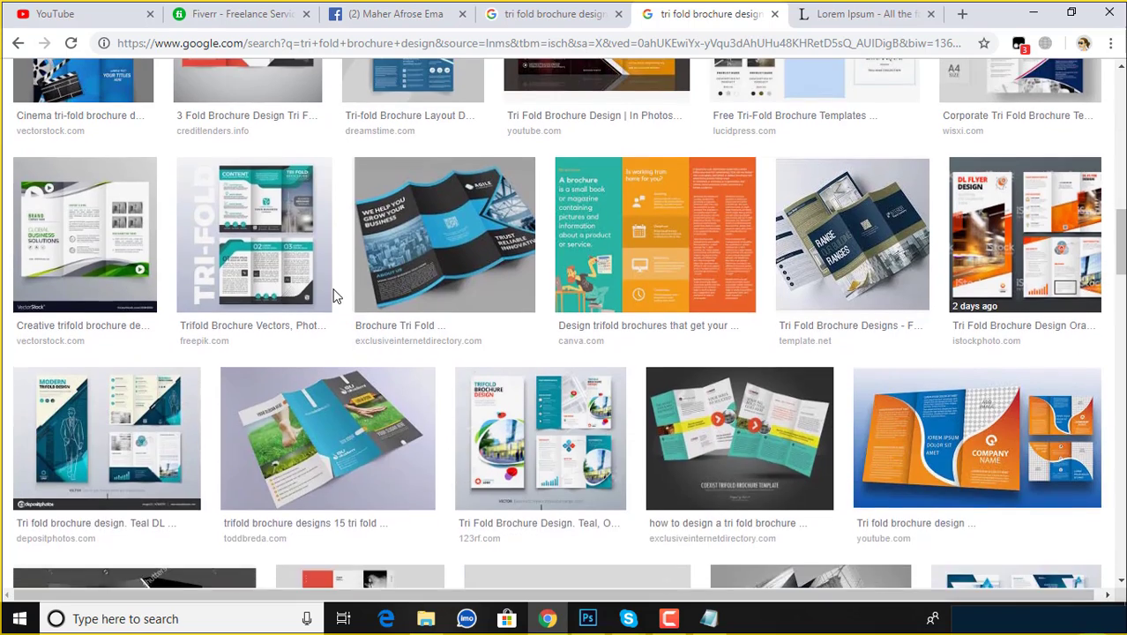
scroll(334, 297, "up", 3)
left_click(295, 281)
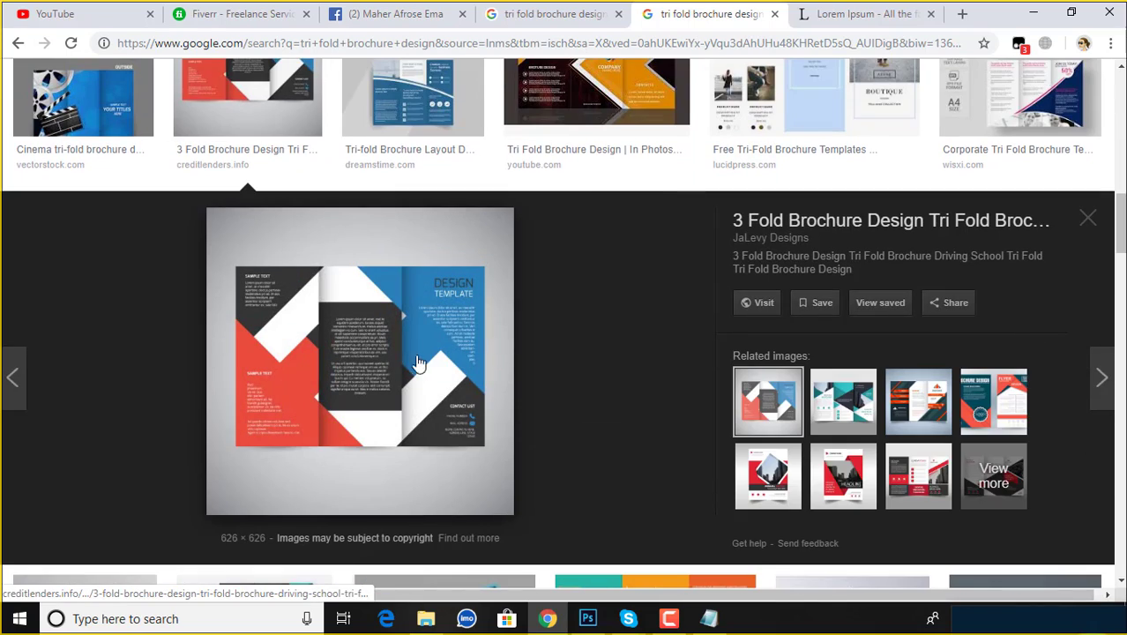
scroll(313, 374, "up", 1)
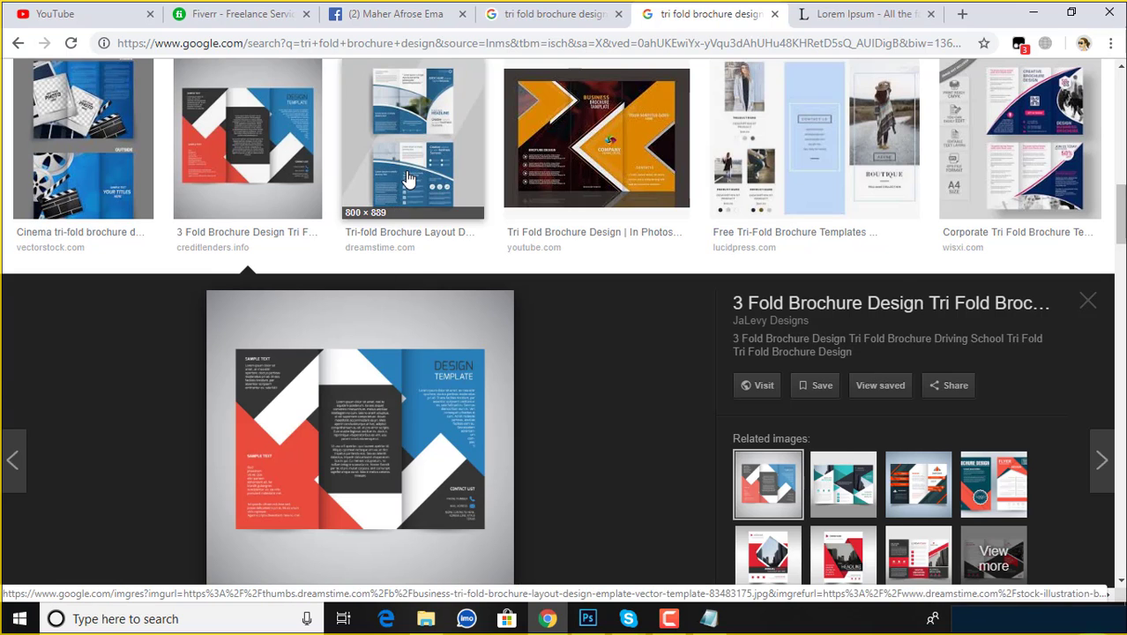
left_click(381, 185)
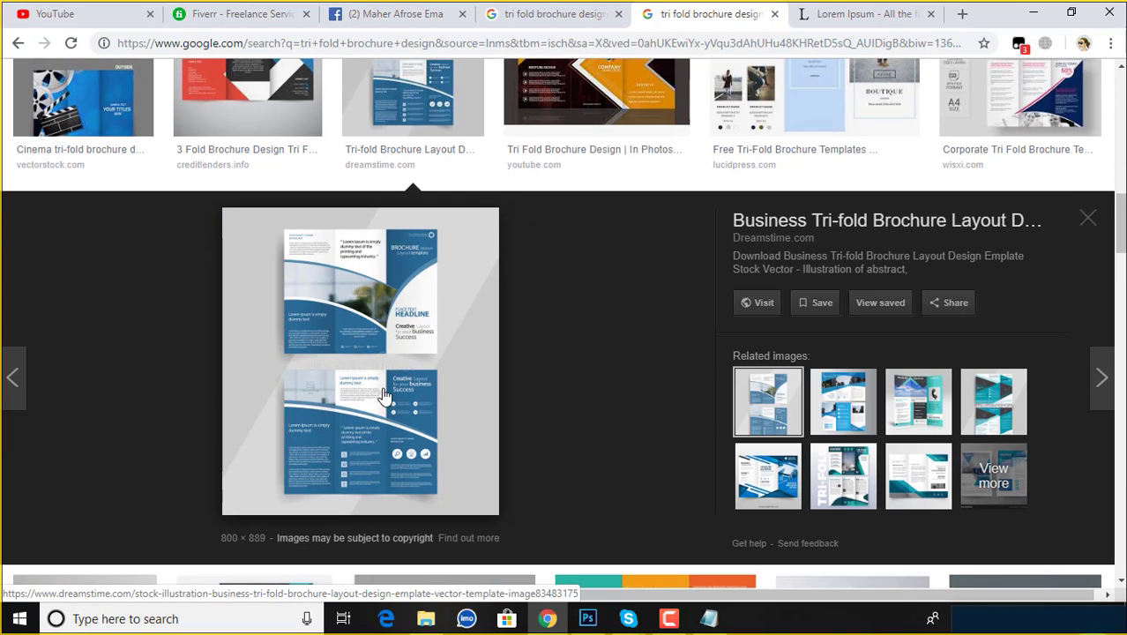
key("Escape")
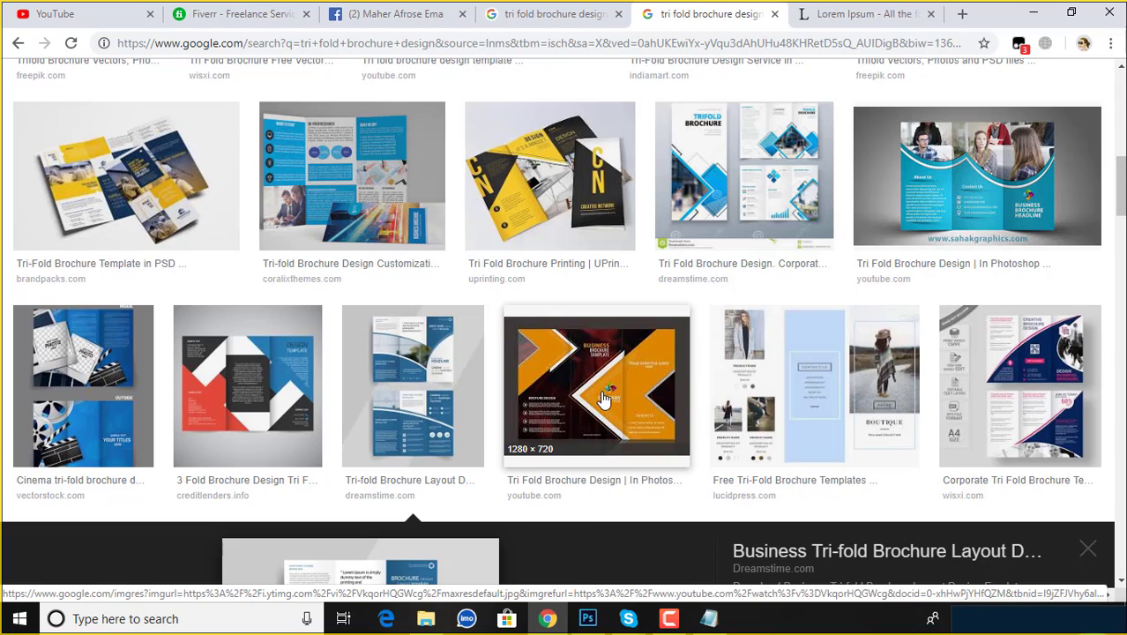
Browse related brochure images, ending on the Business Tri Fold Brochure Template preview.
left_click(604, 395)
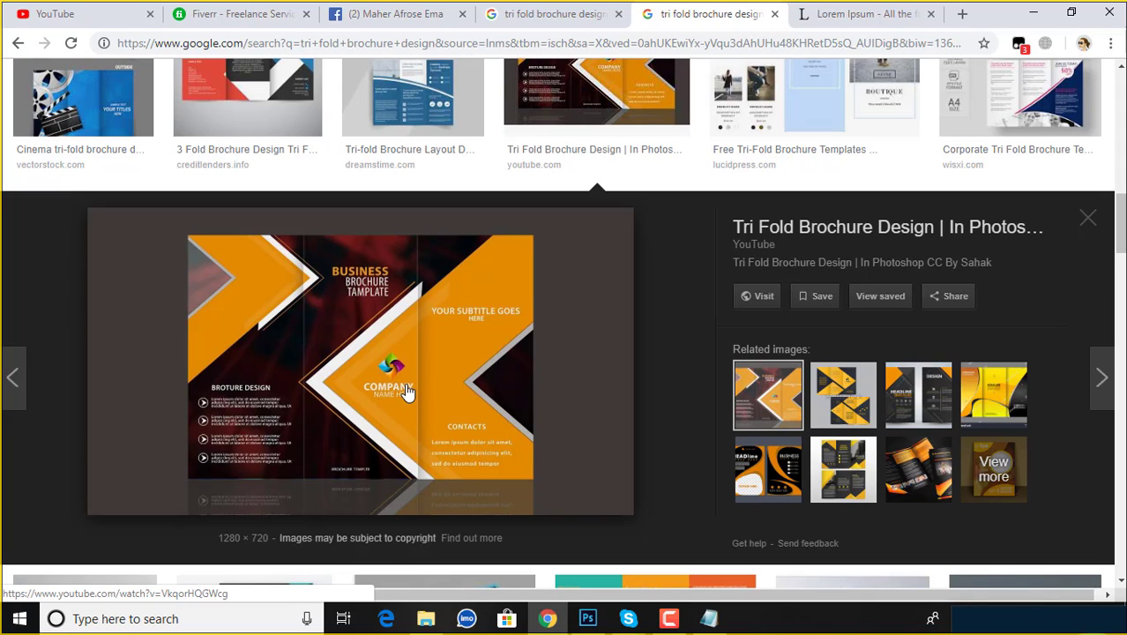
left_click(842, 396)
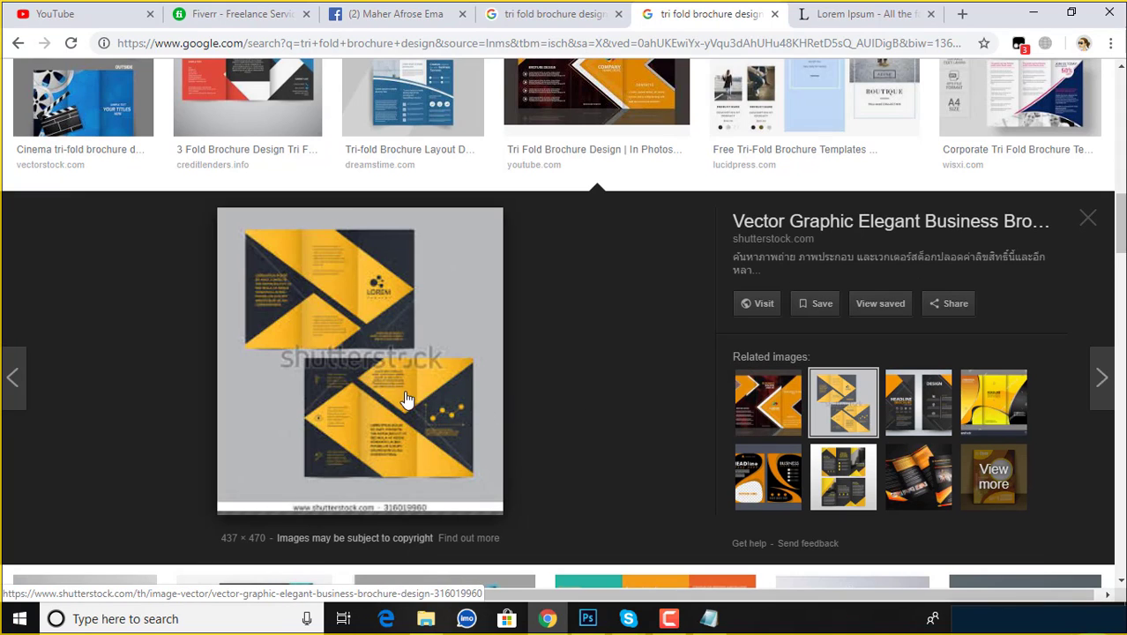
left_click(917, 422)
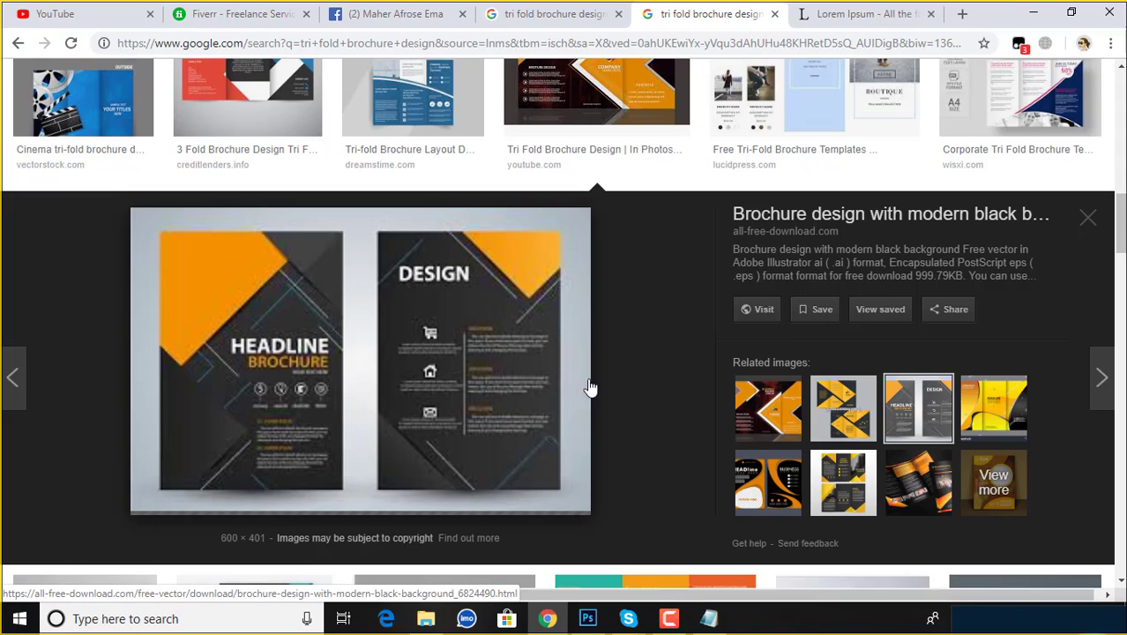
left_click(1003, 420)
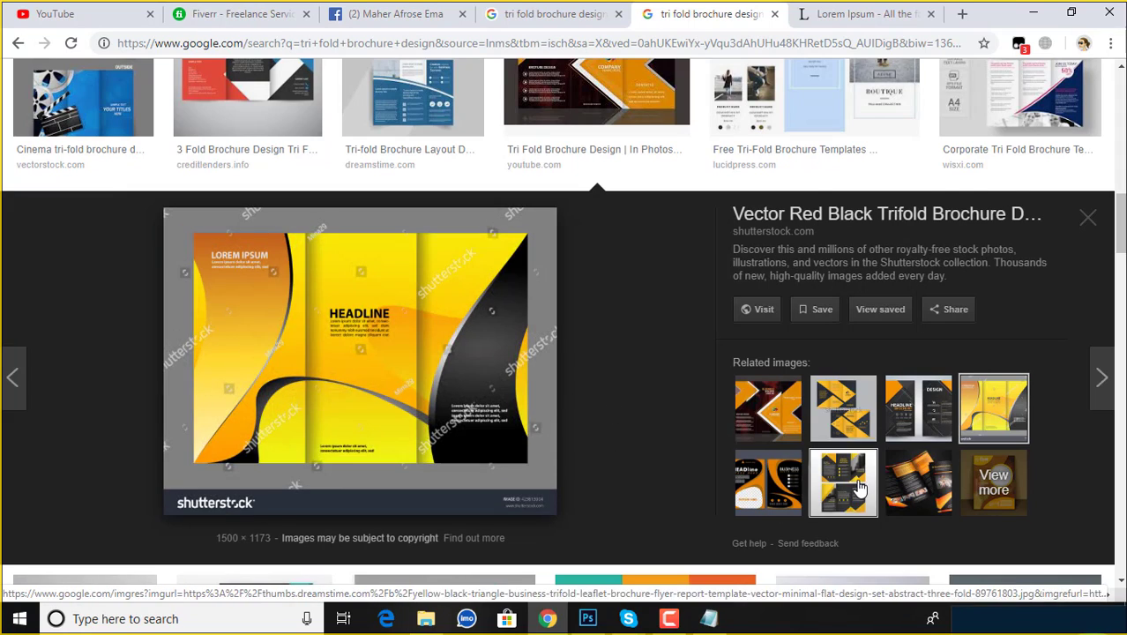
left_click(820, 467)
left_click(917, 480)
scroll(609, 534, "up", 4)
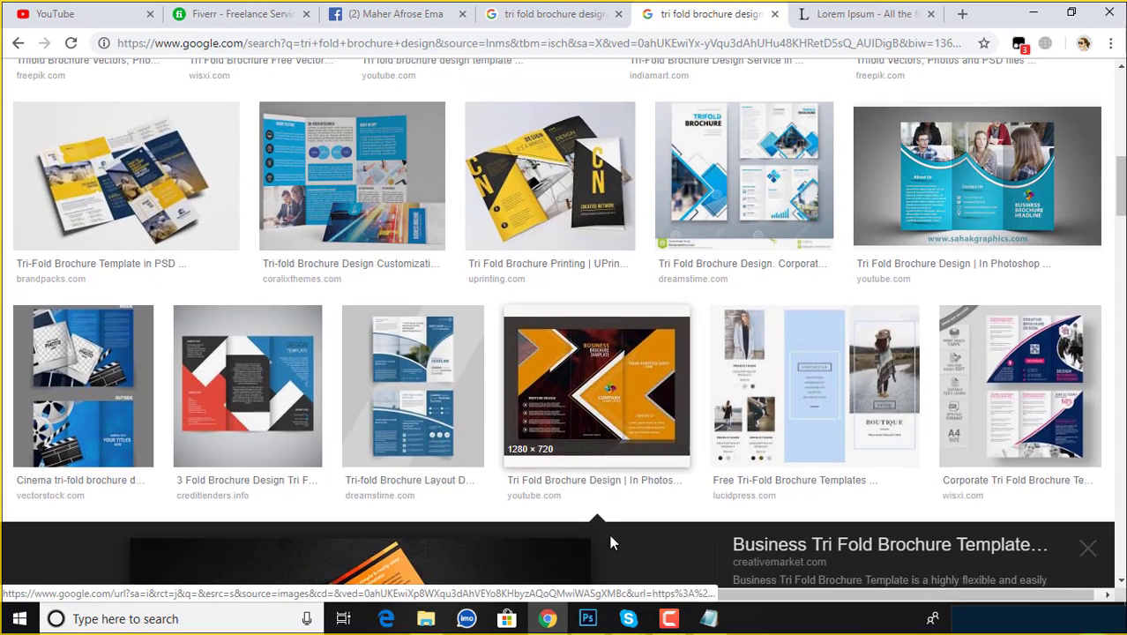
left_click(666, 622)
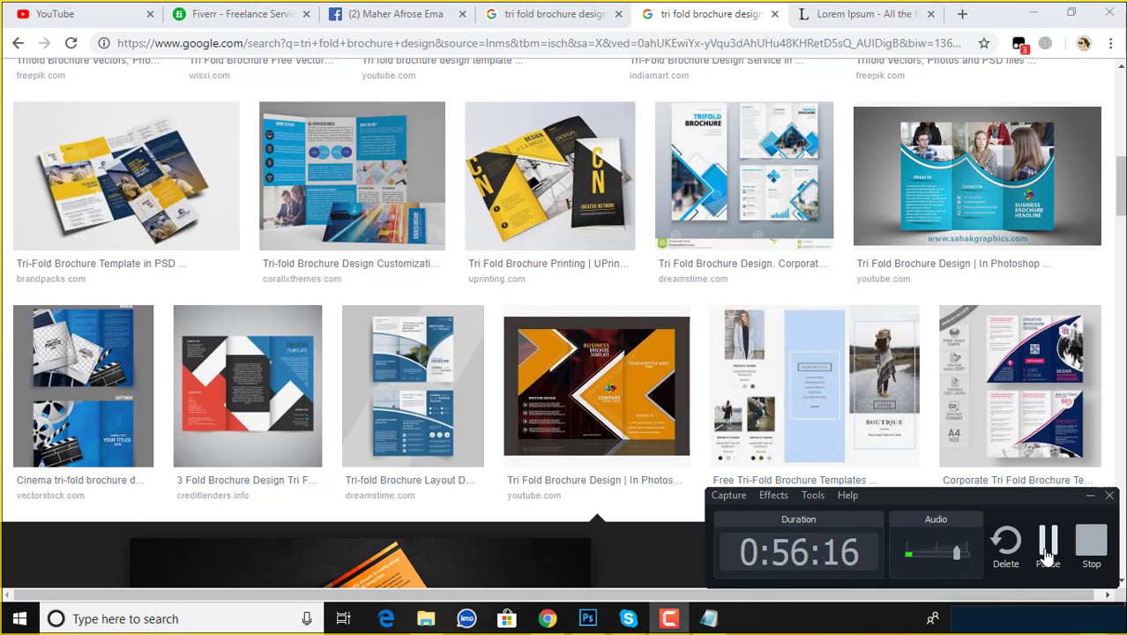